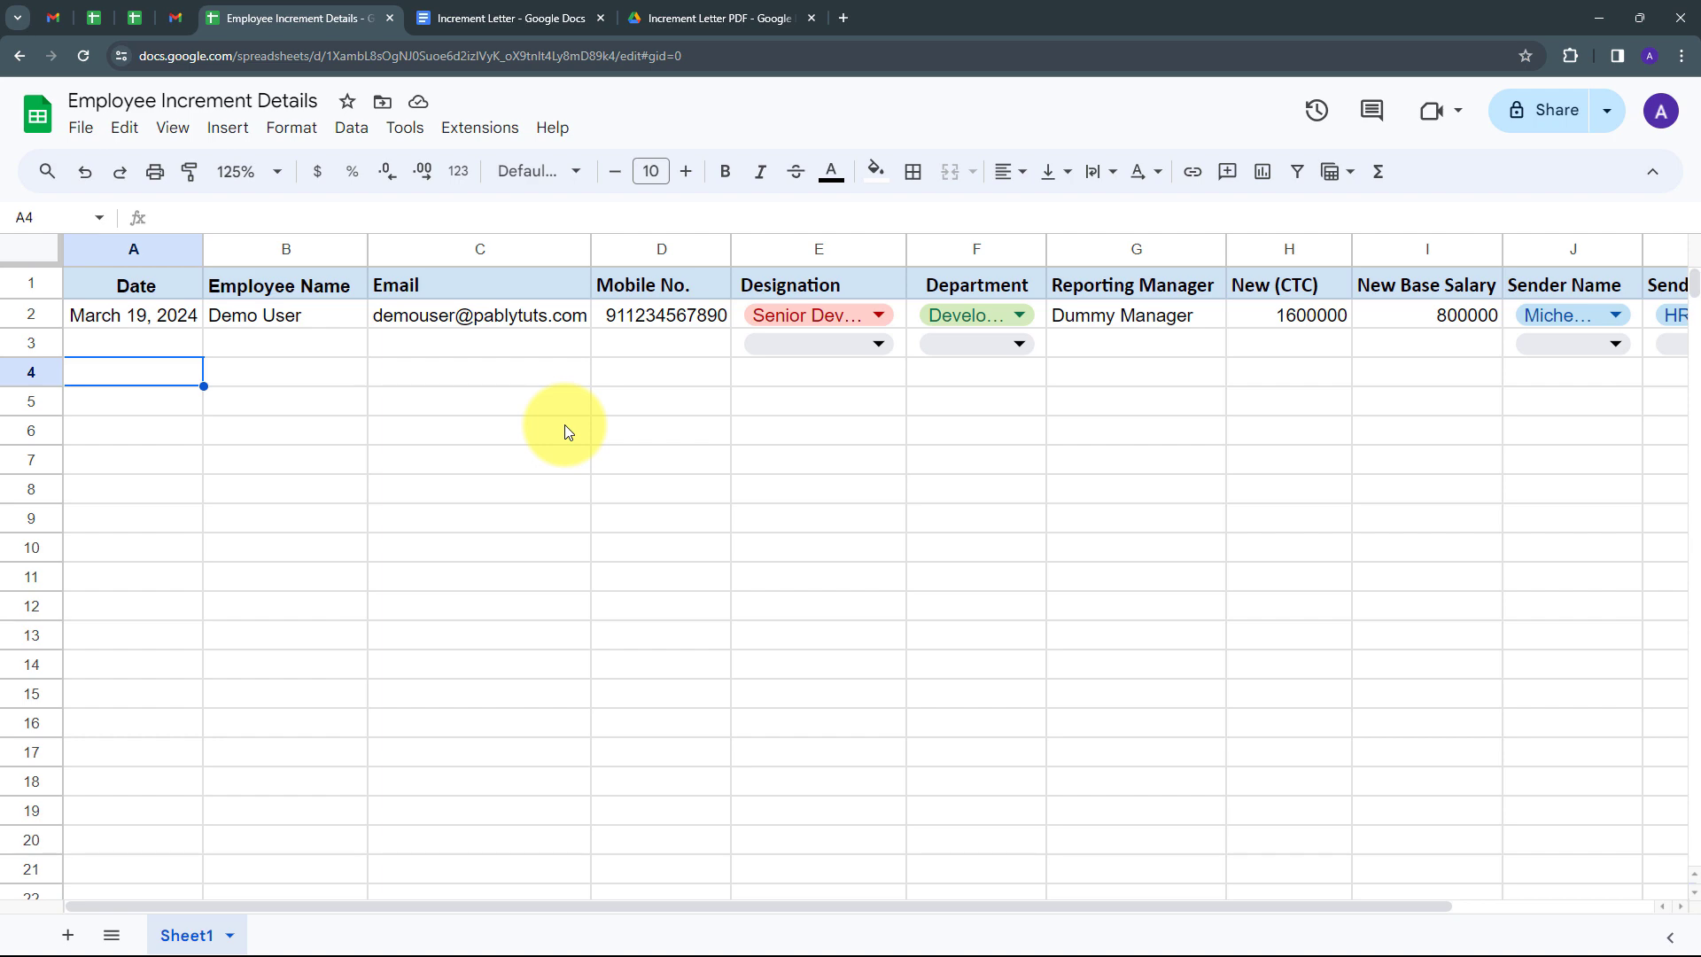
Scroll through the Increment Letter document to review its {{placeholder}} fields.
{"action": "left_click", "coordinate": [529, 16]}
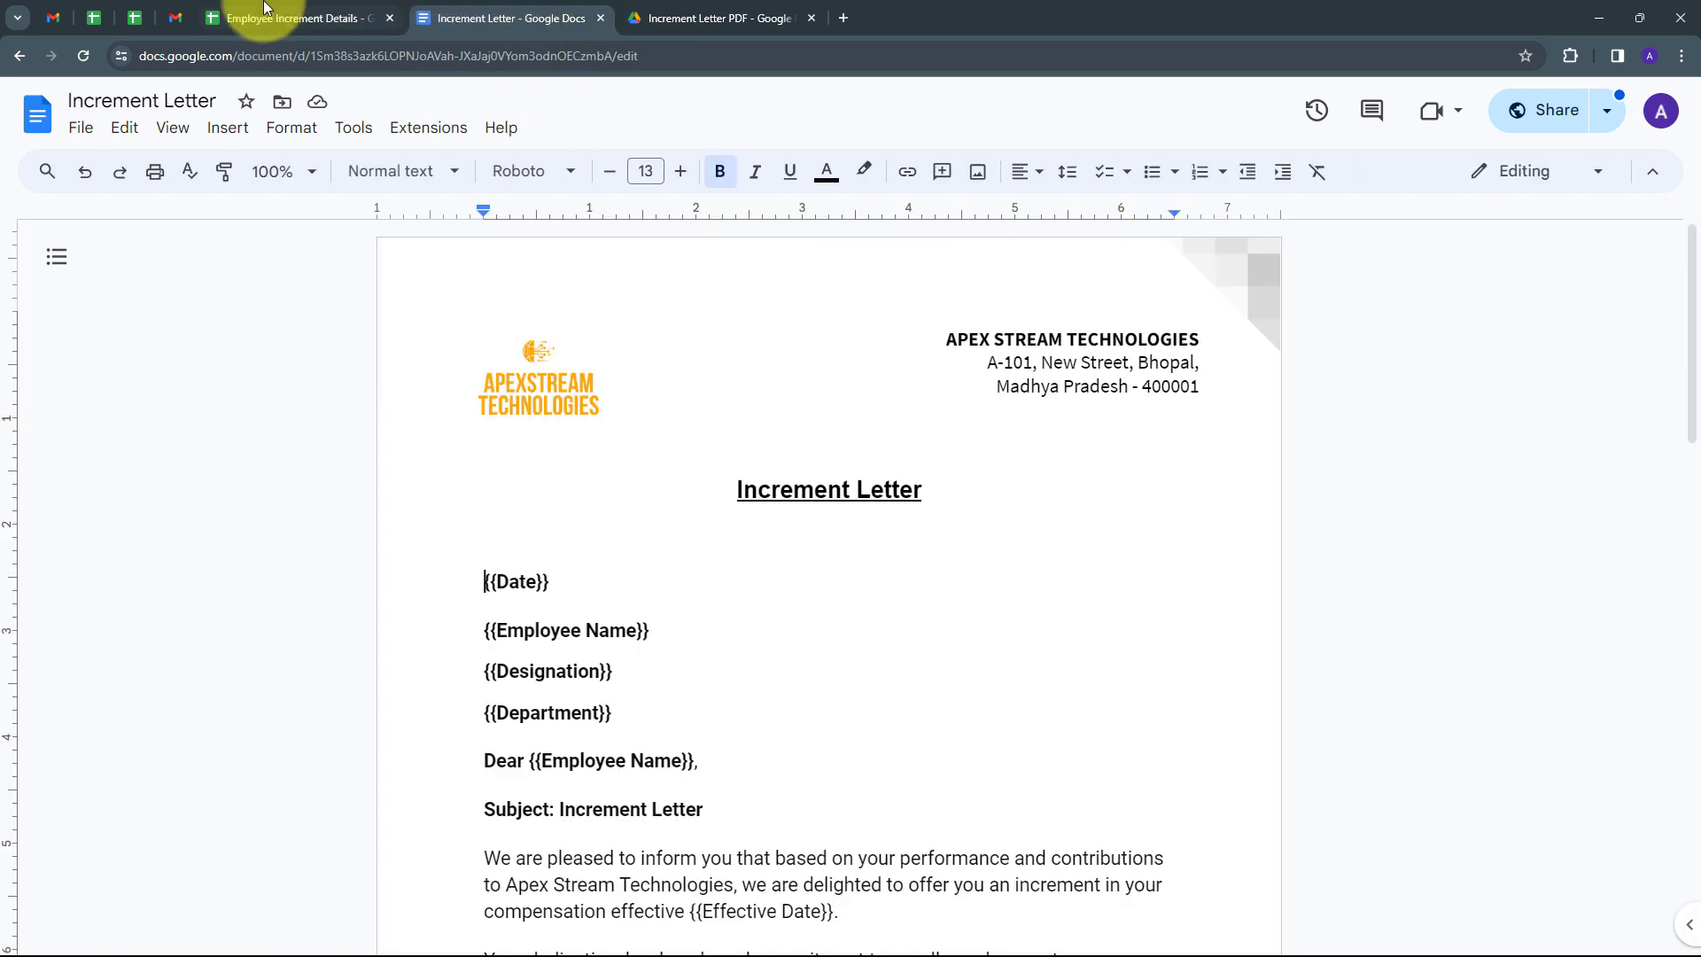
{"action": "left_click", "coordinate": [189, 17]}
{"action": "left_click", "coordinate": [240, 18]}
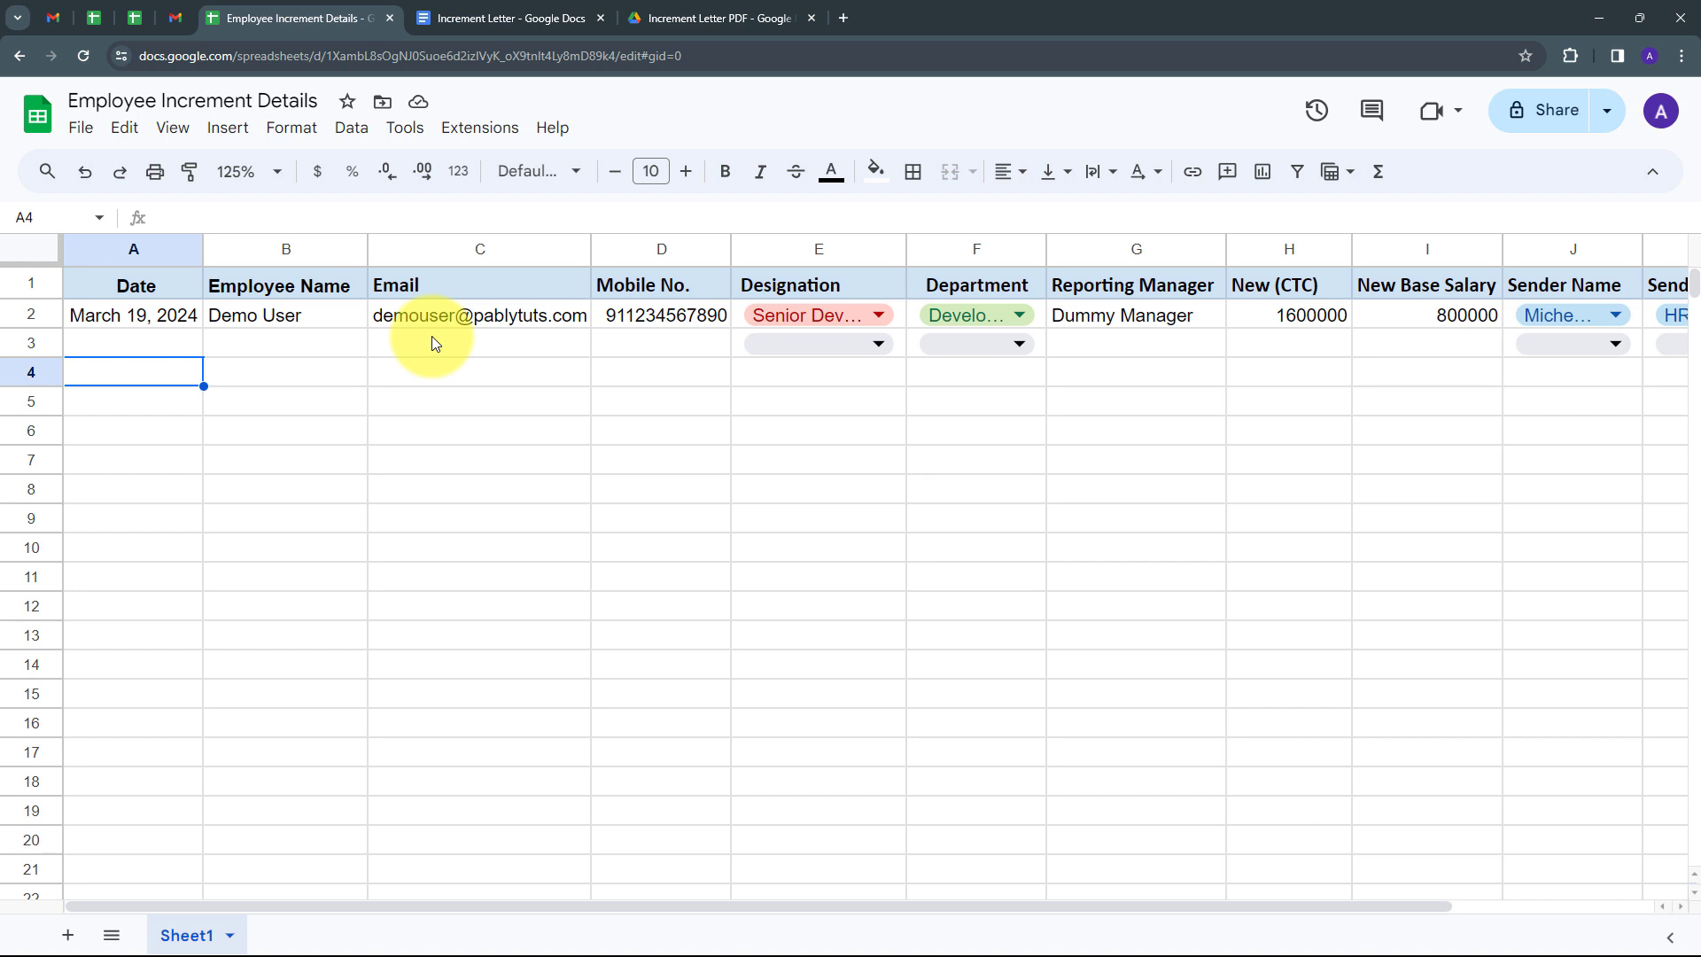
{"action": "left_click", "coordinate": [450, 17]}
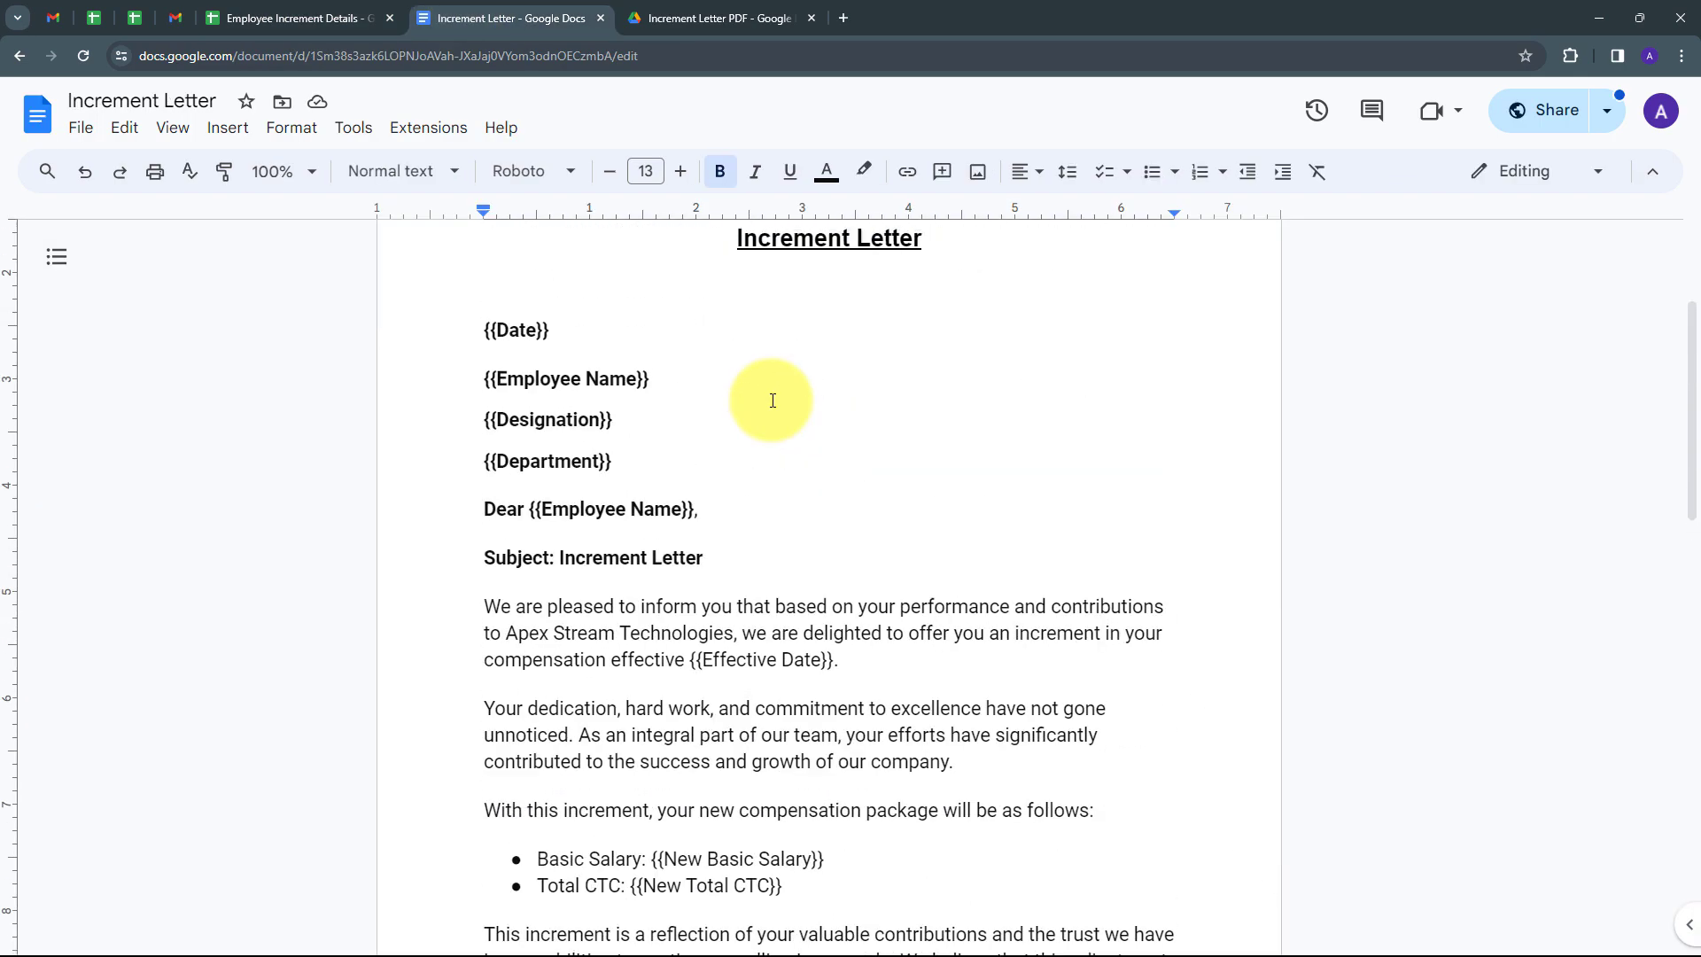
{"action": "scroll", "coordinate": [772, 400], "scroll_direction": "down", "scroll_amount": 15}
{"action": "scroll", "coordinate": [773, 400], "scroll_direction": "up", "scroll_amount": 12}
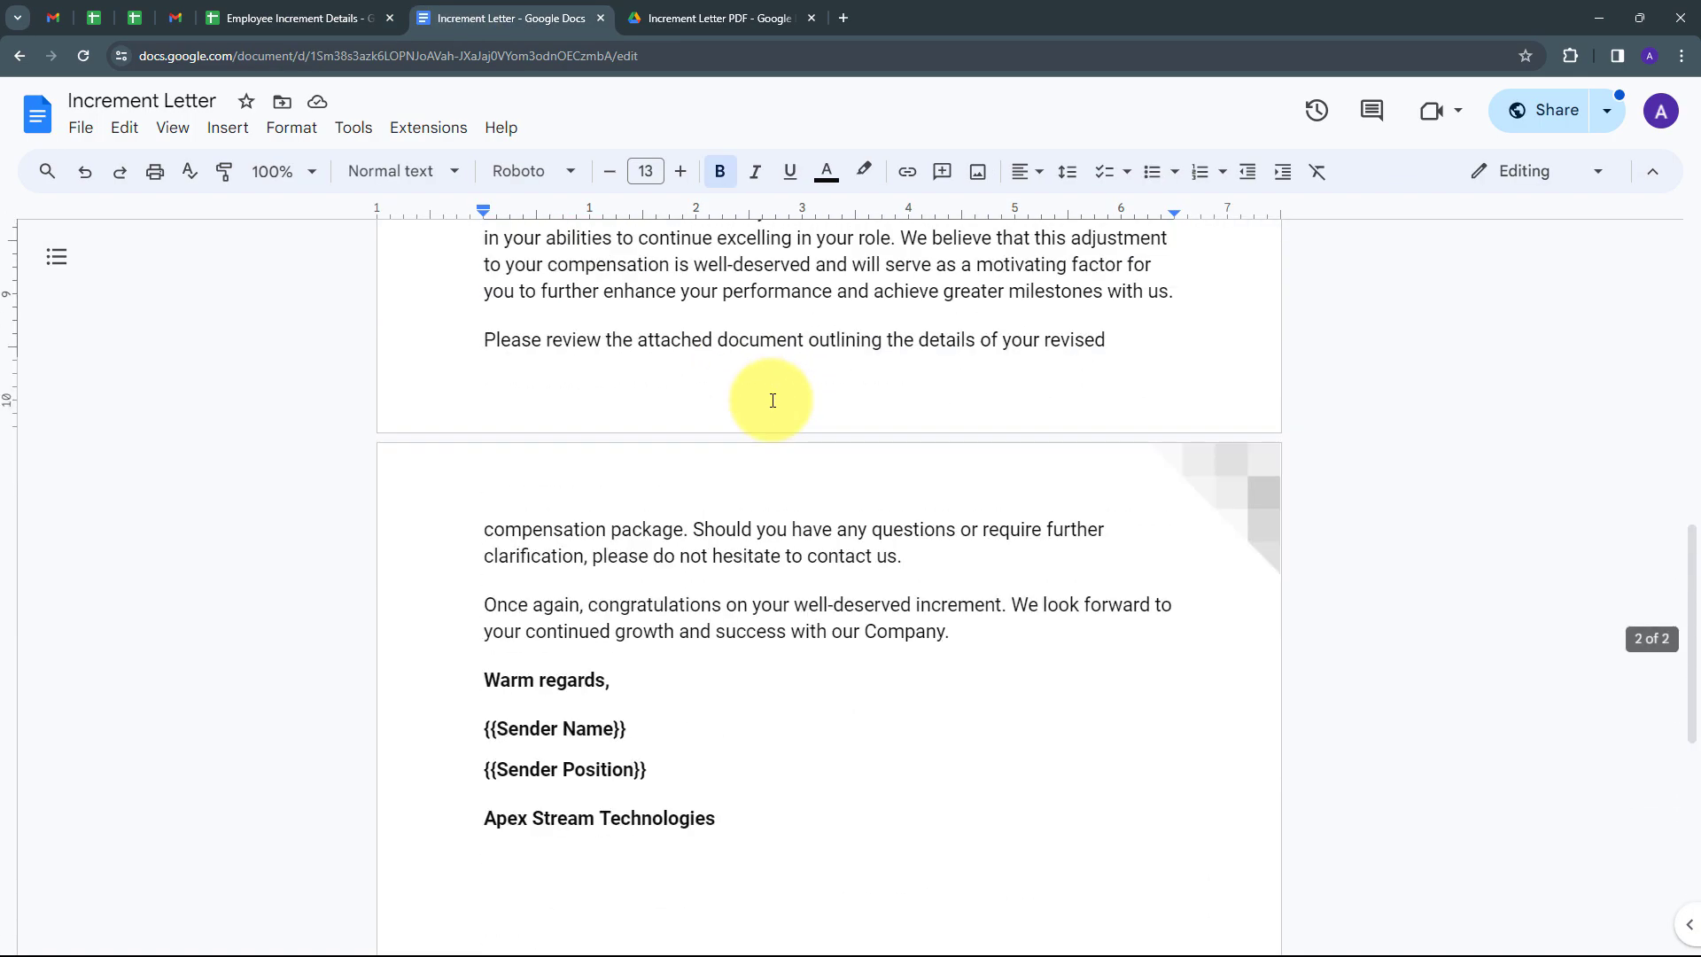
{"action": "scroll", "coordinate": [773, 401], "scroll_direction": "up", "scroll_amount": 4}
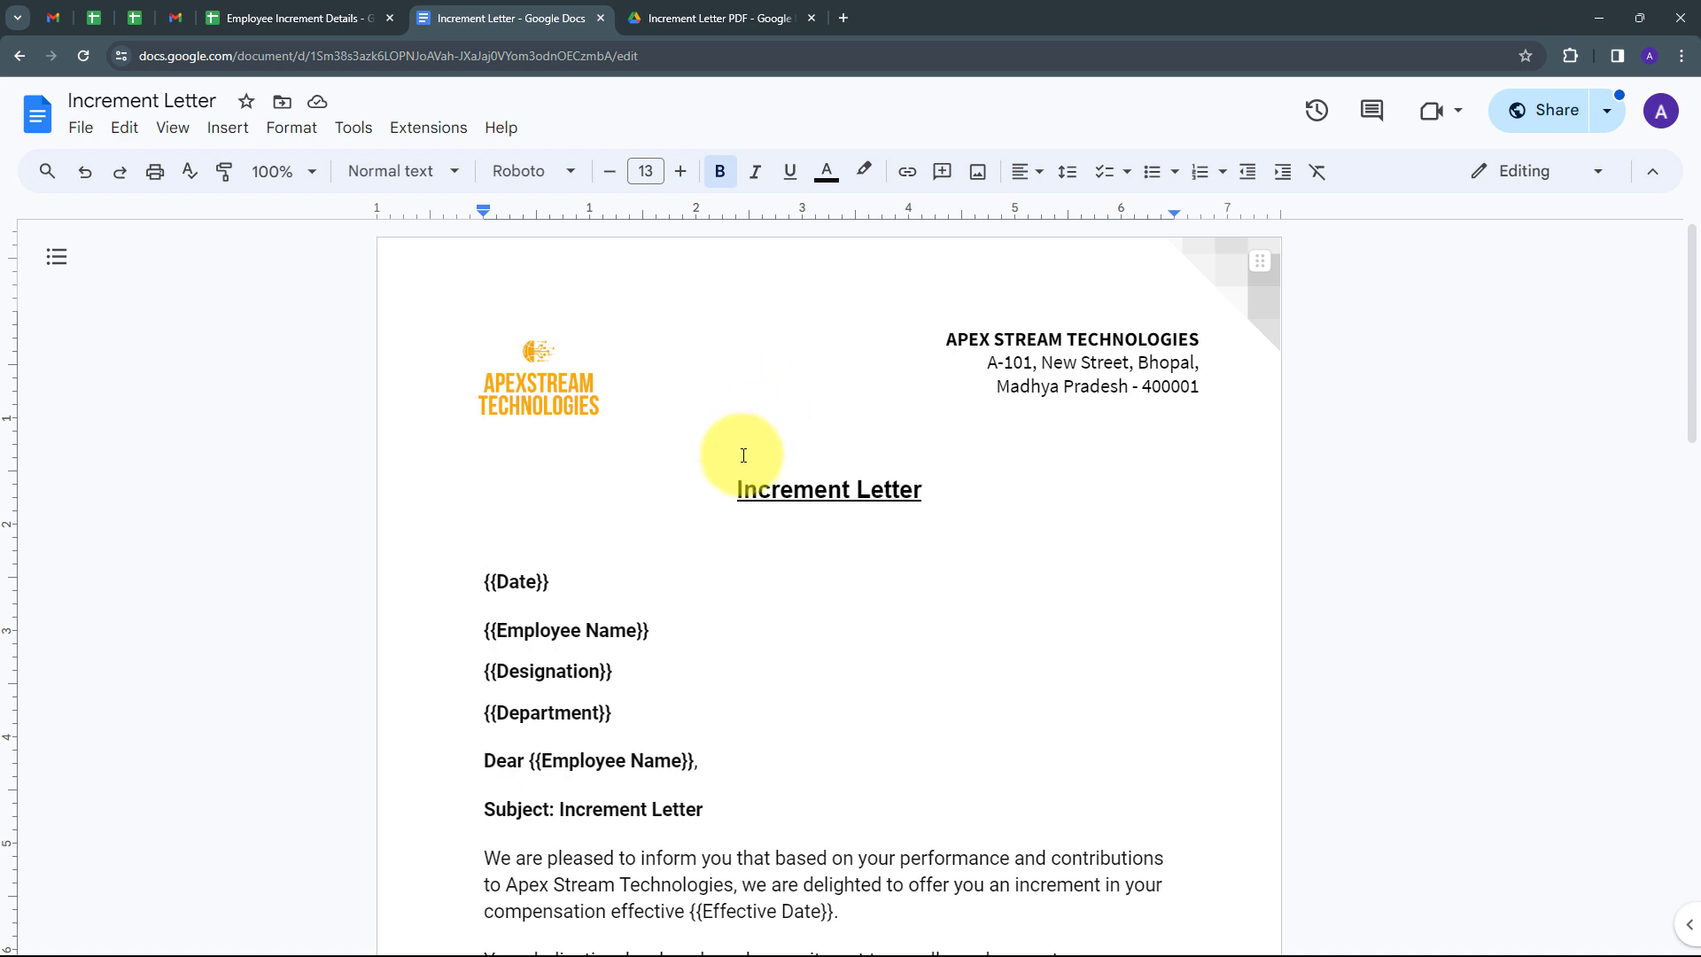
{"action": "scroll", "coordinate": [743, 456], "scroll_direction": "down", "scroll_amount": 2}
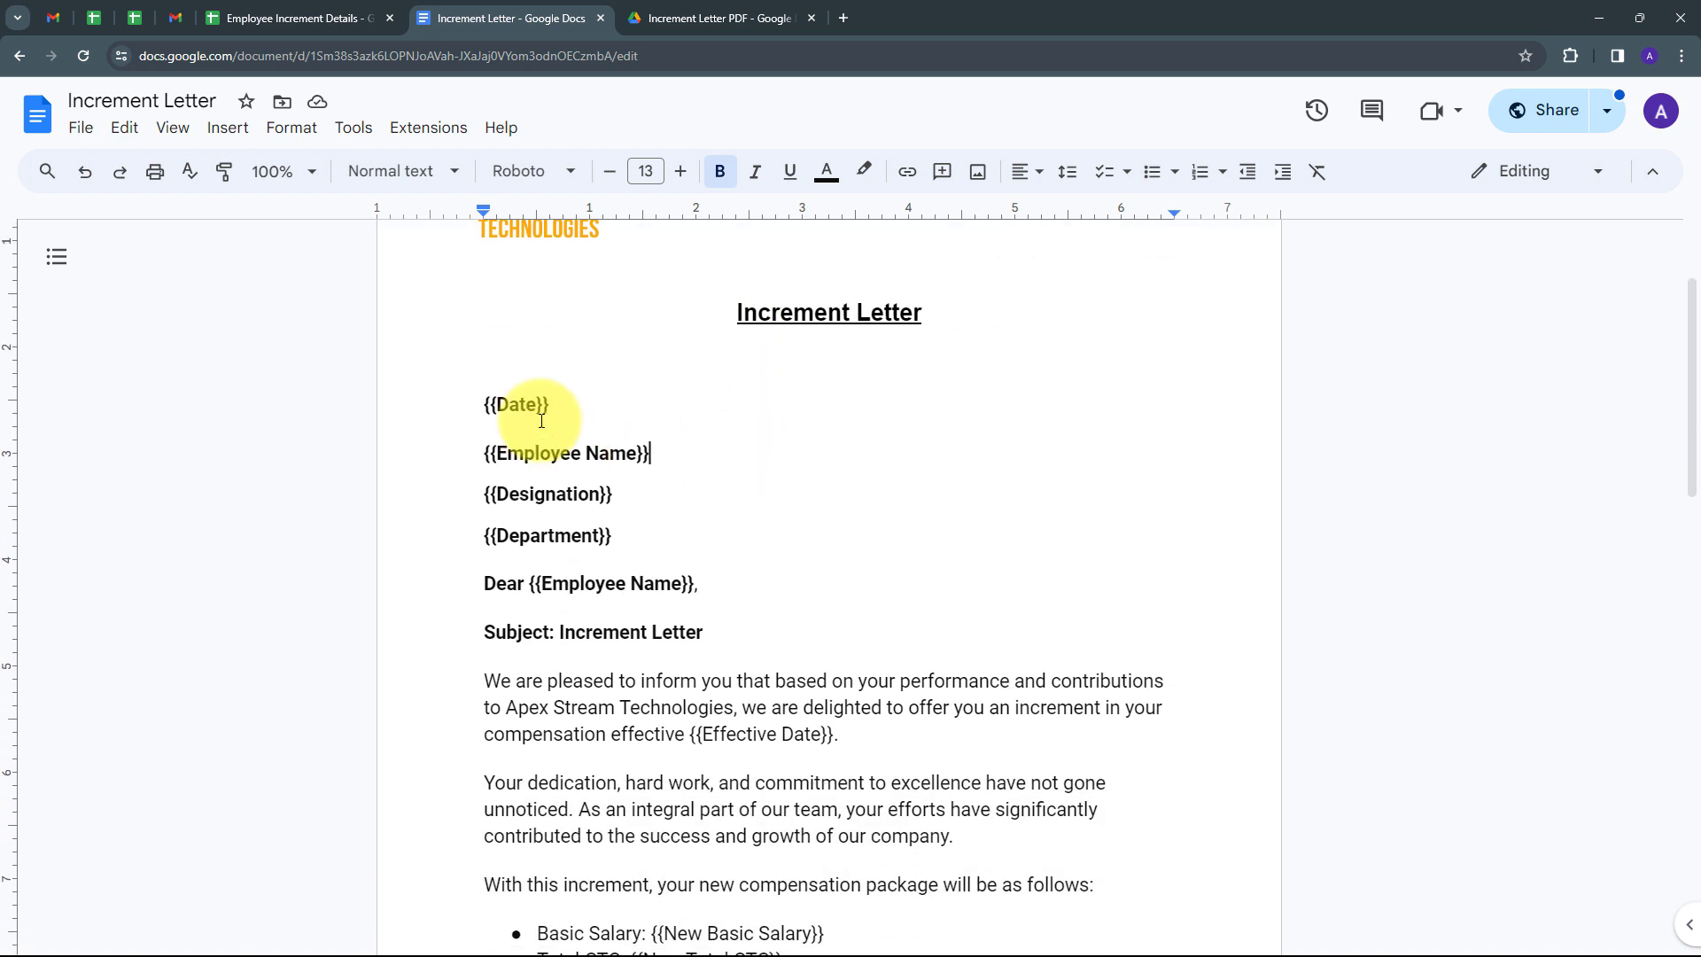
{"action": "scroll", "coordinate": [604, 406], "scroll_direction": "down", "scroll_amount": 1}
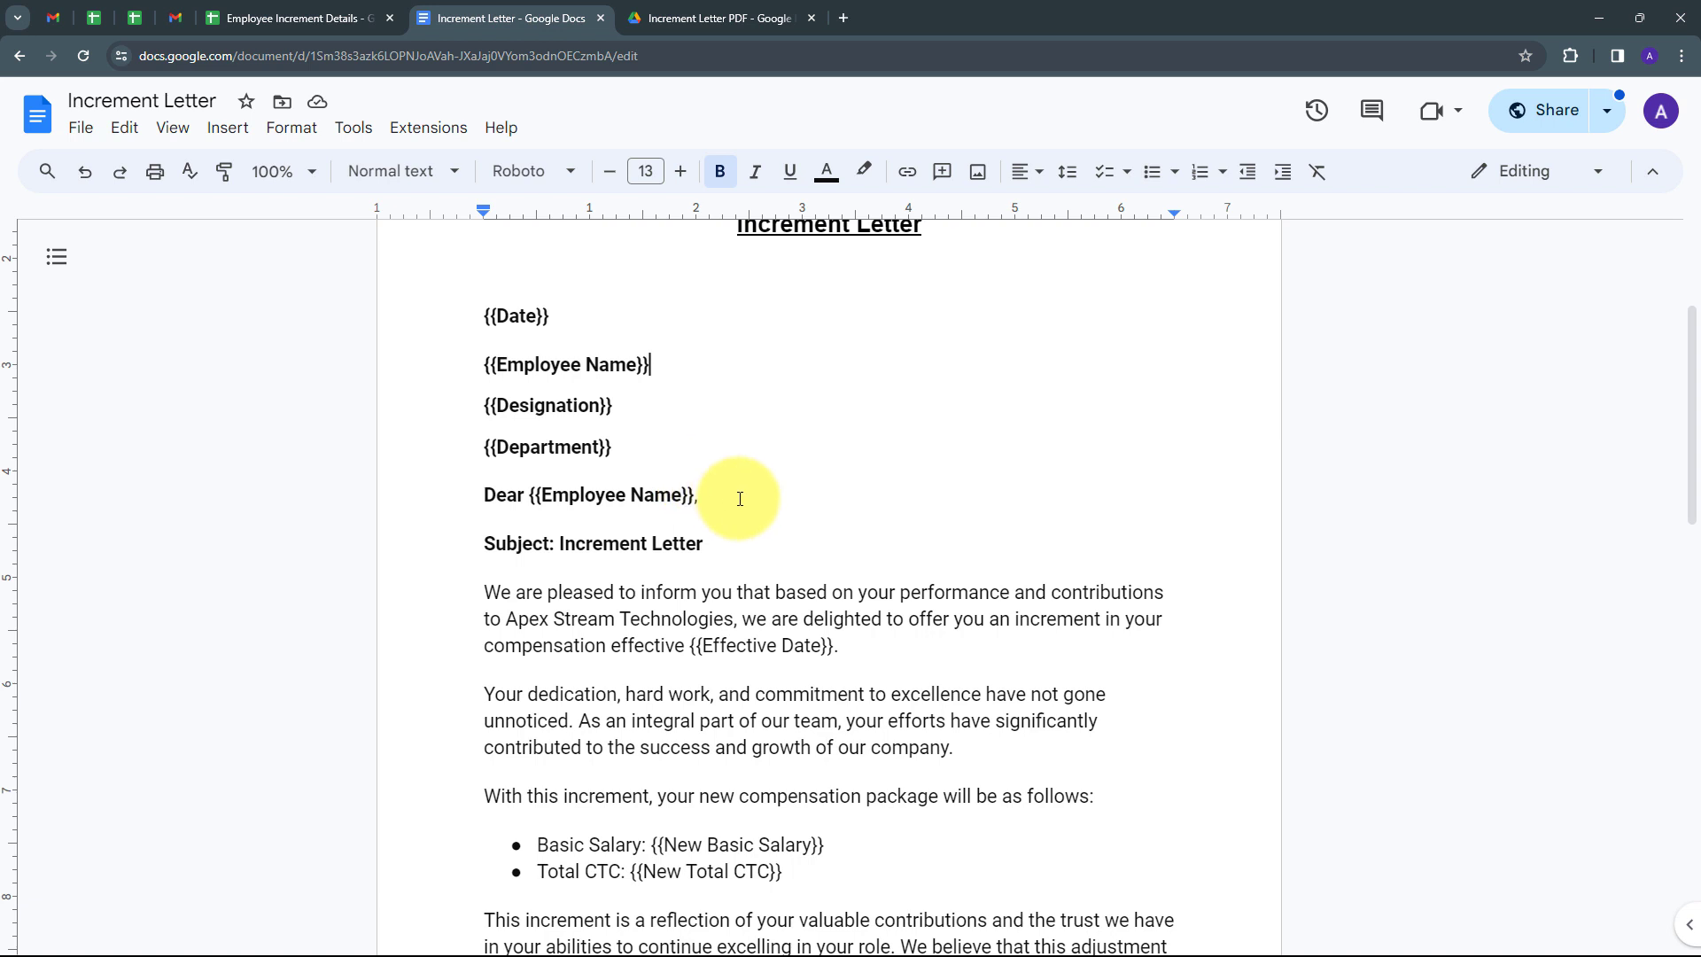
{"action": "scroll", "coordinate": [797, 417], "scroll_direction": "up", "scroll_amount": 3}
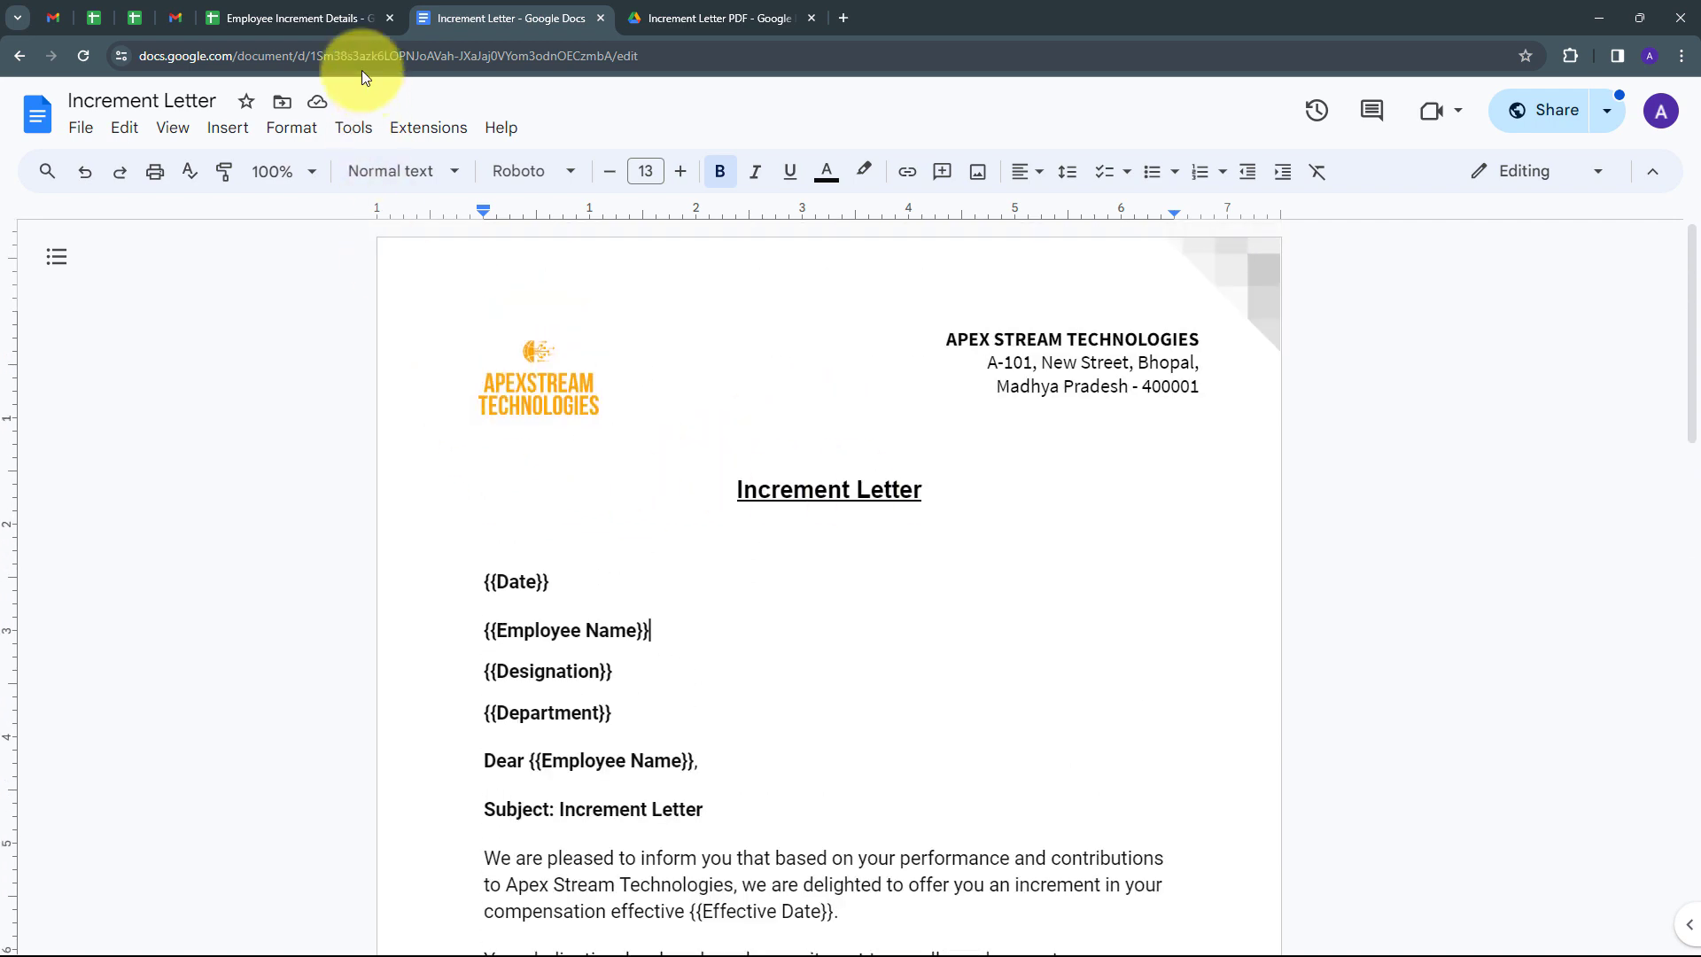
Compare the placeholders with the Employee Increment Details sheet's Date, Employee Name and Designation headers.
{"action": "left_click", "coordinate": [342, 18]}
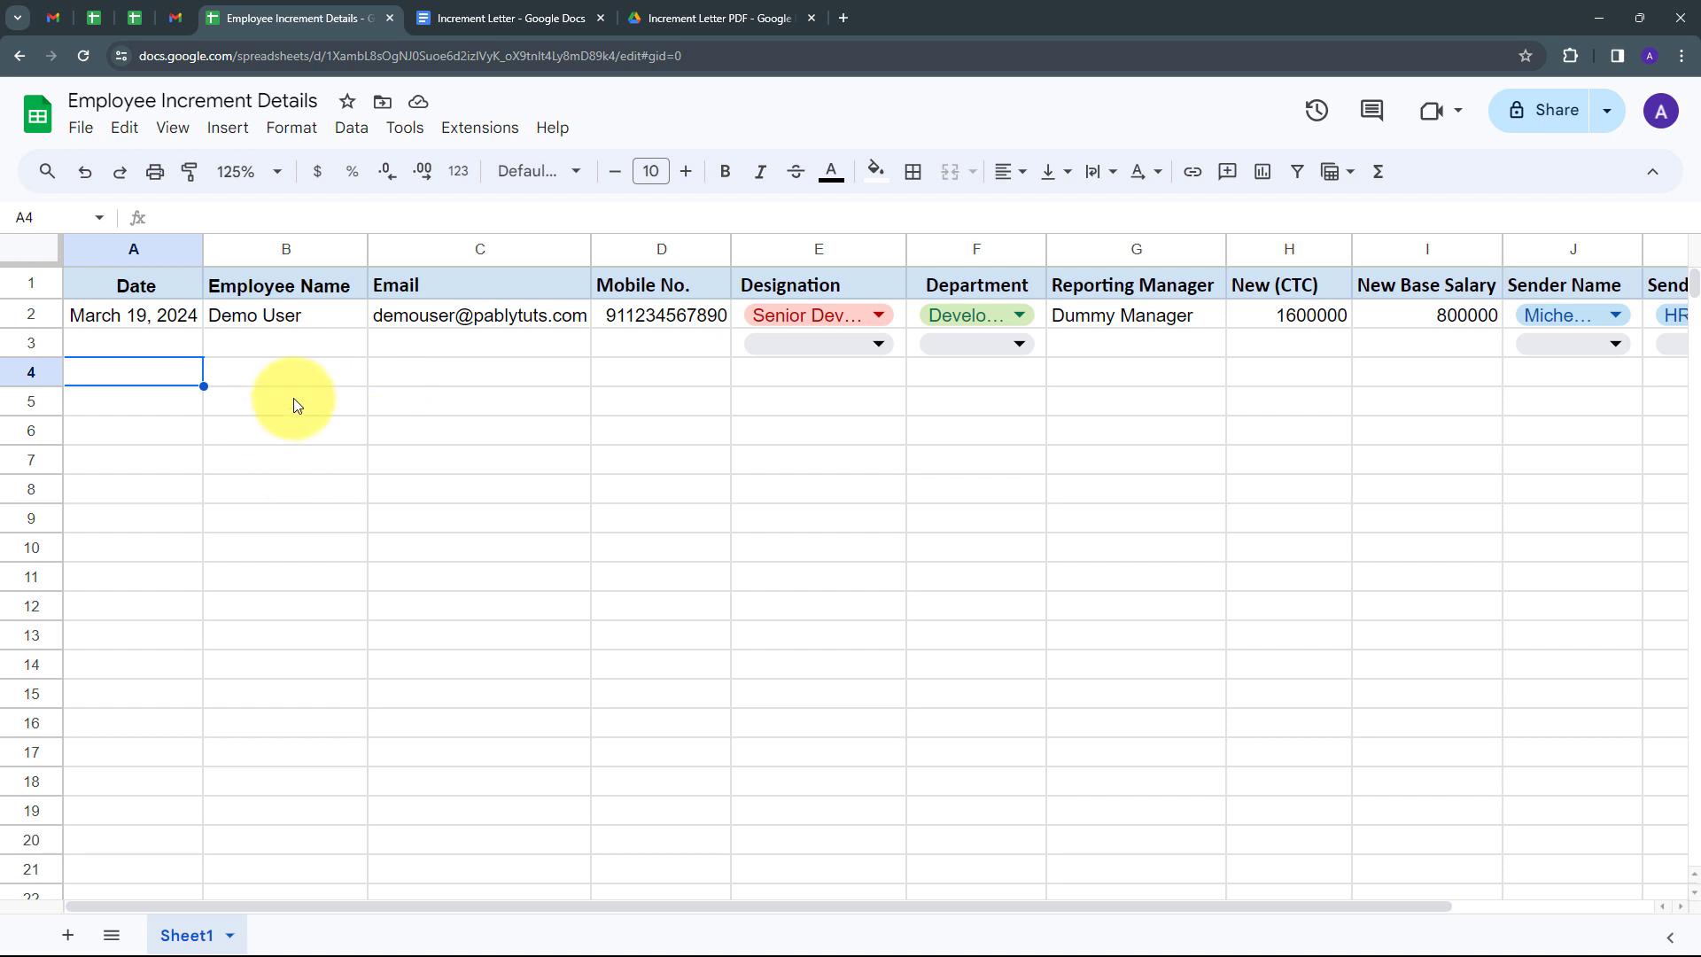
{"action": "left_click", "coordinate": [491, 11]}
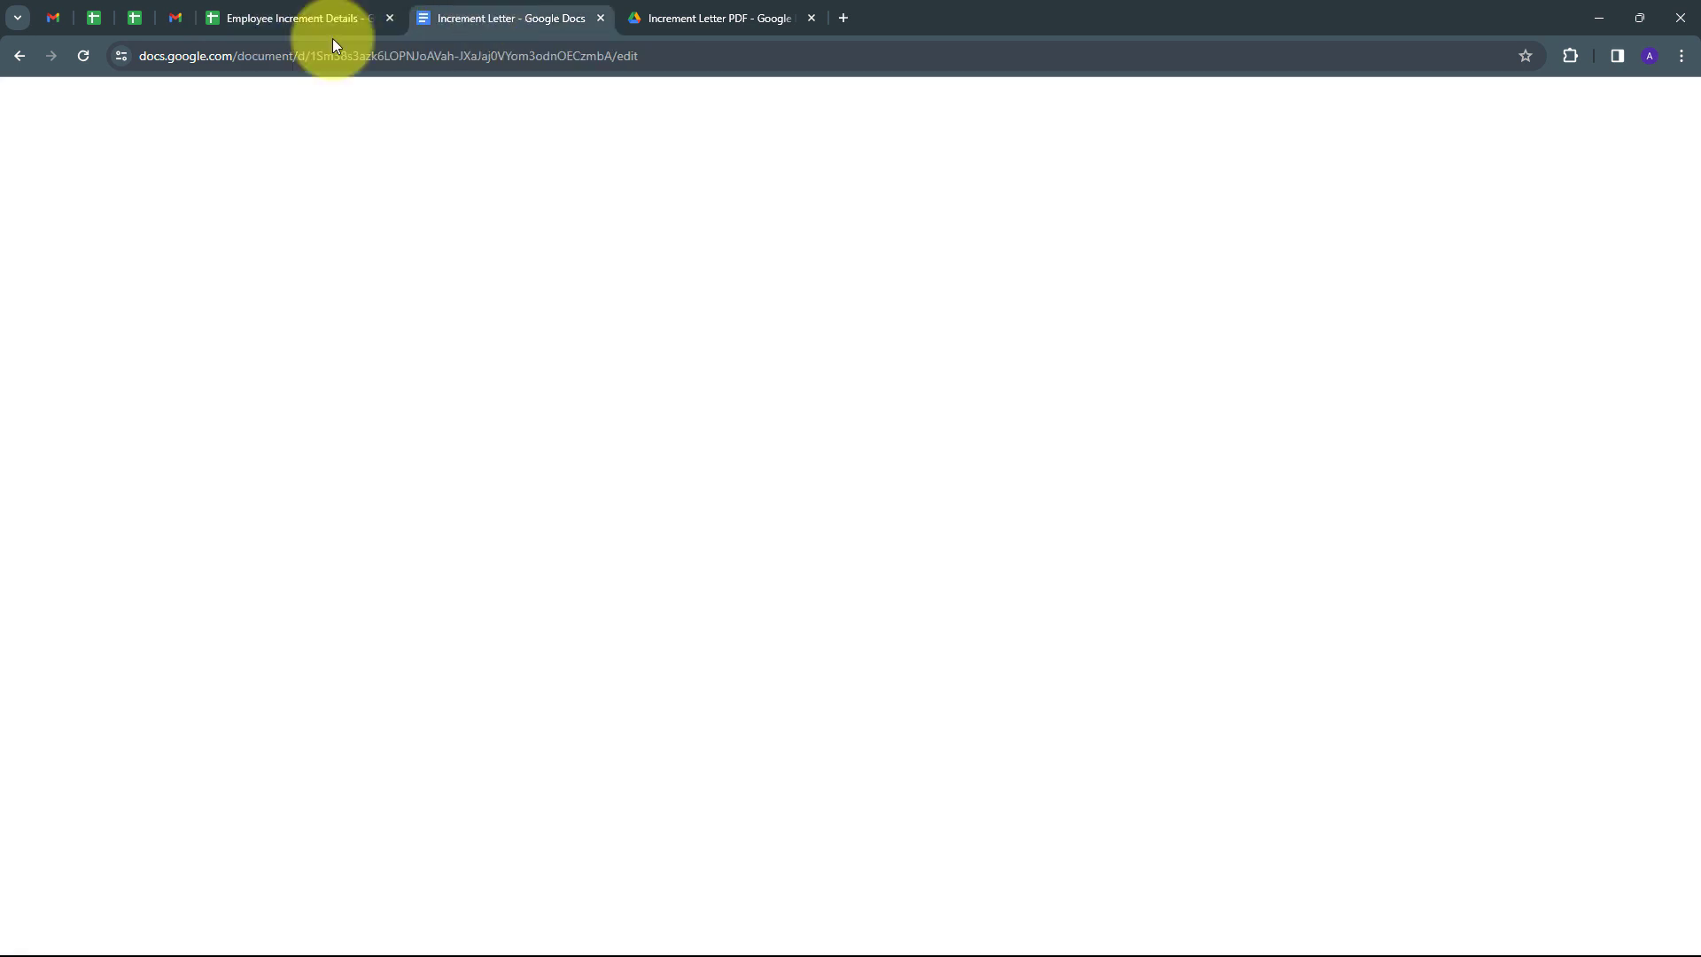
{"action": "left_click", "coordinate": [184, 19]}
{"action": "left_click", "coordinate": [296, 12]}
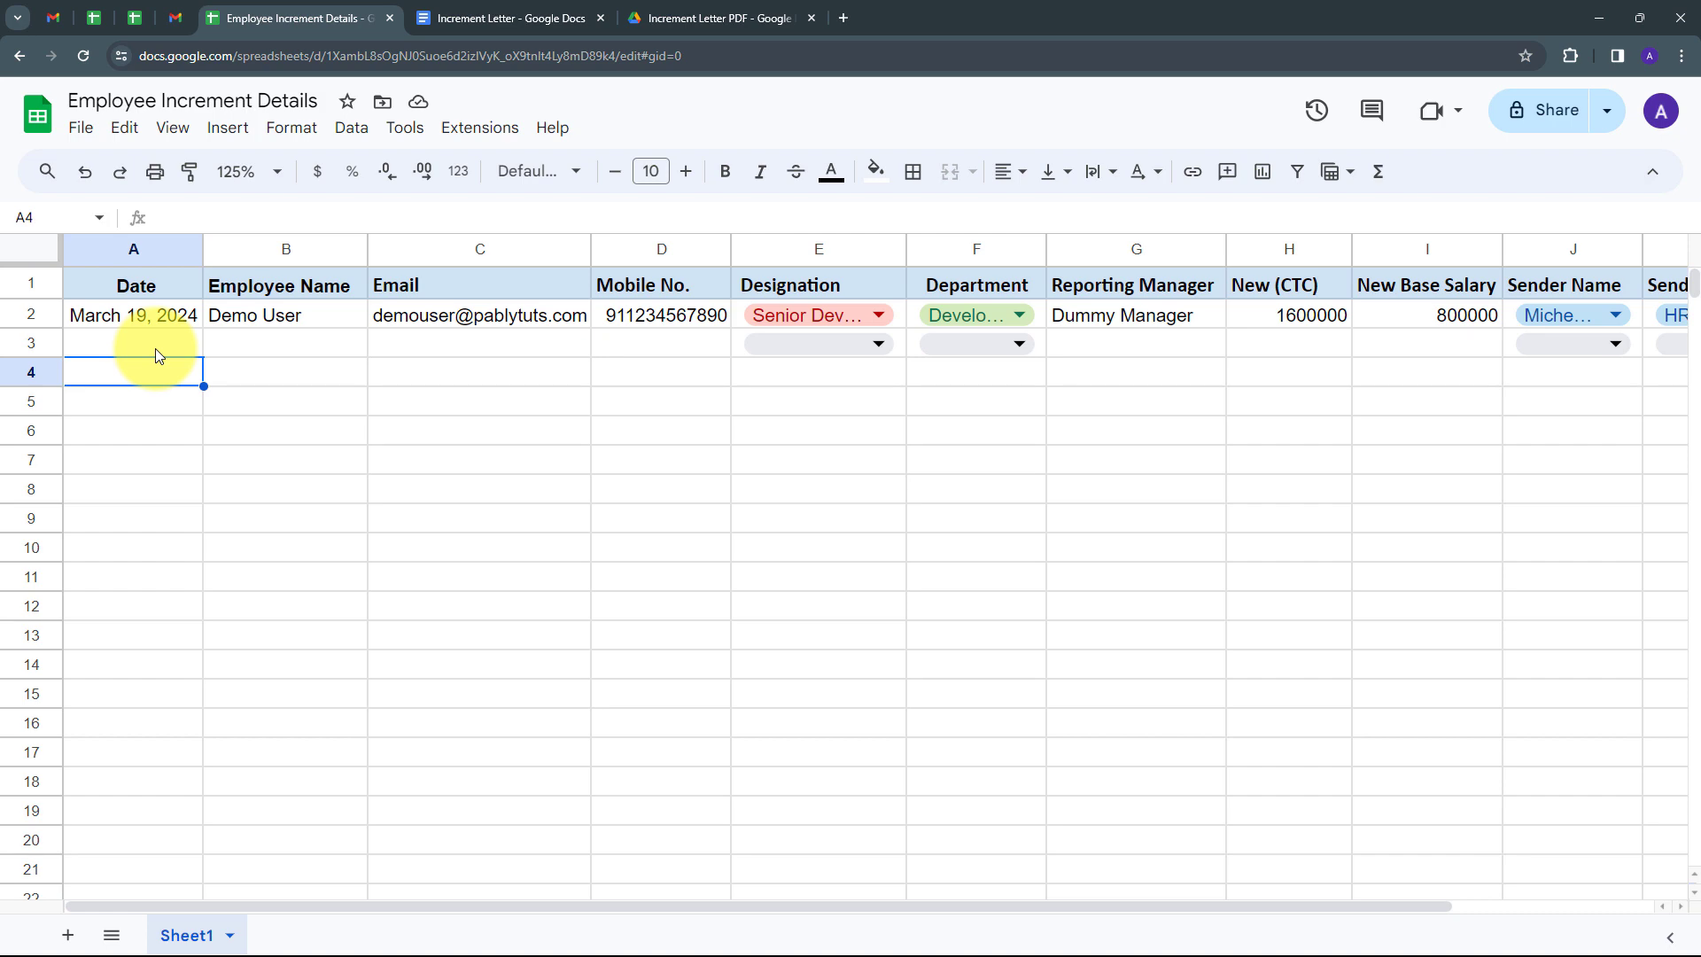
Load the Pabbly website in a new tab and sign in to the Pabbly account.
{"action": "left_click", "coordinate": [844, 21]}
{"action": "type", "text": "pabbly.com/connect"}
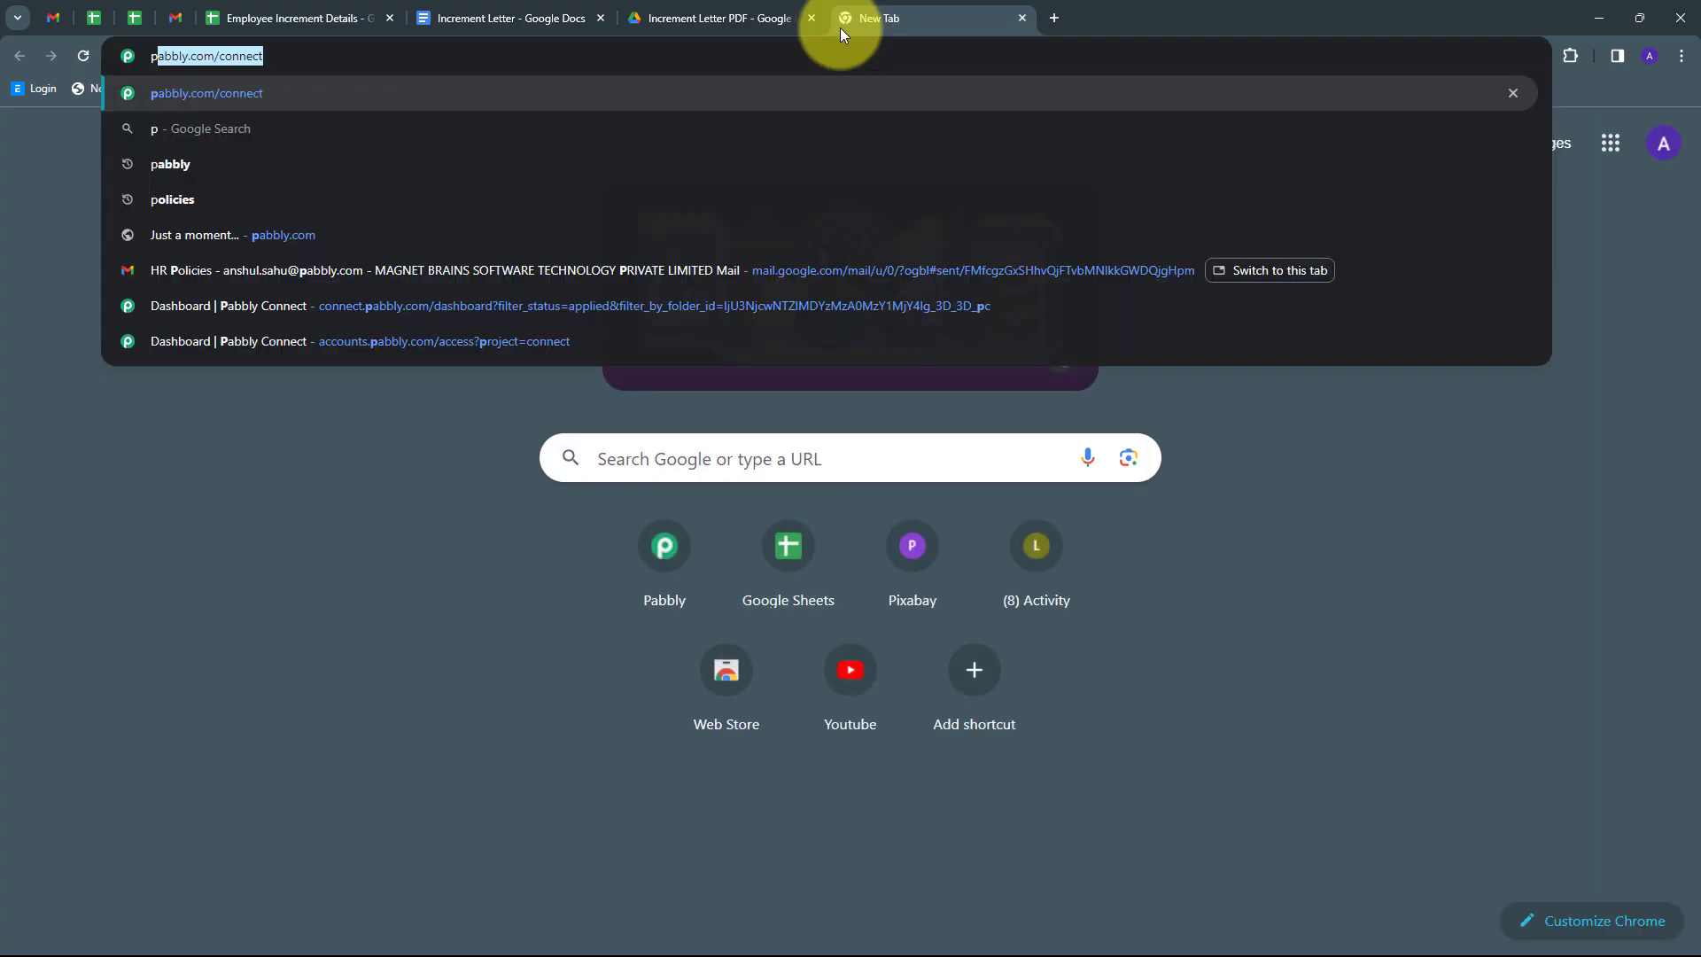
{"action": "key", "text": "Return"}
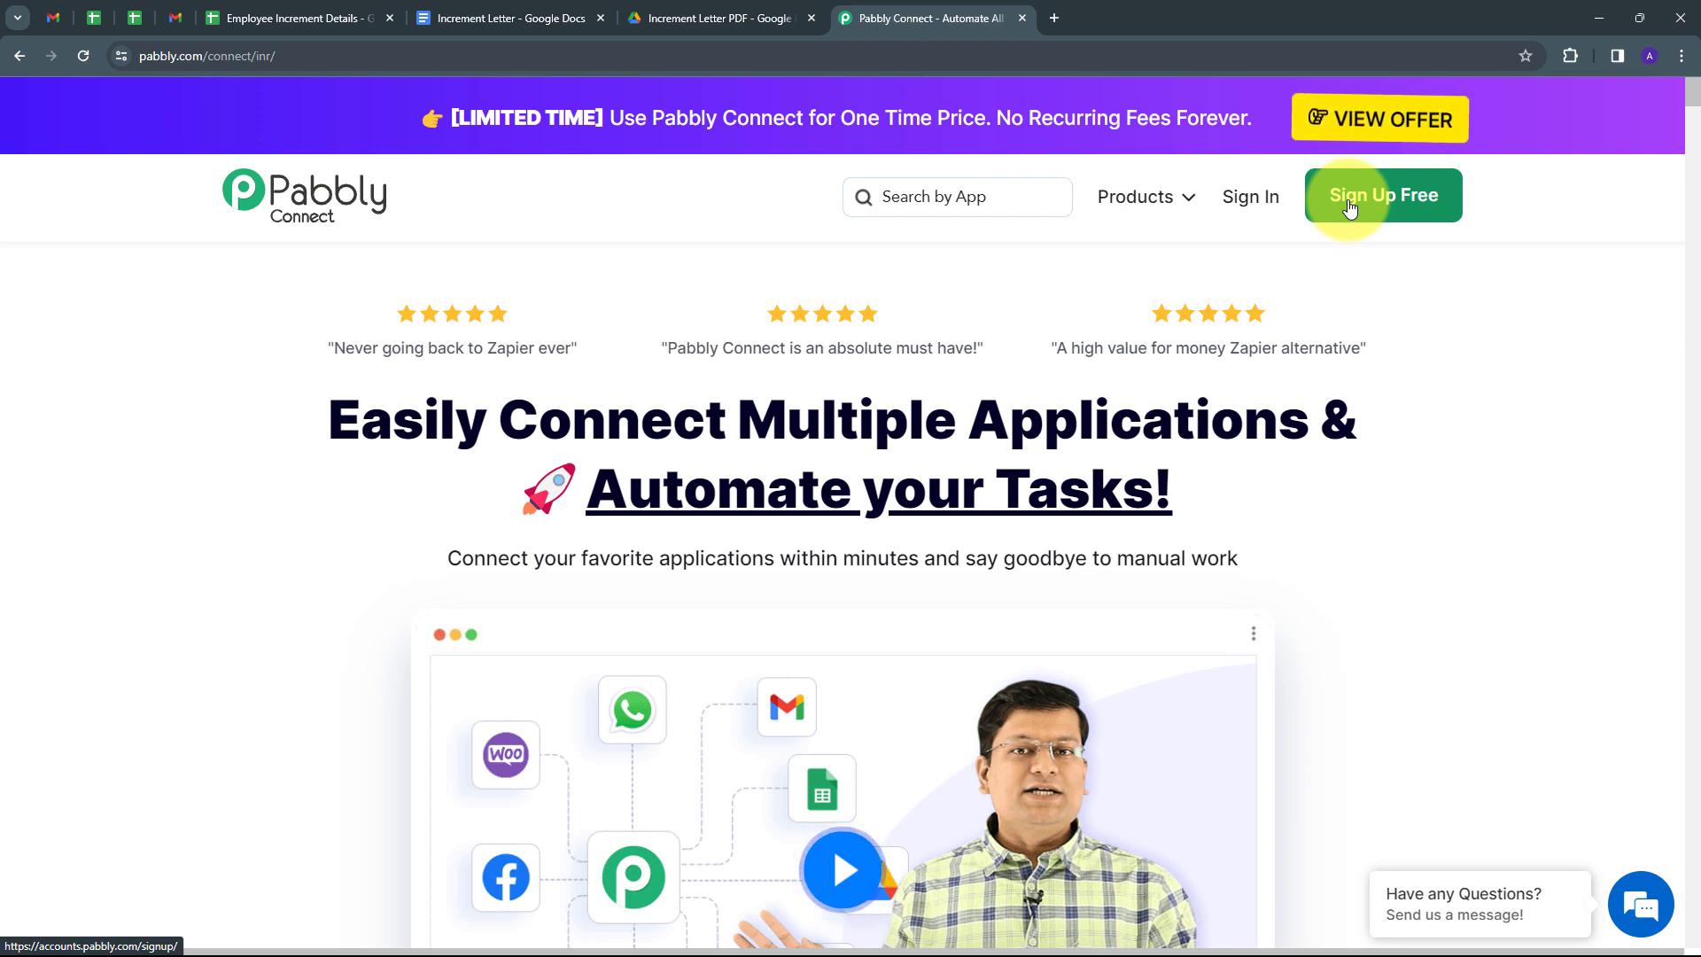
{"action": "left_click", "coordinate": [1252, 198]}
{"action": "scroll", "coordinate": [428, 330], "scroll_direction": "down", "scroll_amount": 1}
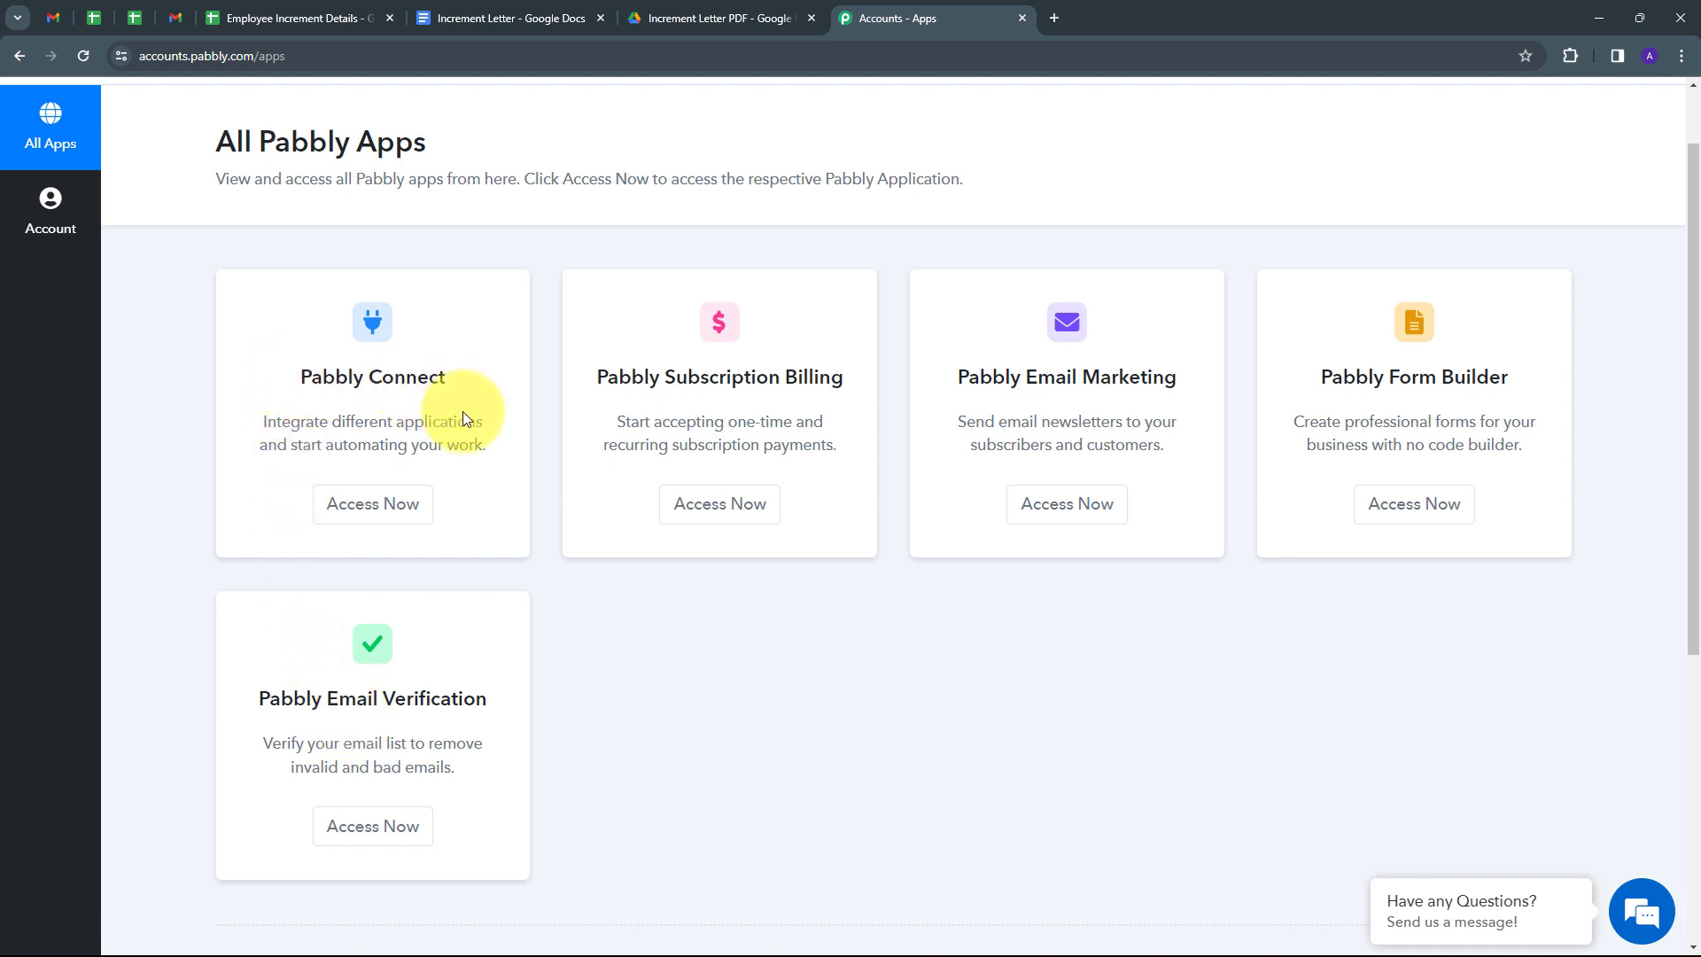
Start a new Pabbly Connect workflow named 'Generate & Send Increment Letters with Google Sheets, Google Docs & Gmail'.
{"action": "left_click", "coordinate": [367, 520]}
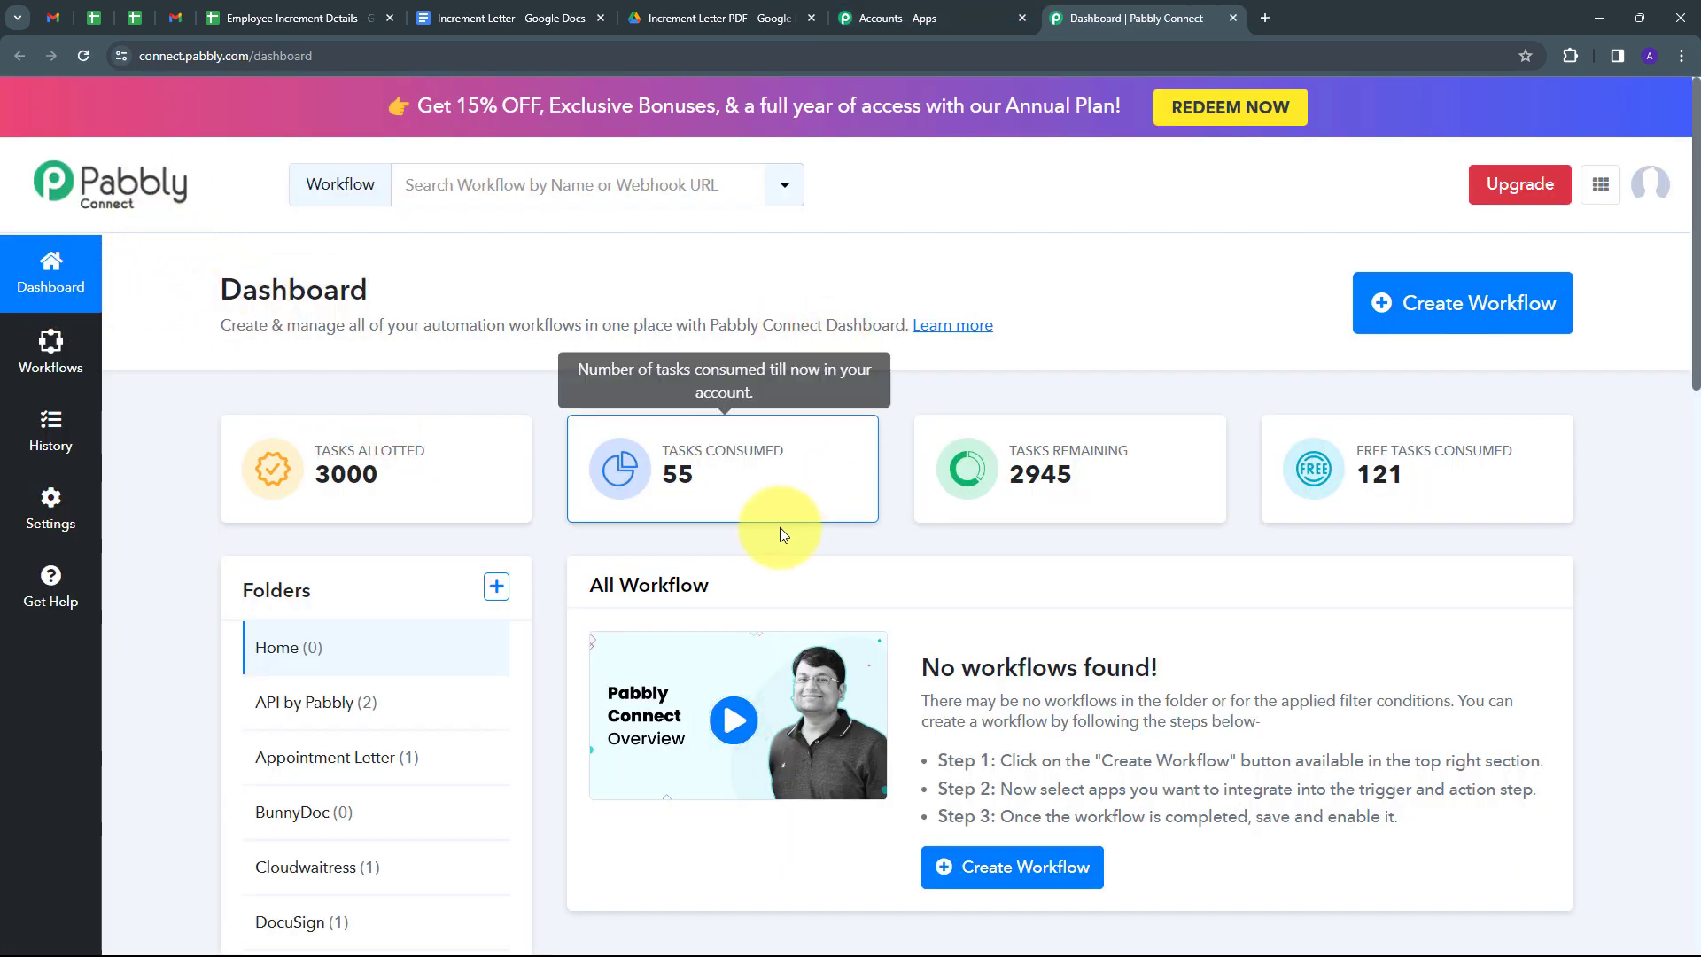
{"action": "scroll", "coordinate": [666, 516], "scroll_direction": "down", "scroll_amount": 1}
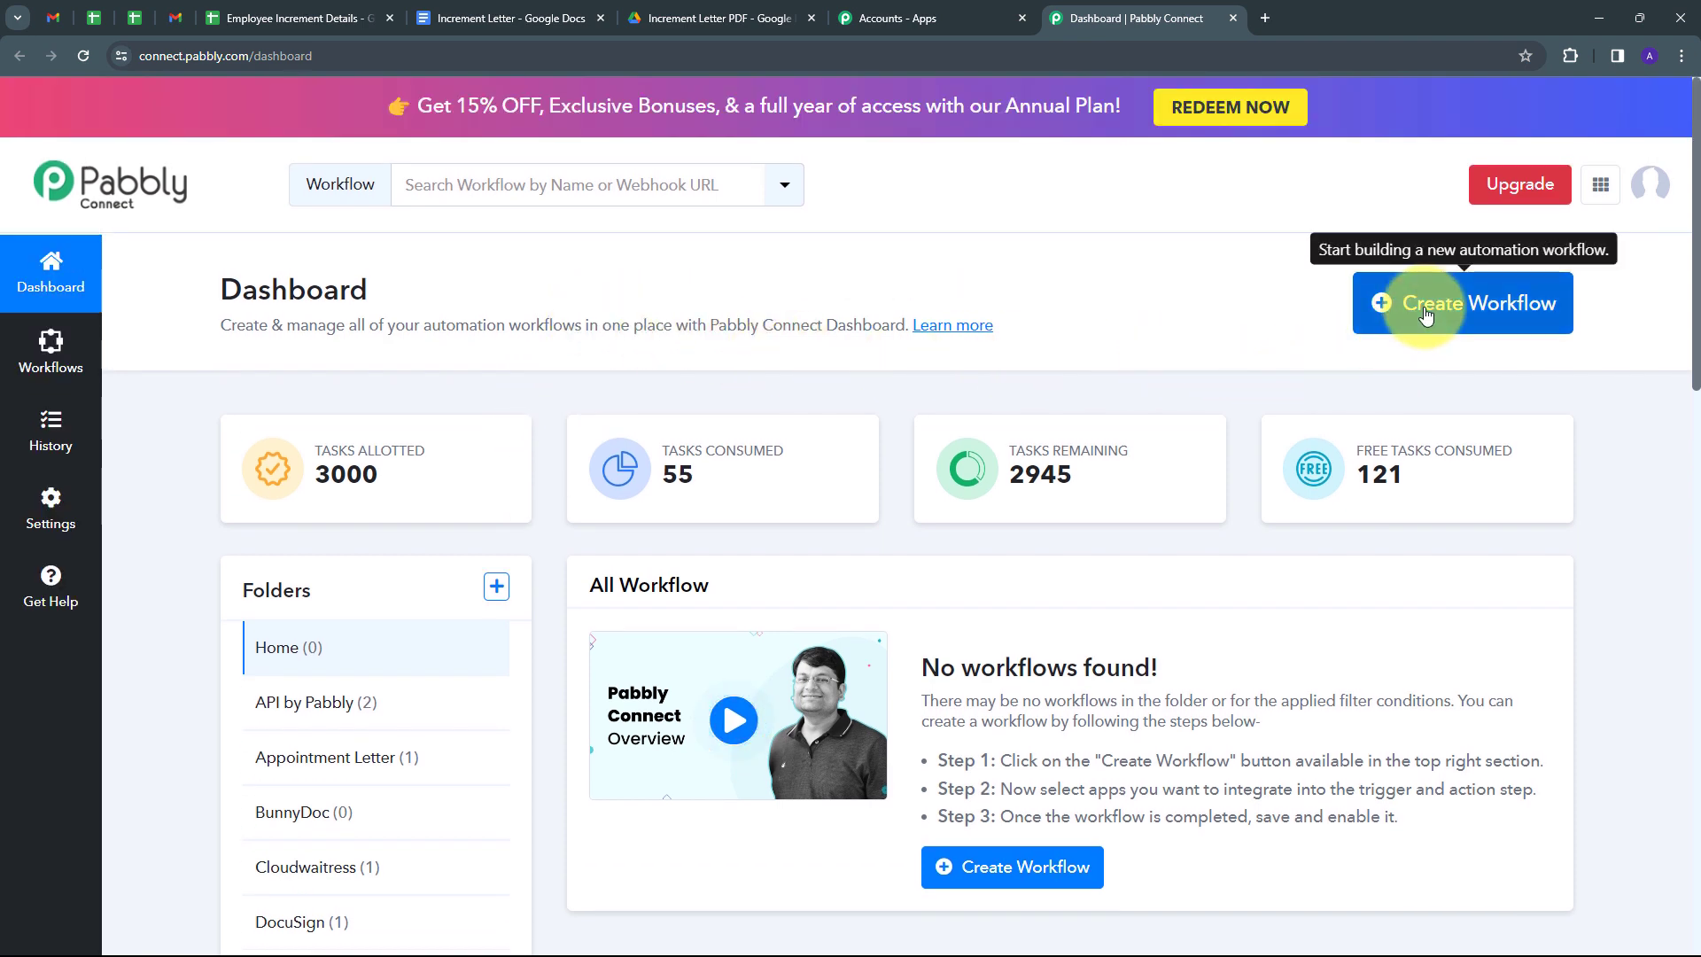
{"action": "left_click", "coordinate": [1426, 310]}
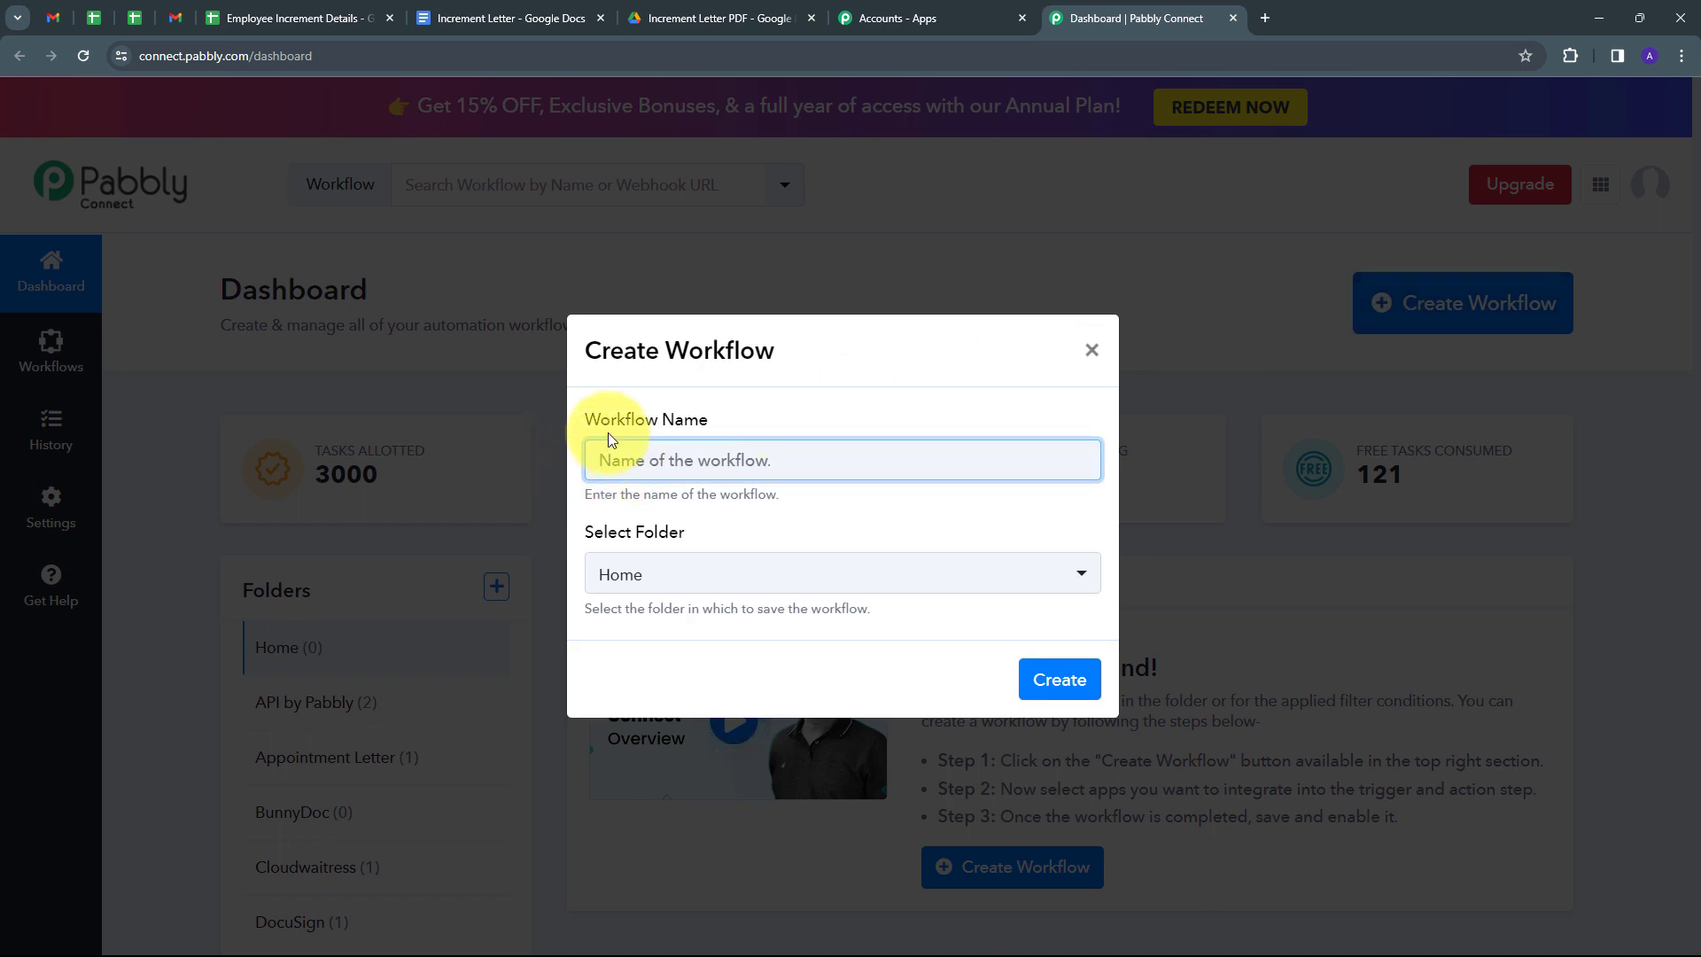
{"action": "key", "text": "ctrl+v"}
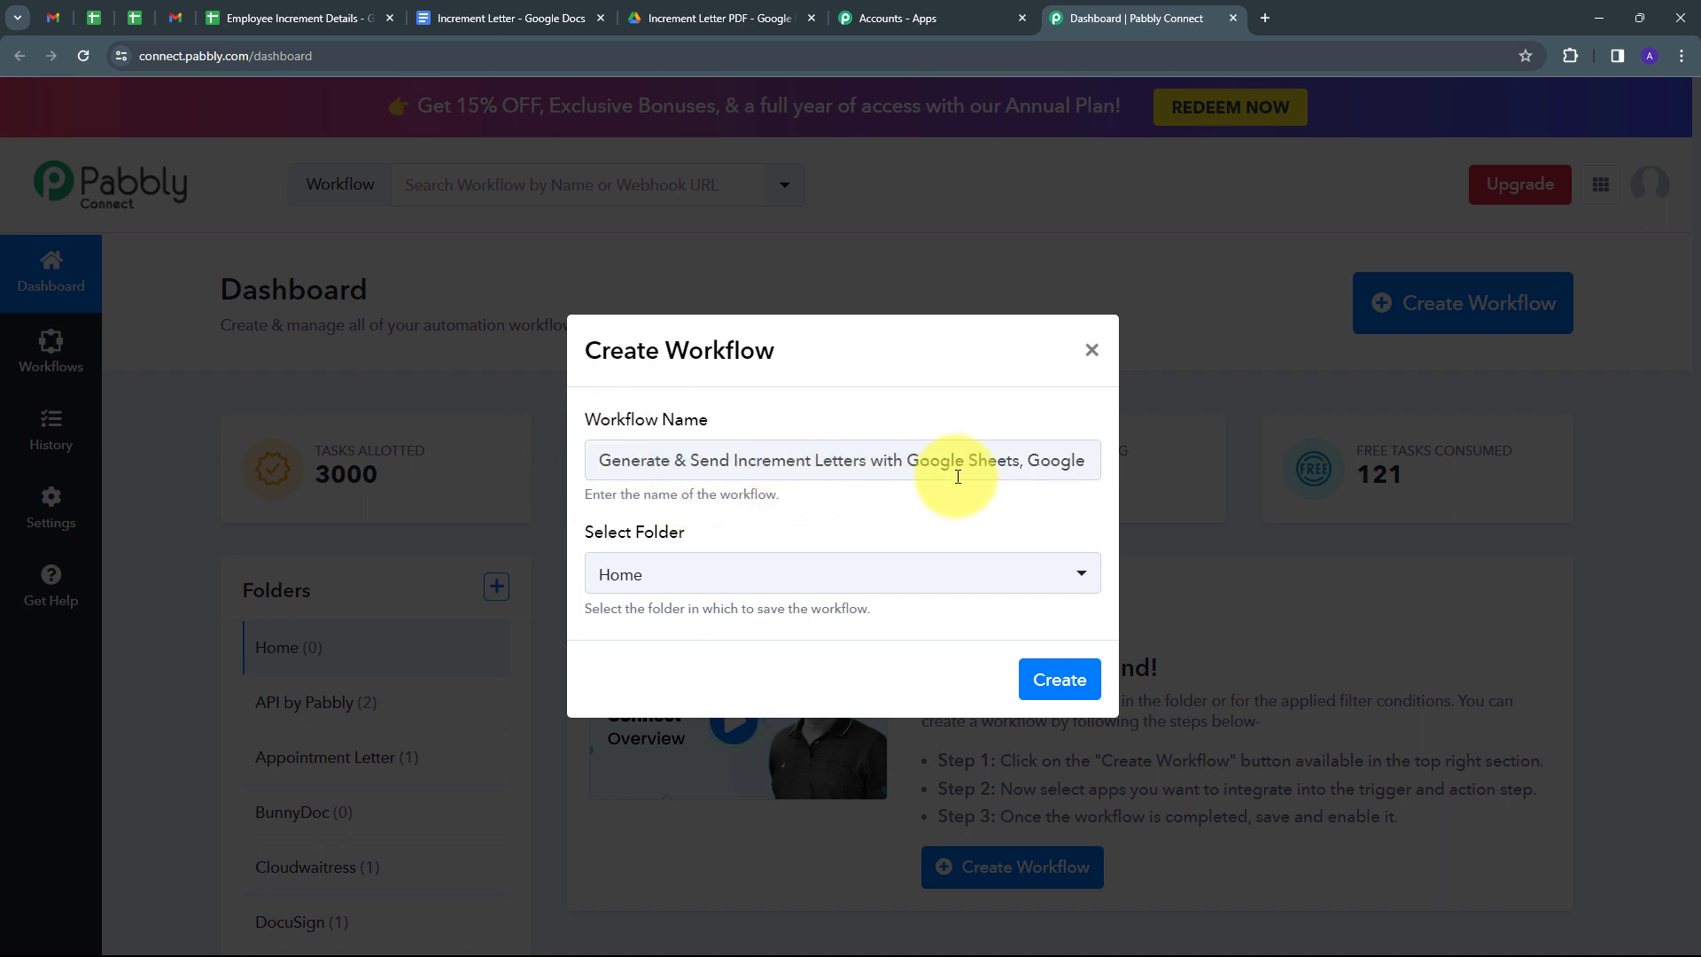
{"action": "left_click", "coordinate": [1085, 472]}
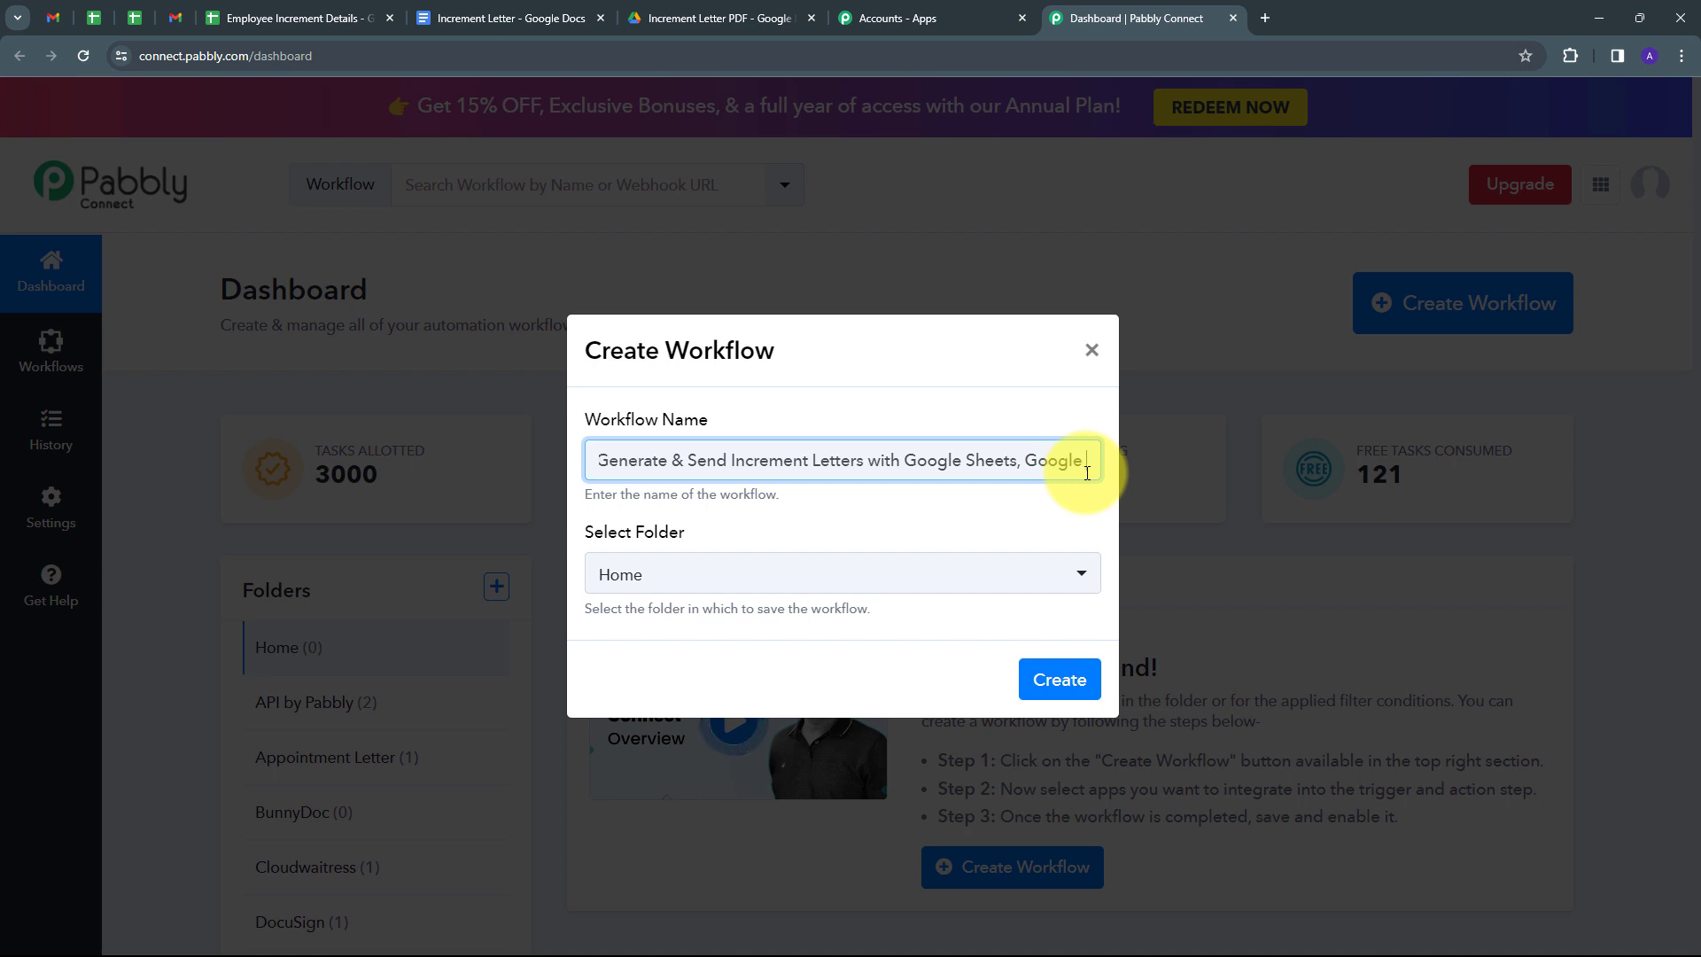
{"action": "key", "text": "End"}
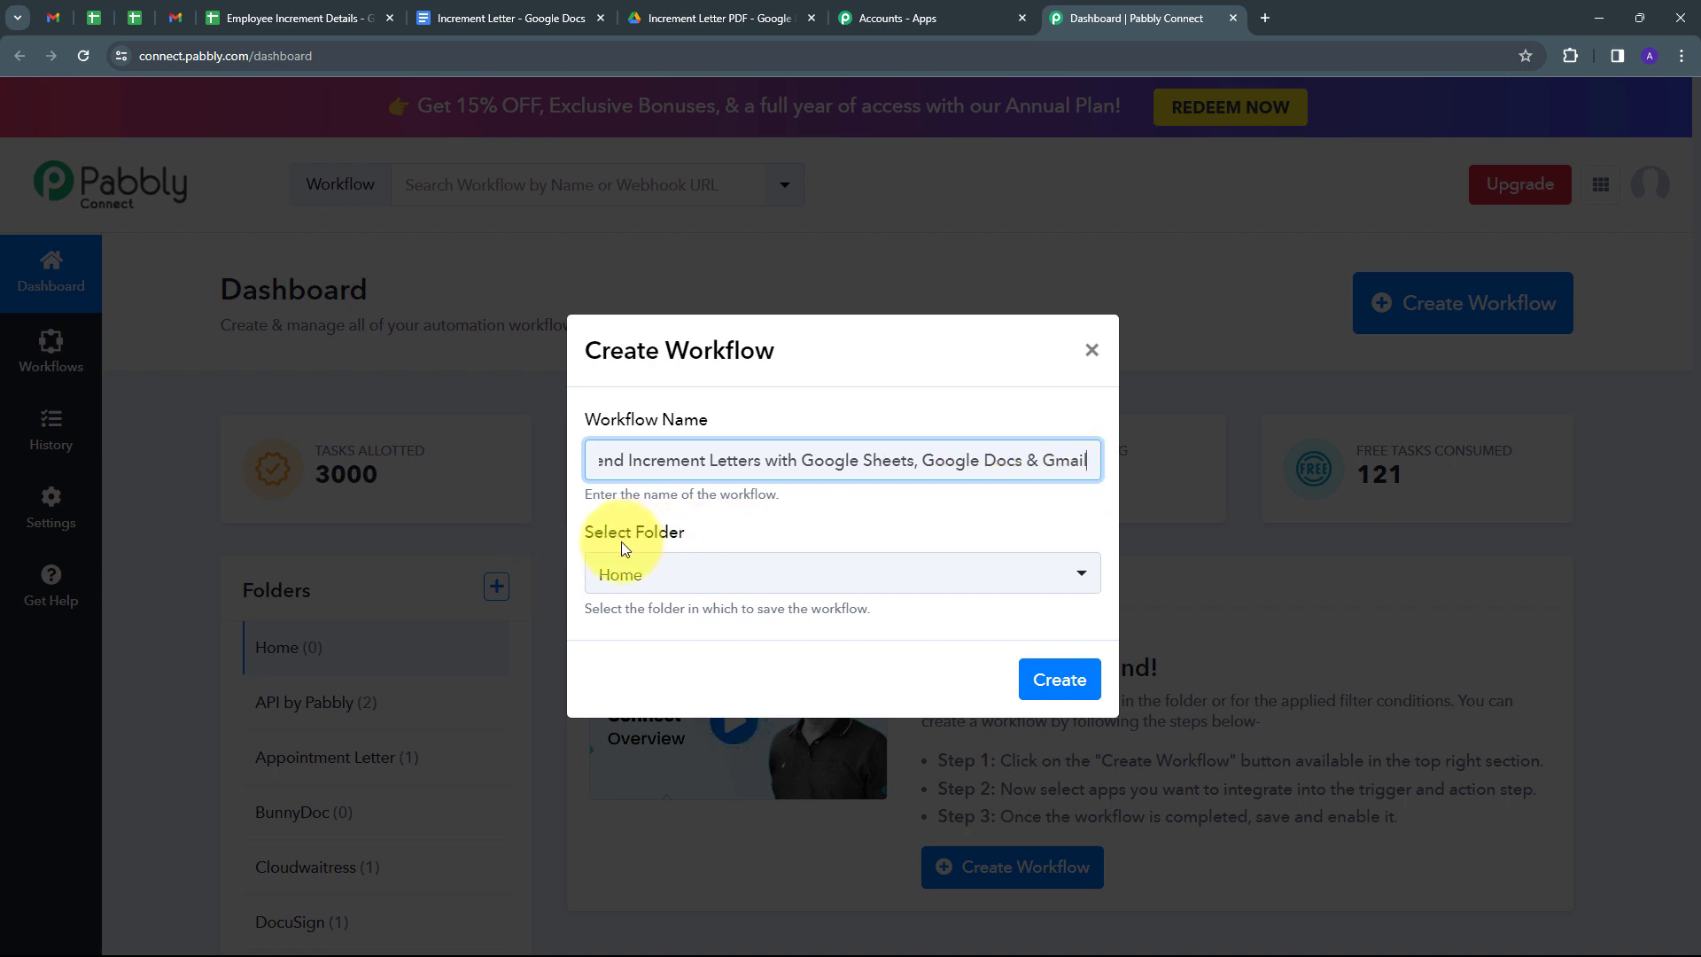
Put the workflow in the Increment Letters folder and create it.
{"action": "left_click", "coordinate": [914, 574]}
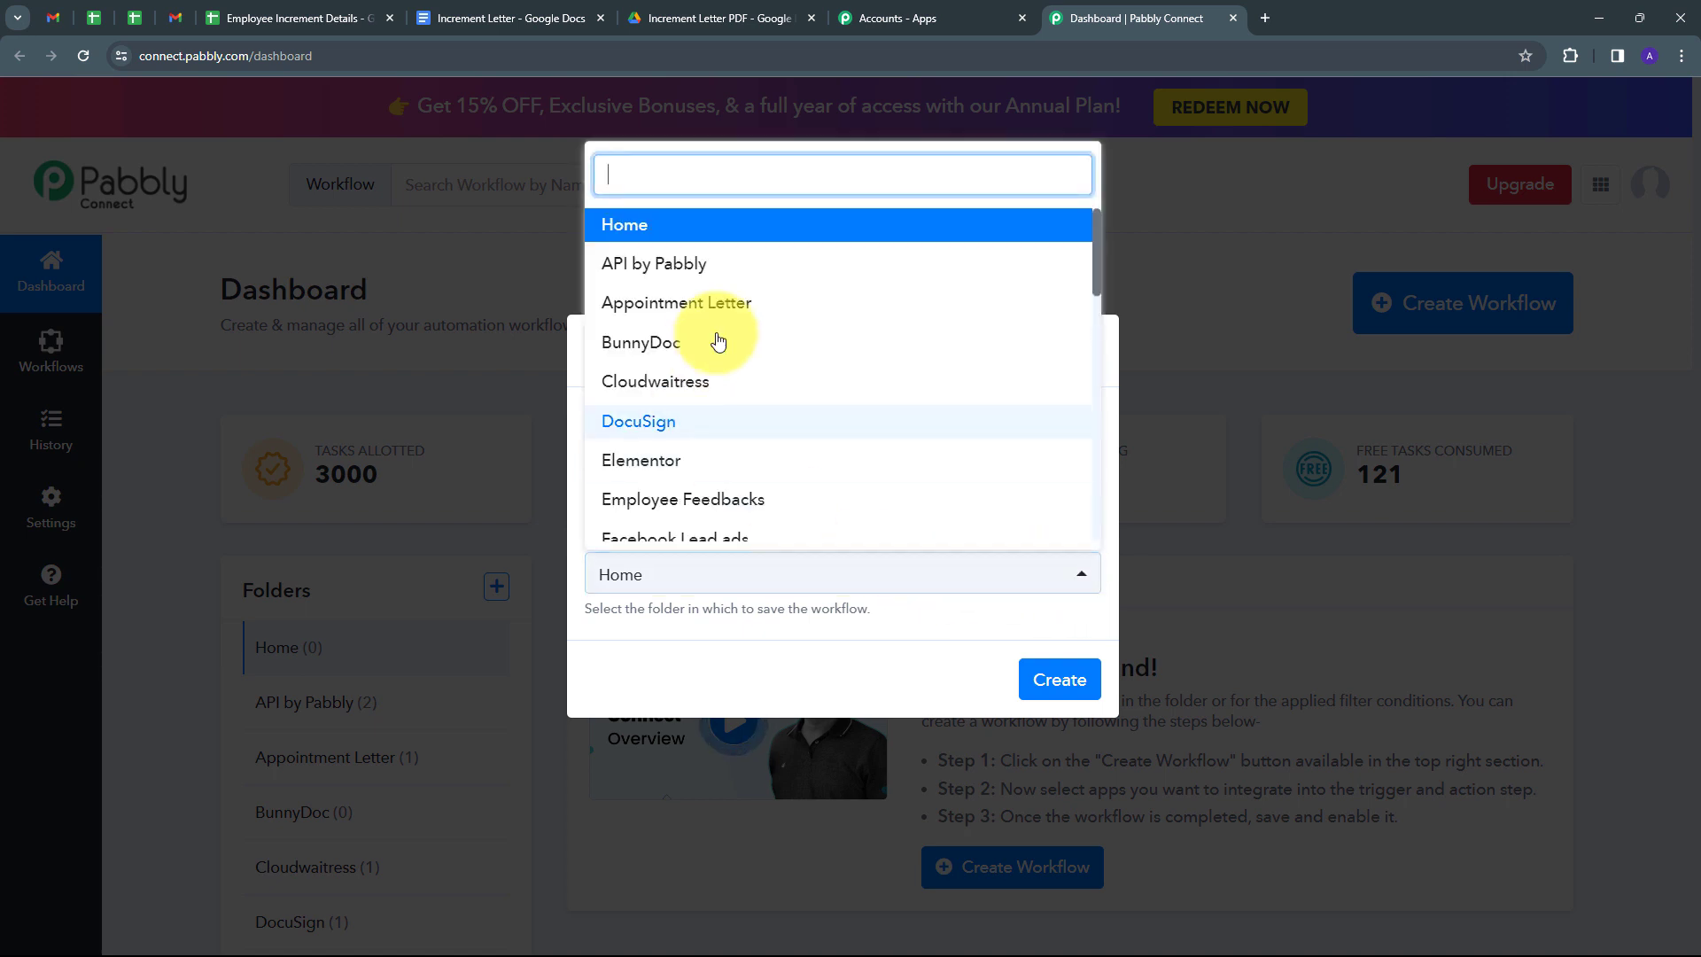
{"action": "scroll", "coordinate": [722, 337], "scroll_direction": "down", "scroll_amount": 3}
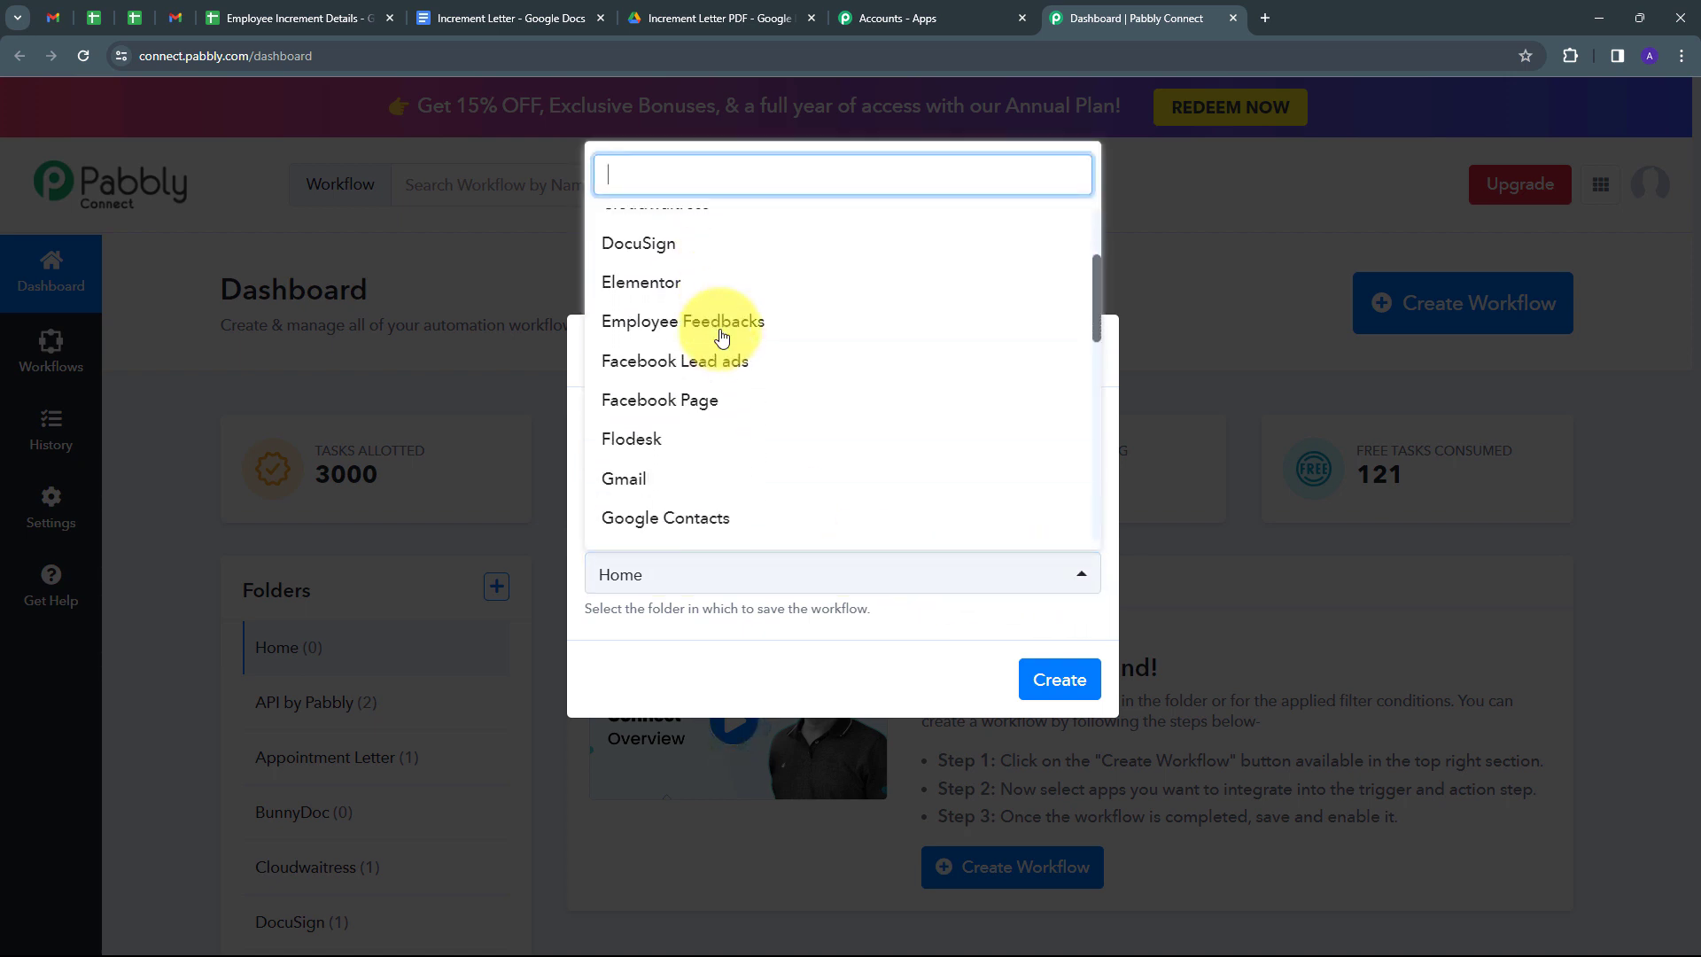
{"action": "scroll", "coordinate": [722, 337], "scroll_direction": "down", "scroll_amount": 4}
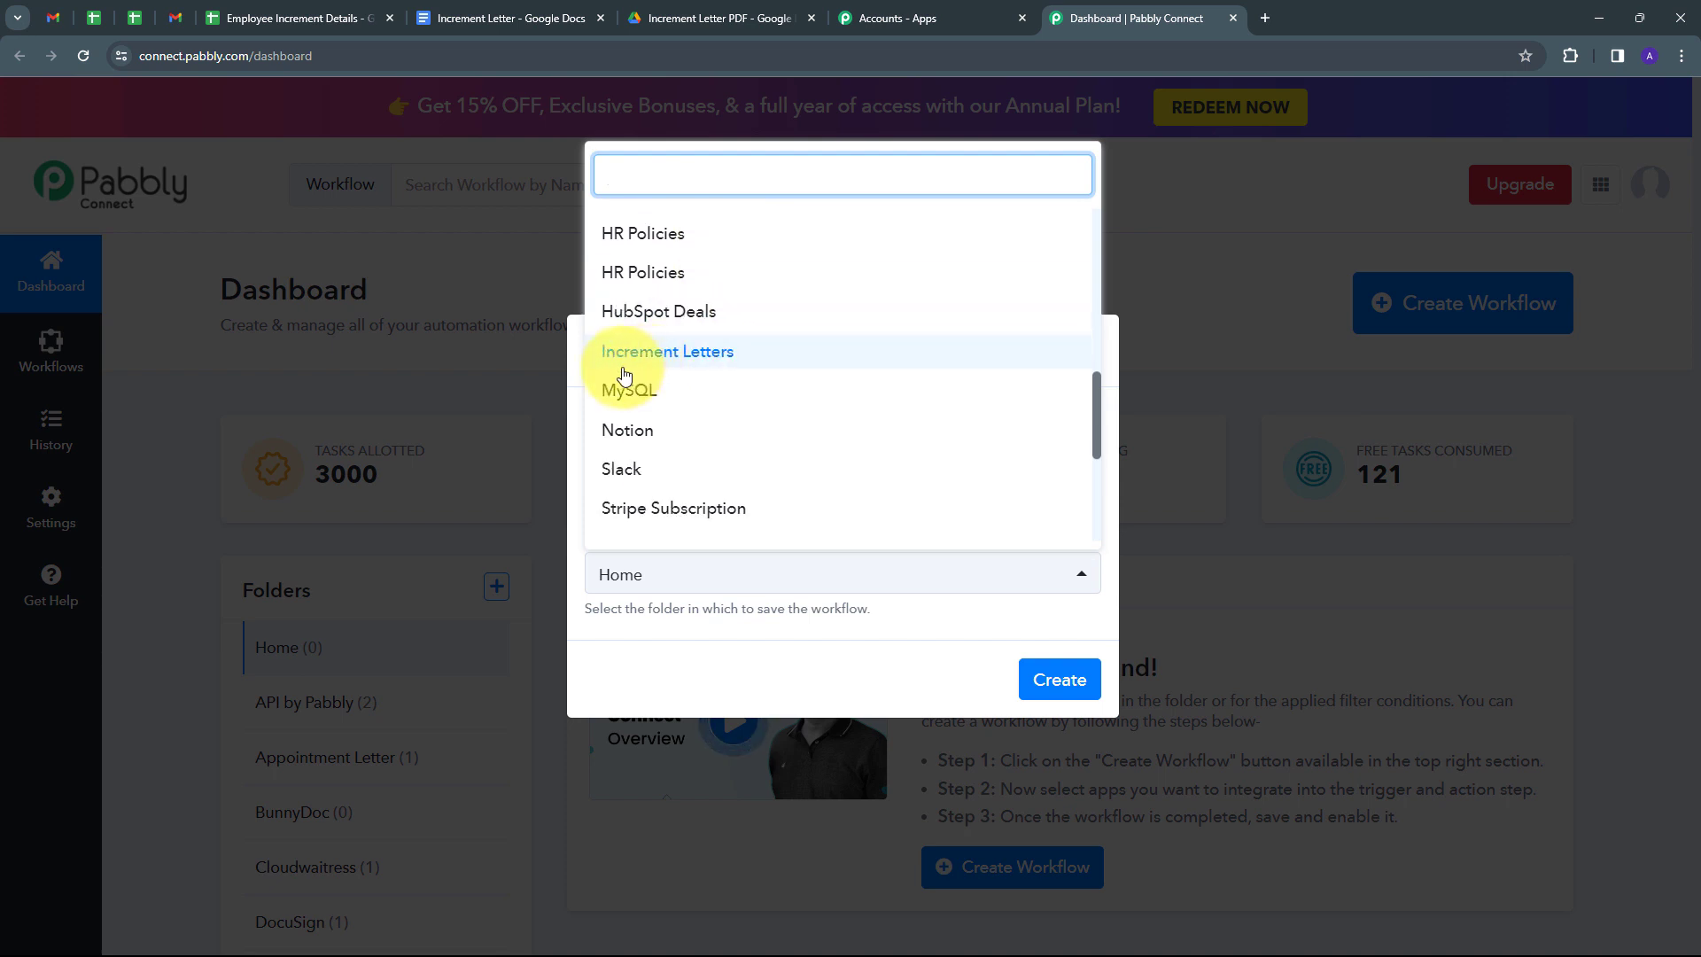
{"action": "left_click", "coordinate": [702, 365]}
{"action": "left_click", "coordinate": [1051, 682]}
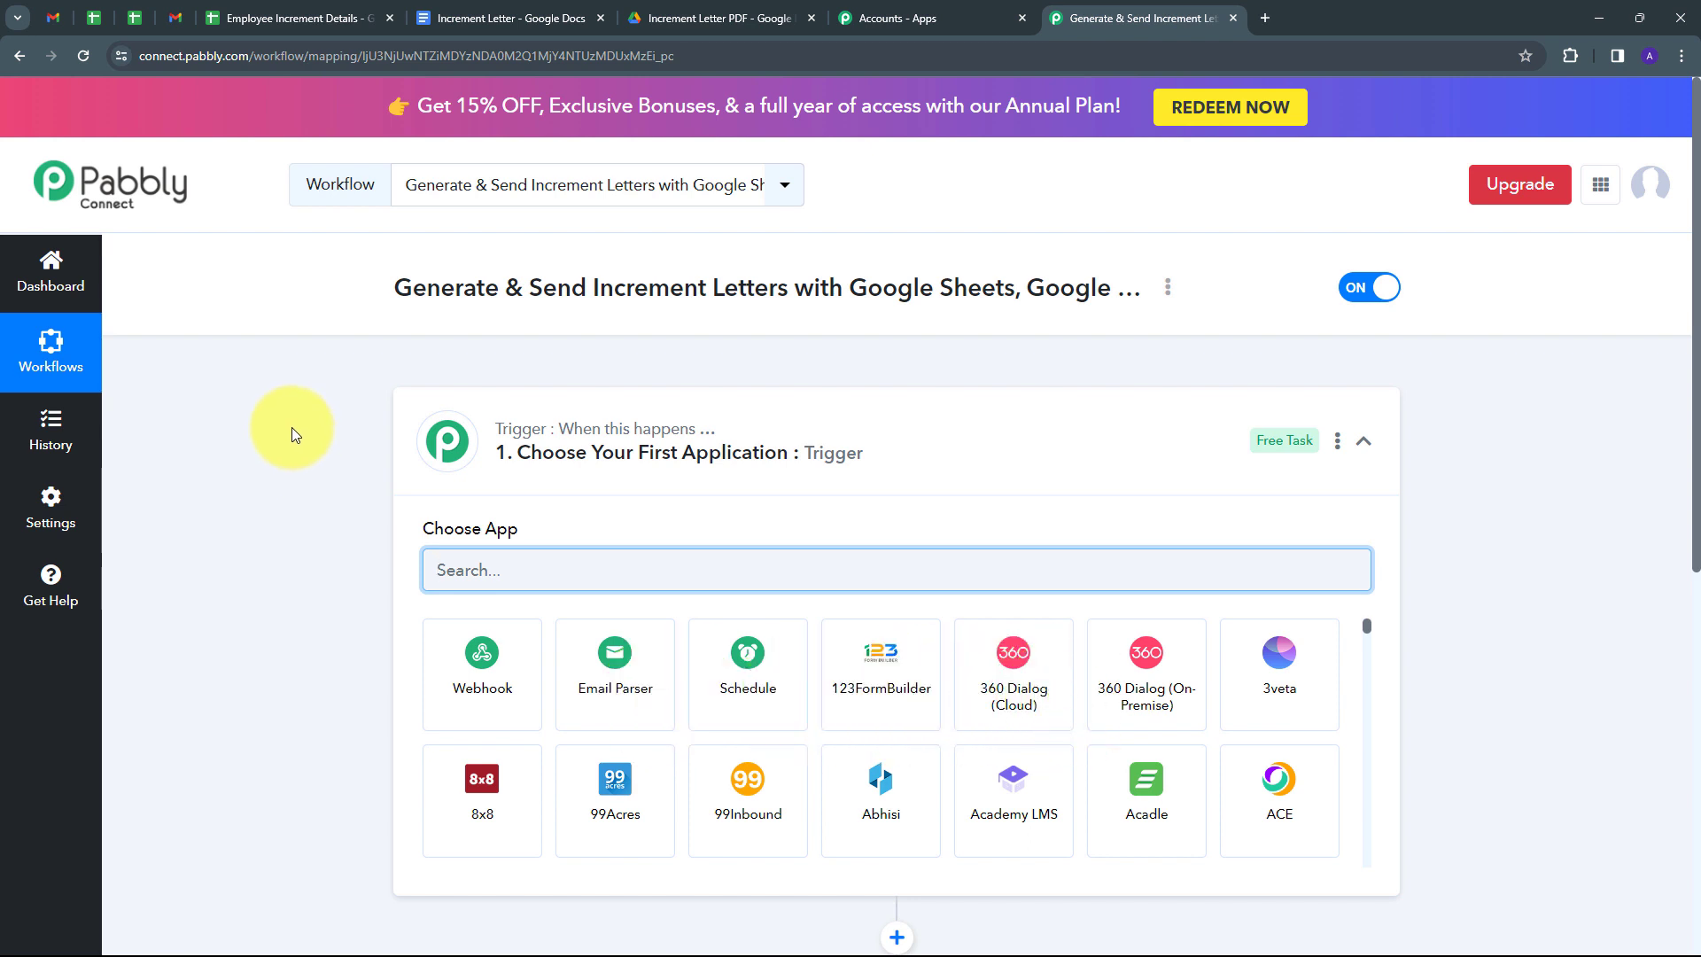
Set the trigger to Google Sheets with the New or Updated Spreadsheet Row event.
{"action": "scroll", "coordinate": [293, 432], "scroll_direction": "down", "scroll_amount": 3}
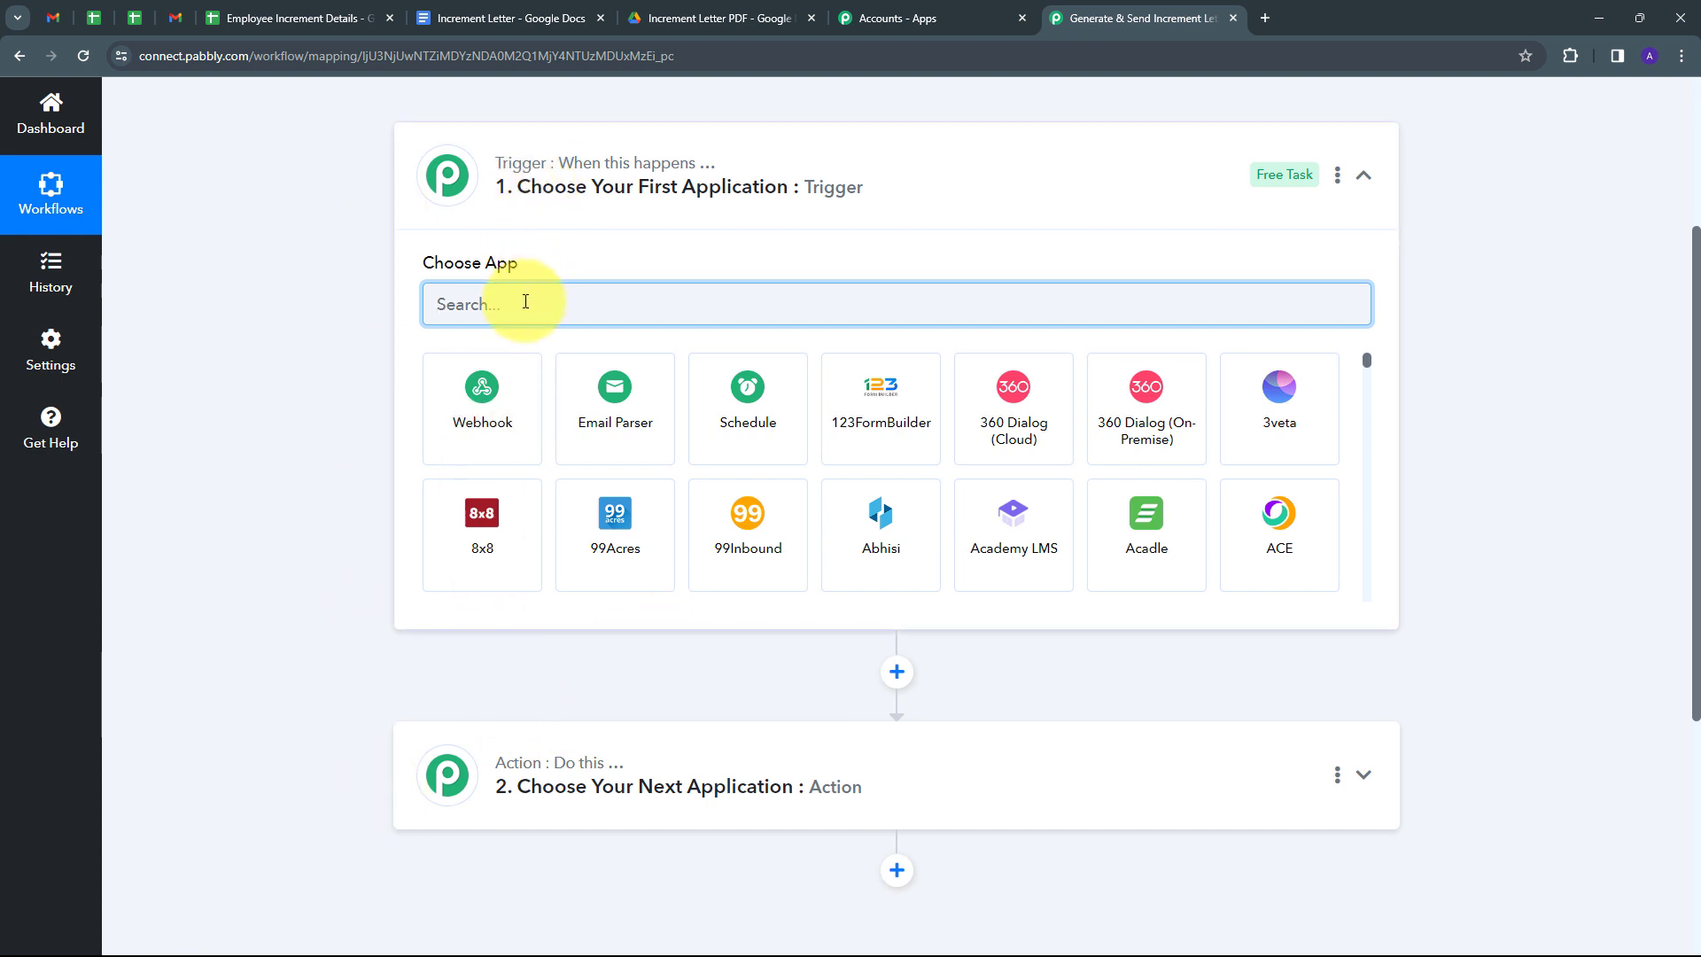
{"action": "type", "text": "Google Sheets"}
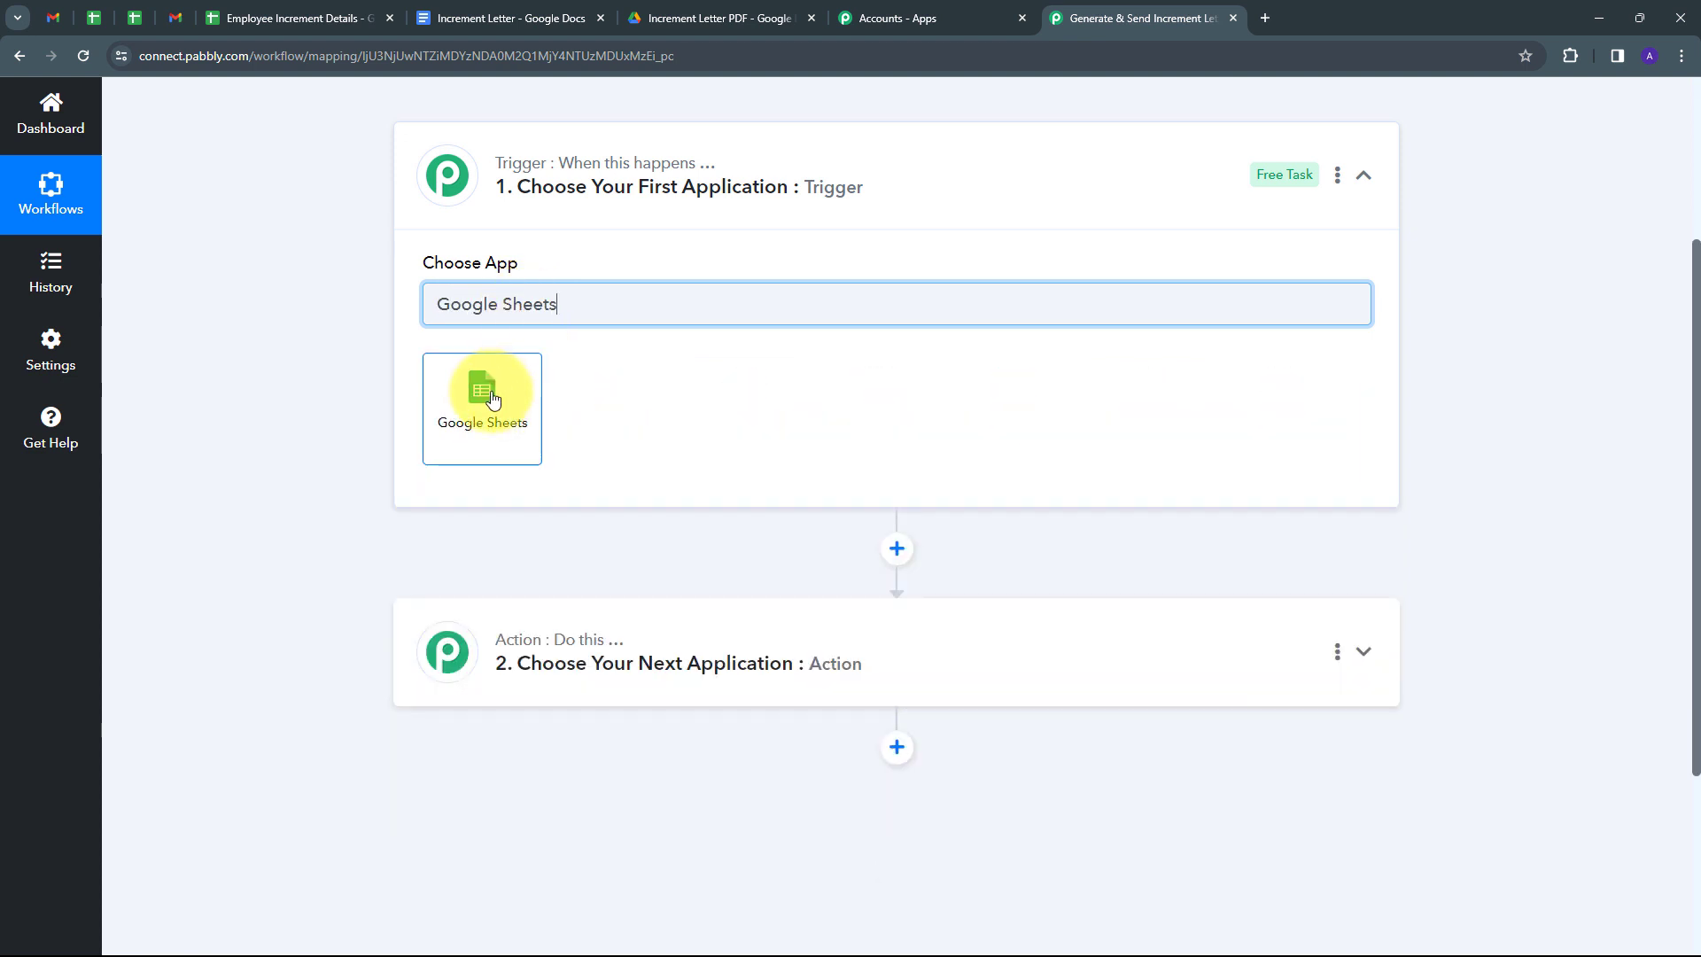
{"action": "left_click", "coordinate": [492, 401]}
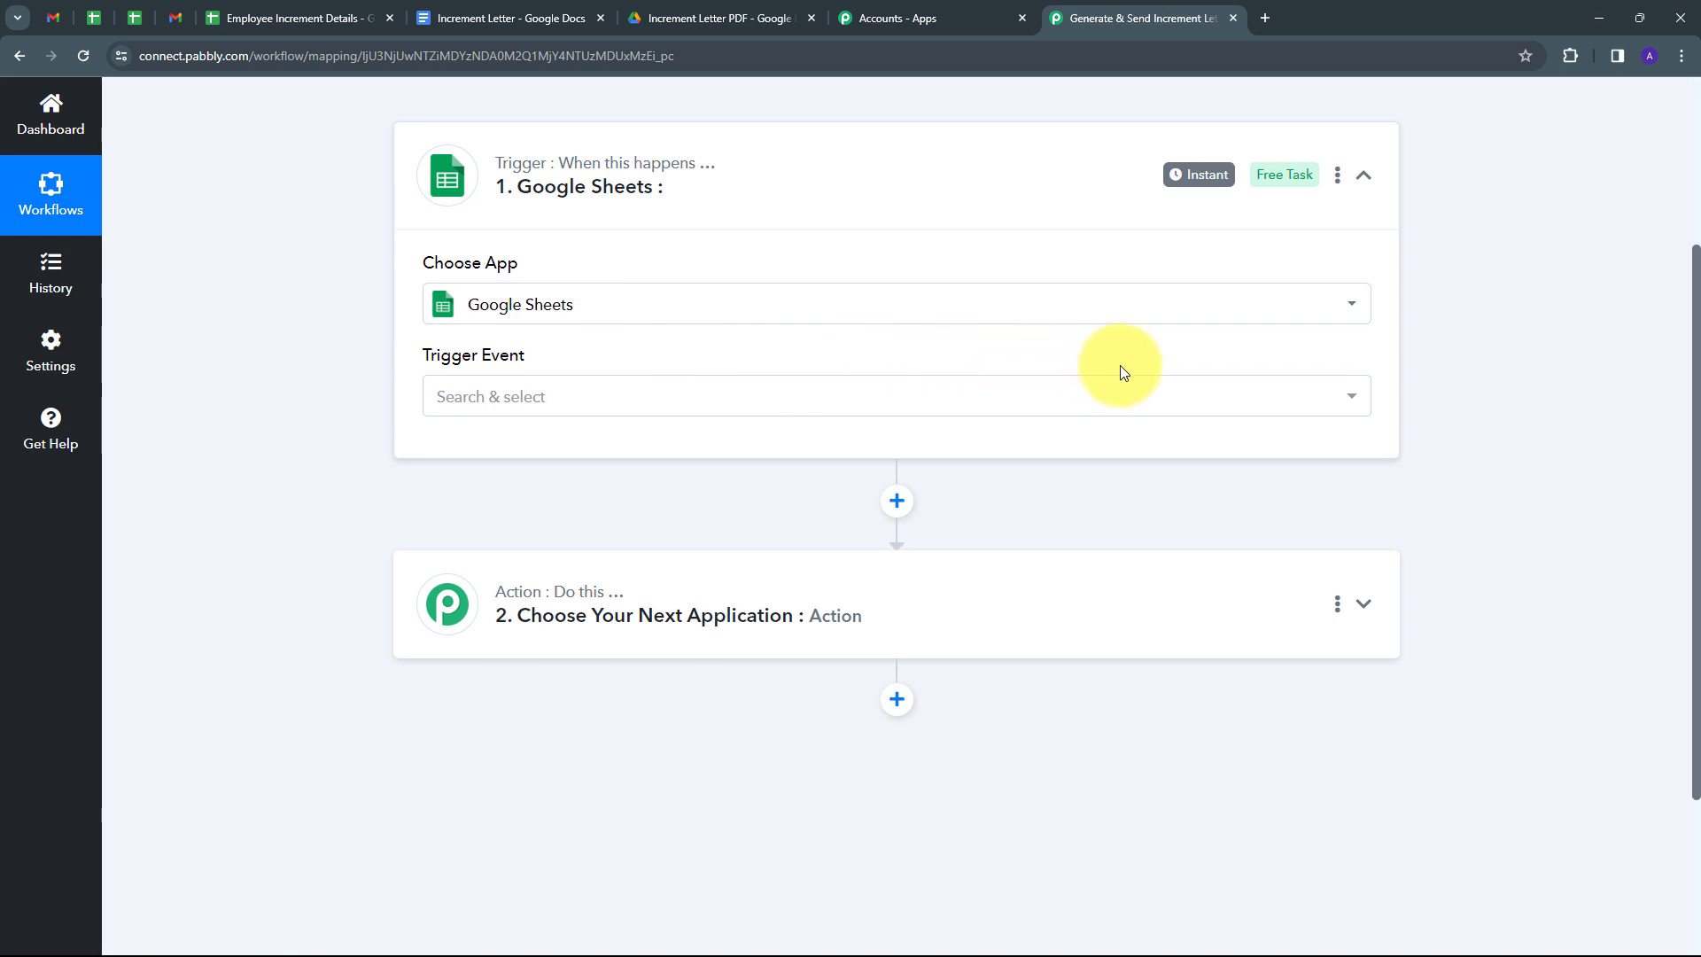
{"action": "left_click", "coordinate": [733, 396]}
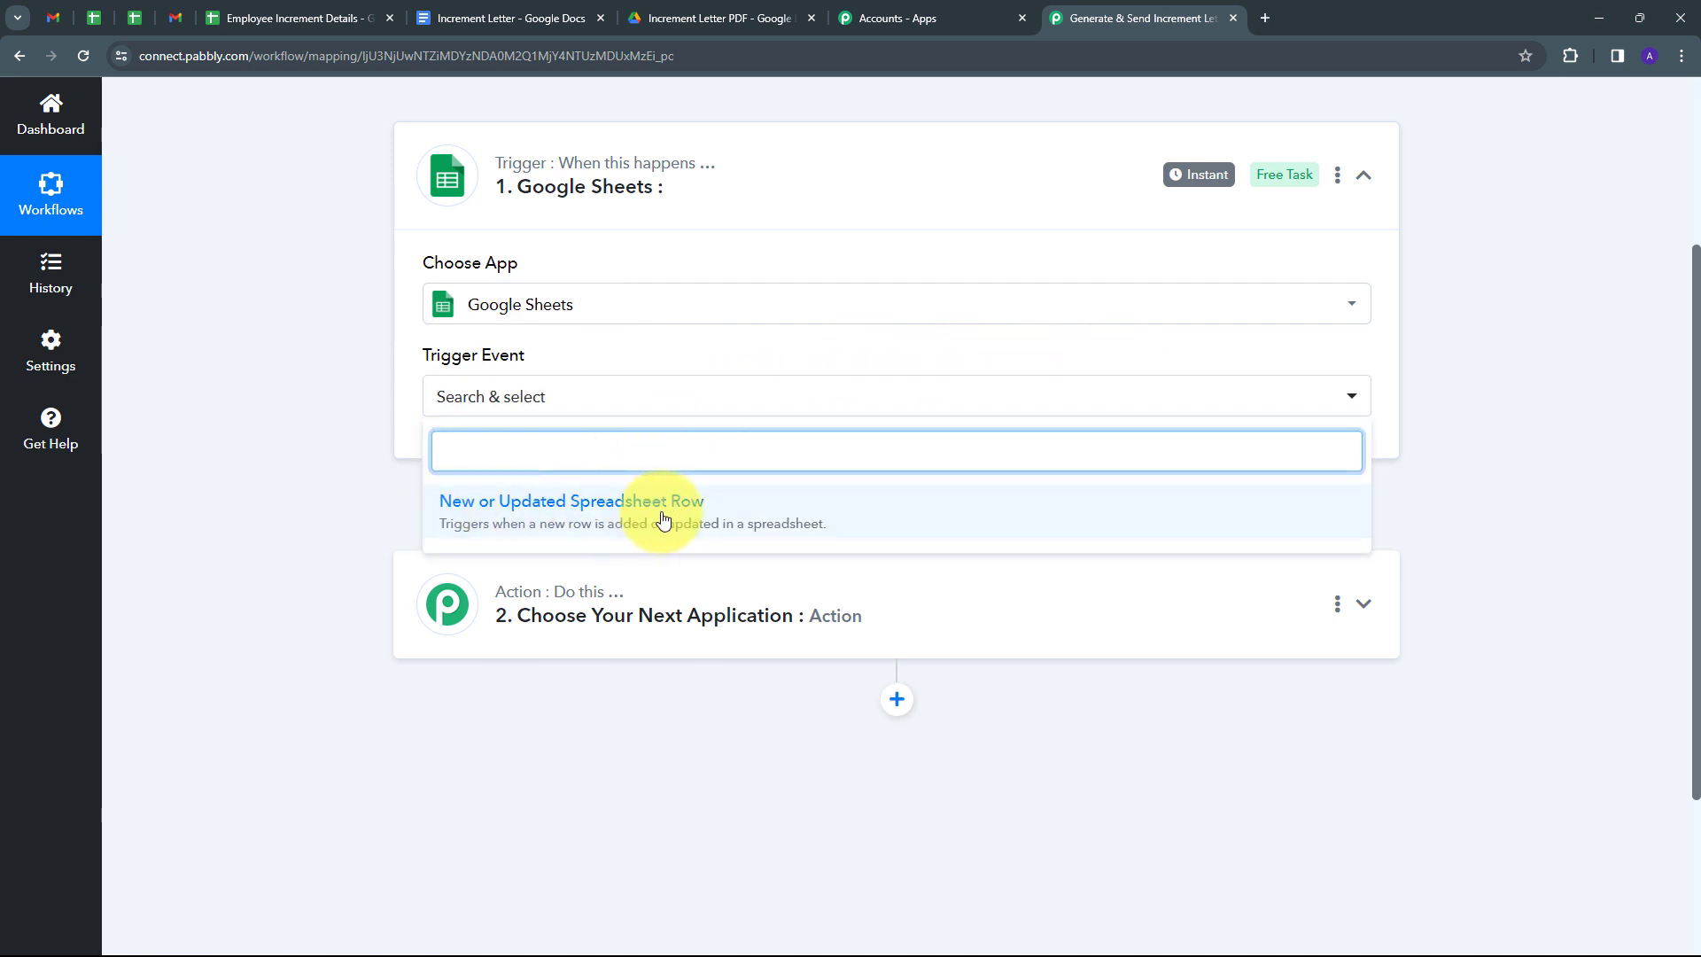
{"action": "left_click", "coordinate": [589, 523]}
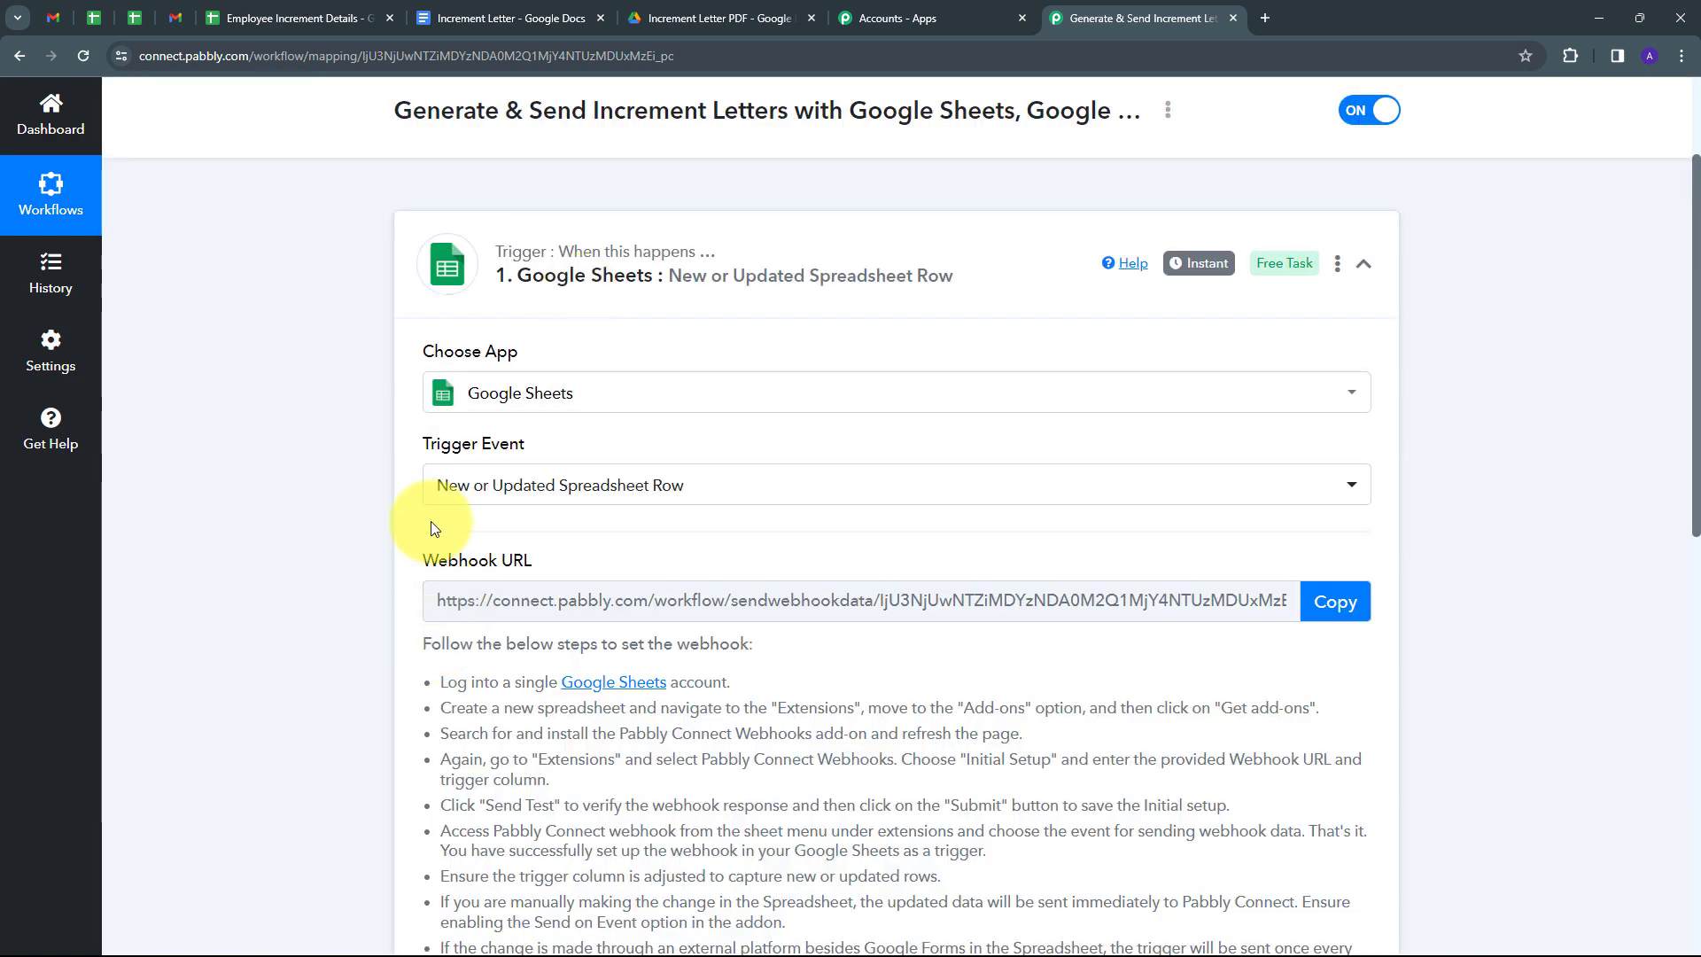
Copy the trigger's webhook URL from the setup instructions.
{"action": "scroll", "coordinate": [232, 466], "scroll_direction": "down", "scroll_amount": 2}
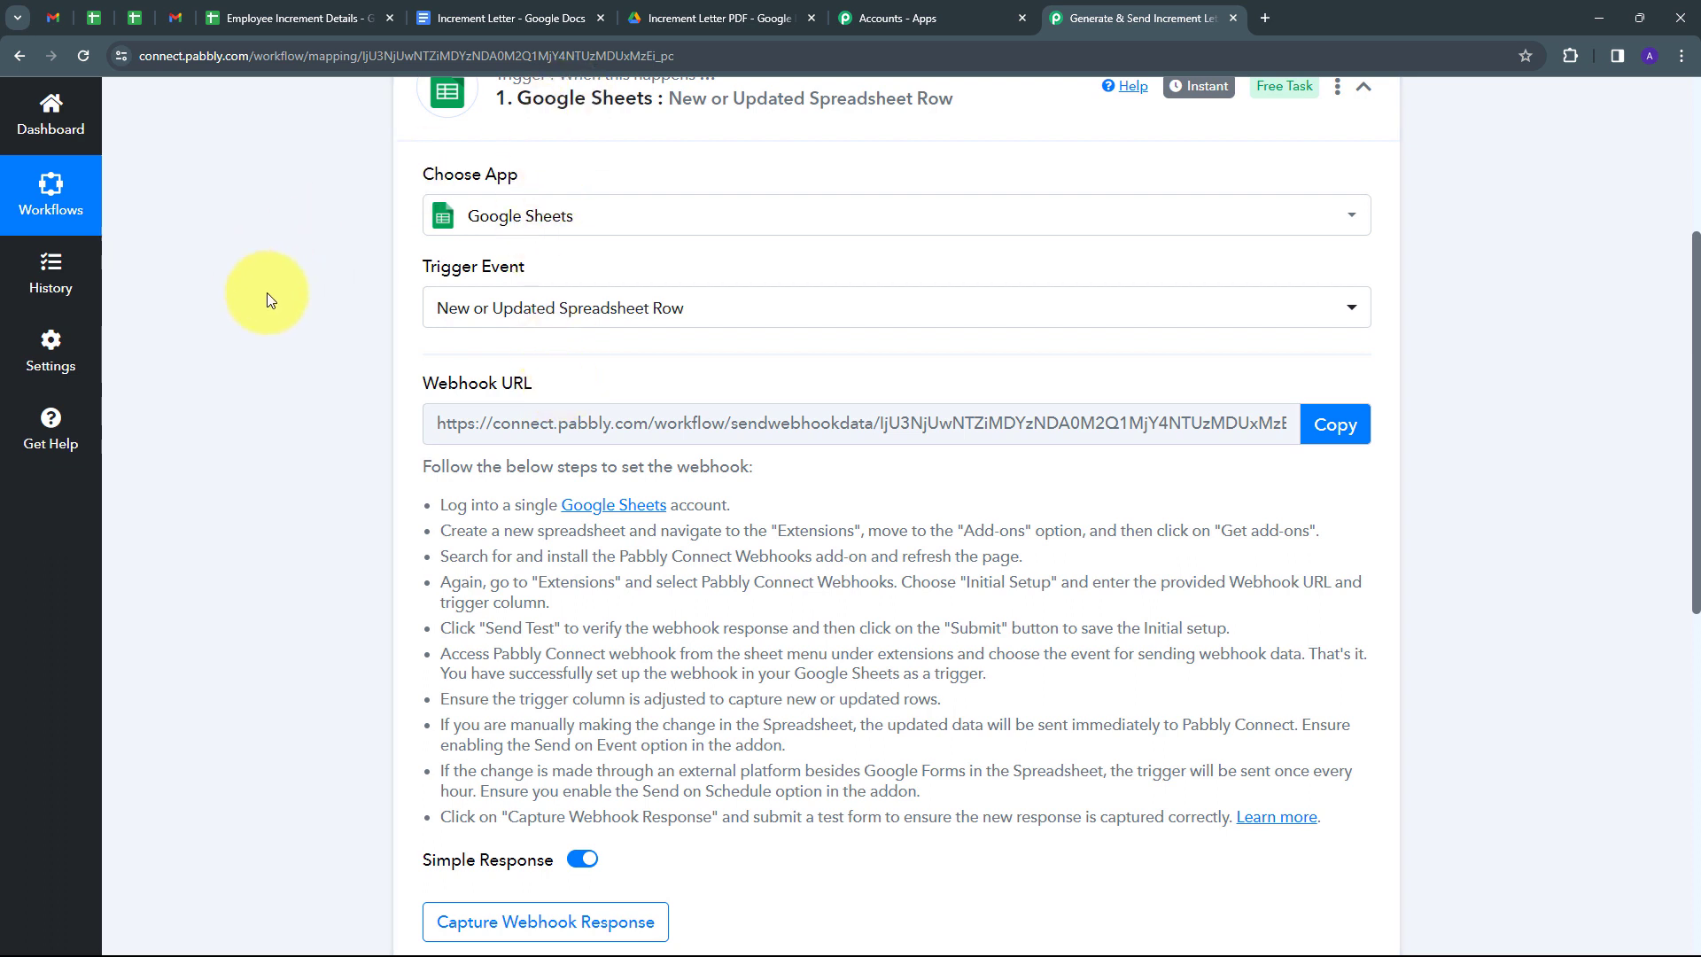
{"action": "scroll", "coordinate": [470, 398], "scroll_direction": "down", "scroll_amount": 1}
{"action": "left_click_drag", "start_coordinate": [439, 416], "coordinate": [1329, 770]}
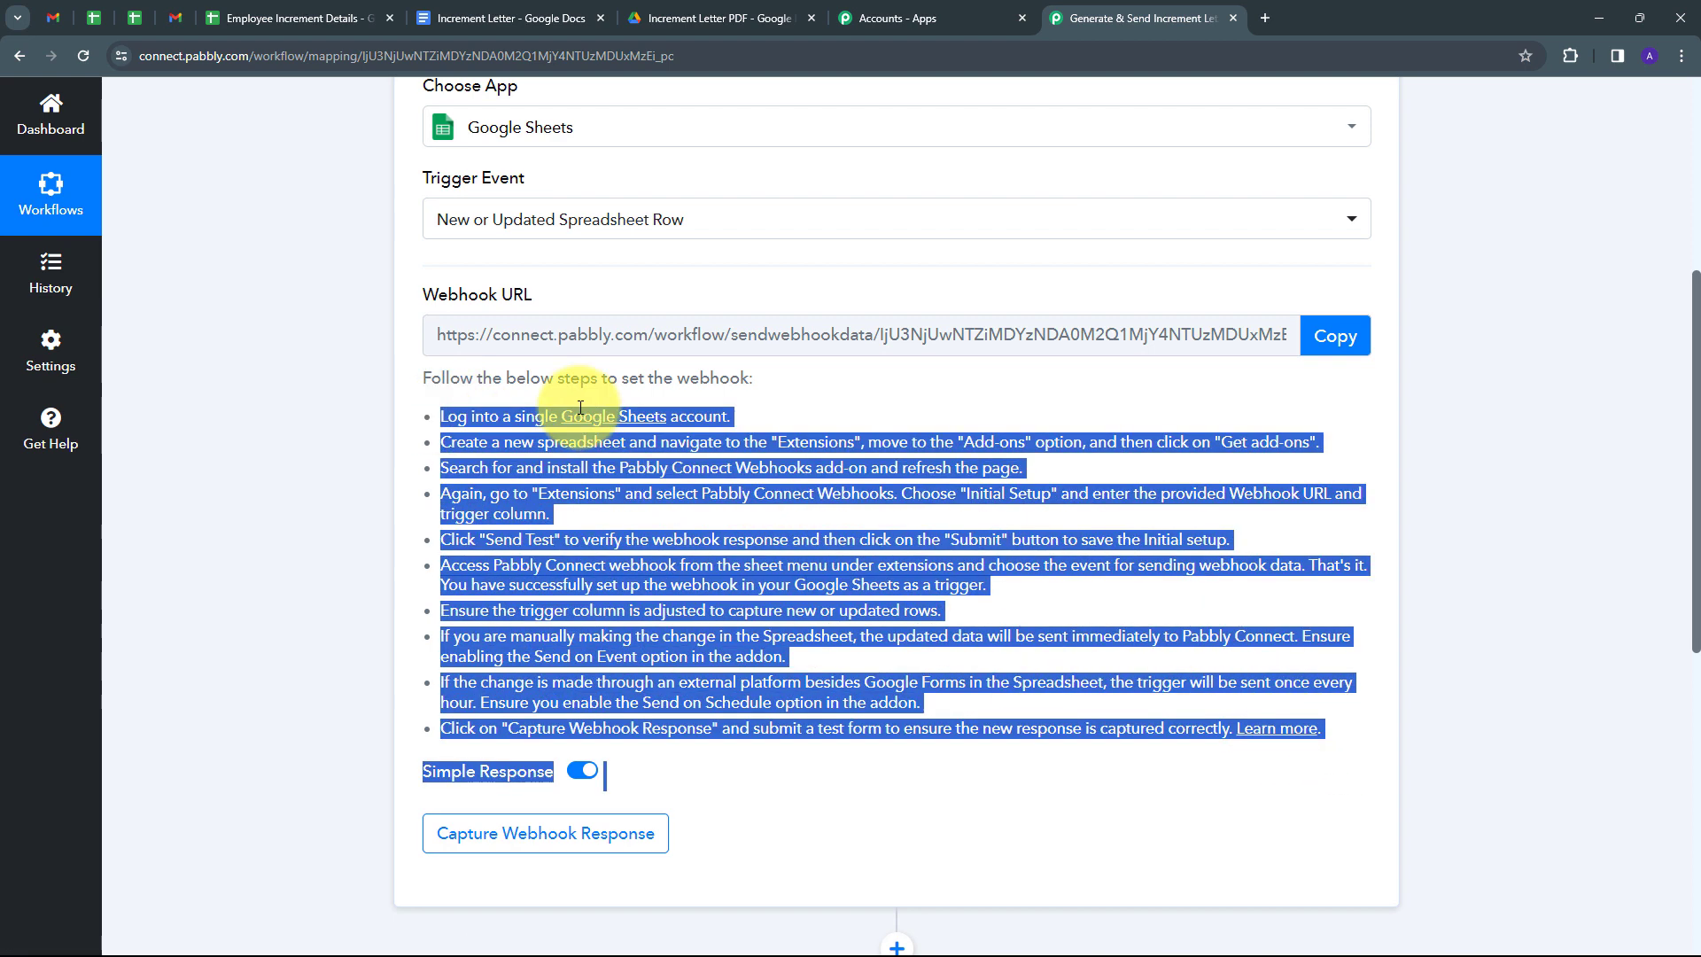
{"action": "left_click", "coordinate": [1333, 336]}
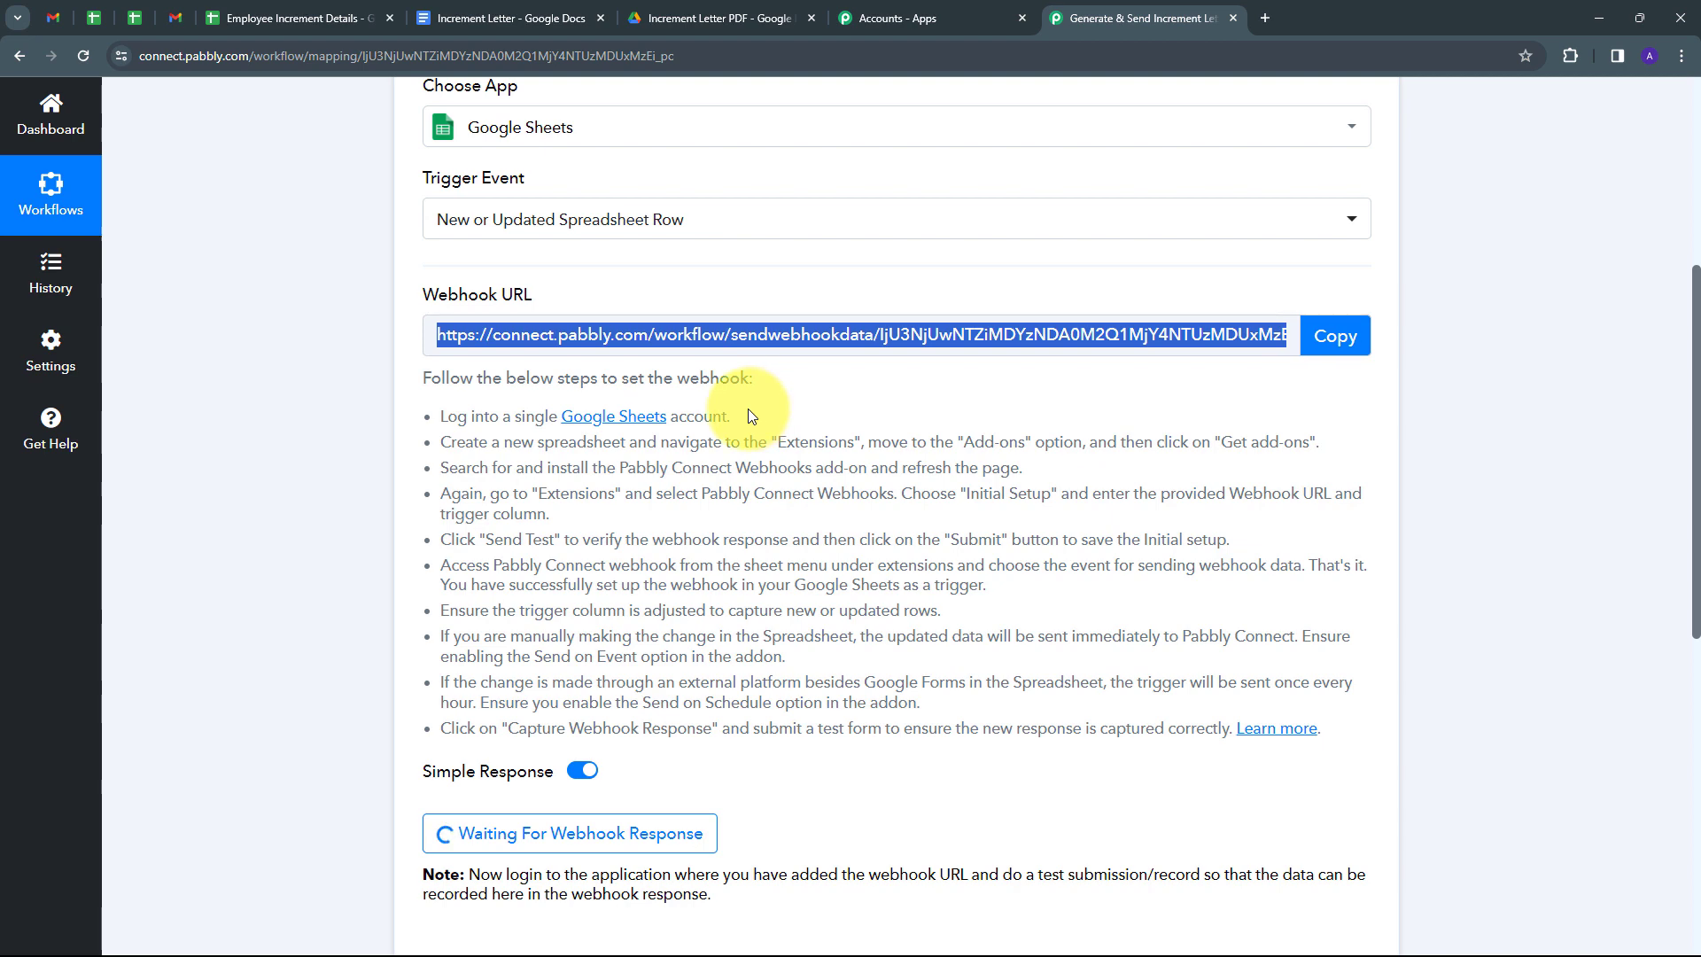
{"action": "left_click", "coordinate": [266, 18]}
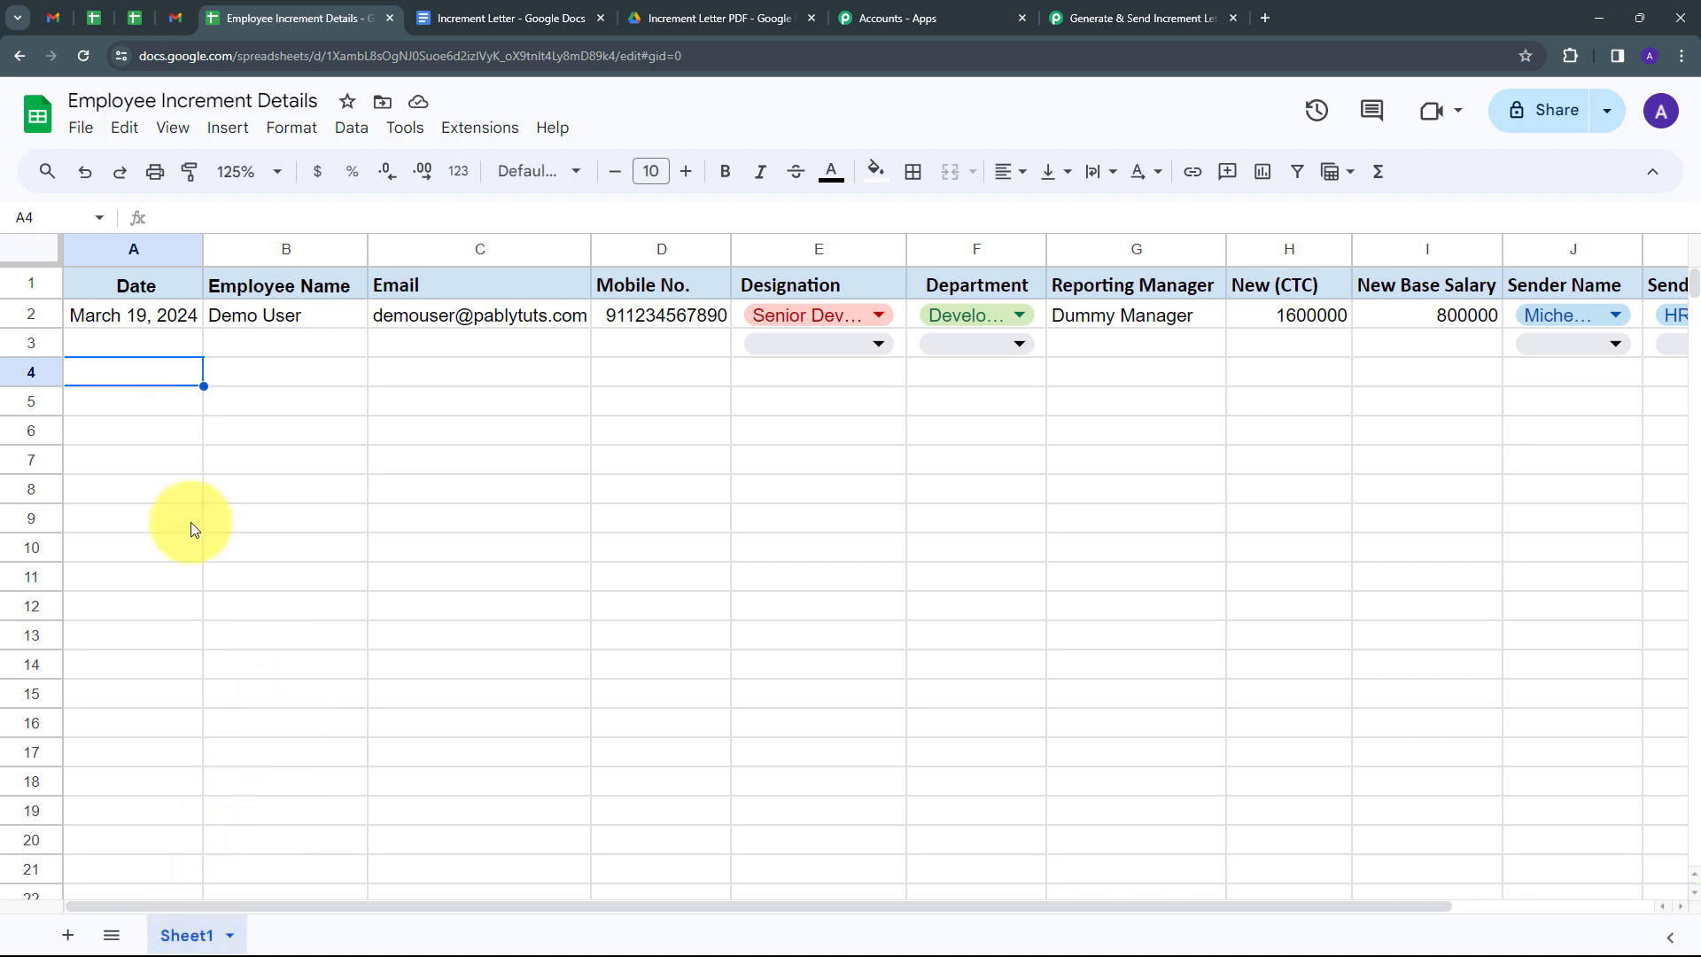
{"action": "left_click_drag", "start_coordinate": [205, 900], "coordinate": [248, 718]}
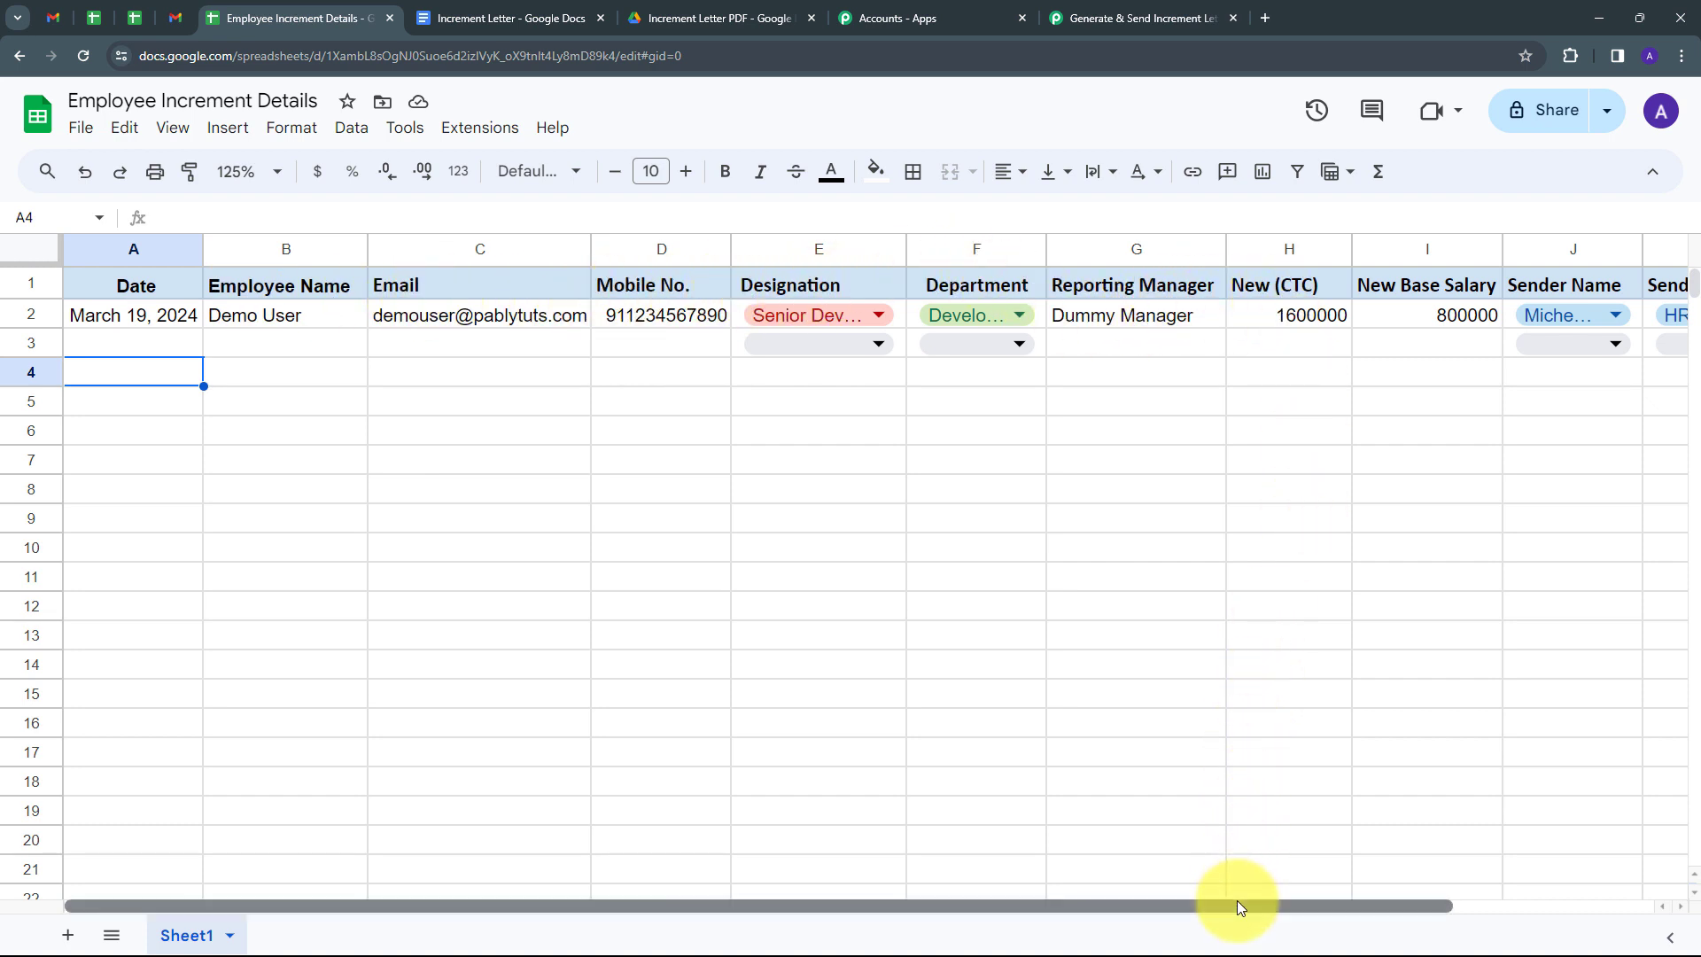
{"action": "left_click_drag", "start_coordinate": [1237, 904], "coordinate": [1469, 922]}
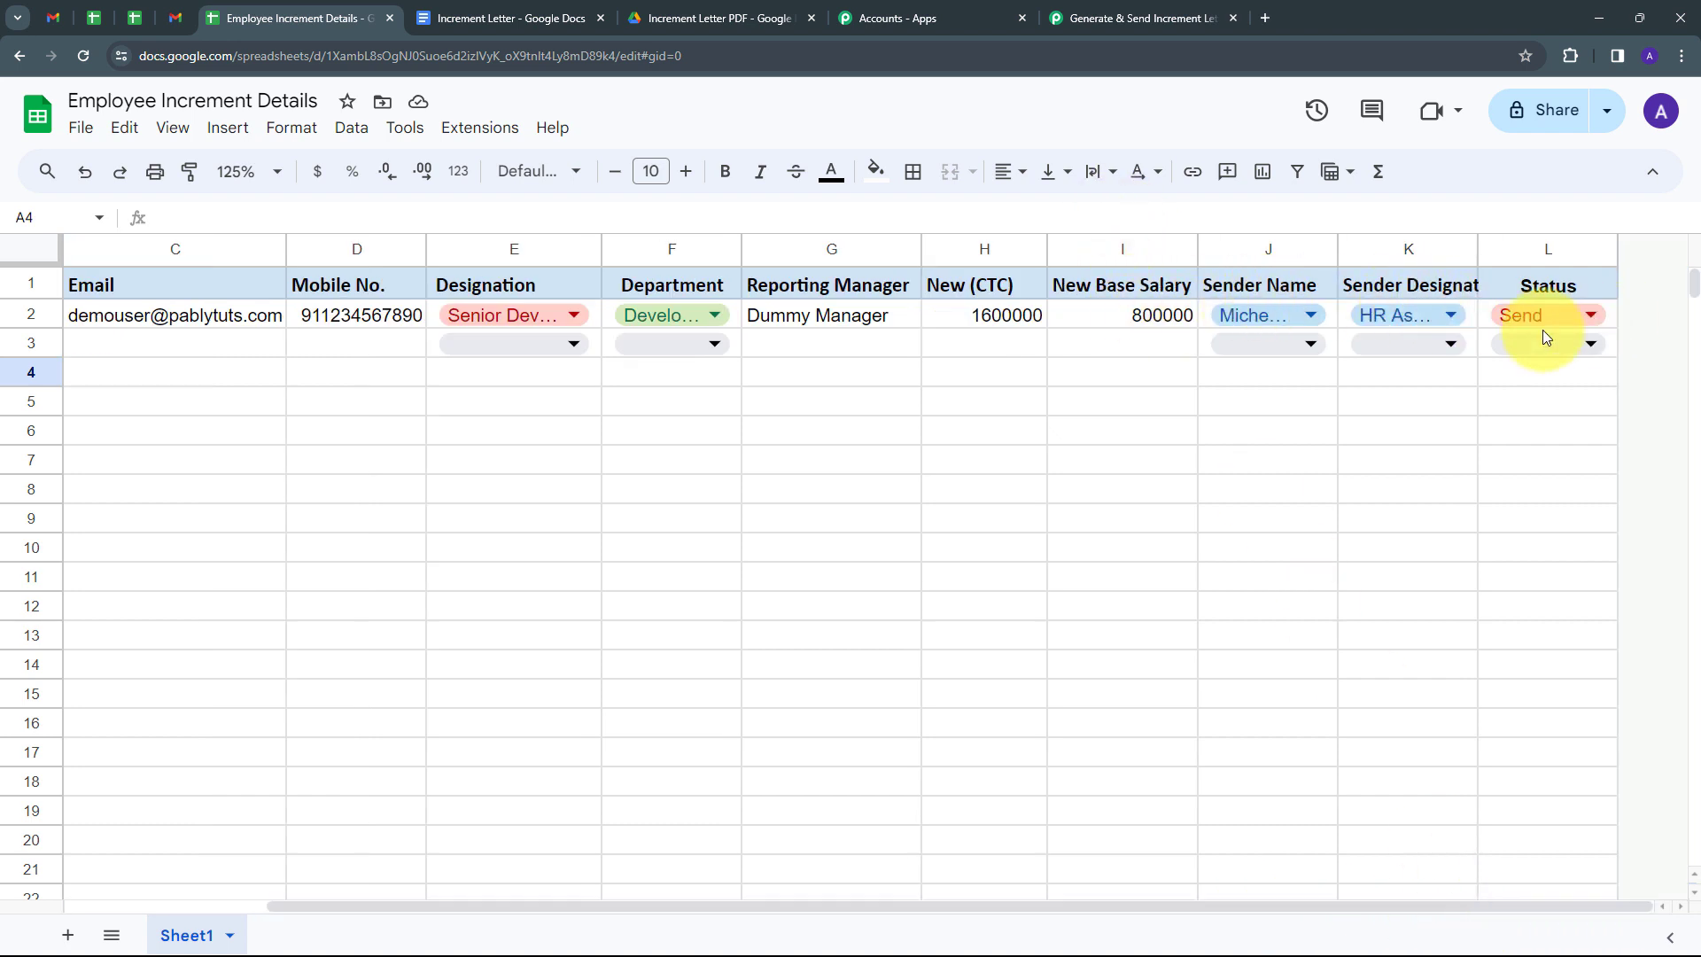
{"action": "left_click_drag", "start_coordinate": [1204, 907], "coordinate": [824, 903]}
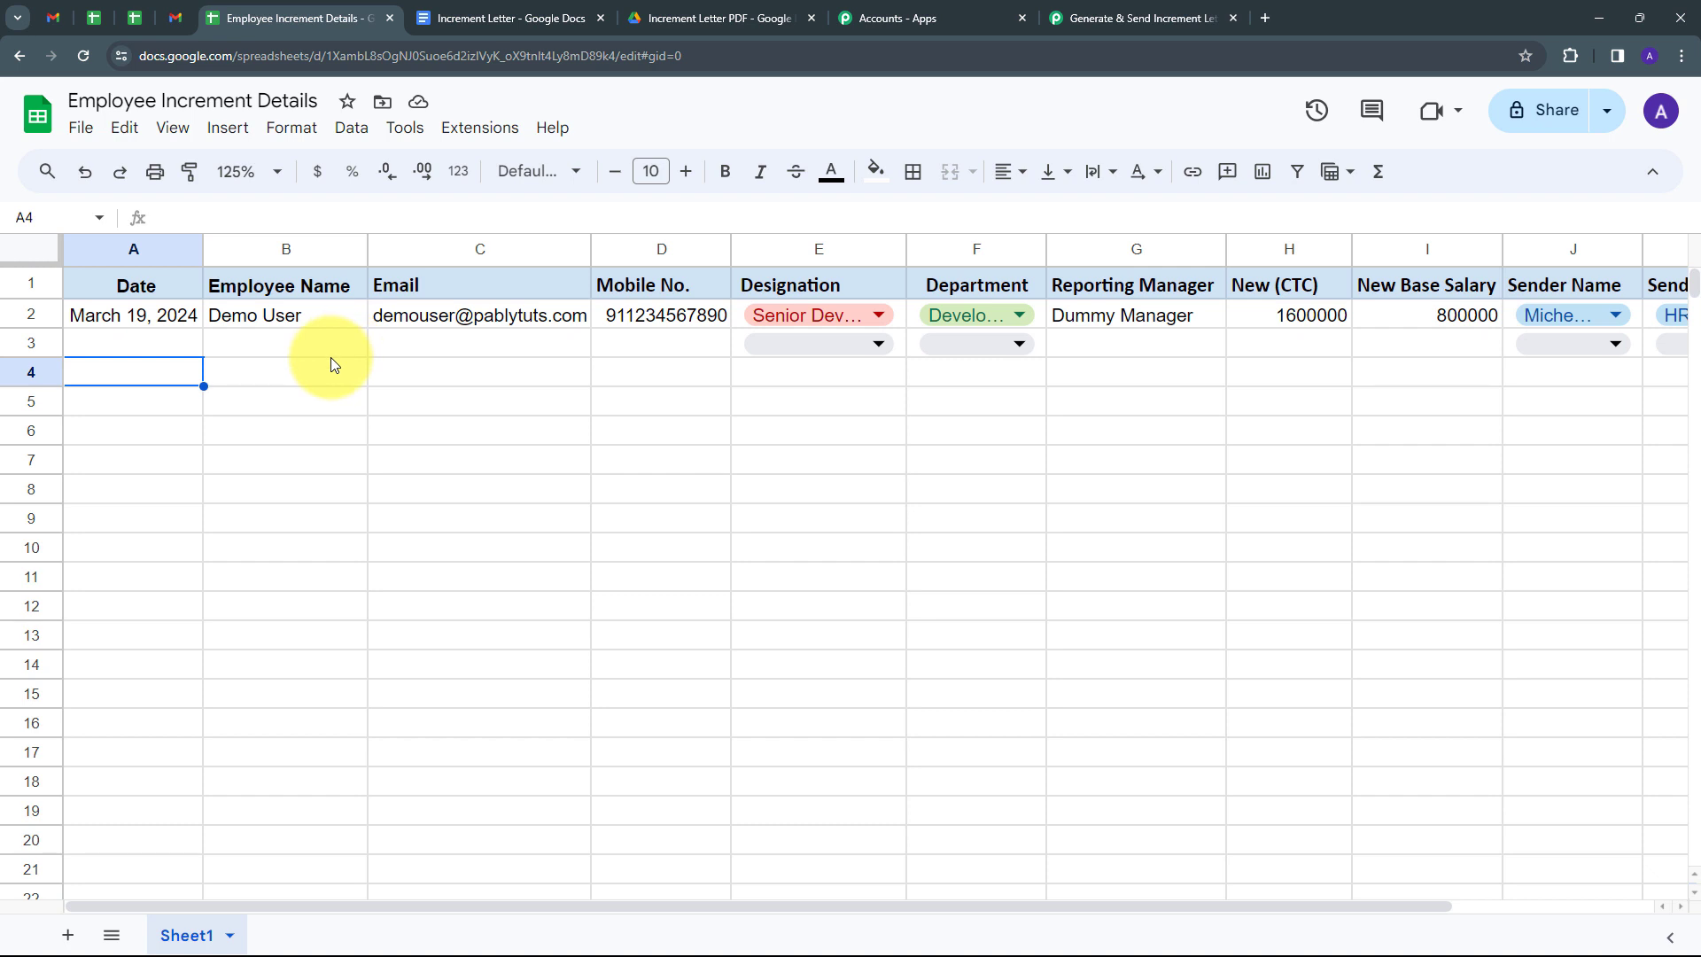
Search the add-on Marketplace for 'Pabbly connect webhooks' and confirm it is already installed.
{"action": "left_click", "coordinate": [471, 129]}
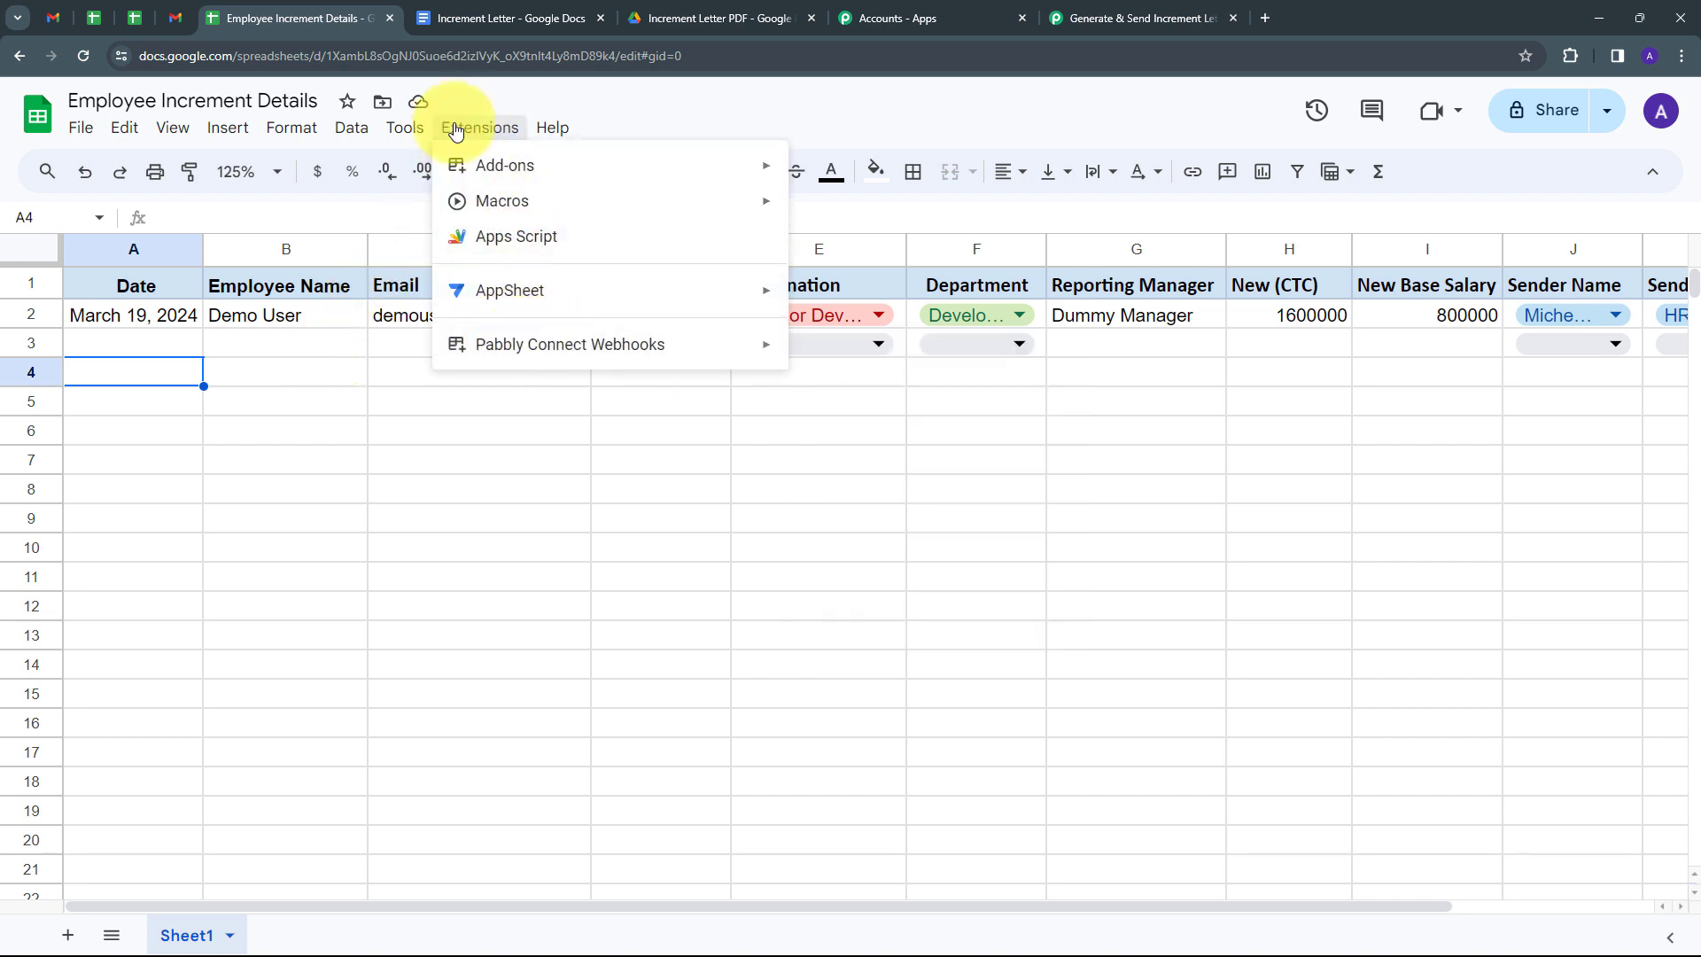
{"action": "mouse_move", "coordinate": [484, 349]}
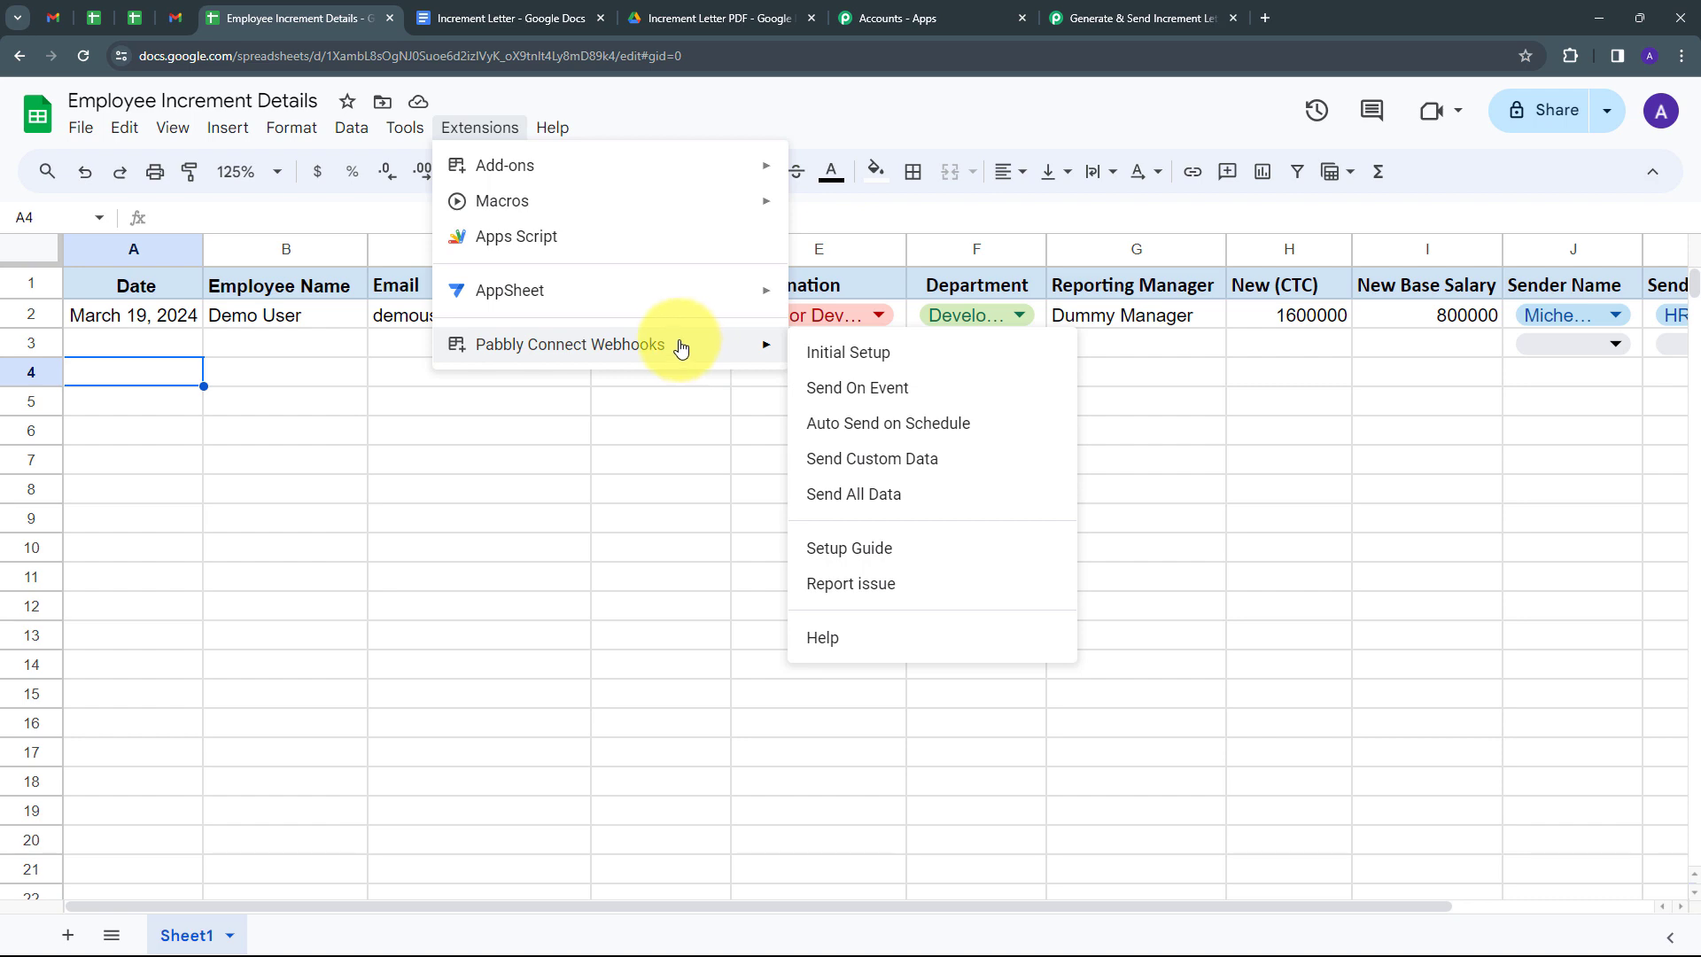
{"action": "mouse_move", "coordinate": [708, 172]}
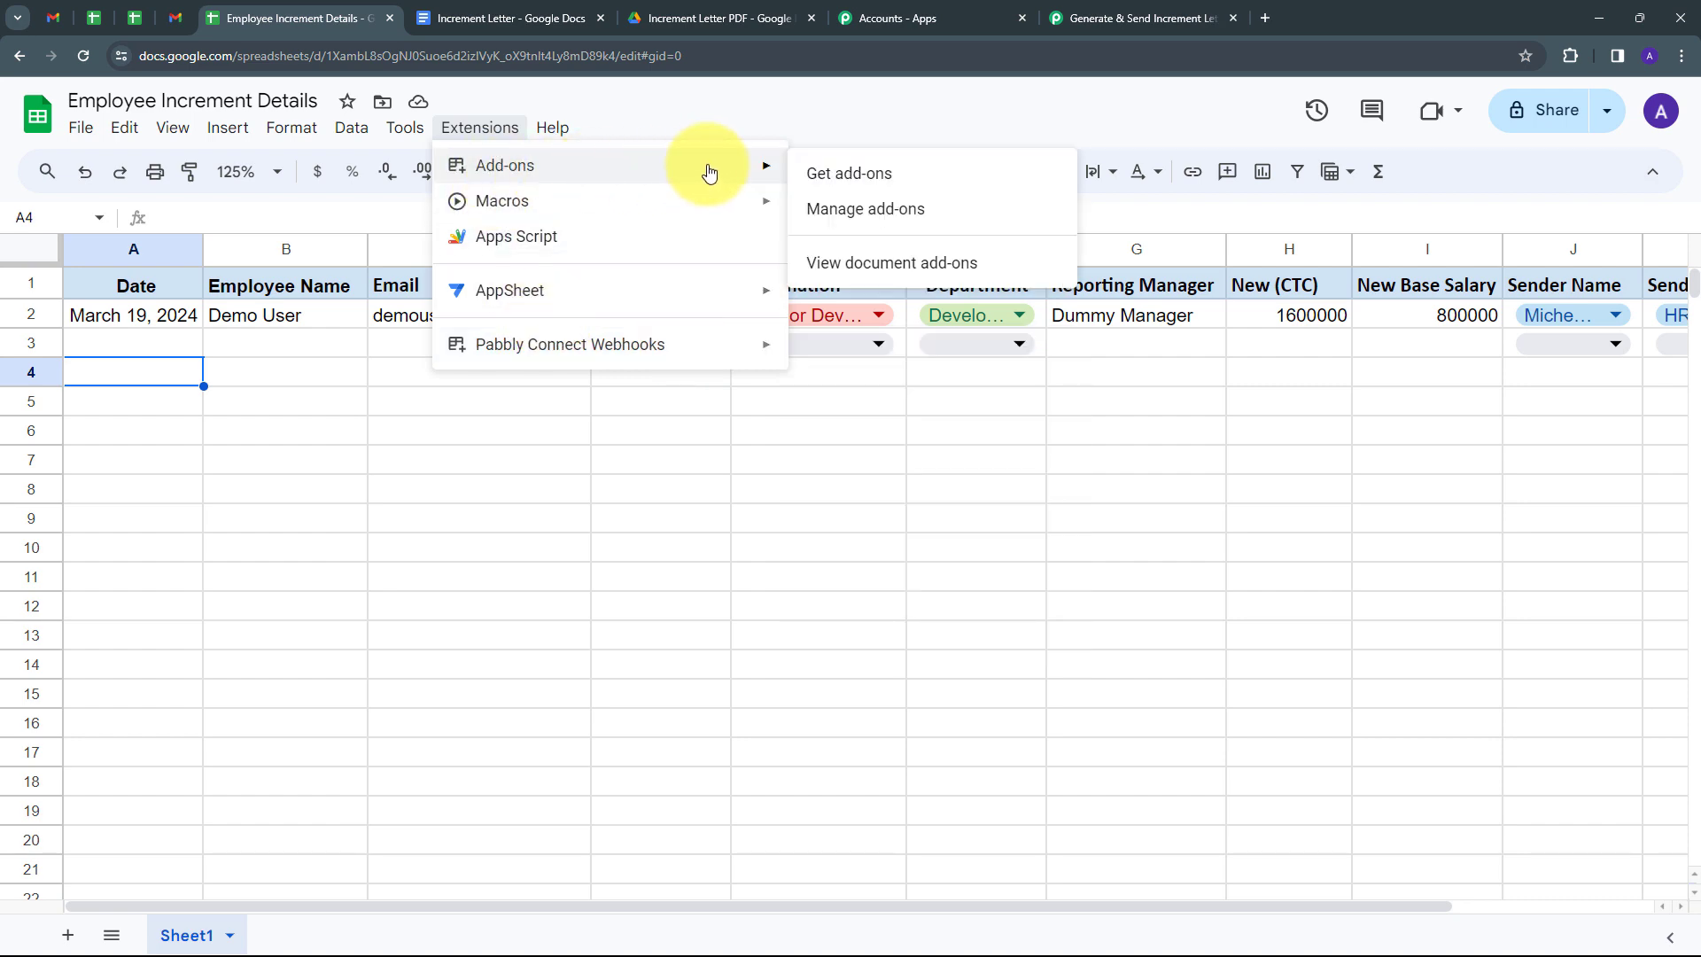
{"action": "left_click", "coordinate": [846, 175]}
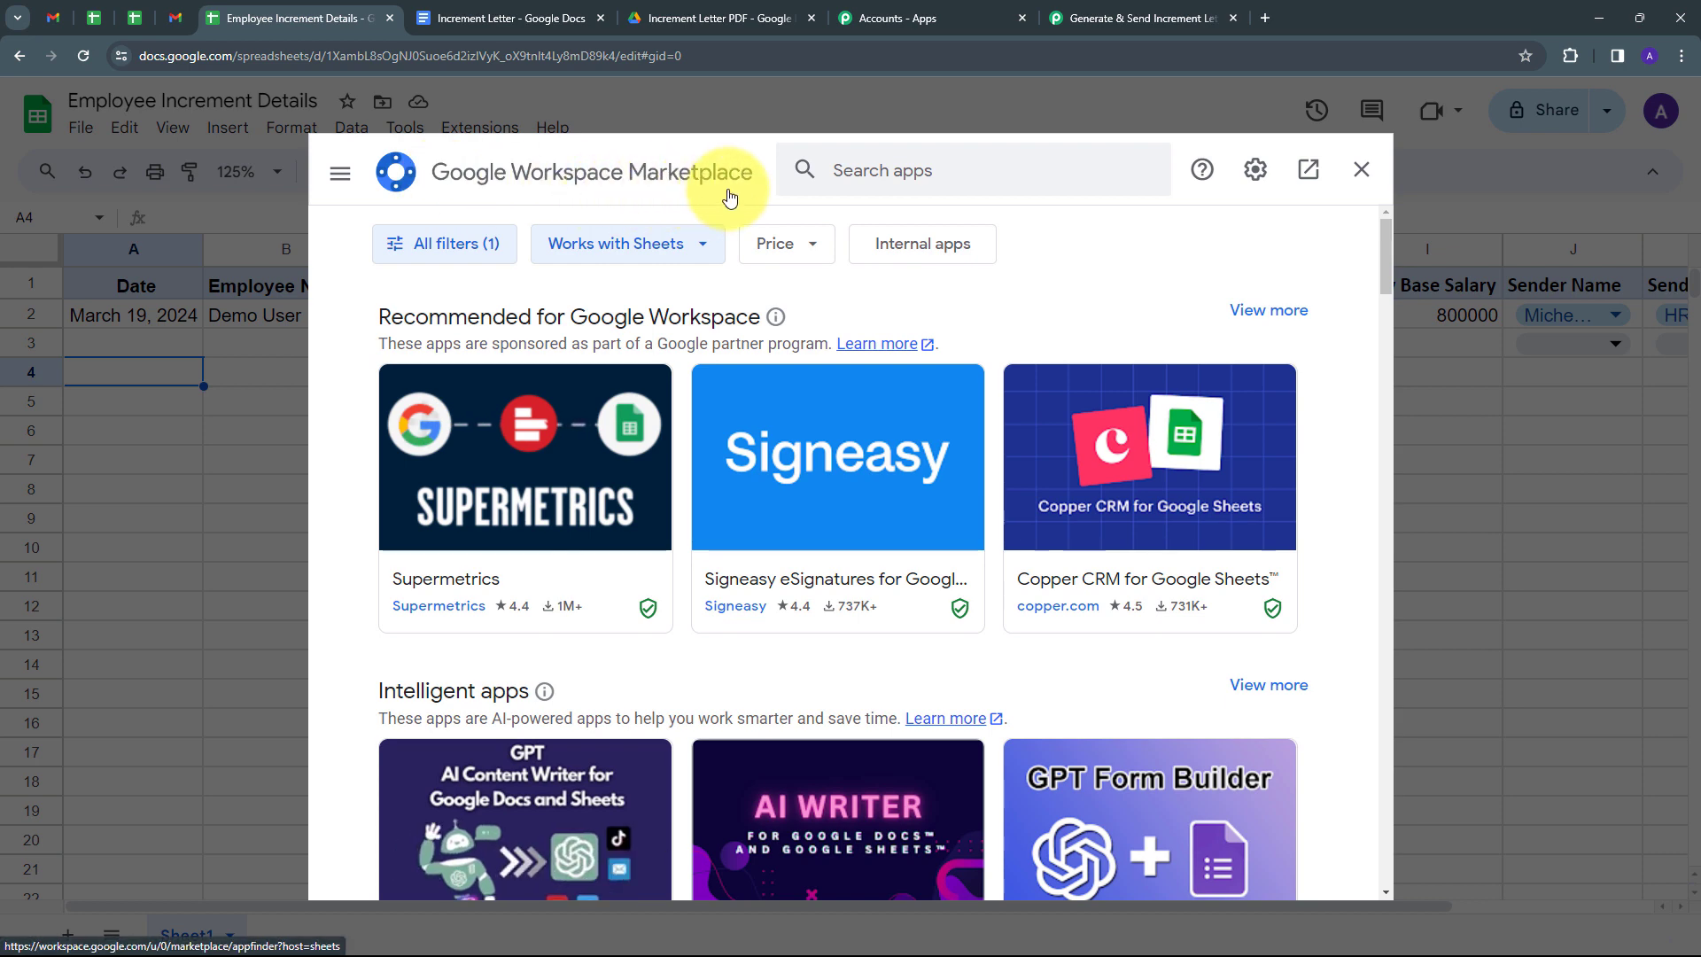
{"action": "left_click", "coordinate": [869, 173]}
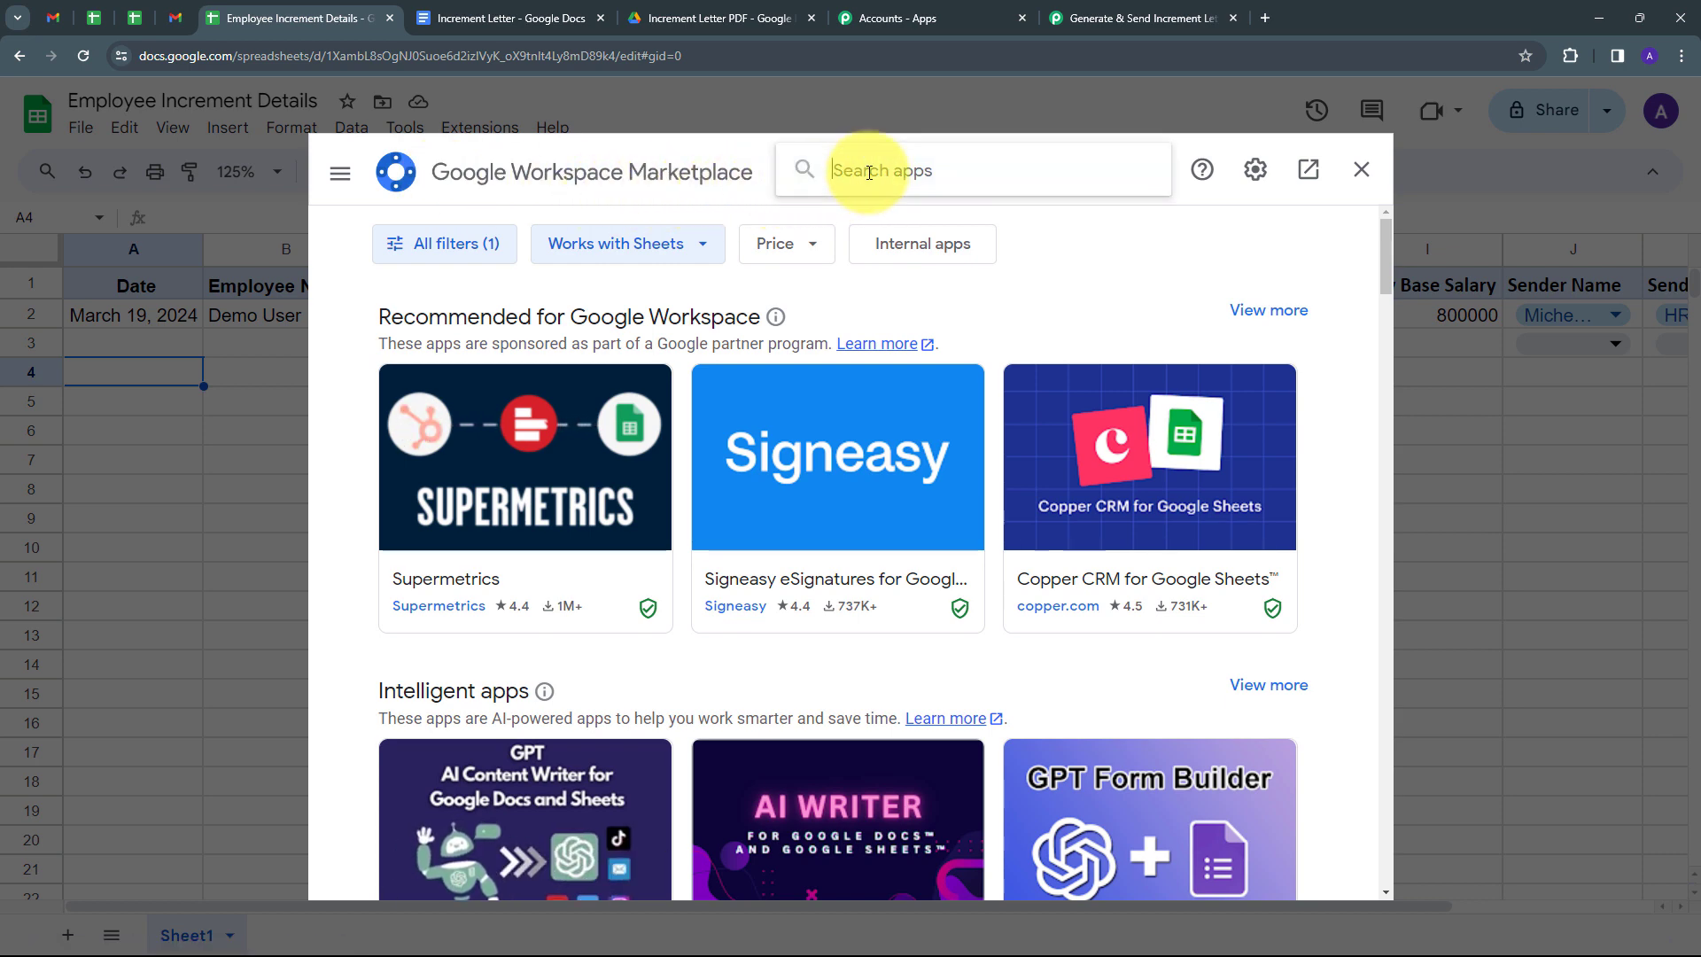
{"action": "type", "text": "Pabbly connect webhooks"}
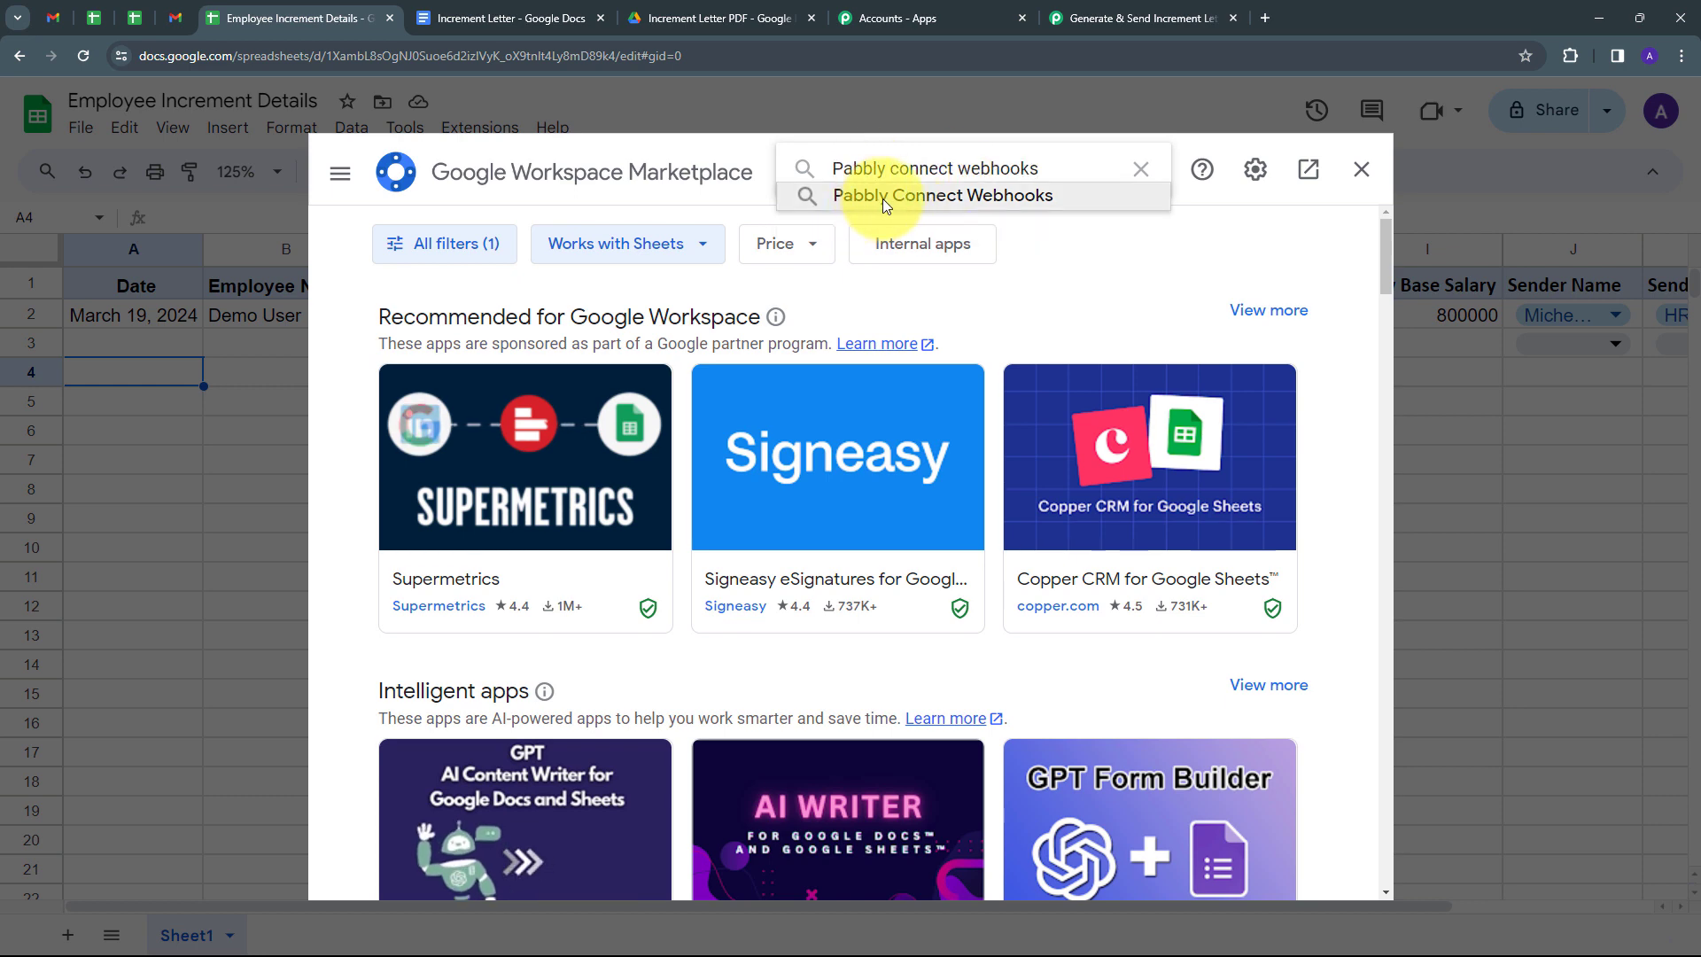
{"action": "left_click", "coordinate": [882, 198]}
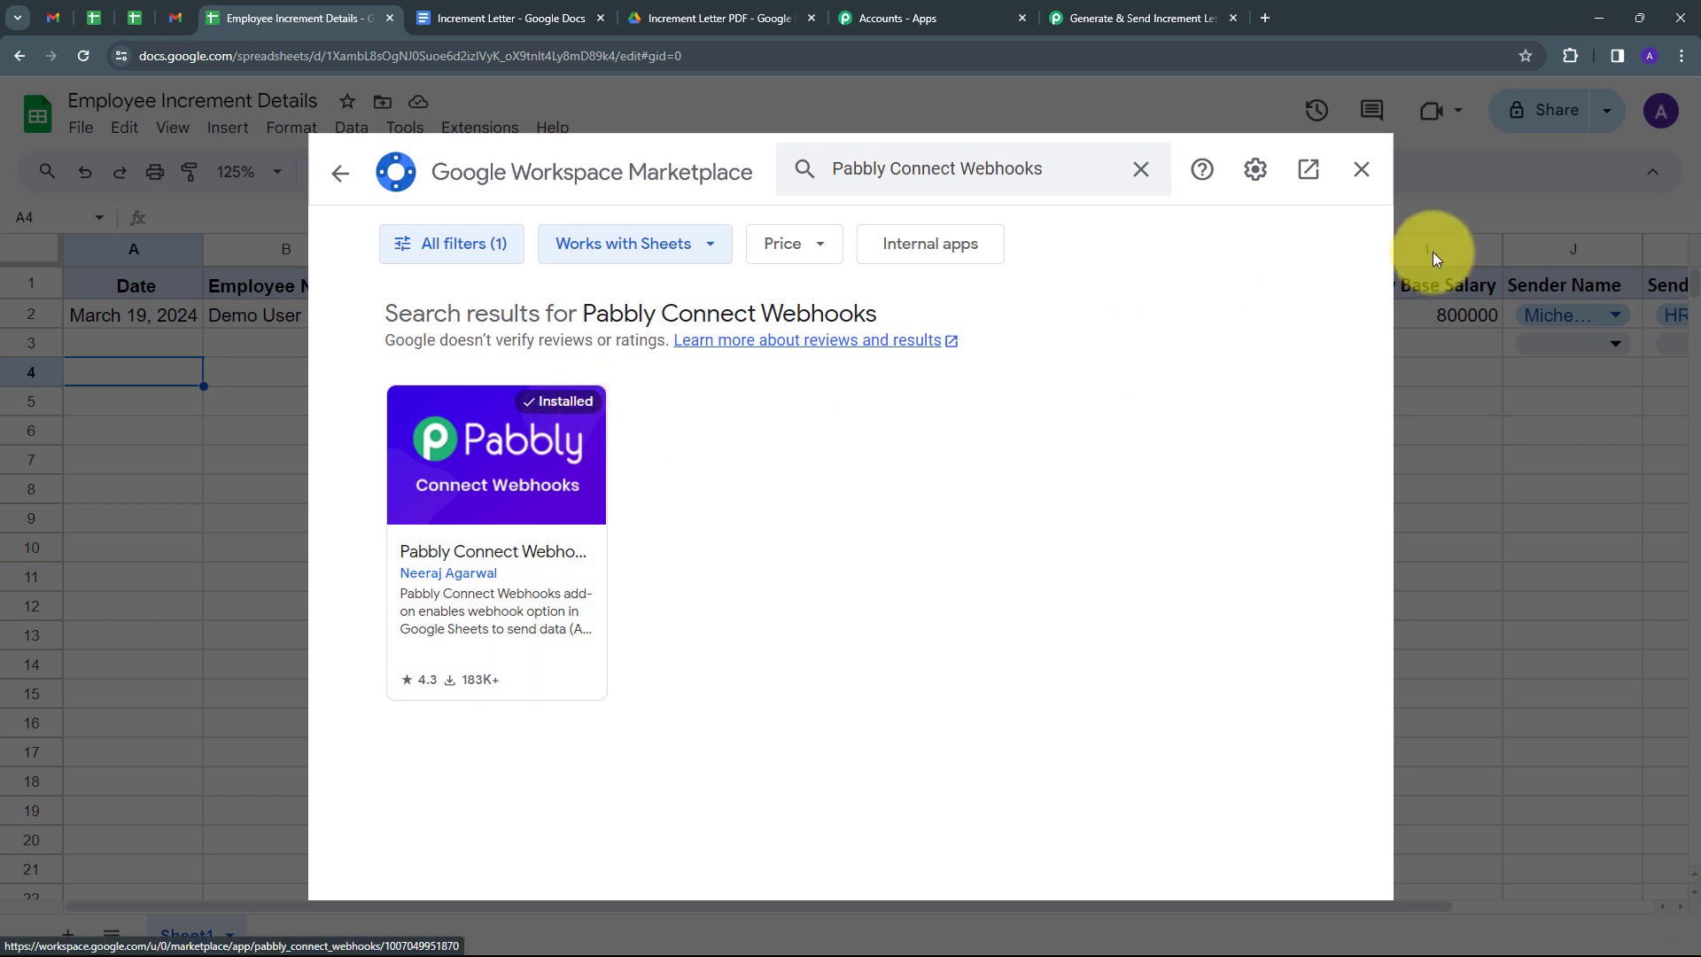
{"action": "left_click", "coordinate": [1361, 169]}
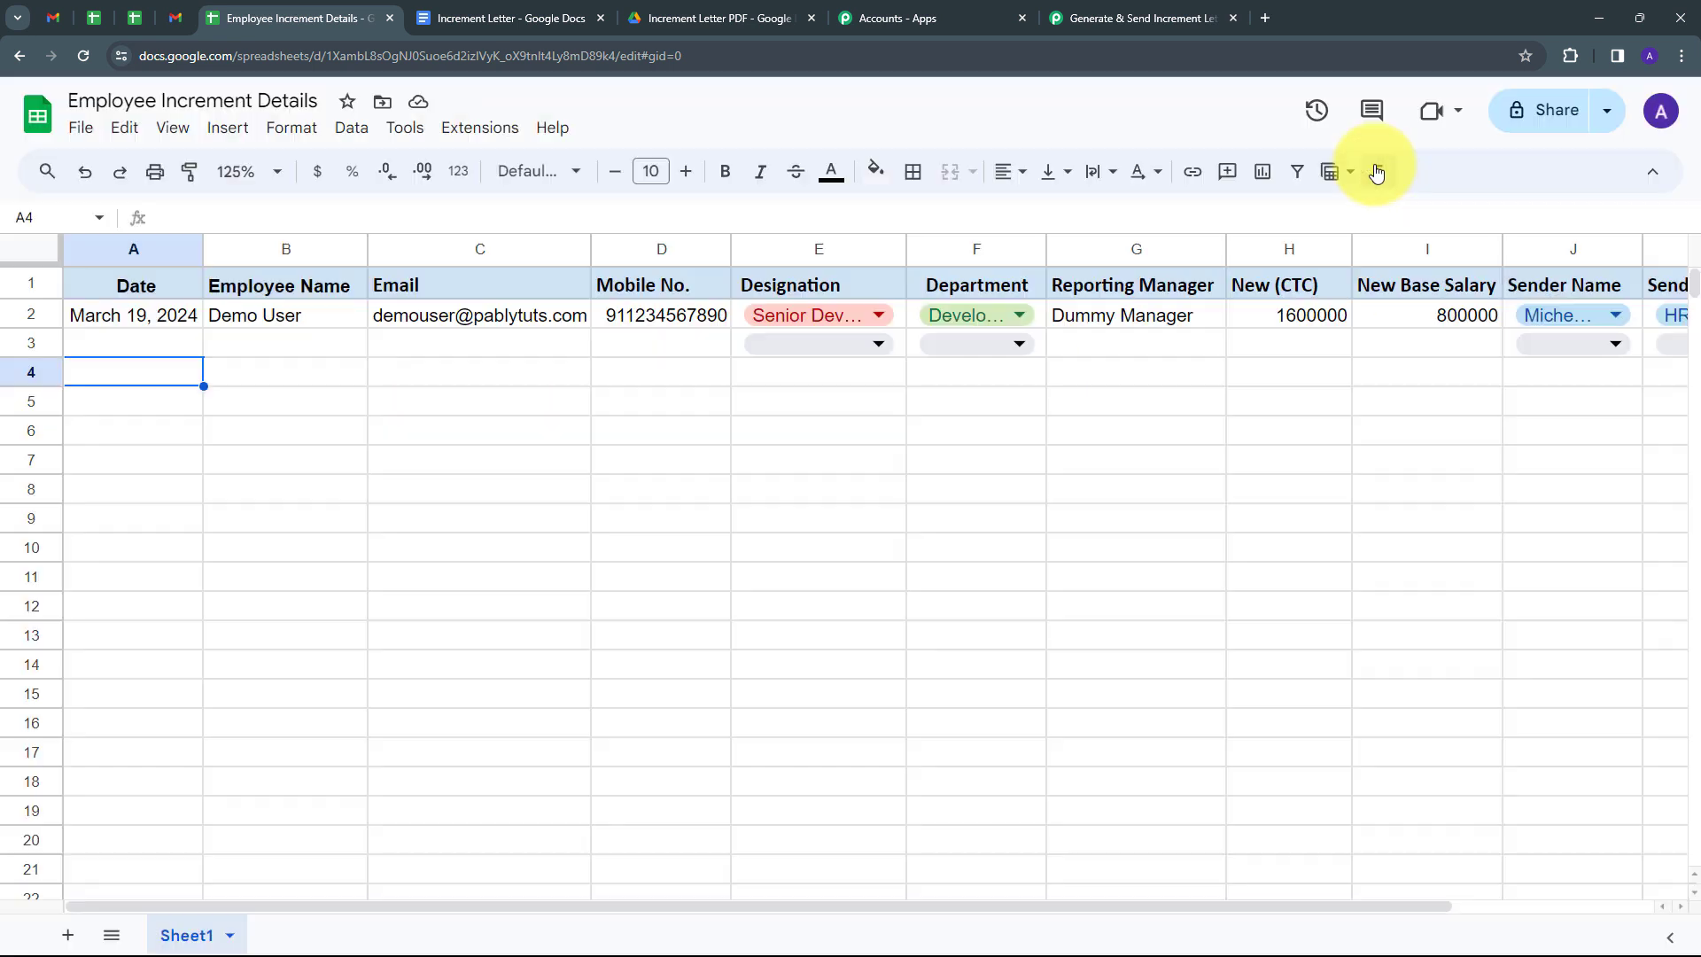
{"action": "left_click", "coordinate": [491, 133]}
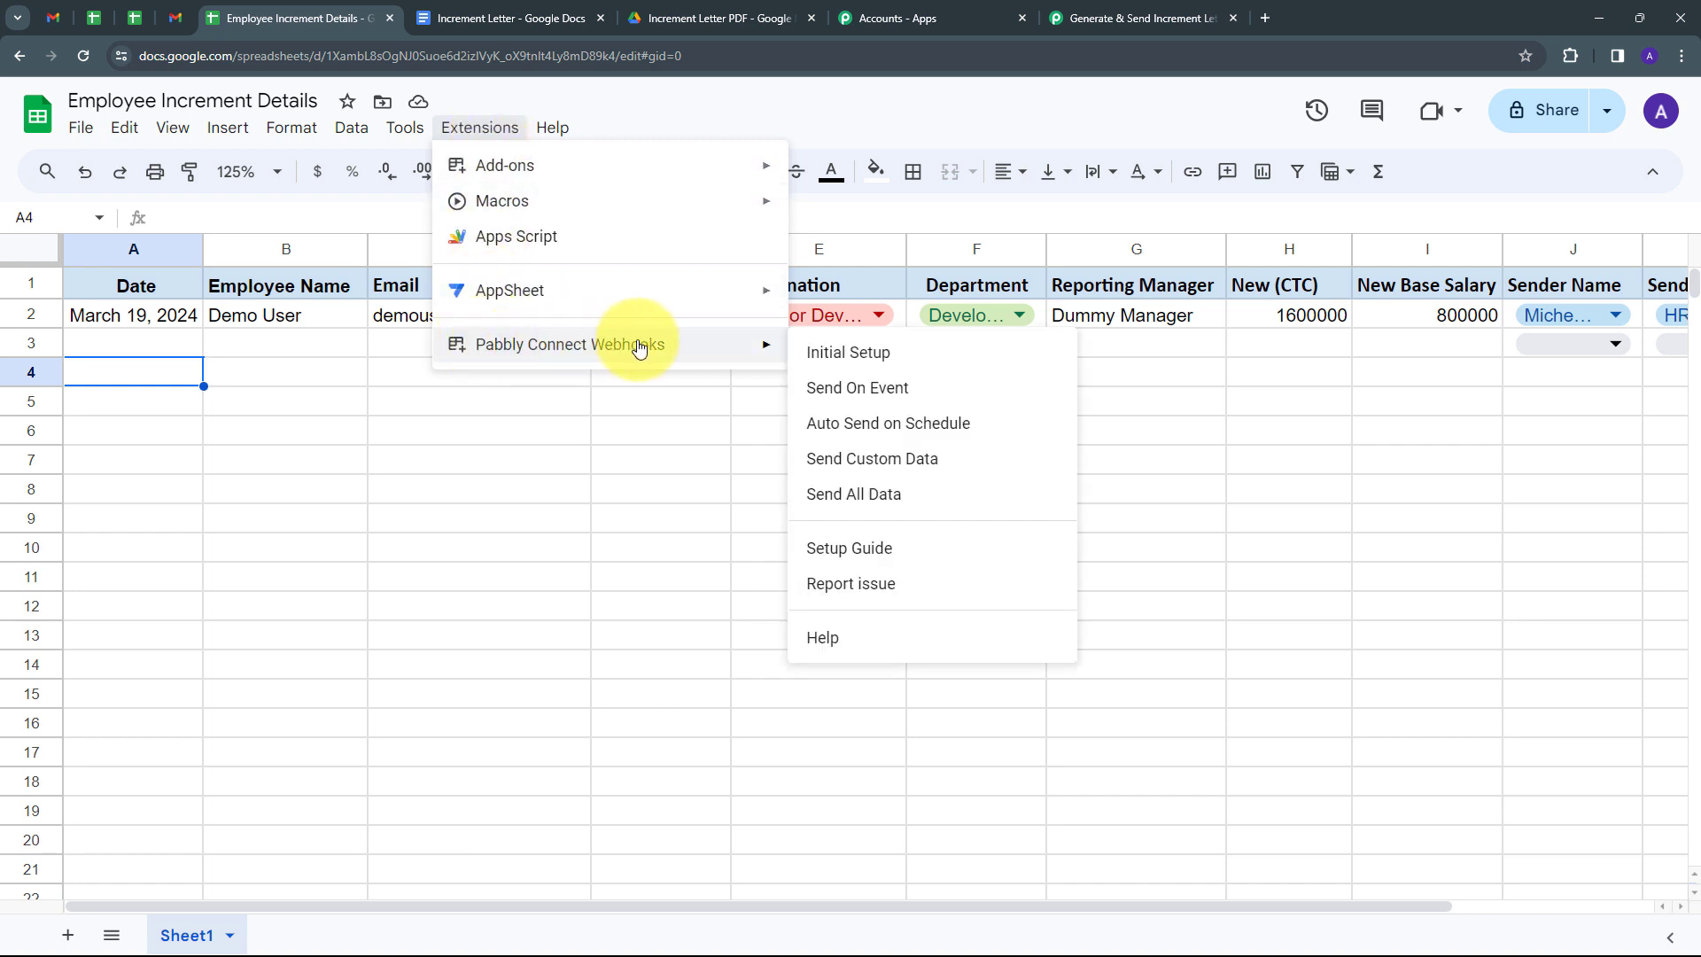
Enter the copied webhook URL and trigger column K in the Initial Setup form.
{"action": "left_click", "coordinate": [876, 363]}
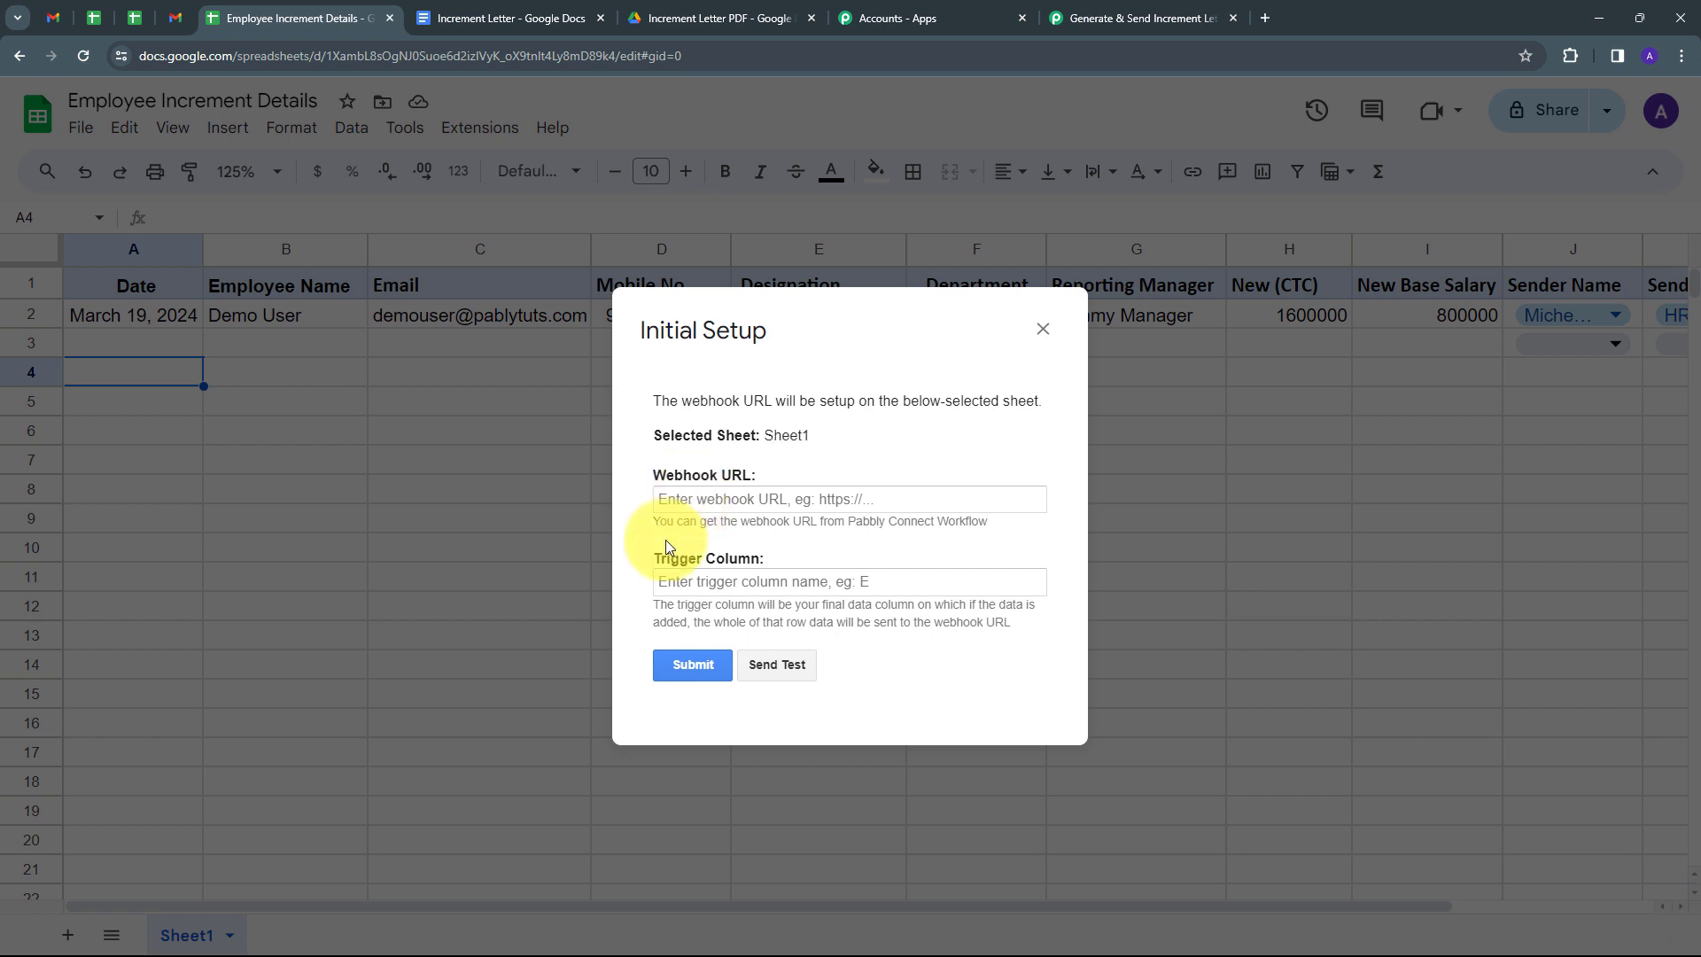
{"action": "left_click", "coordinate": [687, 501]}
{"action": "key", "text": "ctrl+v"}
{"action": "left_click", "coordinate": [655, 542]}
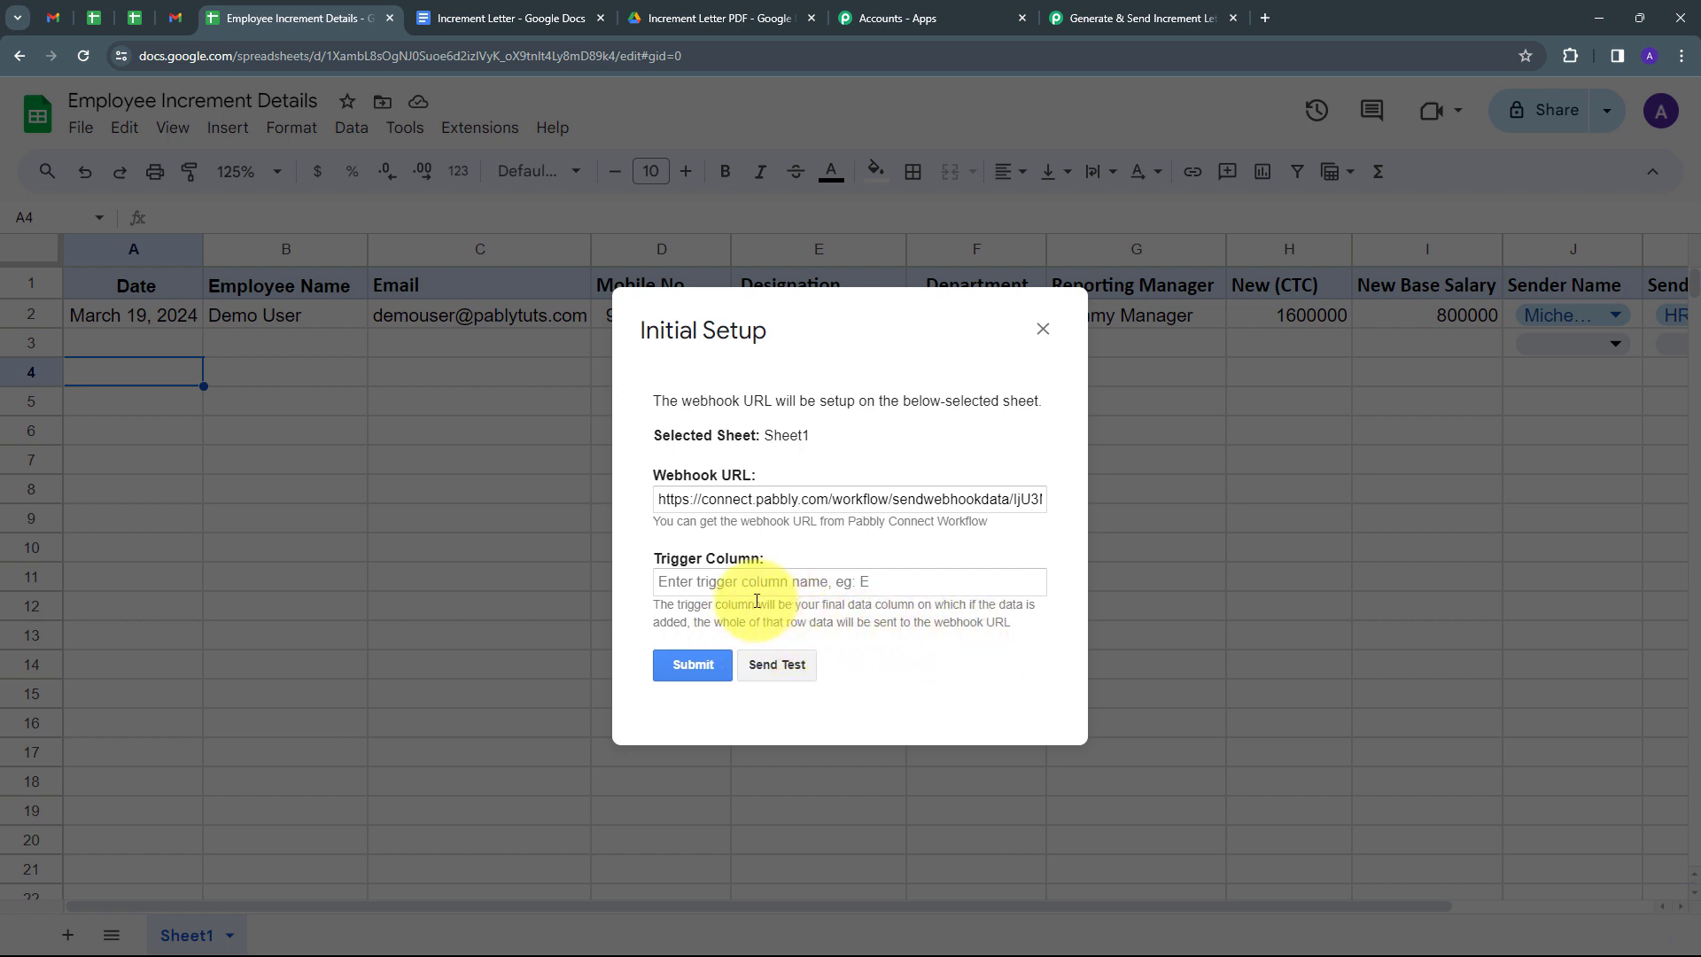
{"action": "left_click", "coordinate": [735, 584]}
{"action": "type", "text": "K"}
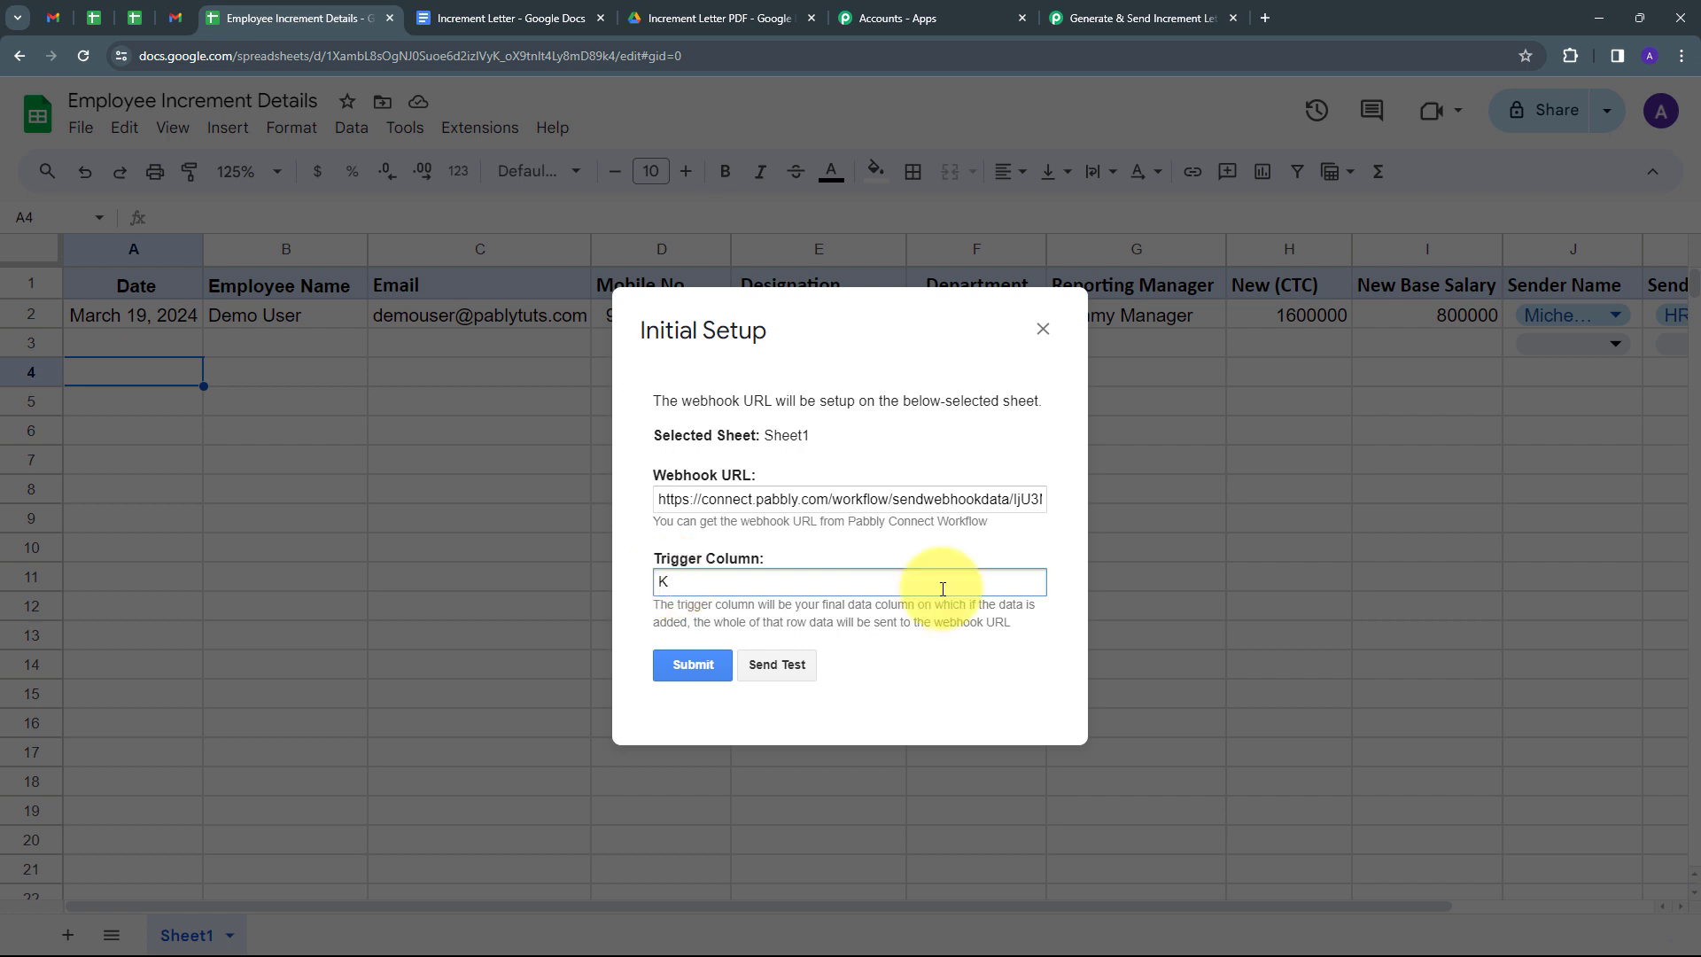
Send a test row to the webhook and submit the setup.
{"action": "left_click", "coordinate": [773, 666]}
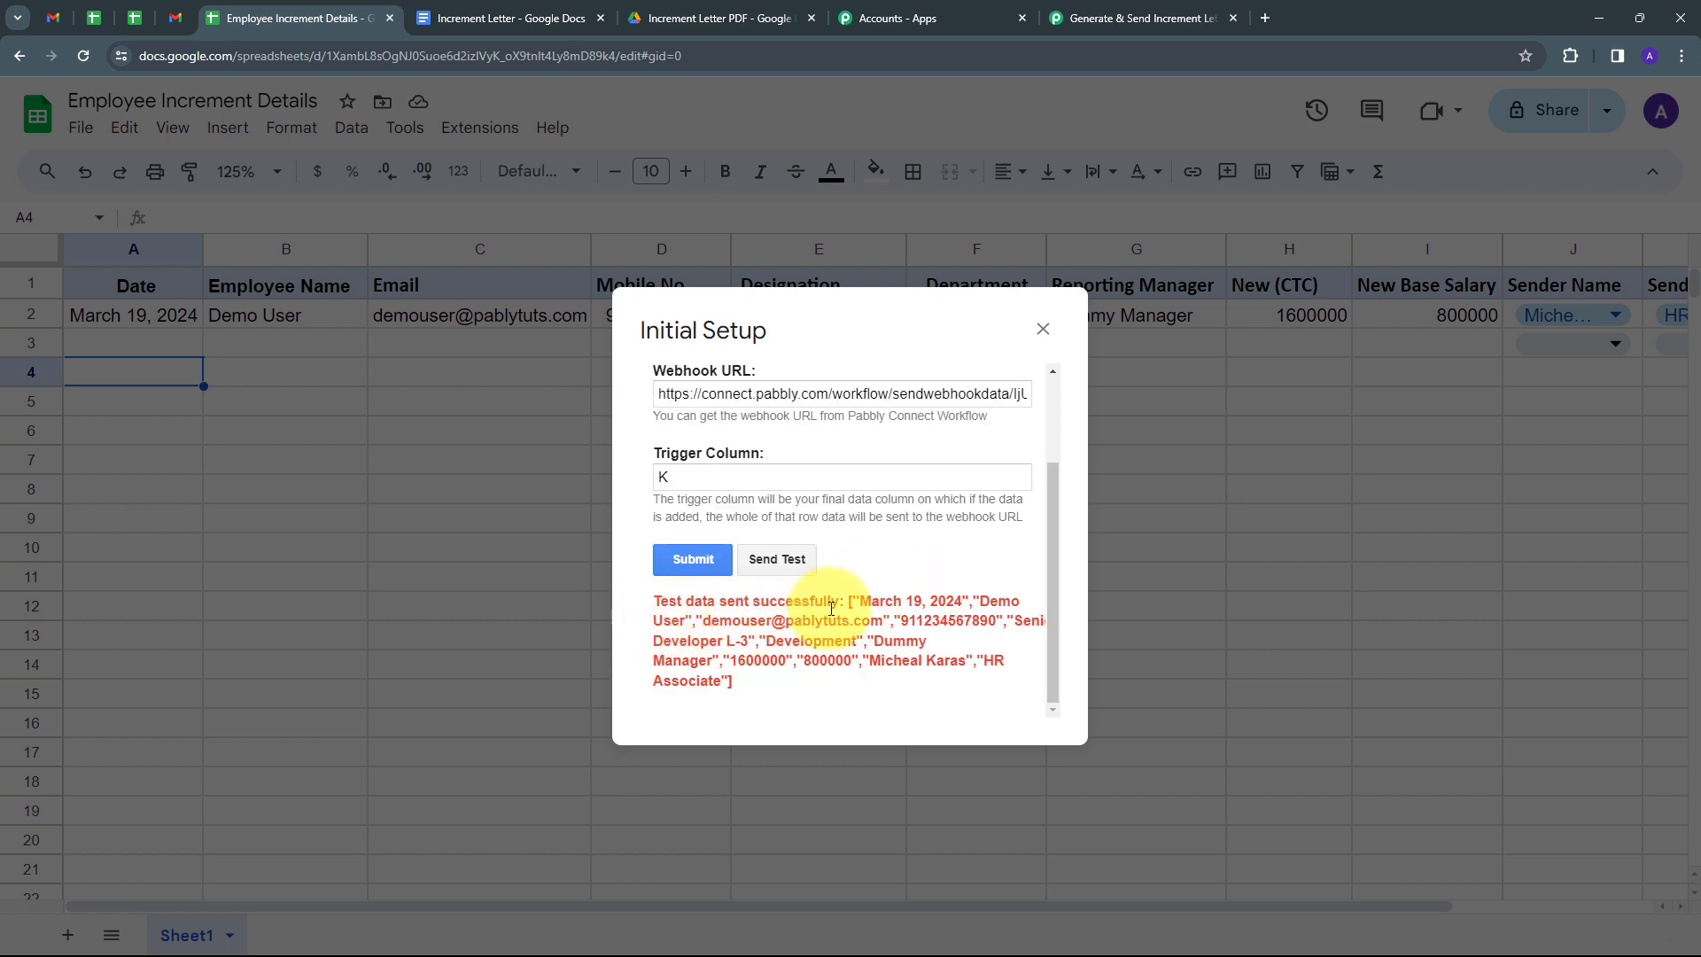
{"action": "left_click", "coordinate": [677, 563]}
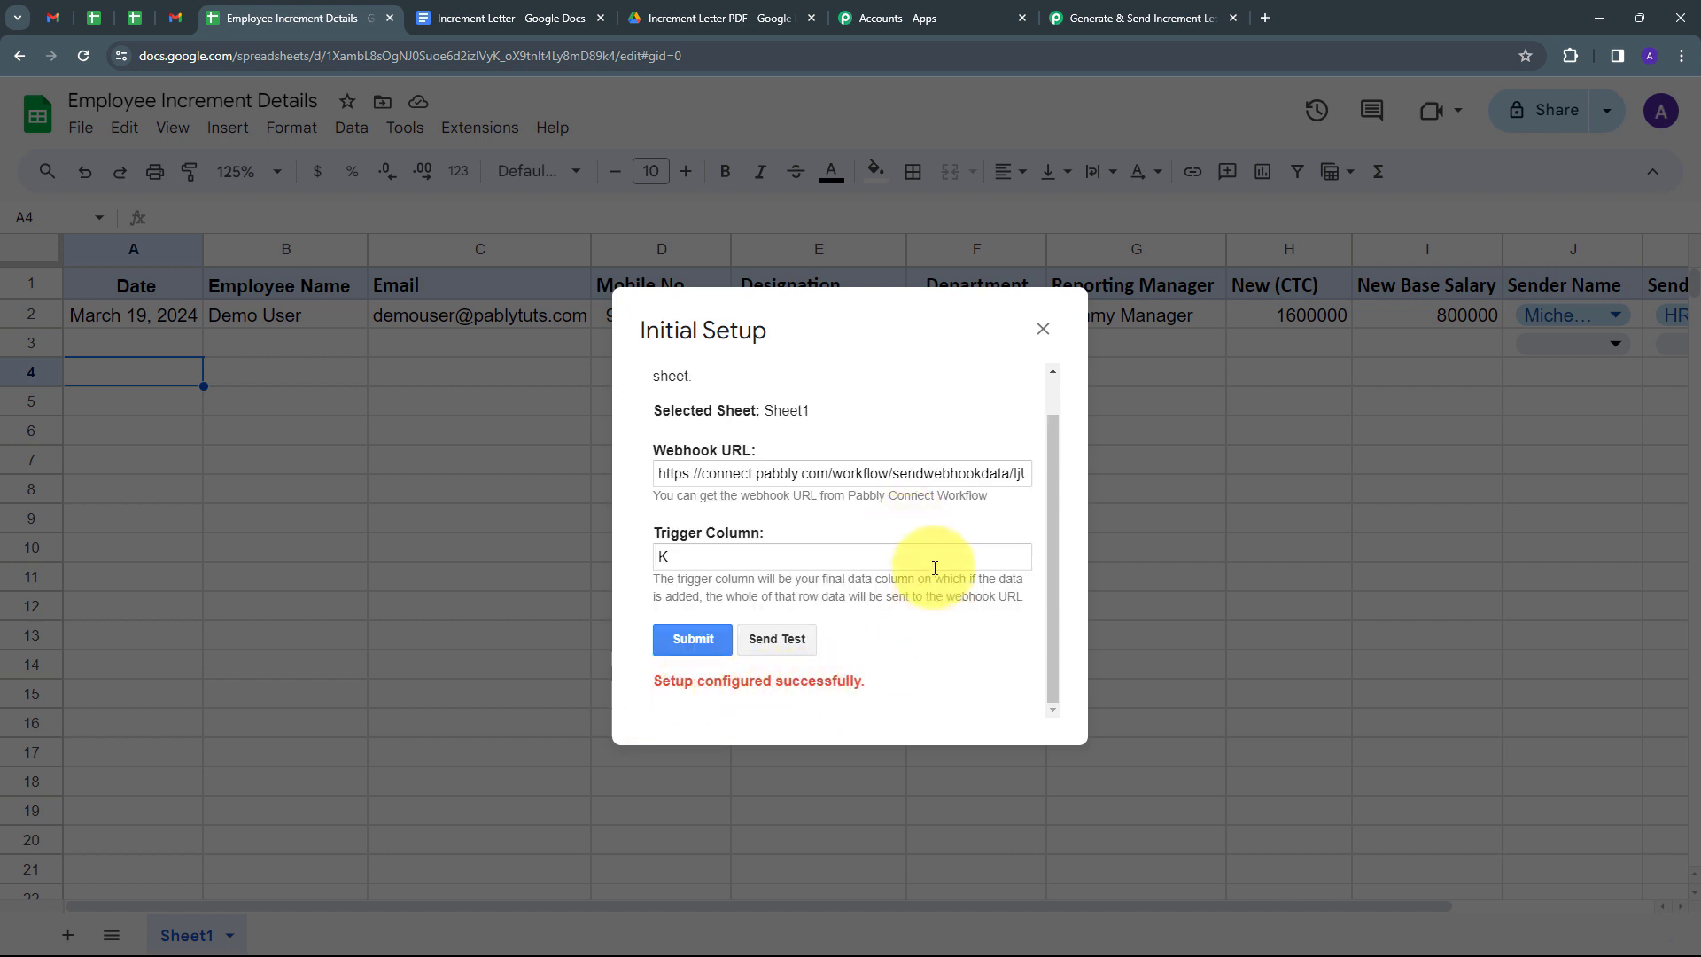
{"action": "left_click", "coordinate": [1043, 328]}
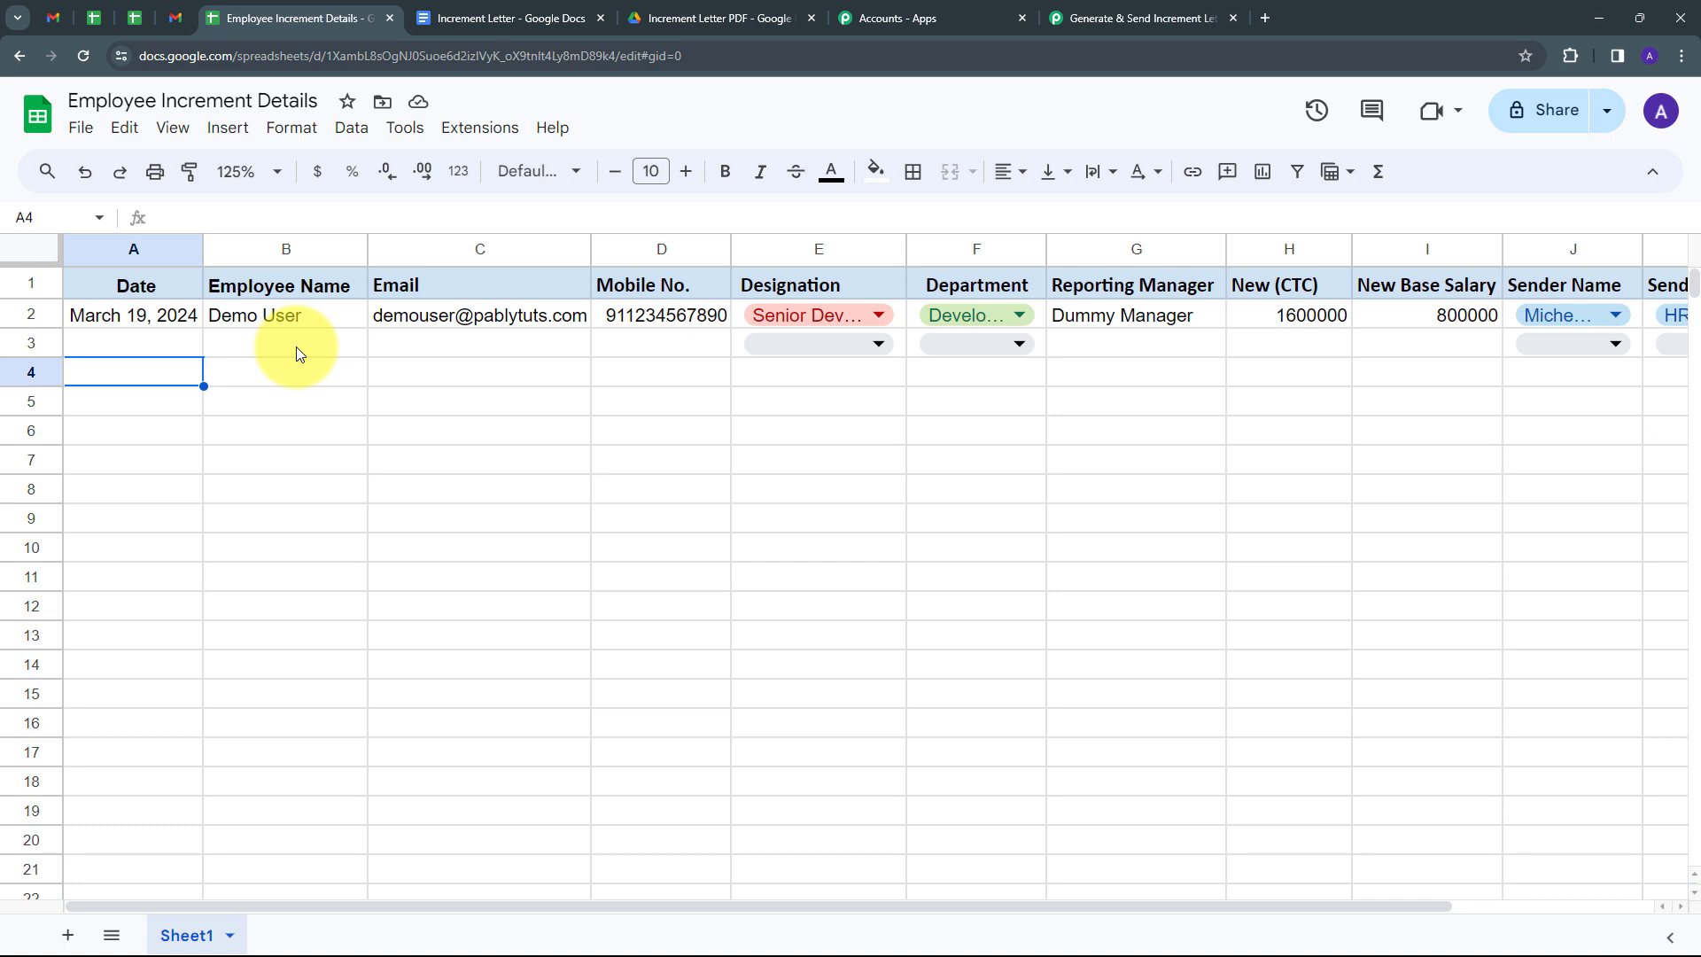
Enable Send On Event under Extensions > Pabbly Connect Webhooks, then return to the workflow.
{"action": "left_click", "coordinate": [479, 131]}
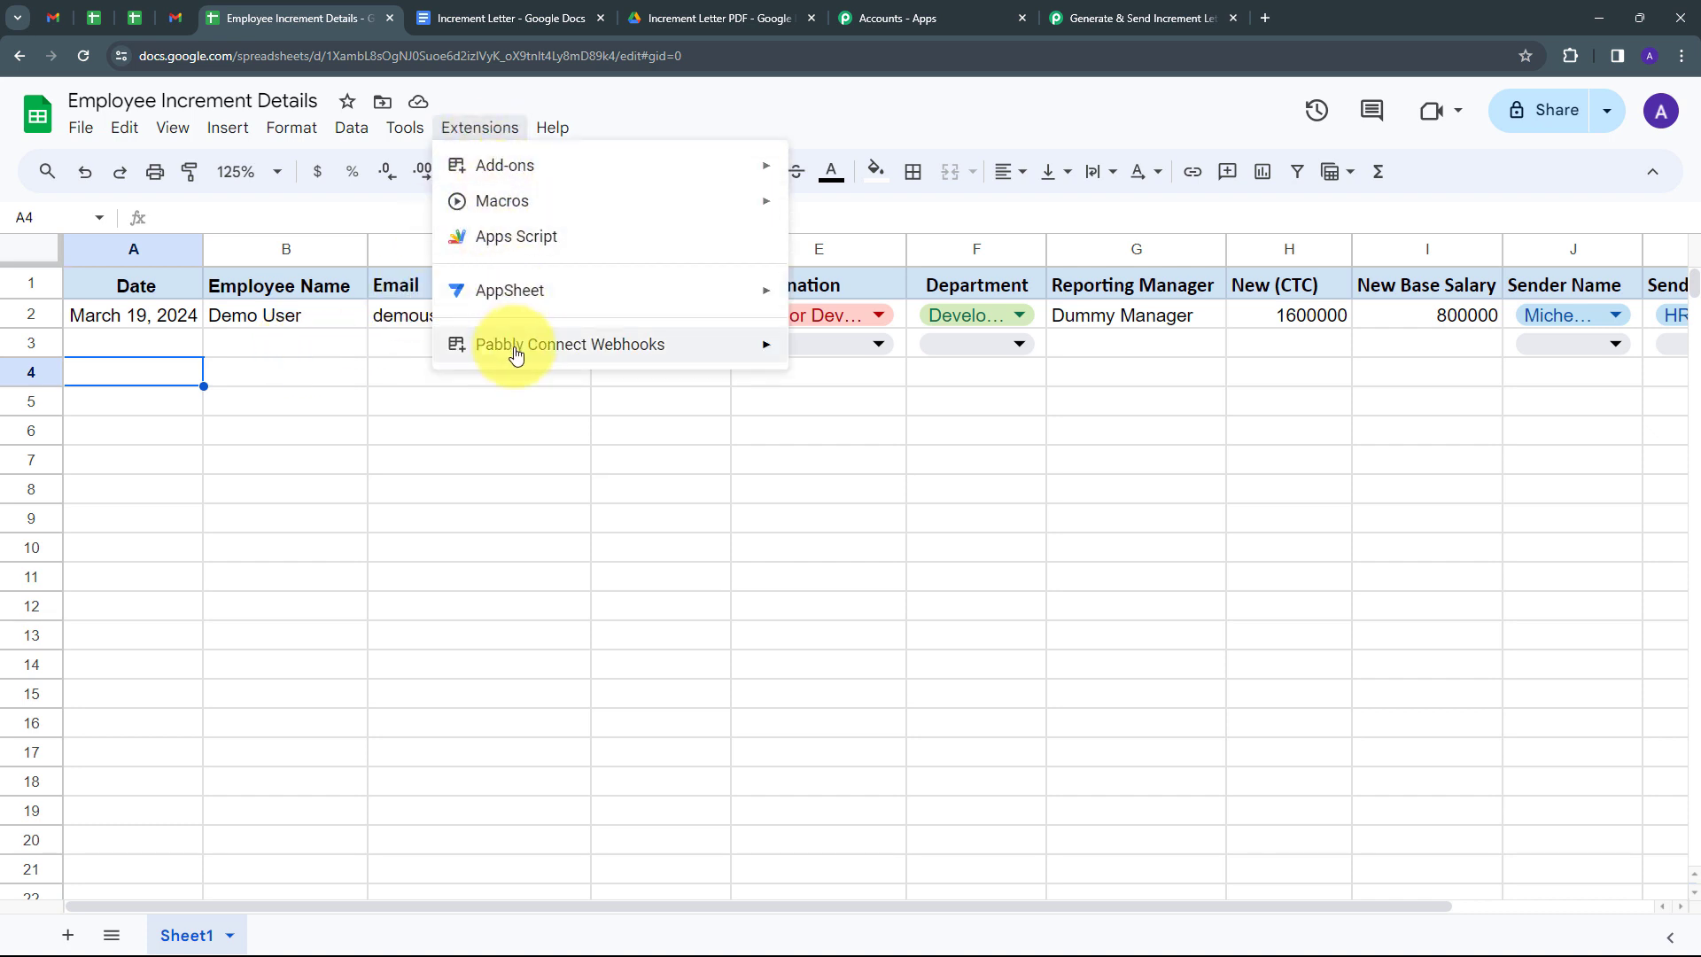
{"action": "mouse_move", "coordinate": [542, 349]}
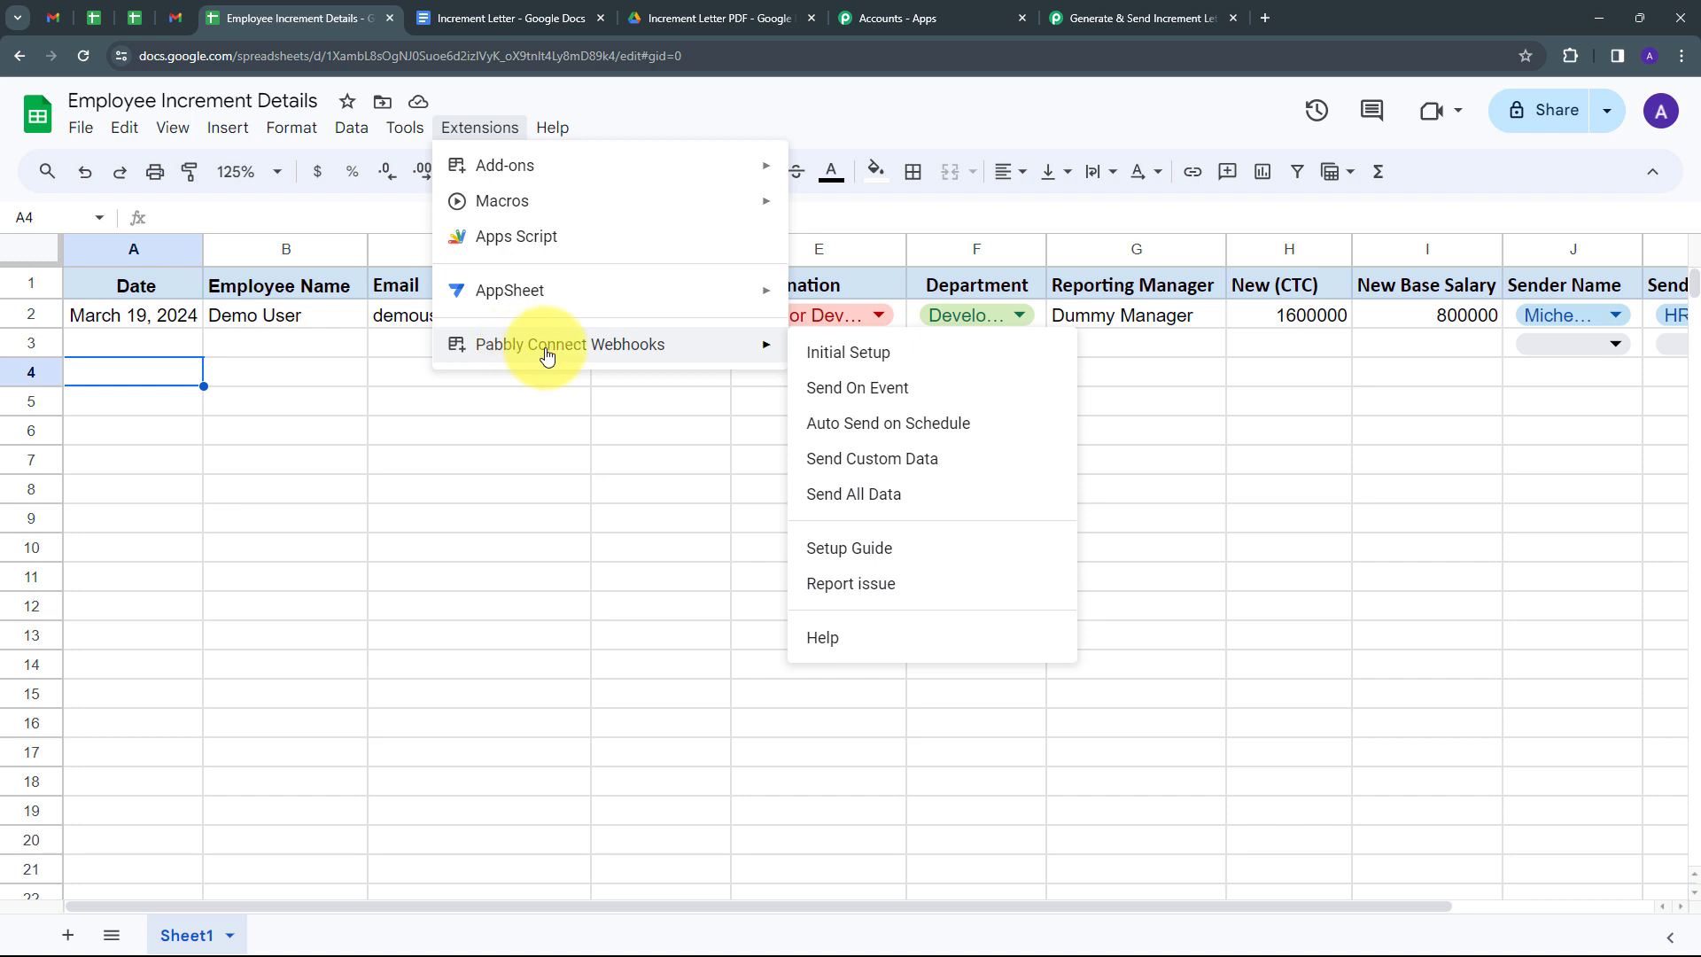
{"action": "left_click", "coordinate": [847, 394]}
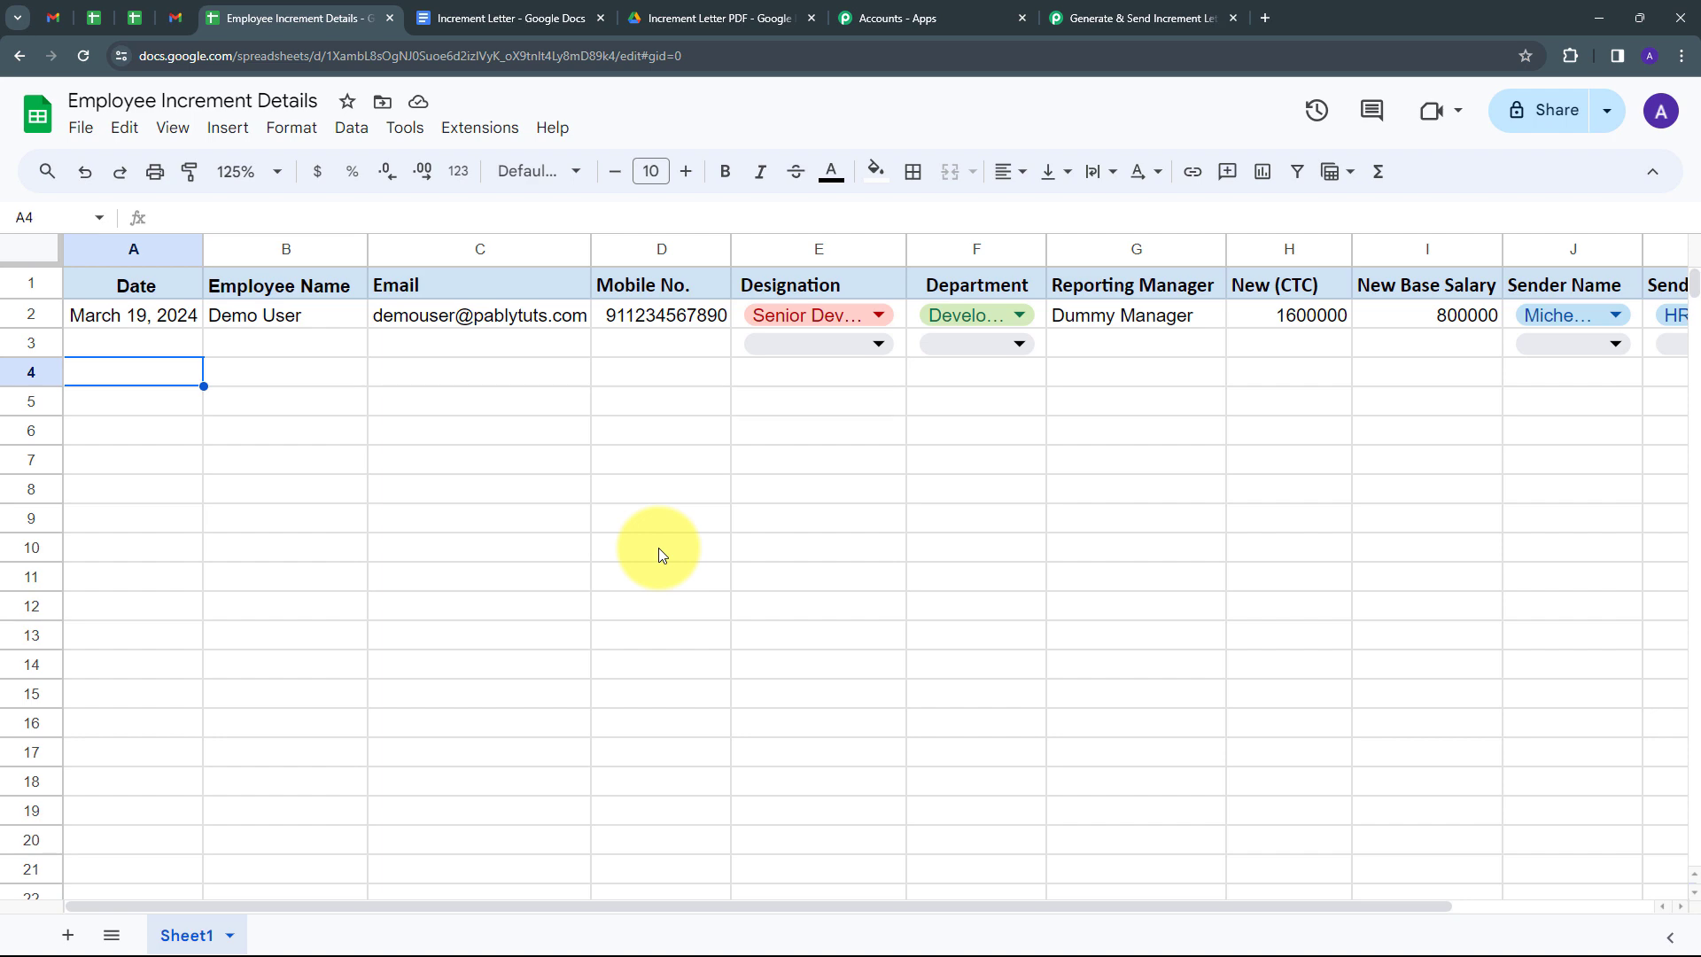
{"action": "left_click", "coordinate": [1098, 18]}
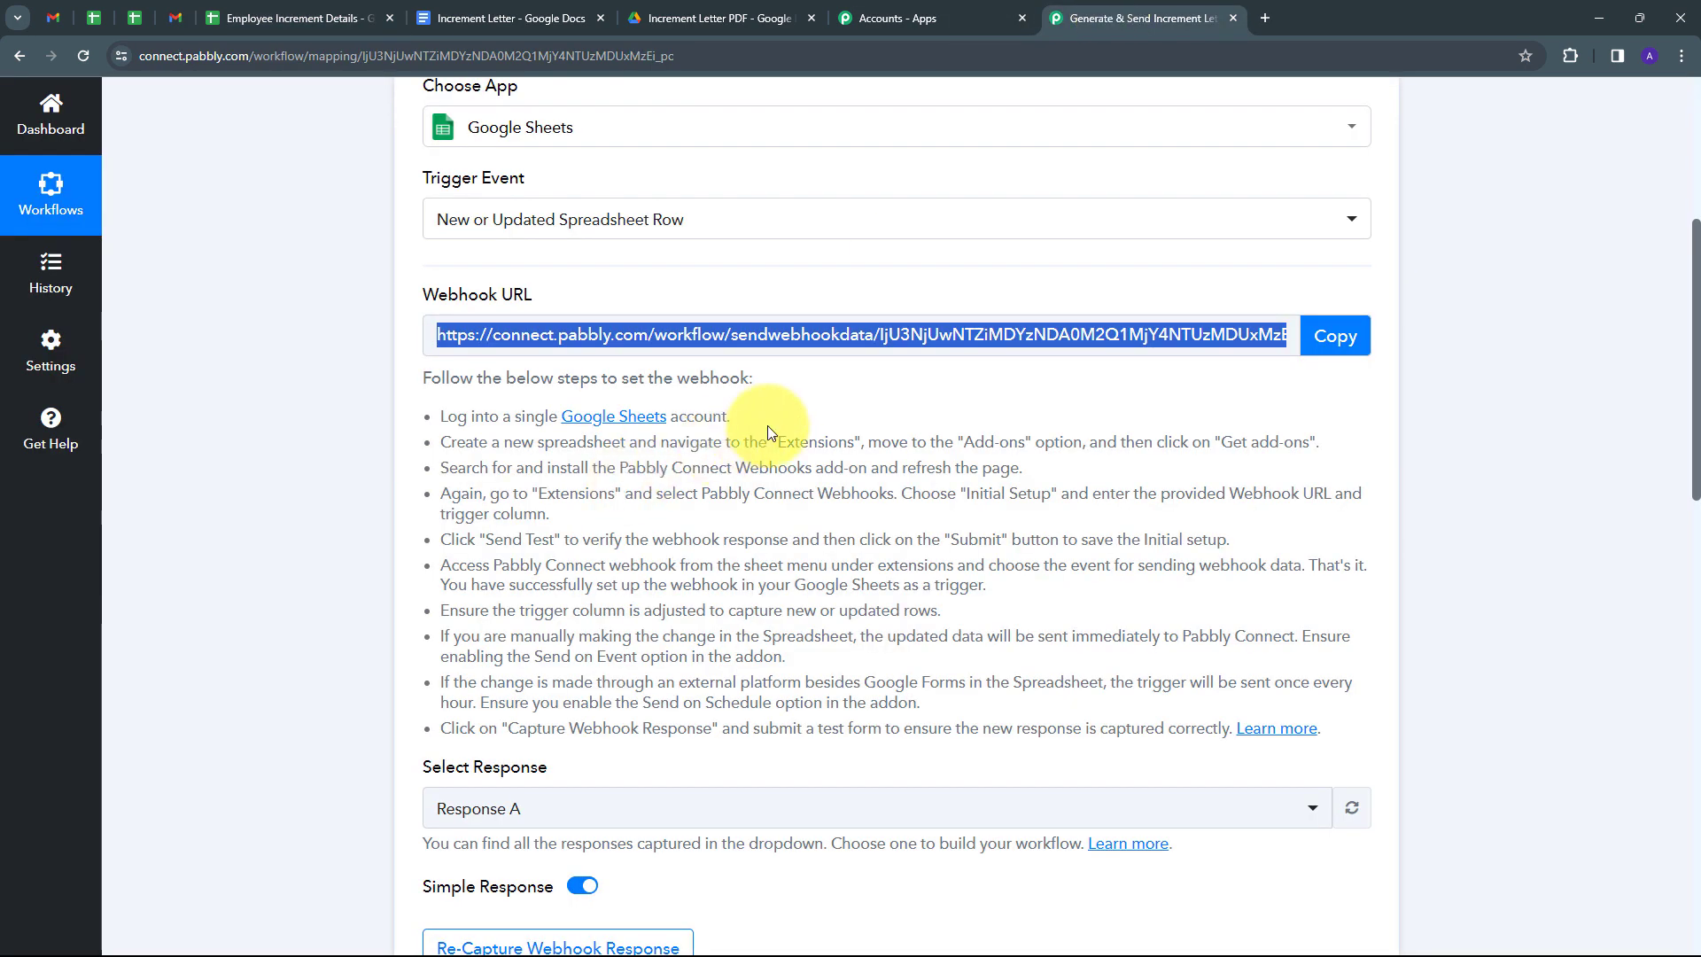
{"action": "scroll", "coordinate": [810, 401], "scroll_direction": "down", "scroll_amount": 1}
{"action": "scroll", "coordinate": [810, 401], "scroll_direction": "down", "scroll_amount": 9}
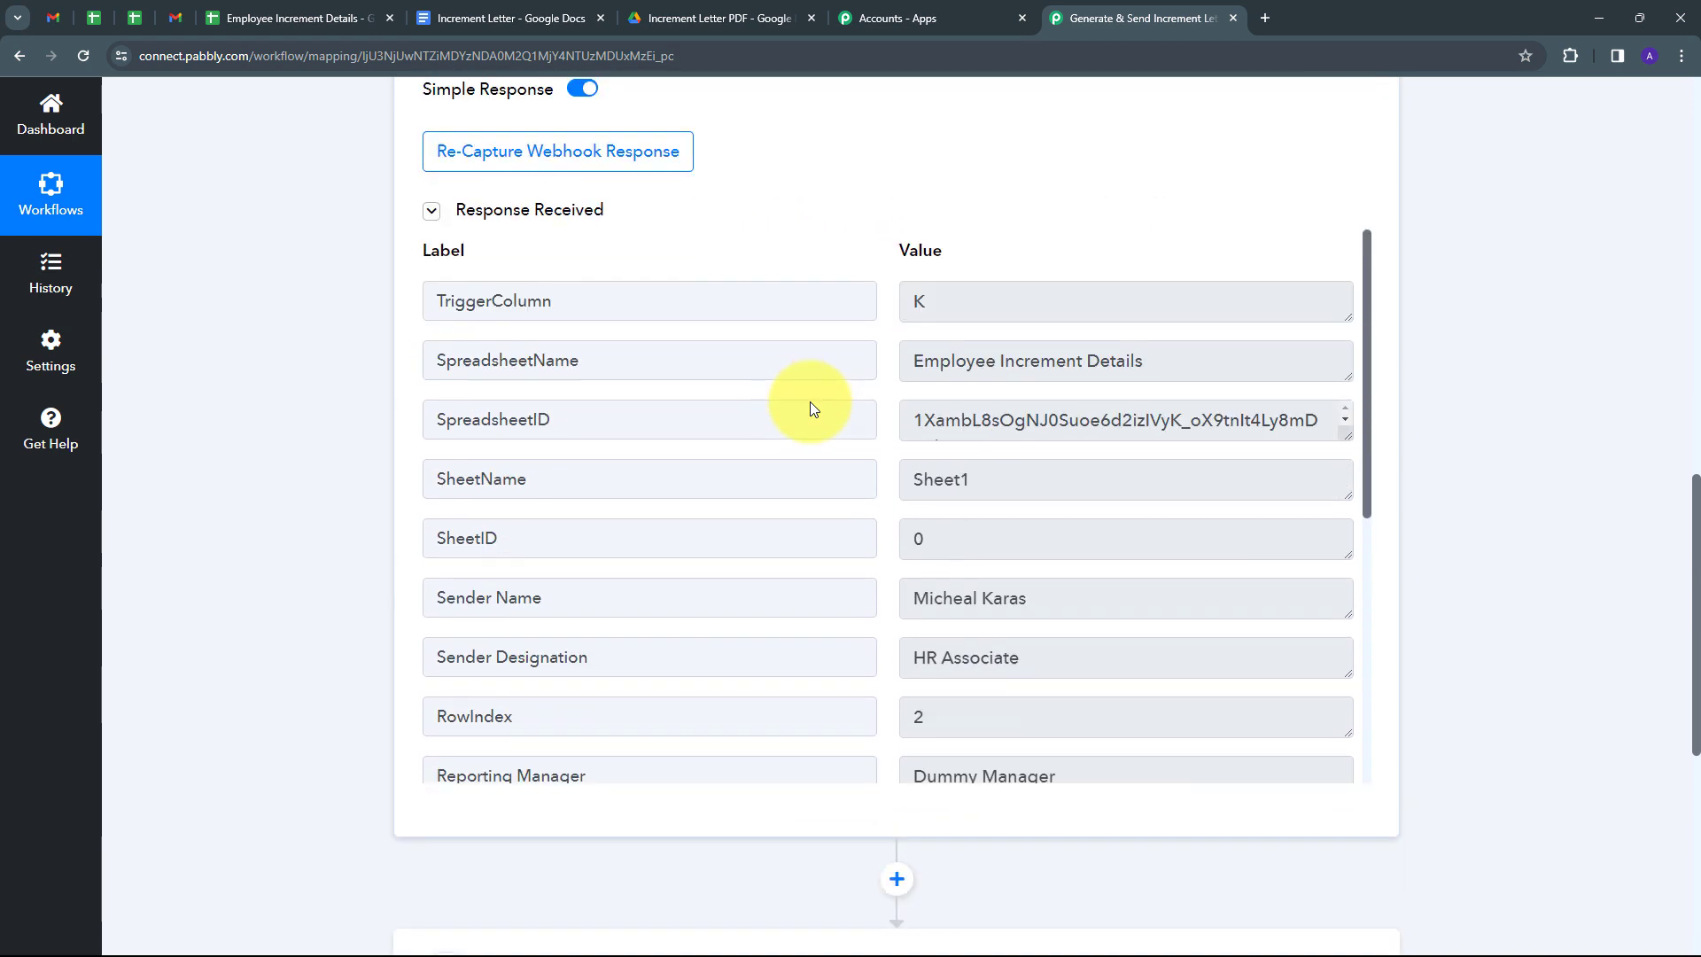
{"action": "left_click", "coordinate": [992, 303]}
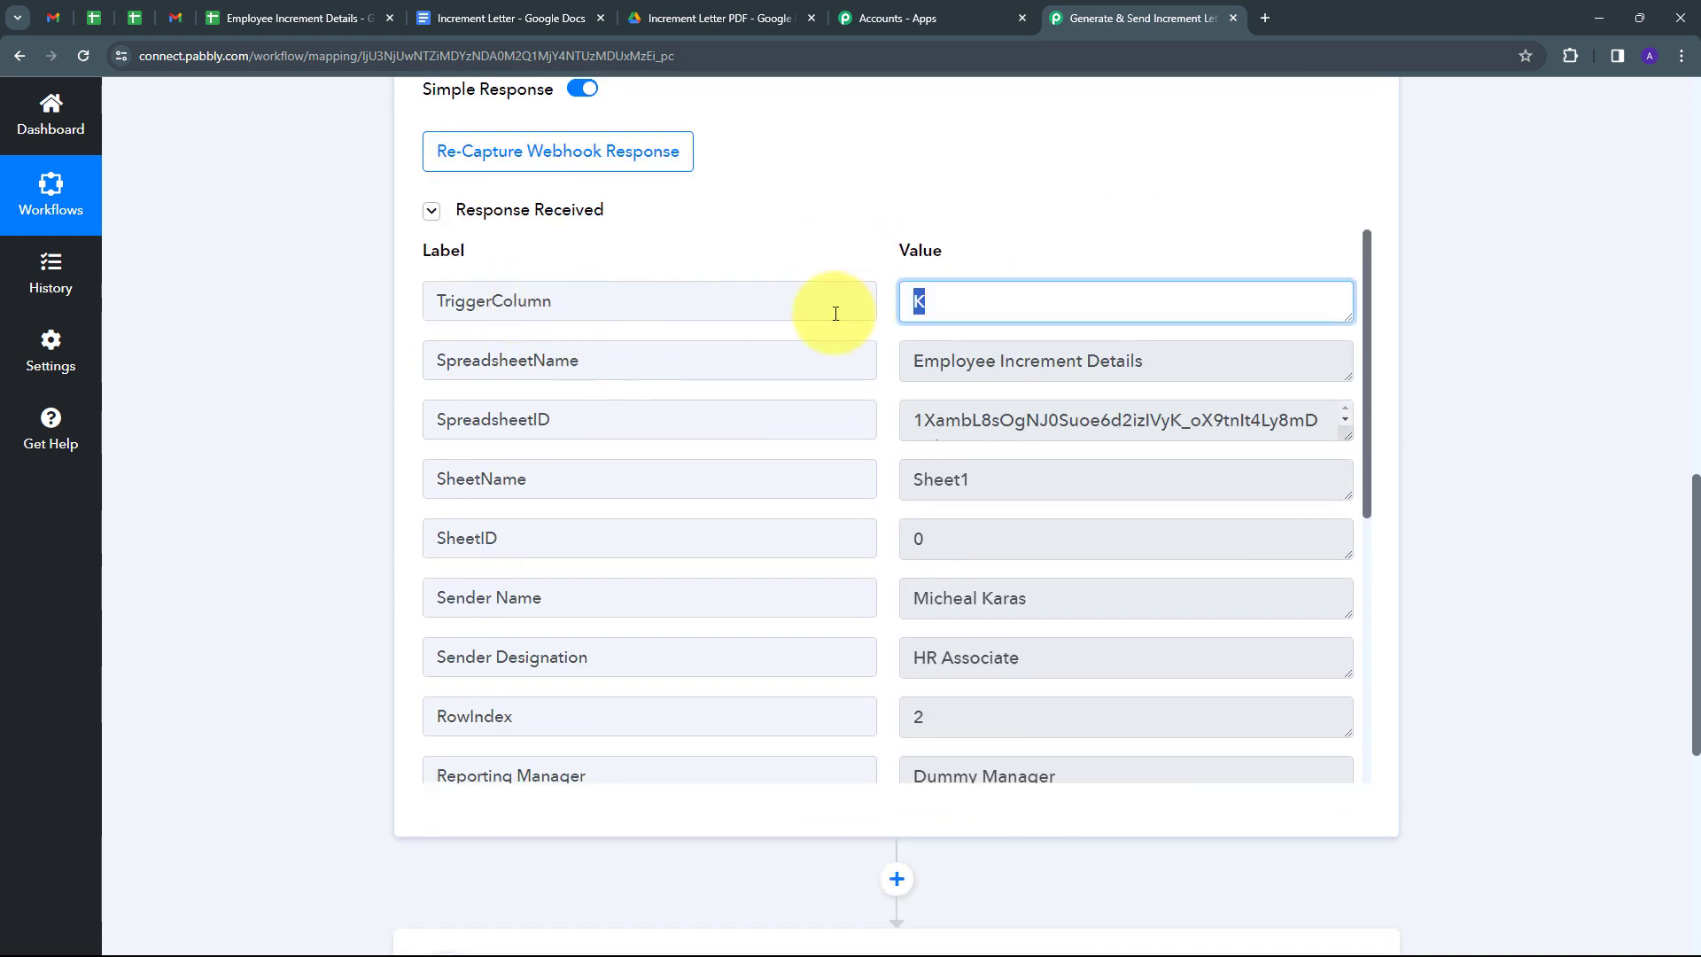
{"action": "left_click", "coordinate": [1185, 361]}
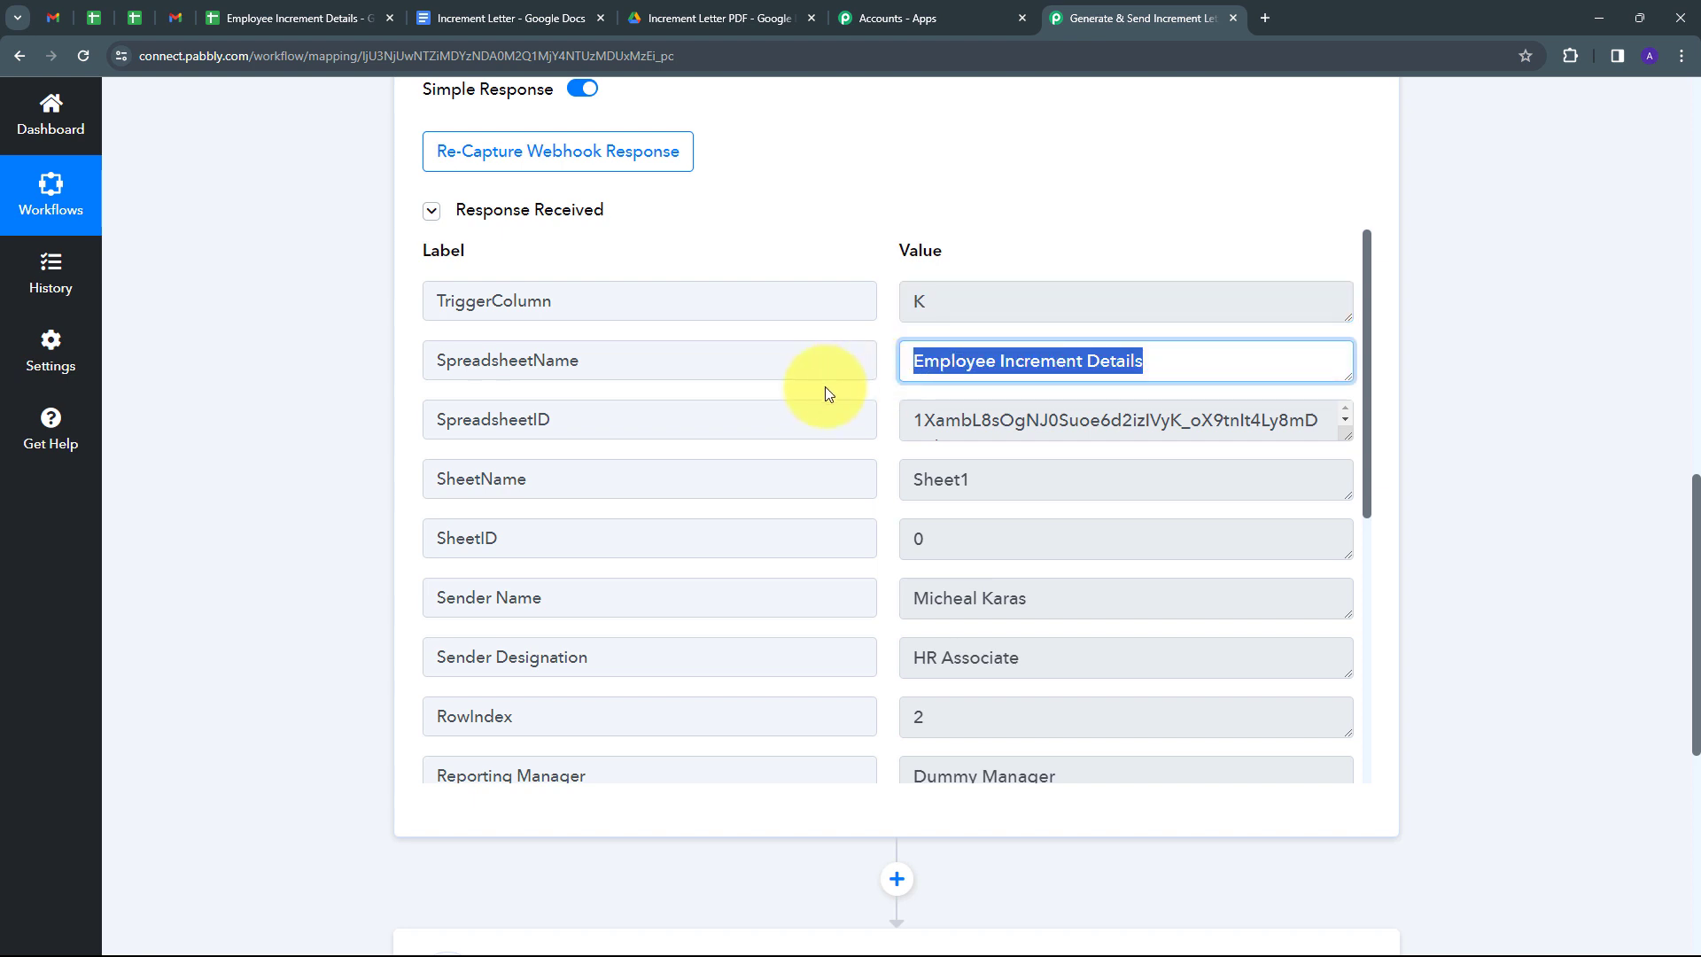
{"action": "scroll", "coordinate": [417, 531], "scroll_direction": "down", "scroll_amount": 1}
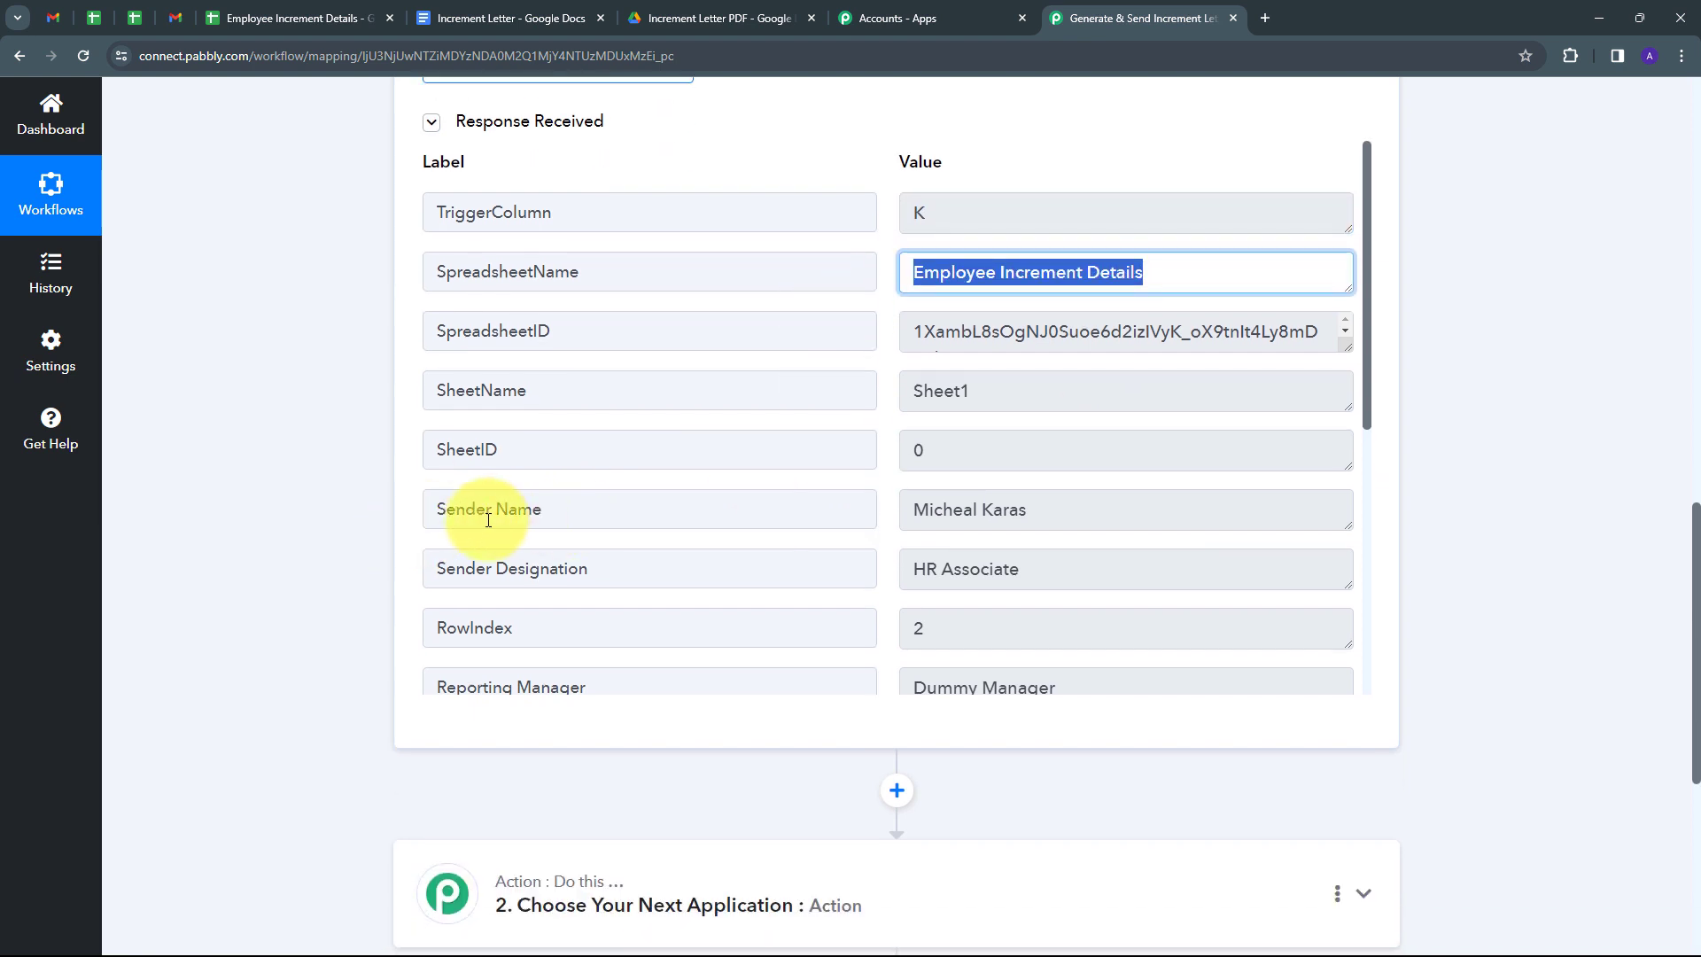
{"action": "left_click", "coordinate": [1063, 512]}
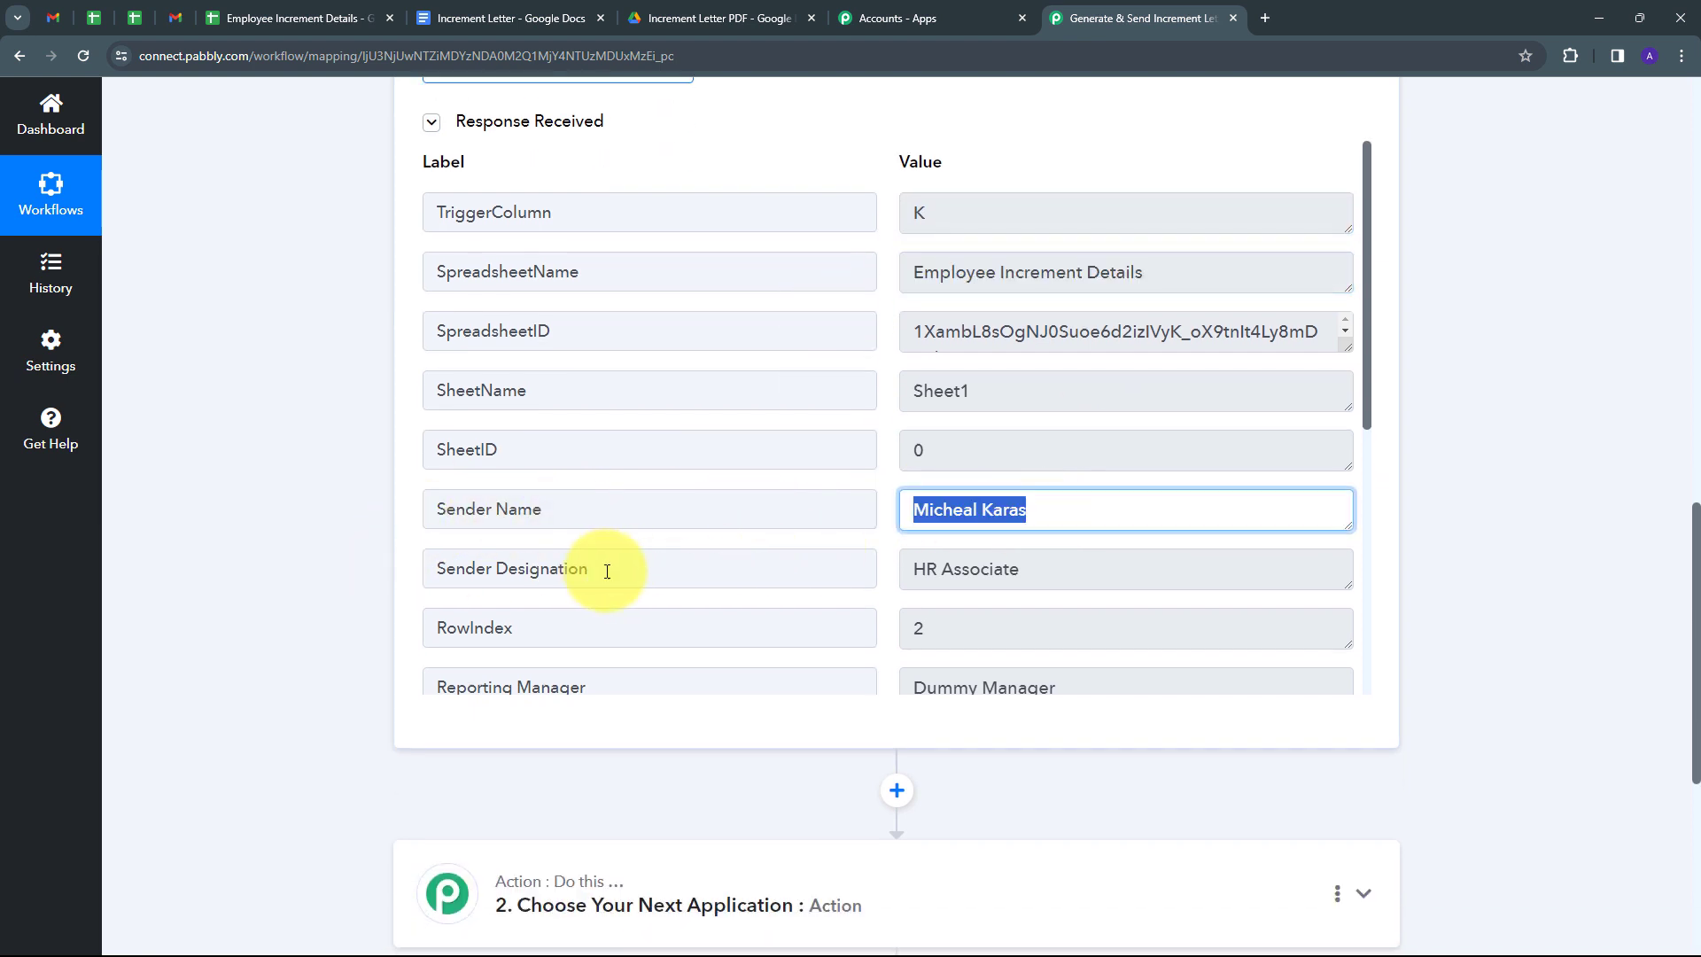
{"action": "left_click", "coordinate": [1086, 569]}
{"action": "scroll", "coordinate": [901, 399], "scroll_direction": "down", "scroll_amount": 3}
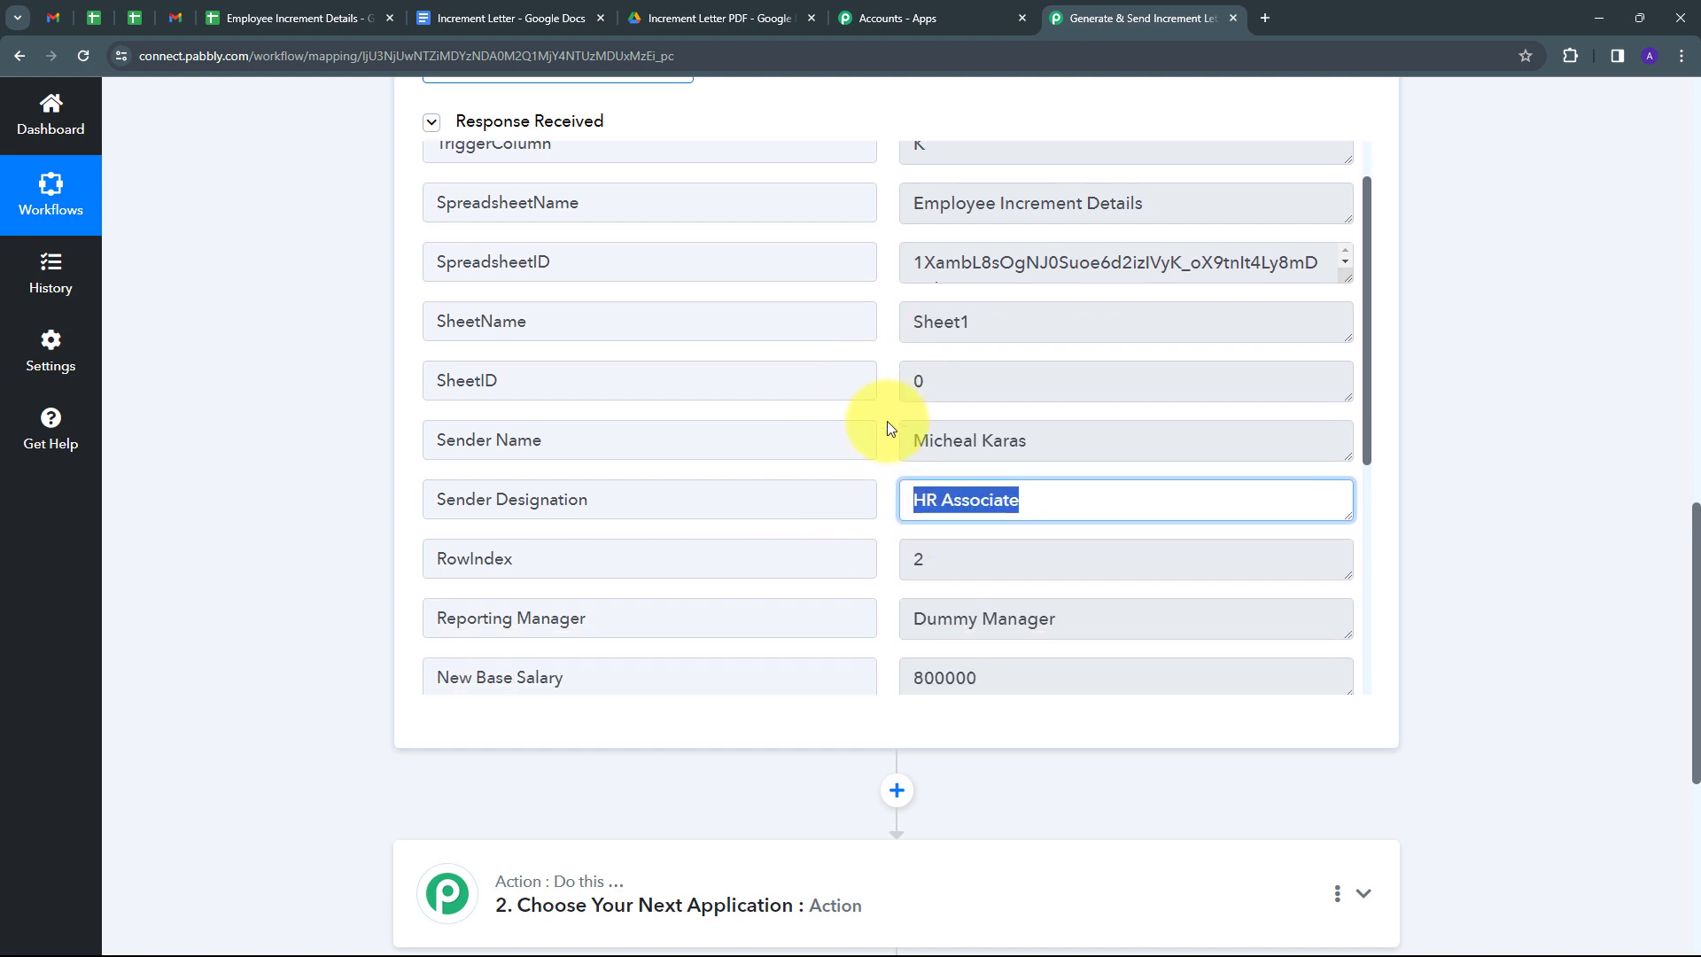
{"action": "left_click", "coordinate": [1111, 434]}
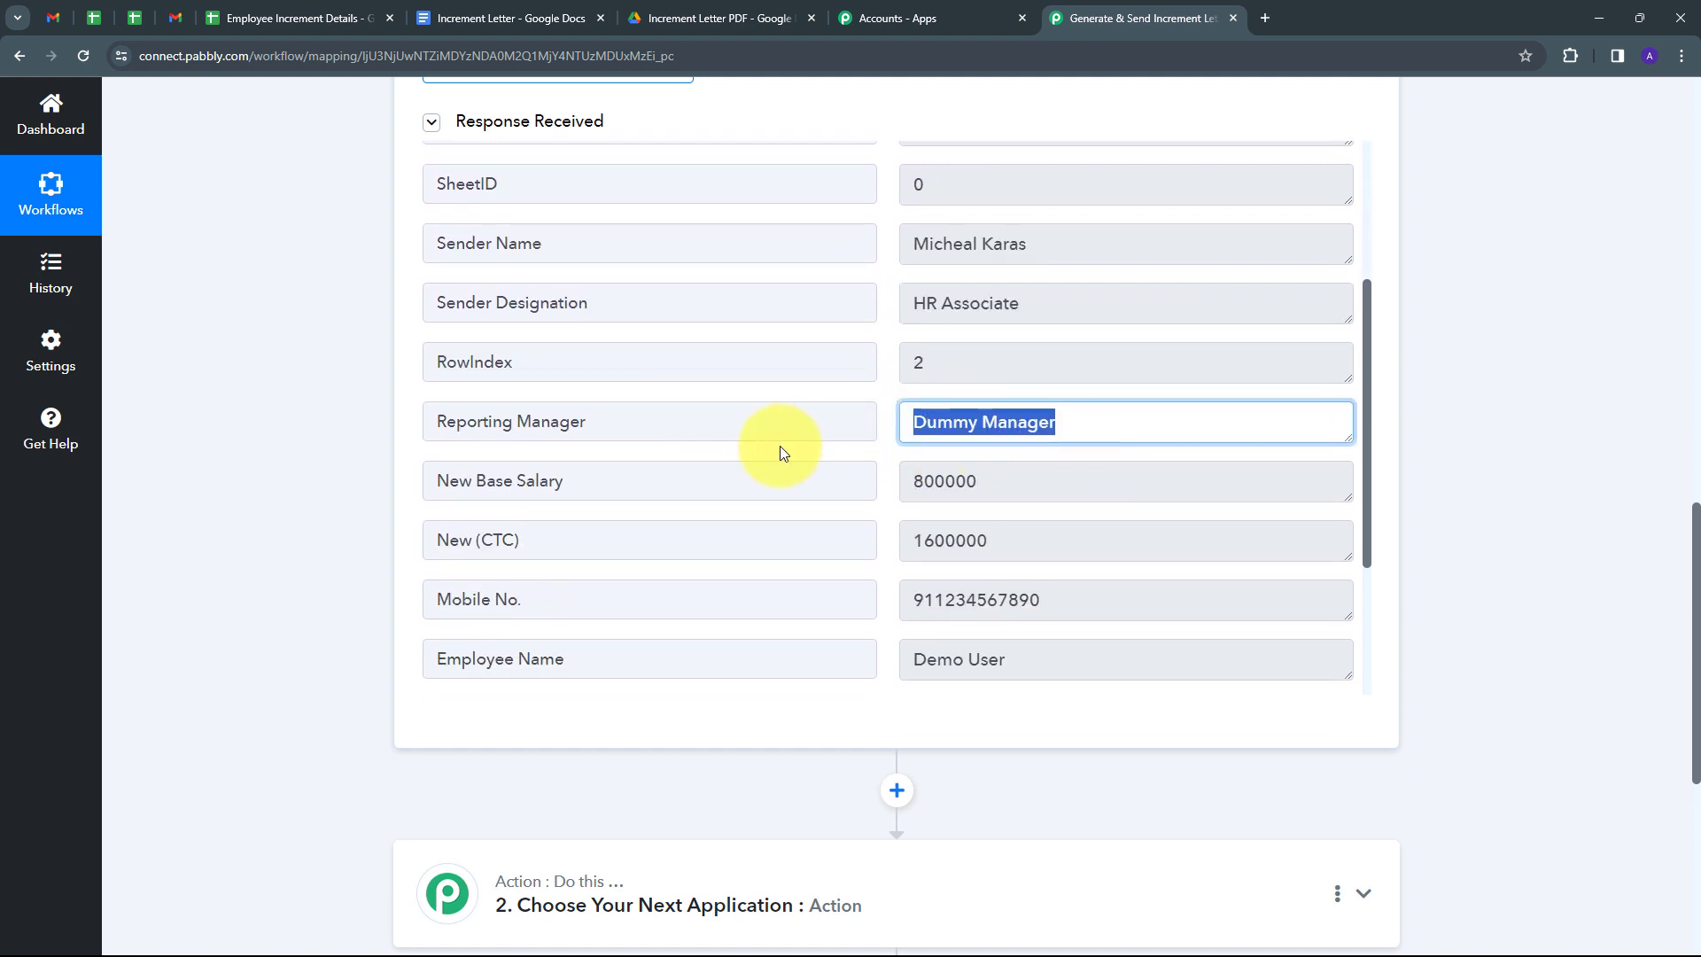
{"action": "left_click", "coordinate": [1075, 479]}
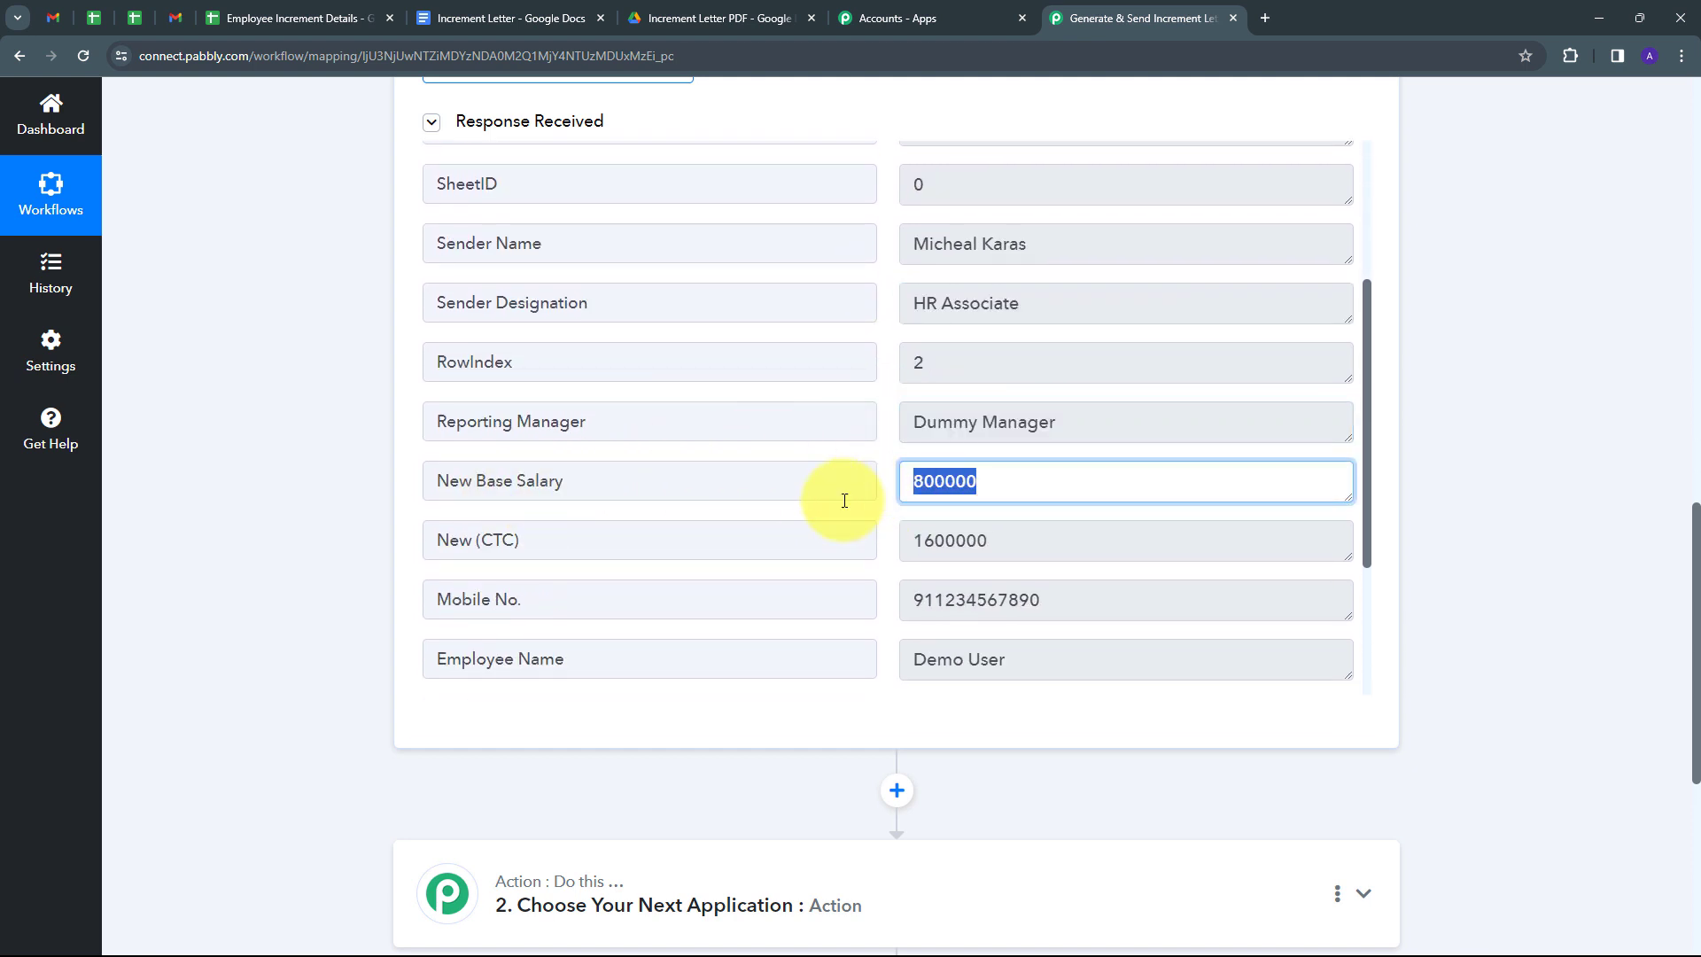
{"action": "left_click", "coordinate": [952, 542]}
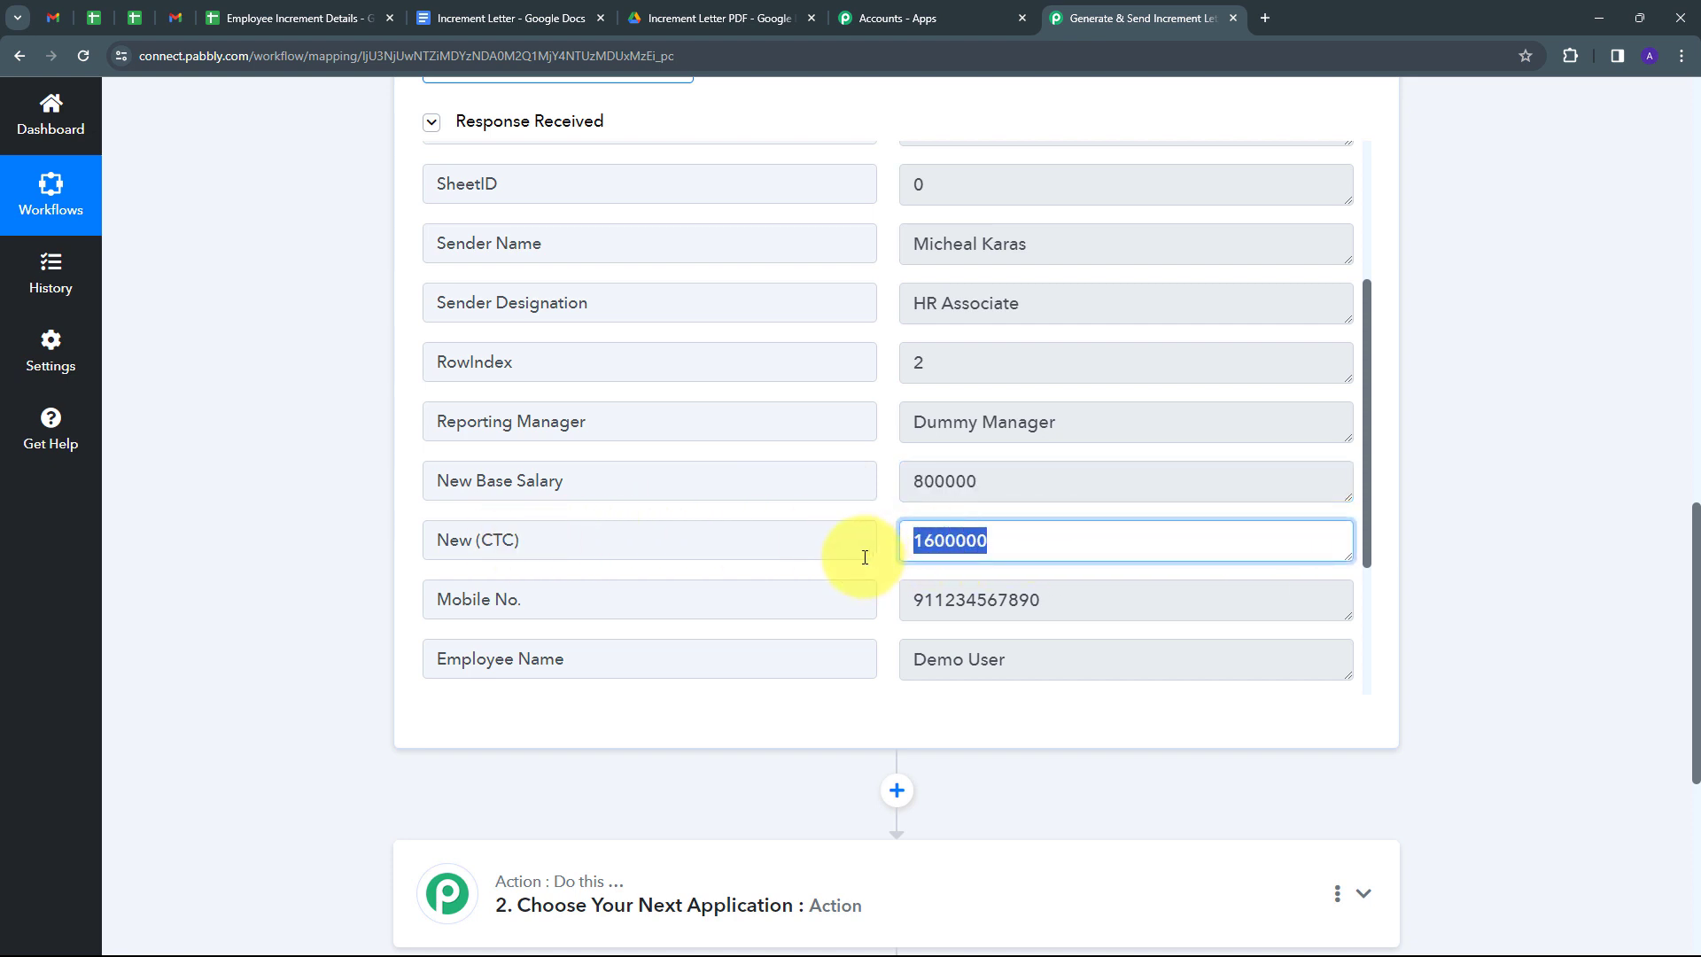
{"action": "scroll", "coordinate": [797, 562], "scroll_direction": "down", "scroll_amount": 1}
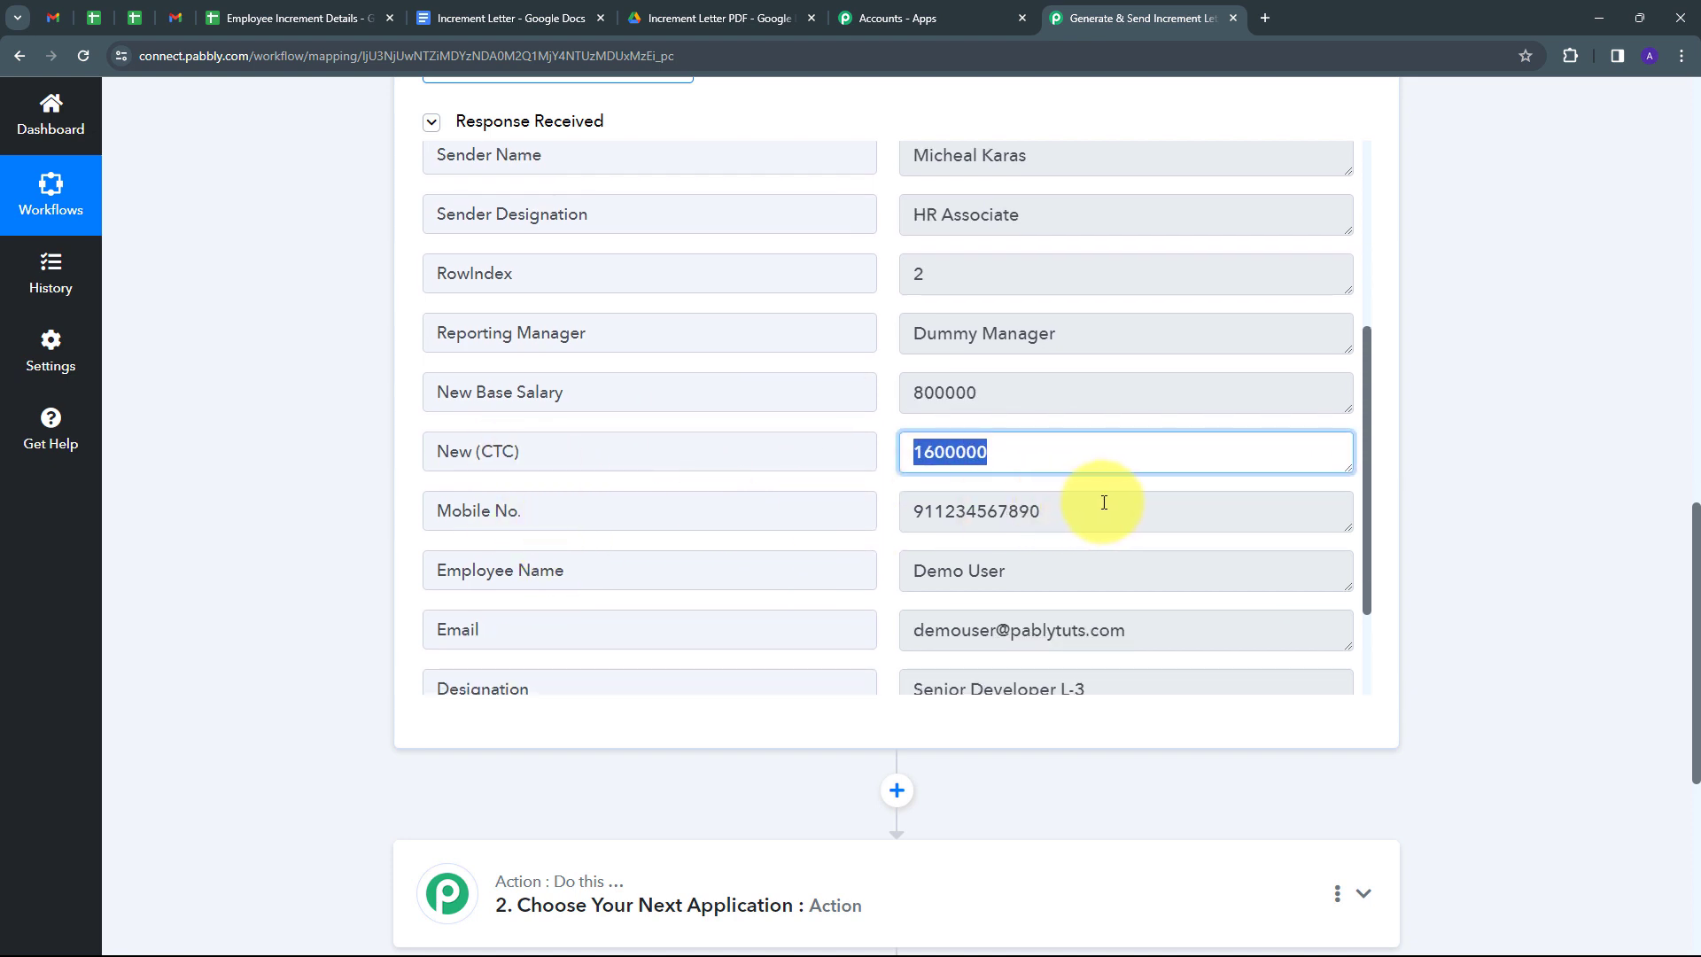
{"action": "left_click", "coordinate": [1101, 504]}
{"action": "scroll", "coordinate": [596, 569], "scroll_direction": "down", "scroll_amount": 1}
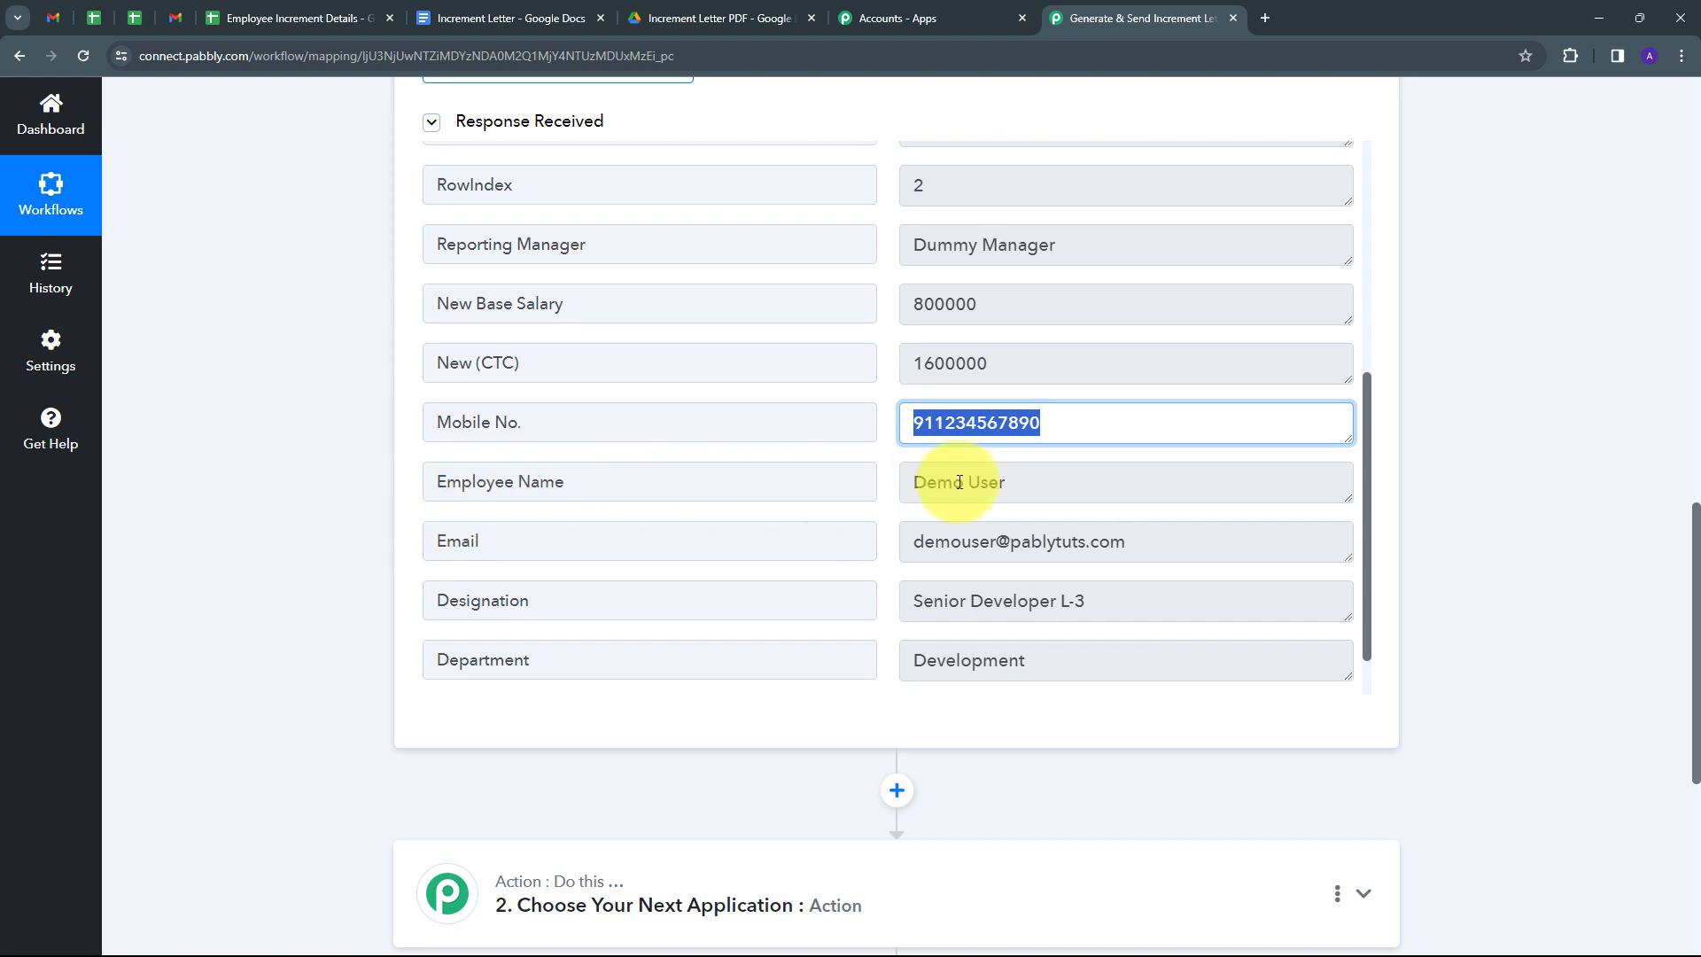
{"action": "left_click", "coordinate": [1107, 480]}
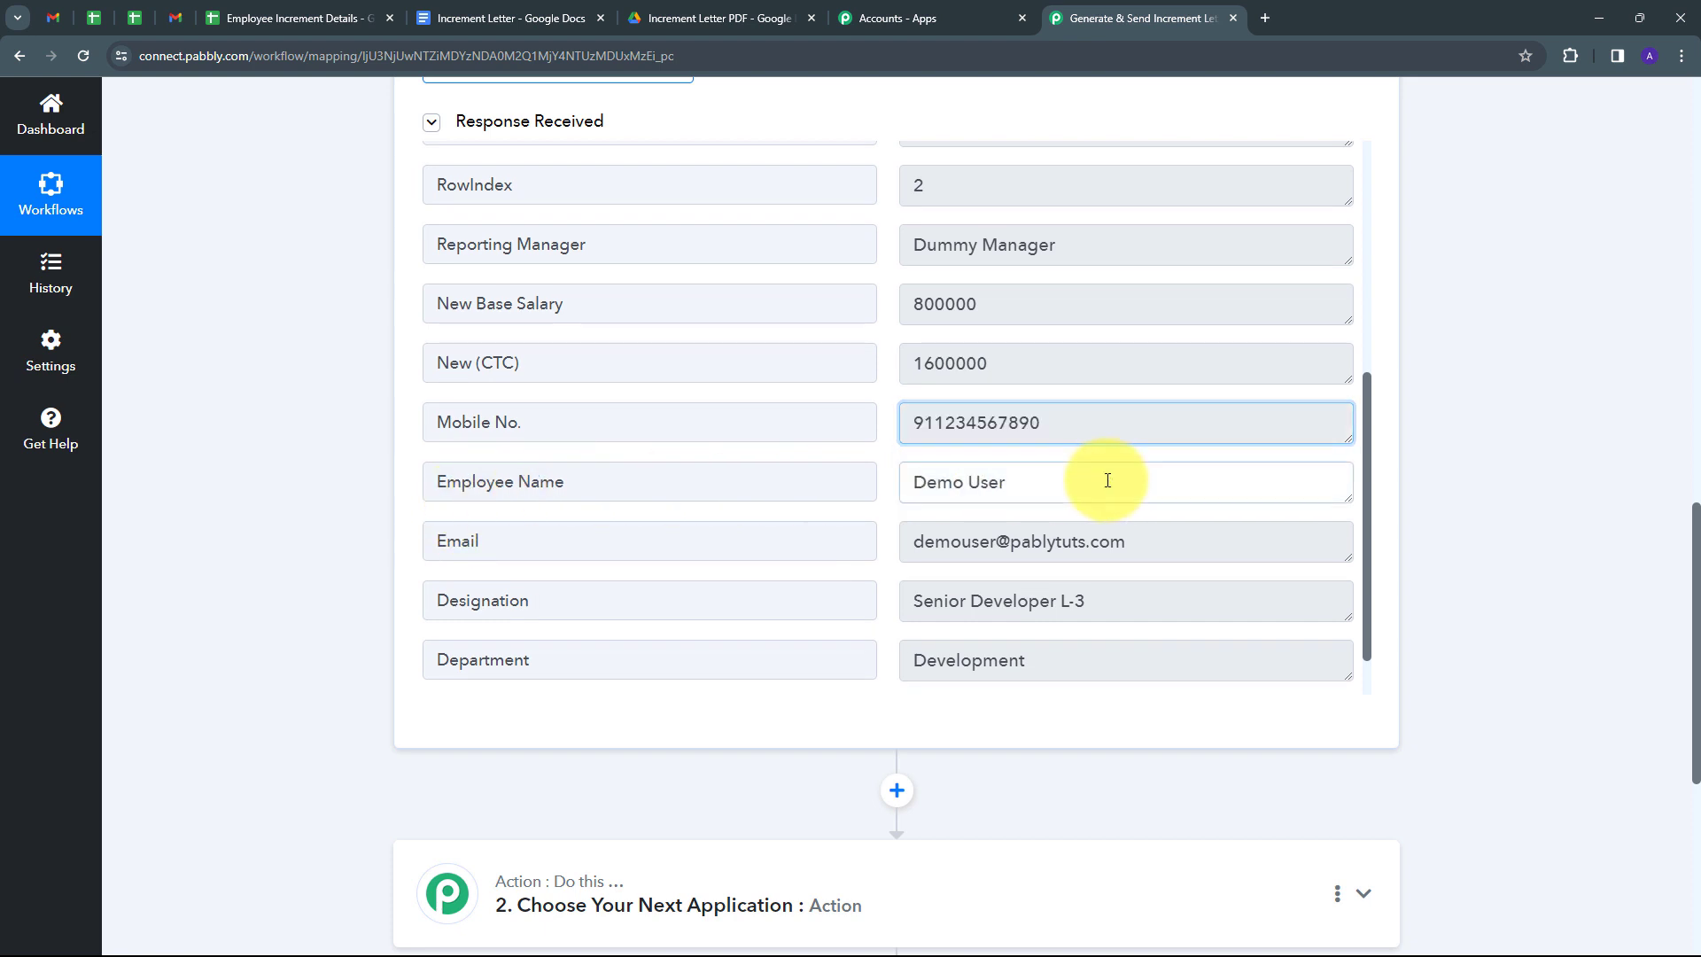
{"action": "left_click", "coordinate": [1223, 543]}
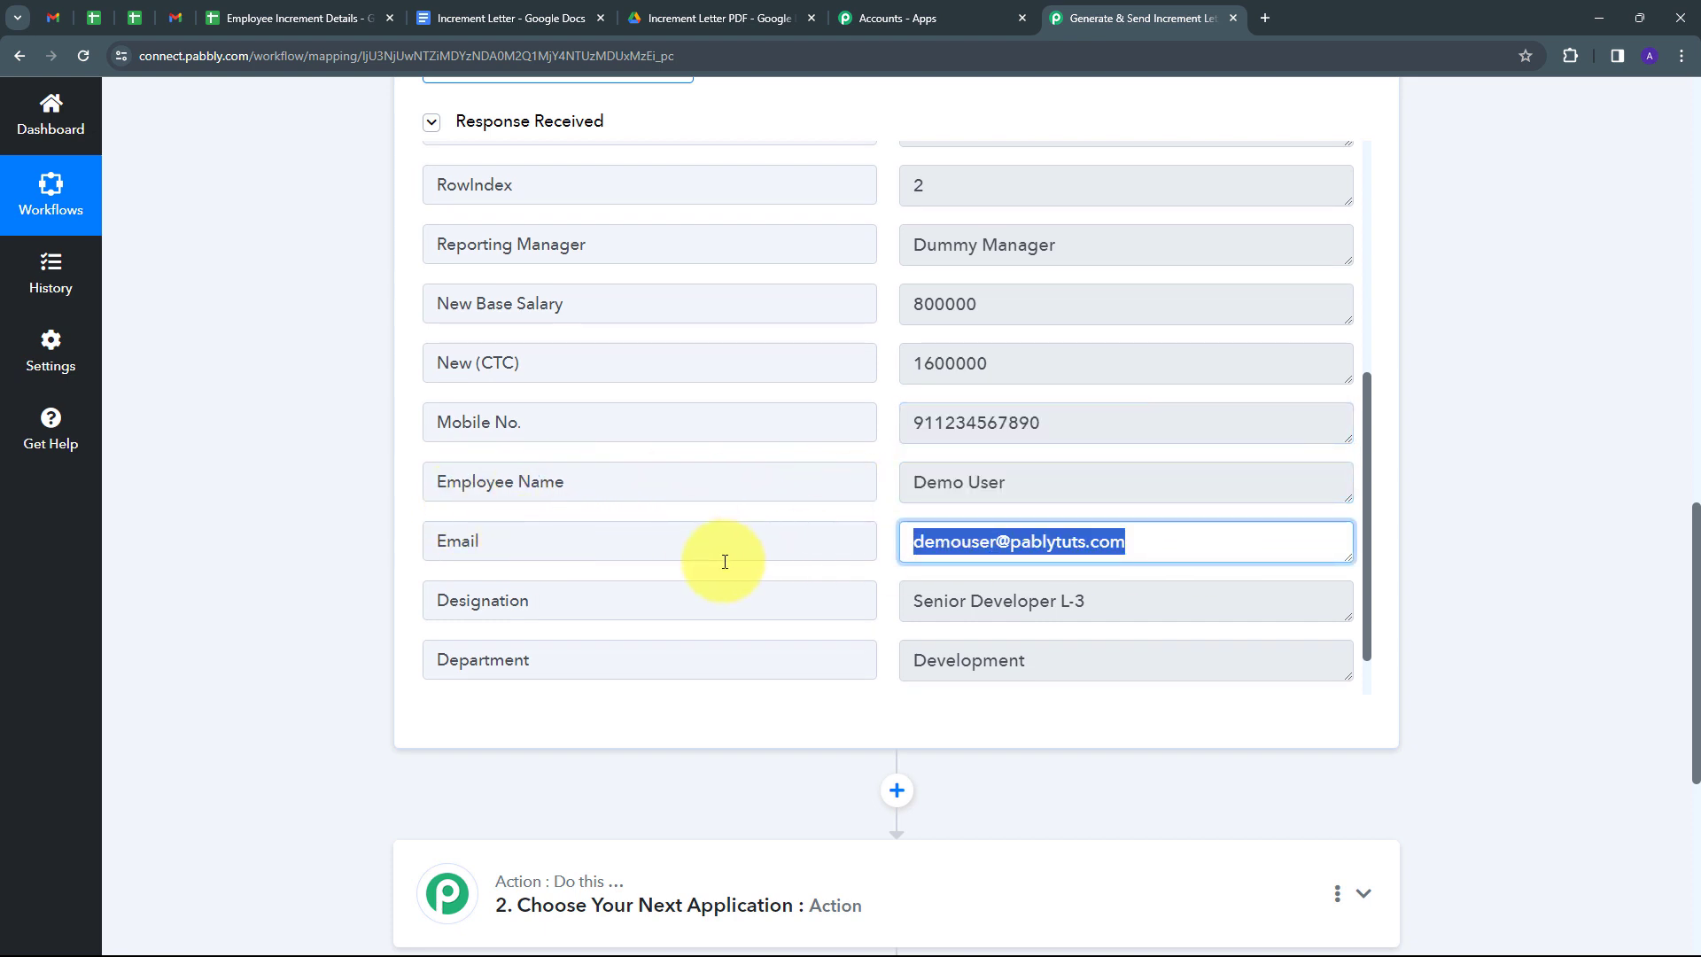
{"action": "scroll", "coordinate": [968, 550], "scroll_direction": "up", "scroll_amount": 1}
{"action": "scroll", "coordinate": [975, 558], "scroll_direction": "down", "scroll_amount": 2}
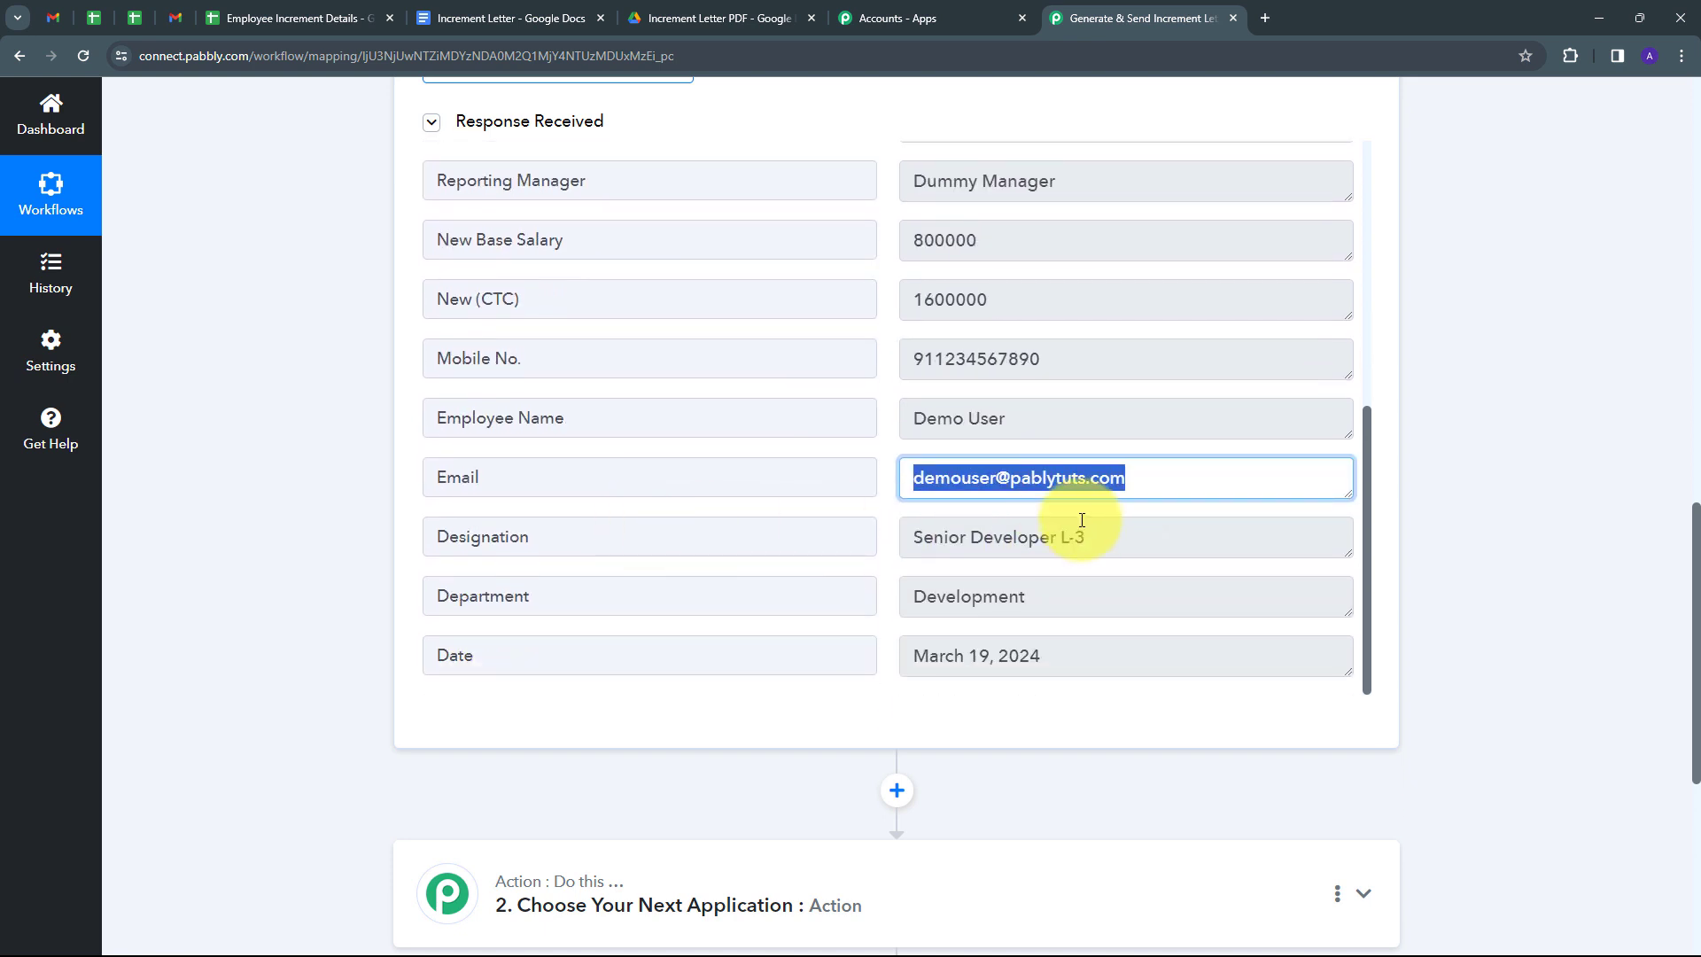
{"action": "left_click", "coordinate": [1131, 539]}
{"action": "scroll", "coordinate": [1154, 395], "scroll_direction": "down", "scroll_amount": 3}
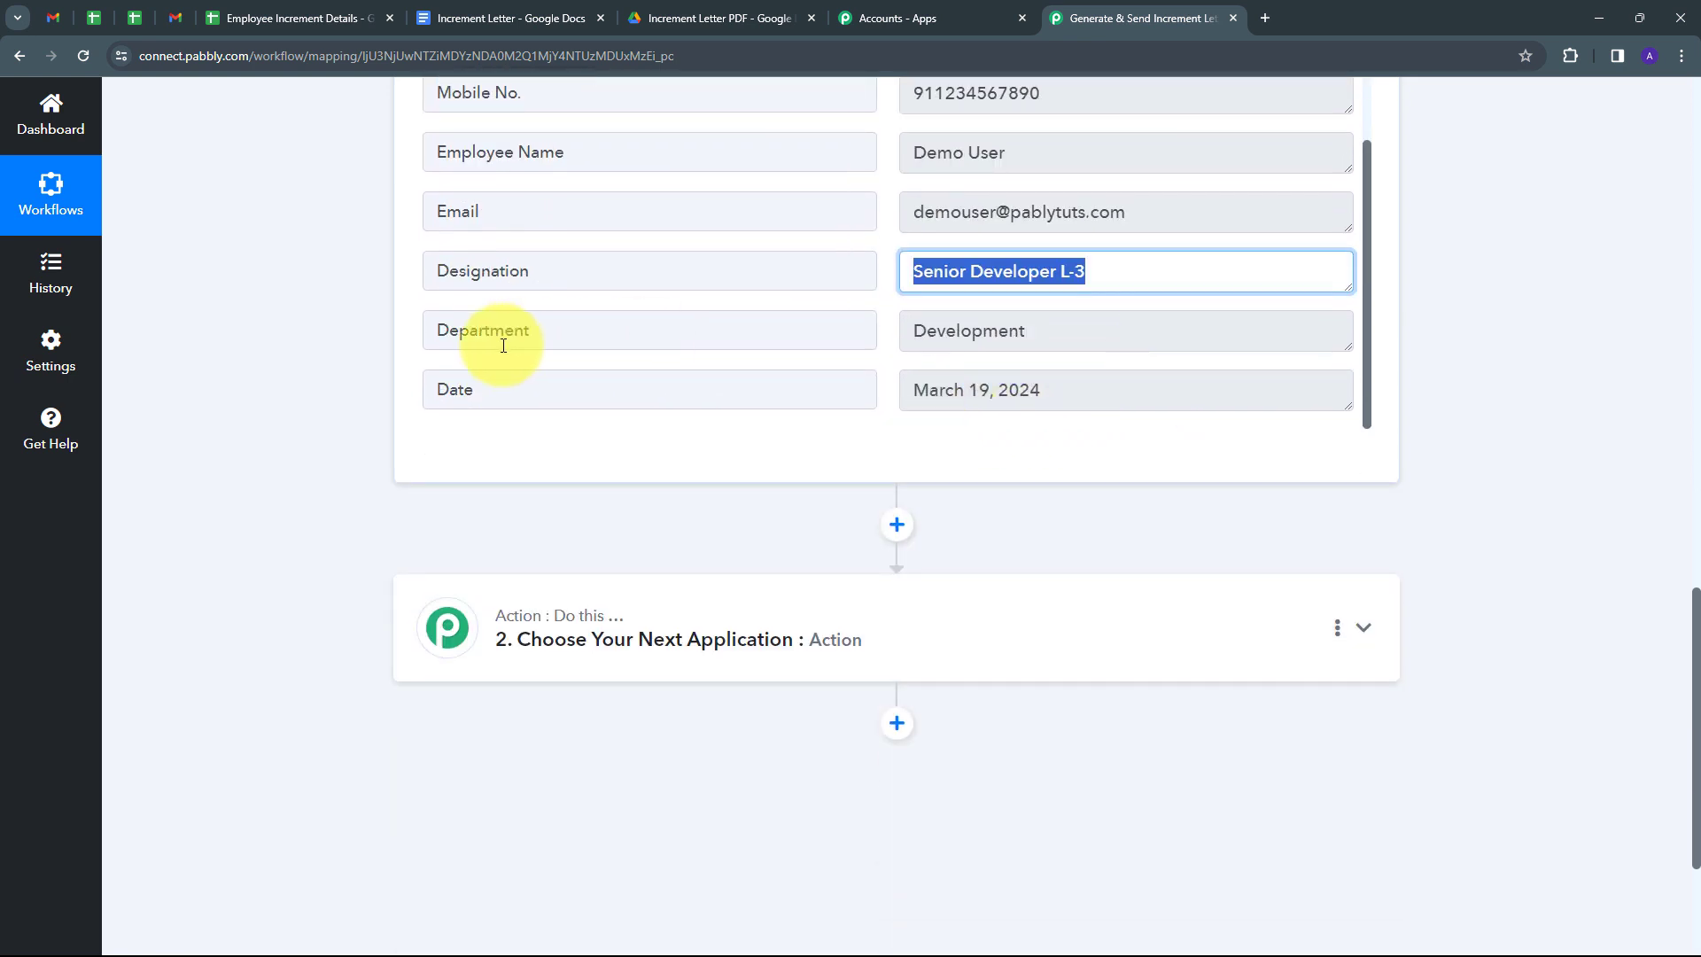
{"action": "left_click", "coordinate": [1093, 328]}
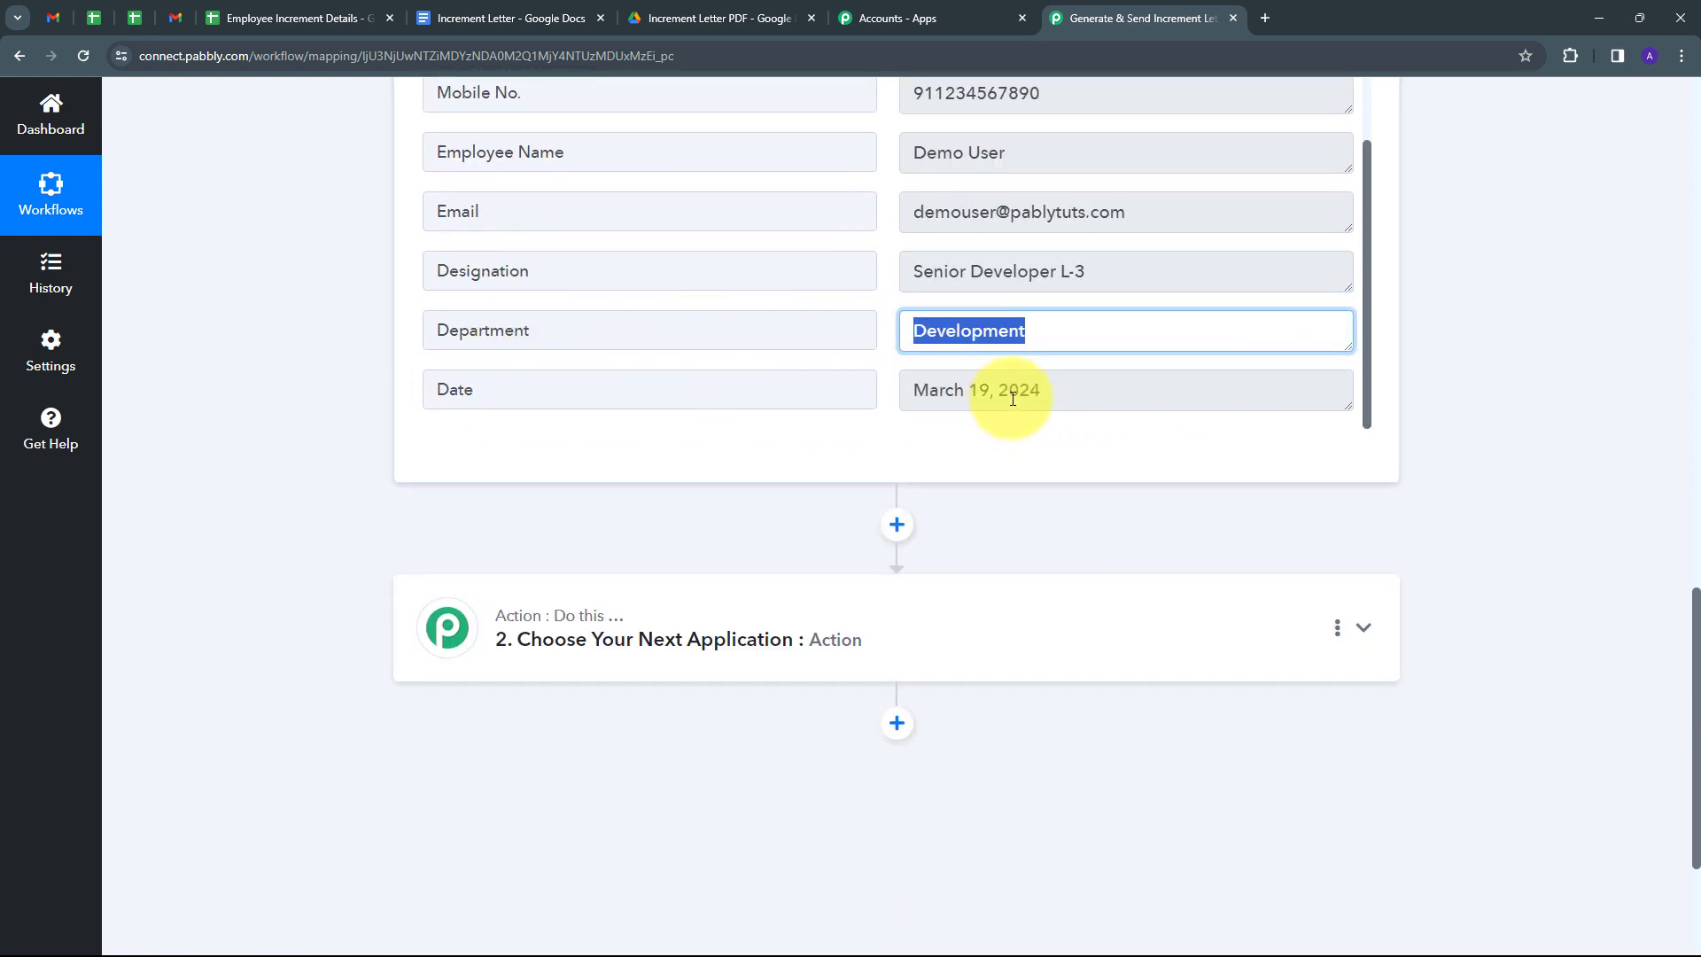
{"action": "left_click", "coordinate": [1149, 398]}
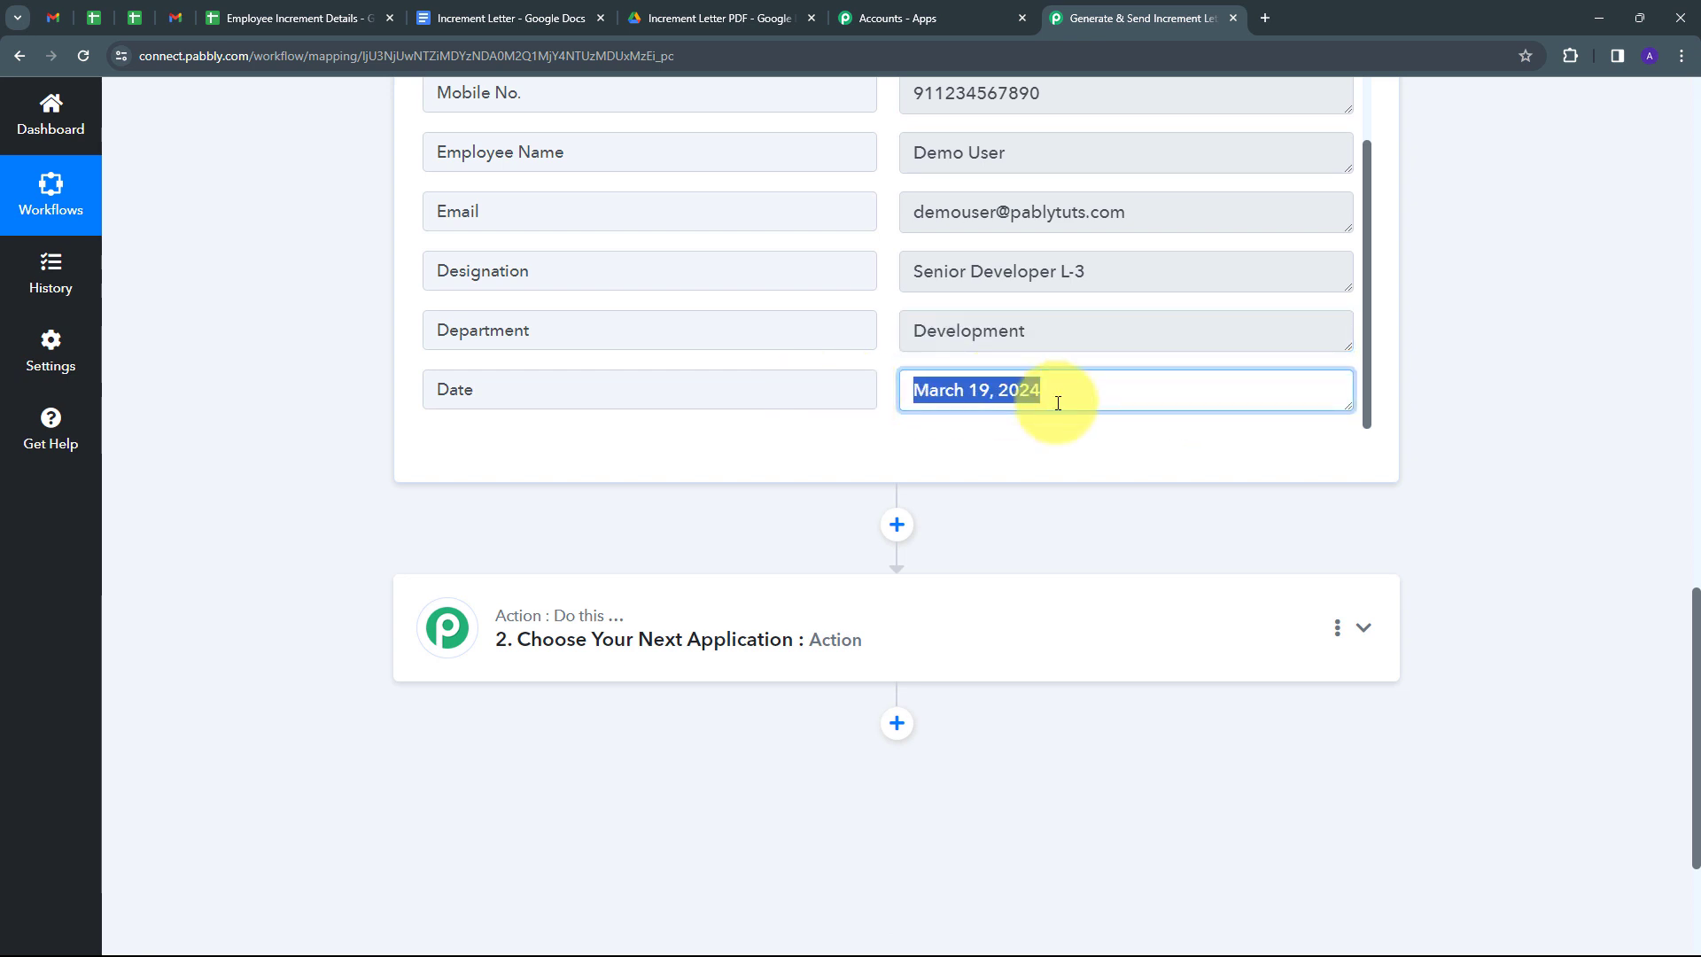
{"action": "scroll", "coordinate": [1057, 403], "scroll_direction": "up", "scroll_amount": 3}
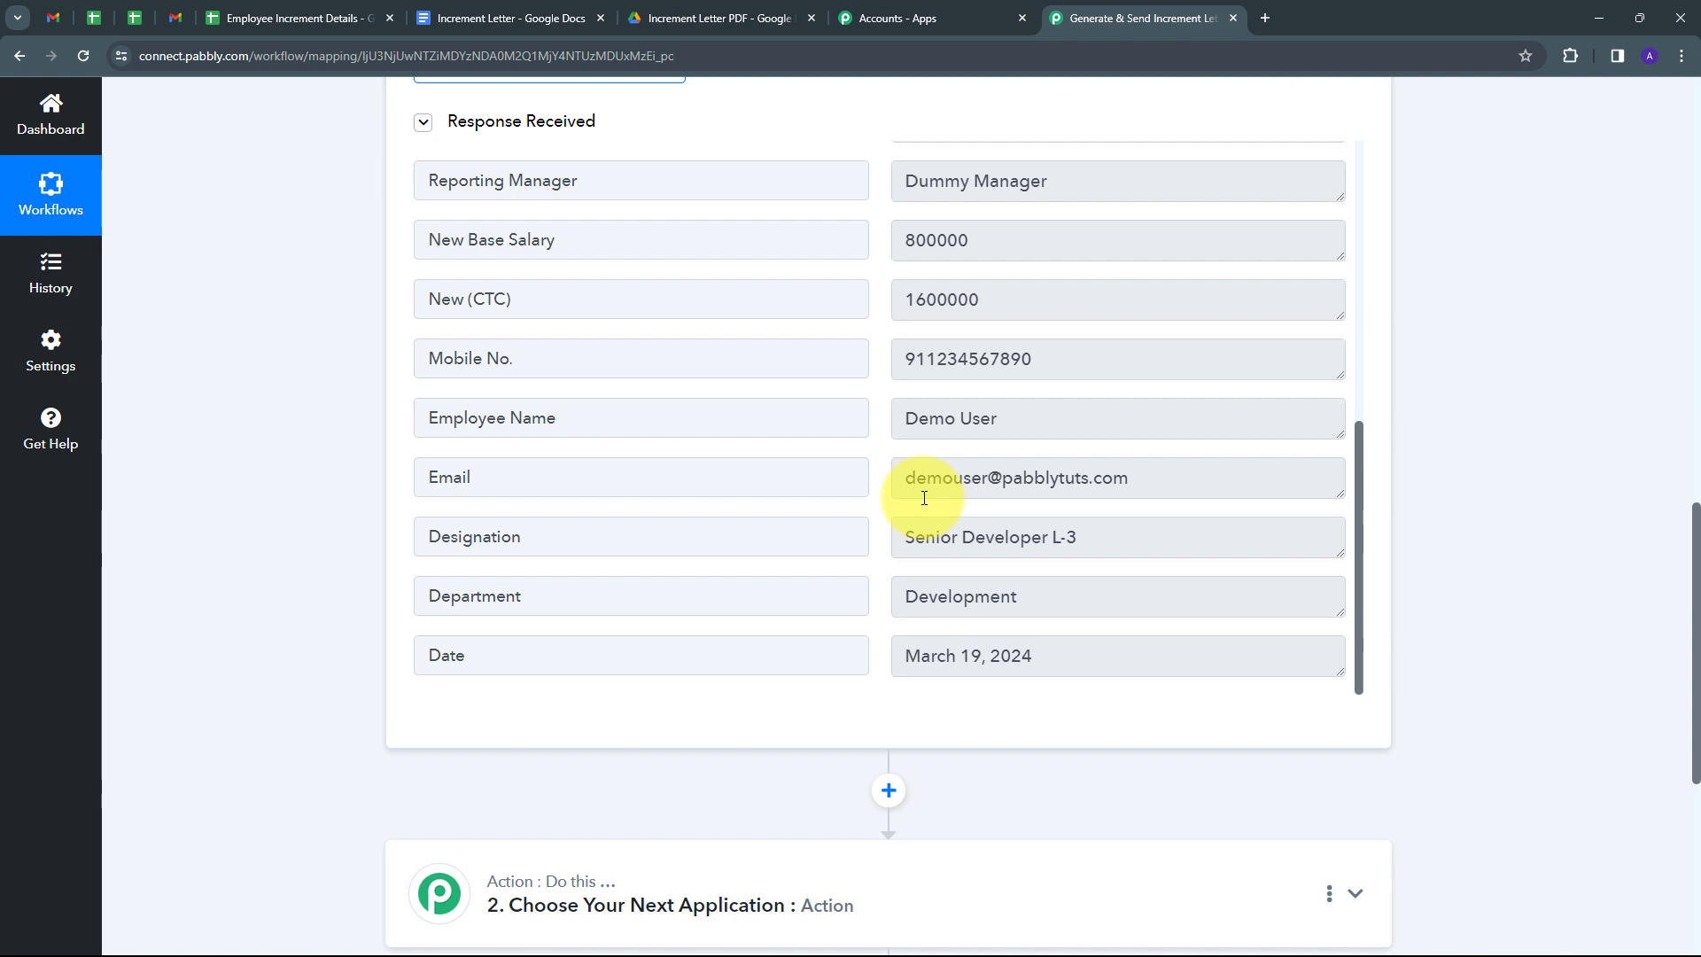
{"action": "scroll", "coordinate": [1506, 346], "scroll_direction": "down", "scroll_amount": 4}
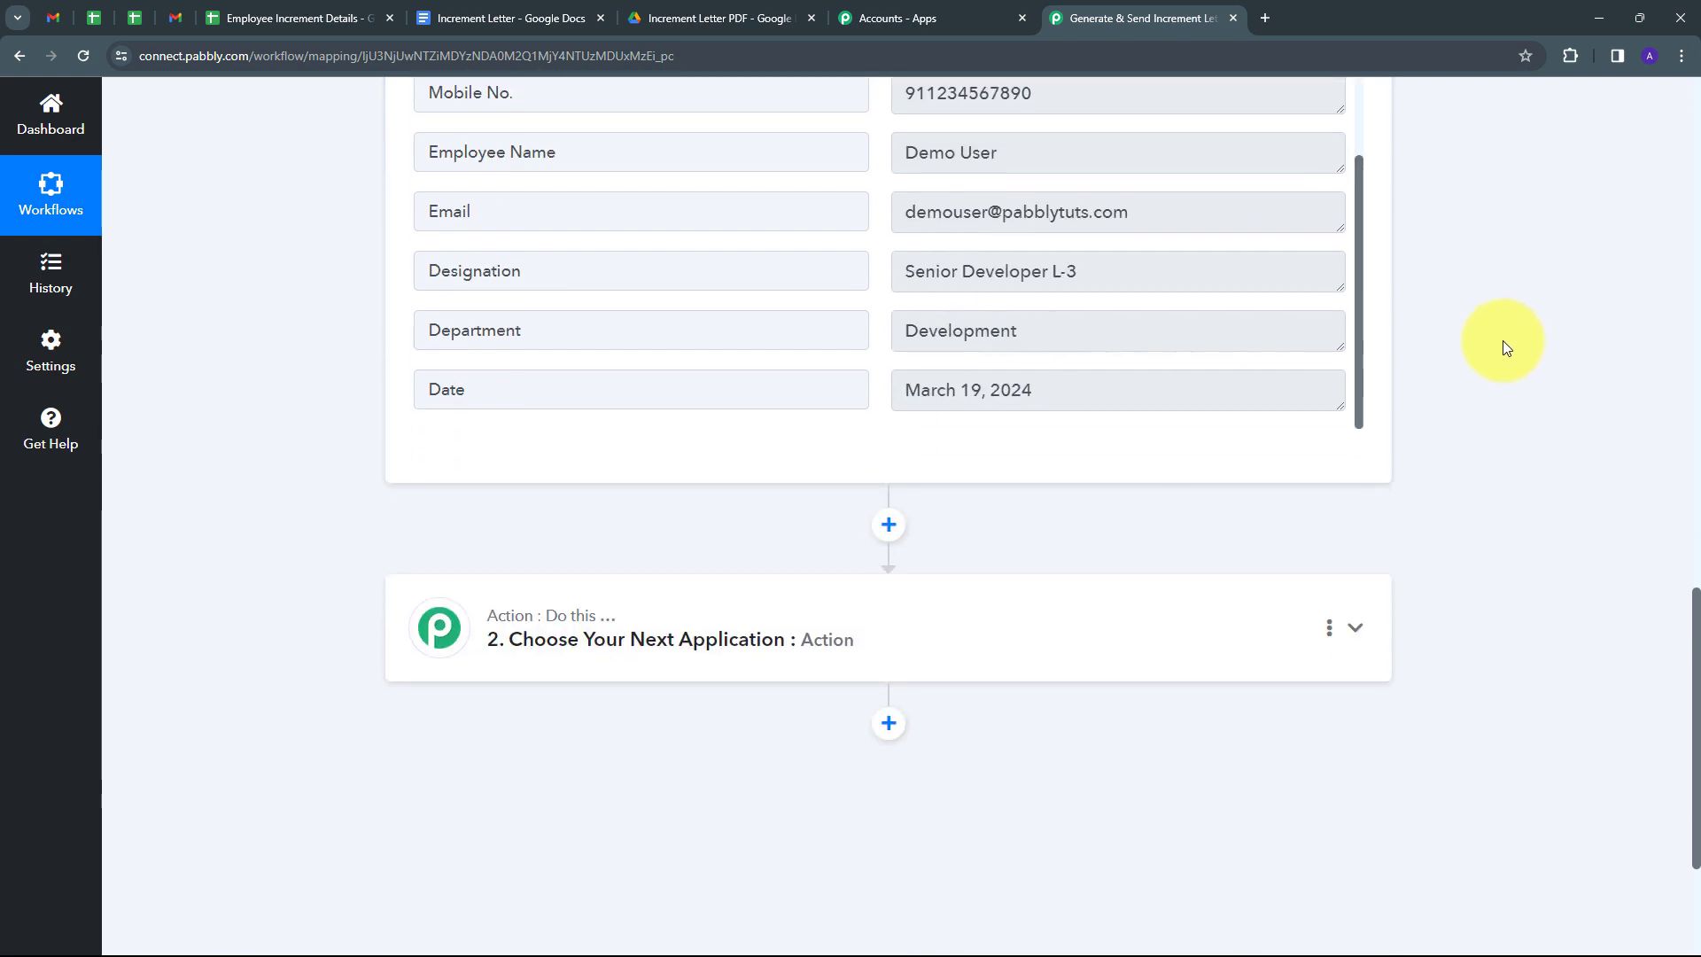
Set step 2 to the Google Docs 'Create Document from Template' action.
{"action": "left_click", "coordinate": [933, 534]}
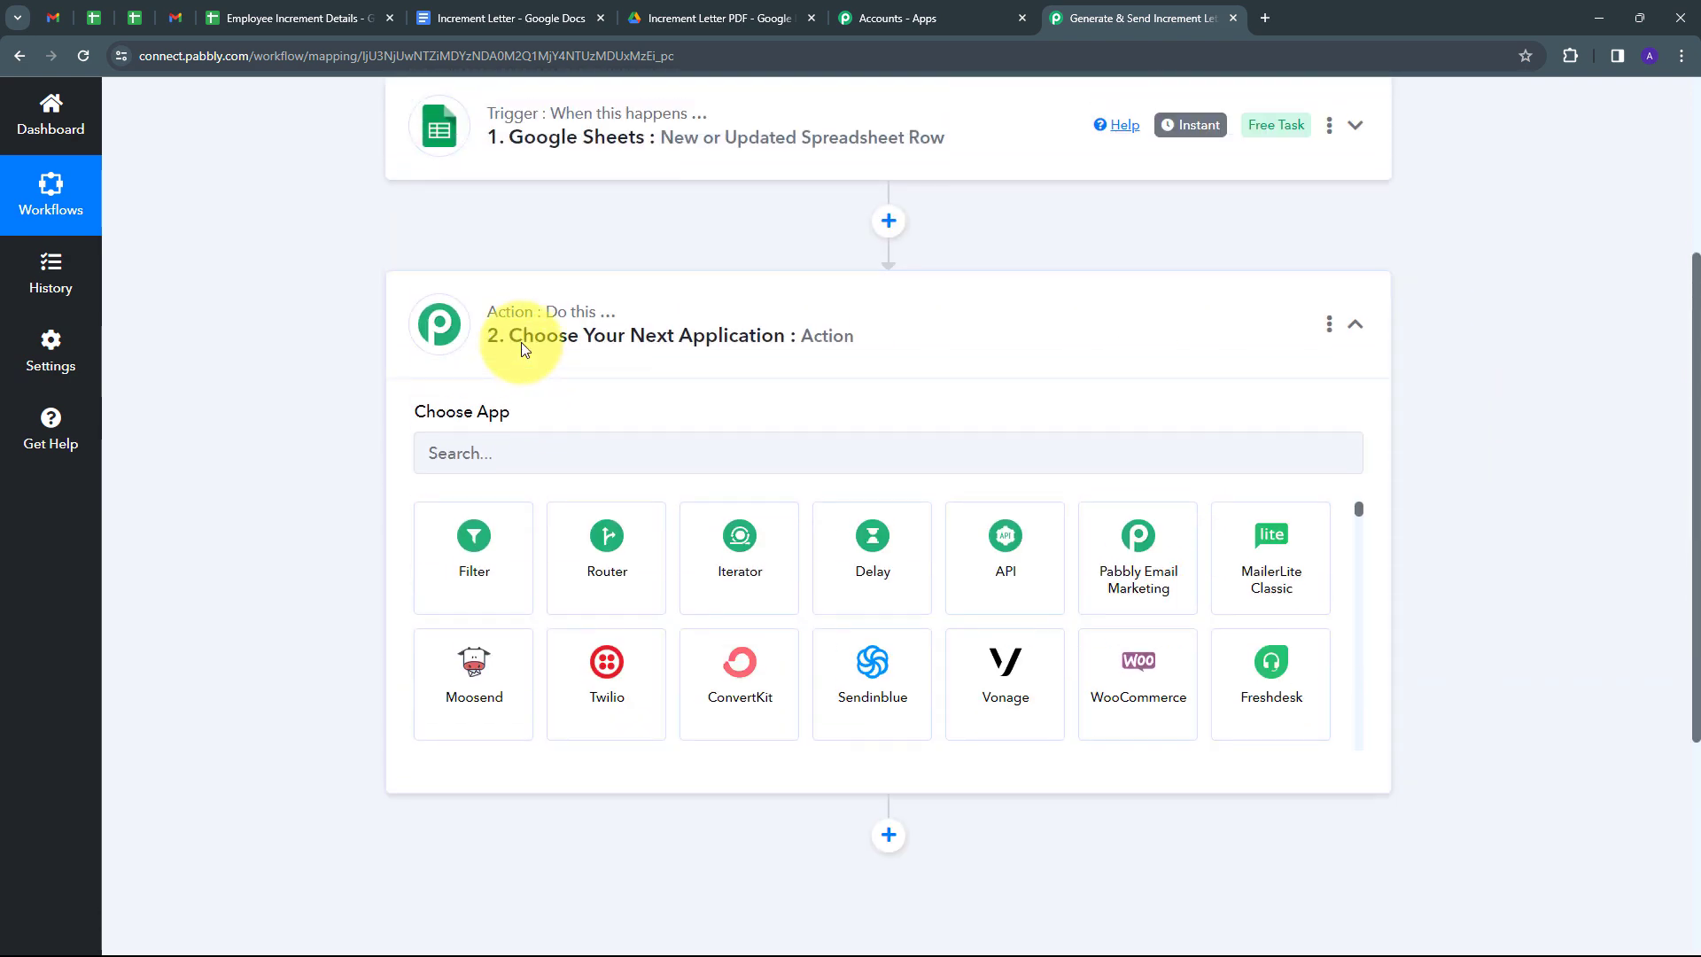
{"action": "left_click", "coordinate": [523, 474]}
{"action": "type", "text": "Google docs"}
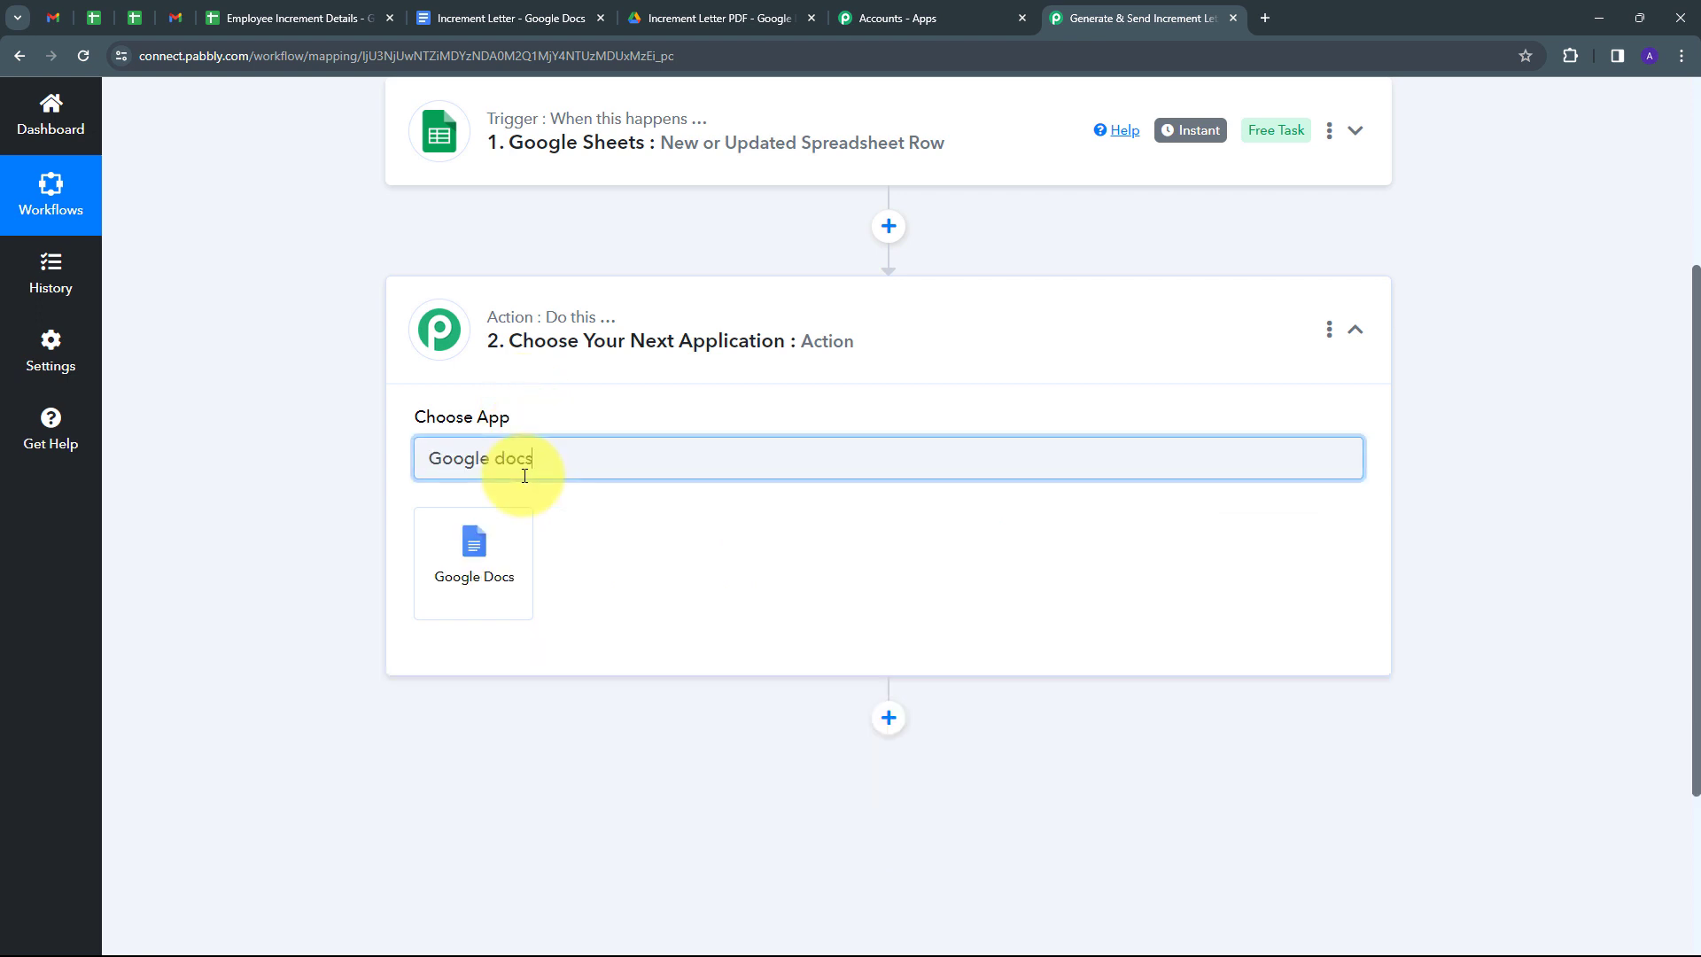
{"action": "left_click", "coordinate": [494, 552]}
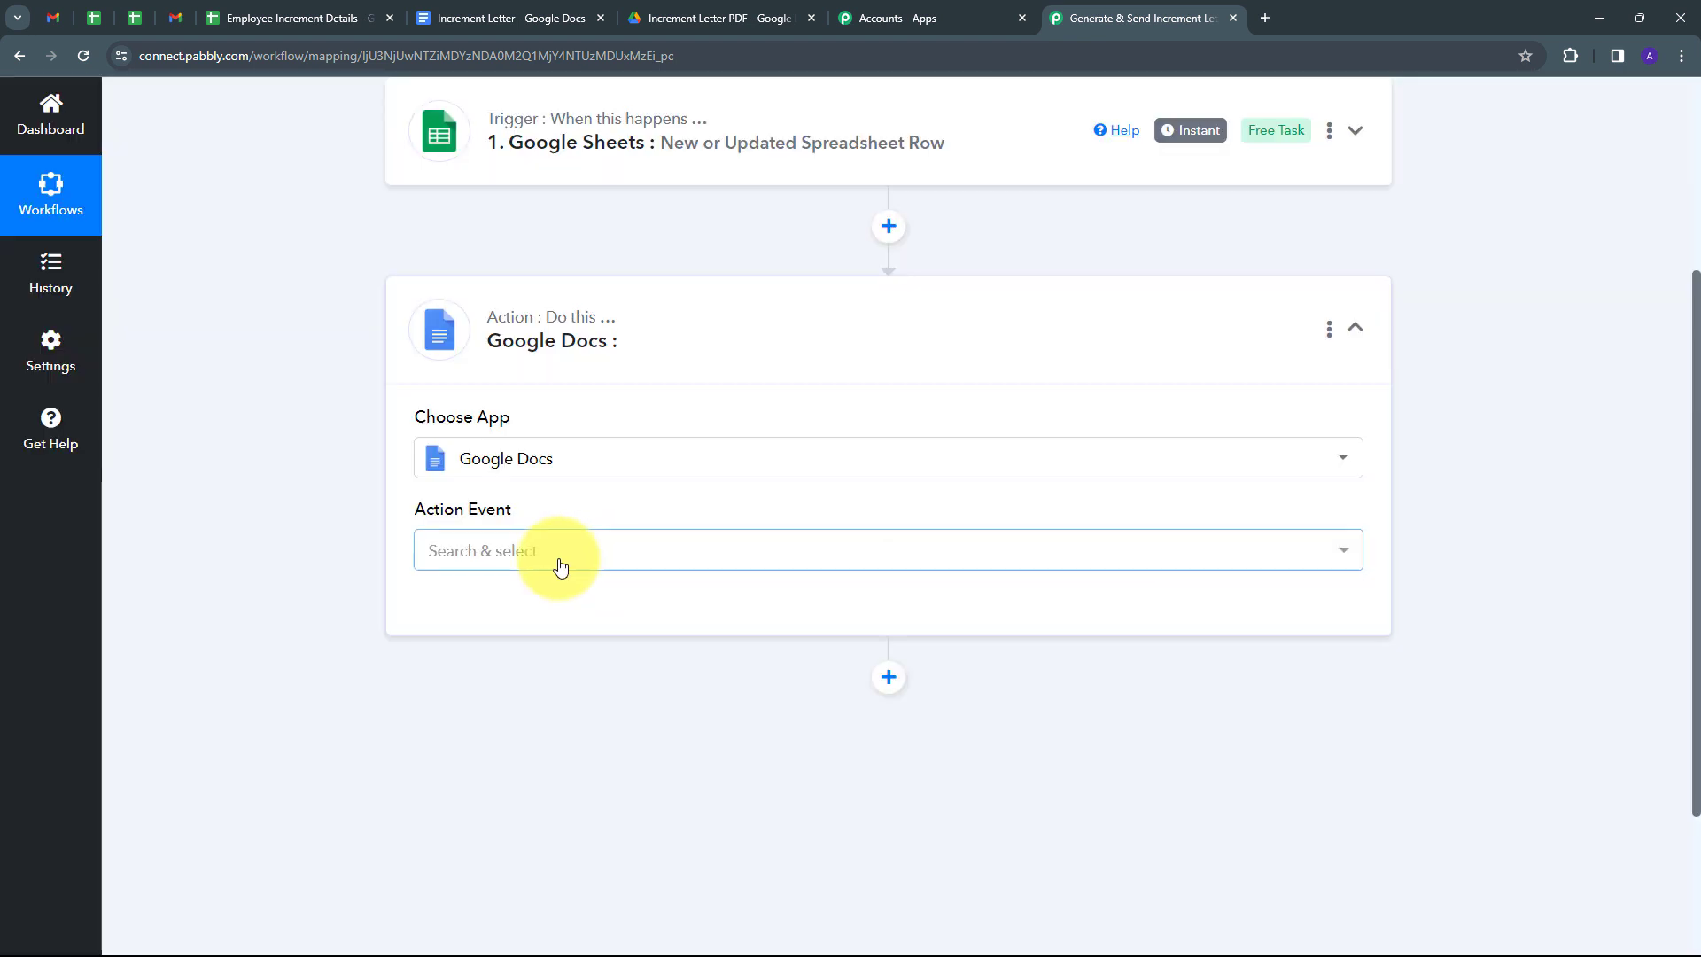
{"action": "left_click", "coordinate": [668, 550]}
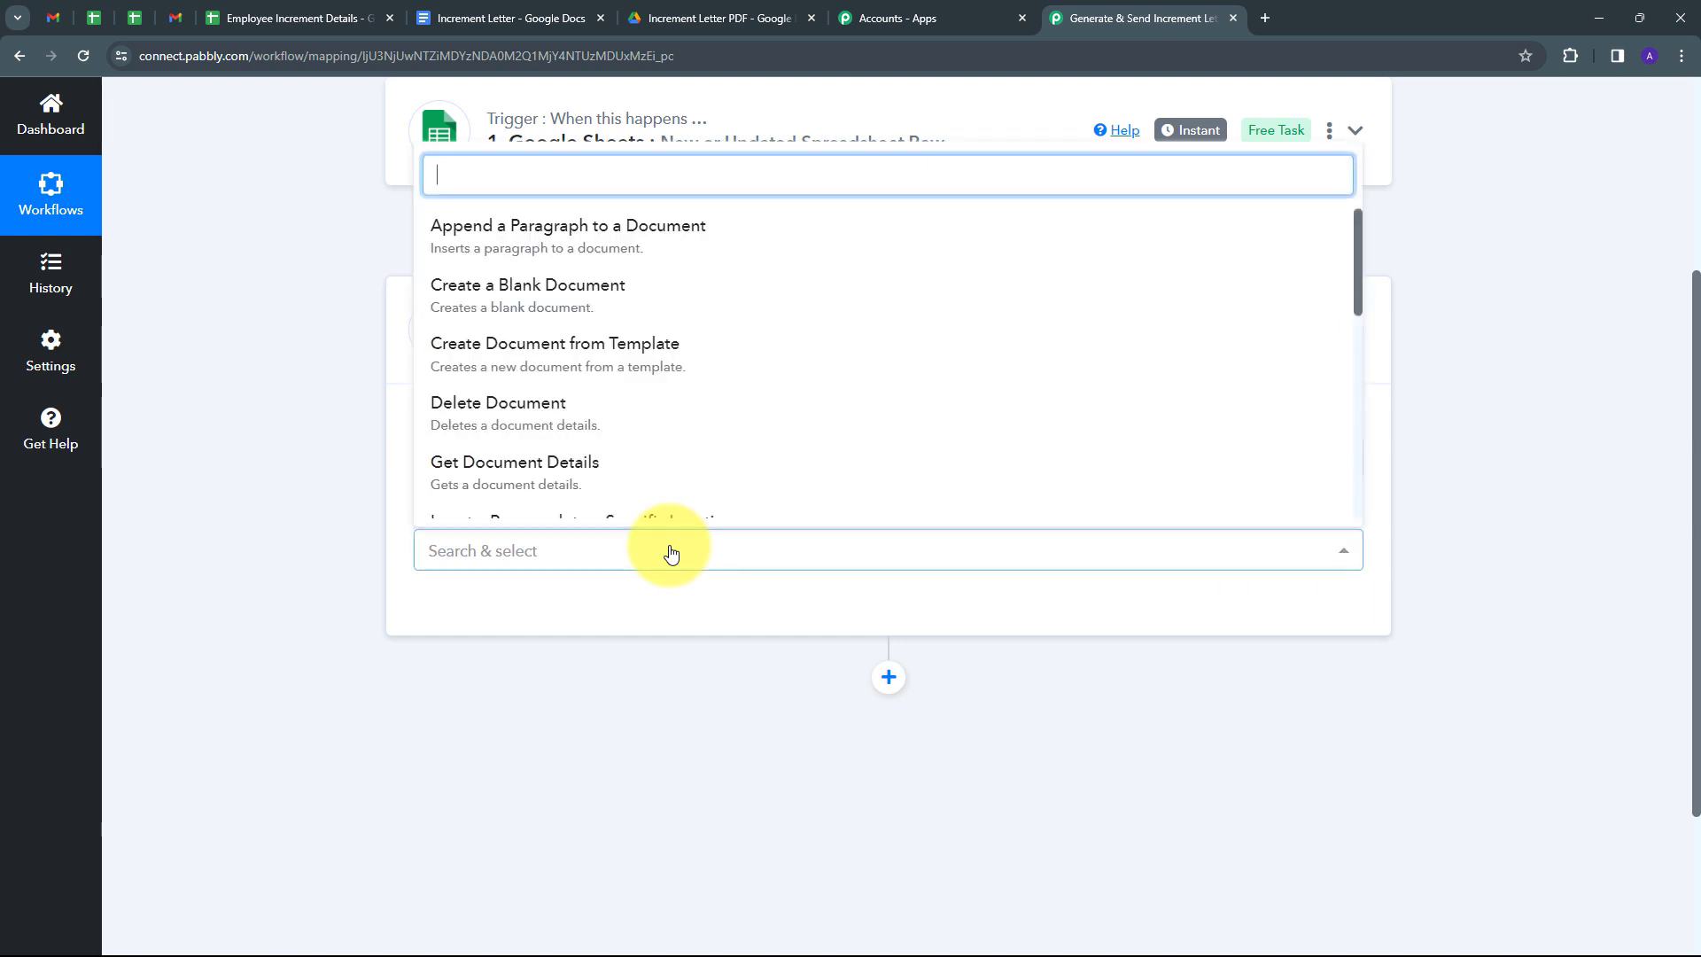
{"action": "left_click", "coordinate": [594, 363]}
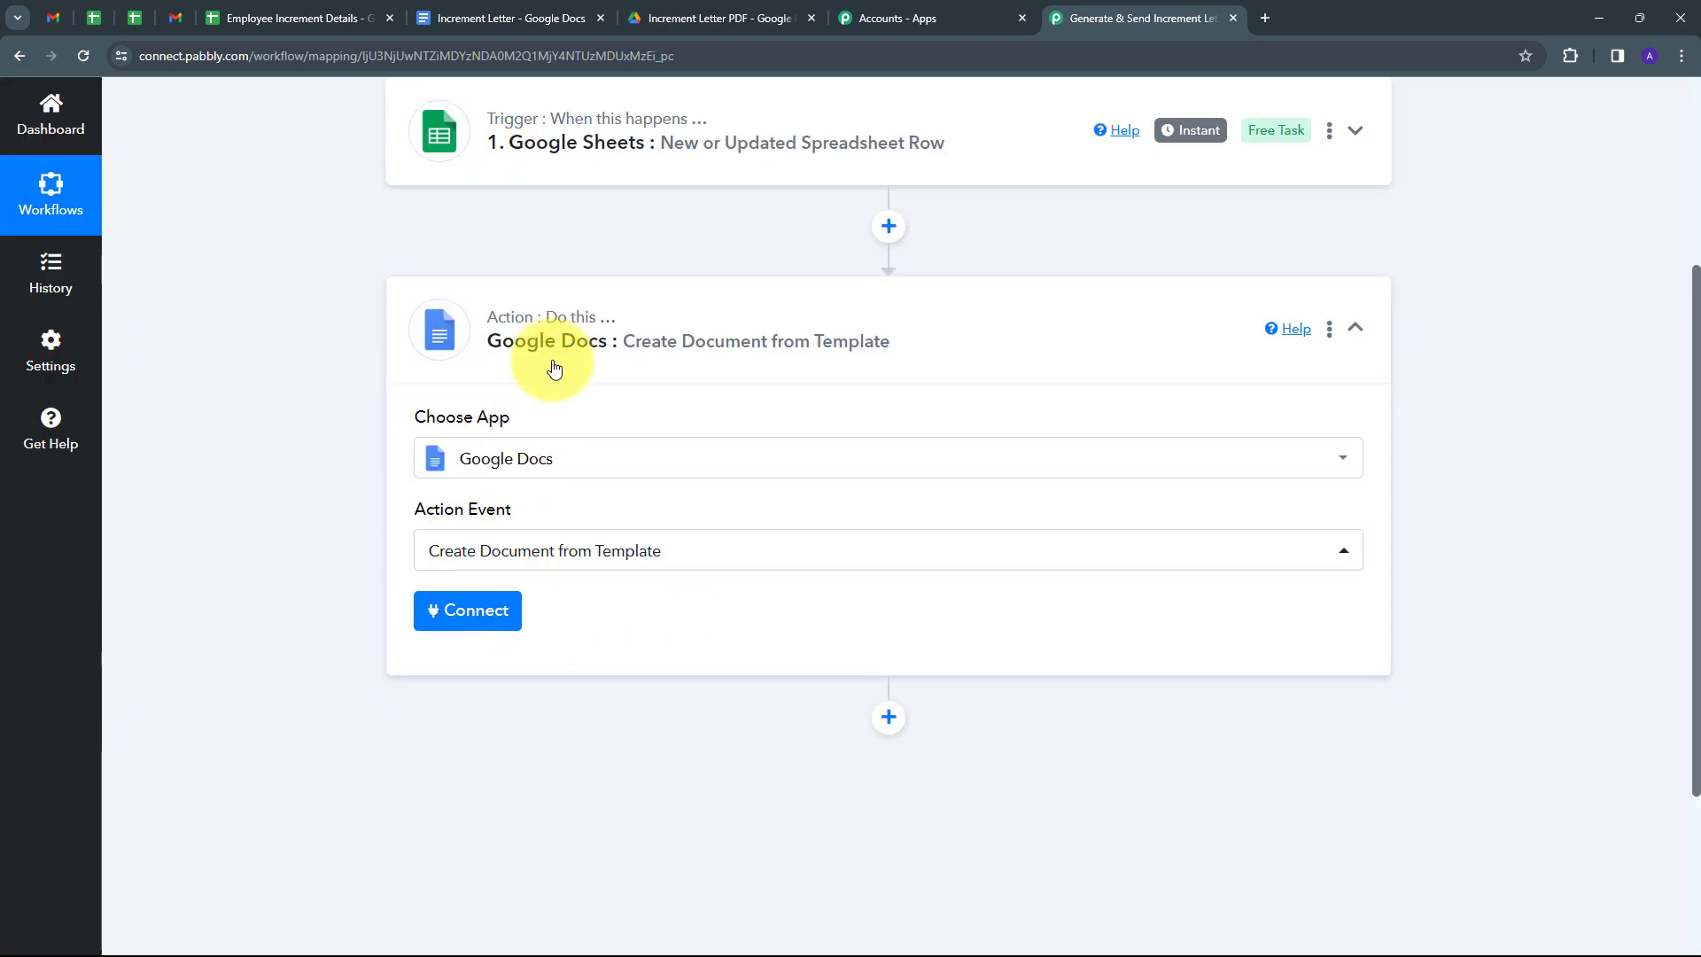
Add a new Google Docs connection by signing in with Google.
{"action": "left_click", "coordinate": [446, 622]}
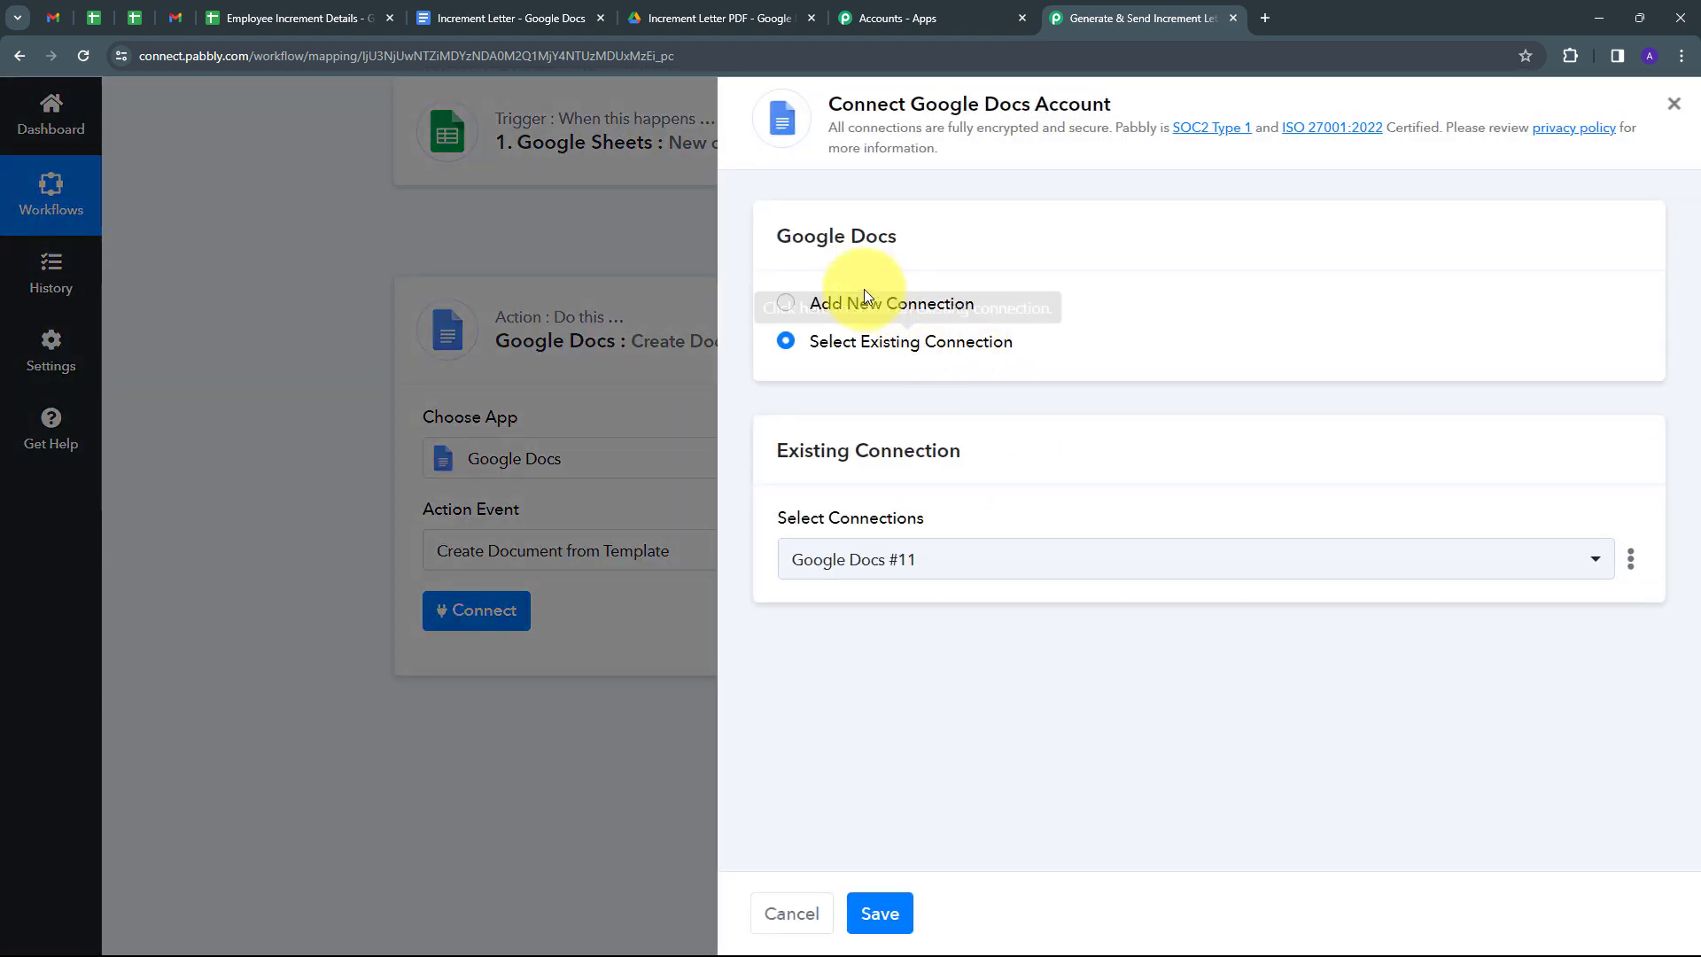
{"action": "left_click", "coordinate": [846, 303]}
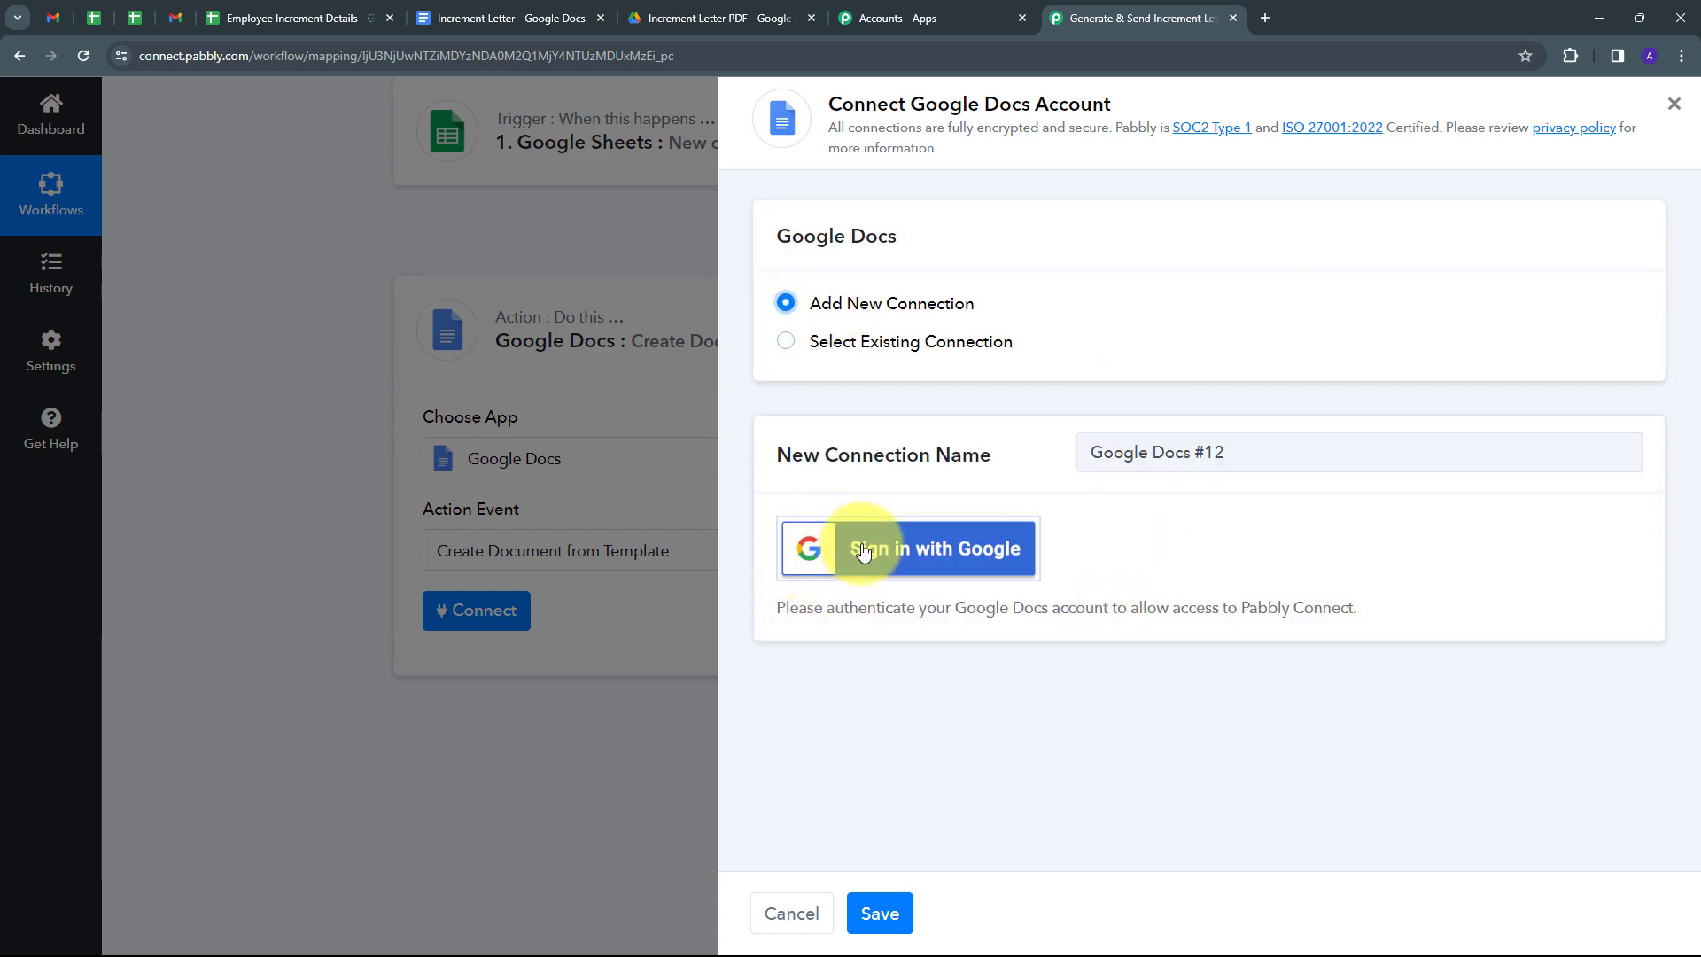
{"action": "left_click", "coordinate": [892, 557]}
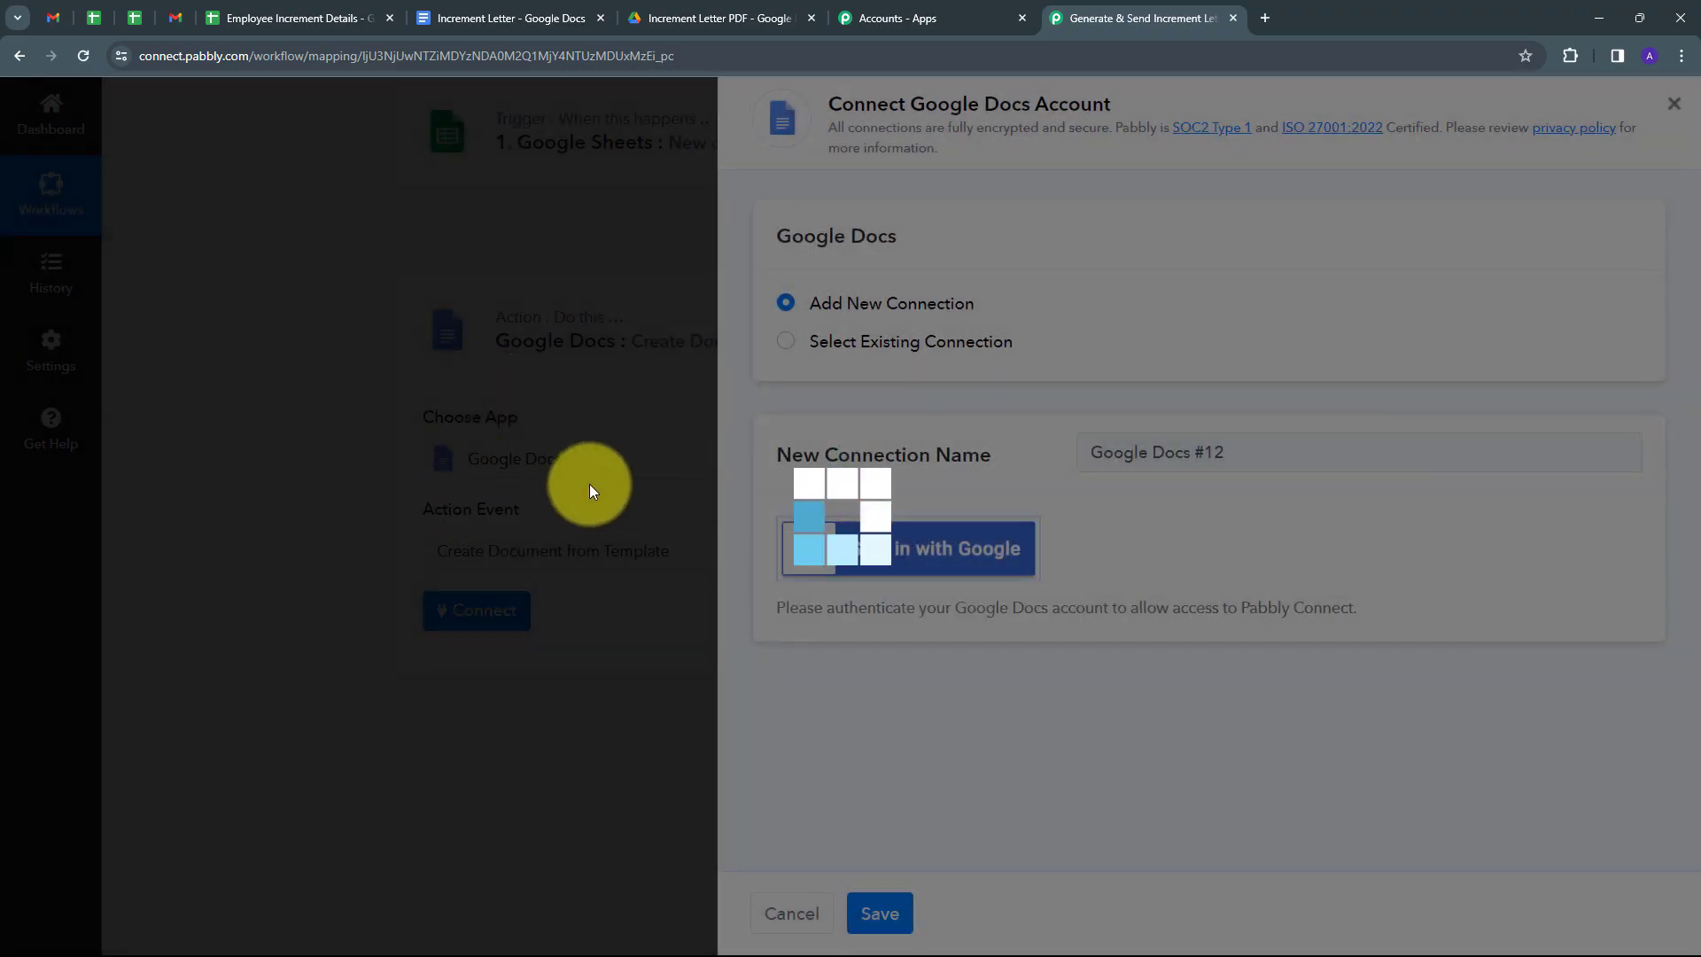
{"action": "scroll", "coordinate": [778, 448], "scroll_direction": "down", "scroll_amount": 3}
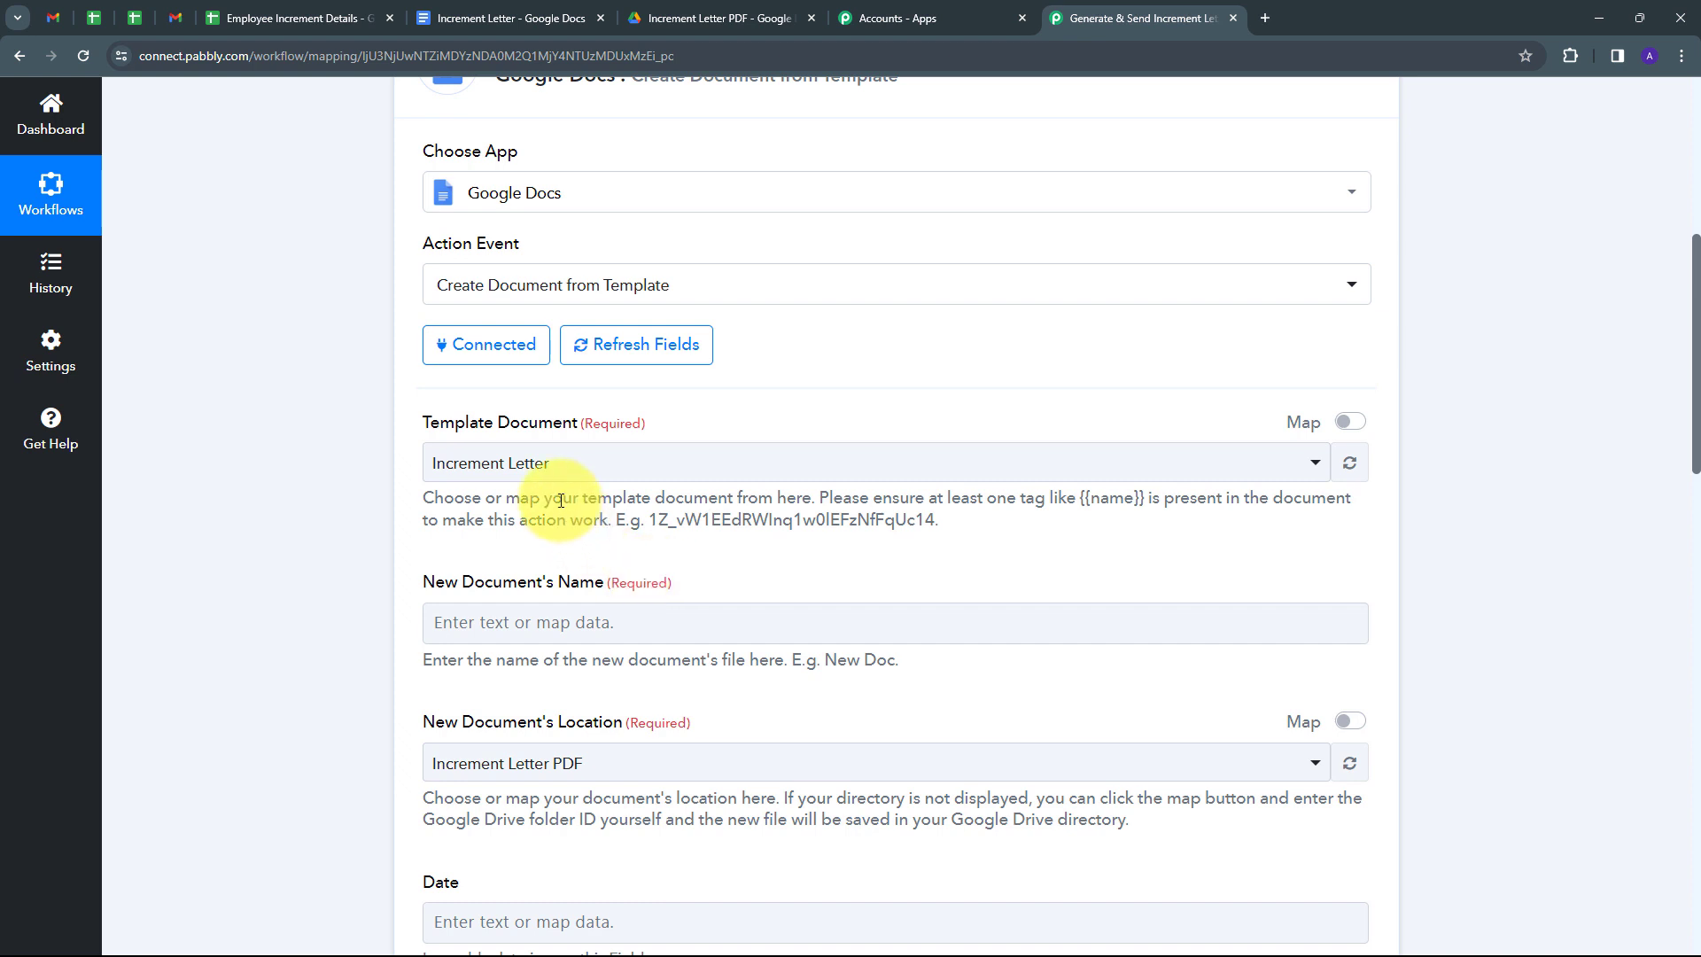
{"action": "left_click", "coordinate": [512, 18]}
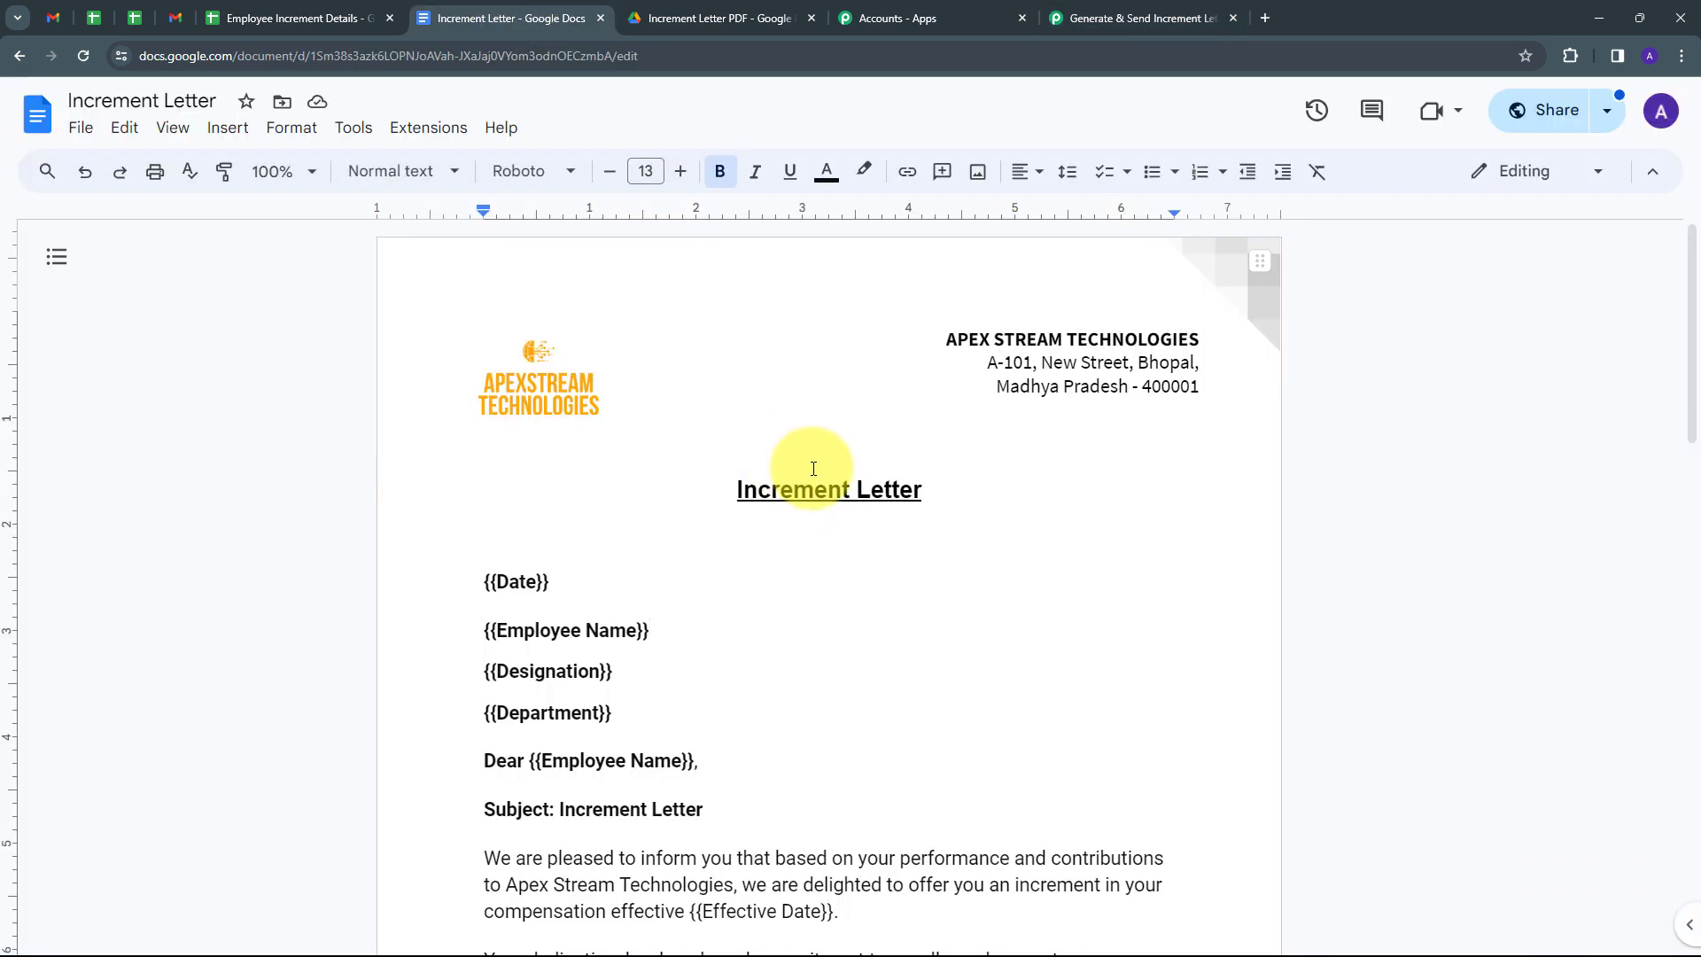
Scroll through the Increment Letter template's placeholders, then go back to the Pabbly workflow.
{"action": "scroll", "coordinate": [999, 429], "scroll_direction": "down", "scroll_amount": 6}
{"action": "scroll", "coordinate": [994, 426], "scroll_direction": "up", "scroll_amount": 6}
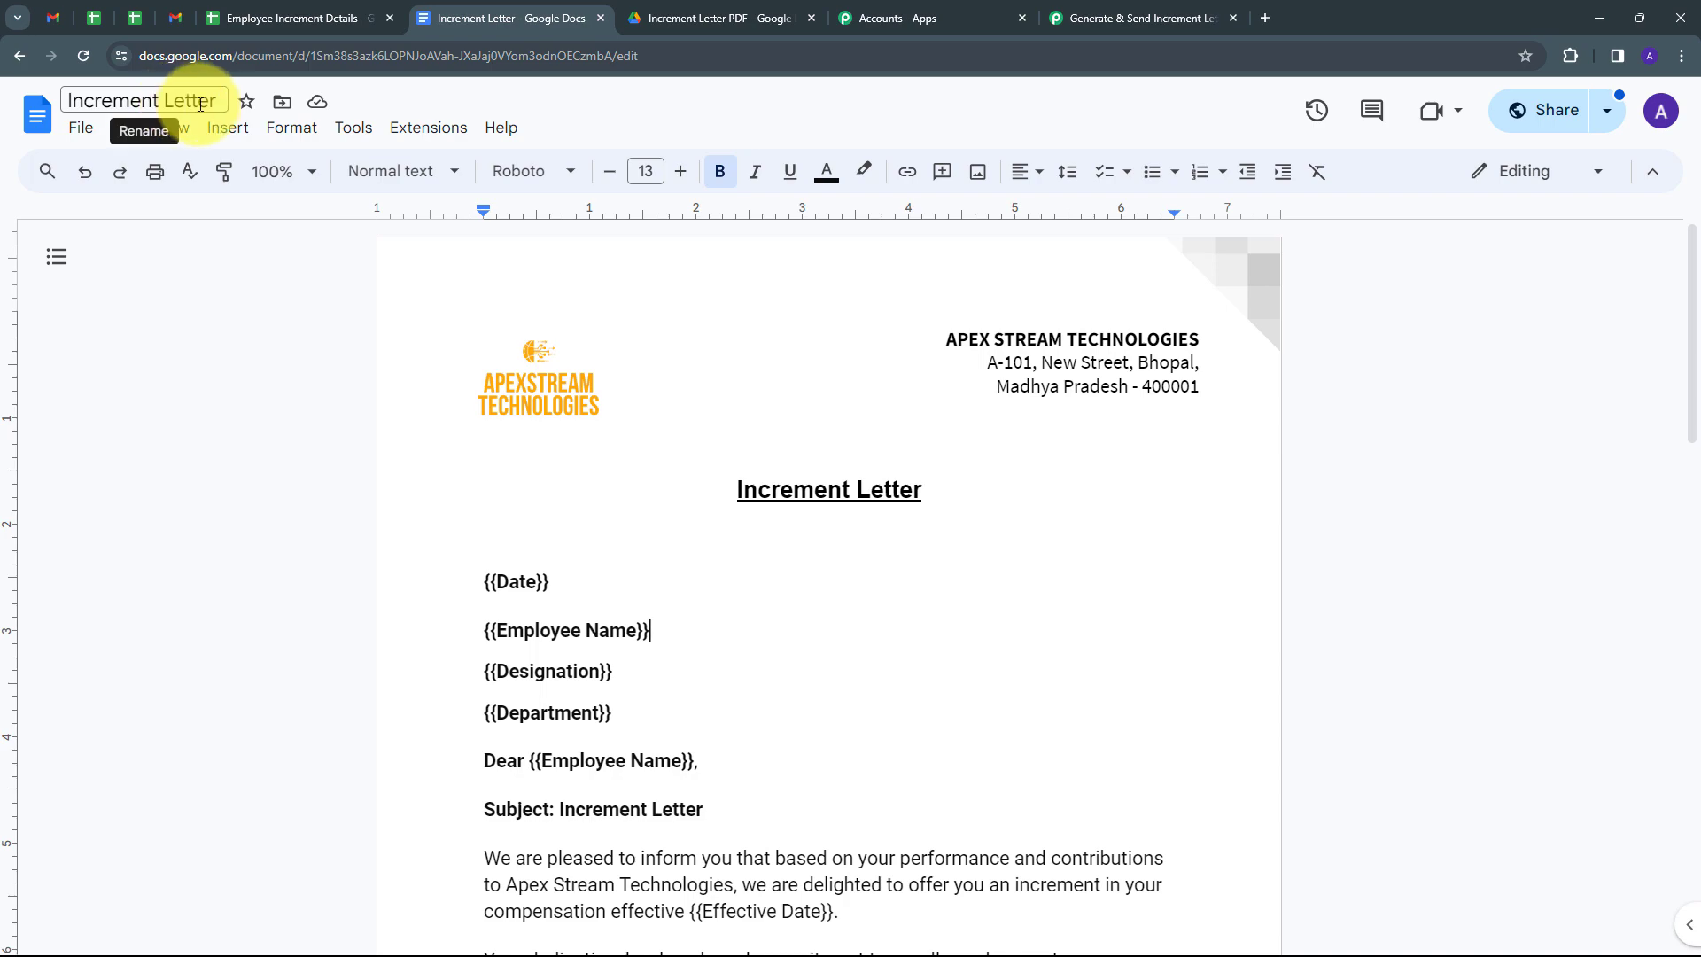
{"action": "scroll", "coordinate": [816, 453], "scroll_direction": "down", "scroll_amount": 2}
{"action": "scroll", "coordinate": [817, 452], "scroll_direction": "down", "scroll_amount": 12}
{"action": "scroll", "coordinate": [816, 453], "scroll_direction": "up", "scroll_amount": 14}
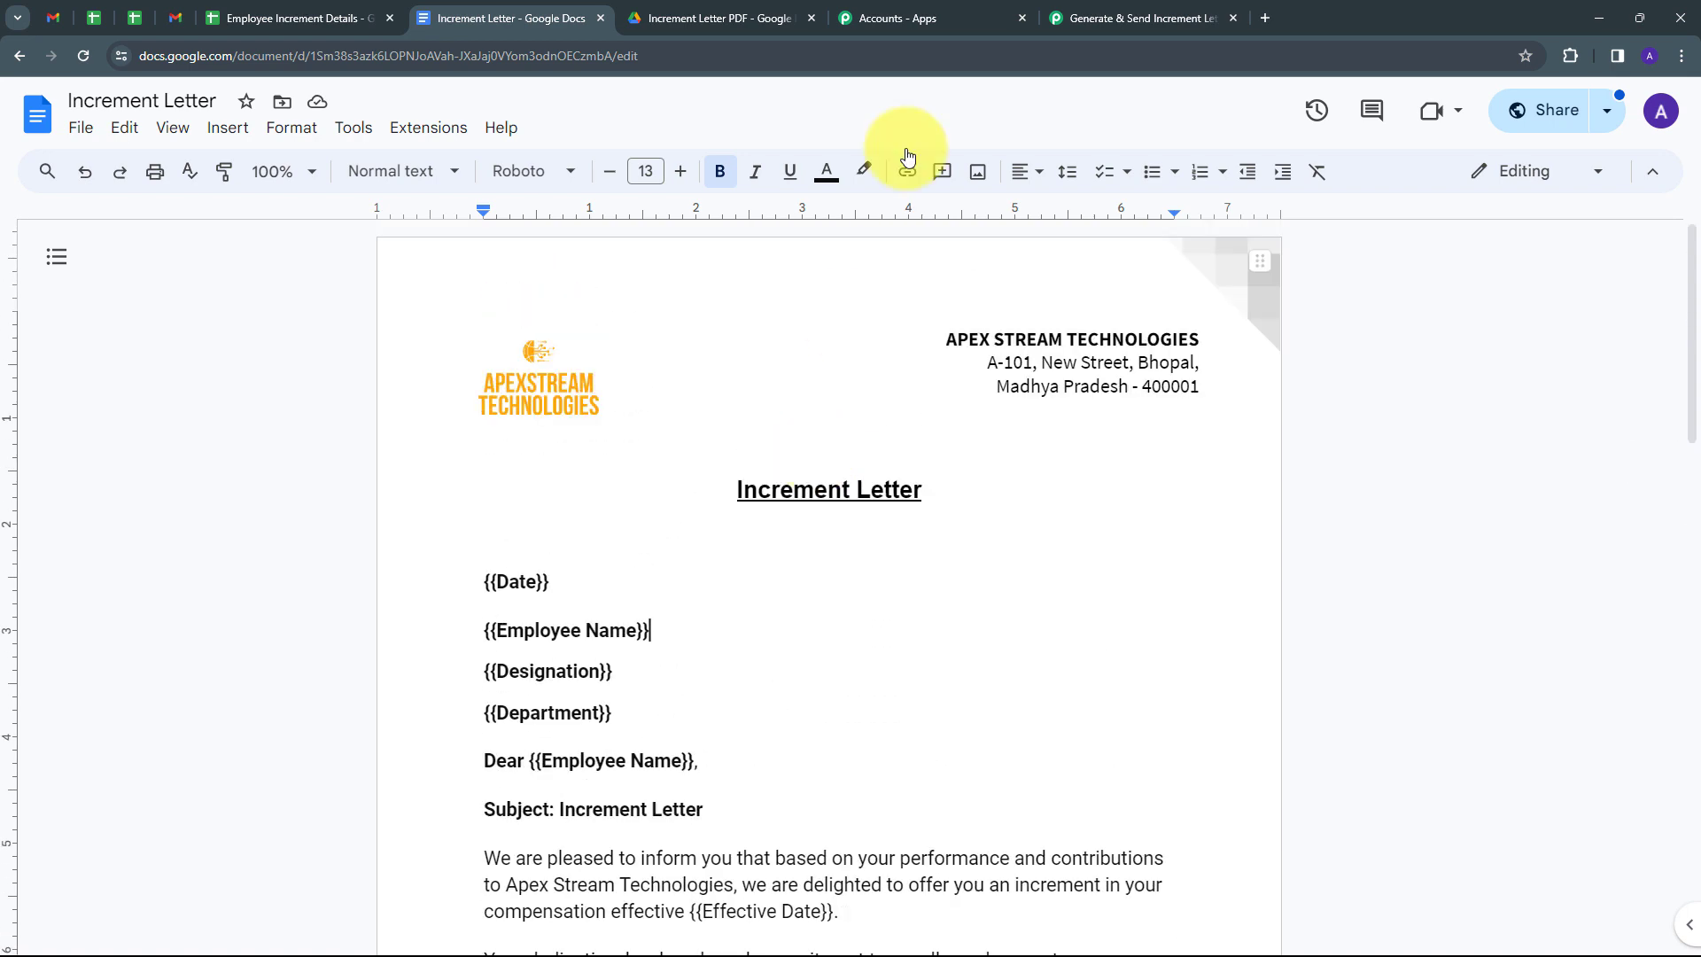
{"action": "left_click", "coordinate": [1076, 18]}
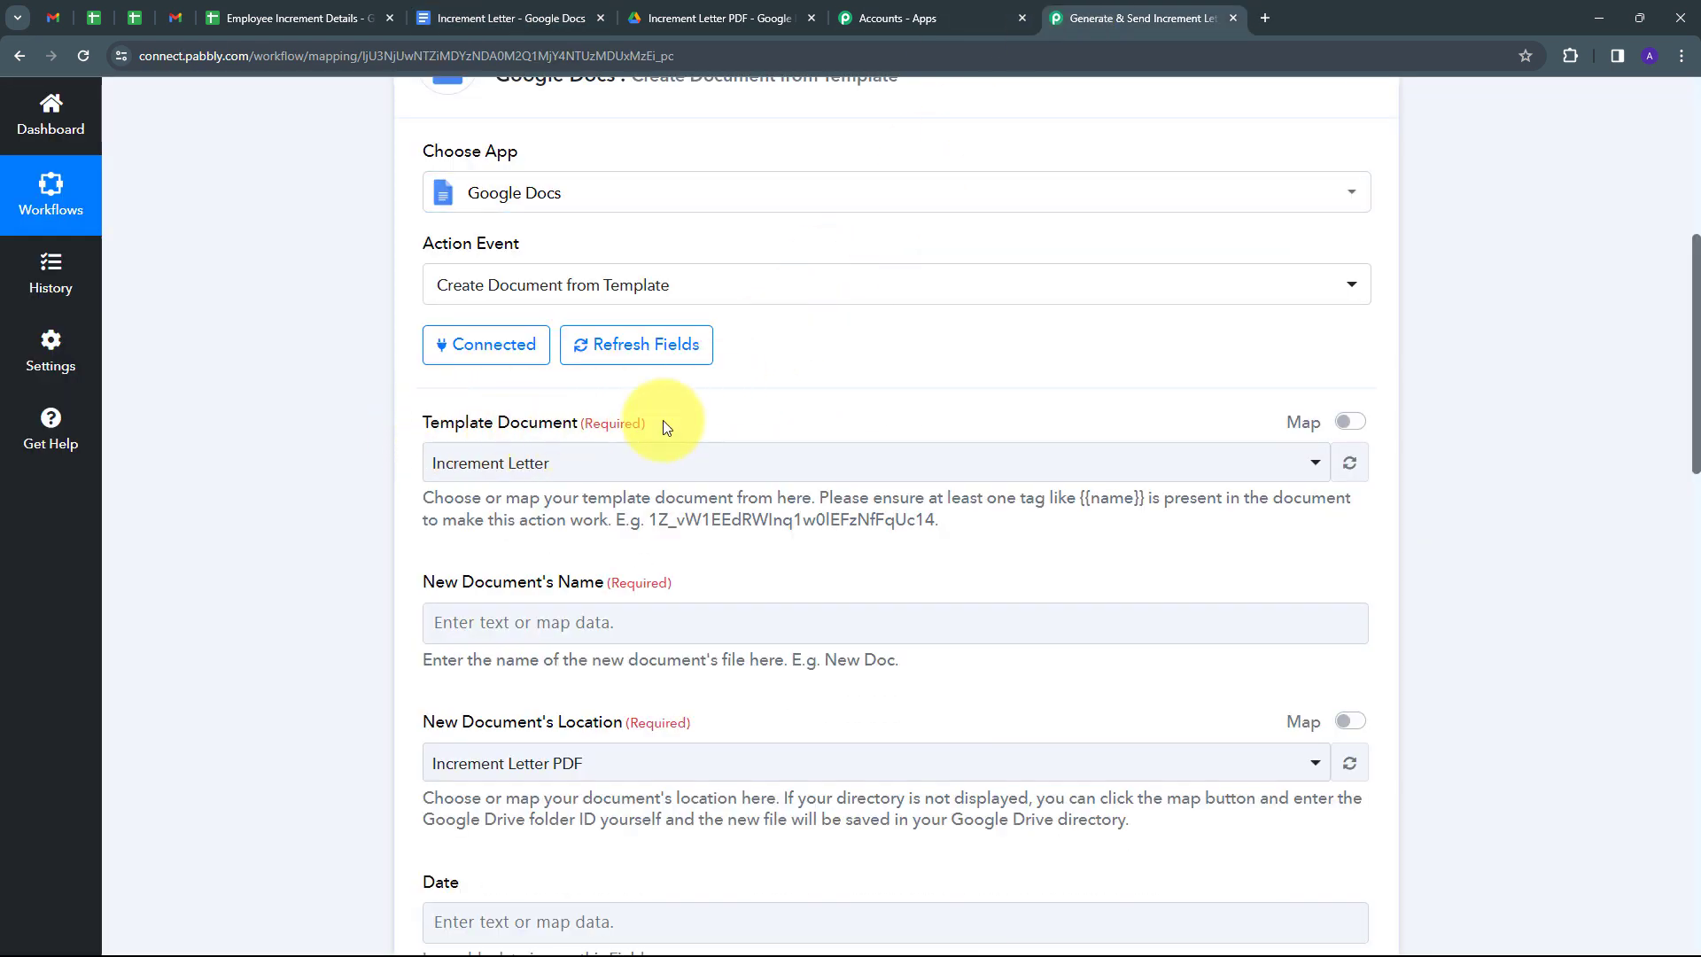
Select Increment Letter in the Template Document dropdown.
{"action": "left_click", "coordinate": [937, 461]}
{"action": "scroll", "coordinate": [553, 627], "scroll_direction": "down", "scroll_amount": 2}
{"action": "scroll", "coordinate": [570, 665], "scroll_direction": "up", "scroll_amount": 2}
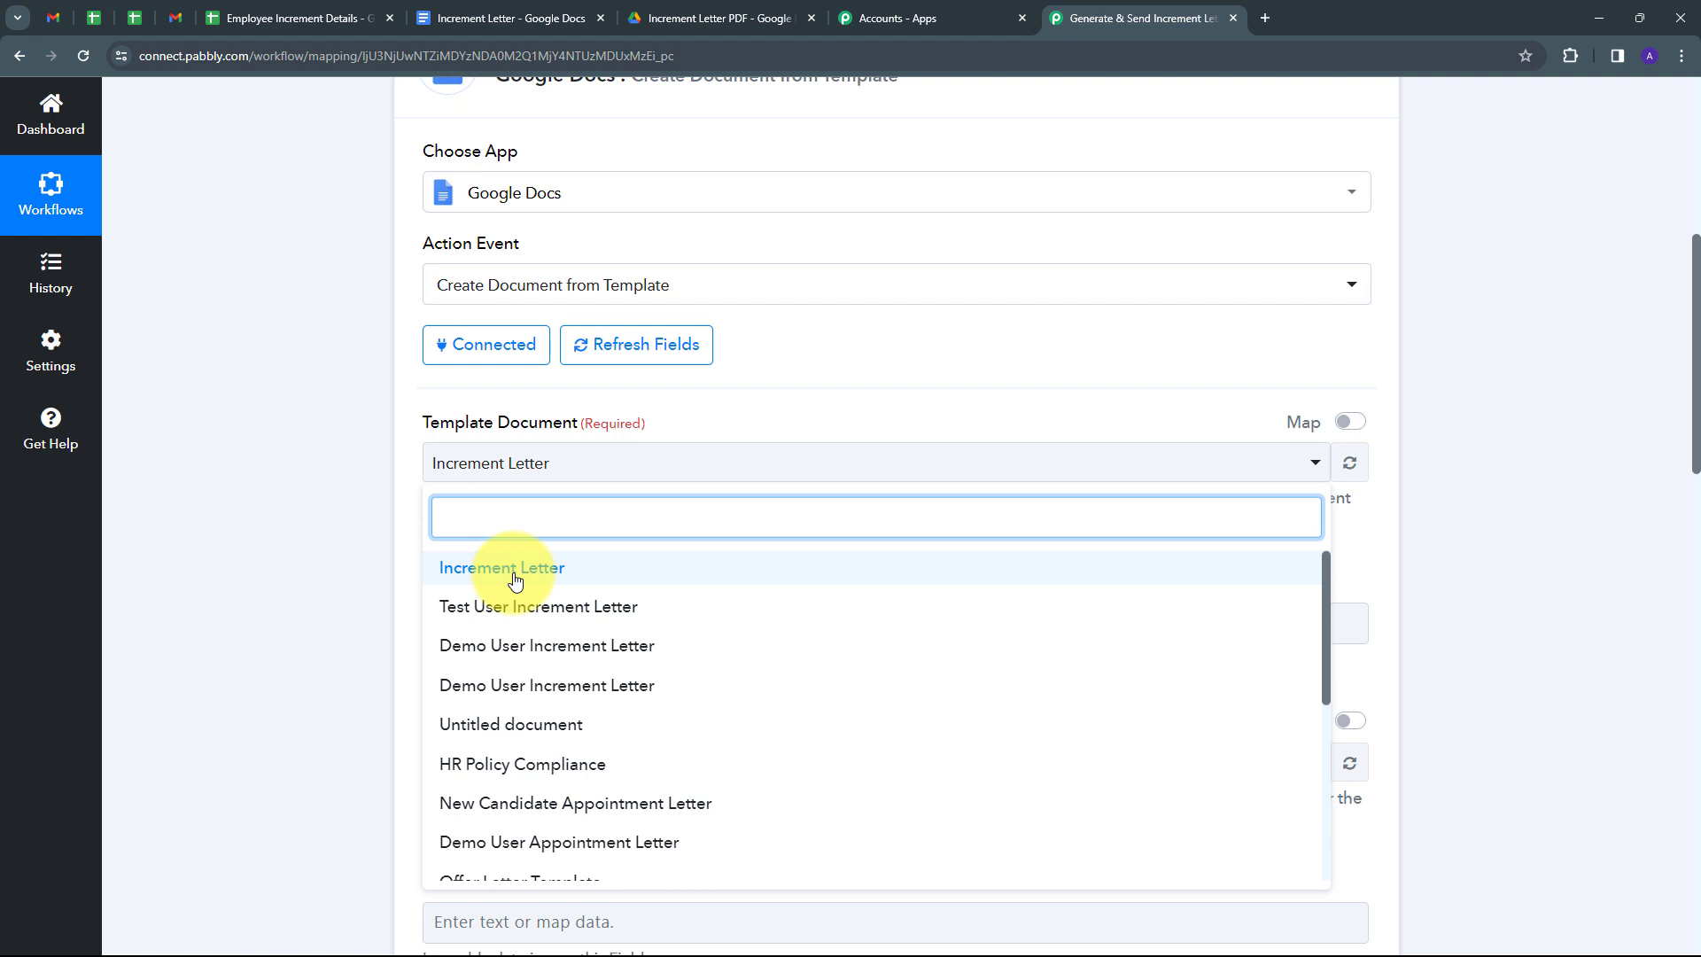
{"action": "left_click", "coordinate": [516, 580]}
{"action": "scroll", "coordinate": [514, 540], "scroll_direction": "down", "scroll_amount": 2}
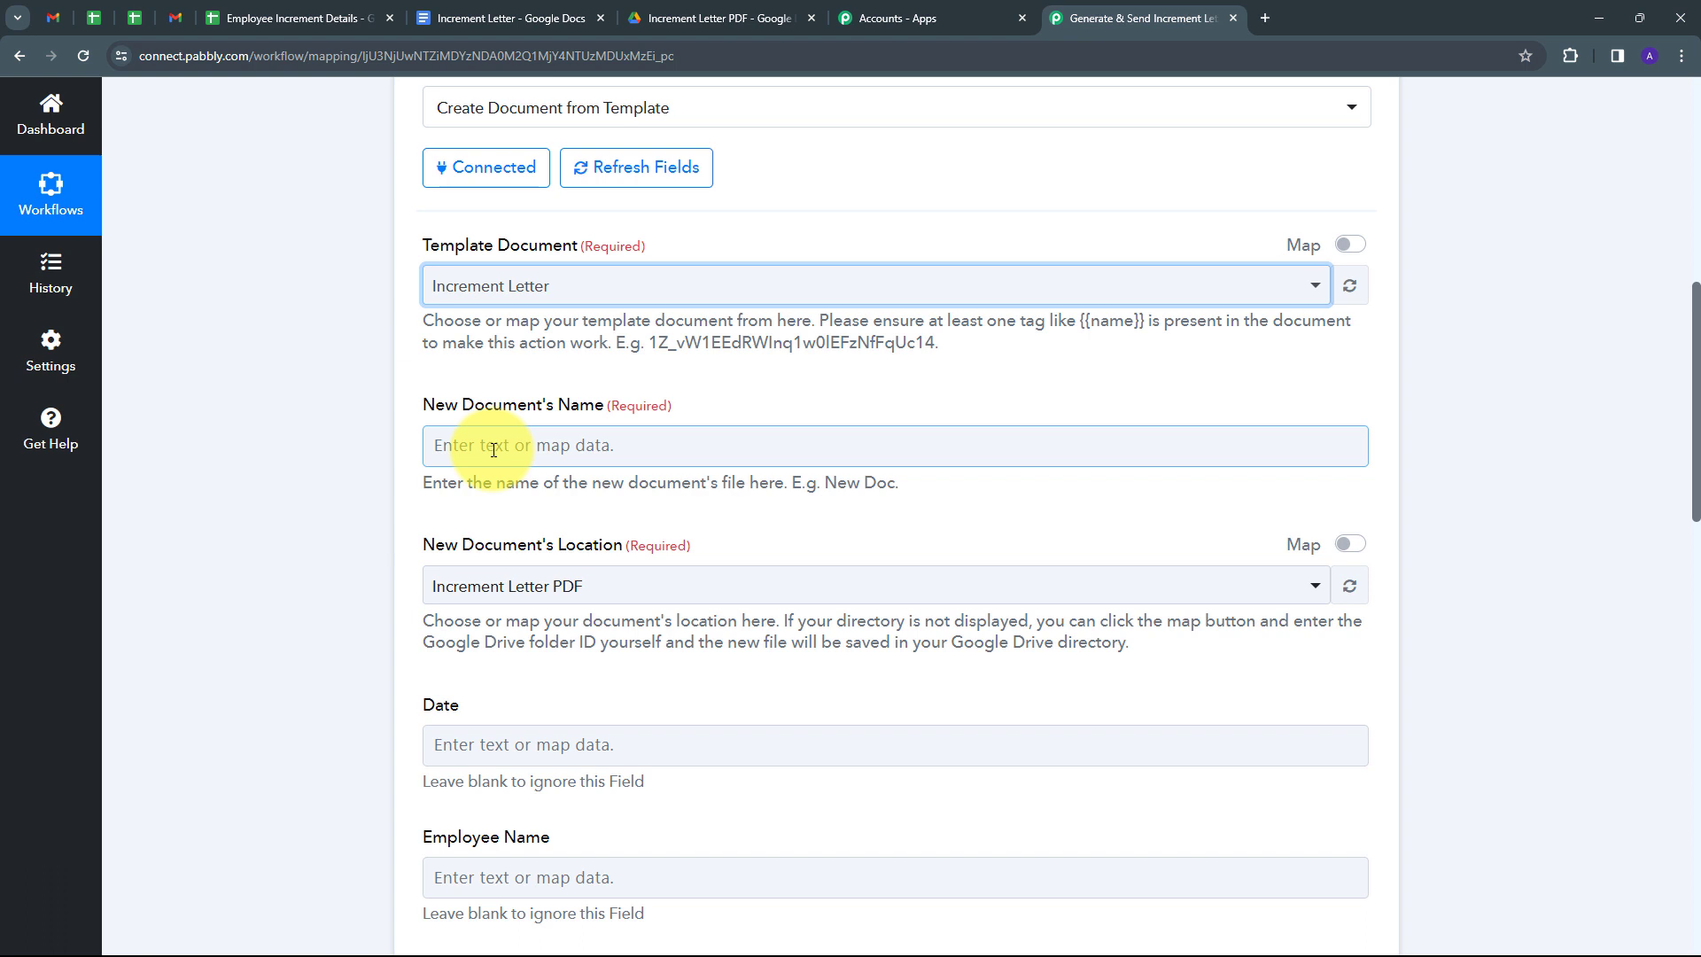
Set the new document's Name to the sheet's Employee Name followed by ' Increment Letter'.
{"action": "left_click", "coordinate": [502, 451]}
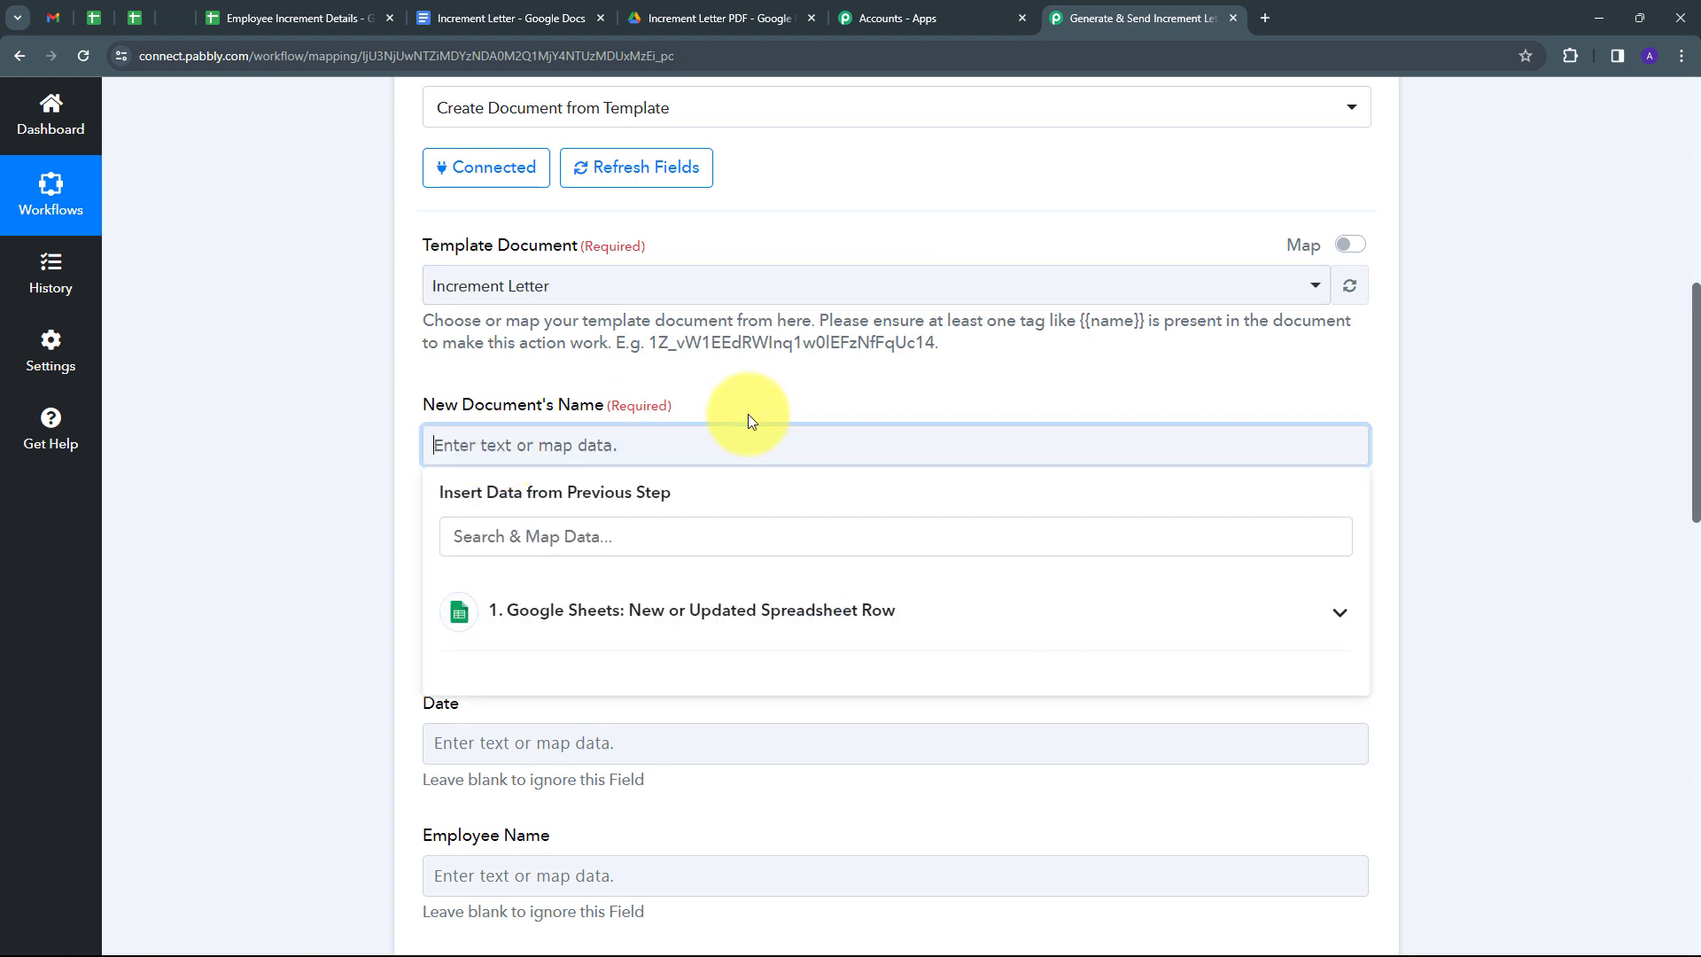
{"action": "left_click", "coordinate": [624, 624]}
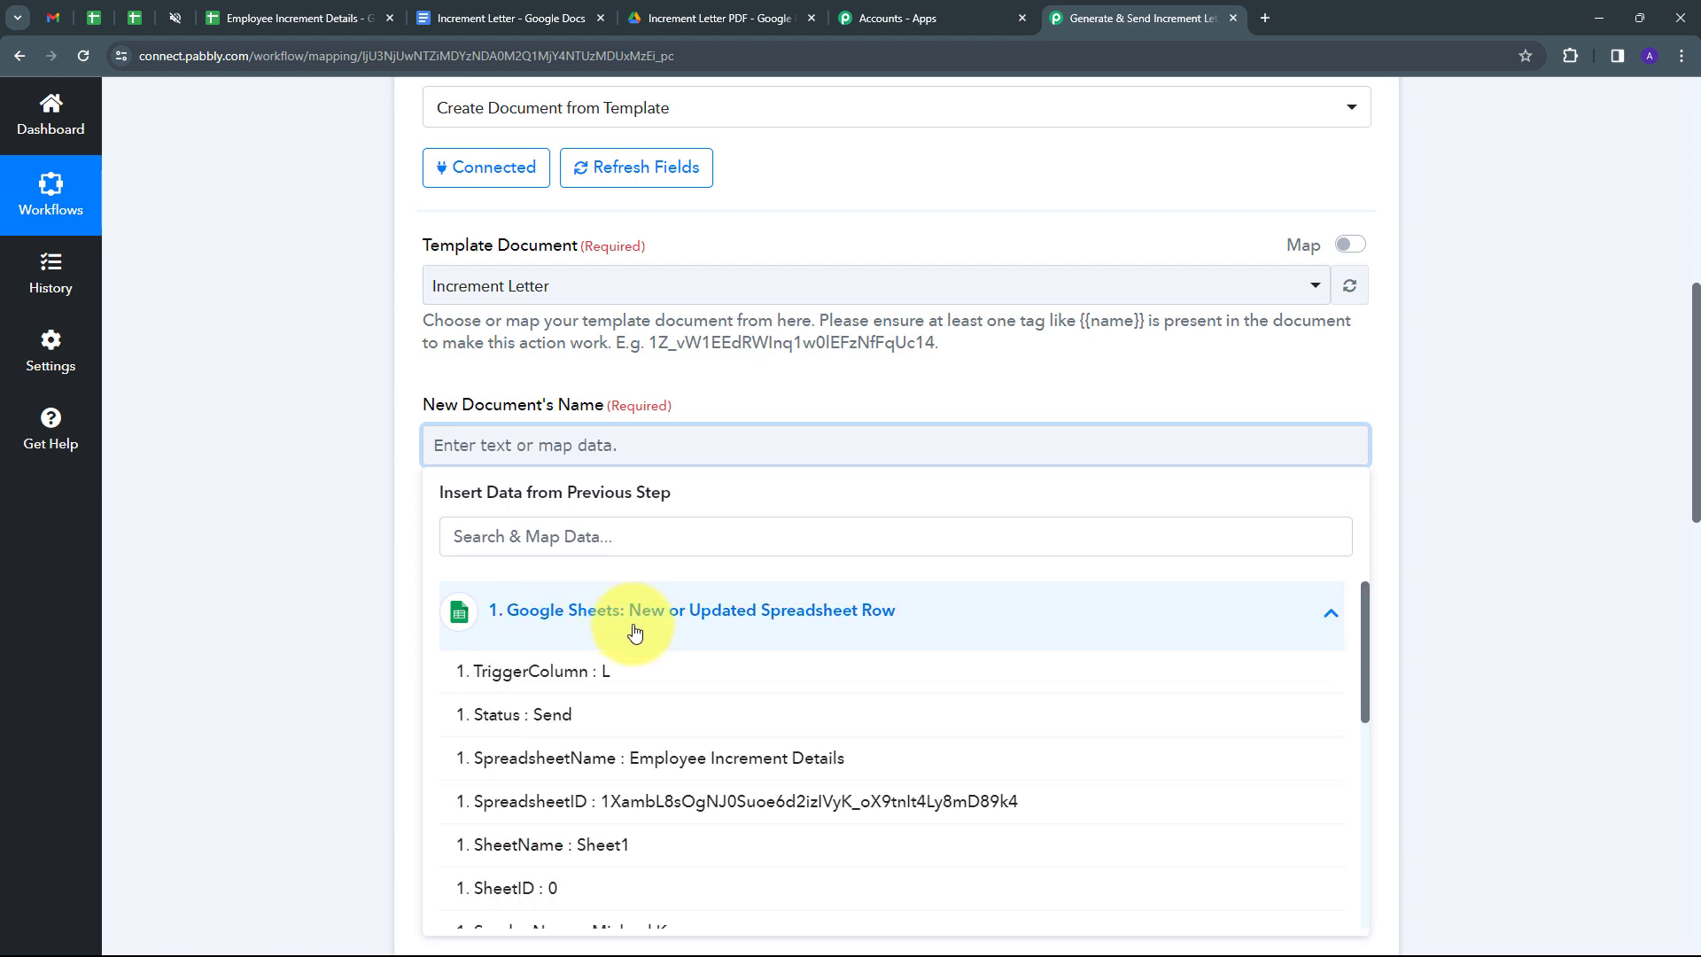
{"action": "scroll", "coordinate": [626, 630], "scroll_direction": "down", "scroll_amount": 5}
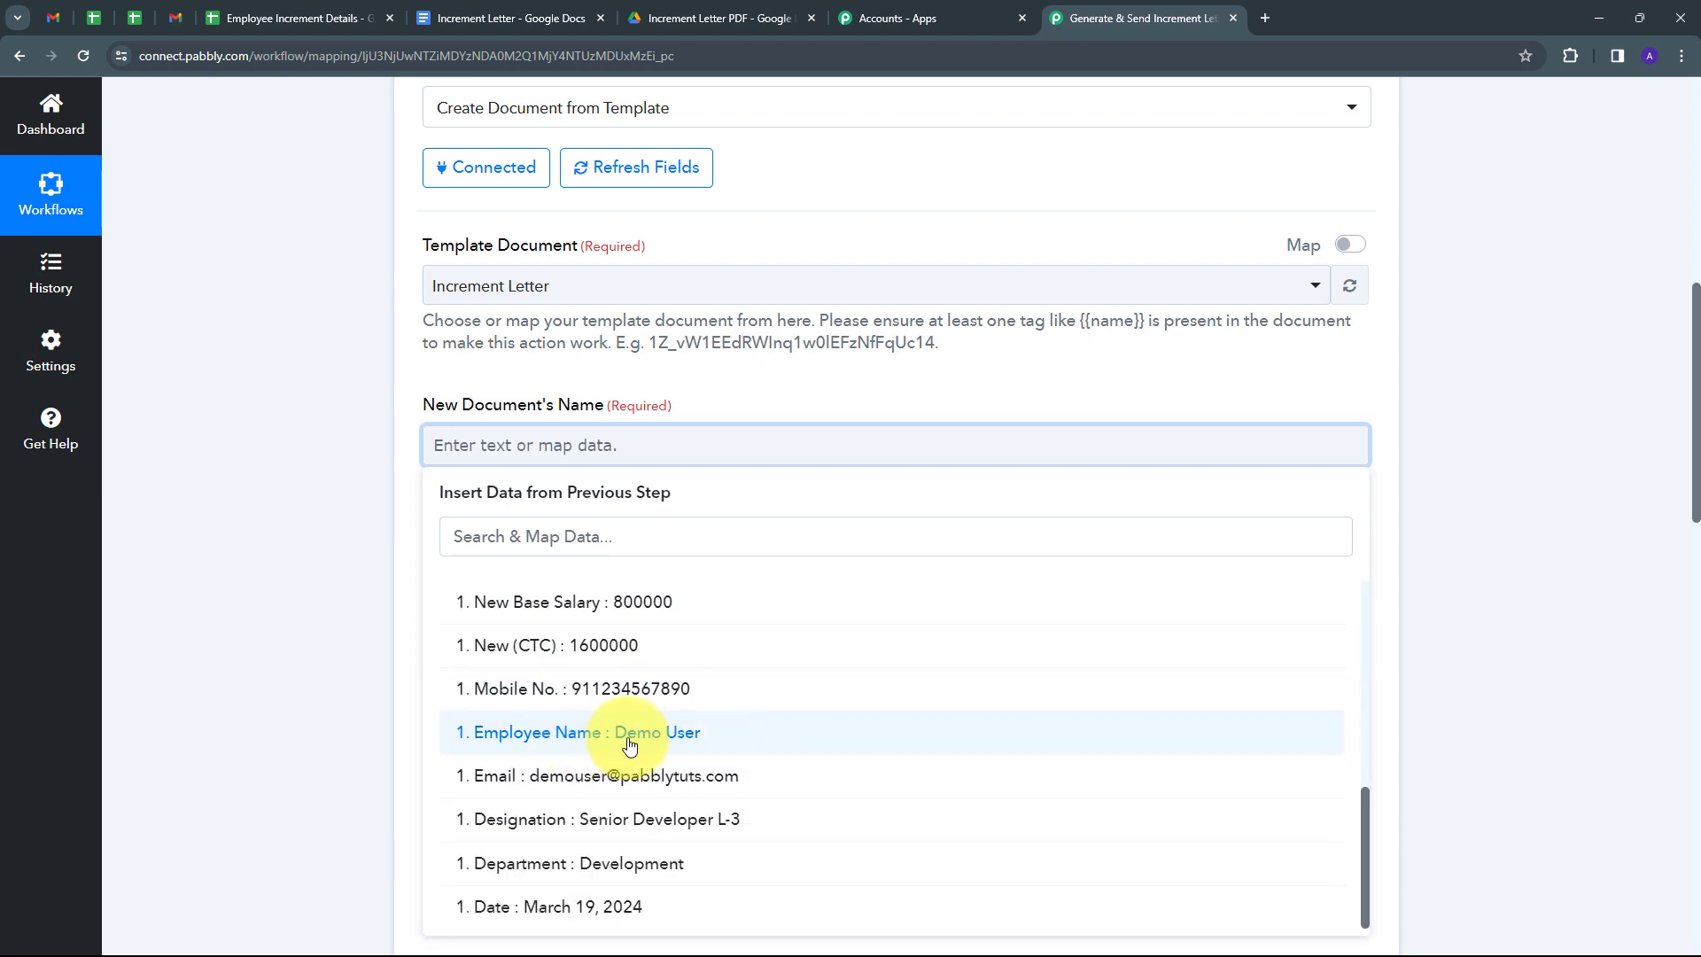
{"action": "left_click", "coordinate": [626, 744]}
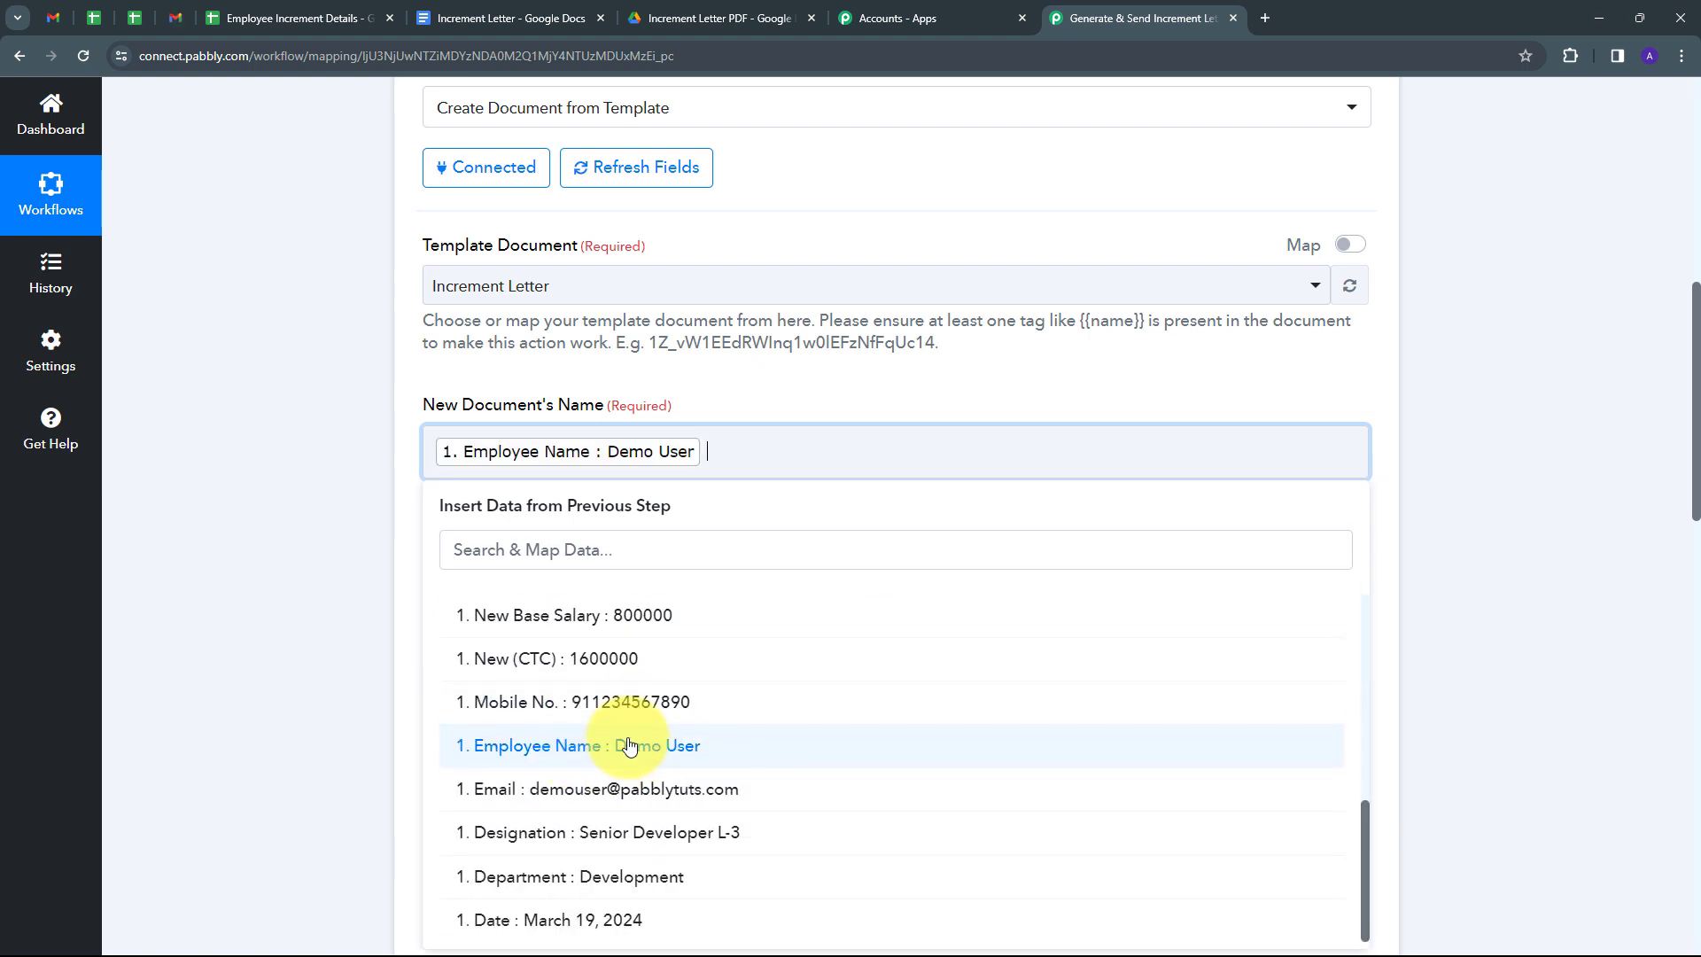
{"action": "type", "text": "Increment Letter"}
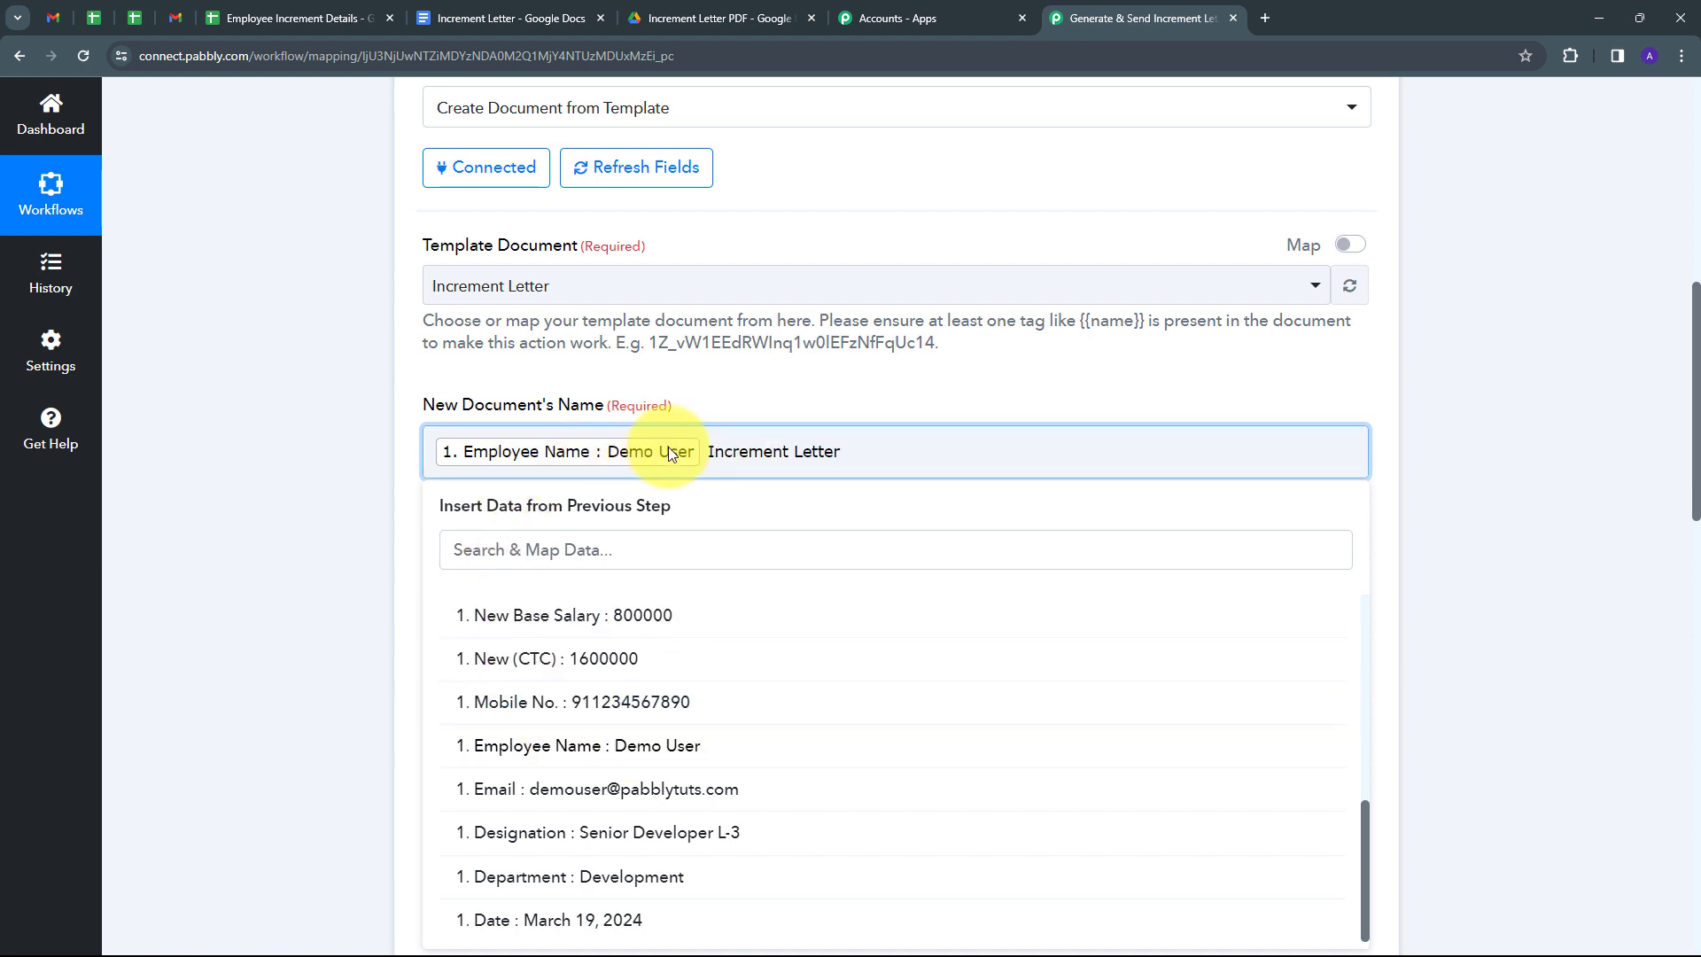
{"action": "left_click", "coordinate": [788, 391]}
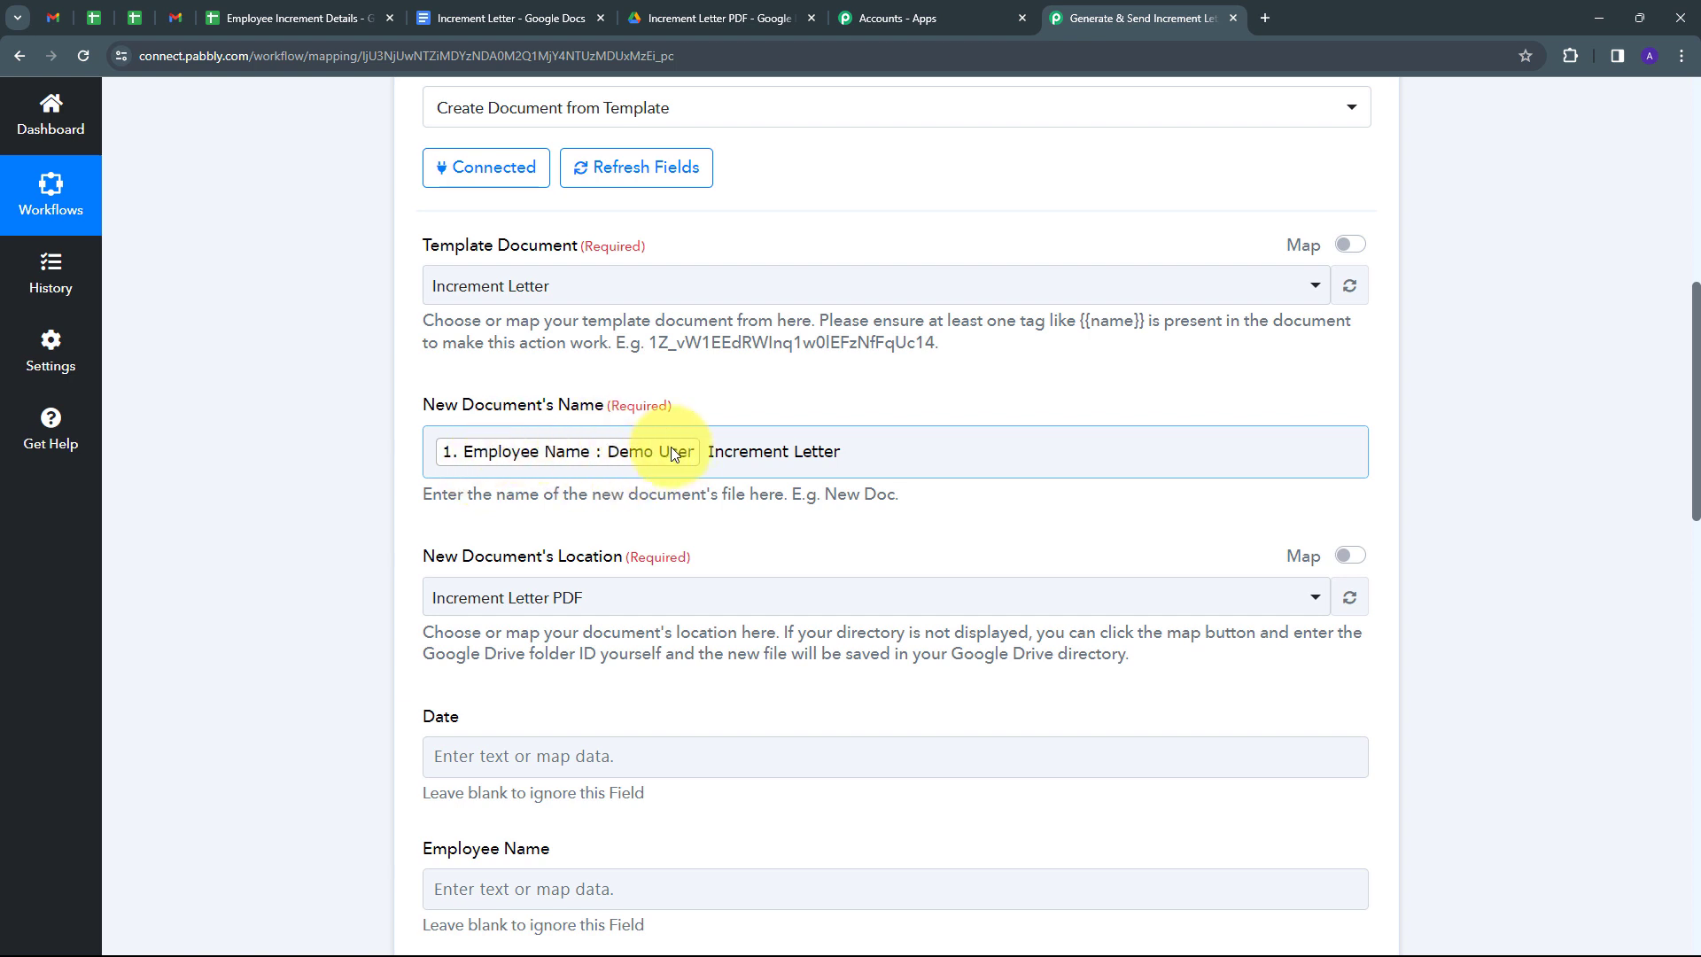
{"action": "scroll", "coordinate": [425, 505], "scroll_direction": "down", "scroll_amount": 1}
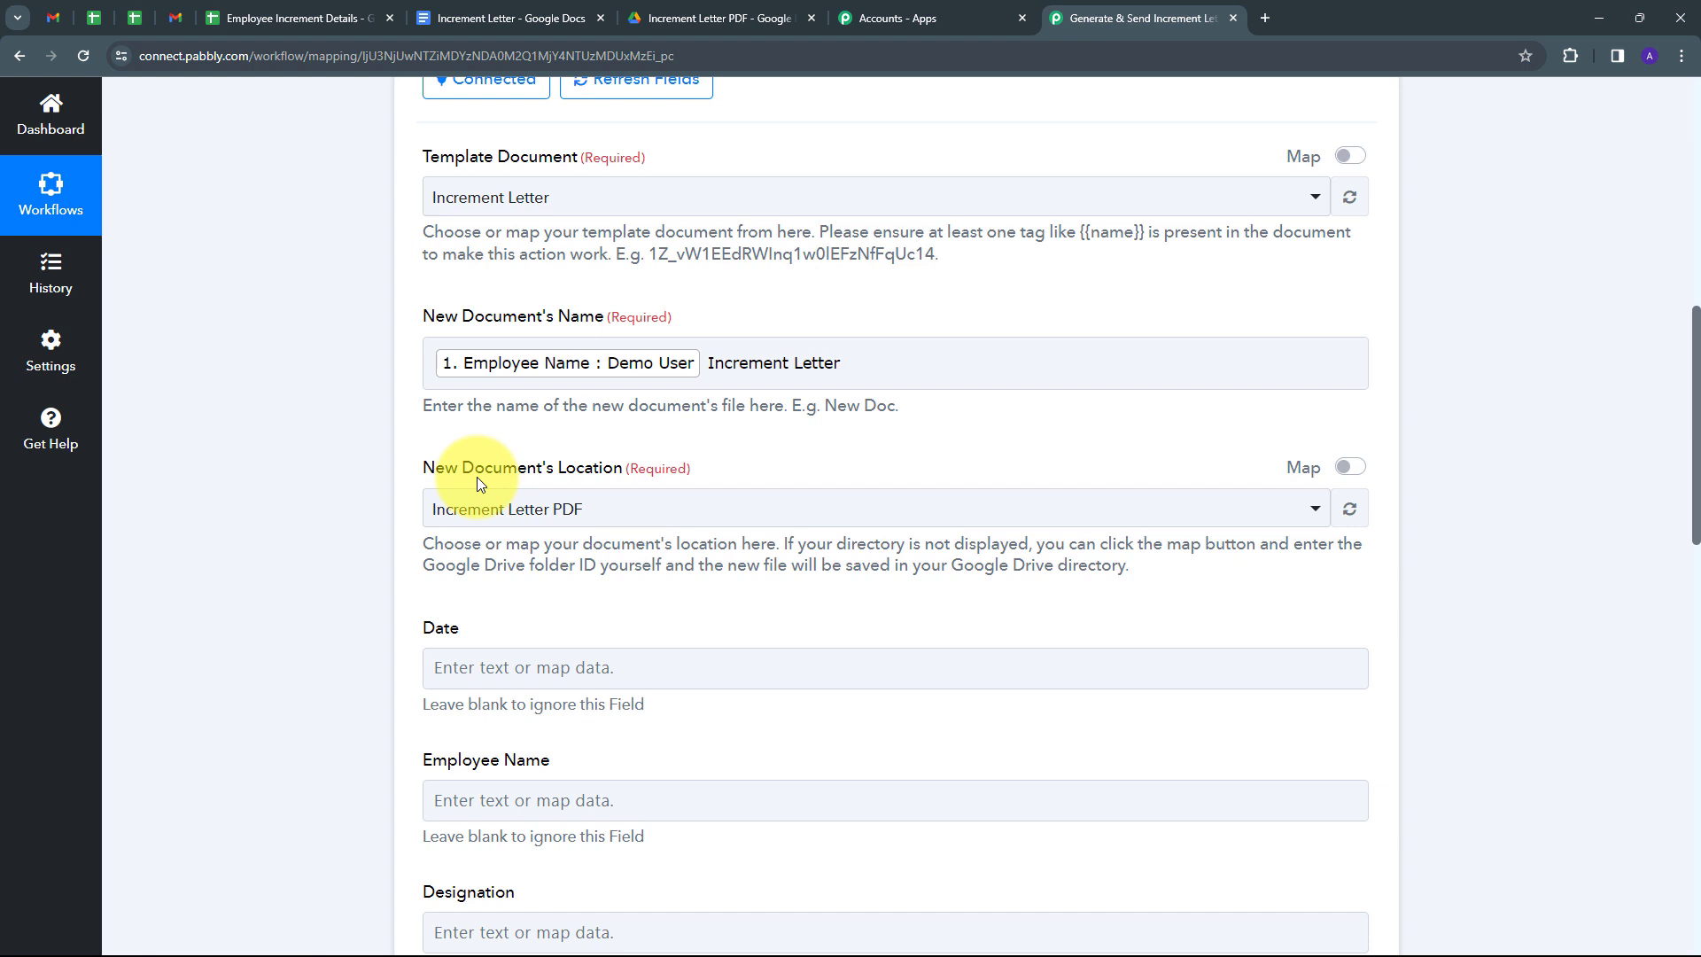
{"action": "left_click", "coordinate": [669, 17]}
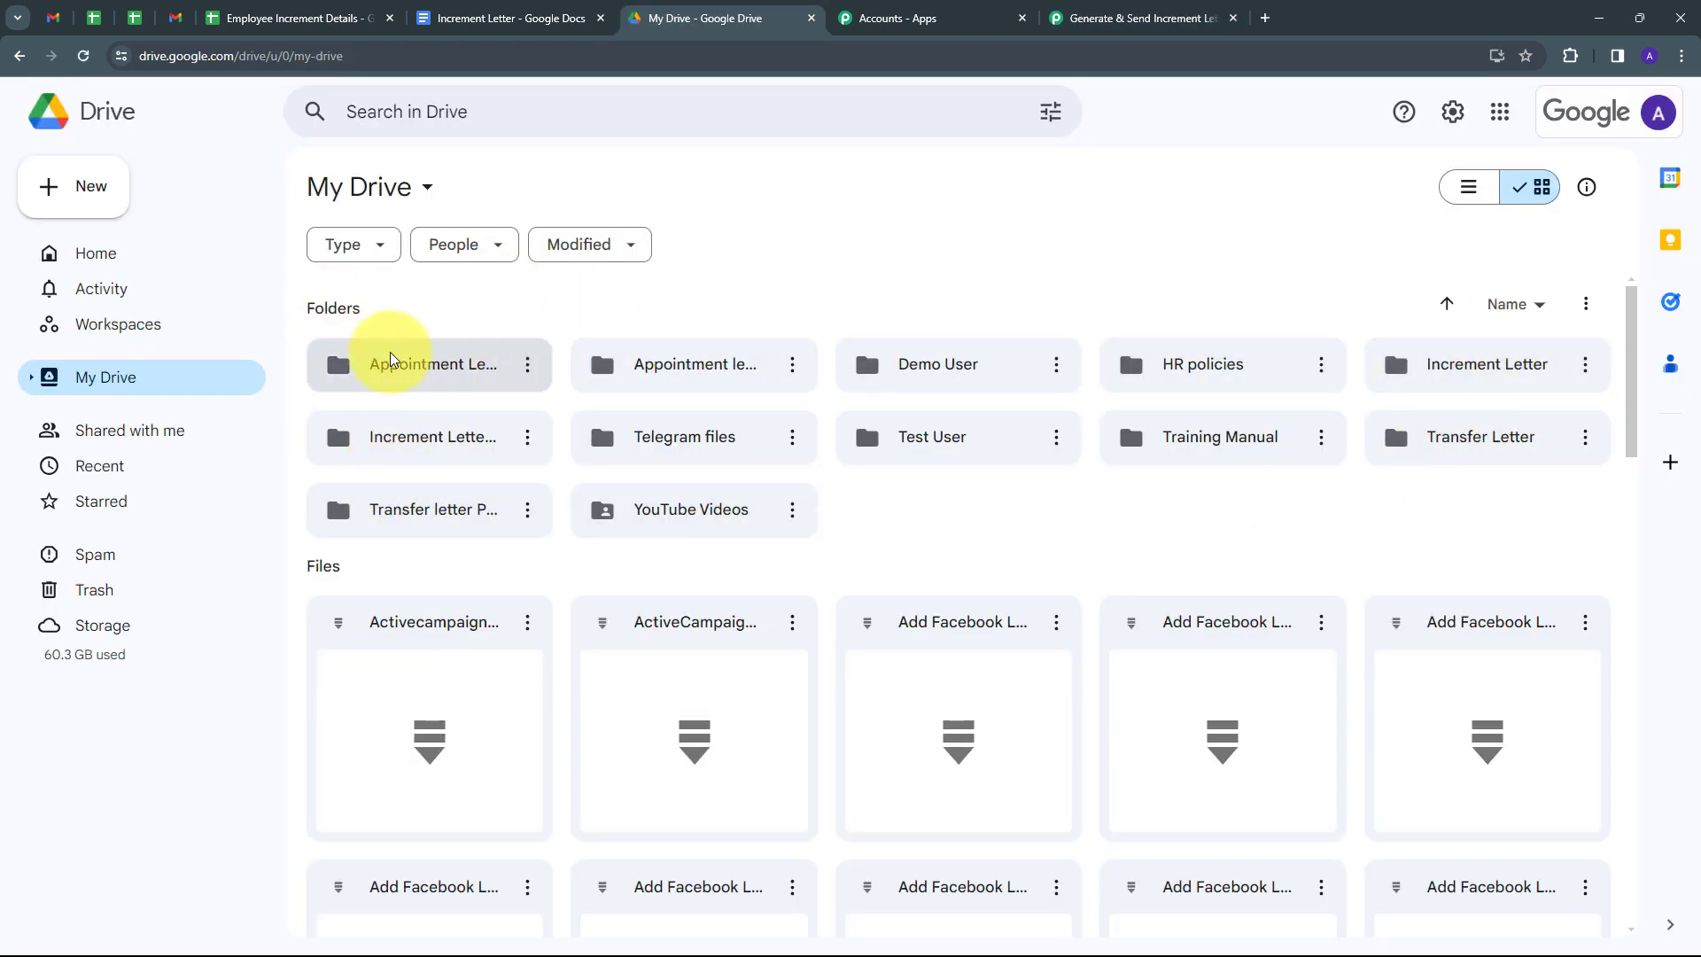
{"action": "double_click", "coordinate": [1463, 370]}
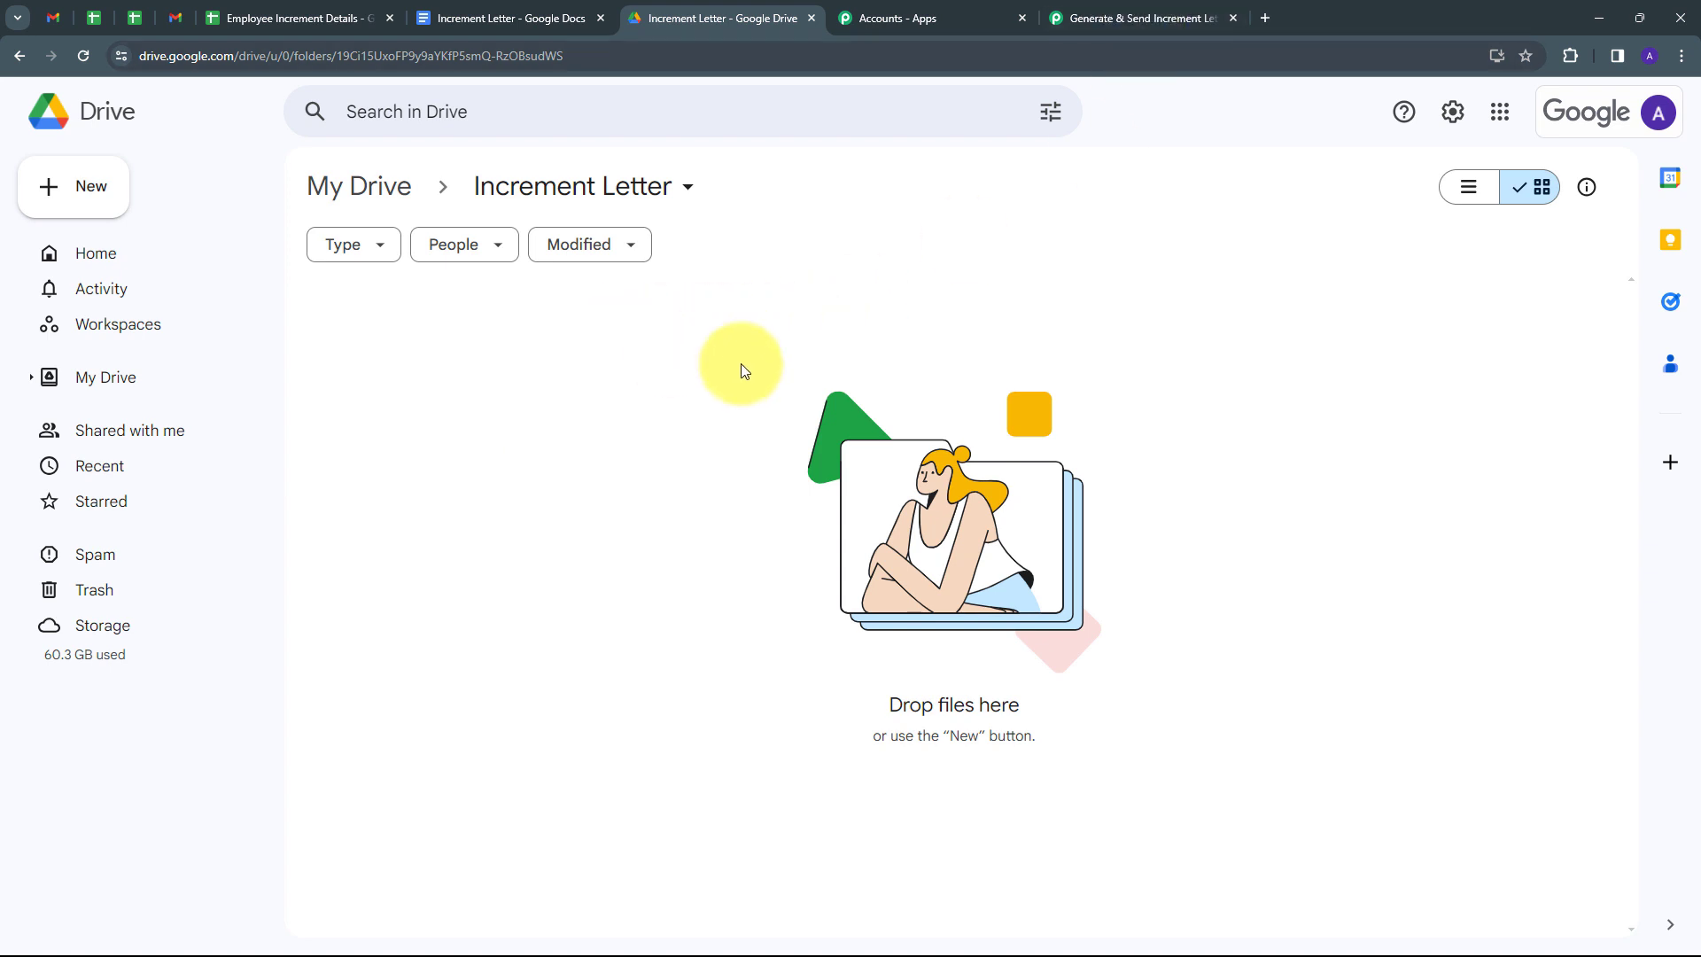
{"action": "left_click", "coordinate": [1127, 16]}
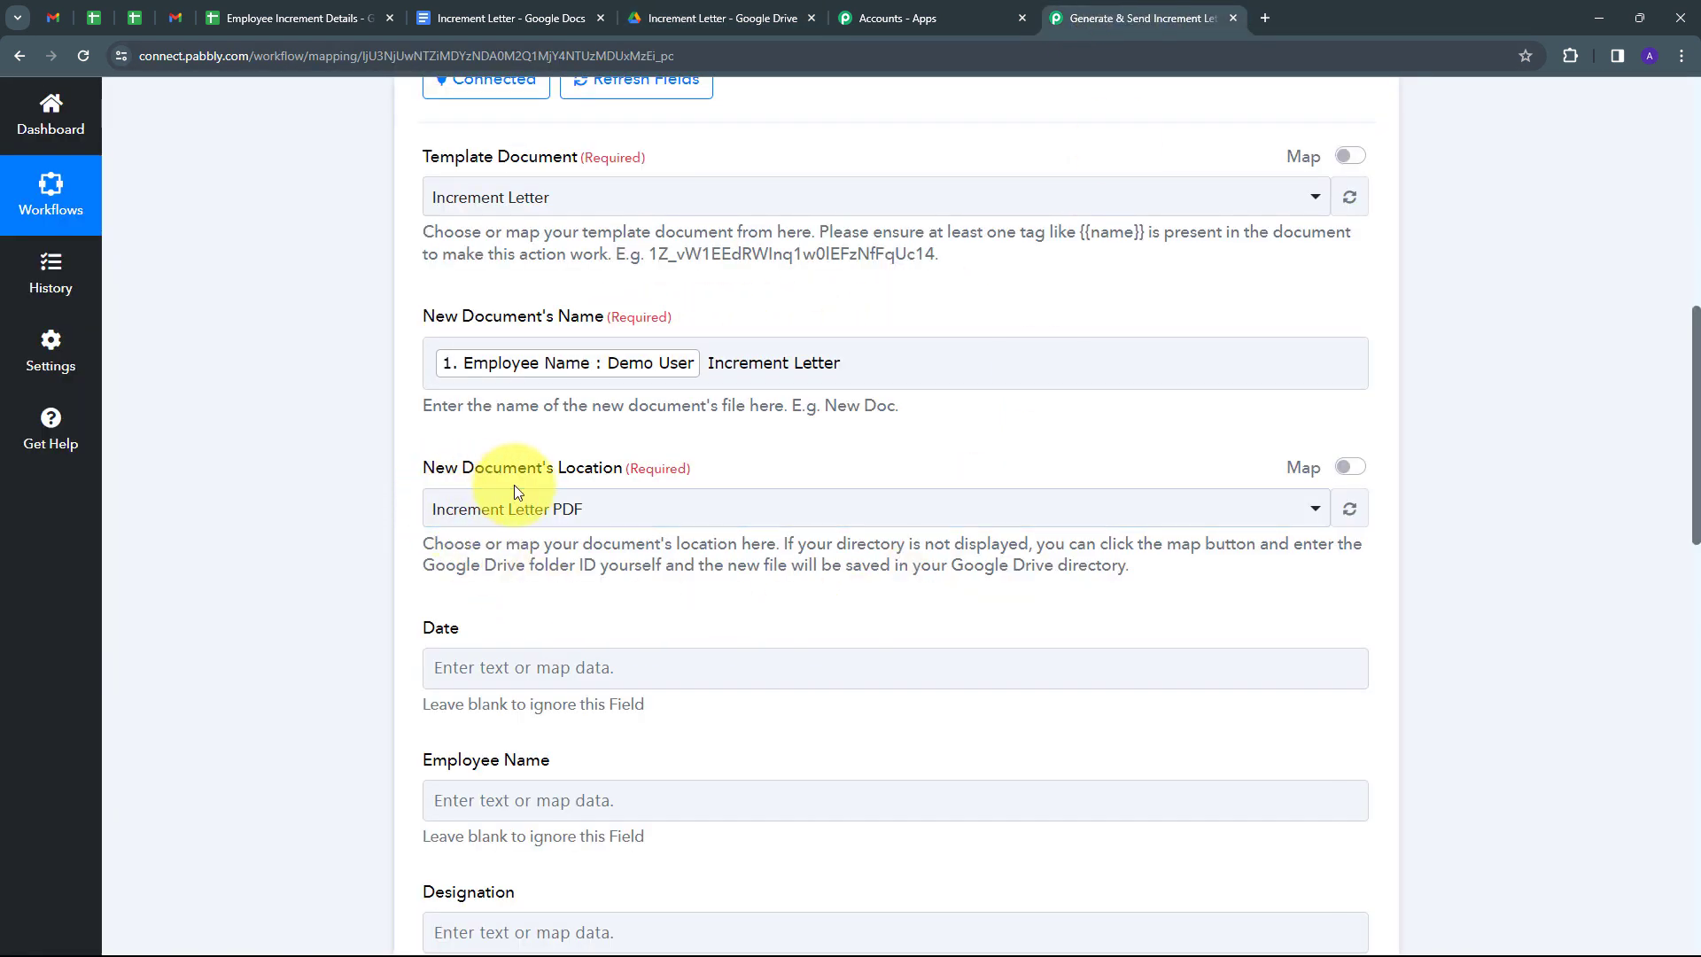
Change the new document's Location from Increment Letter PDF to the Increment Letter folder.
{"action": "left_click", "coordinate": [760, 523]}
{"action": "scroll", "coordinate": [645, 653], "scroll_direction": "down", "scroll_amount": 3}
{"action": "scroll", "coordinate": [645, 748], "scroll_direction": "up", "scroll_amount": 3}
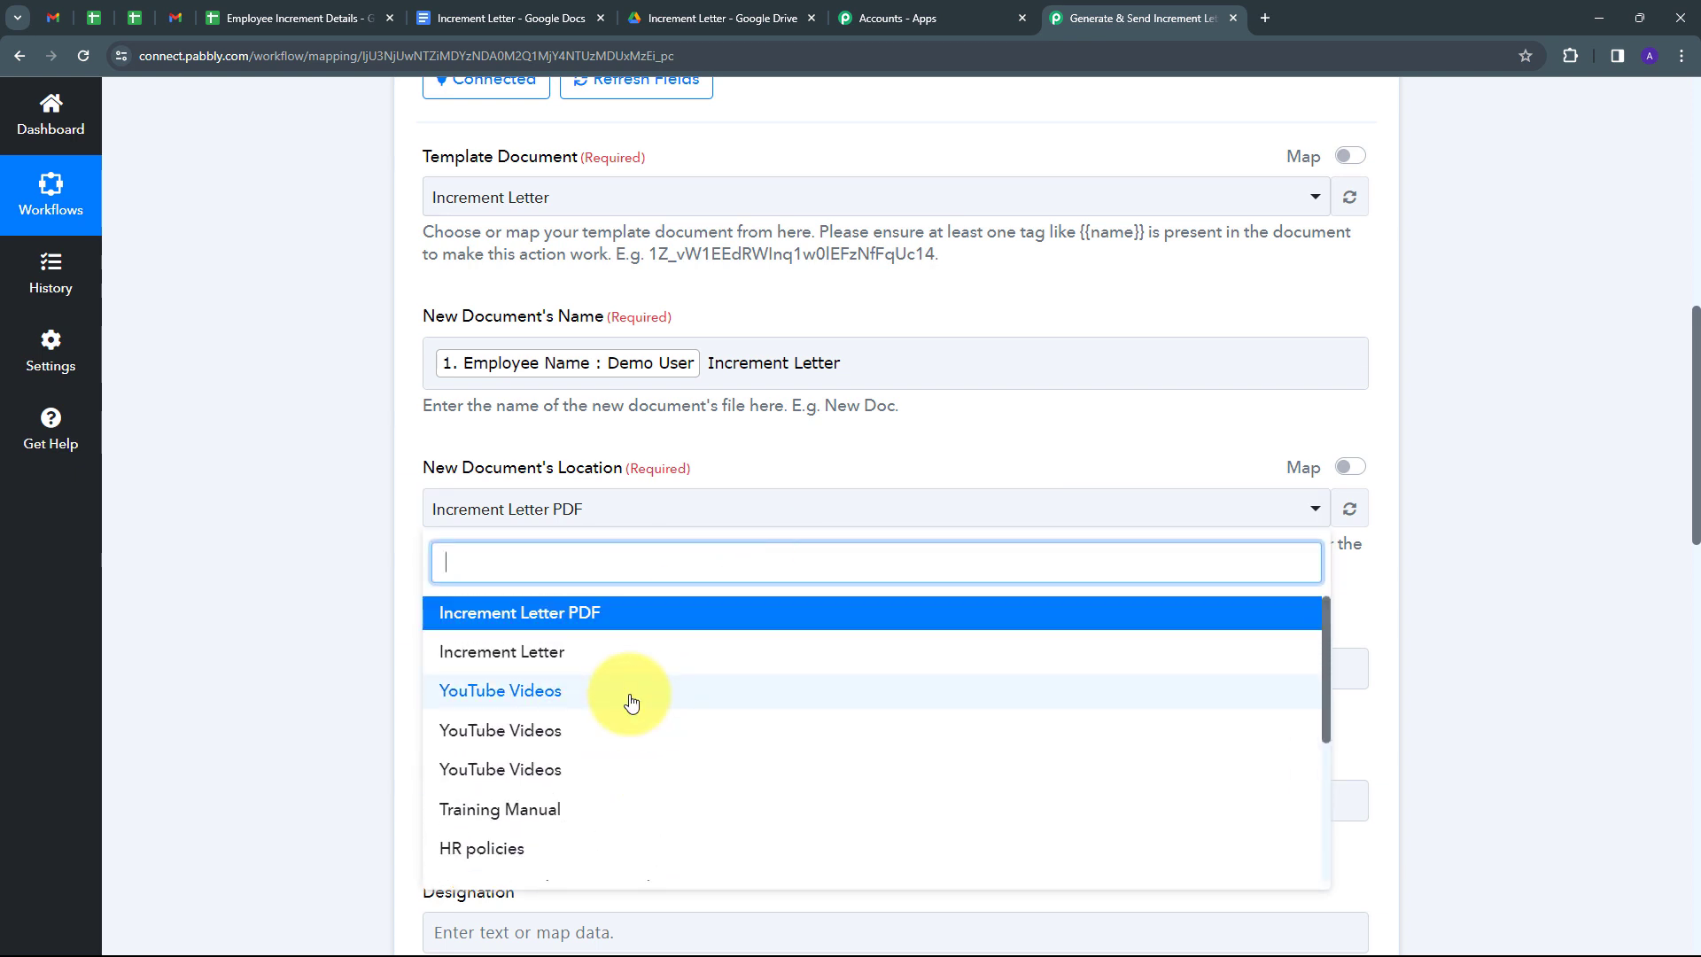
{"action": "left_click", "coordinate": [483, 664]}
{"action": "scroll", "coordinate": [629, 456], "scroll_direction": "down", "scroll_amount": 8}
{"action": "scroll", "coordinate": [631, 442], "scroll_direction": "down", "scroll_amount": 4}
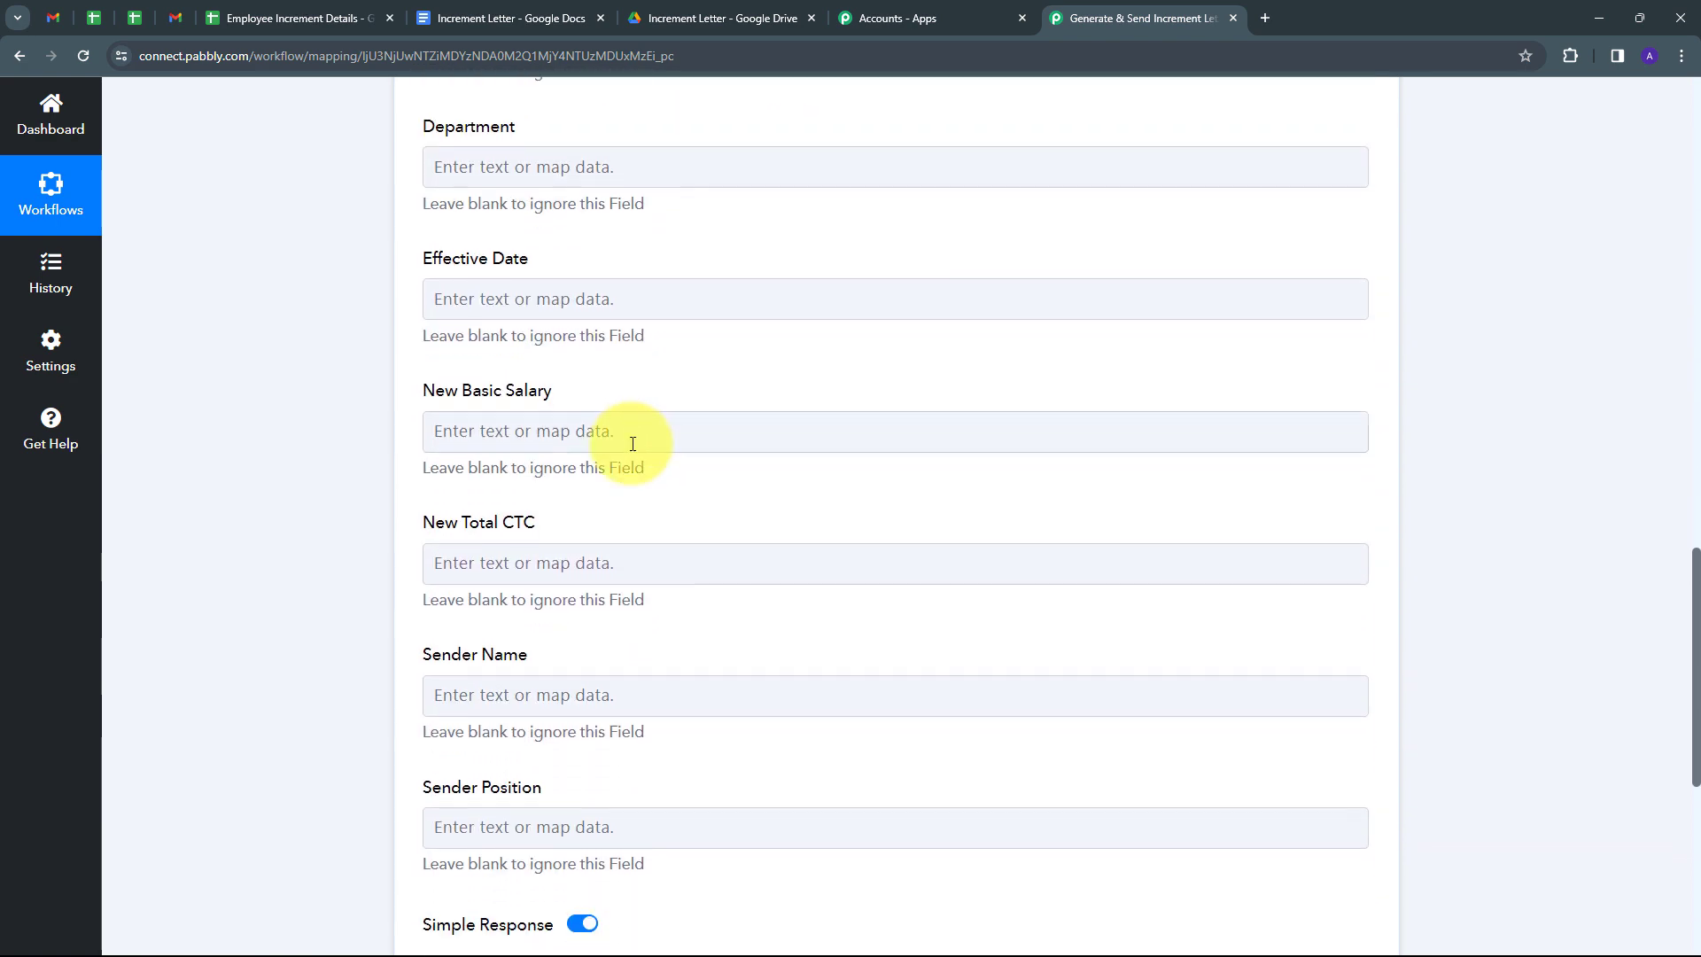
{"action": "scroll", "coordinate": [646, 524], "scroll_direction": "up", "scroll_amount": 9}
{"action": "scroll", "coordinate": [646, 525], "scroll_direction": "up", "scroll_amount": 1}
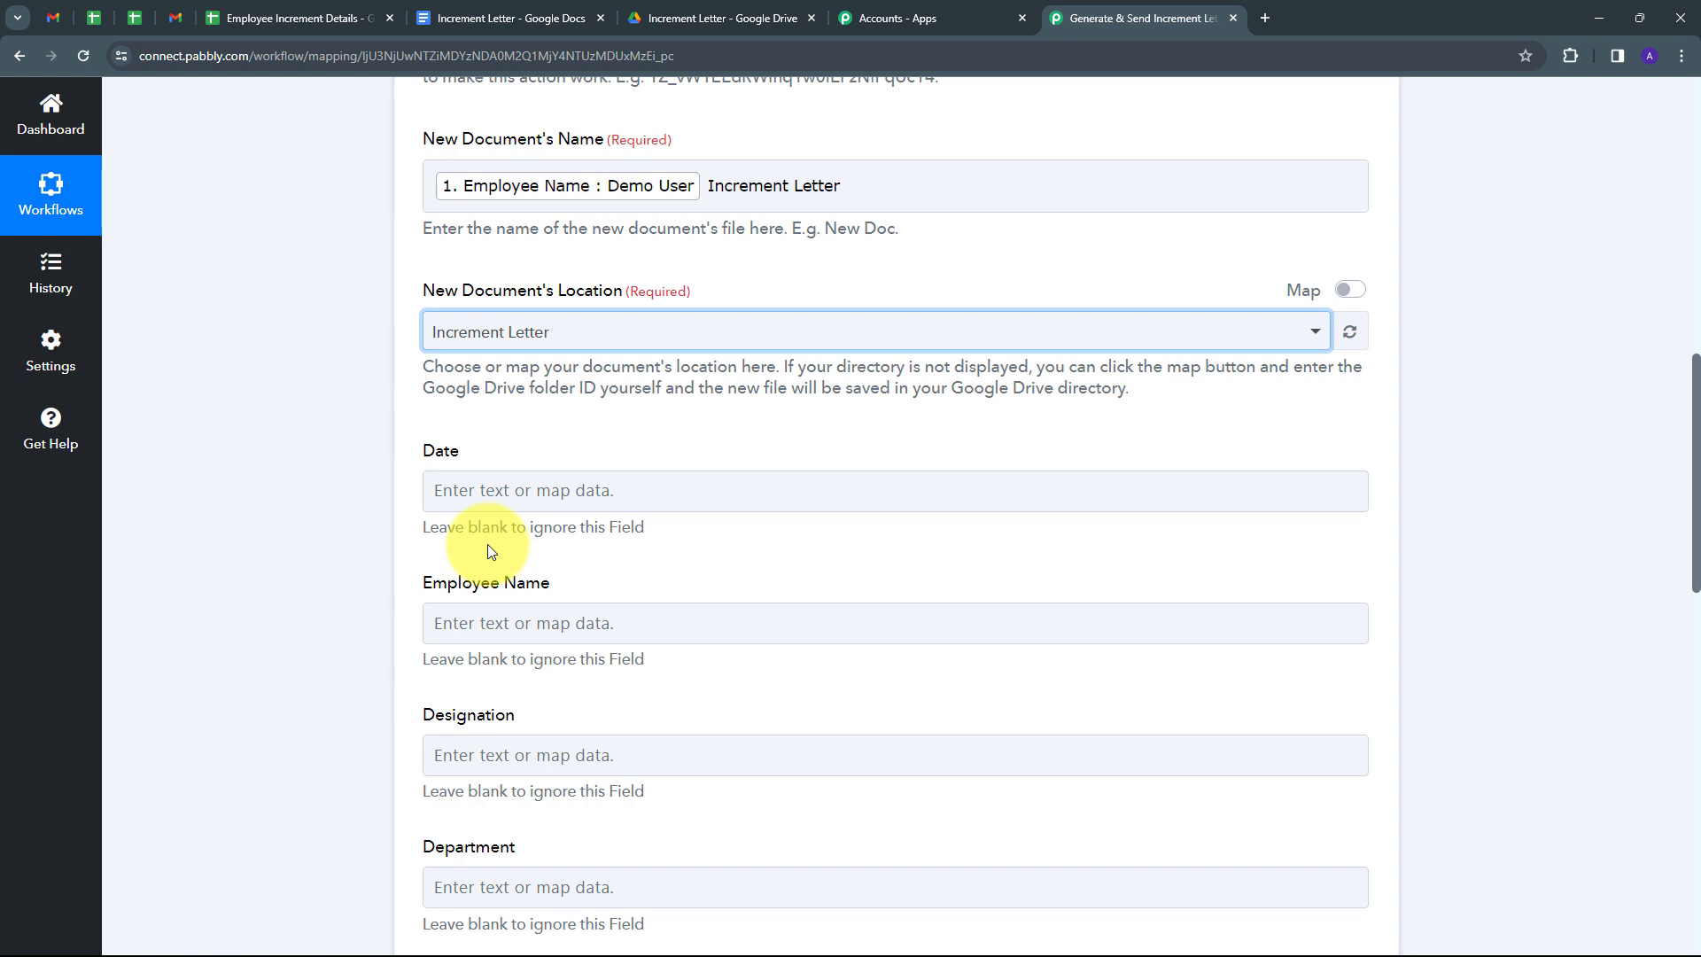
Map the sheet row's Date and Employee Name values into the template's Date and Employee Name fields.
{"action": "left_click", "coordinate": [475, 488]}
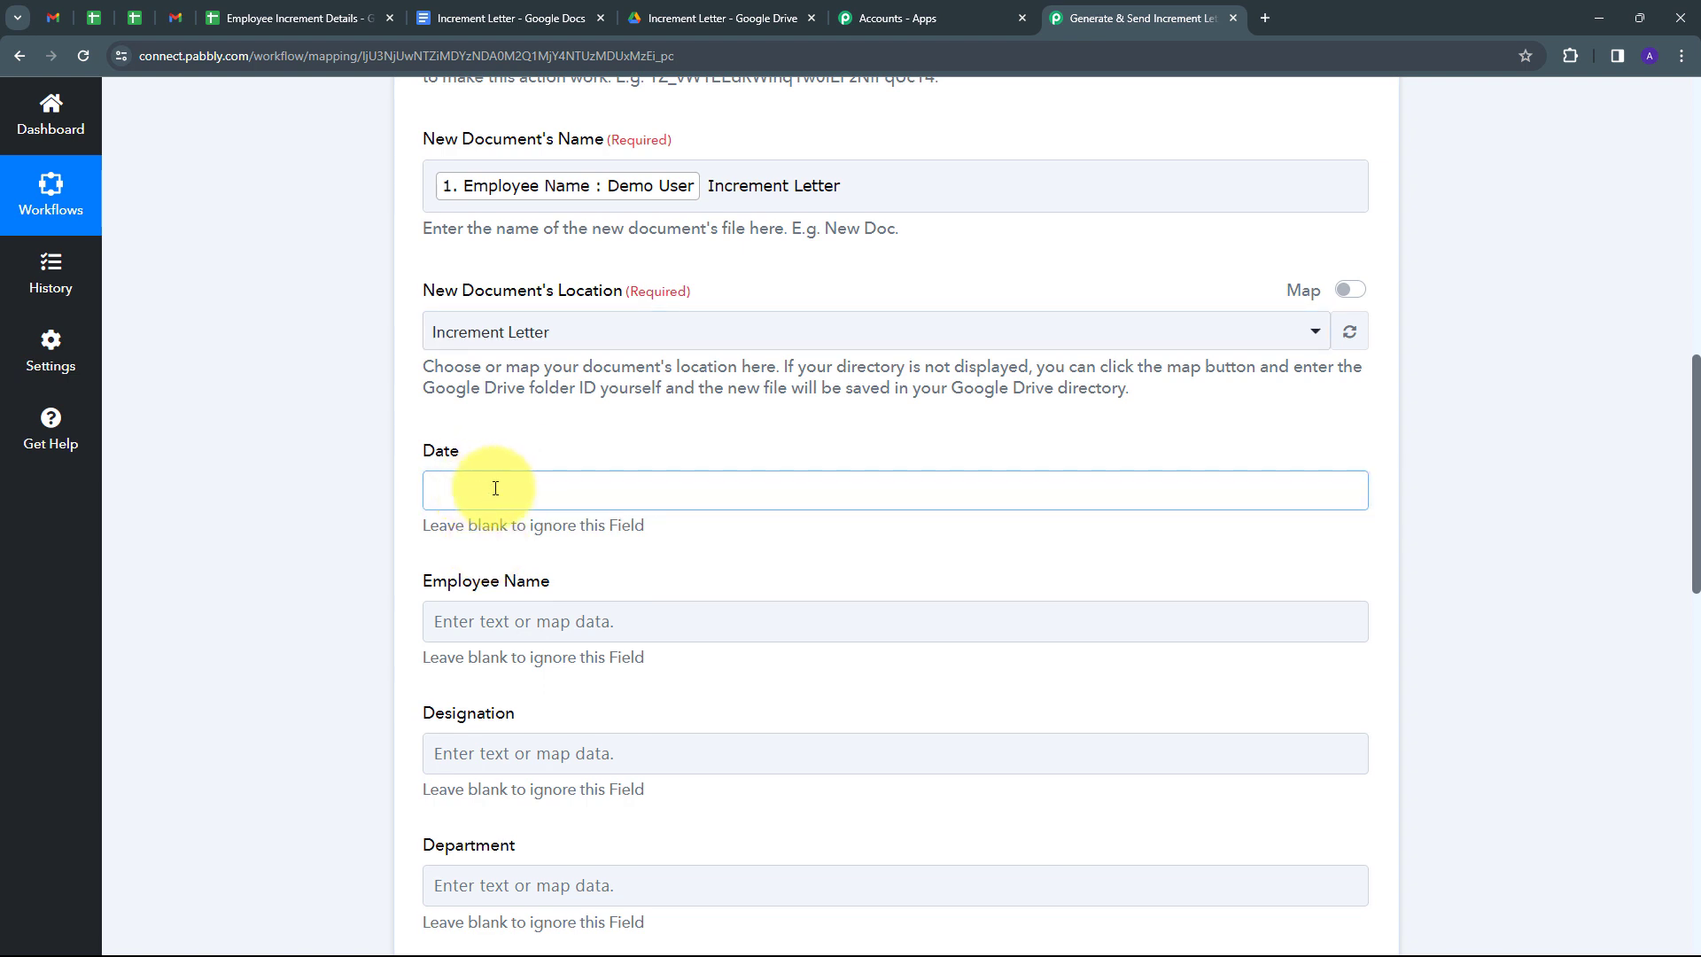
{"action": "left_click", "coordinate": [580, 675]}
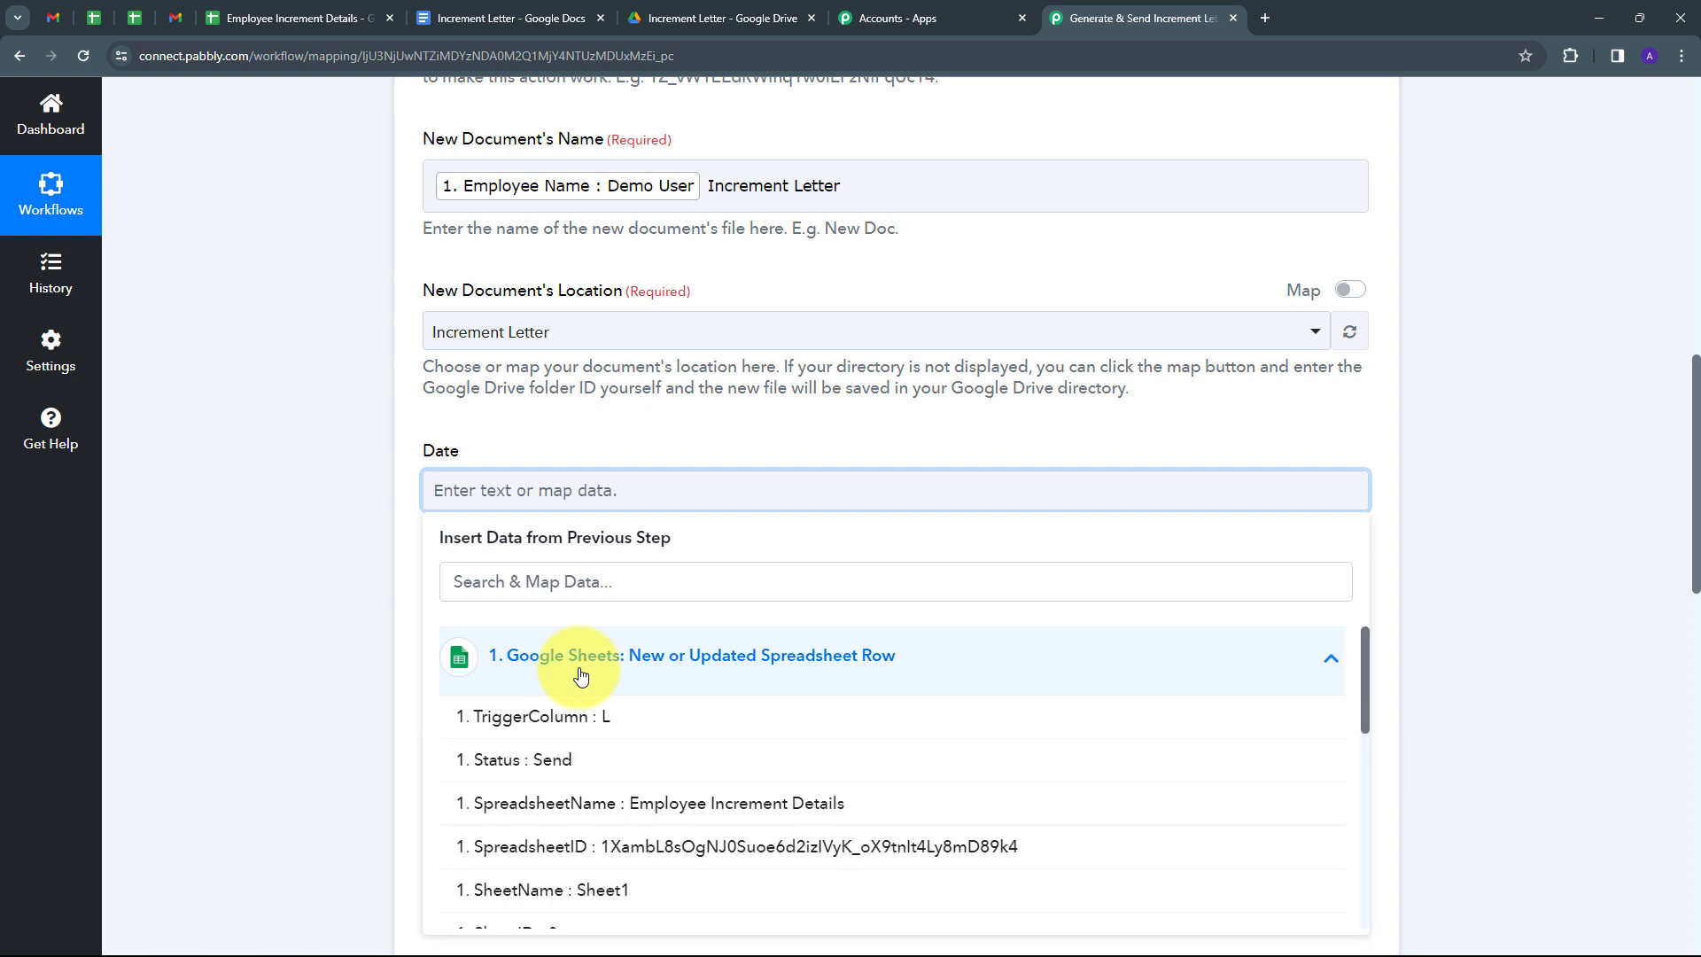
{"action": "scroll", "coordinate": [576, 677], "scroll_direction": "down", "scroll_amount": 10}
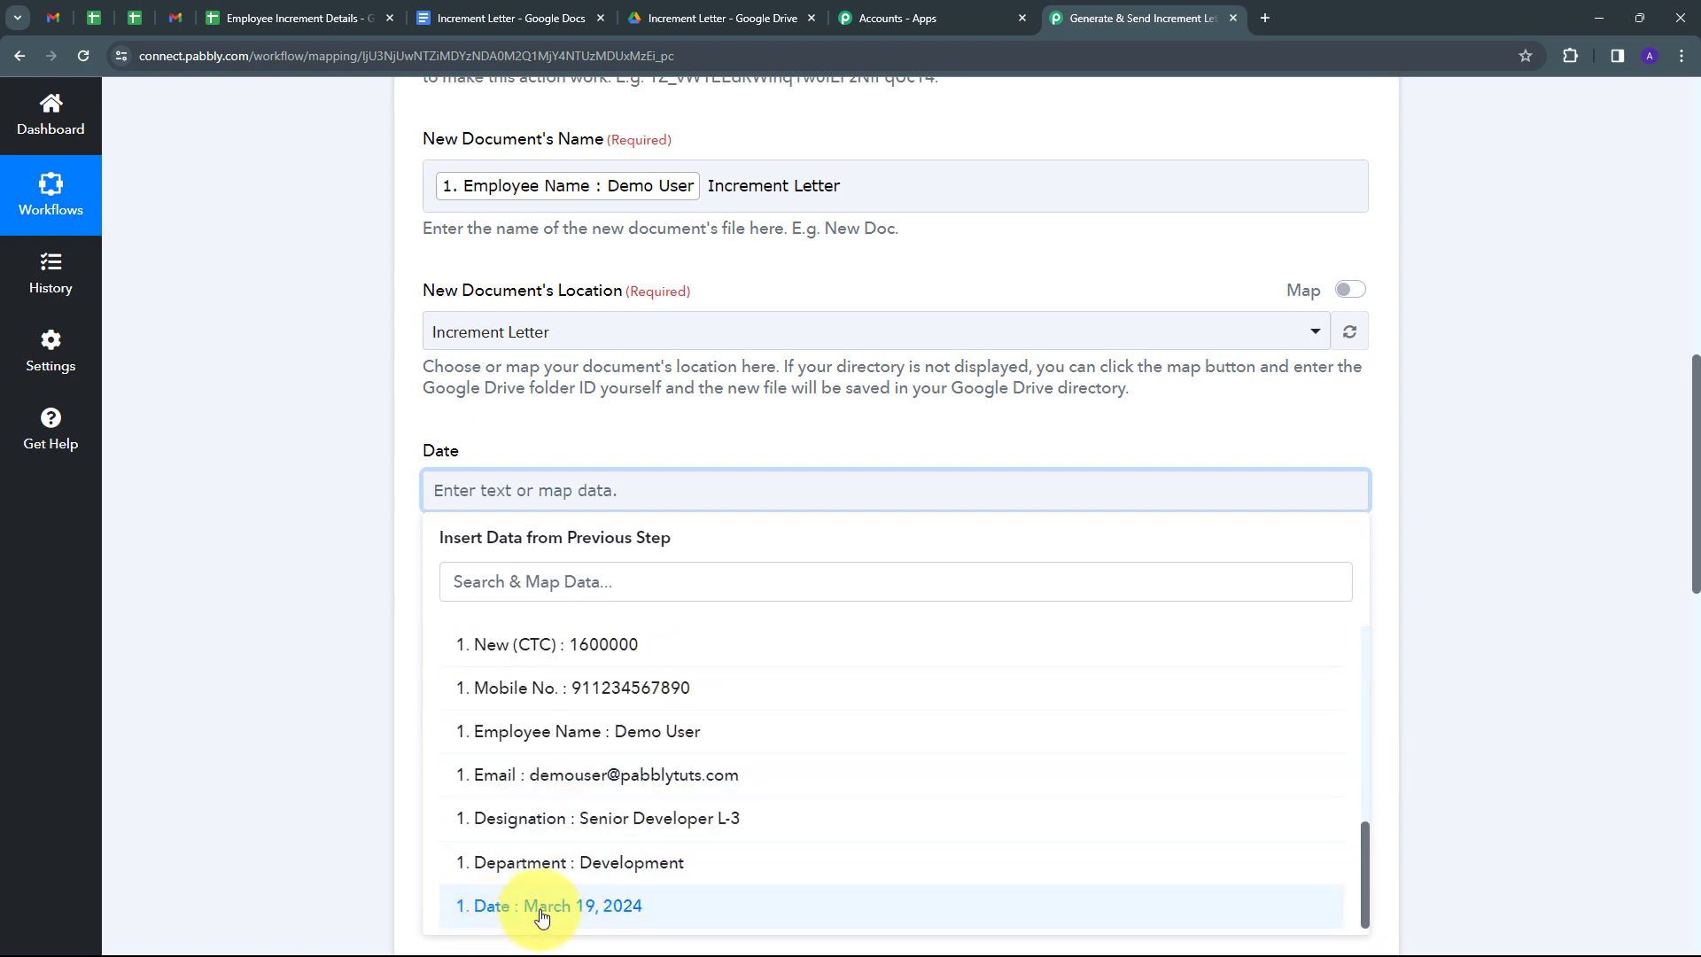
{"action": "left_click", "coordinate": [586, 905]}
{"action": "left_click", "coordinate": [333, 545]}
{"action": "scroll", "coordinate": [576, 496], "scroll_direction": "down", "scroll_amount": 2}
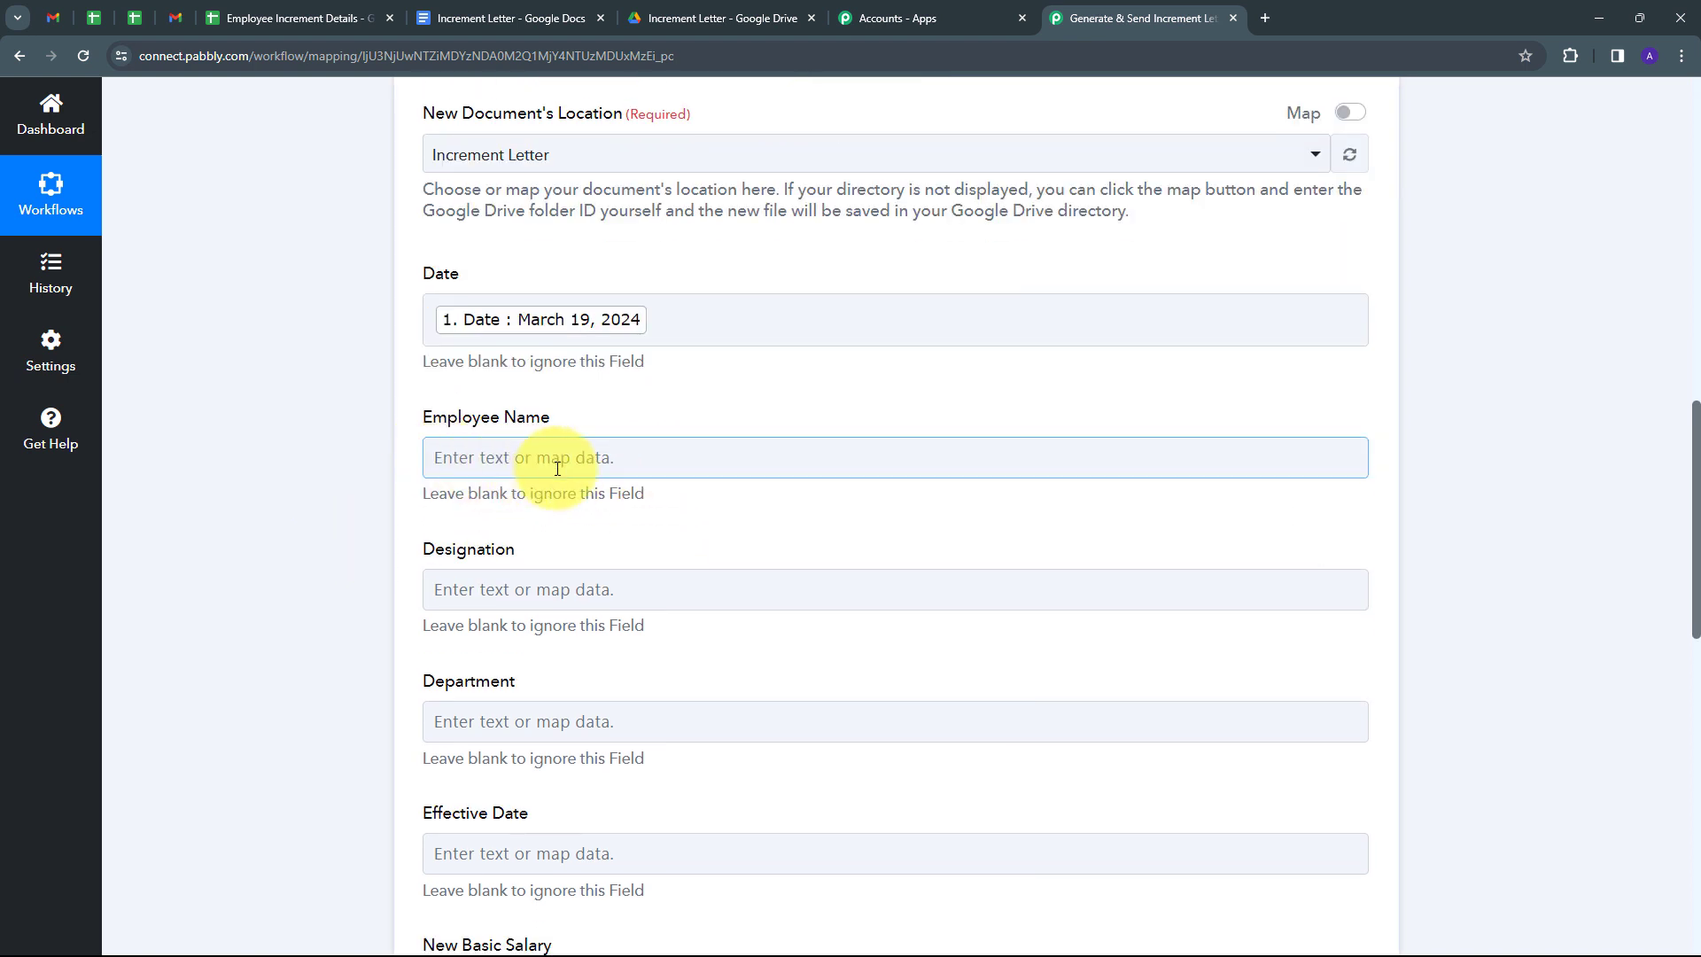
{"action": "left_click", "coordinate": [538, 462]}
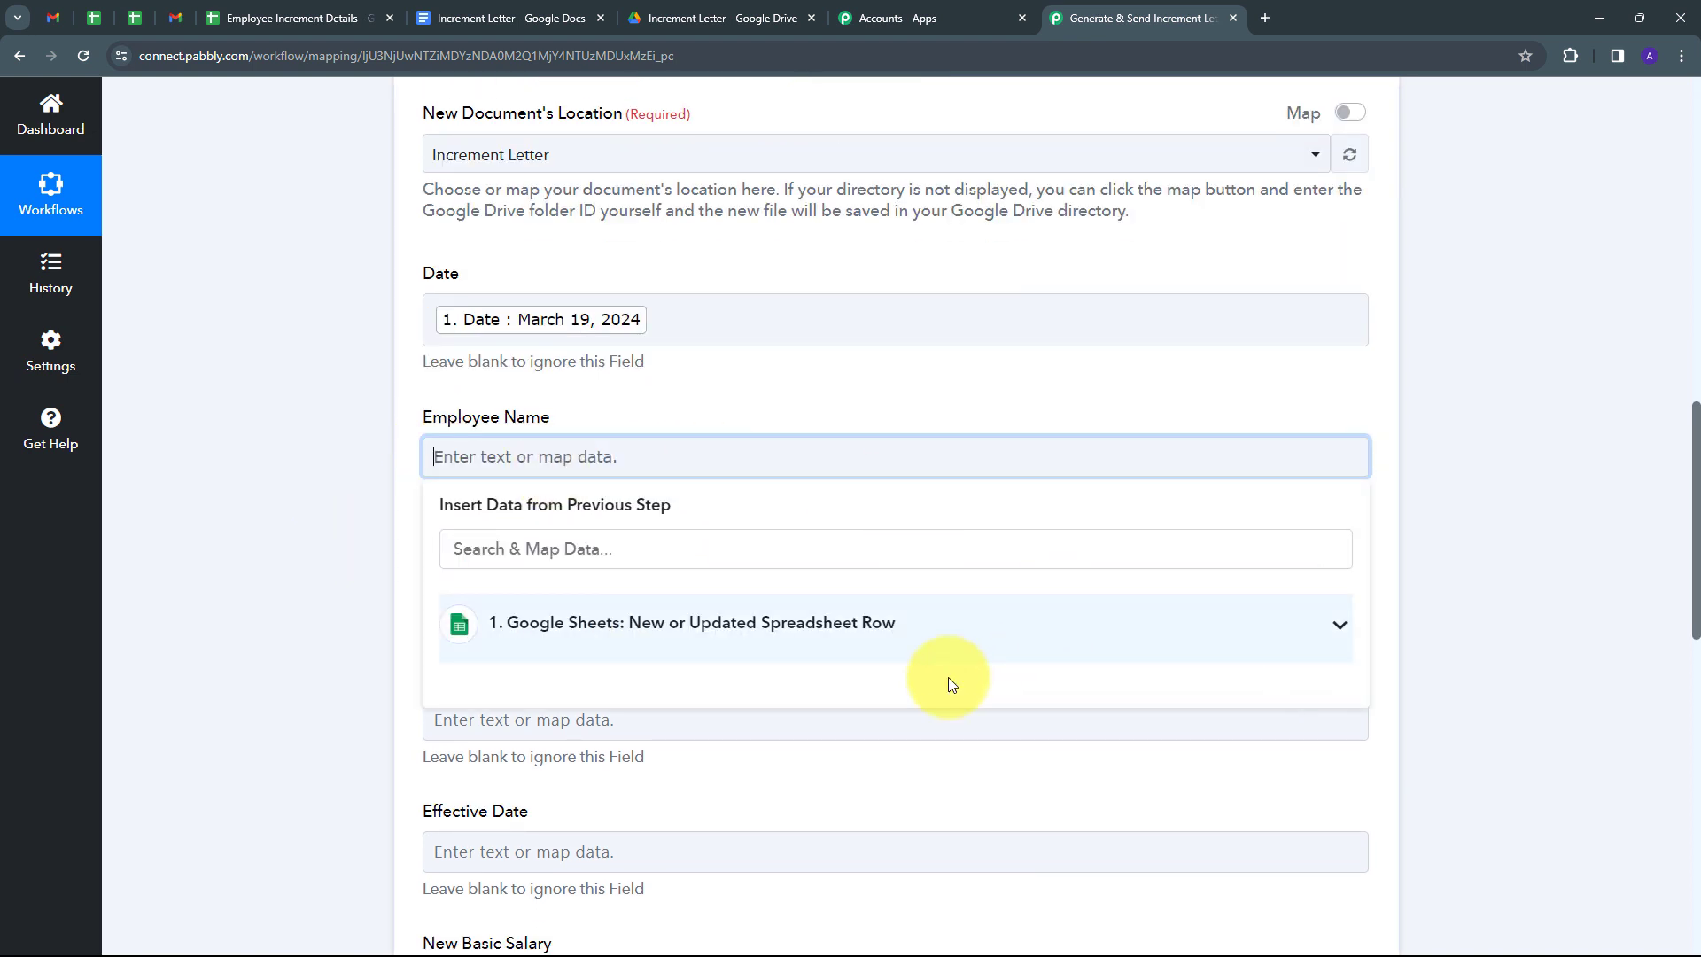
{"action": "left_click", "coordinate": [577, 643]}
{"action": "scroll", "coordinate": [748, 620], "scroll_direction": "down", "scroll_amount": 5}
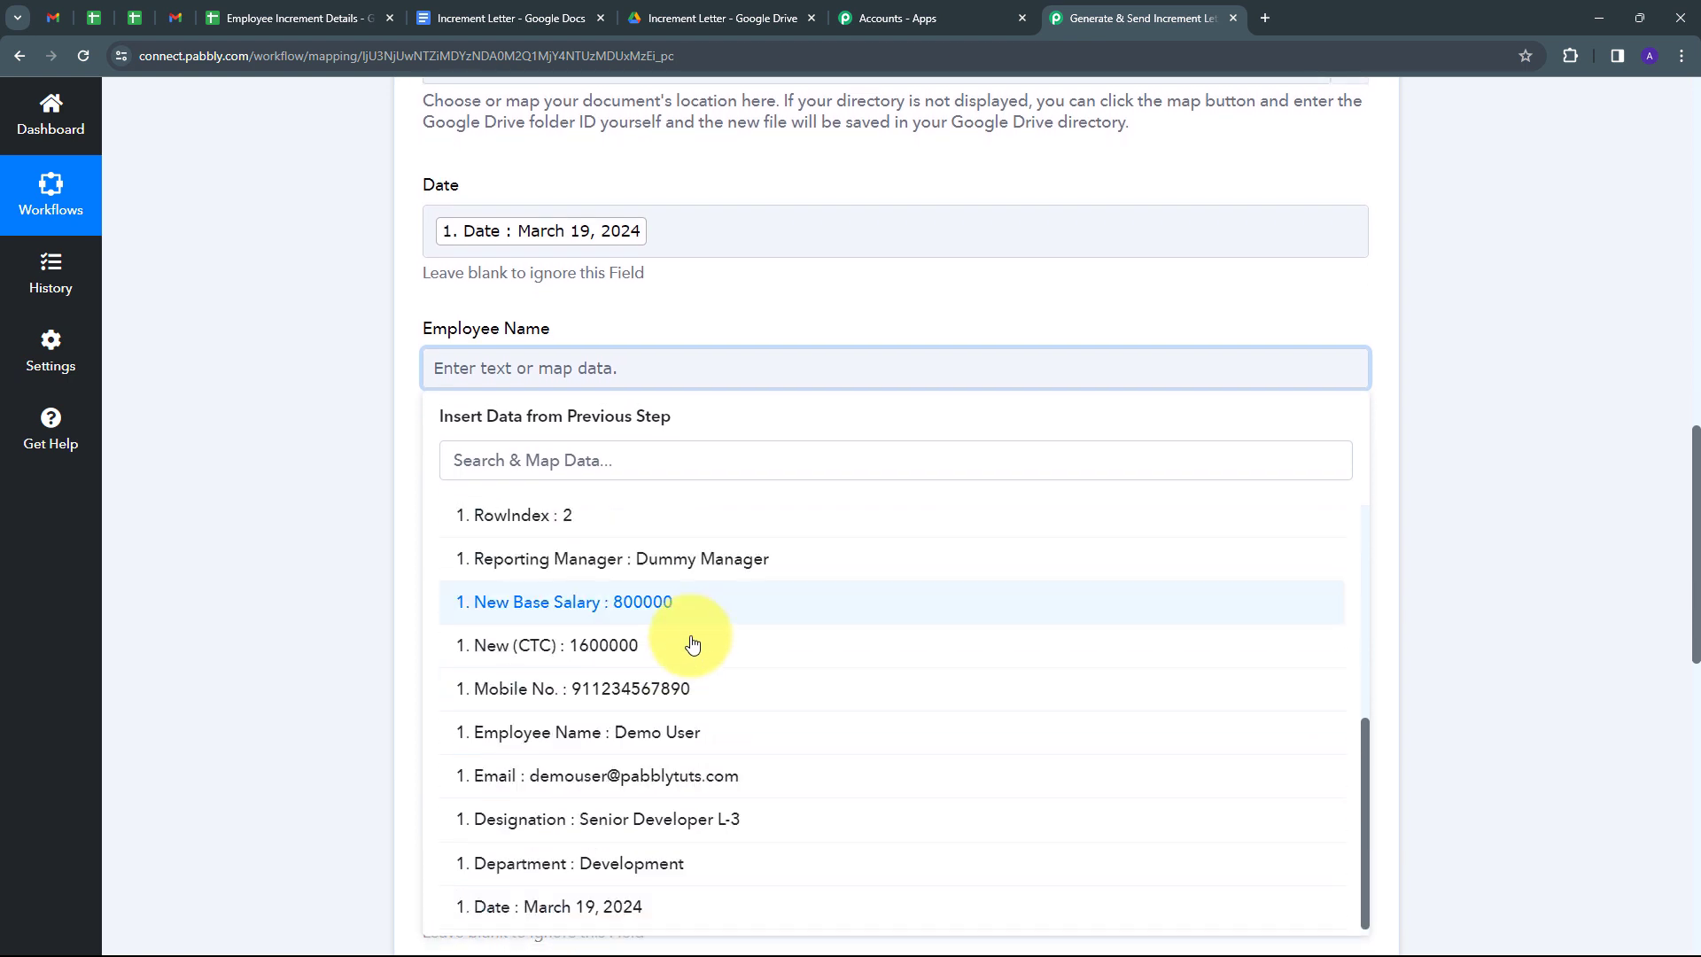
{"action": "left_click", "coordinate": [653, 734]}
{"action": "left_click", "coordinate": [295, 487]}
Map the sheet row's Designation and Department values into their matching template fields.
{"action": "left_click", "coordinate": [456, 501]}
{"action": "scroll", "coordinate": [575, 381], "scroll_direction": "down", "scroll_amount": 2}
{"action": "left_click", "coordinate": [695, 334]}
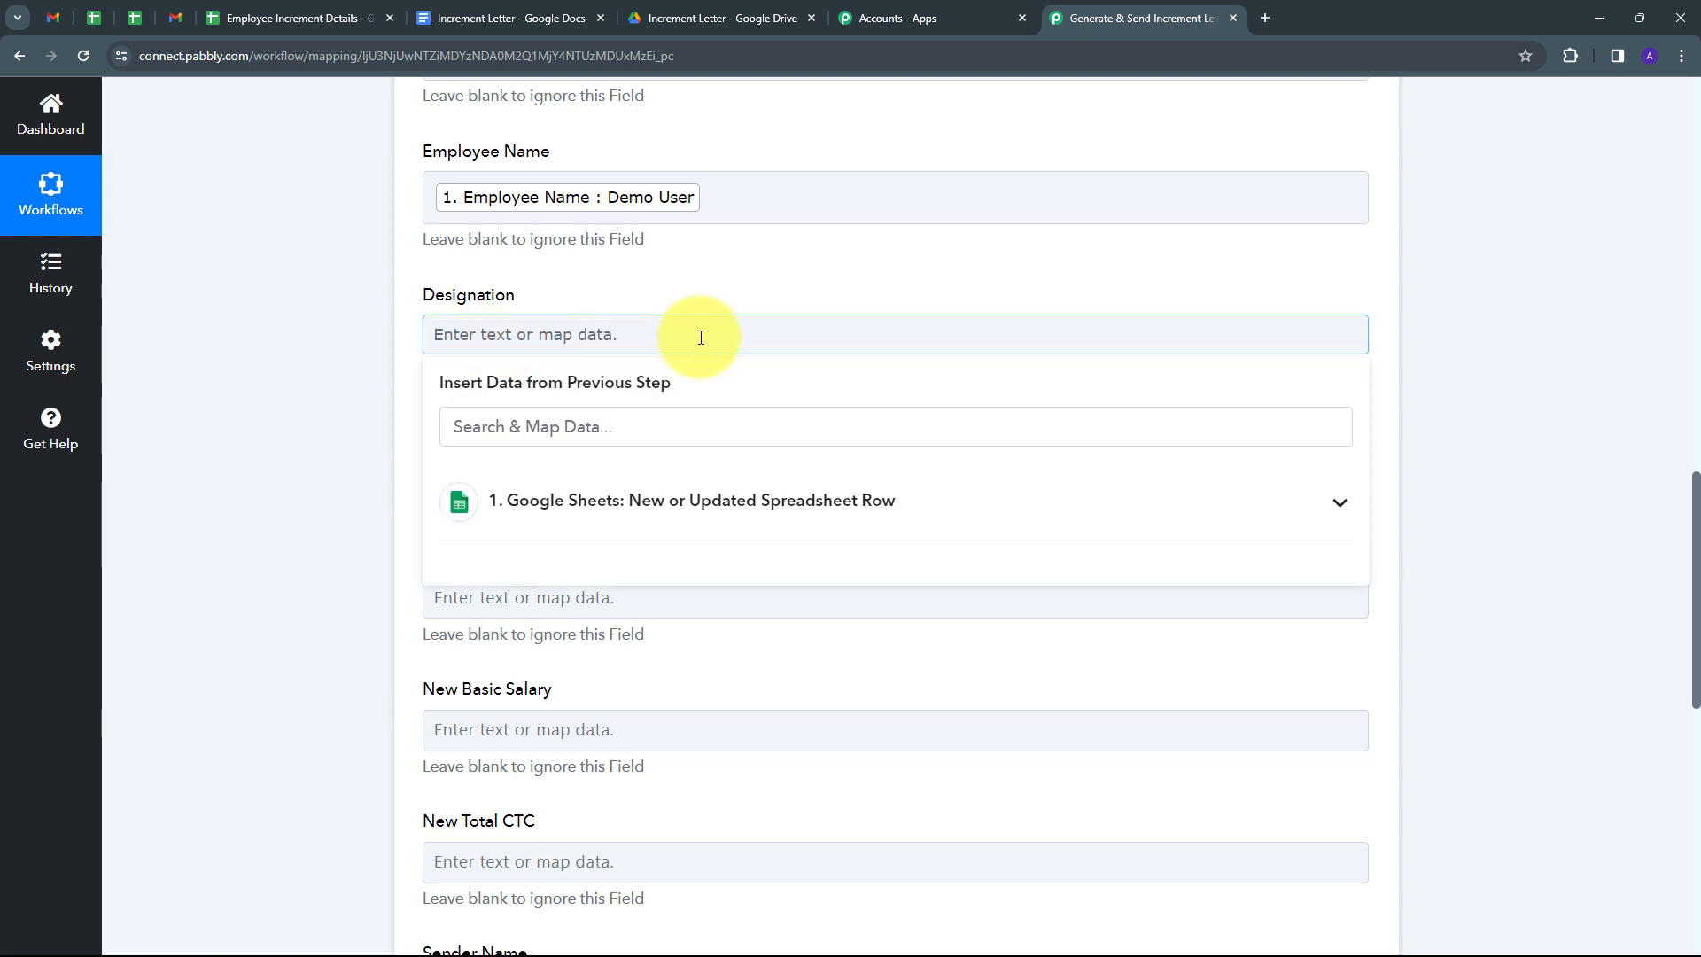
{"action": "left_click", "coordinate": [605, 501]}
{"action": "scroll", "coordinate": [771, 596], "scroll_direction": "down", "scroll_amount": 6}
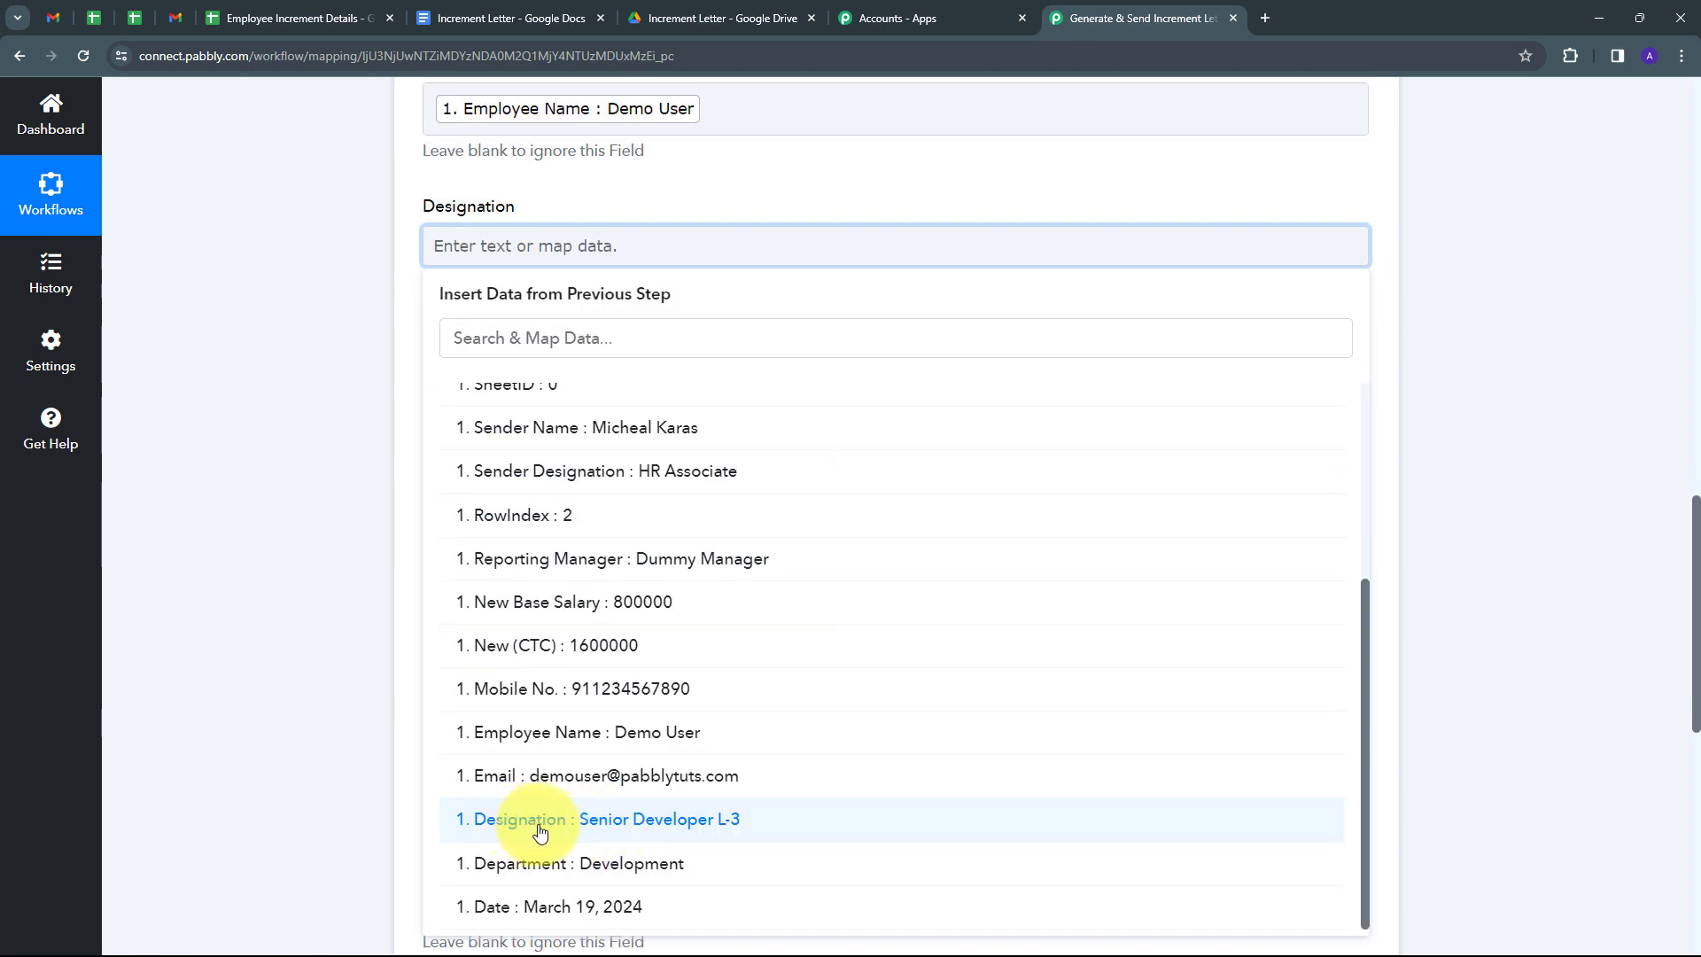
{"action": "left_click", "coordinate": [691, 831]}
{"action": "left_click", "coordinate": [308, 412]}
{"action": "left_click", "coordinate": [521, 397]}
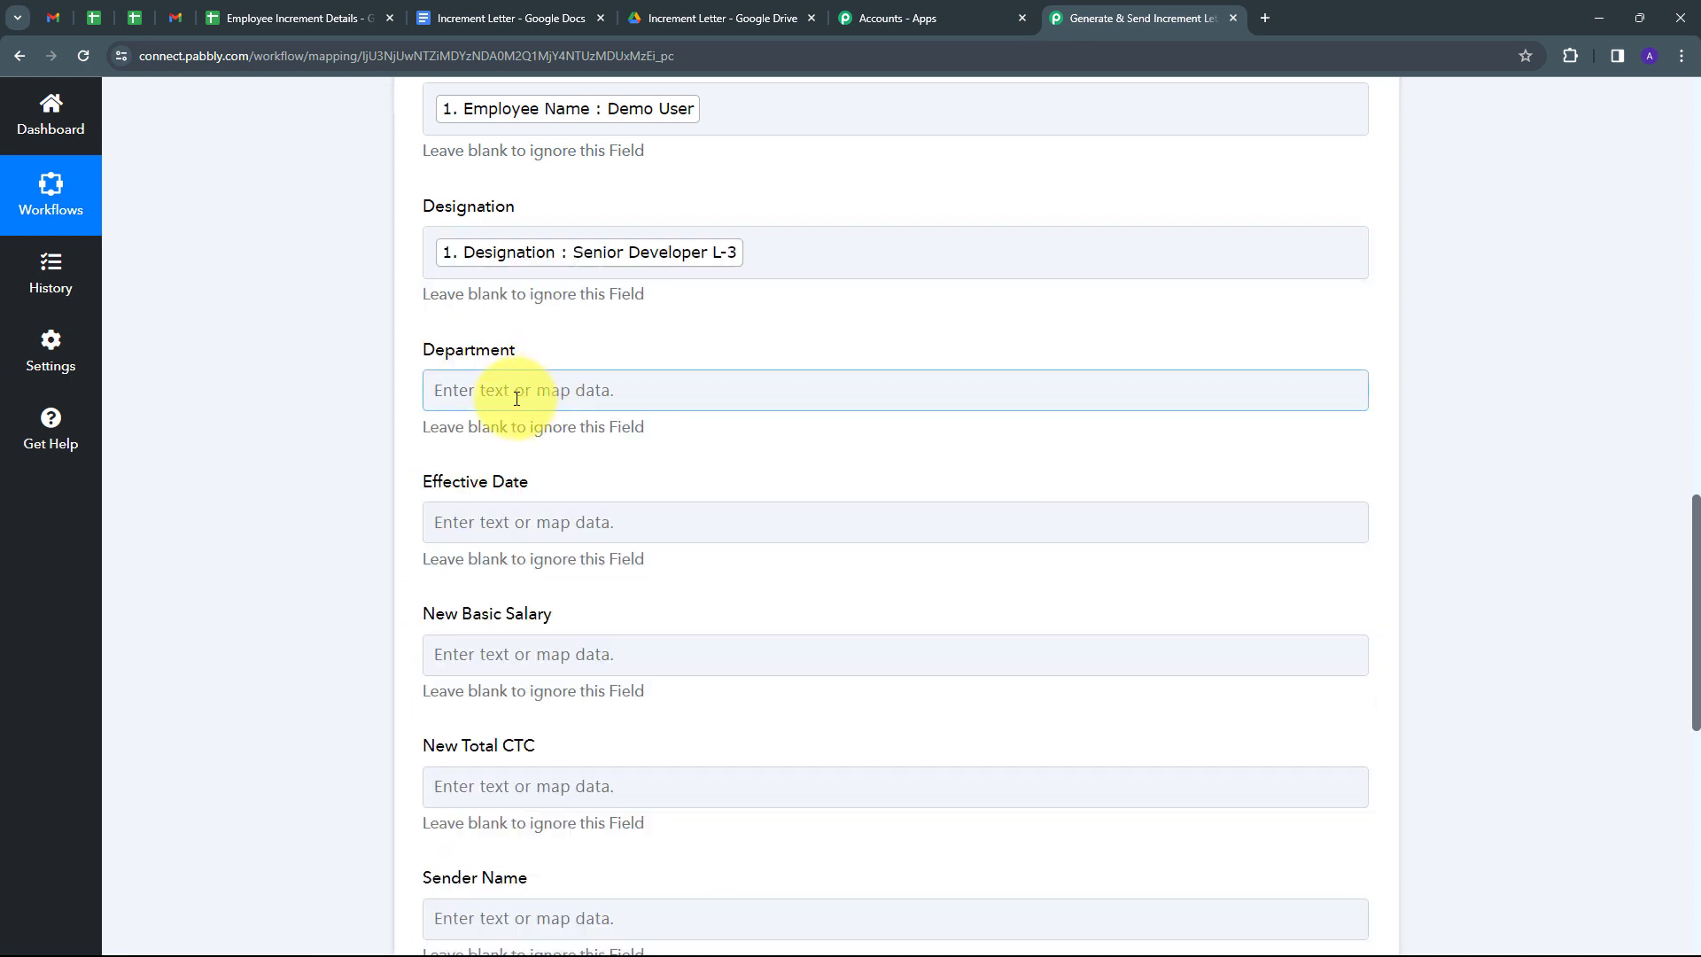
{"action": "left_click", "coordinate": [517, 398]}
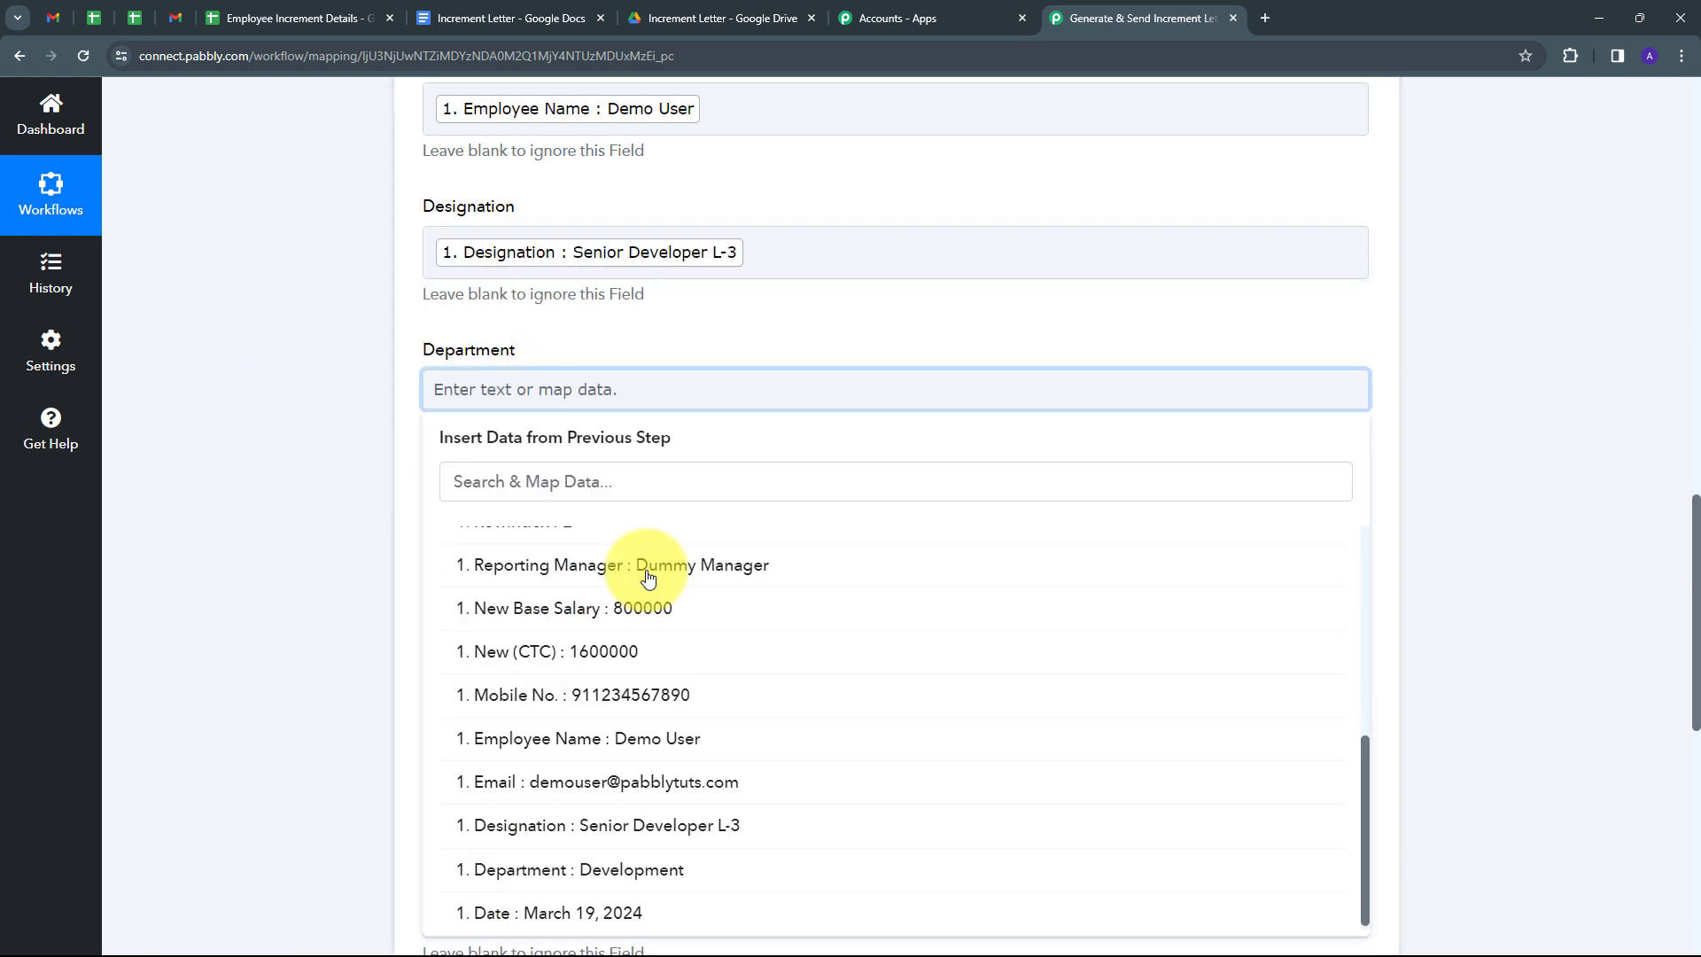
{"action": "left_click", "coordinate": [636, 868]}
{"action": "left_click", "coordinate": [358, 436]}
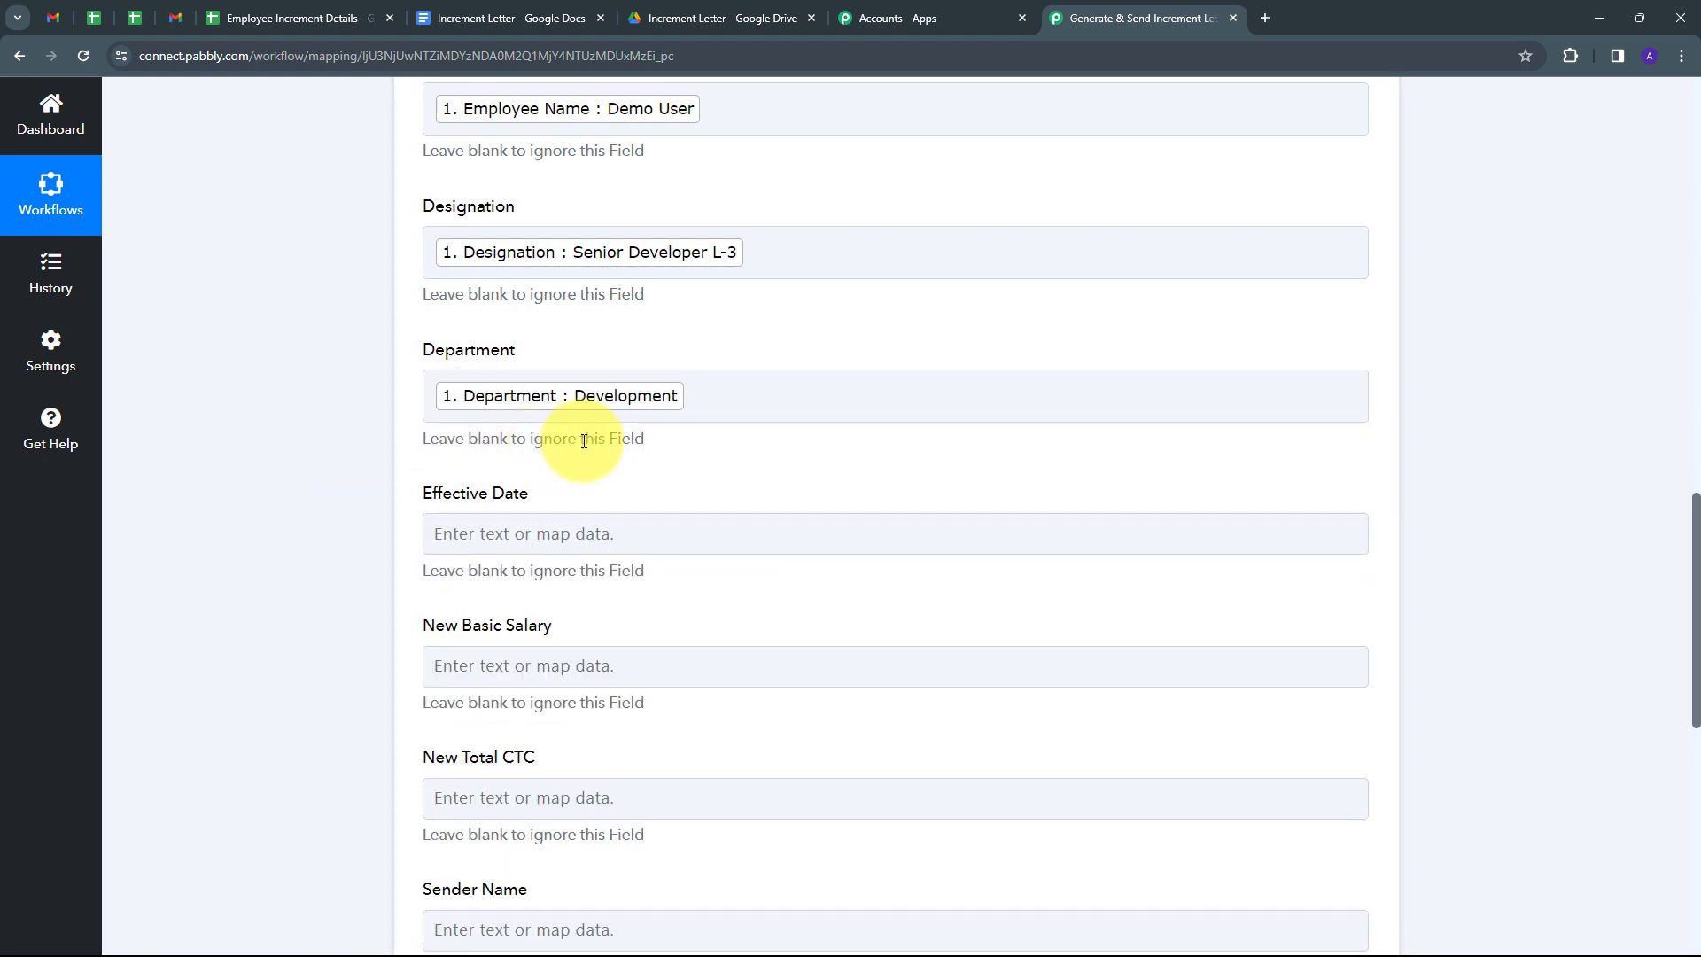
{"action": "scroll", "coordinate": [576, 442], "scroll_direction": "down", "scroll_amount": 2}
{"action": "left_click", "coordinate": [471, 353]}
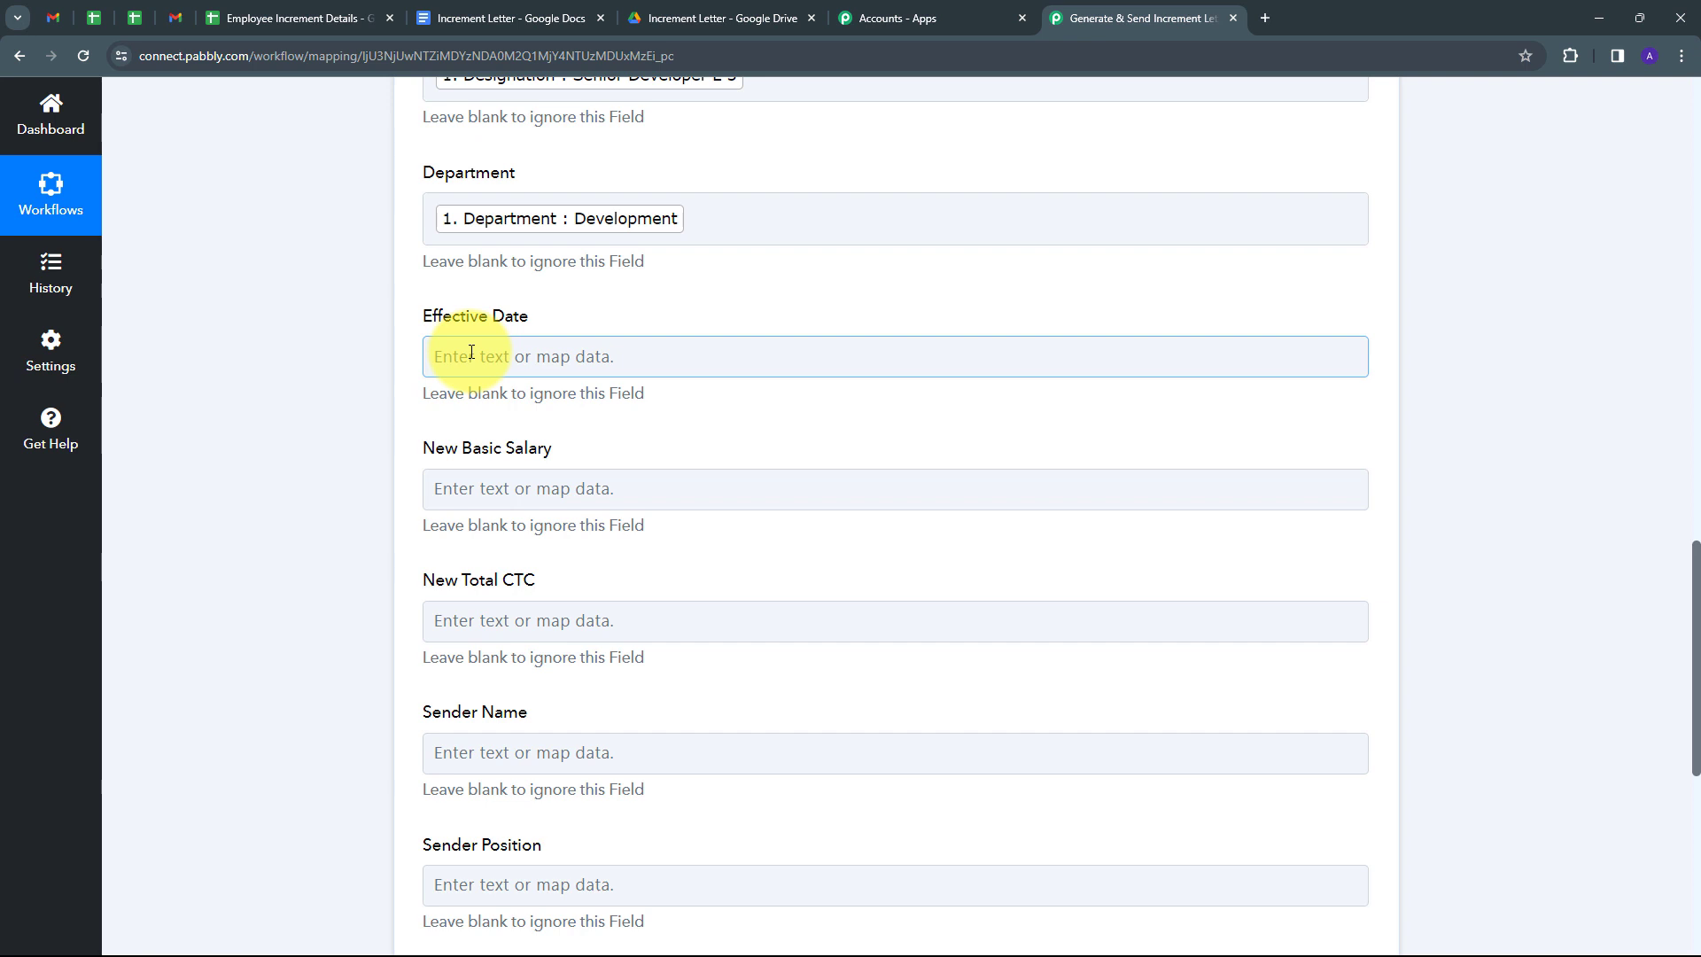
Enter the fixed value April 1, 2024 in the Effective Date field.
{"action": "left_click", "coordinate": [471, 353]}
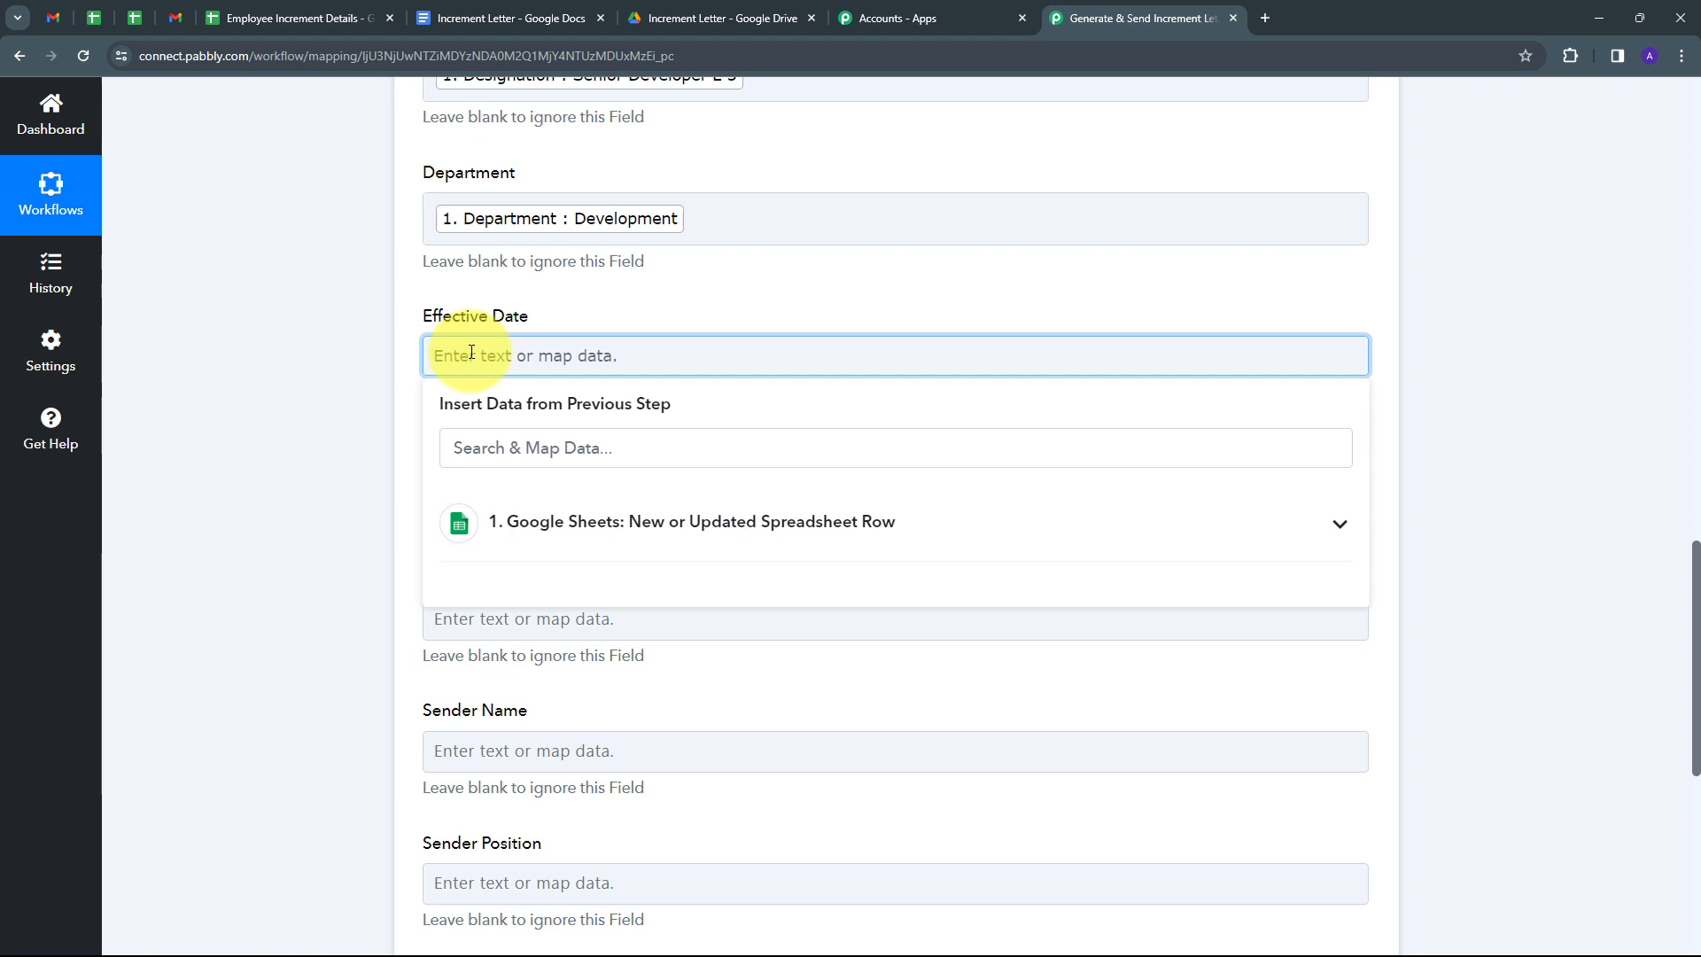
{"action": "type", "text": "April 1, 2024"}
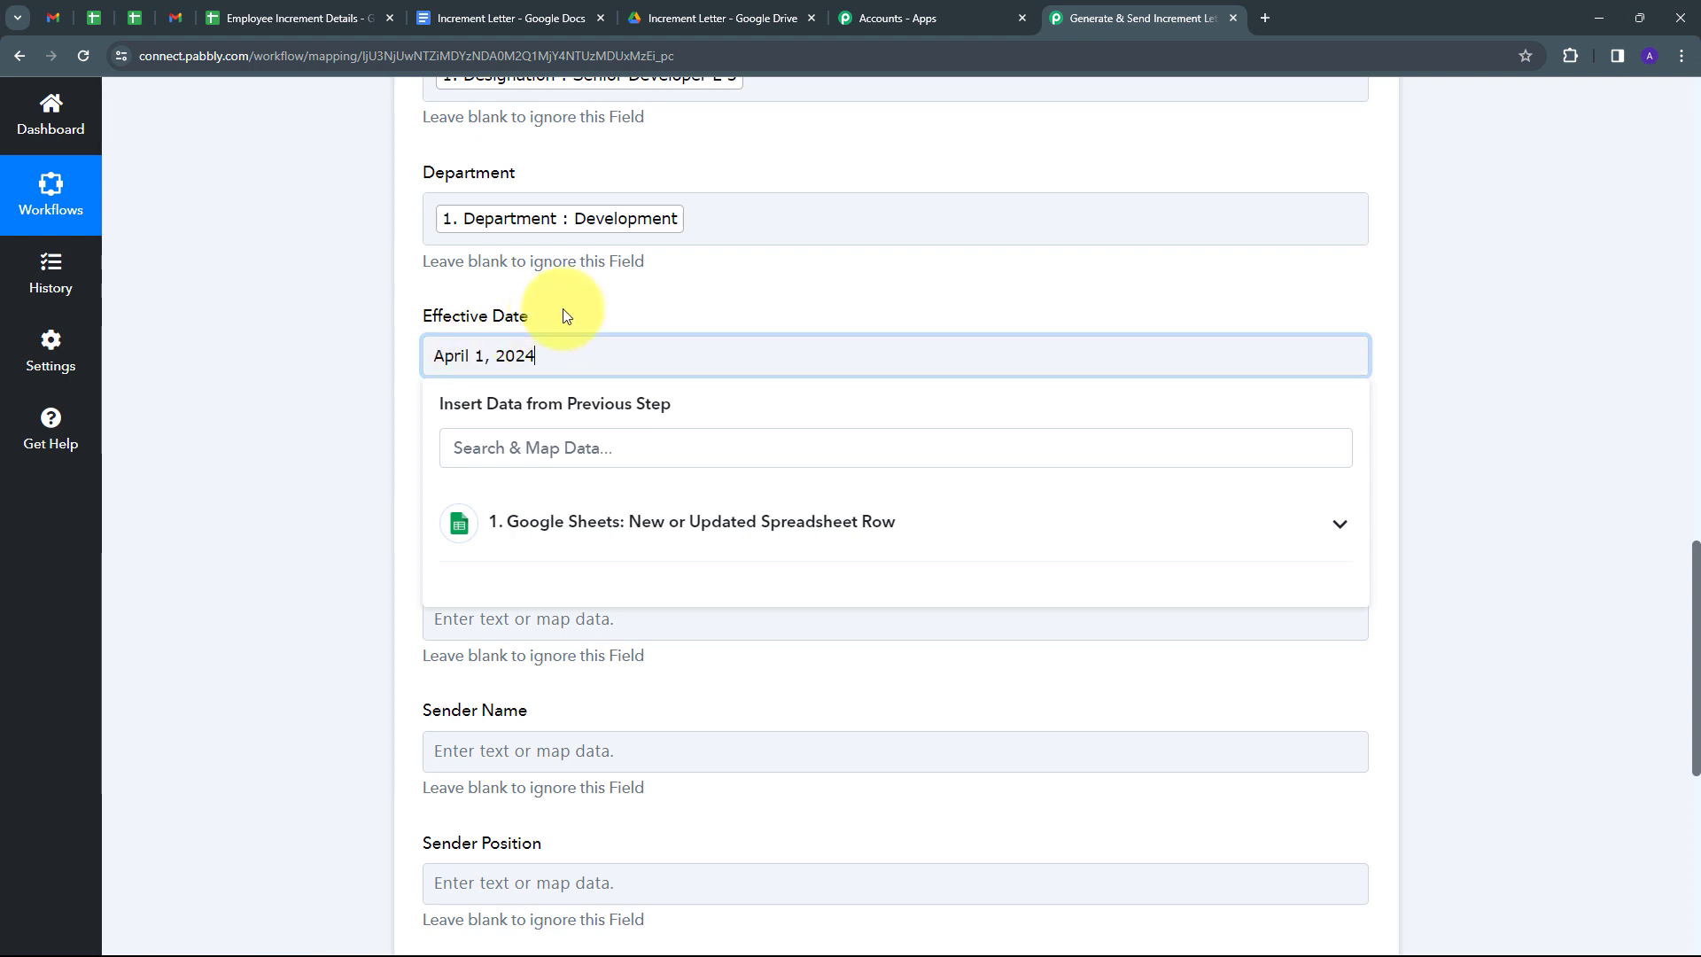
{"action": "left_click", "coordinate": [562, 310]}
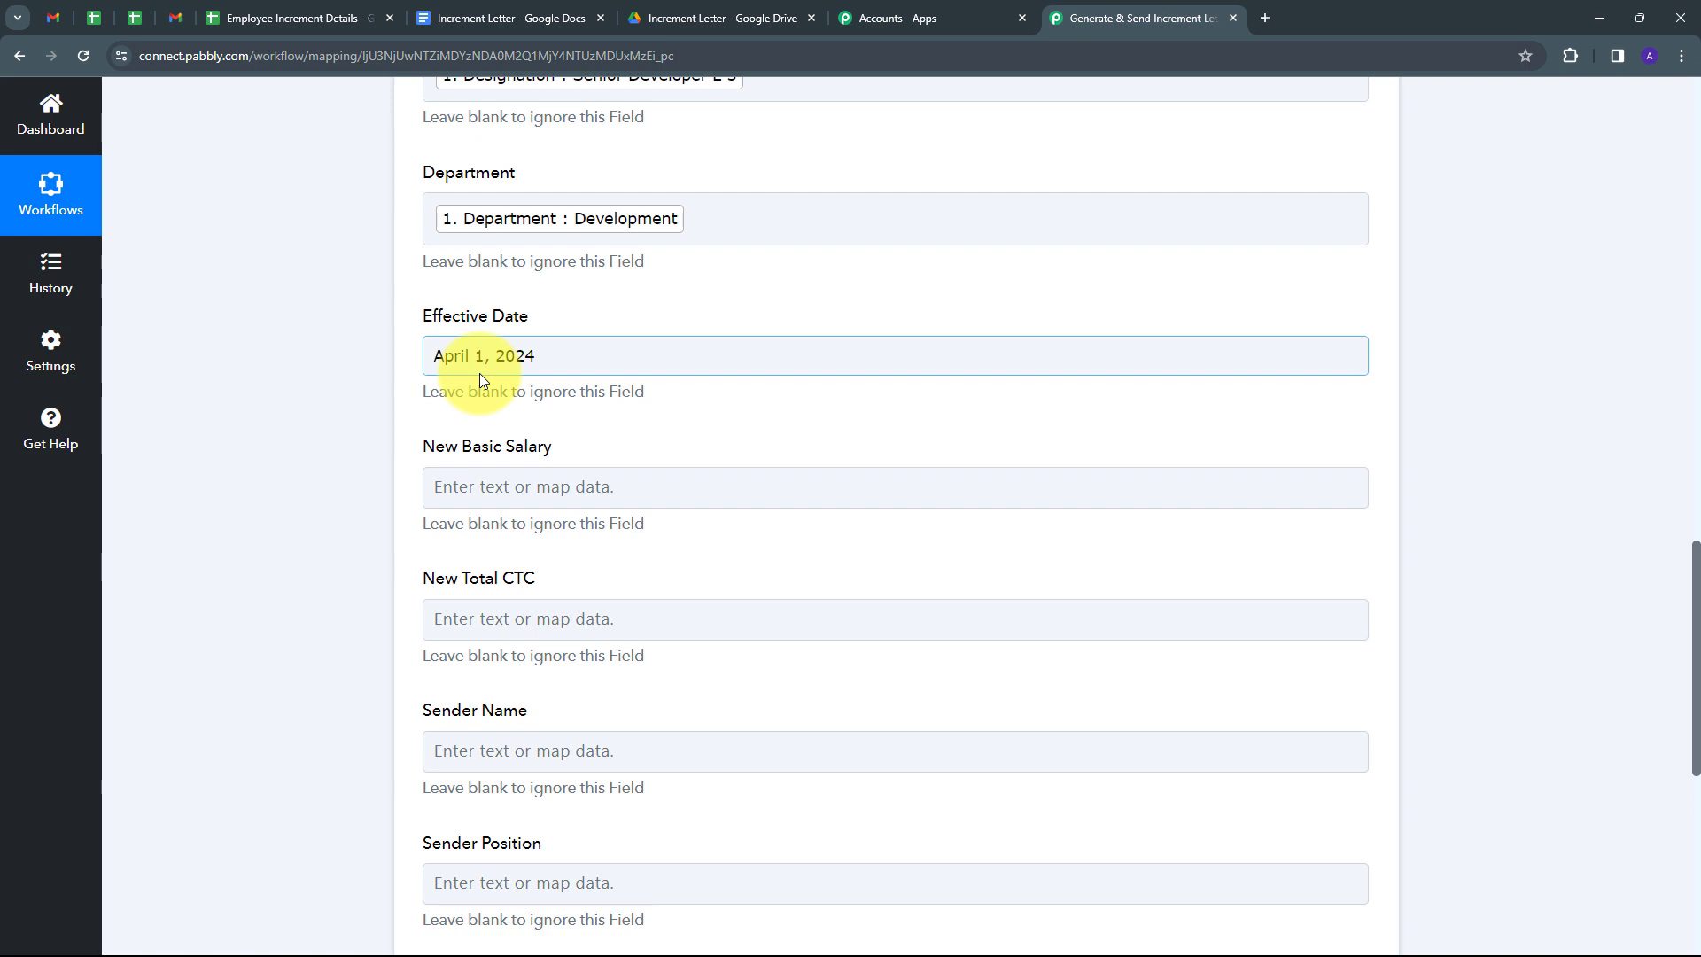
{"action": "left_click", "coordinate": [481, 379]}
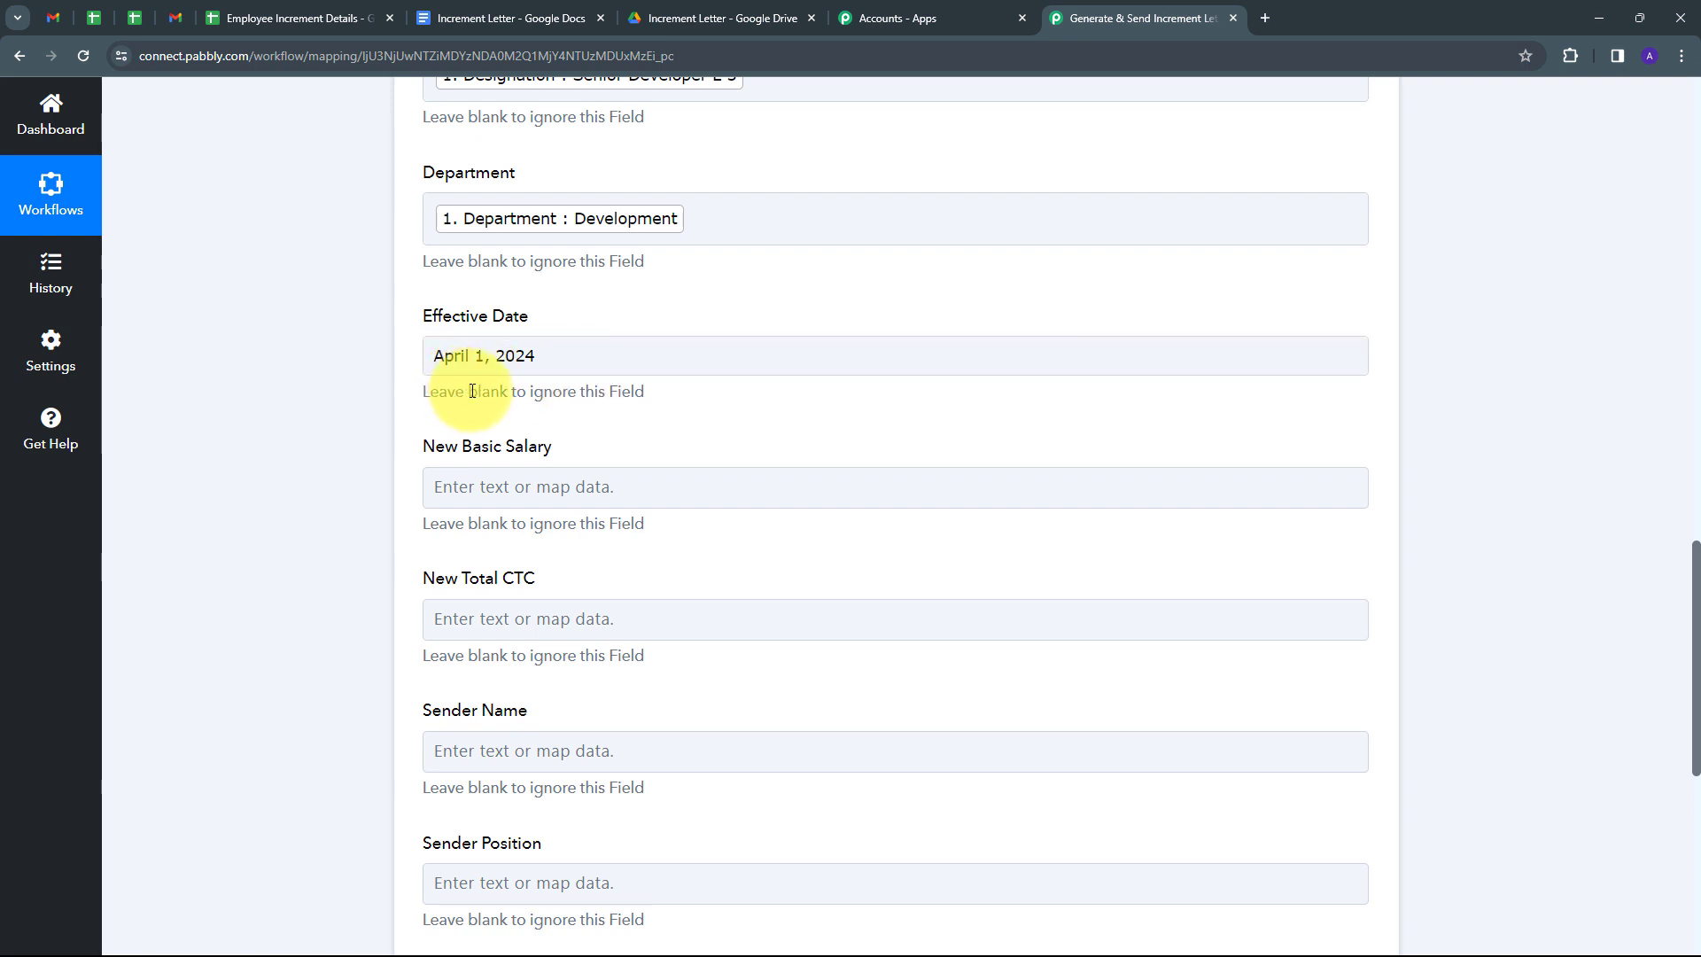
{"action": "scroll", "coordinate": [620, 389], "scroll_direction": "down", "scroll_amount": 1}
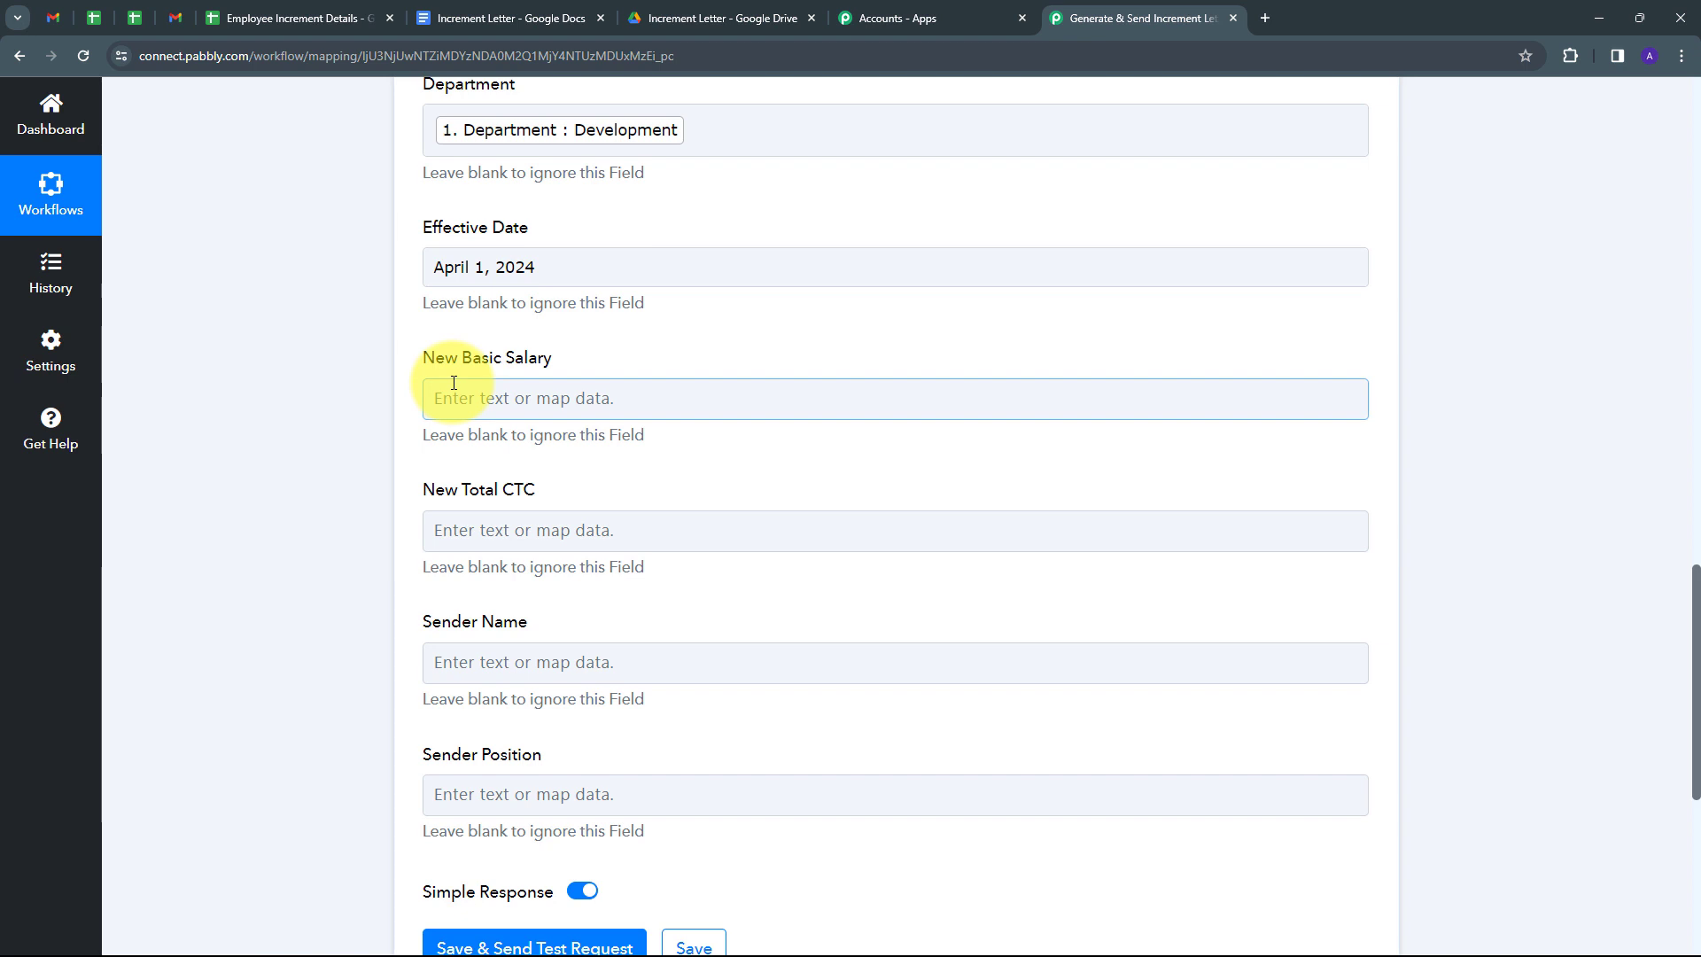
{"action": "scroll", "coordinate": [451, 381], "scroll_direction": "down", "scroll_amount": 1}
Map the sheet's New Base Salary and New (CTC) columns into New Basic Salary and New Total CTC.
{"action": "left_click", "coordinate": [521, 312]}
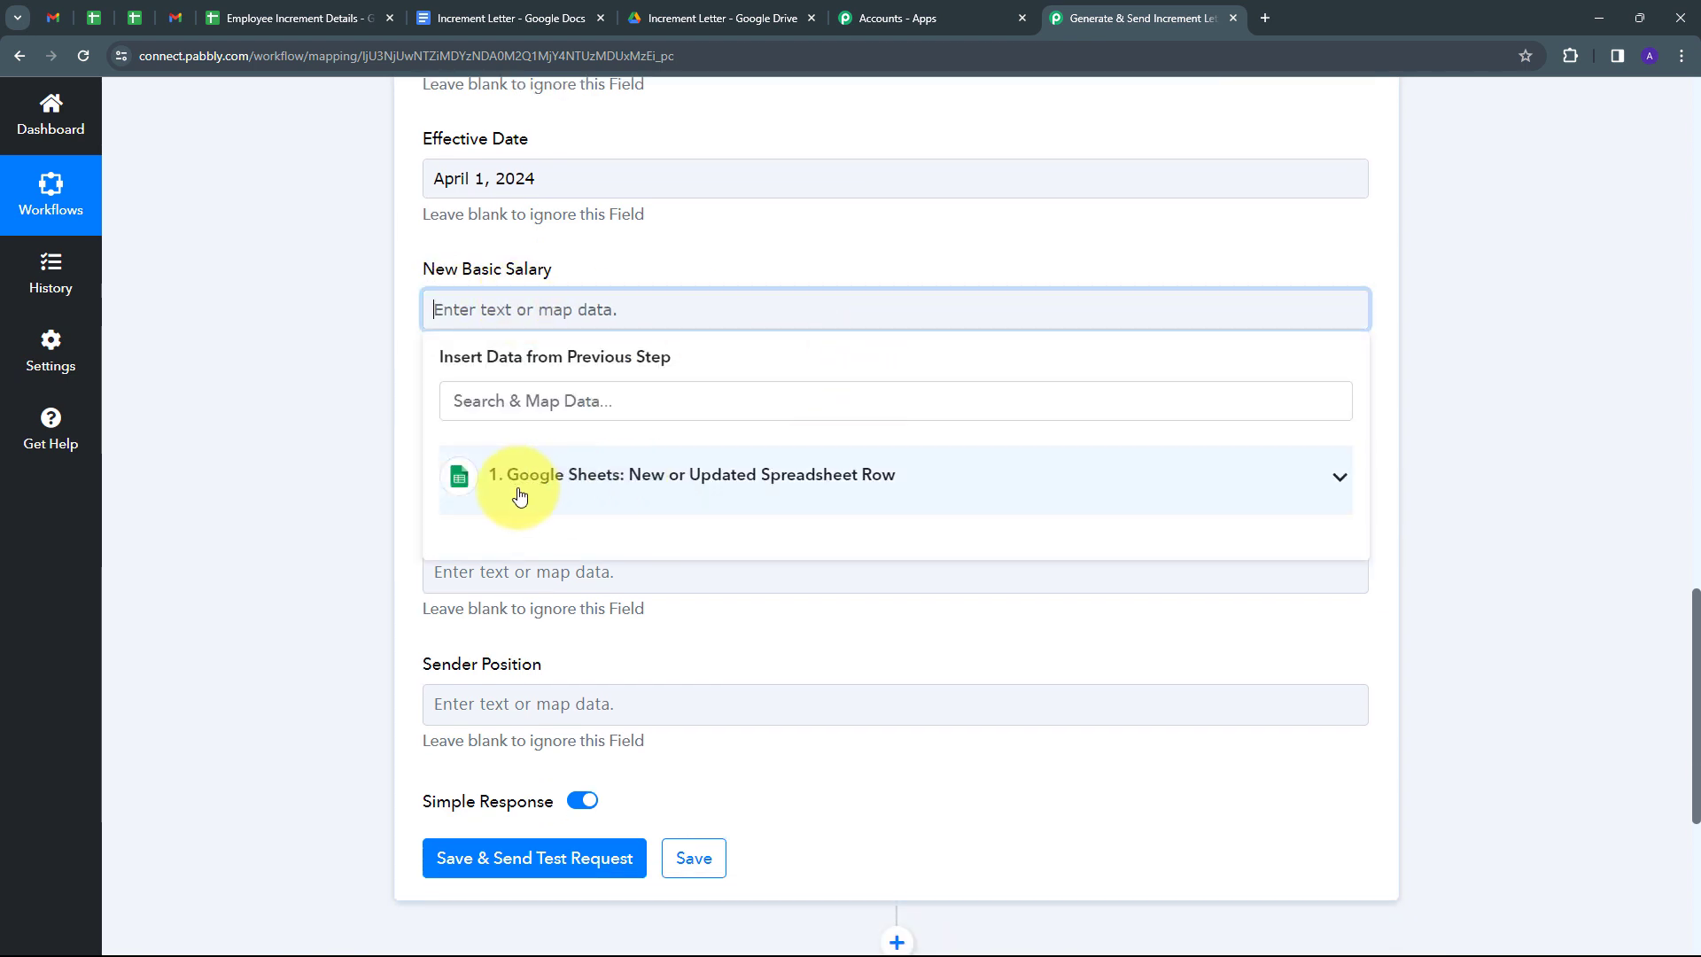
{"action": "left_click", "coordinate": [519, 496]}
{"action": "scroll", "coordinate": [694, 543], "scroll_direction": "down", "scroll_amount": 3}
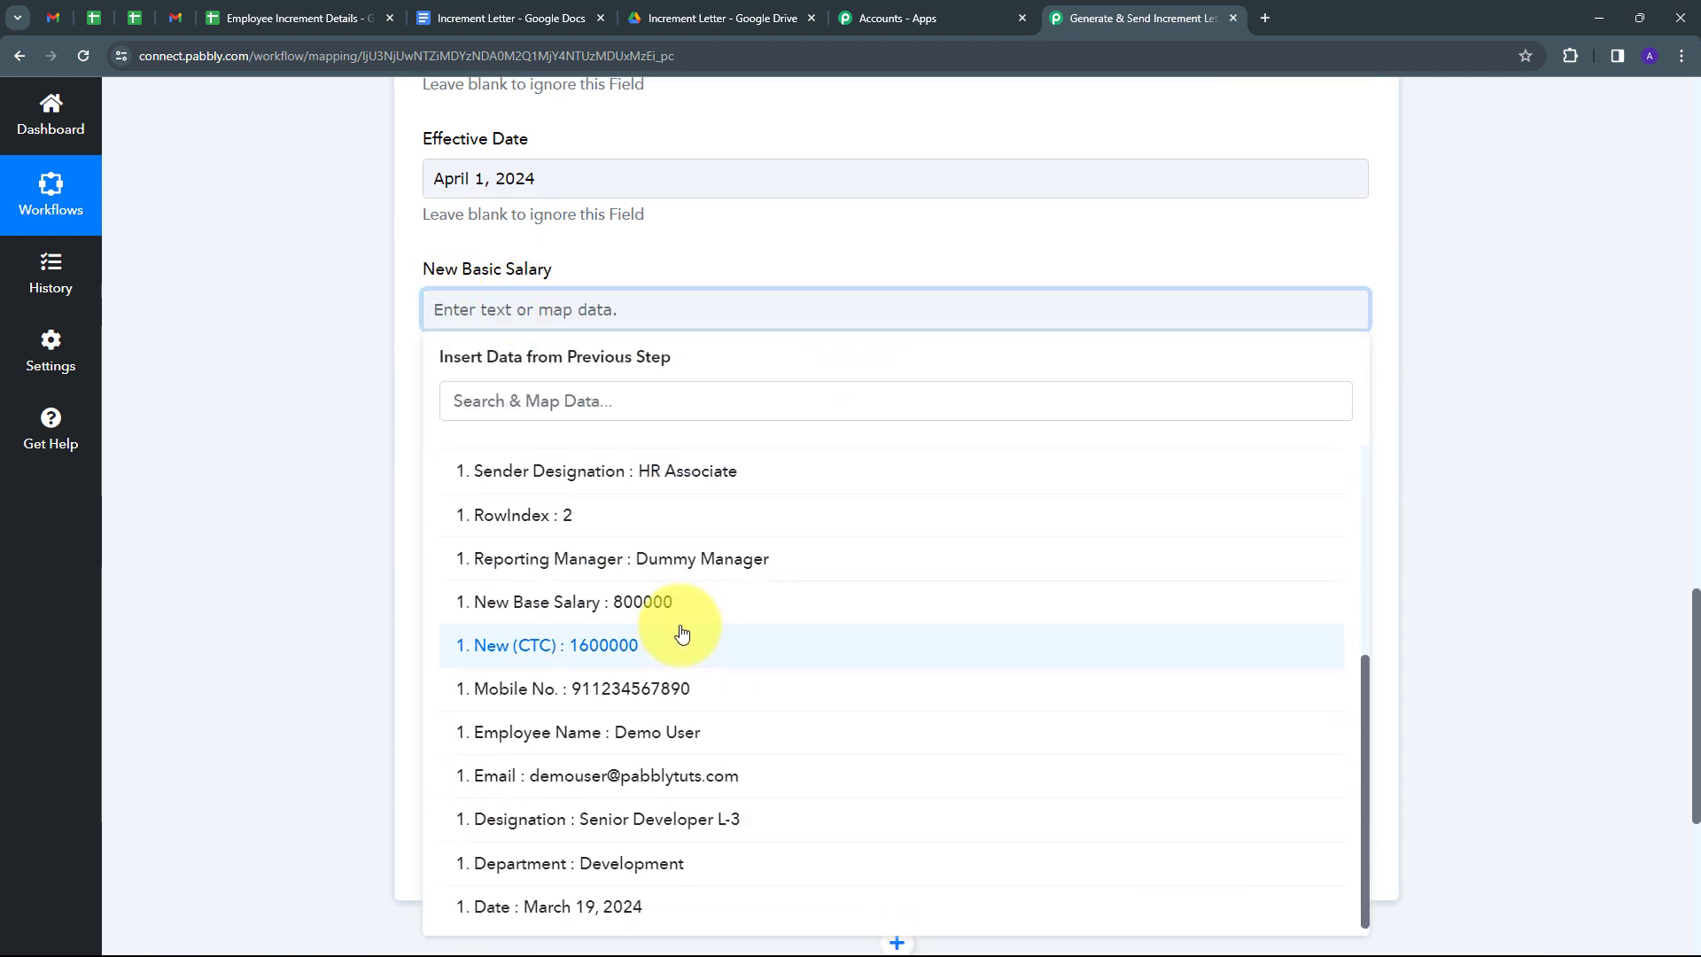
{"action": "left_click", "coordinate": [640, 603]}
{"action": "left_click", "coordinate": [278, 349]}
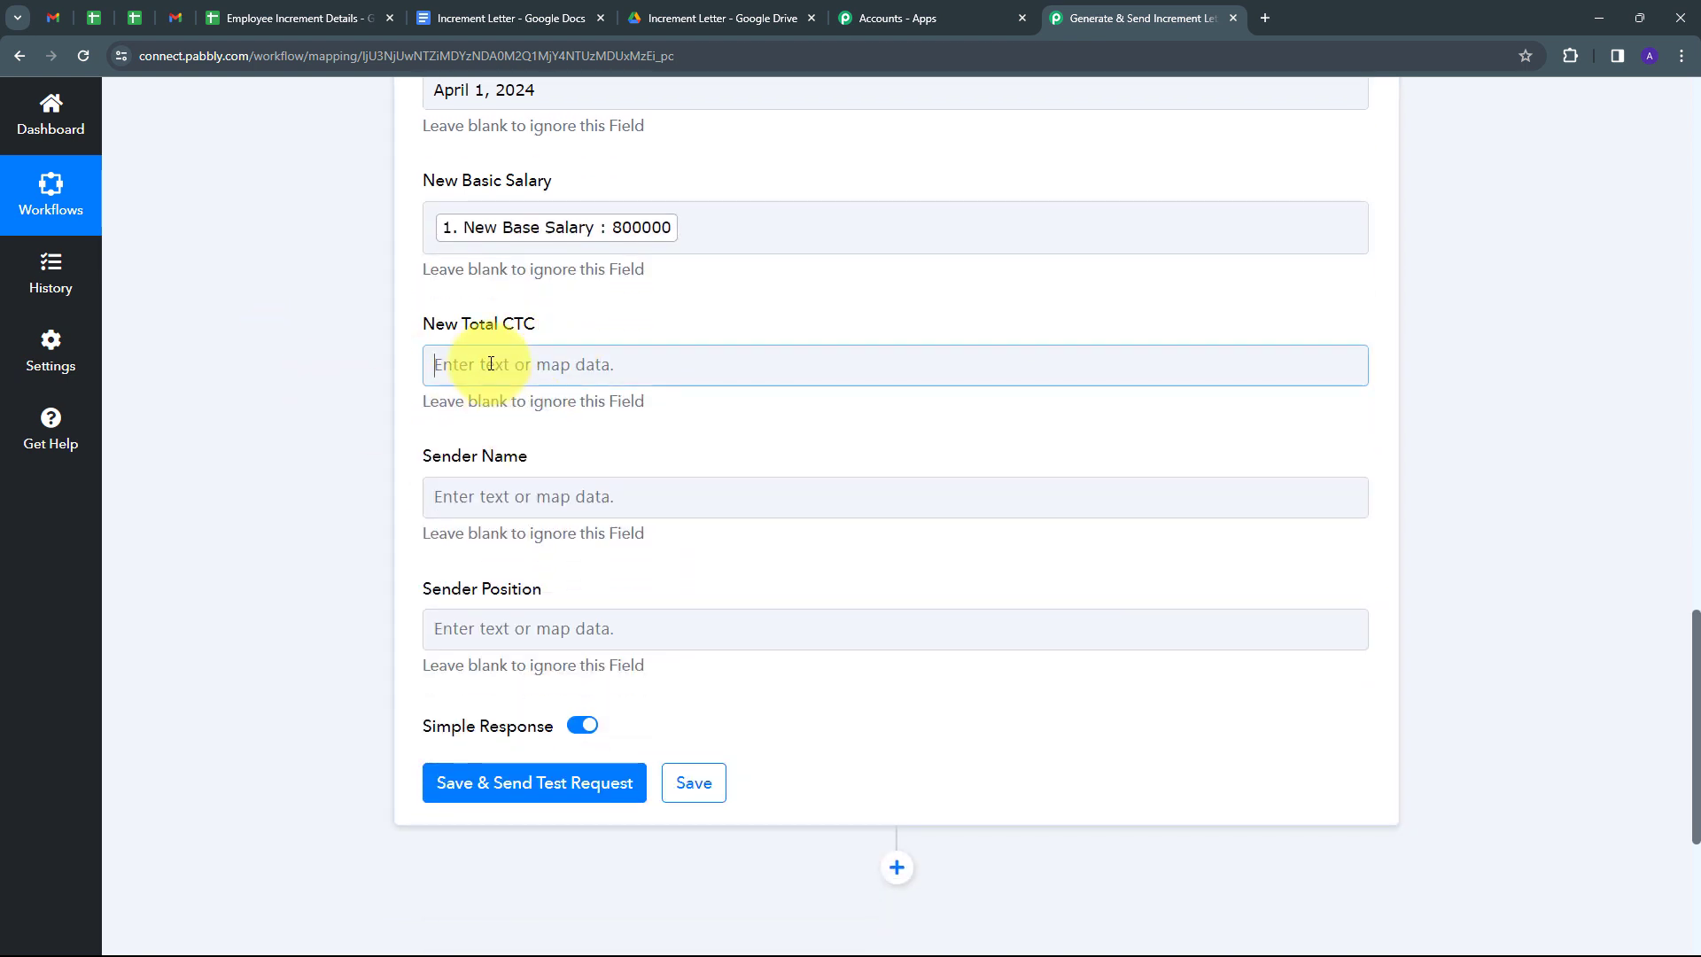
{"action": "left_click", "coordinate": [493, 364]}
{"action": "left_click", "coordinate": [531, 531]}
{"action": "scroll", "coordinate": [538, 729], "scroll_direction": "down", "scroll_amount": 5}
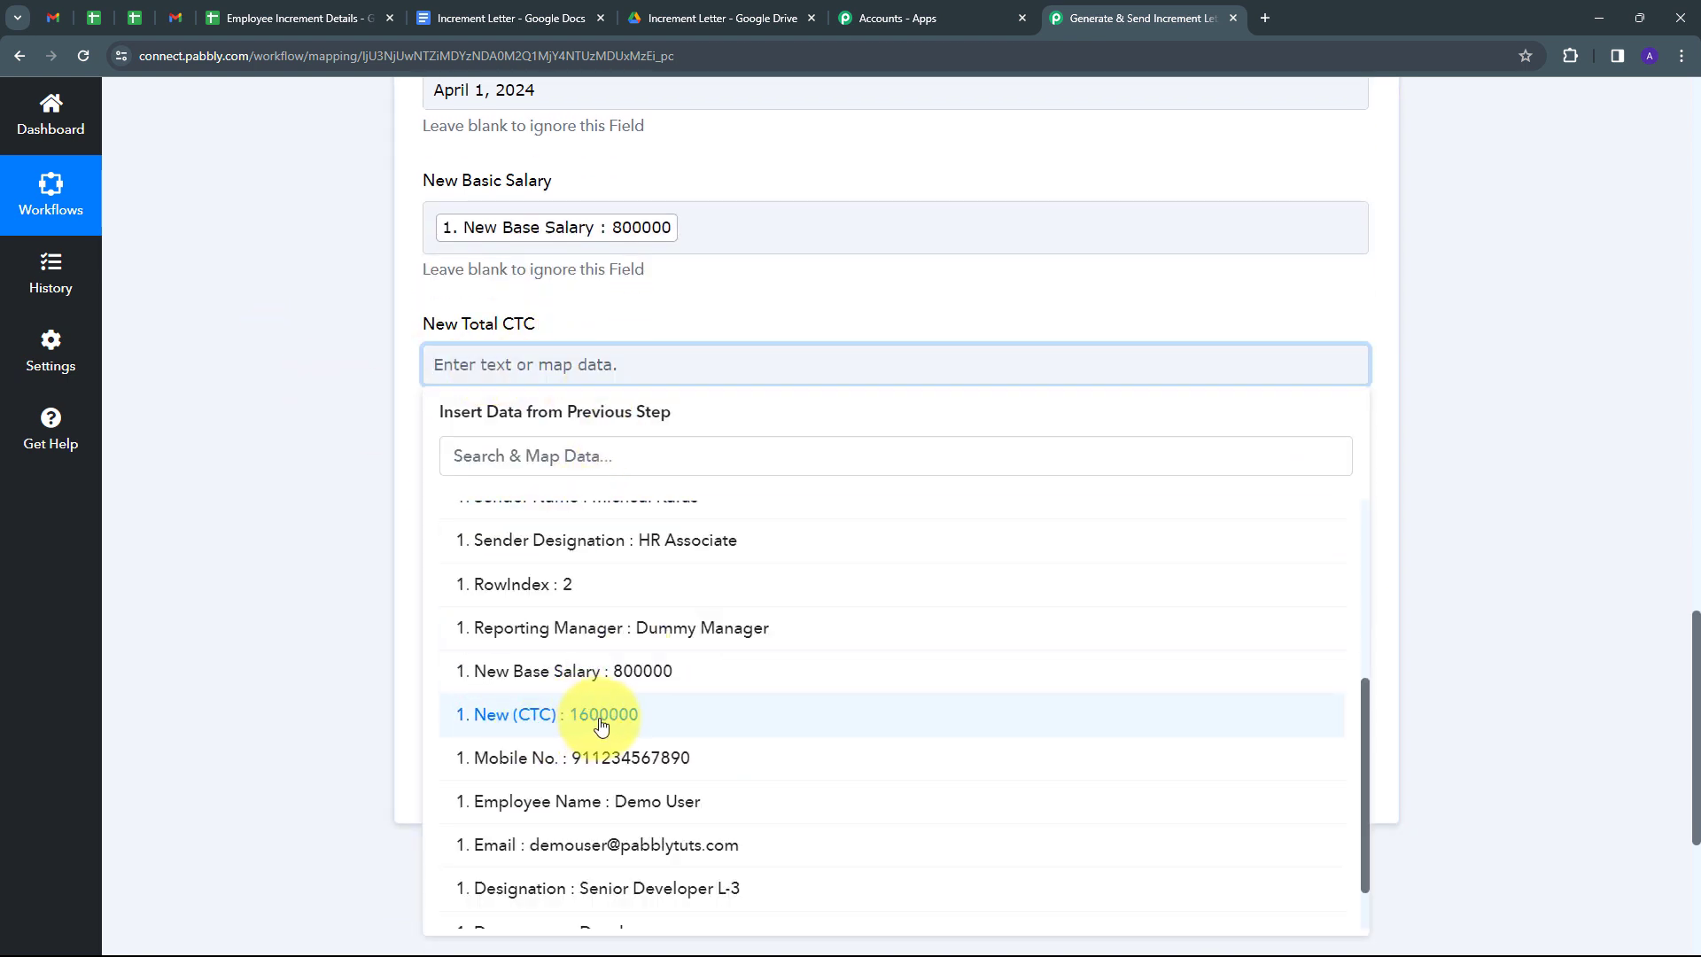
{"action": "left_click", "coordinate": [601, 726]}
{"action": "left_click", "coordinate": [322, 608]}
{"action": "scroll", "coordinate": [634, 365], "scroll_direction": "down", "scroll_amount": 1}
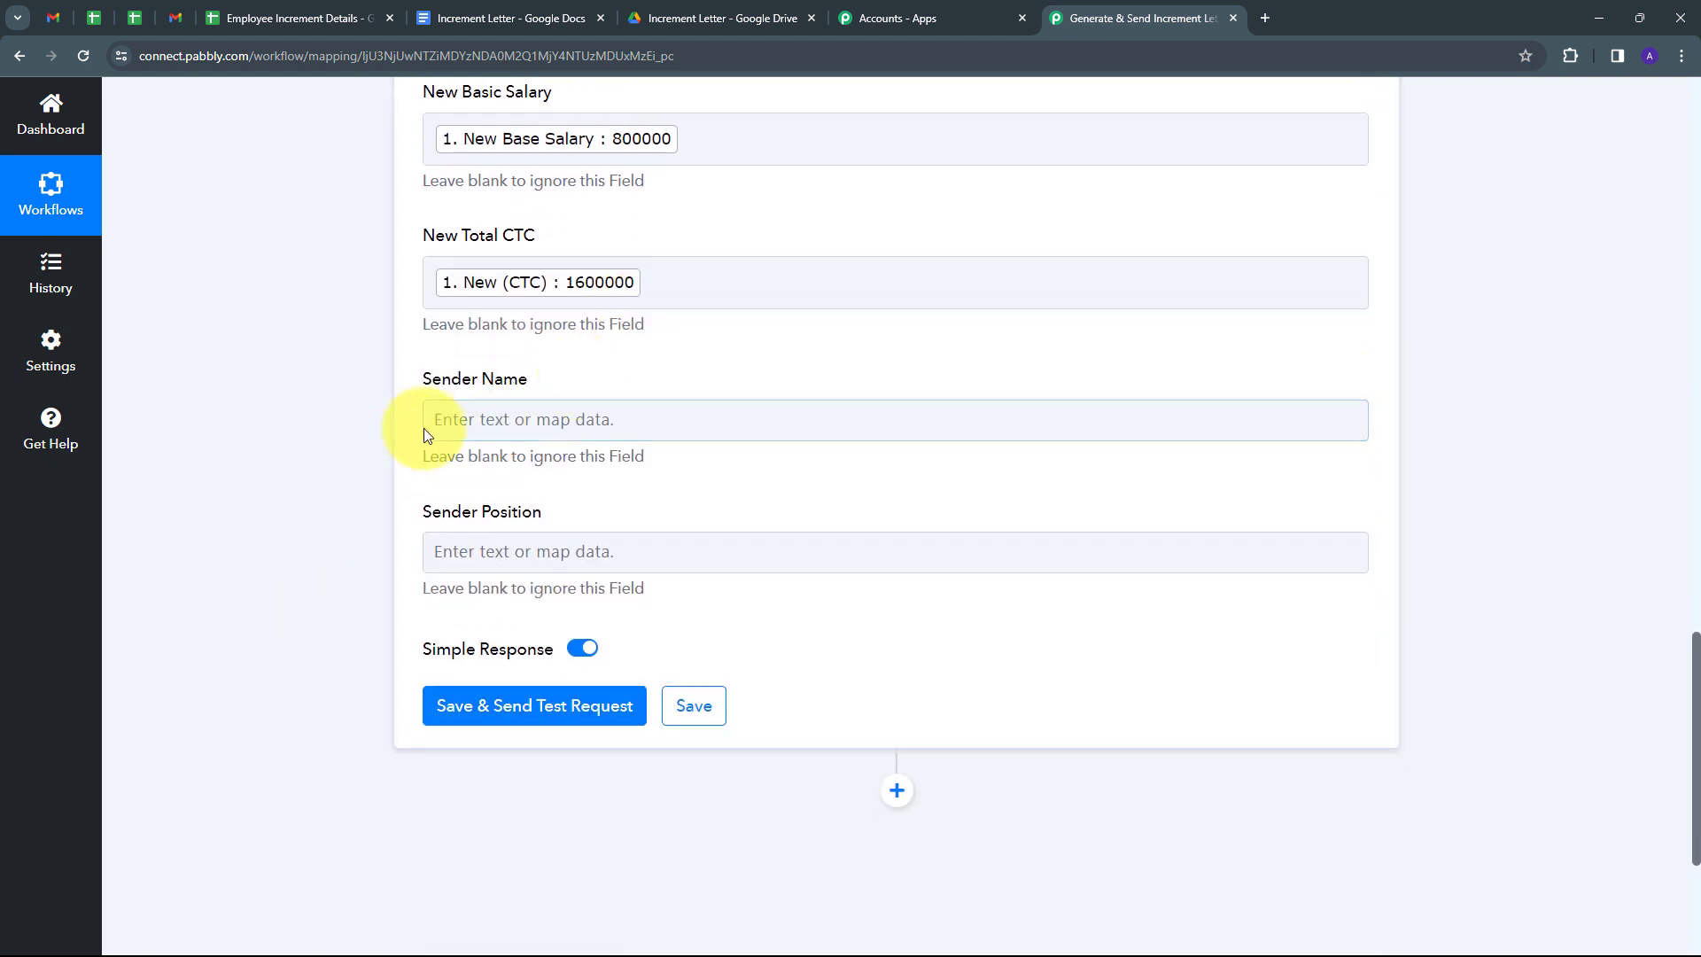
Map the sheet's Sender Name and Sender Designation columns into Sender Name and Sender Position.
{"action": "left_click", "coordinate": [520, 419]}
{"action": "left_click", "coordinate": [558, 580]}
{"action": "scroll", "coordinate": [653, 615], "scroll_direction": "down", "scroll_amount": 3}
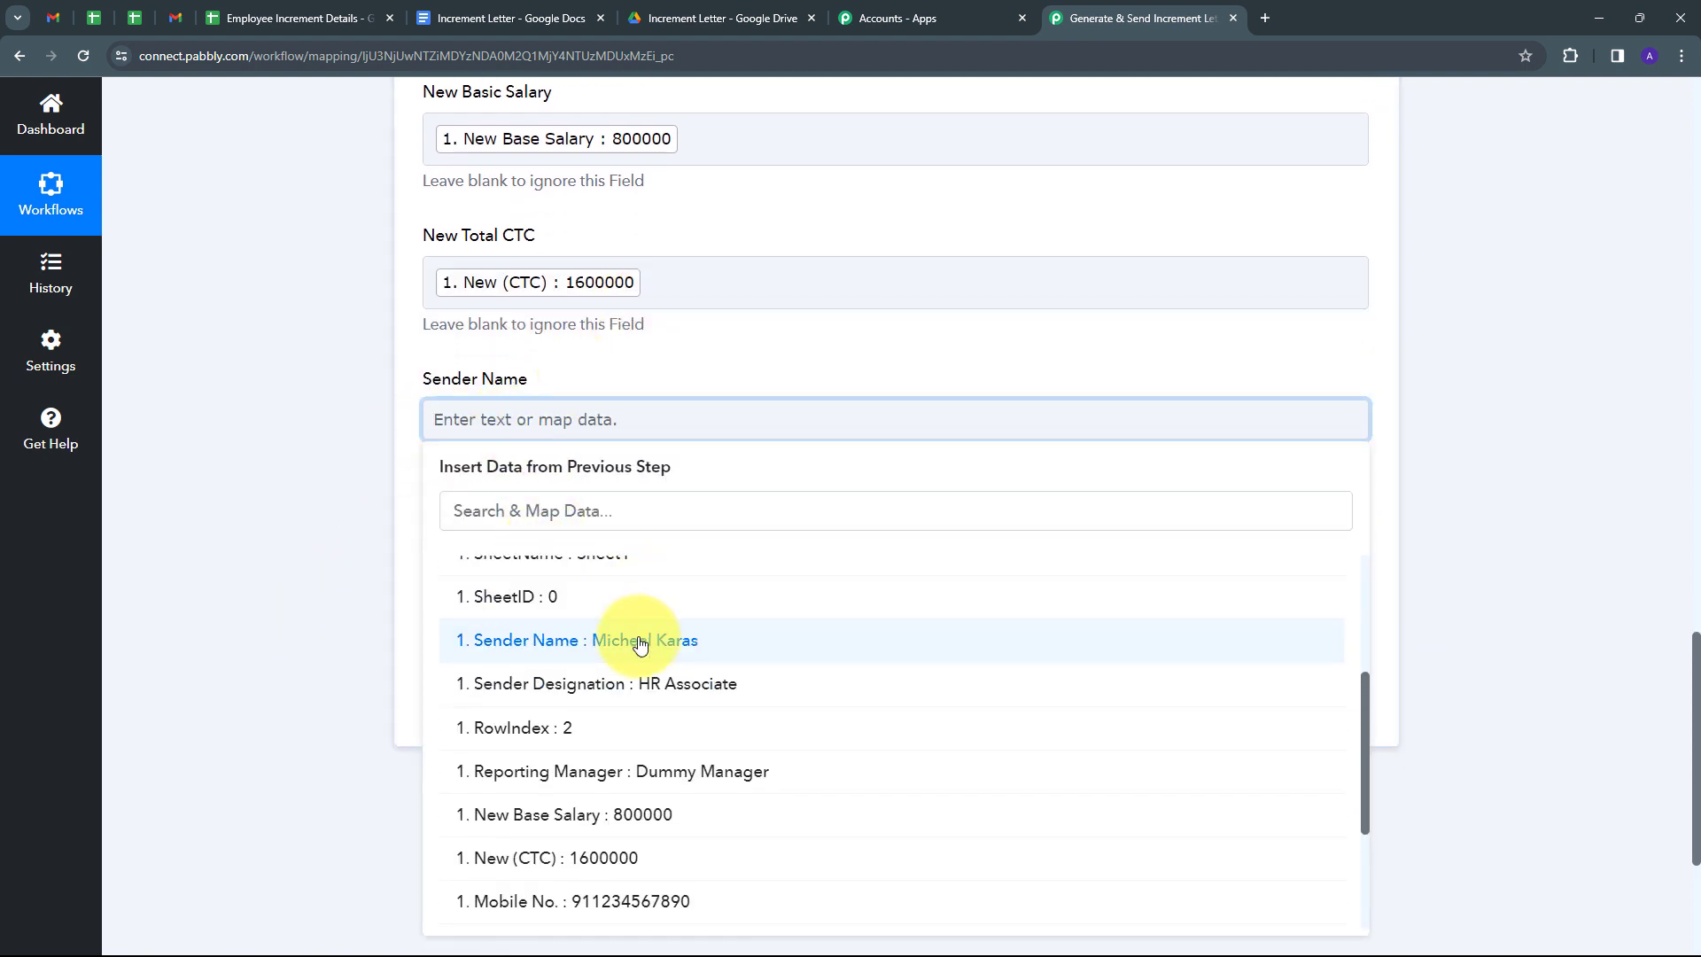
{"action": "left_click", "coordinate": [640, 640]}
{"action": "left_click", "coordinate": [319, 468]}
{"action": "left_click", "coordinate": [550, 561]}
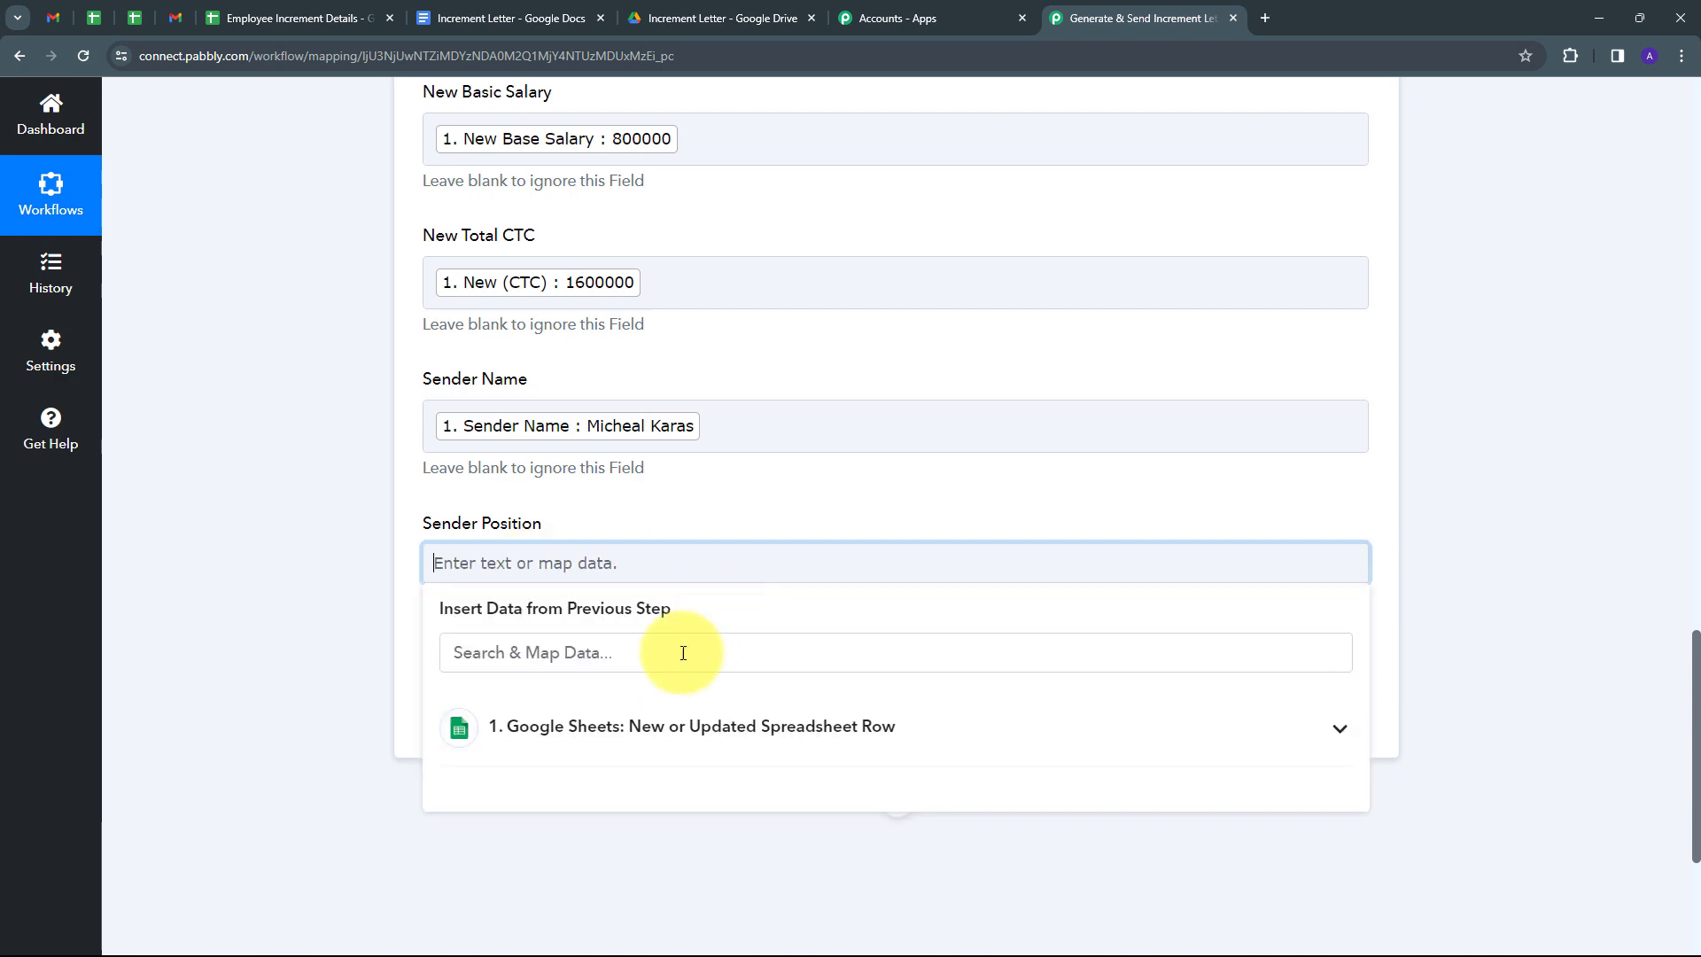
{"action": "left_click", "coordinate": [566, 725]}
{"action": "scroll", "coordinate": [709, 637], "scroll_direction": "down", "scroll_amount": 5}
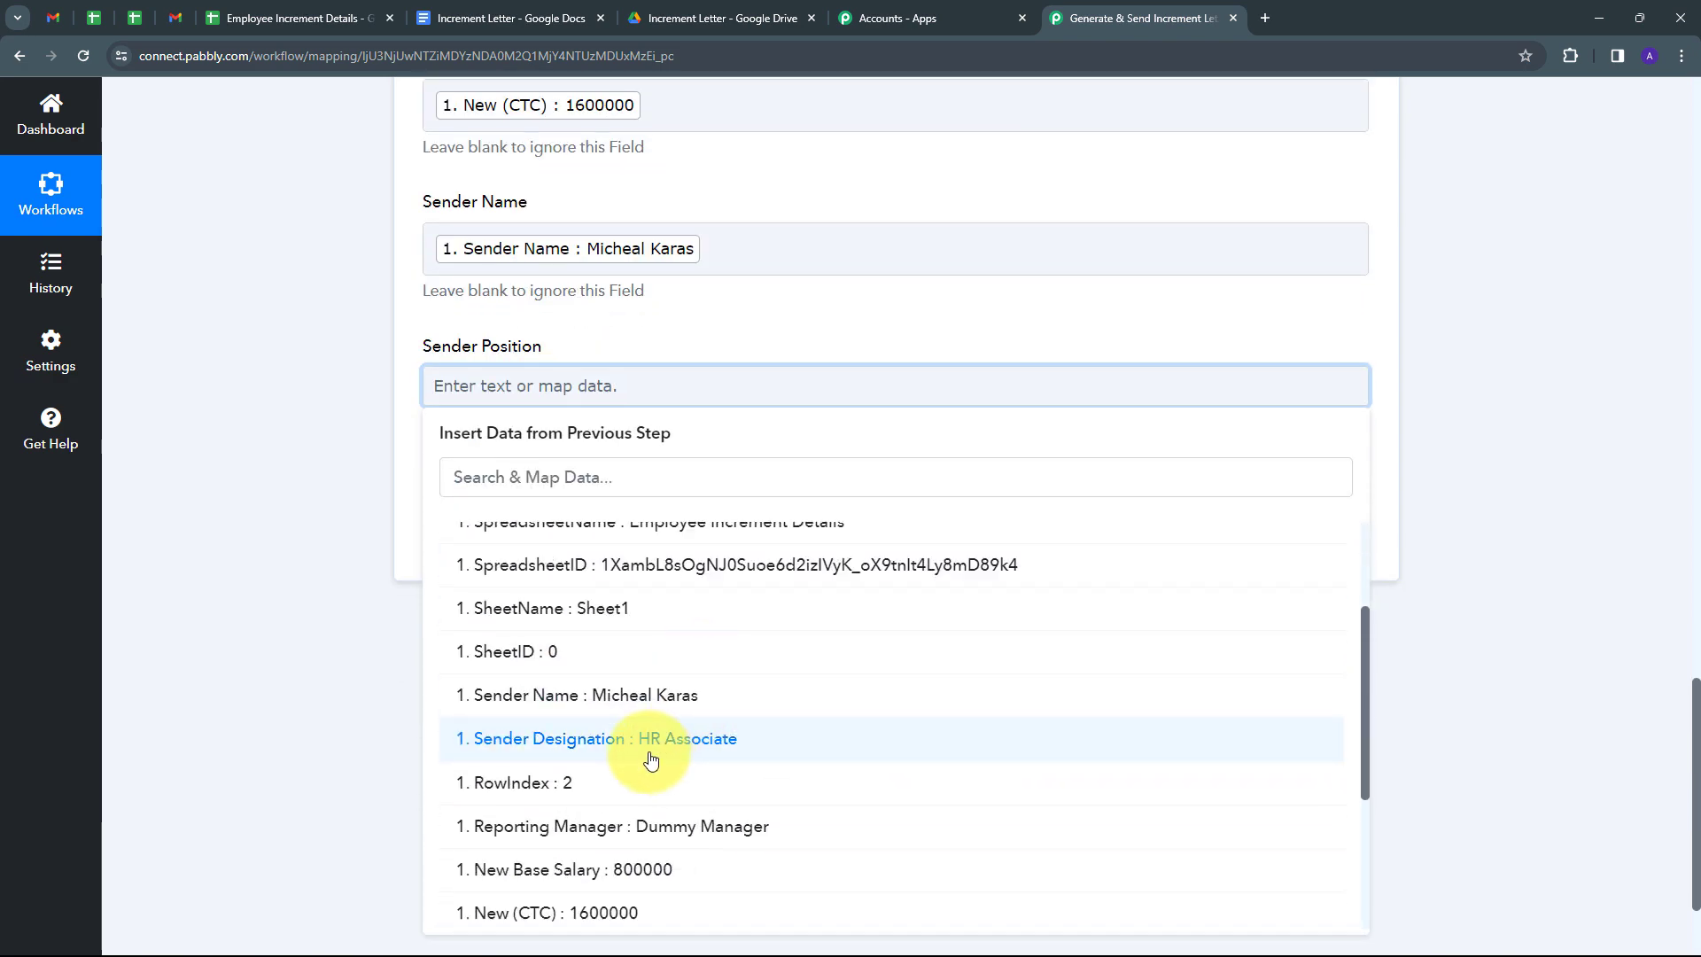
{"action": "left_click", "coordinate": [652, 759]}
{"action": "scroll", "coordinate": [750, 473], "scroll_direction": "up", "scroll_amount": 10}
{"action": "scroll", "coordinate": [751, 472], "scroll_direction": "down", "scroll_amount": 10}
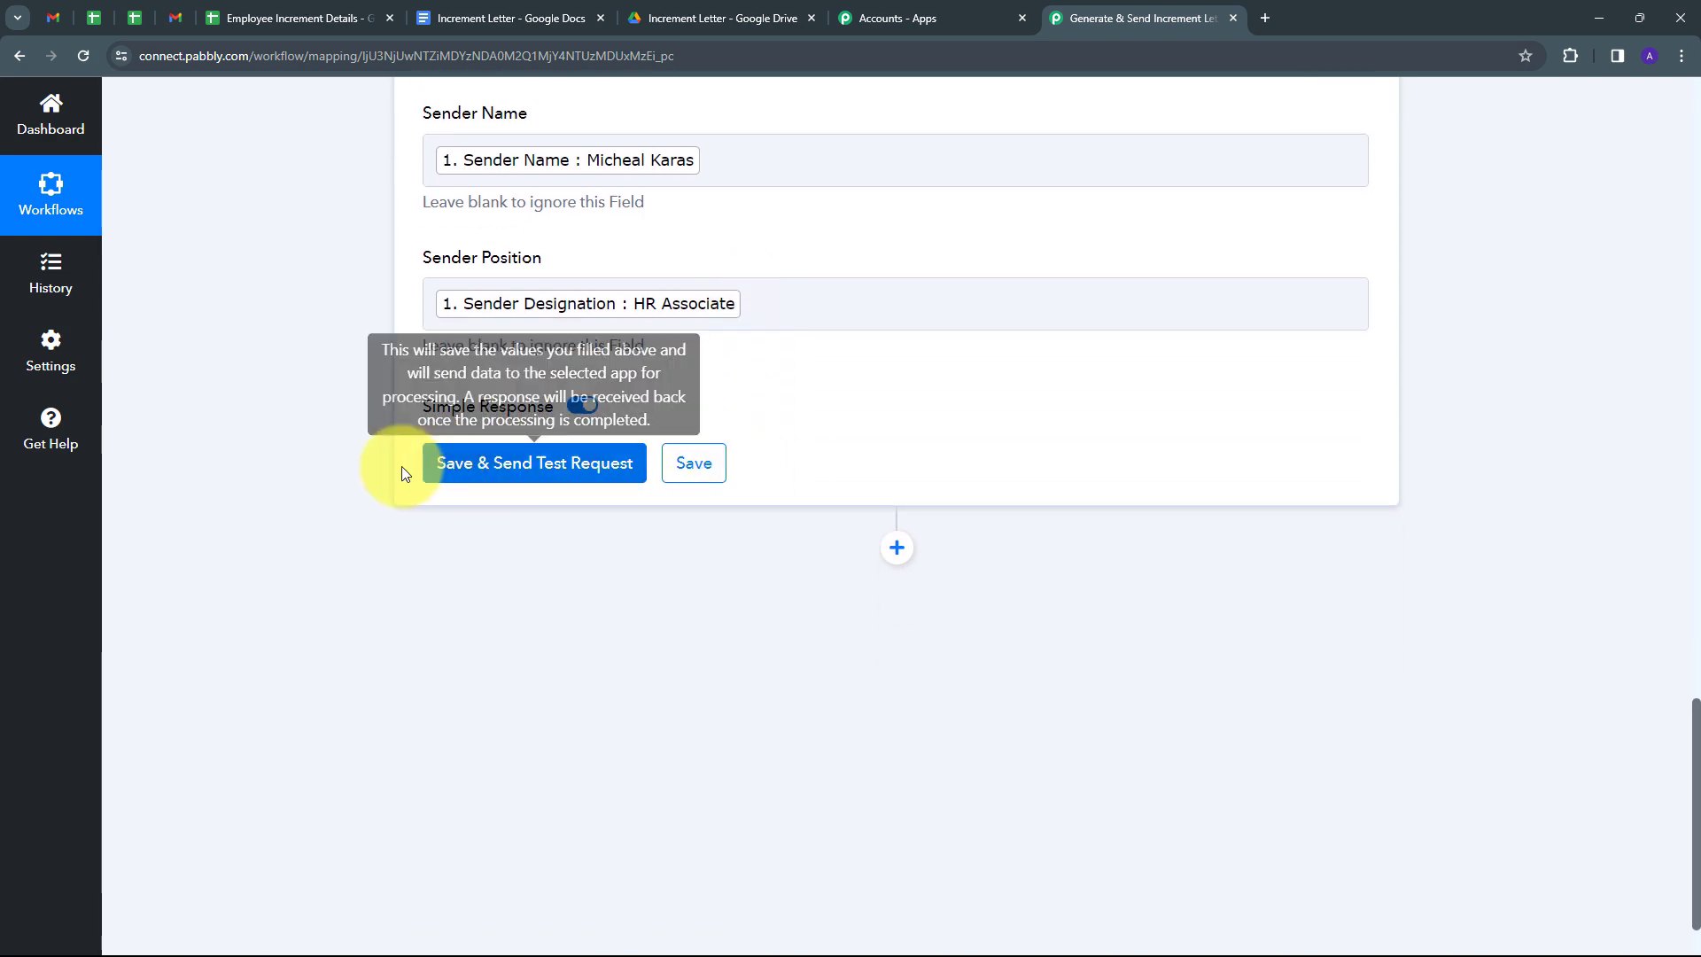
Save the Google Docs step, send a test request, and check the returned DocumentId.
{"action": "left_click", "coordinate": [528, 478]}
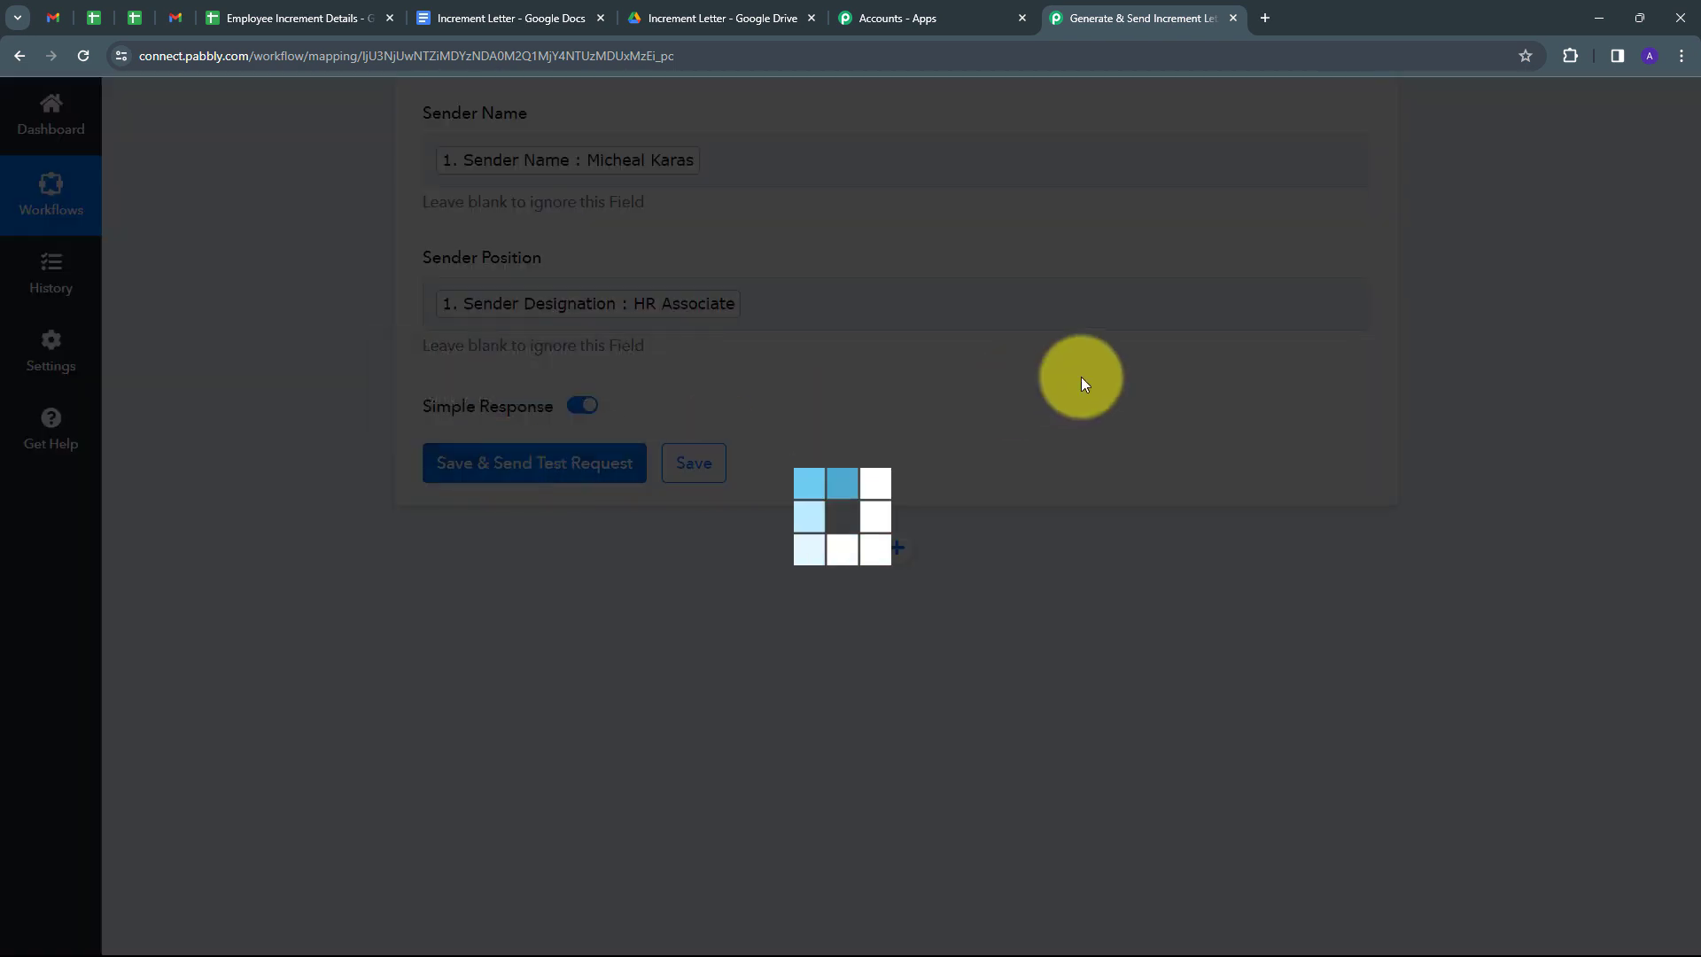
{"action": "scroll", "coordinate": [1437, 401], "scroll_direction": "down", "scroll_amount": 2}
{"action": "scroll", "coordinate": [1465, 383], "scroll_direction": "down", "scroll_amount": 1}
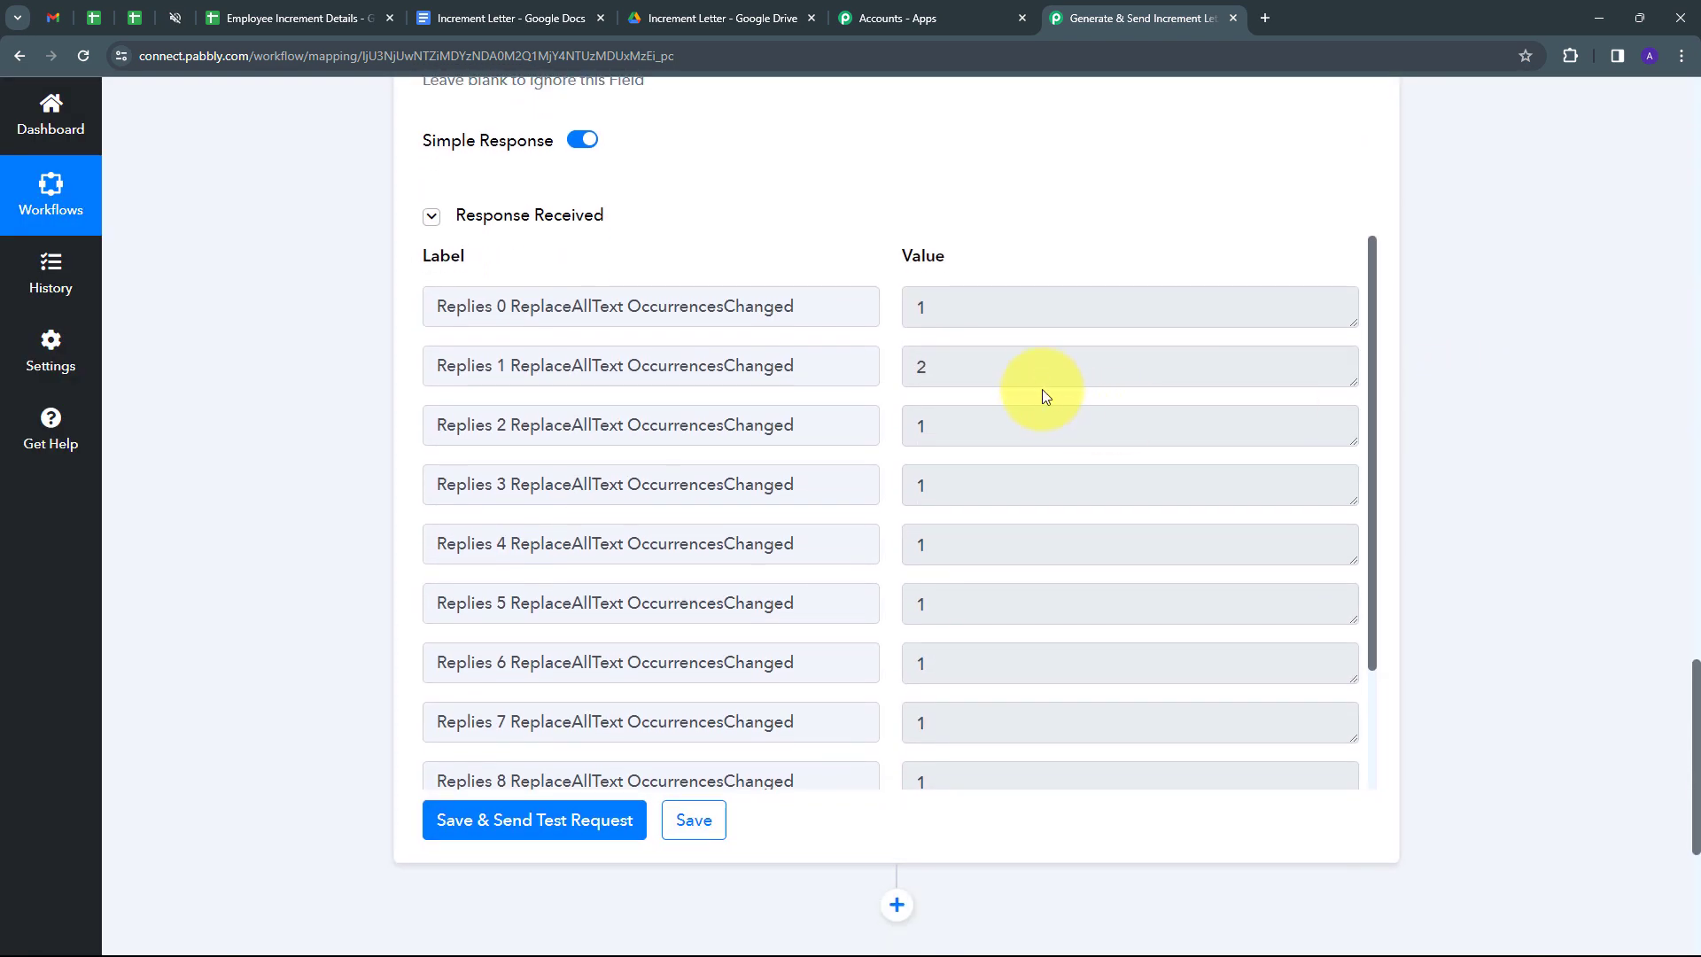
{"action": "scroll", "coordinate": [1040, 380], "scroll_direction": "down", "scroll_amount": 2}
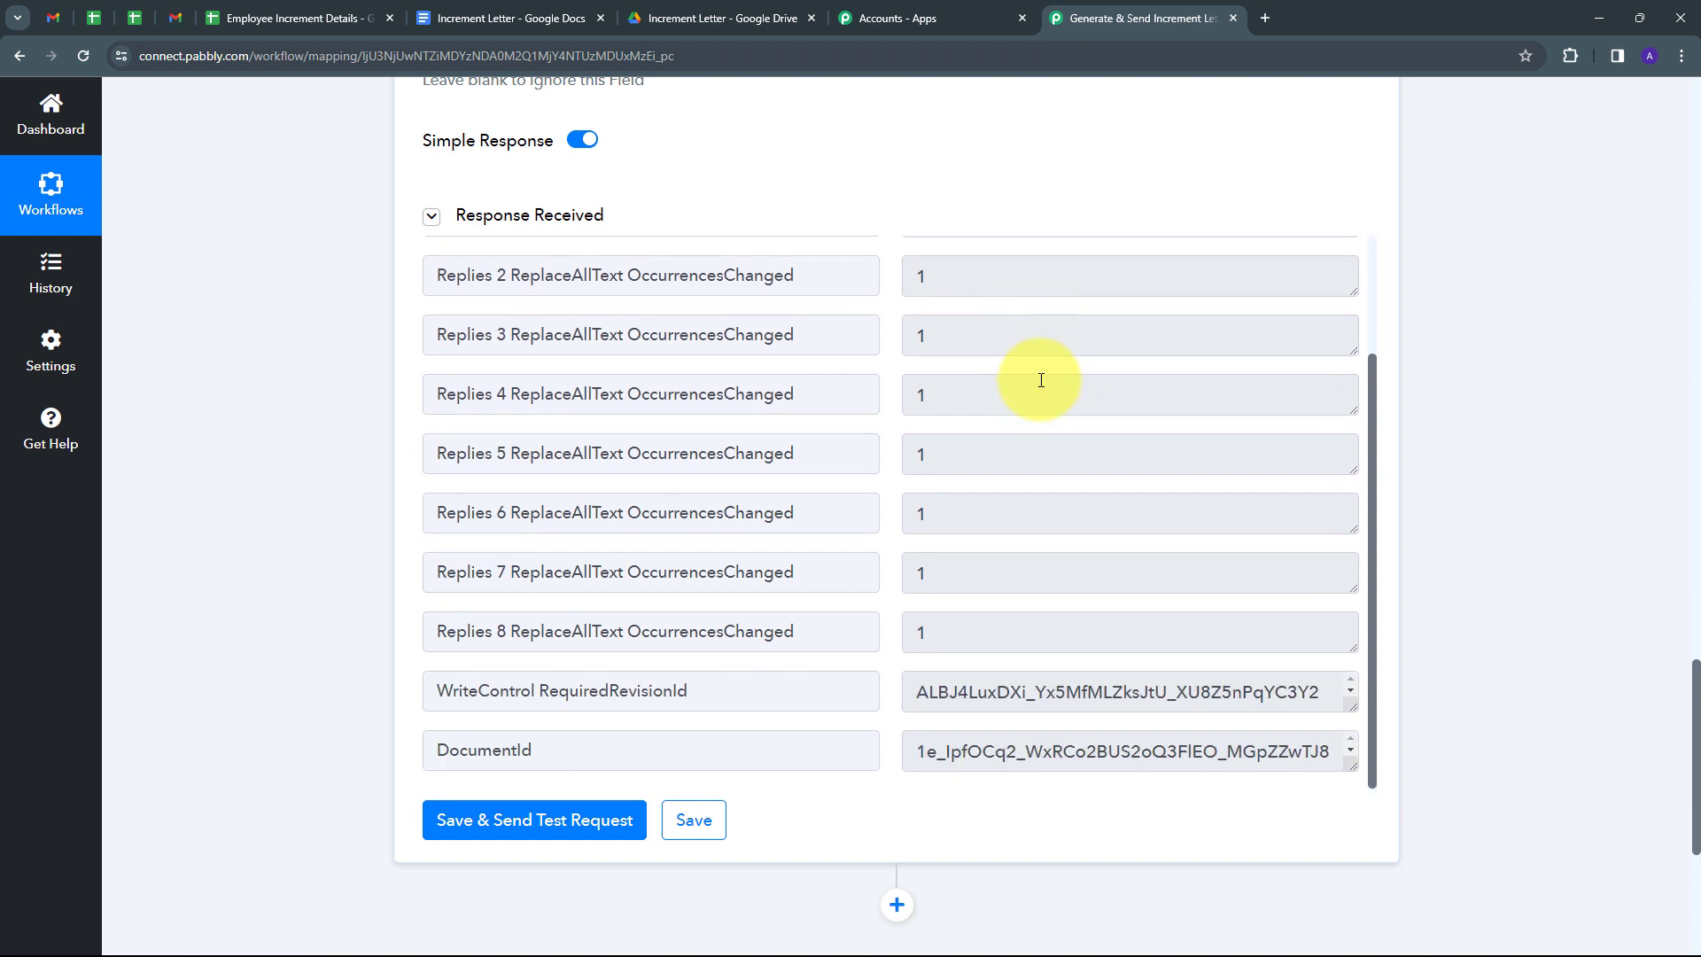
{"action": "left_click_drag", "start_coordinate": [1352, 763], "coordinate": [1347, 862]}
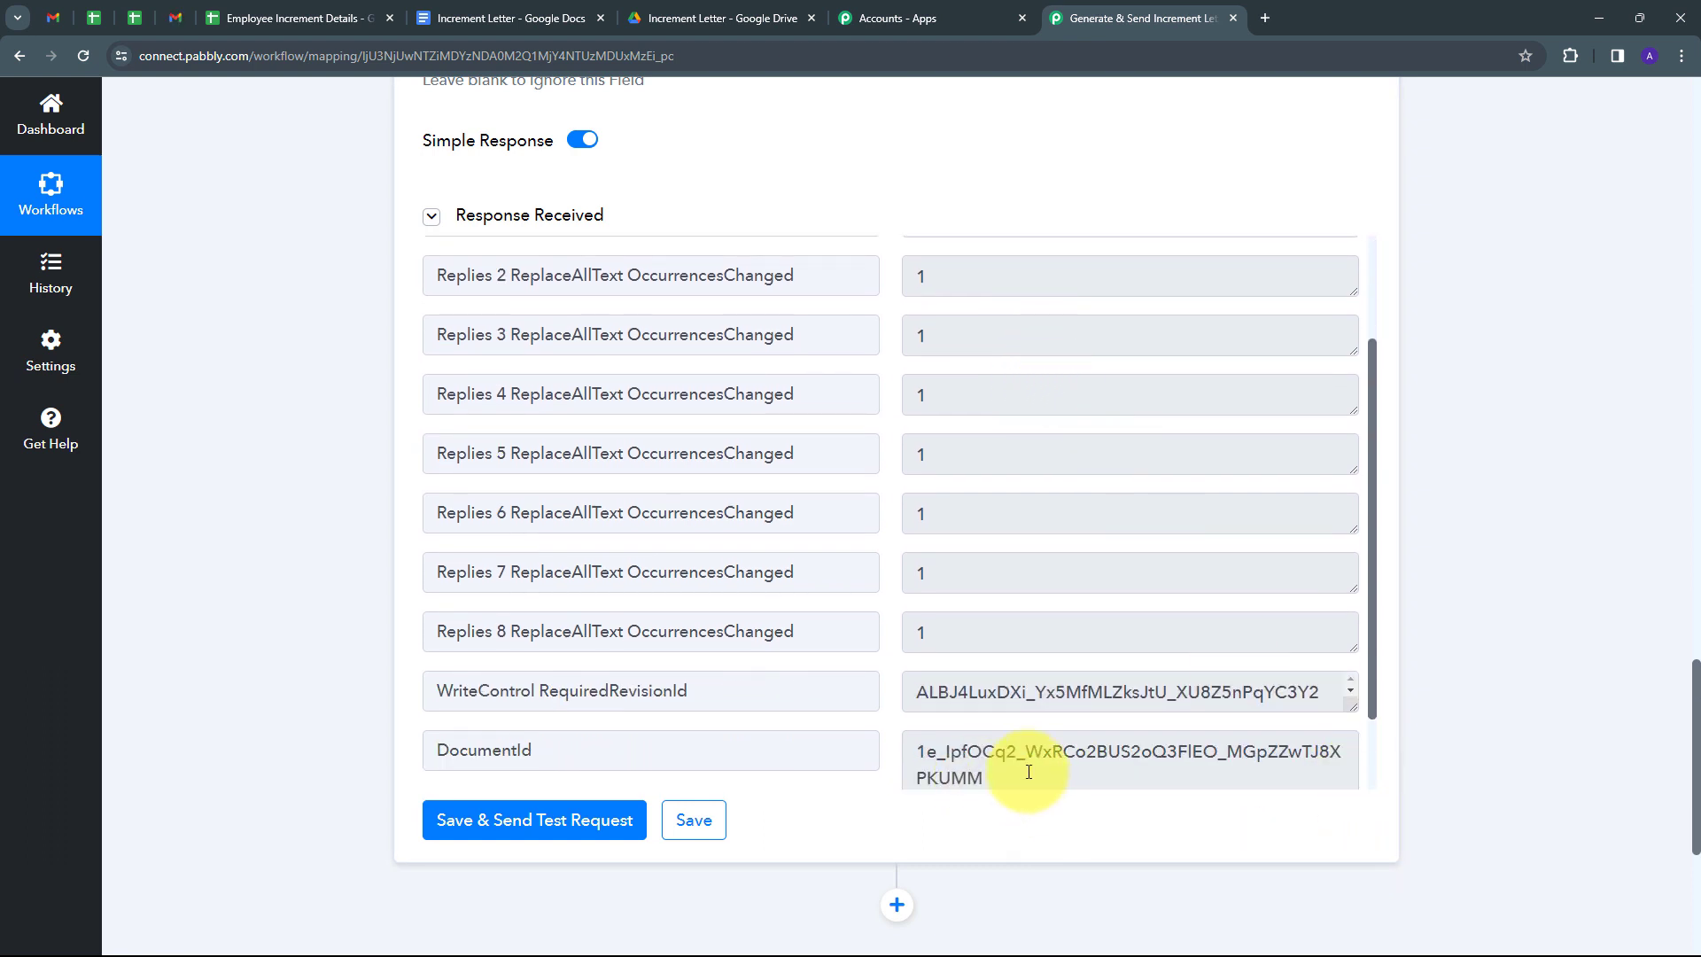
{"action": "double_click", "coordinate": [1028, 771]}
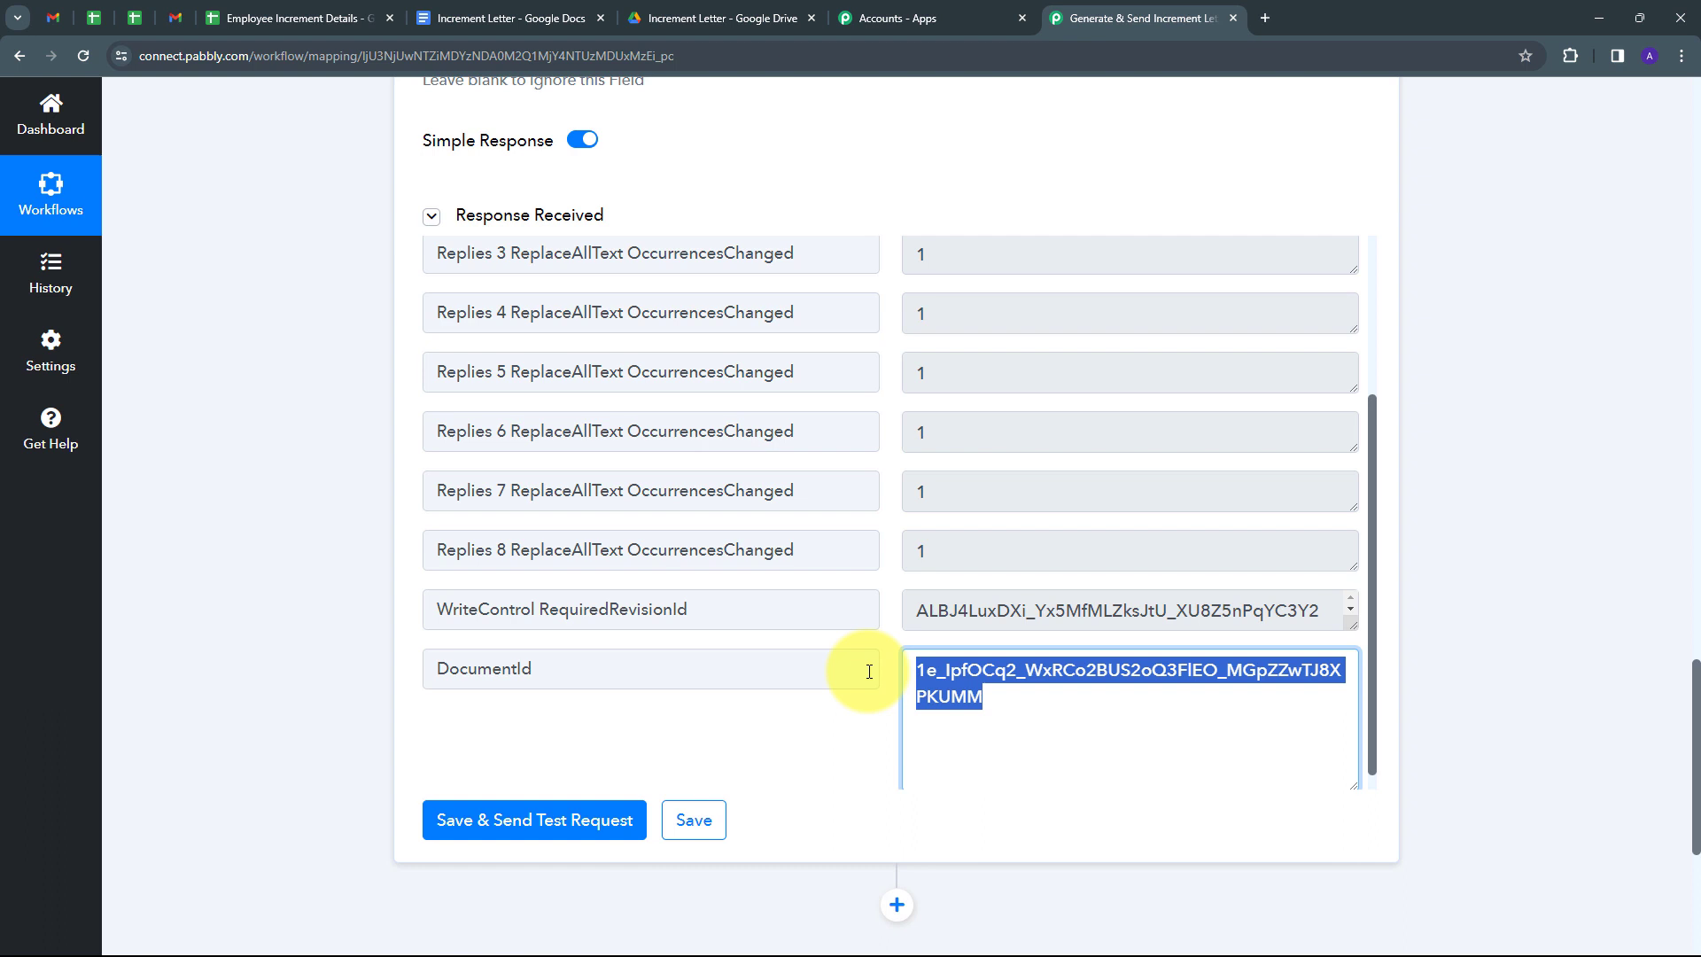
{"action": "left_click", "coordinate": [891, 391]}
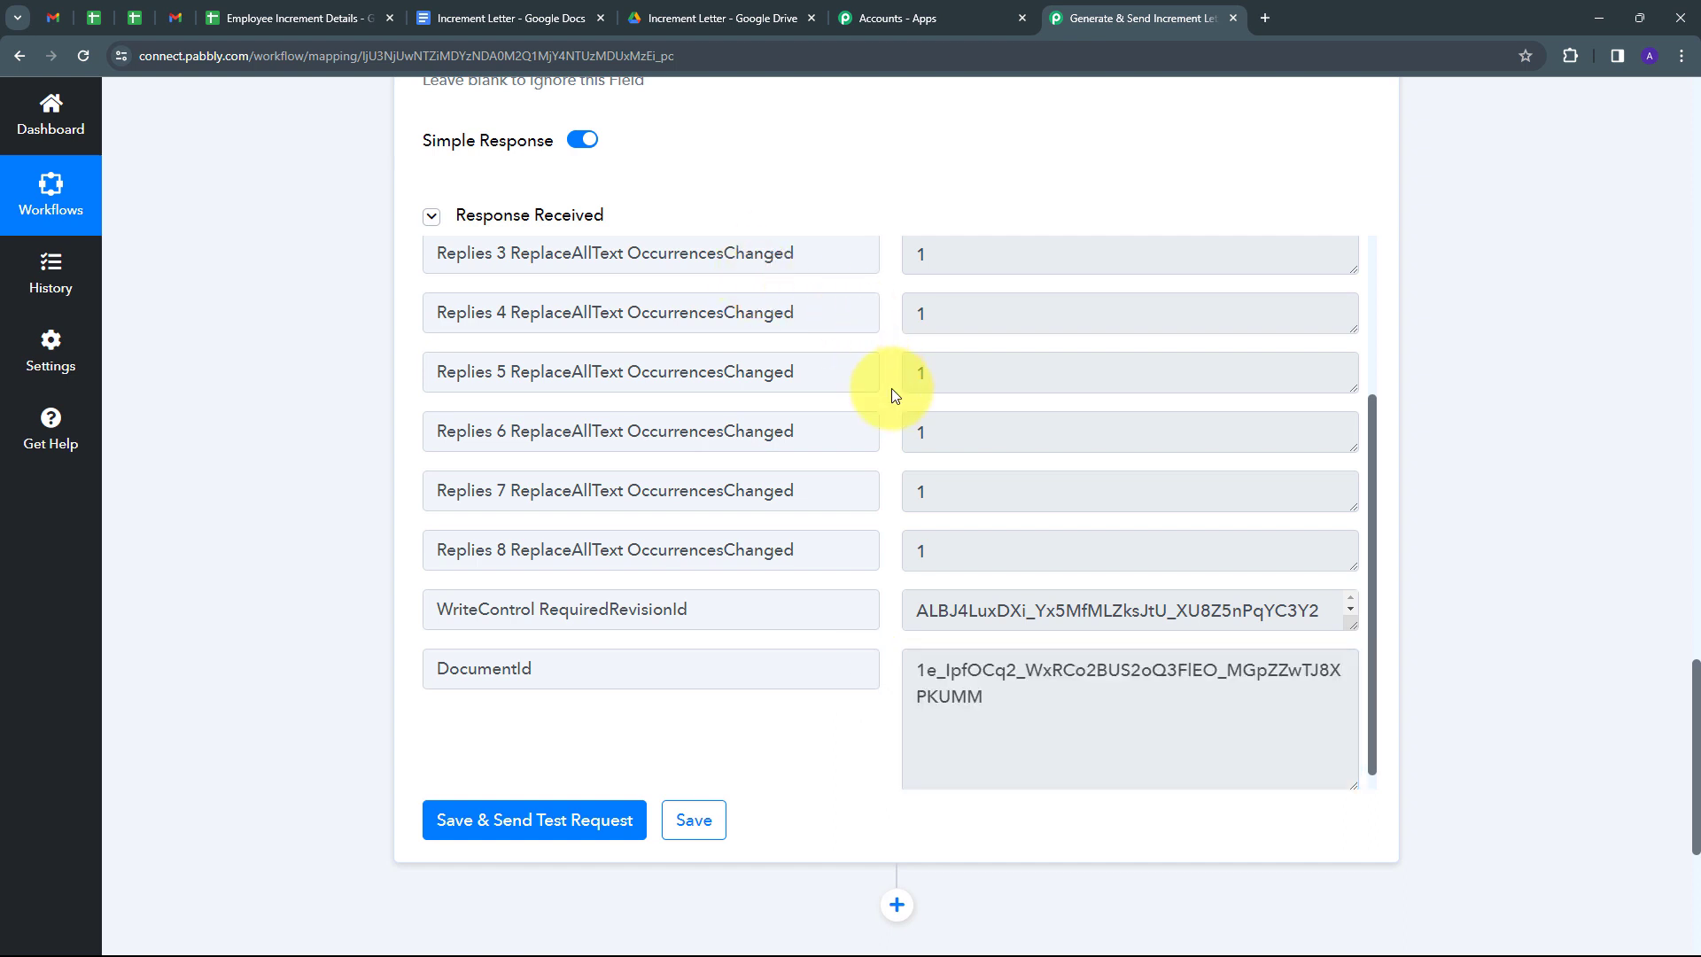
Open the Demo User Increment Letter file from the Increment Letter folder in Google Drive.
{"action": "left_click", "coordinate": [715, 20]}
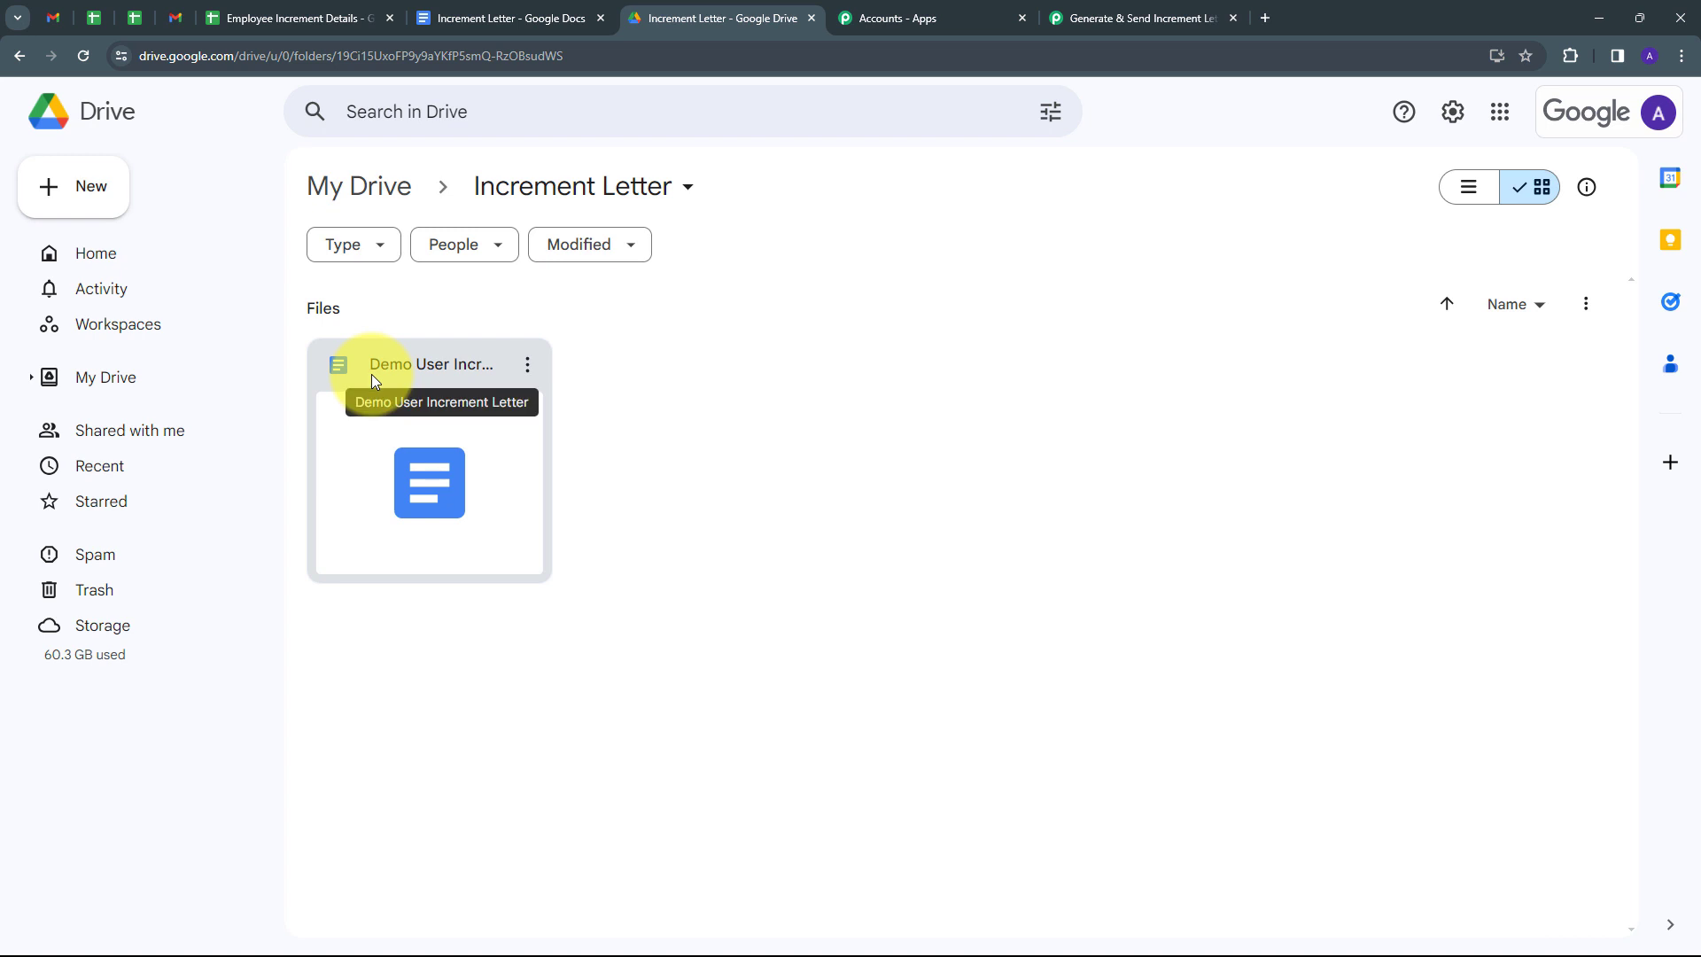
{"action": "double_click", "coordinate": [400, 376]}
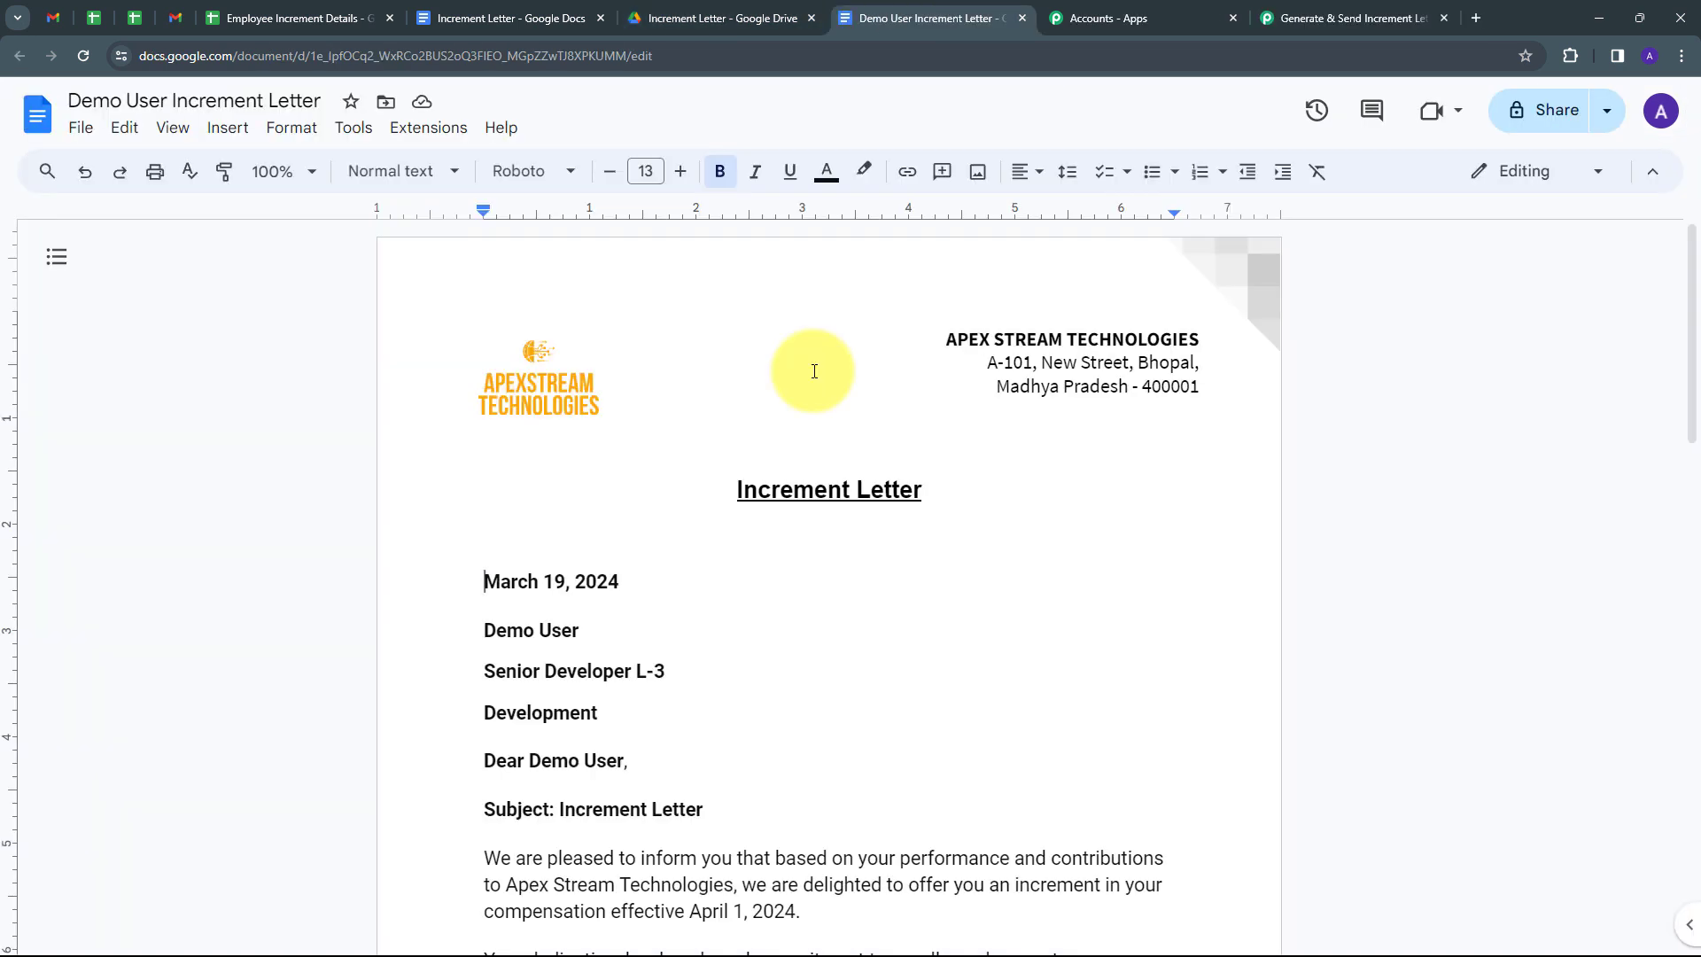
Verify the letter shows Demo User, Senior Developer L-3, Development and effective date April 1, 2024.
{"action": "scroll", "coordinate": [814, 371], "scroll_direction": "down", "scroll_amount": 4}
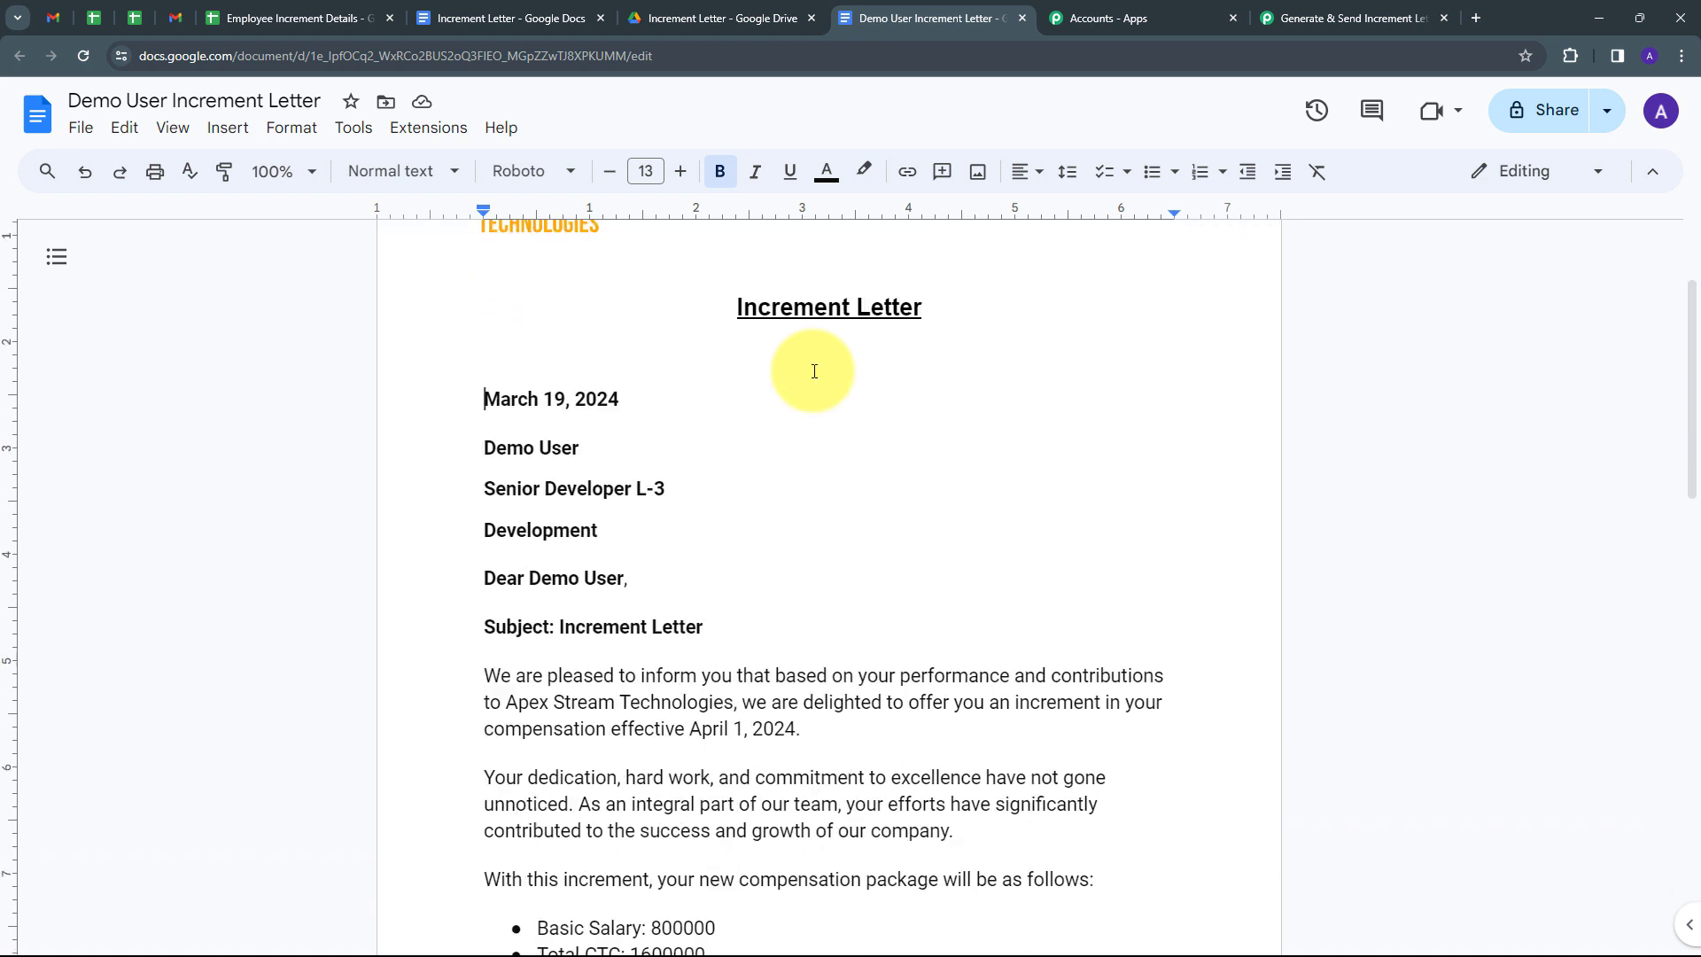
{"action": "scroll", "coordinate": [814, 371], "scroll_direction": "up", "scroll_amount": 2}
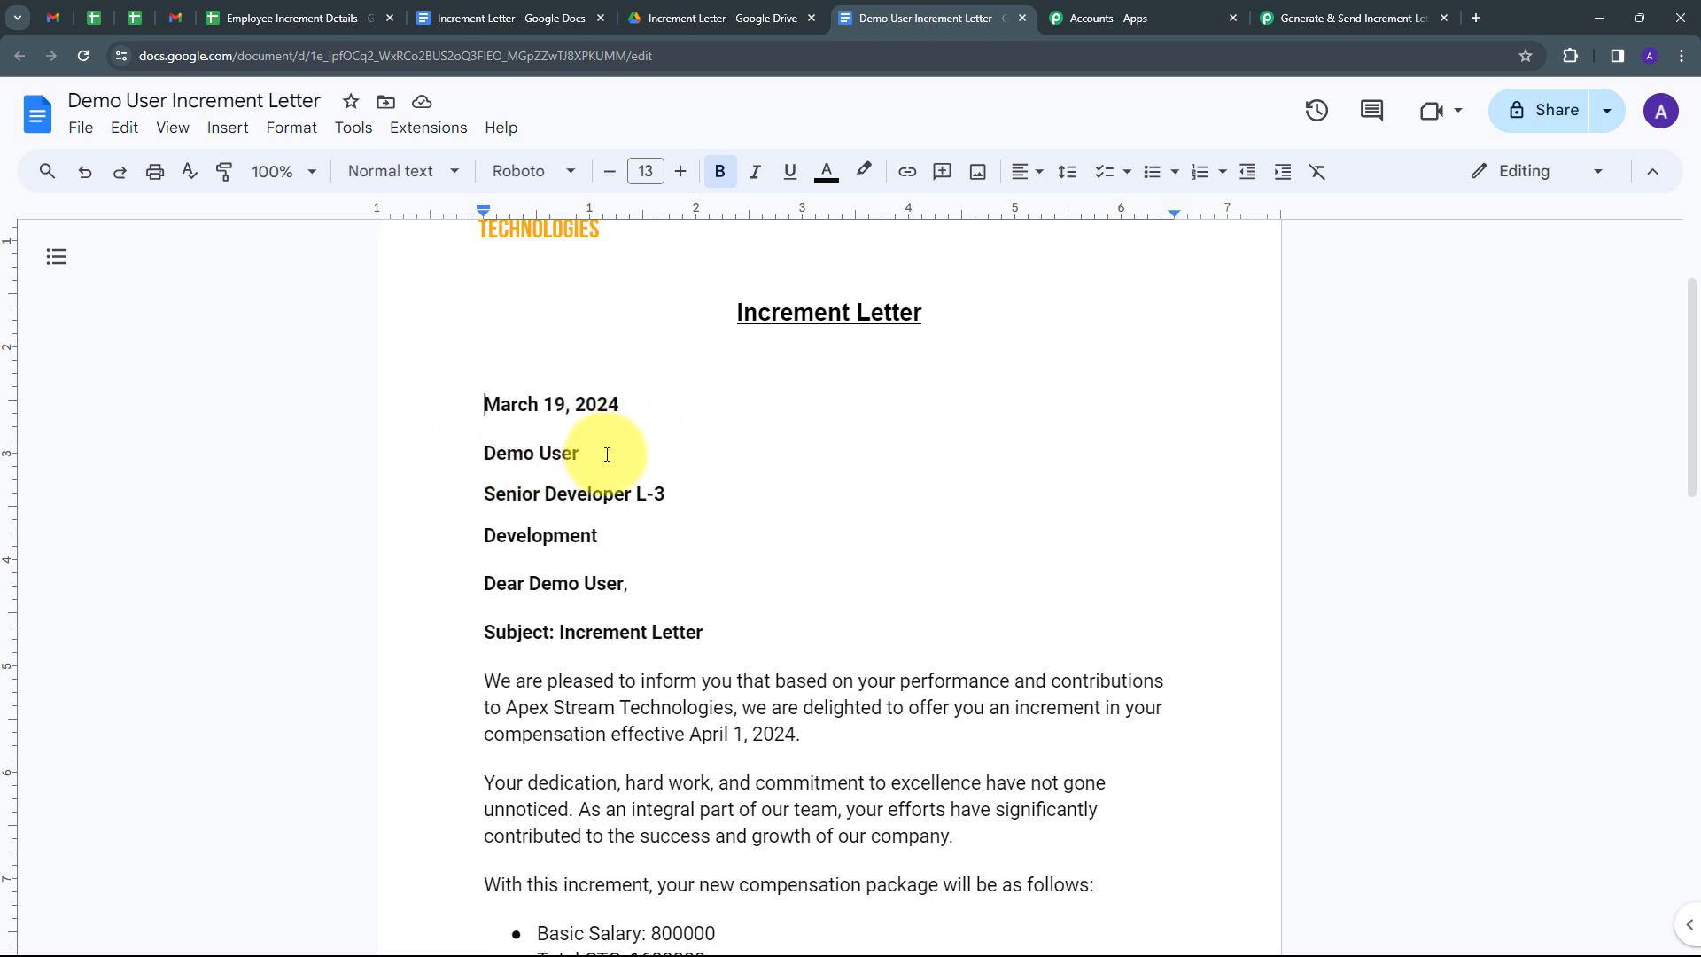
{"action": "left_click_drag", "start_coordinate": [583, 452], "coordinate": [455, 463]}
{"action": "left_click_drag", "start_coordinate": [696, 493], "coordinate": [438, 504]}
{"action": "left_click_drag", "start_coordinate": [630, 535], "coordinate": [395, 548]}
{"action": "scroll", "coordinate": [683, 566], "scroll_direction": "down", "scroll_amount": 1}
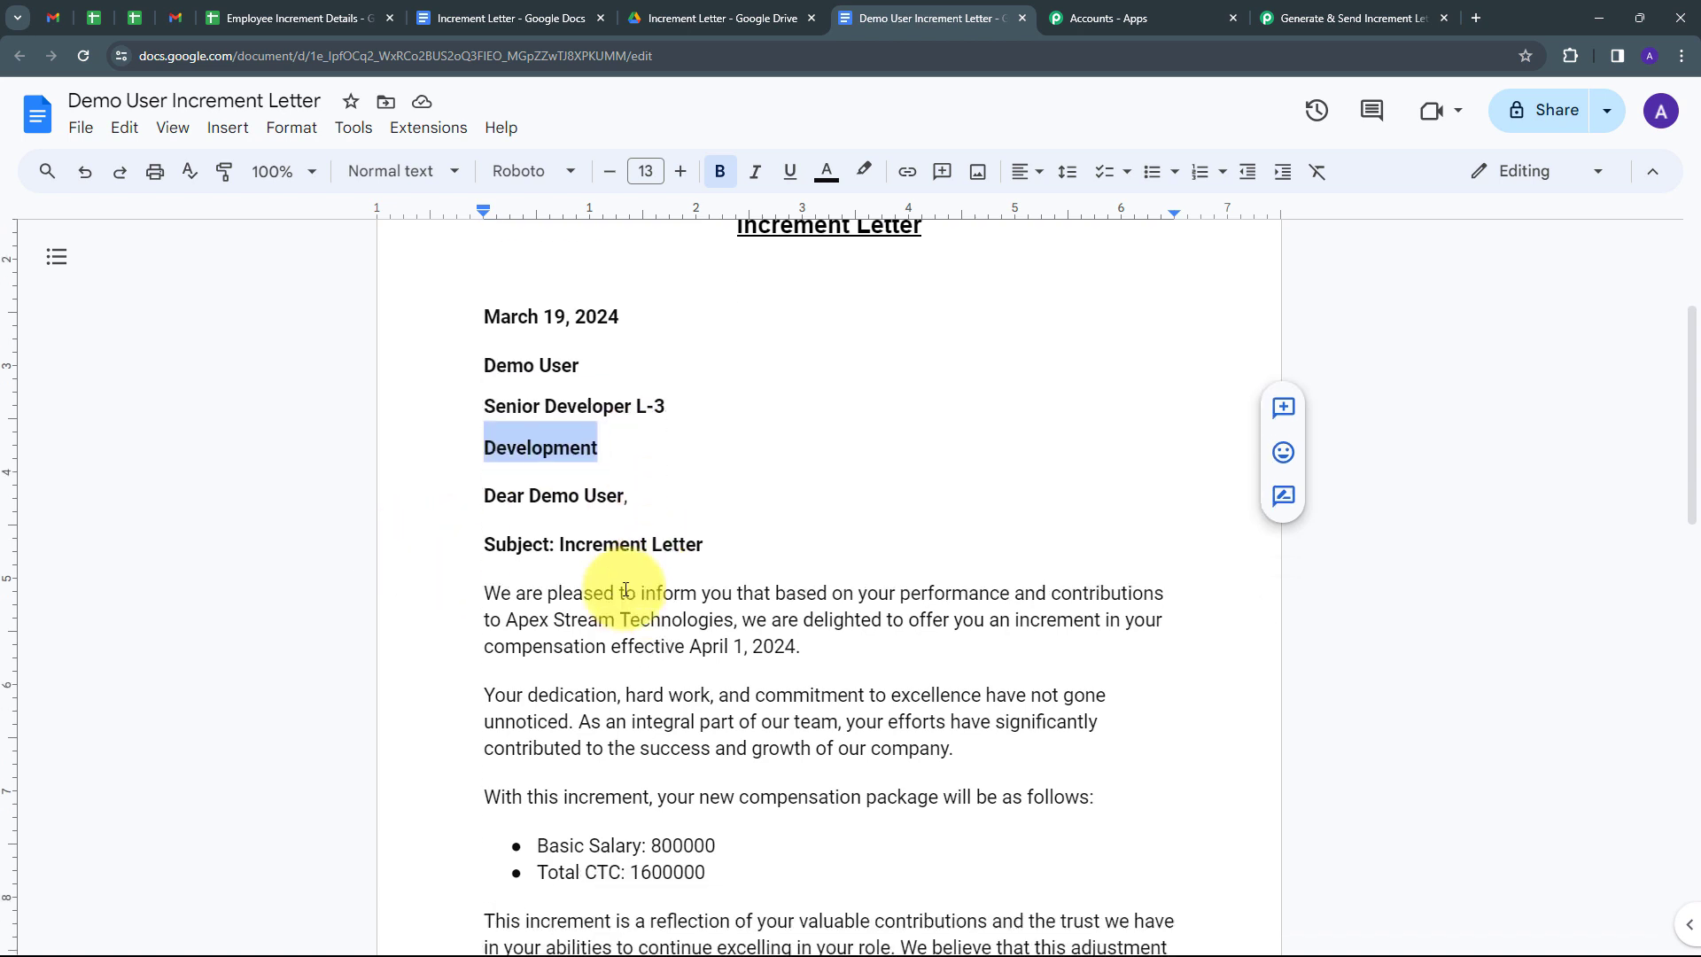
{"action": "left_click_drag", "start_coordinate": [716, 551], "coordinate": [534, 547]}
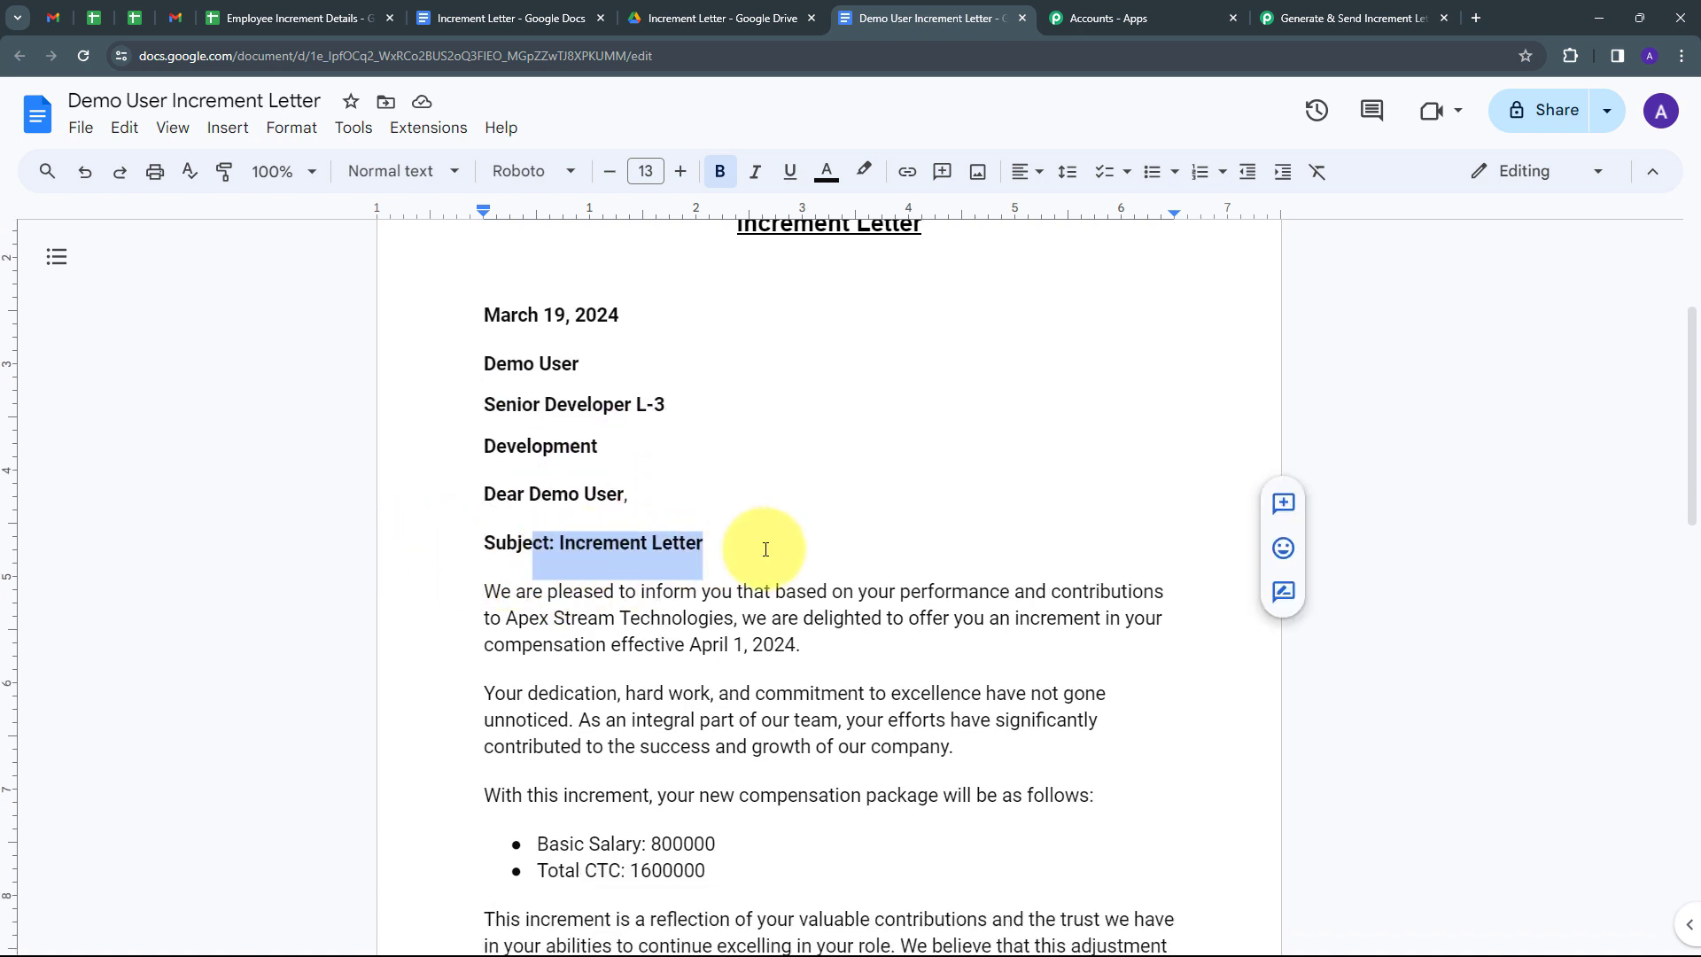
{"action": "scroll", "coordinate": [682, 611], "scroll_direction": "down", "scroll_amount": 1}
{"action": "left_click_drag", "start_coordinate": [692, 556], "coordinate": [872, 558]}
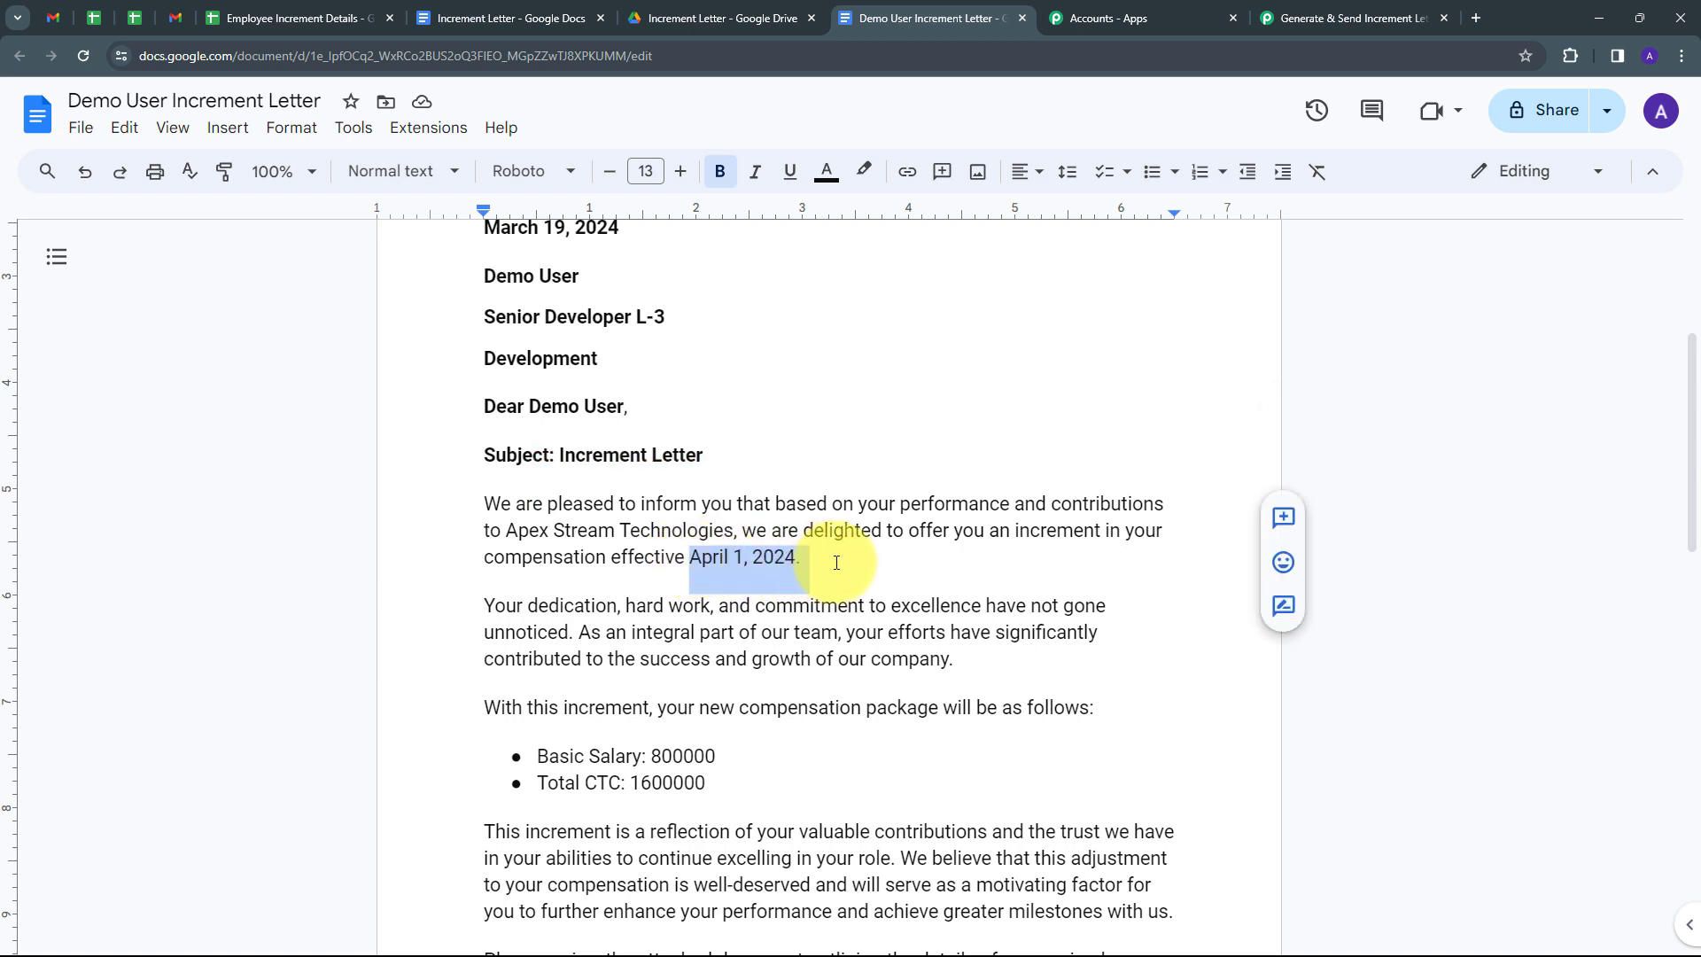
Check the salary details and sender position HR Associate, then return to the Pabbly Connect tab.
{"action": "scroll", "coordinate": [770, 568], "scroll_direction": "down", "scroll_amount": 2}
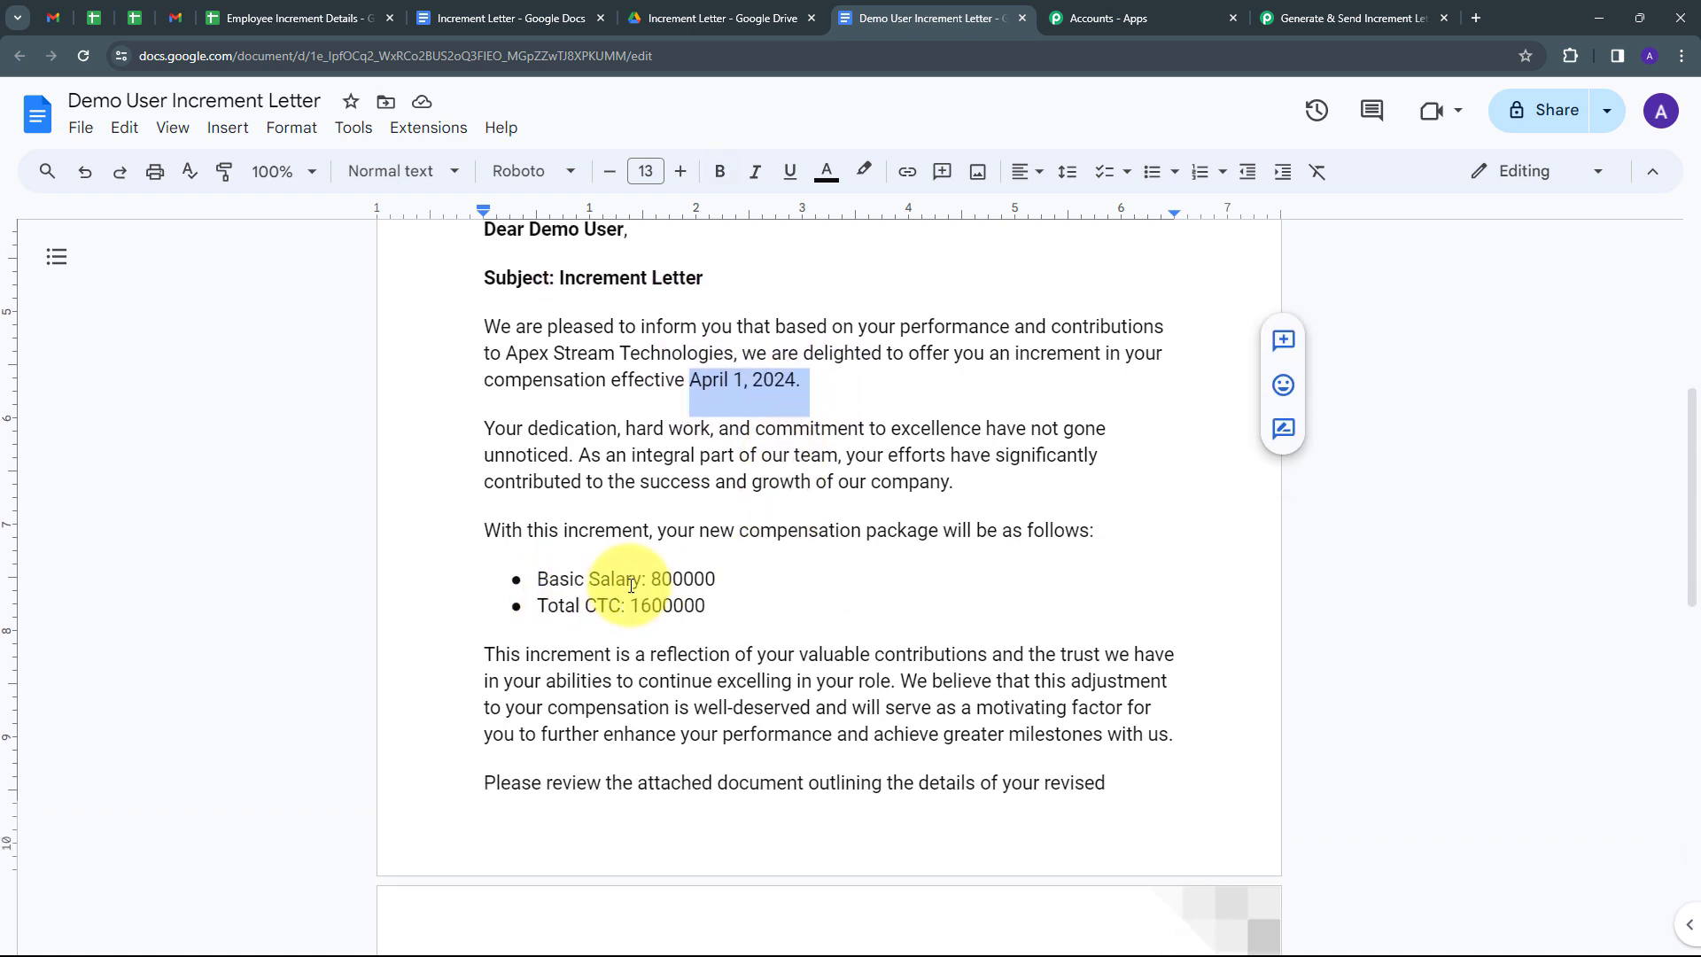
{"action": "mouse_move", "coordinate": [746, 581]}
{"action": "left_mouse_down"}
{"action": "mouse_move", "coordinate": [649, 584]}
{"action": "mouse_move", "coordinate": [660, 613]}
{"action": "mouse_move", "coordinate": [407, 641]}
{"action": "left_mouse_up"}
{"action": "scroll", "coordinate": [676, 577], "scroll_direction": "down", "scroll_amount": 6}
{"action": "left_click_drag", "start_coordinate": [671, 680], "coordinate": [448, 680]}
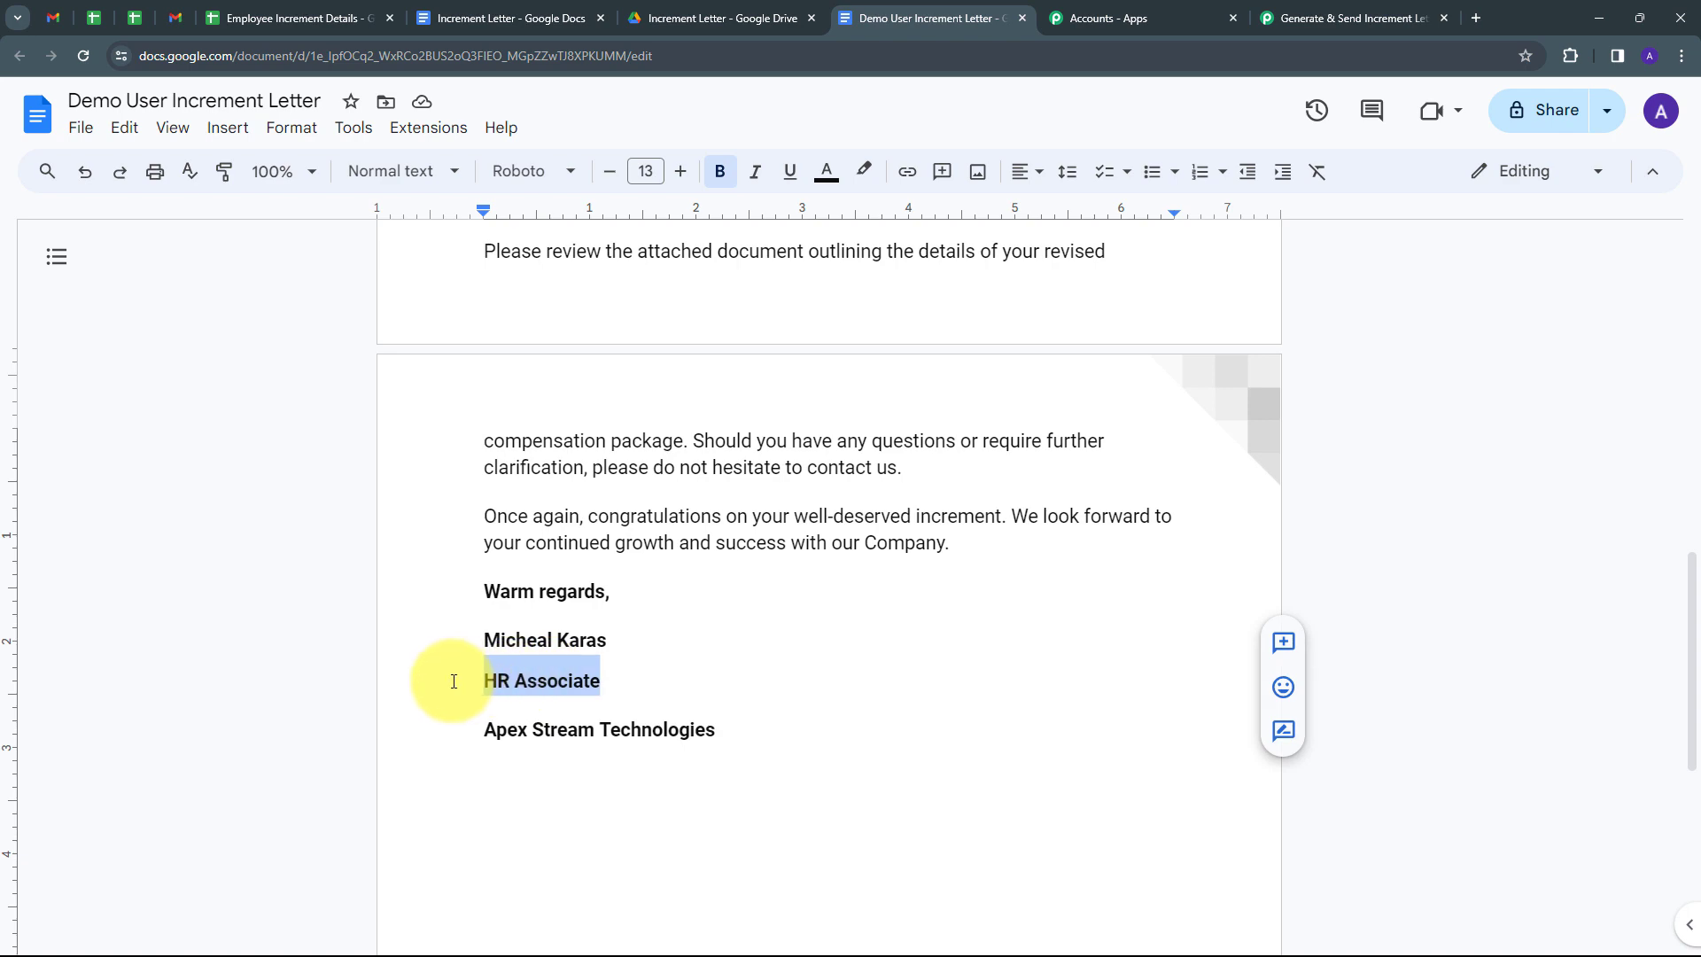
{"action": "scroll", "coordinate": [772, 574], "scroll_direction": "up", "scroll_amount": 10}
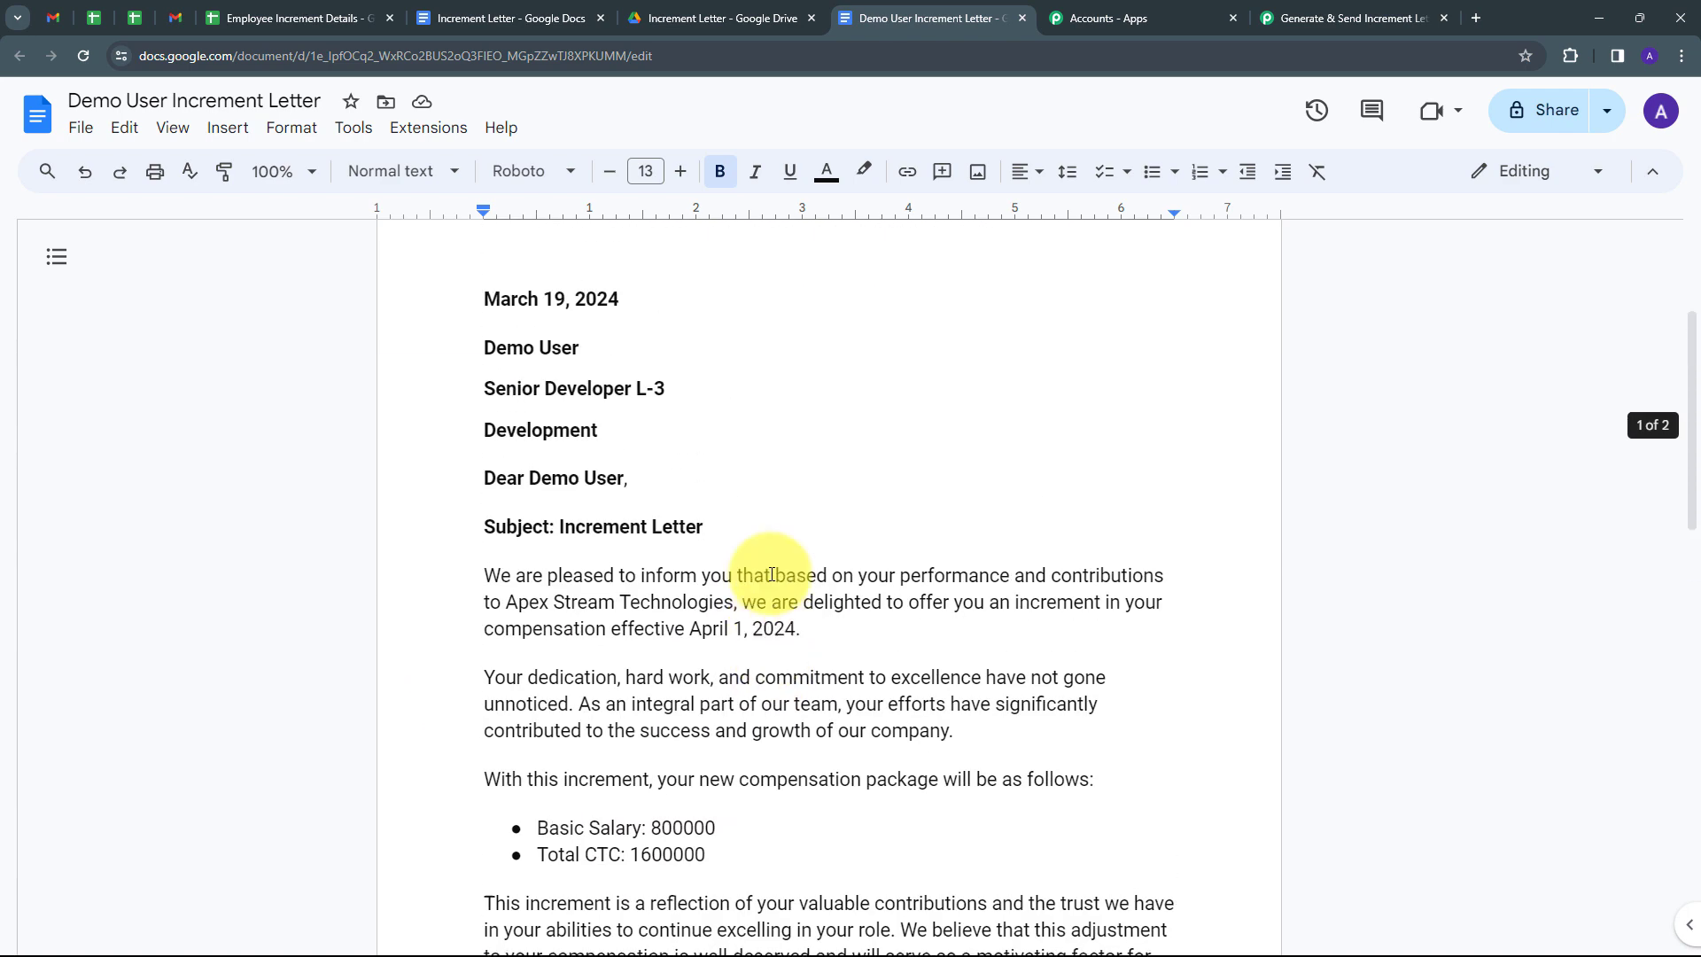
{"action": "left_click", "coordinate": [851, 558]}
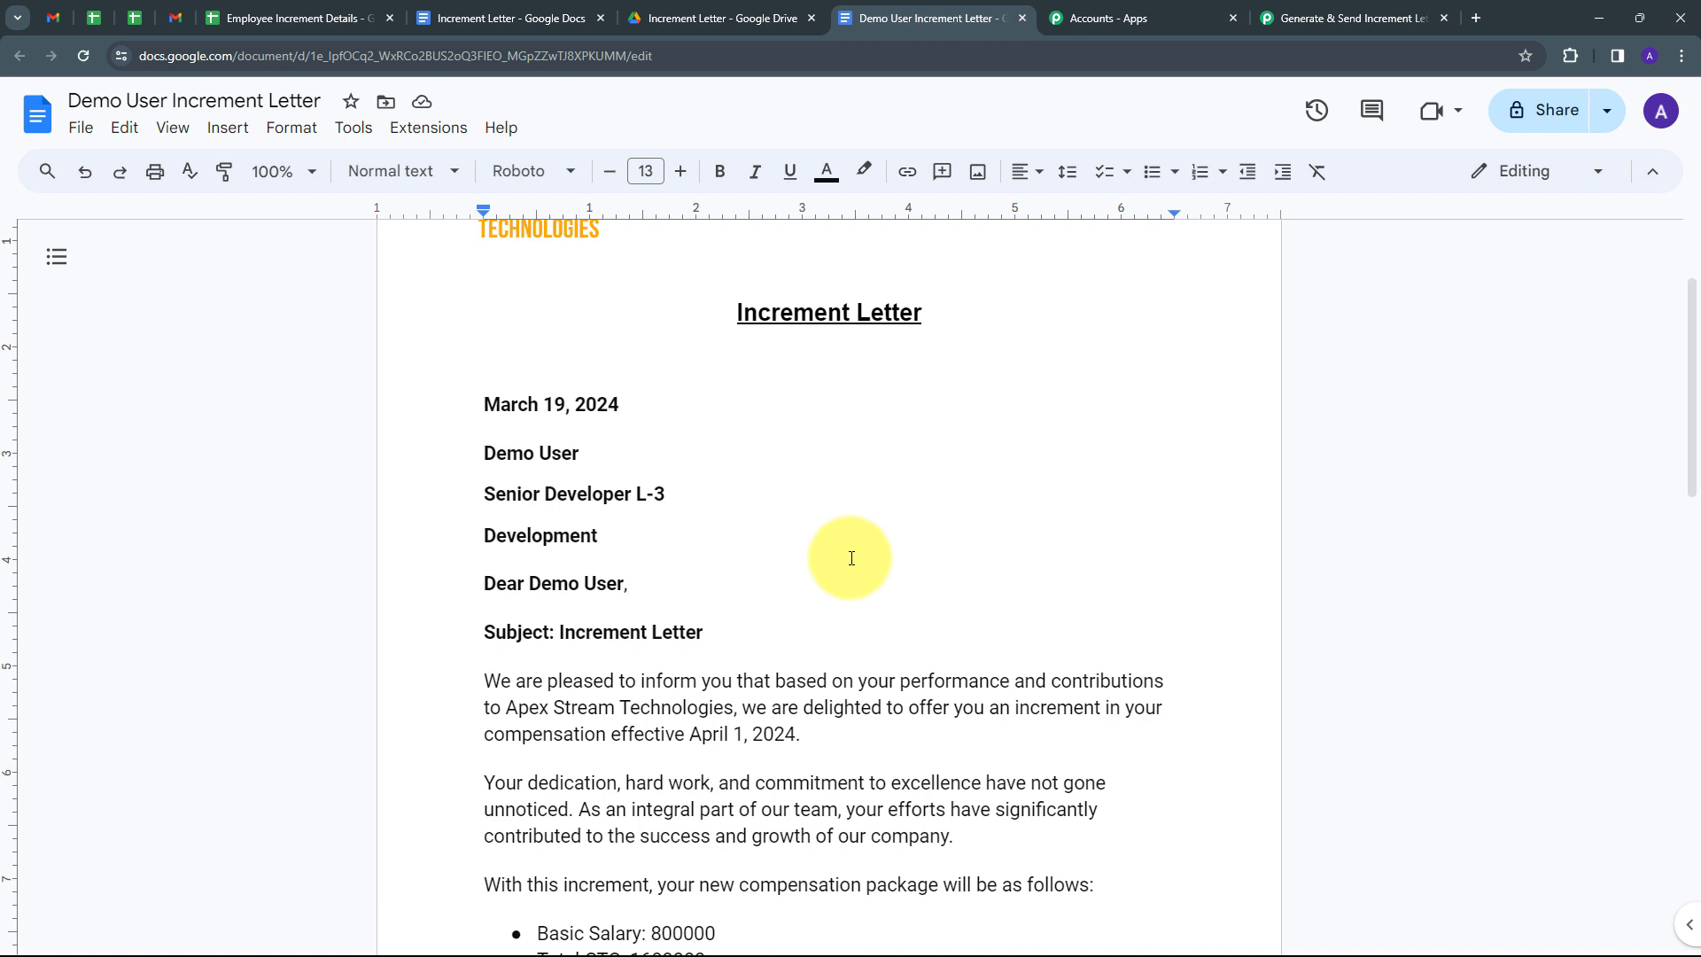
{"action": "scroll", "coordinate": [846, 554], "scroll_direction": "up", "scroll_amount": 2}
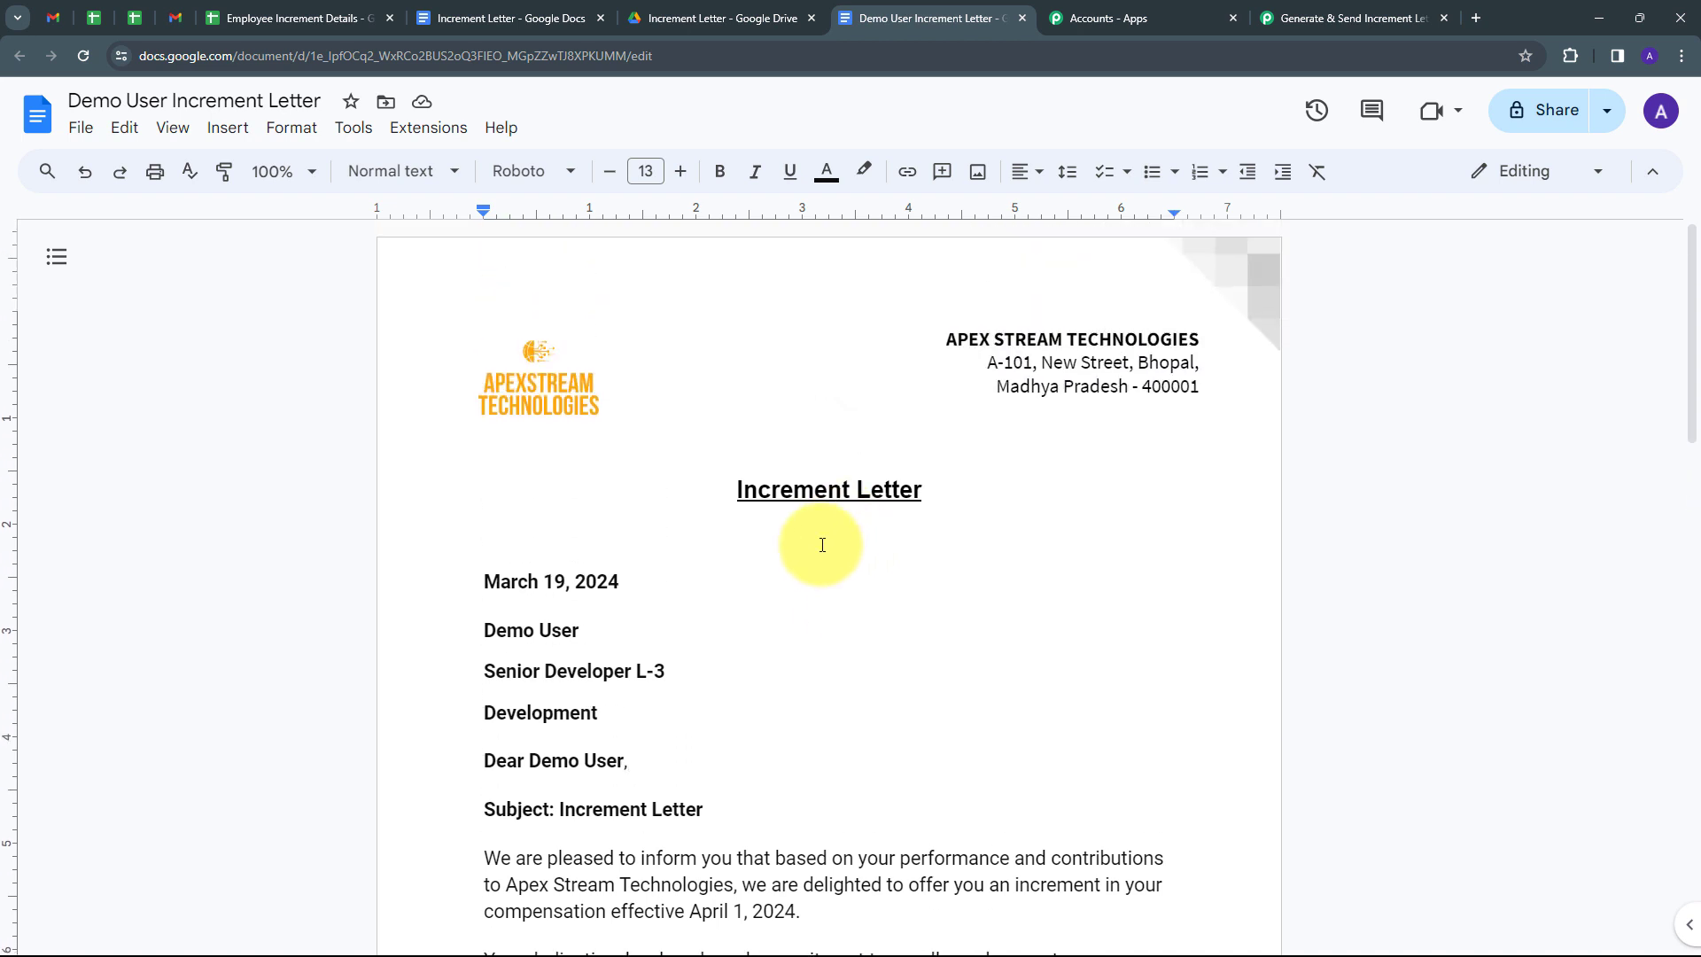
{"action": "scroll", "coordinate": [814, 543], "scroll_direction": "down", "scroll_amount": 1}
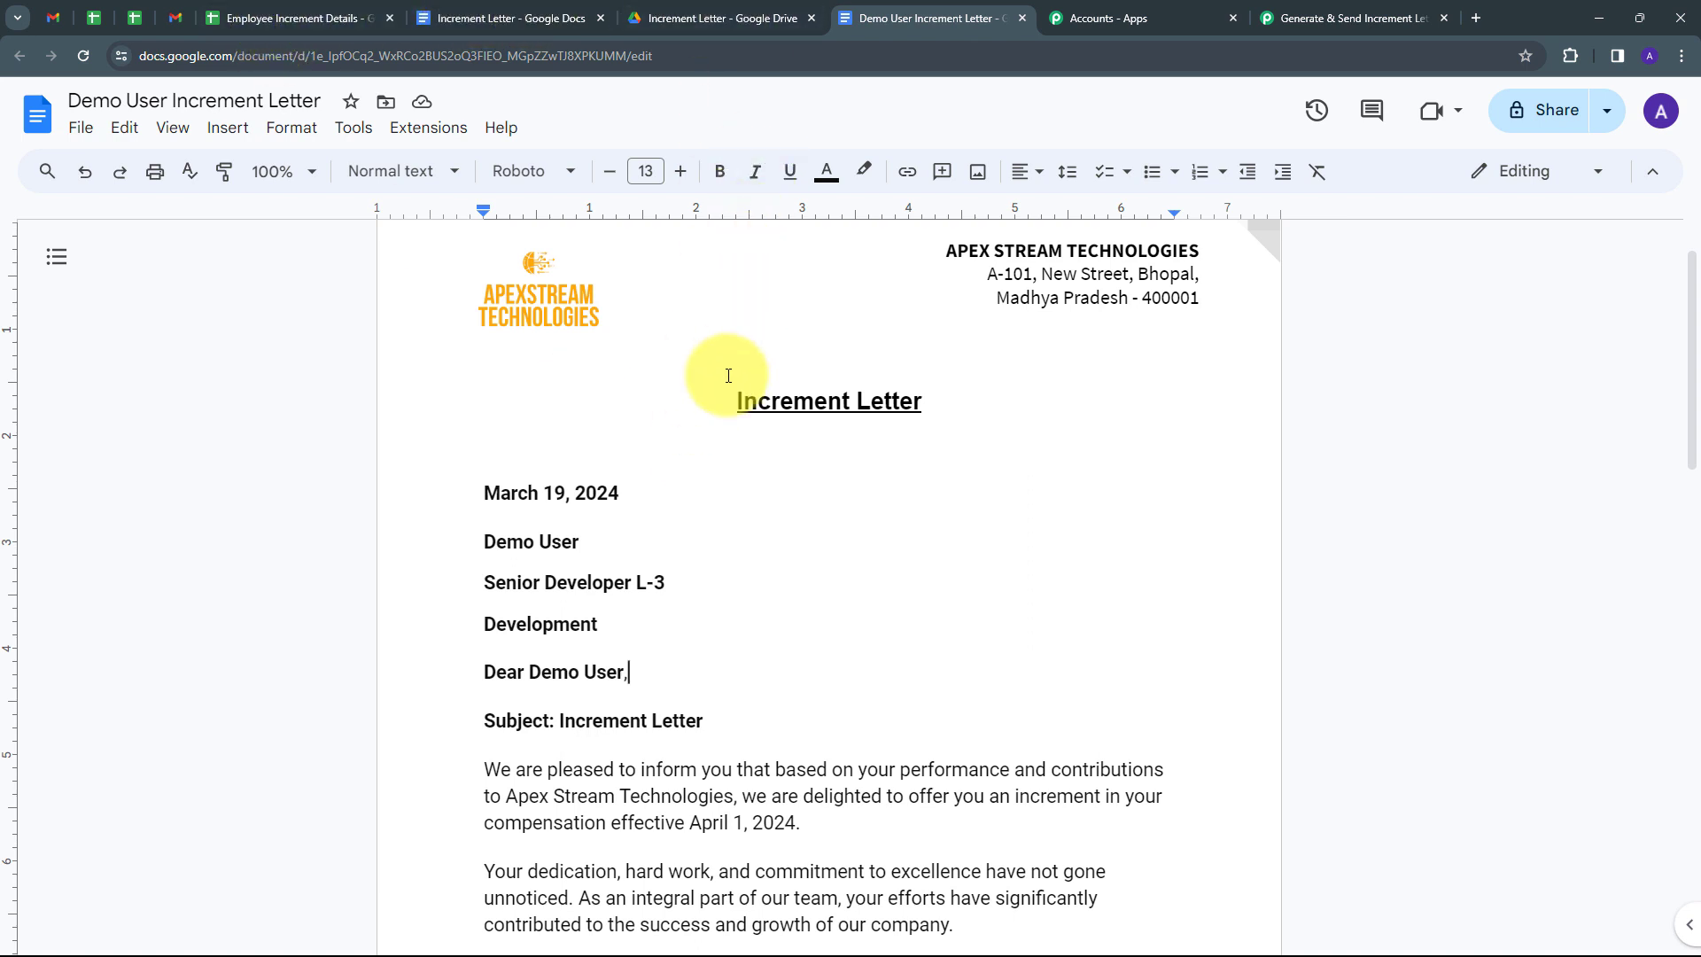
{"action": "key", "text": "ctrl+Tab"}
{"action": "key", "text": "ctrl+Tab"}
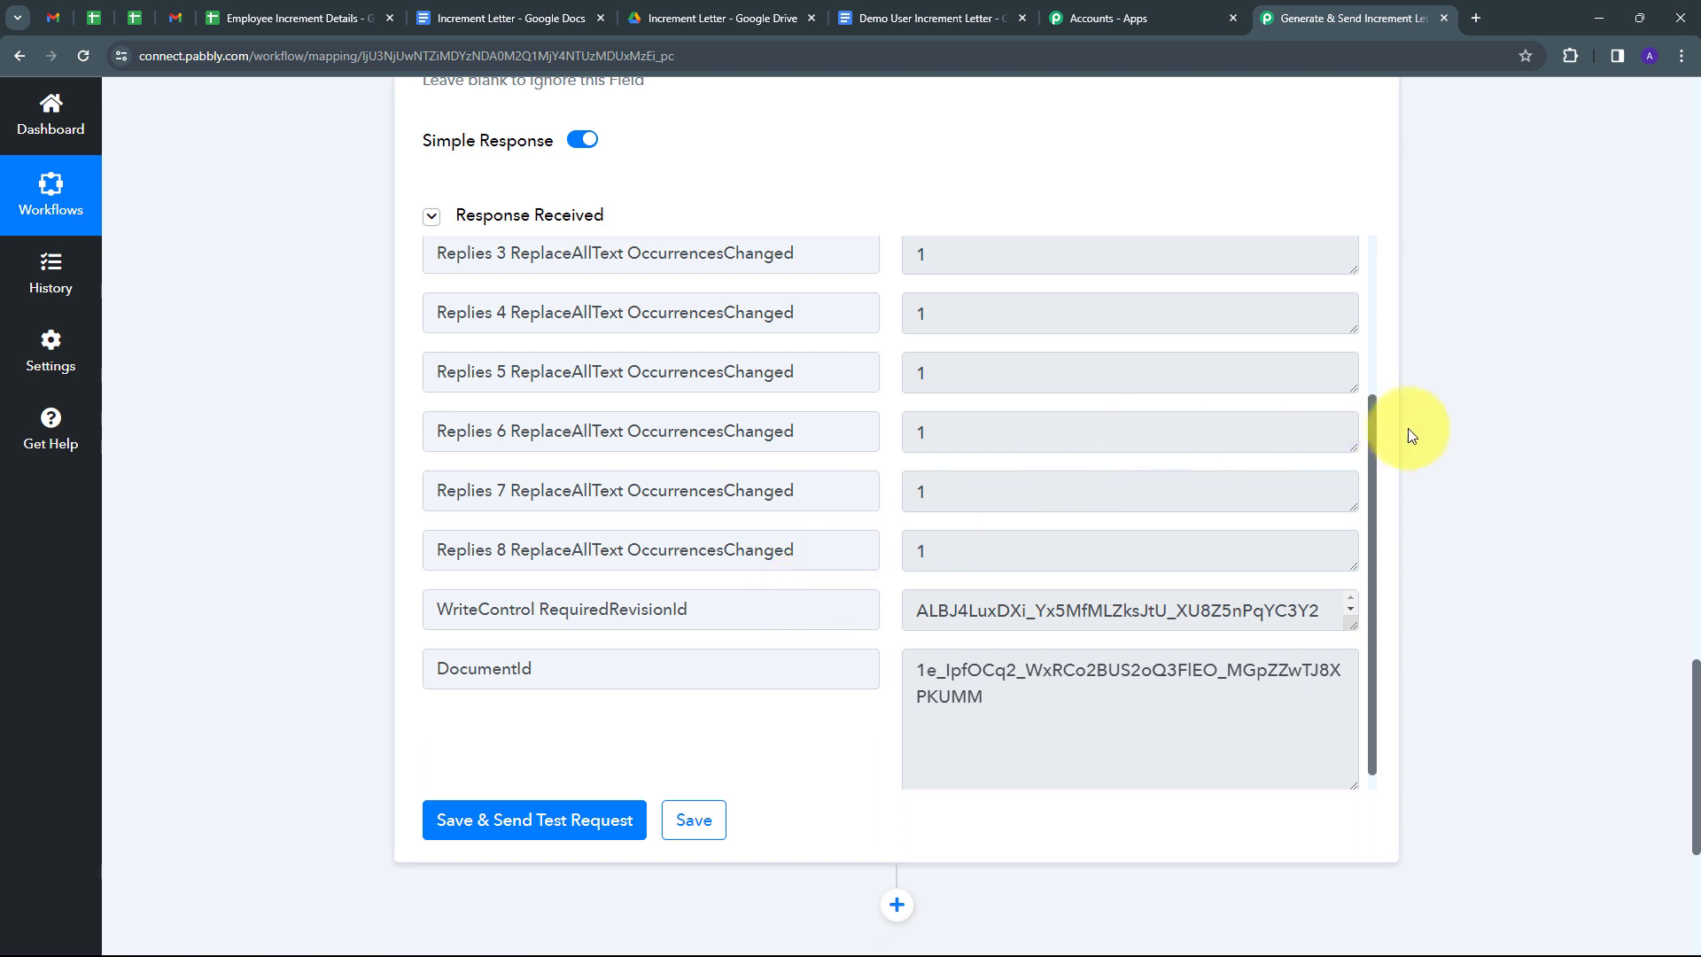
Add a Google Drive step after Google Docs using the Share a File With Anyone action, then begin connecting it.
{"action": "scroll", "coordinate": [956, 504], "scroll_direction": "up", "scroll_amount": 3}
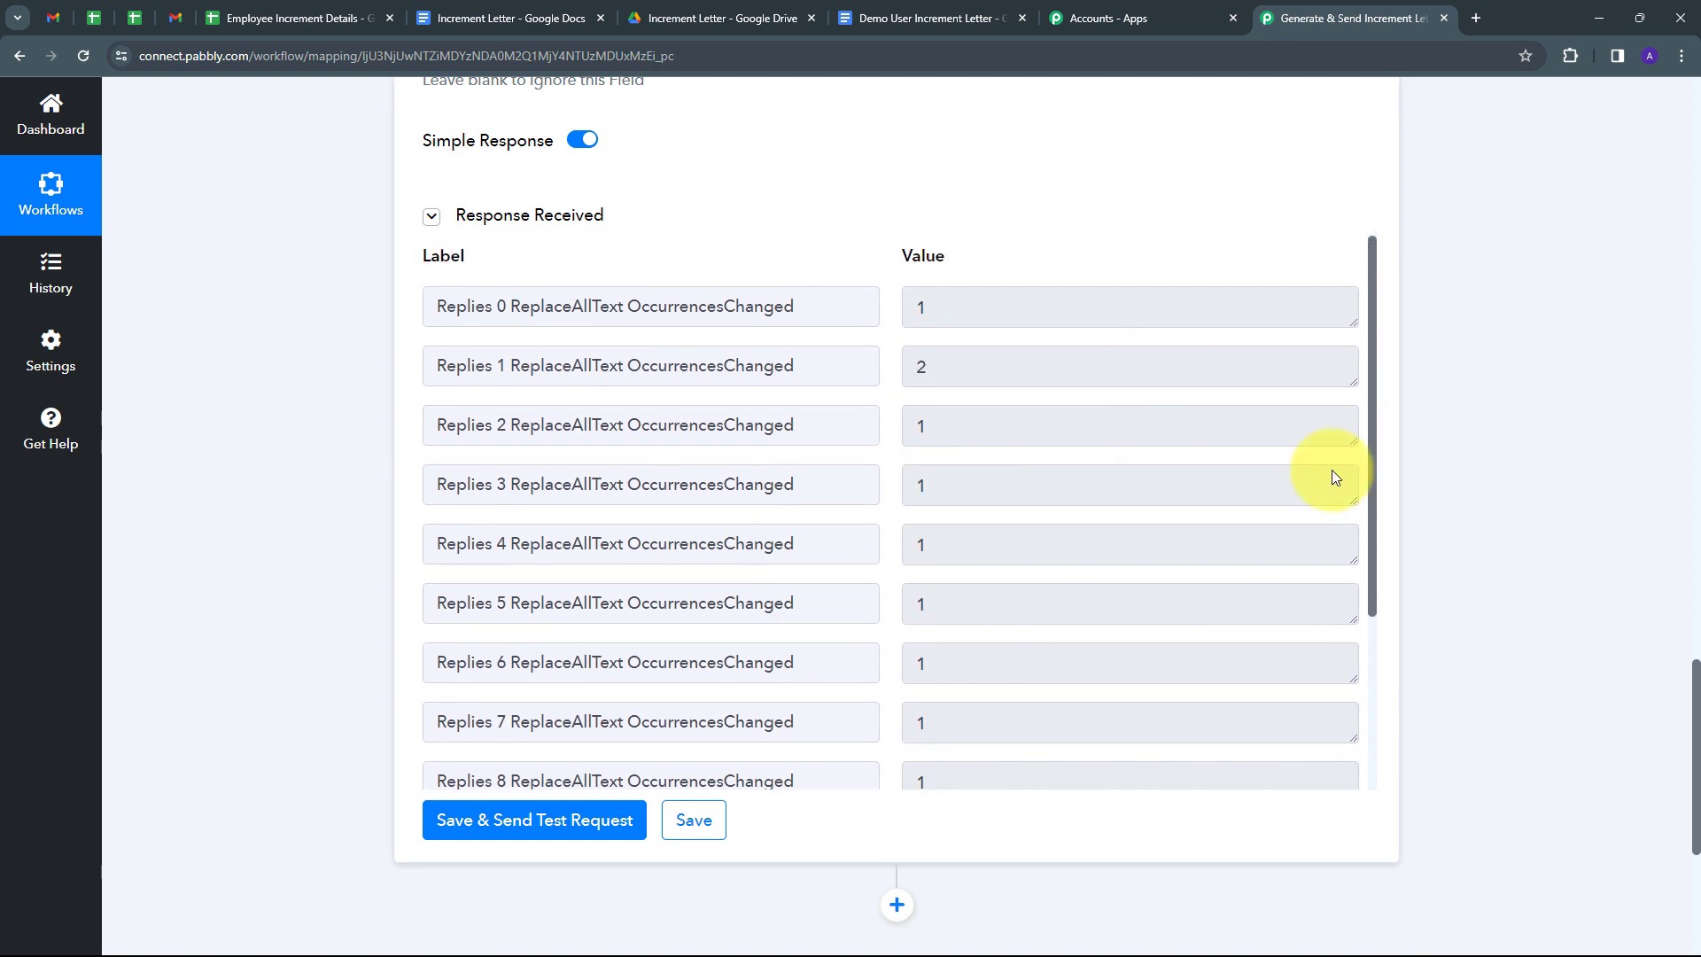
{"action": "scroll", "coordinate": [1436, 496], "scroll_direction": "up", "scroll_amount": 3}
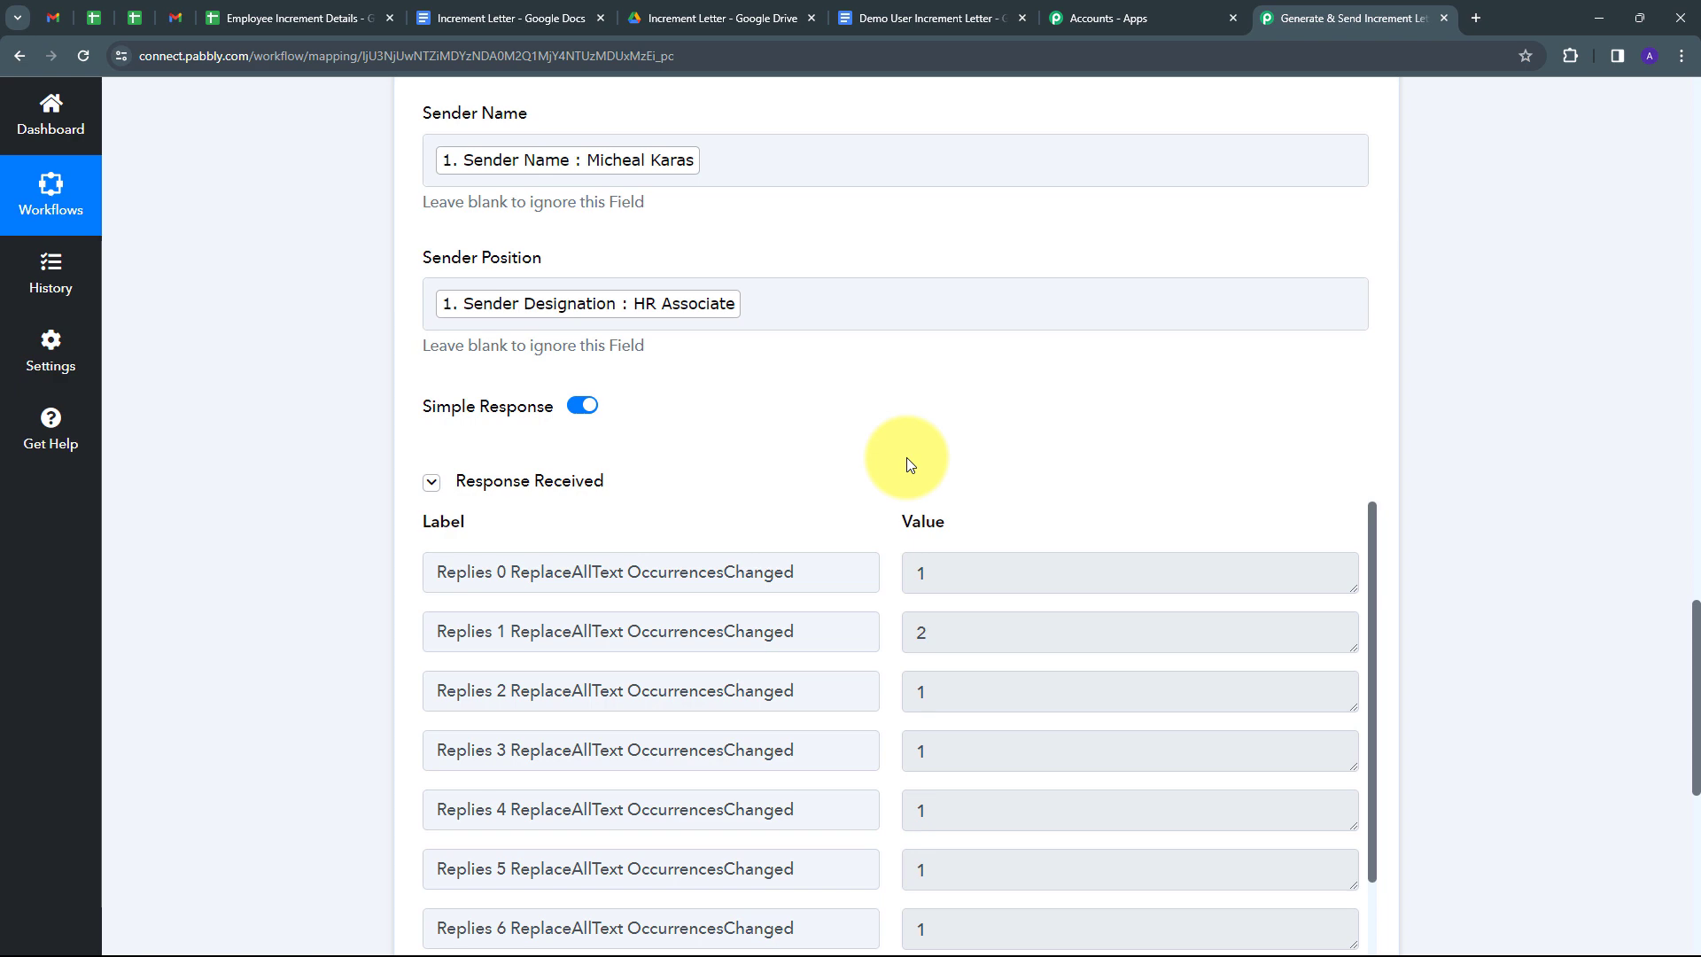
{"action": "scroll", "coordinate": [1470, 407], "scroll_direction": "down", "scroll_amount": 6}
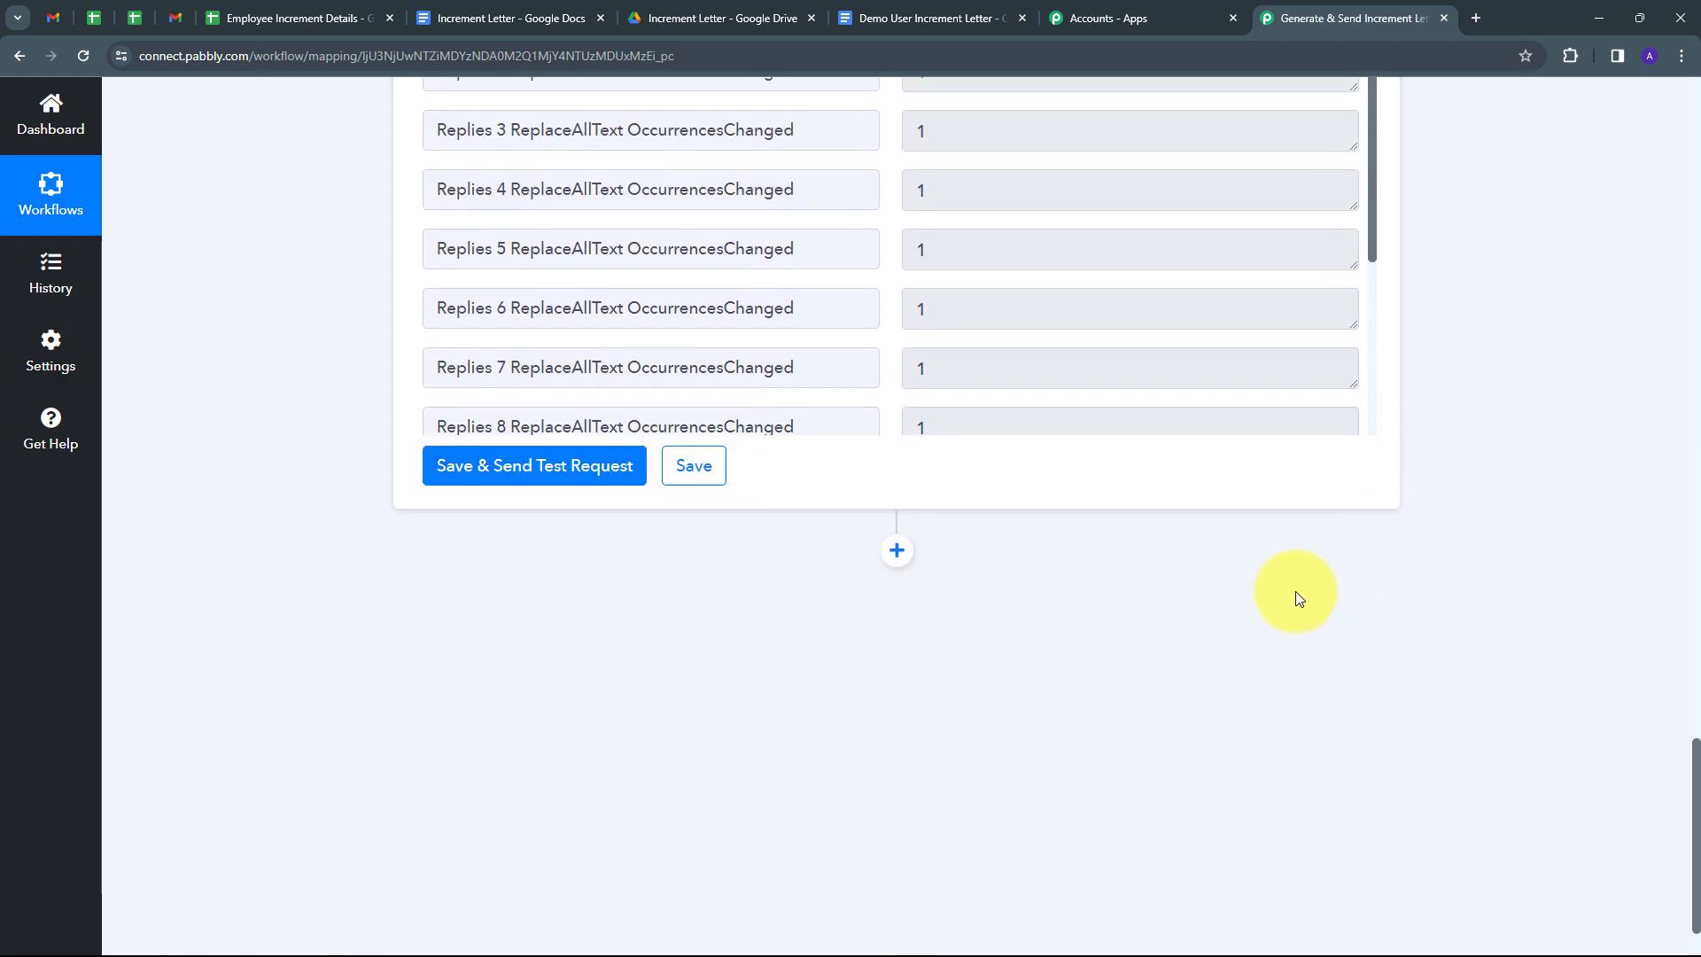
{"action": "left_click", "coordinate": [896, 552]}
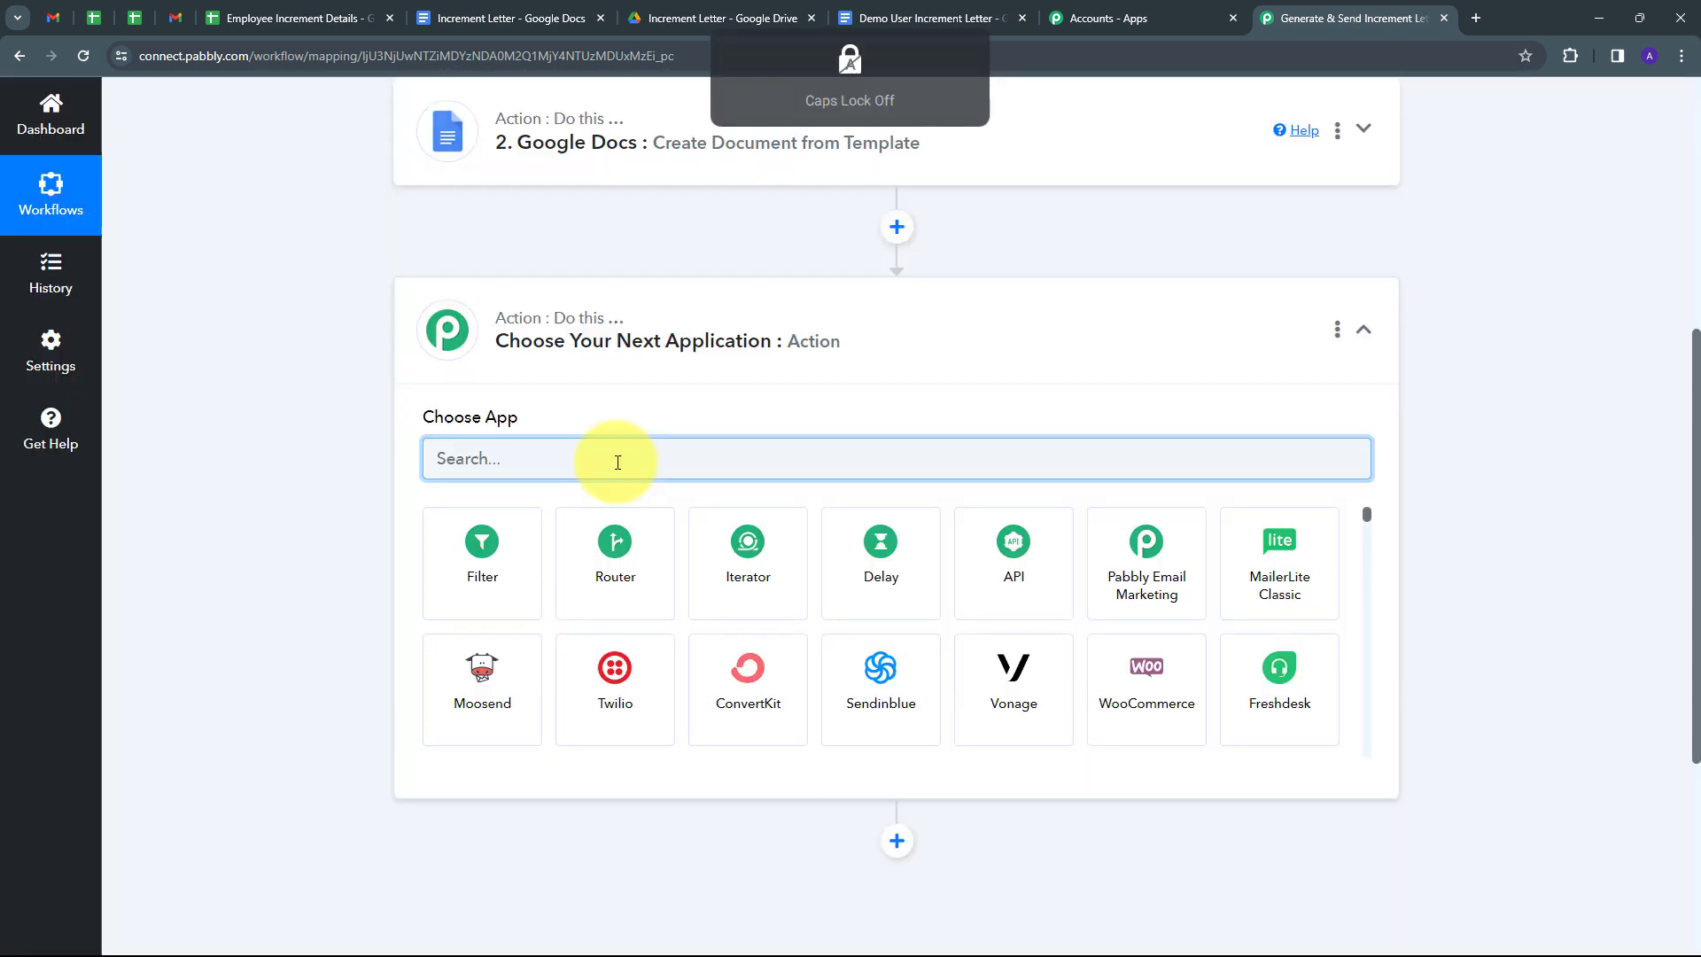
{"action": "type", "text": "Google drive"}
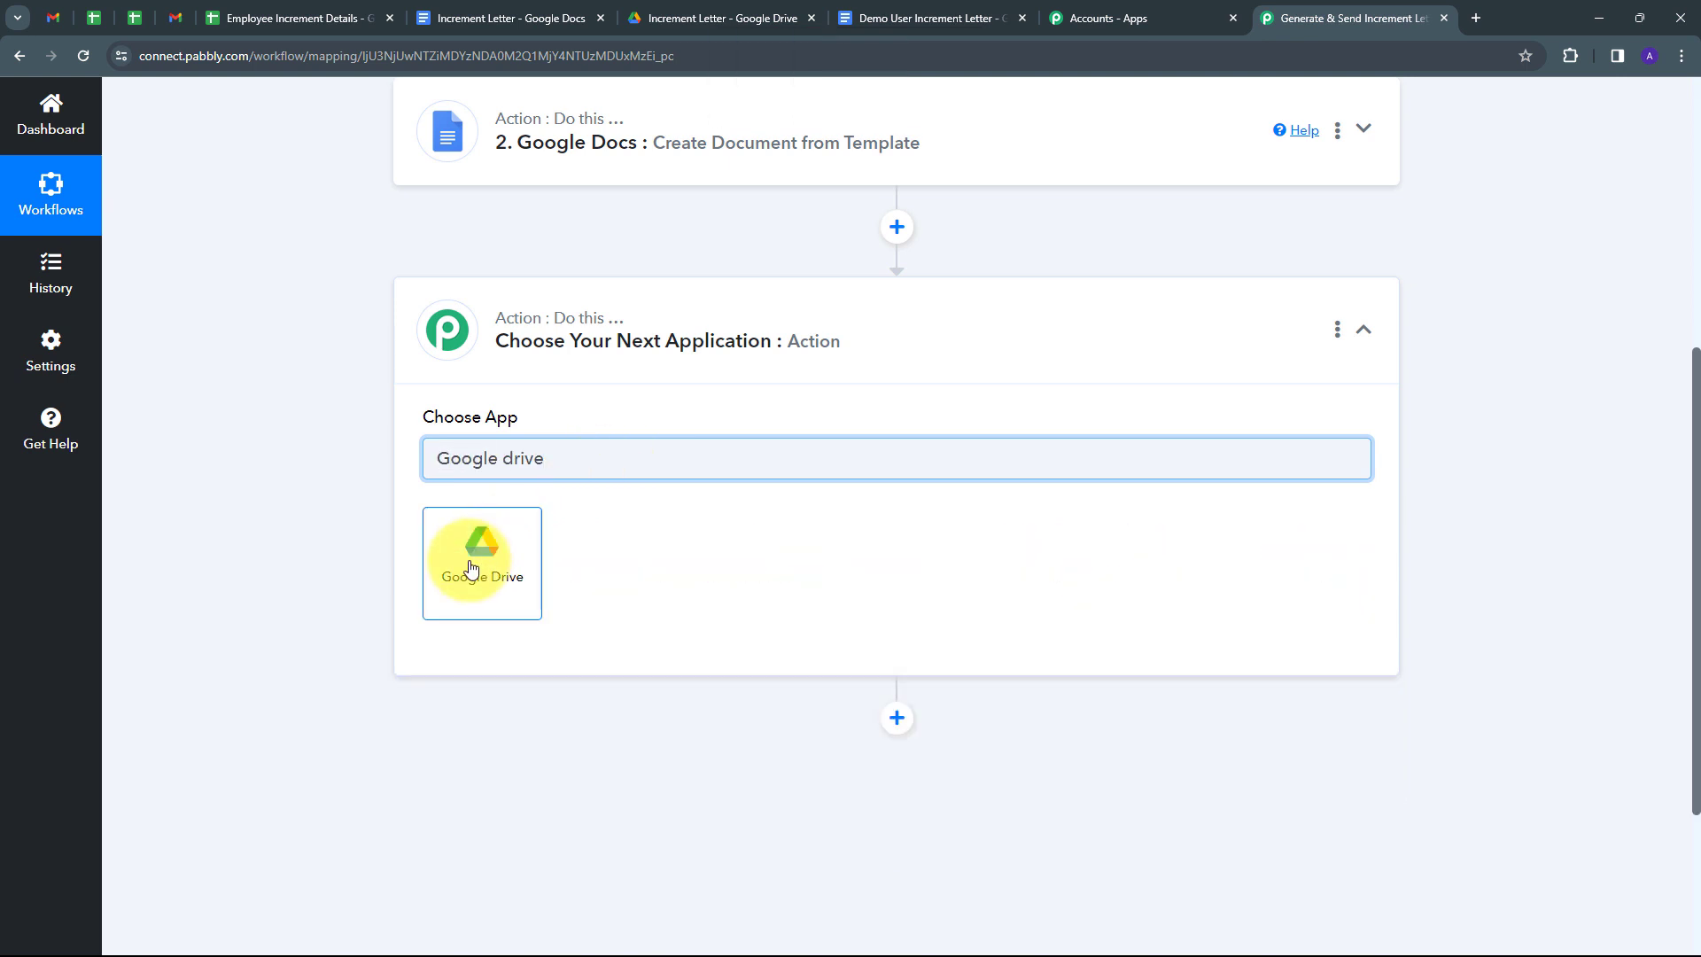
{"action": "left_click", "coordinate": [470, 568]}
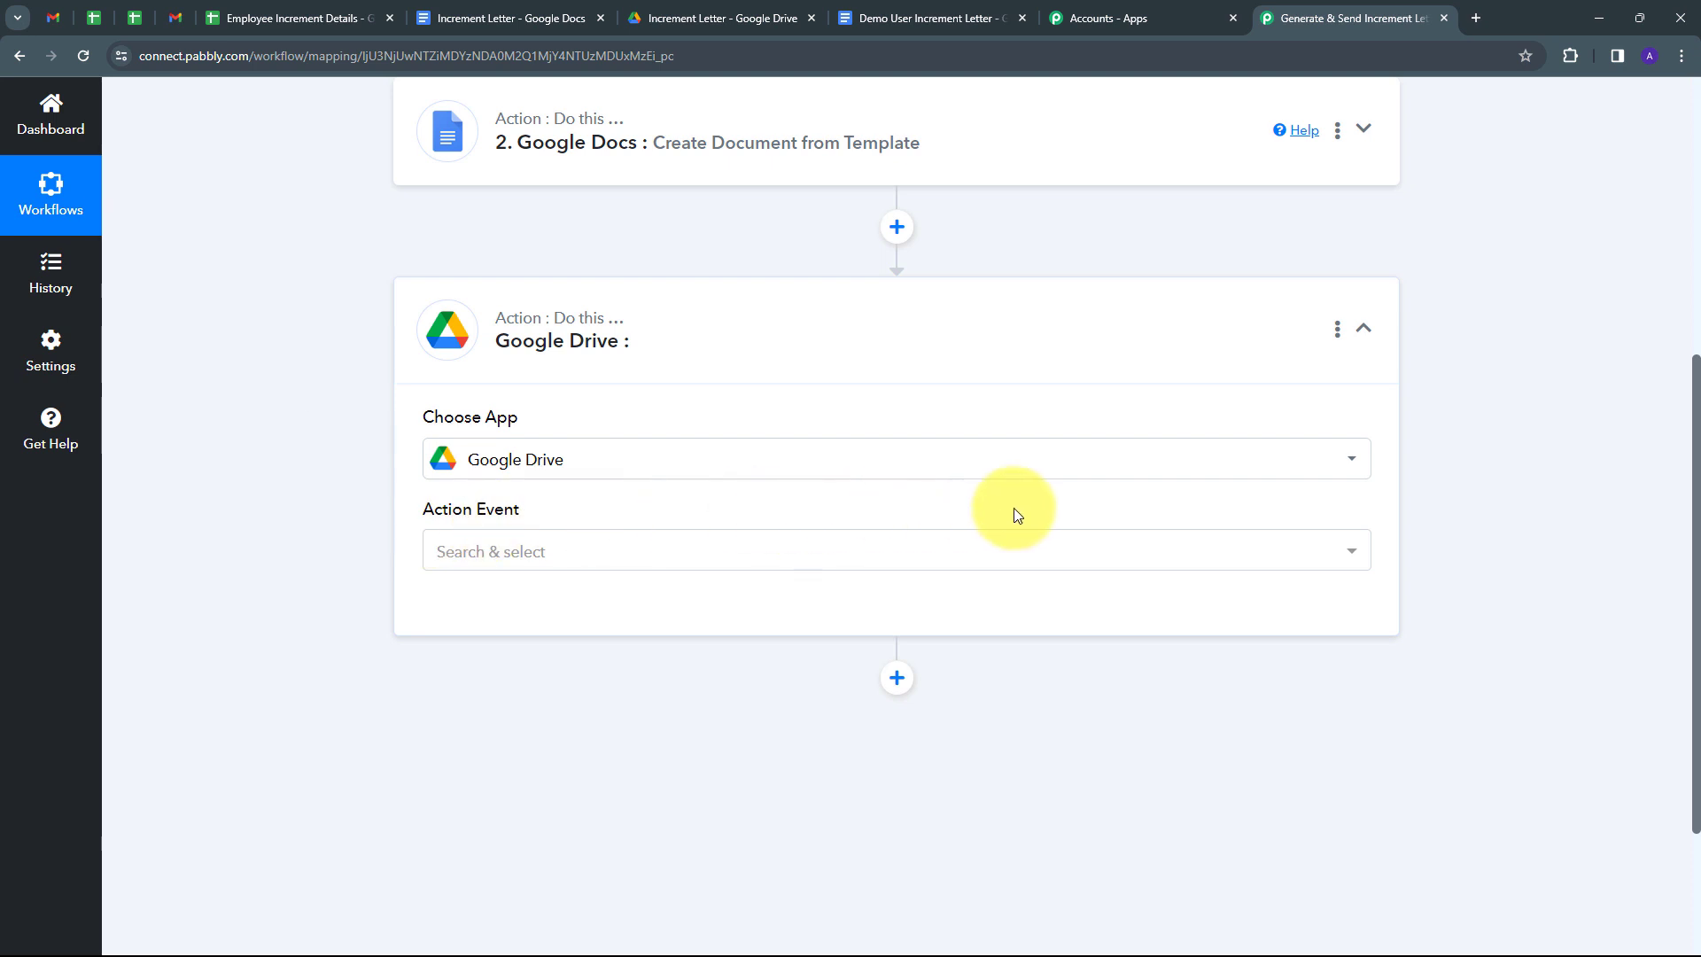
{"action": "left_click", "coordinate": [850, 555]}
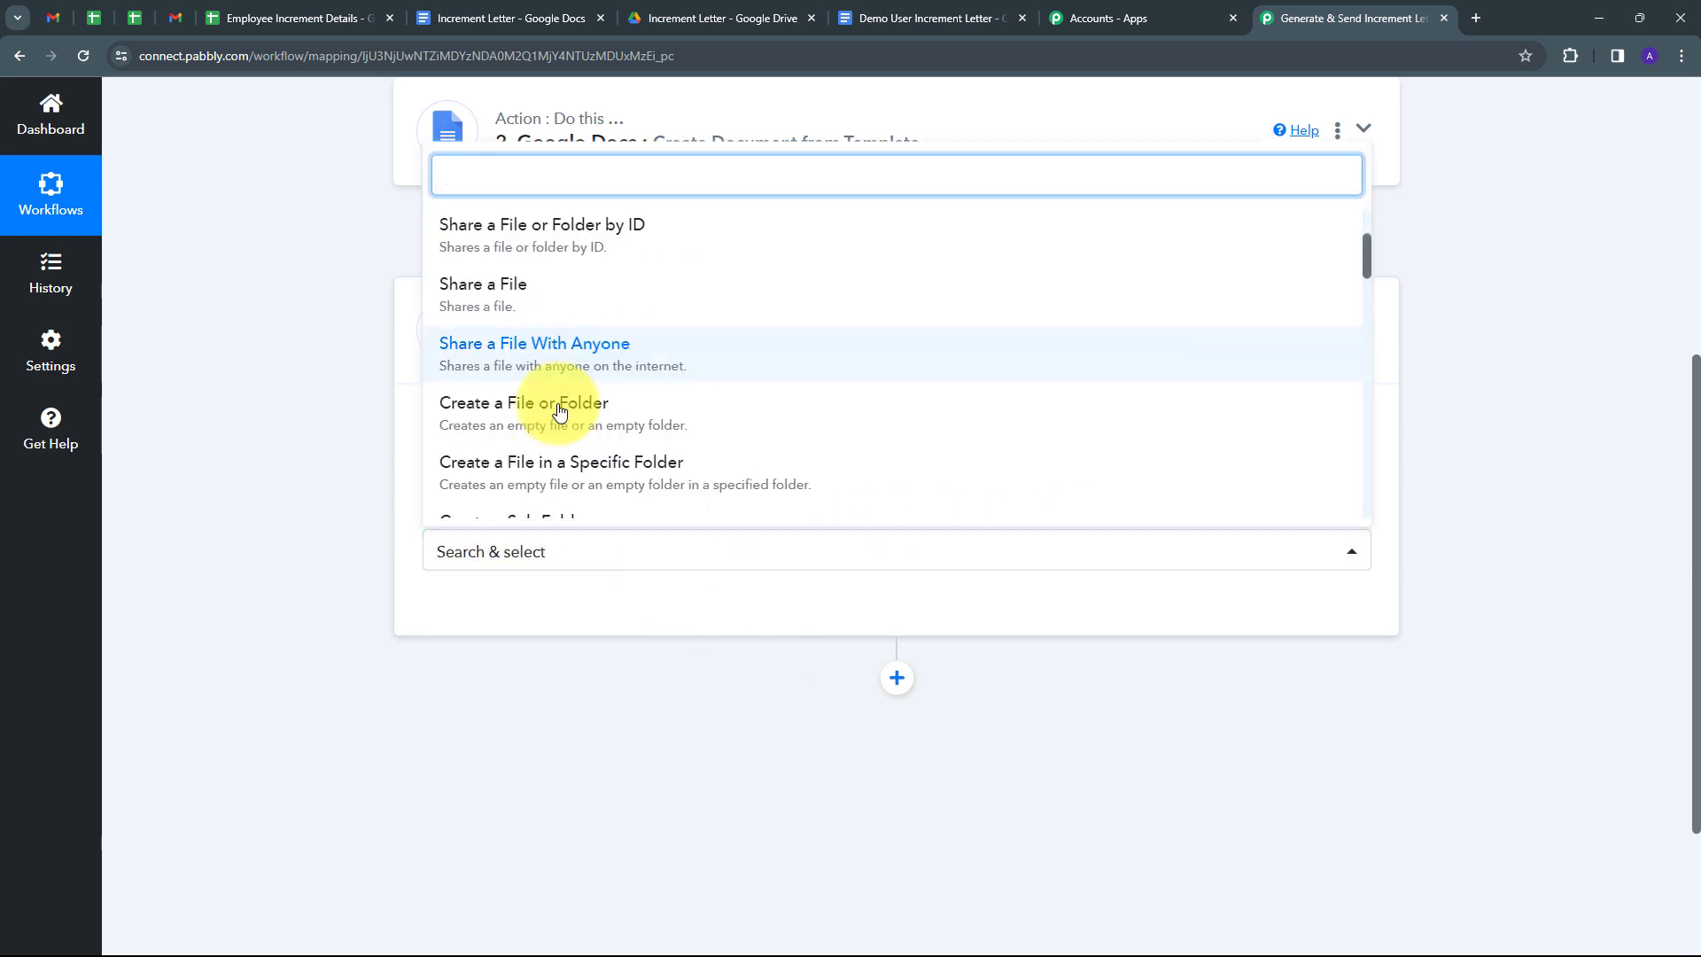
{"action": "left_click", "coordinate": [543, 369]}
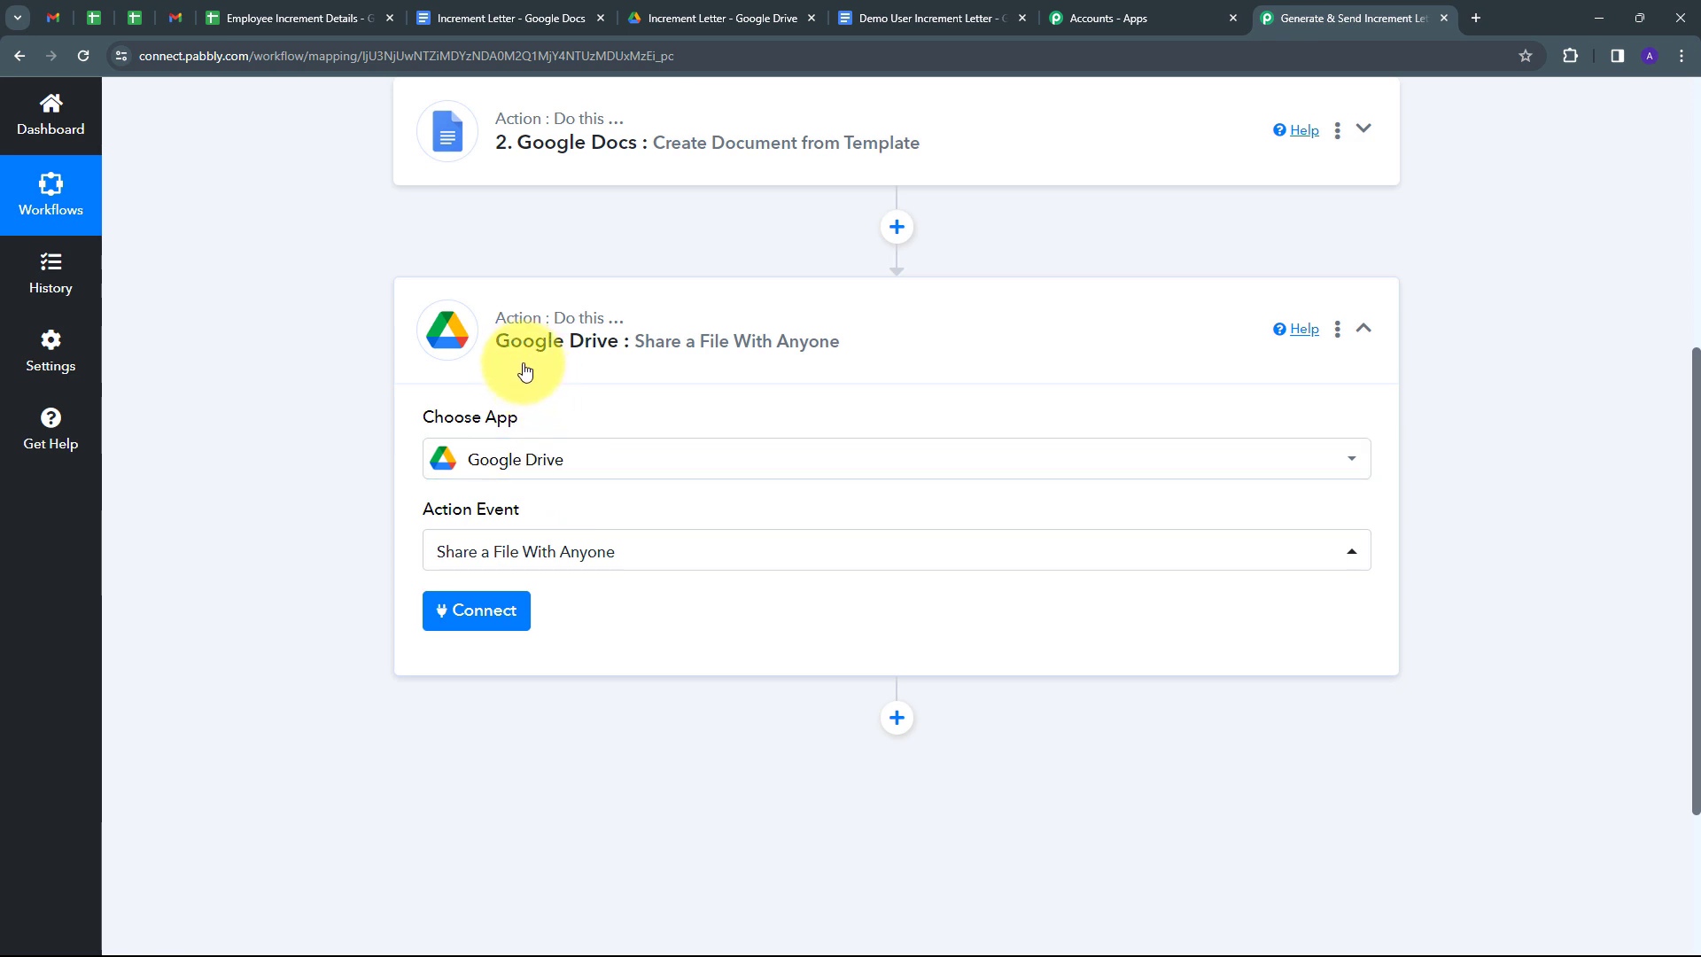
{"action": "left_click", "coordinate": [459, 610]}
Create a new Google Drive connection by signing in with Google and allowing Pabbly access.
{"action": "left_click", "coordinate": [877, 310]}
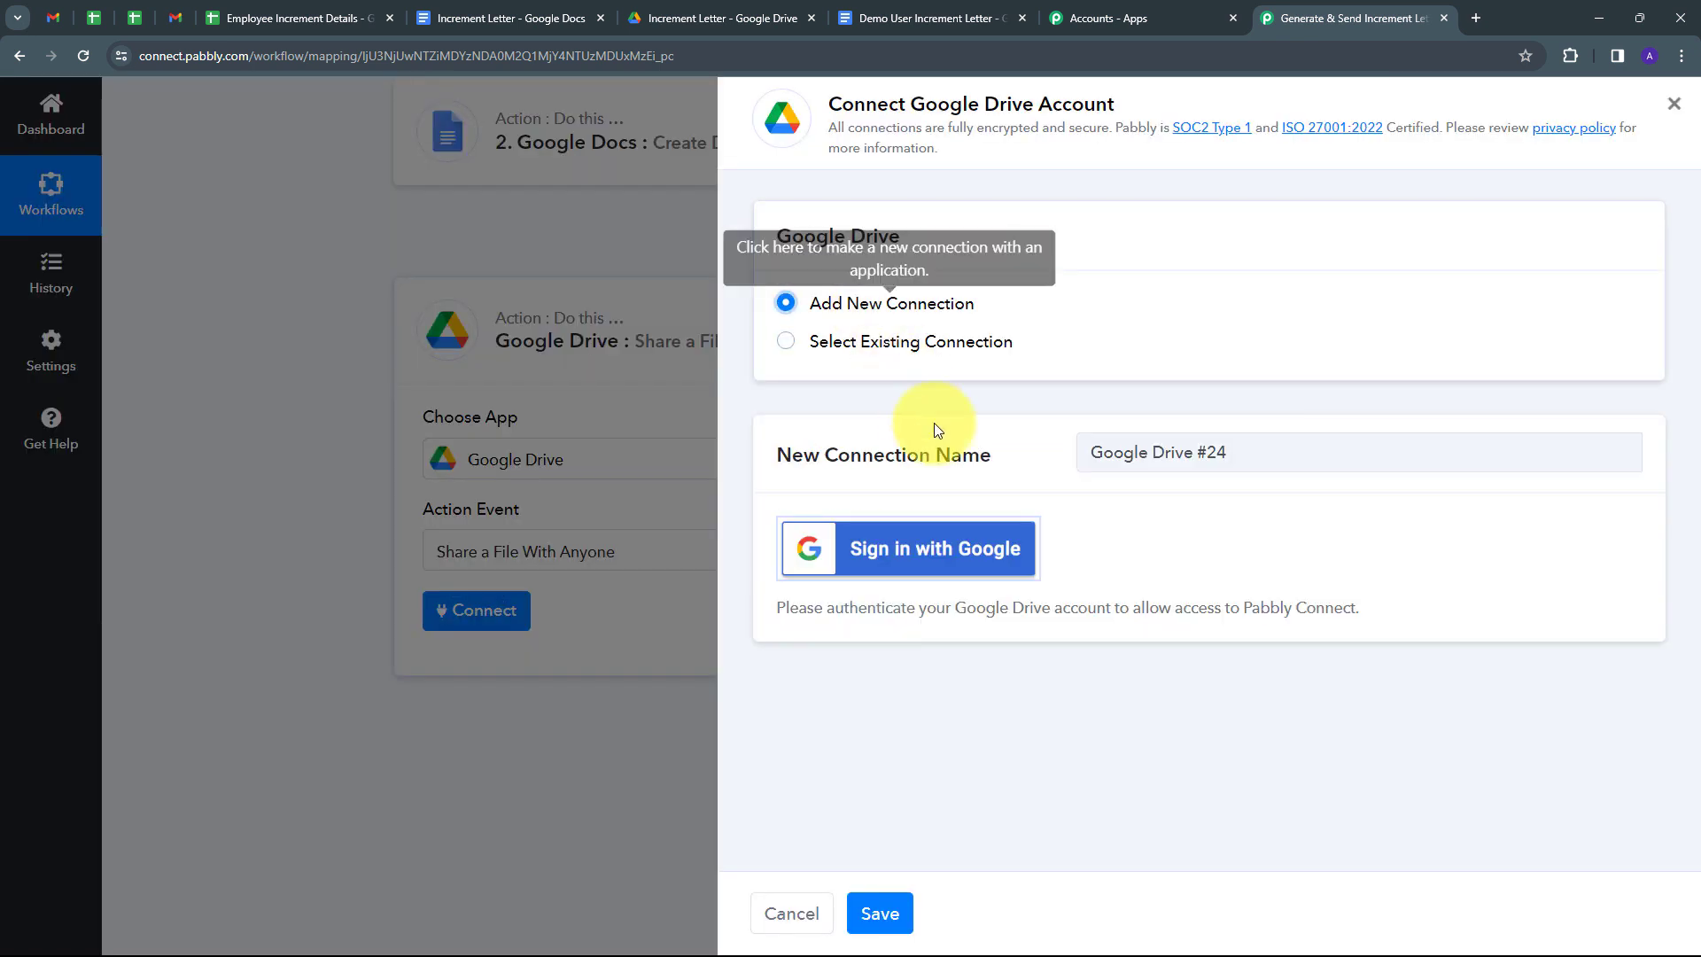
{"action": "left_click", "coordinate": [912, 549]}
{"action": "scroll", "coordinate": [584, 315], "scroll_direction": "down", "scroll_amount": 2}
{"action": "left_click", "coordinate": [522, 447]}
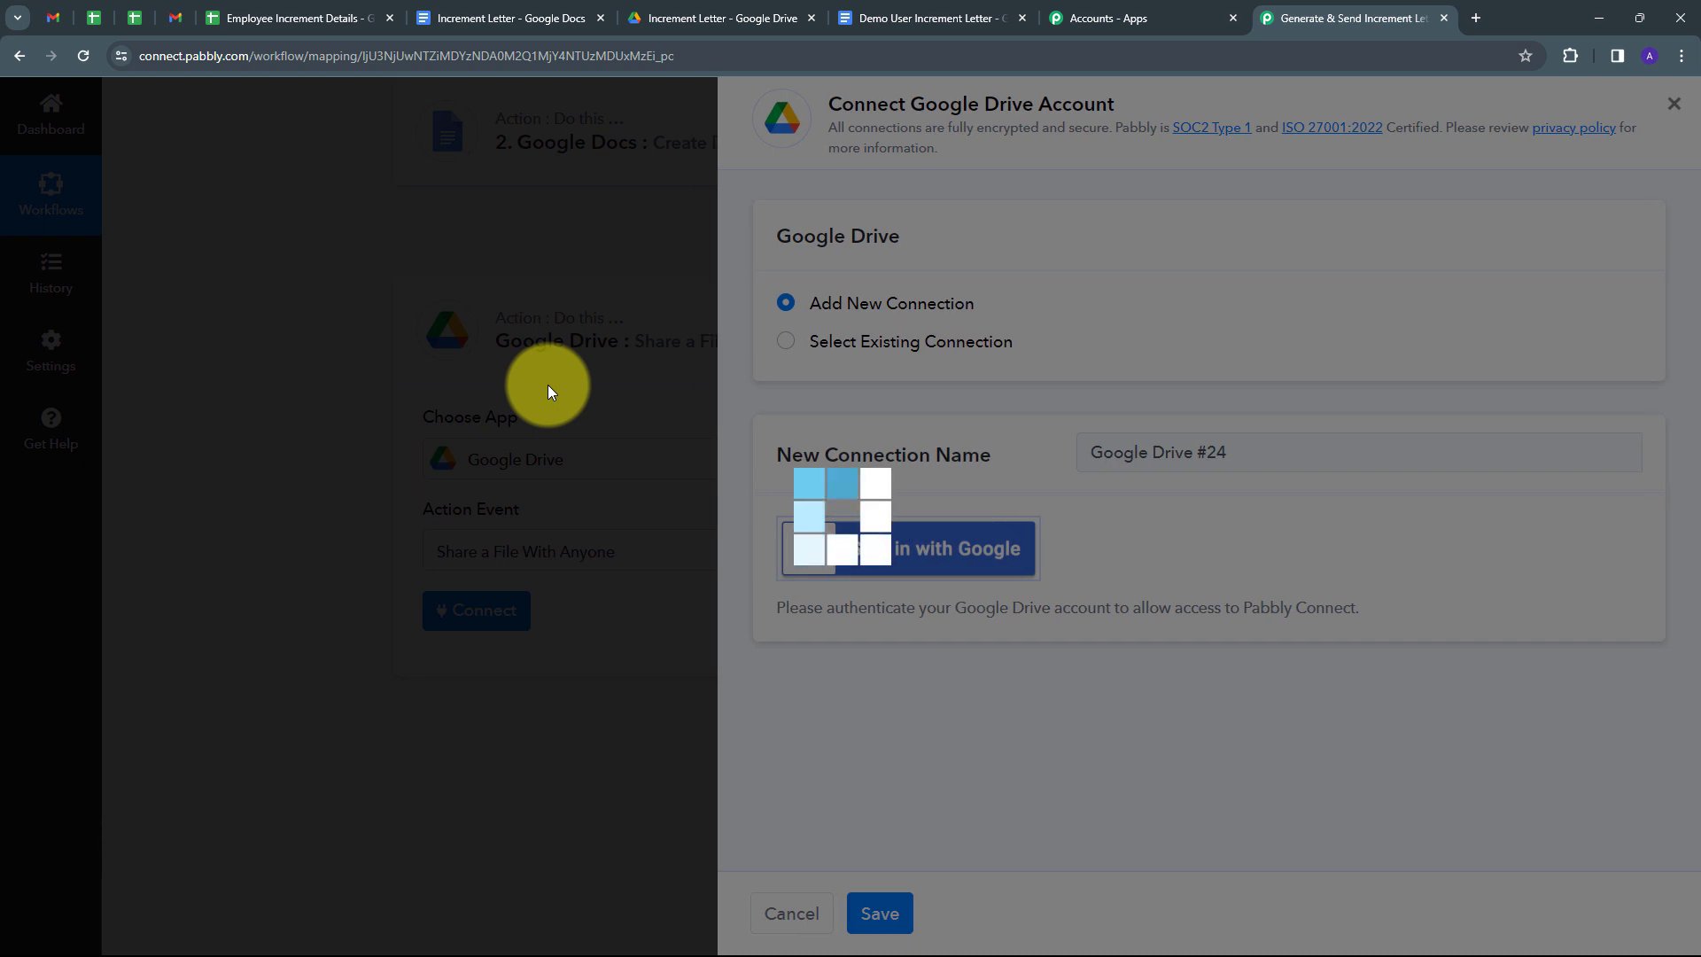
{"action": "scroll", "coordinate": [518, 582], "scroll_direction": "down", "scroll_amount": 2}
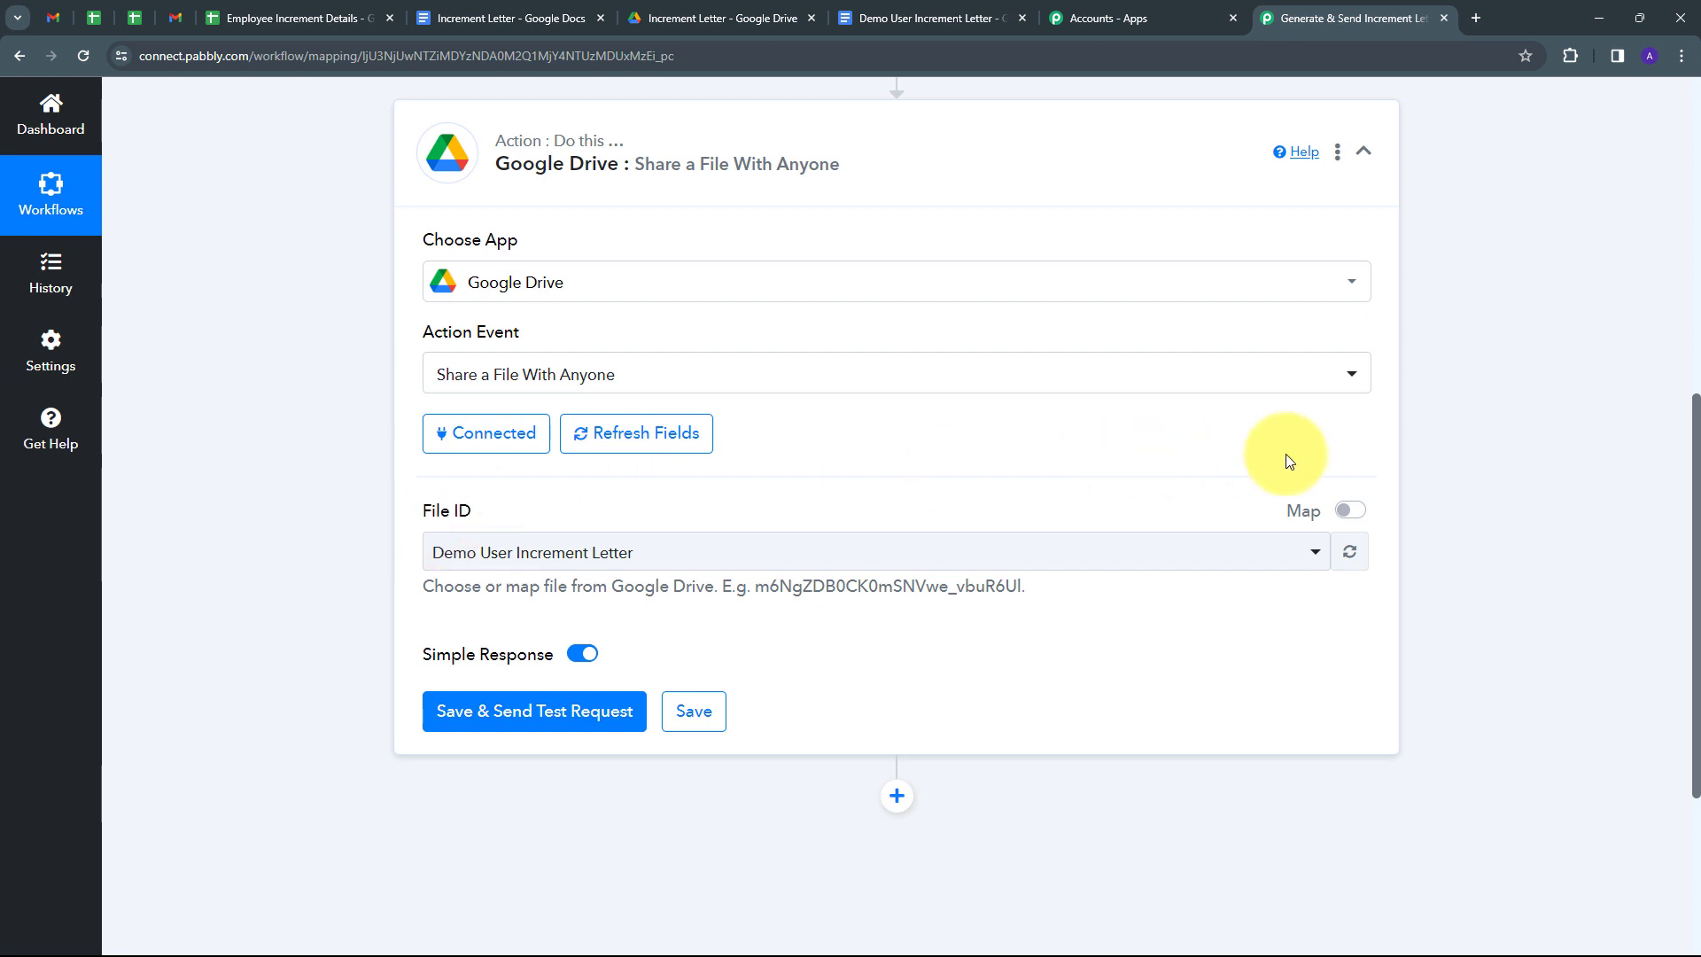
Replace the fixed File ID with the DocumentId mapped from step 2, Google Docs.
{"action": "left_click", "coordinate": [1350, 511]}
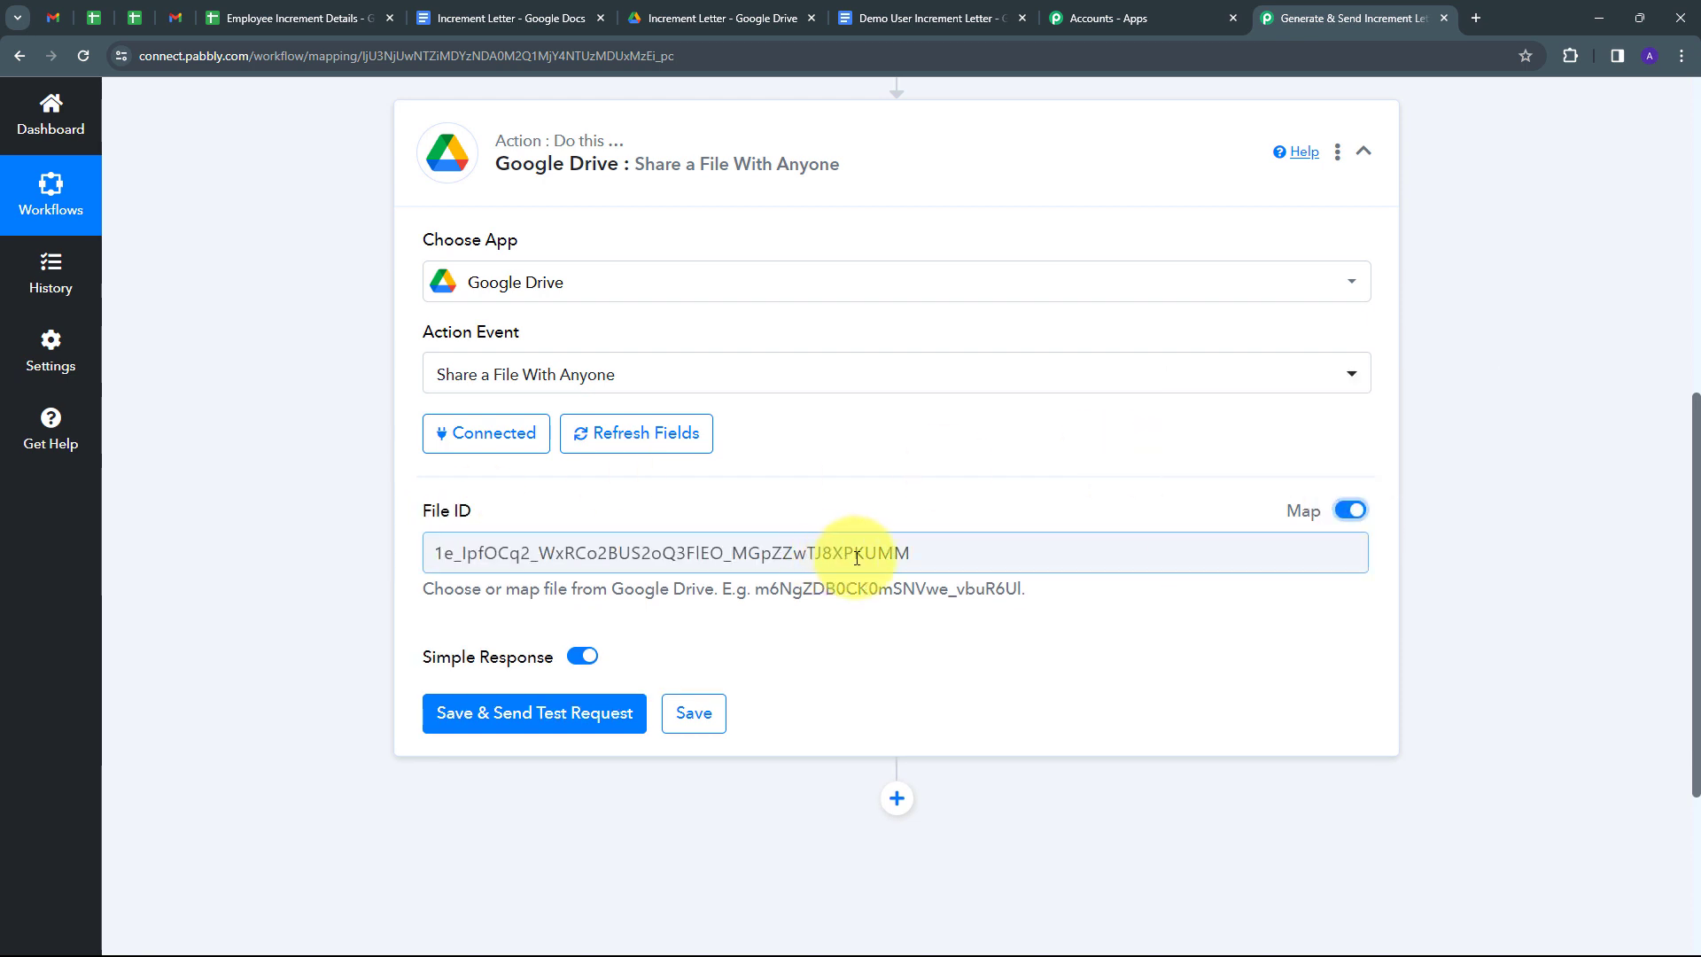
{"action": "left_click_drag", "start_coordinate": [913, 553], "coordinate": [316, 572]}
{"action": "key", "text": "BackSpace"}
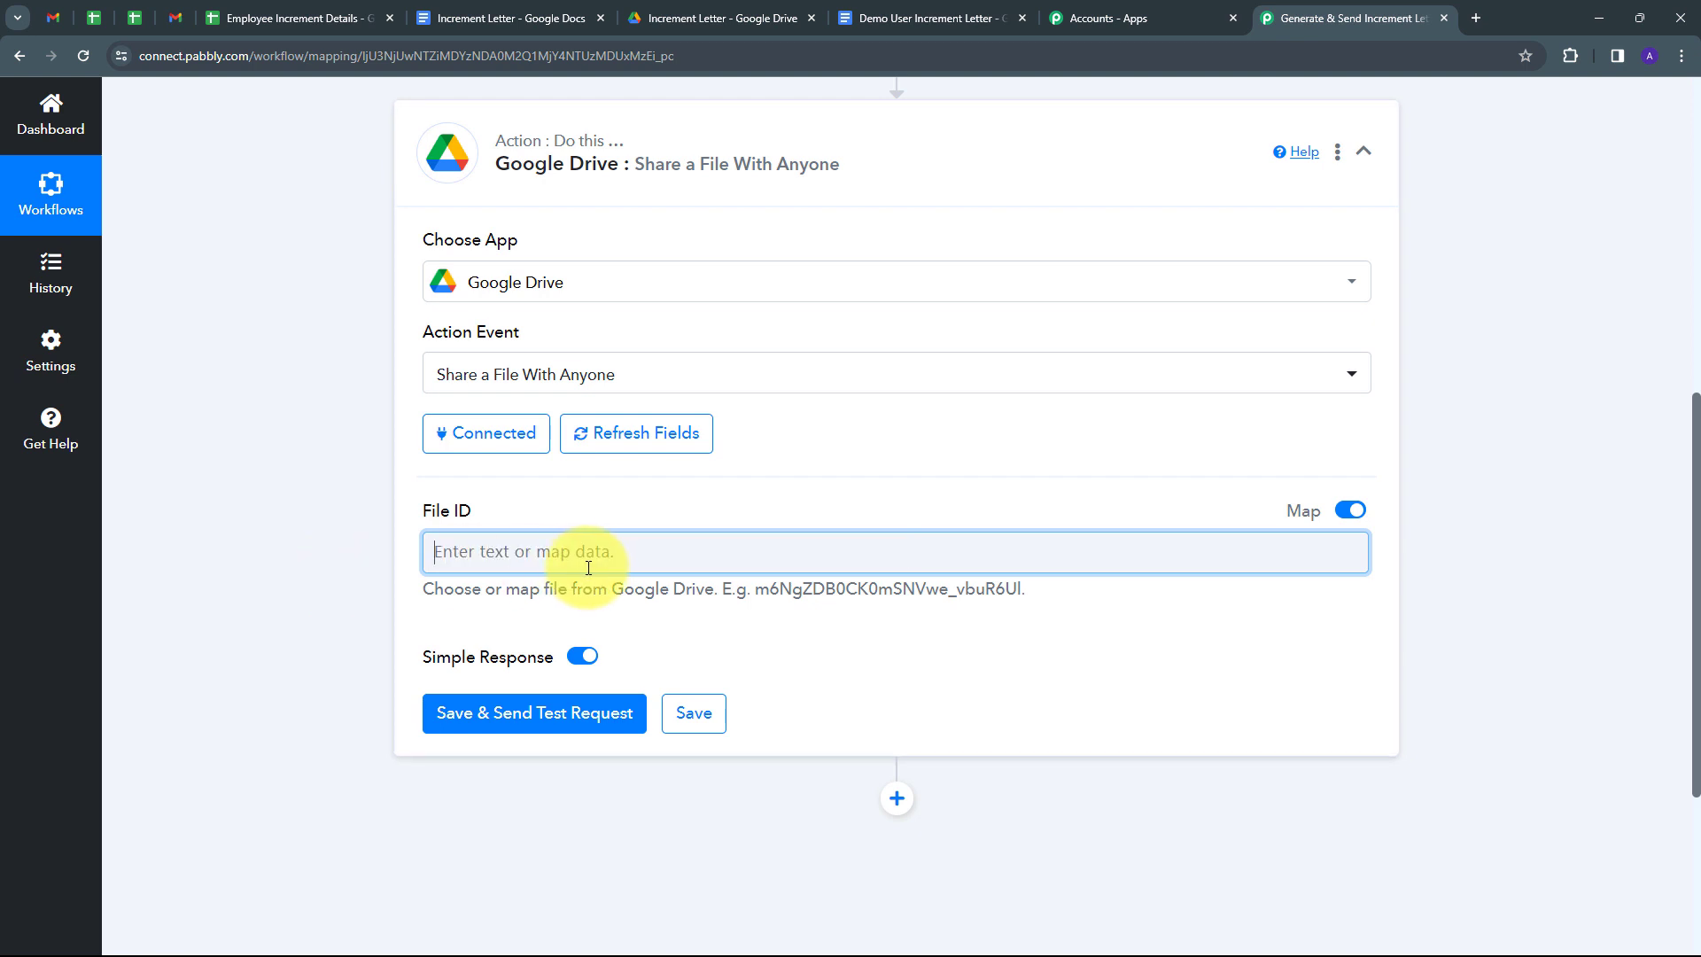
{"action": "left_click", "coordinate": [526, 554]}
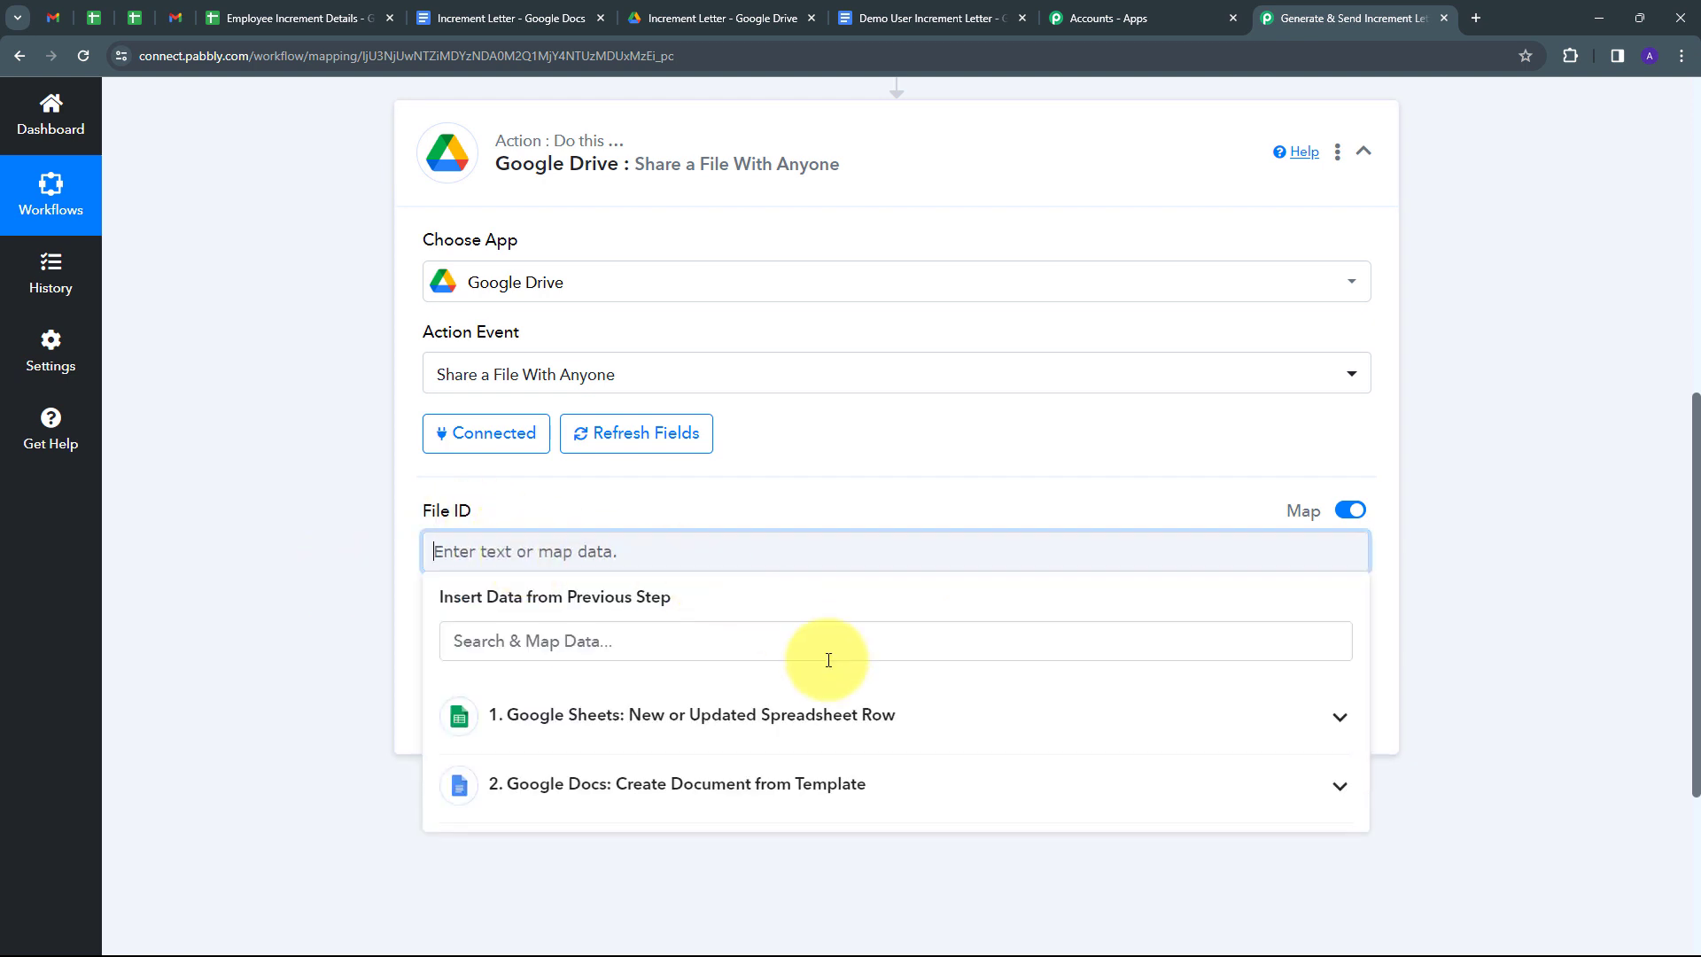
{"action": "left_click", "coordinate": [577, 794]}
{"action": "scroll", "coordinate": [620, 779], "scroll_direction": "down", "scroll_amount": 4}
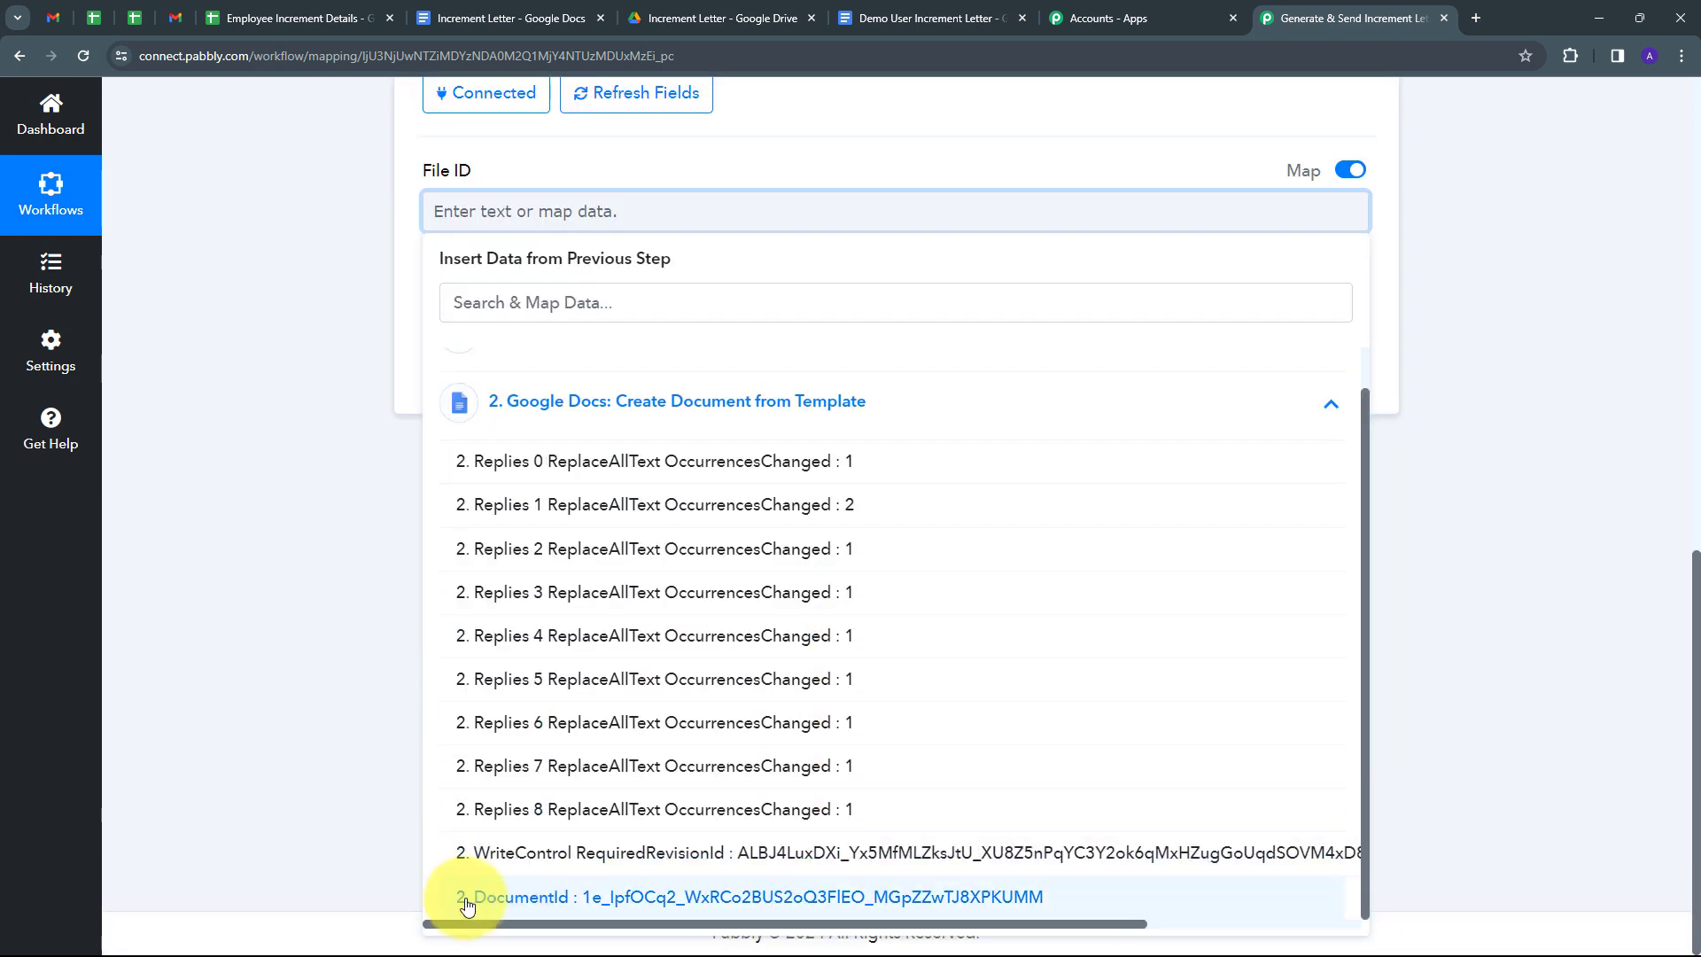
{"action": "left_click", "coordinate": [667, 899]}
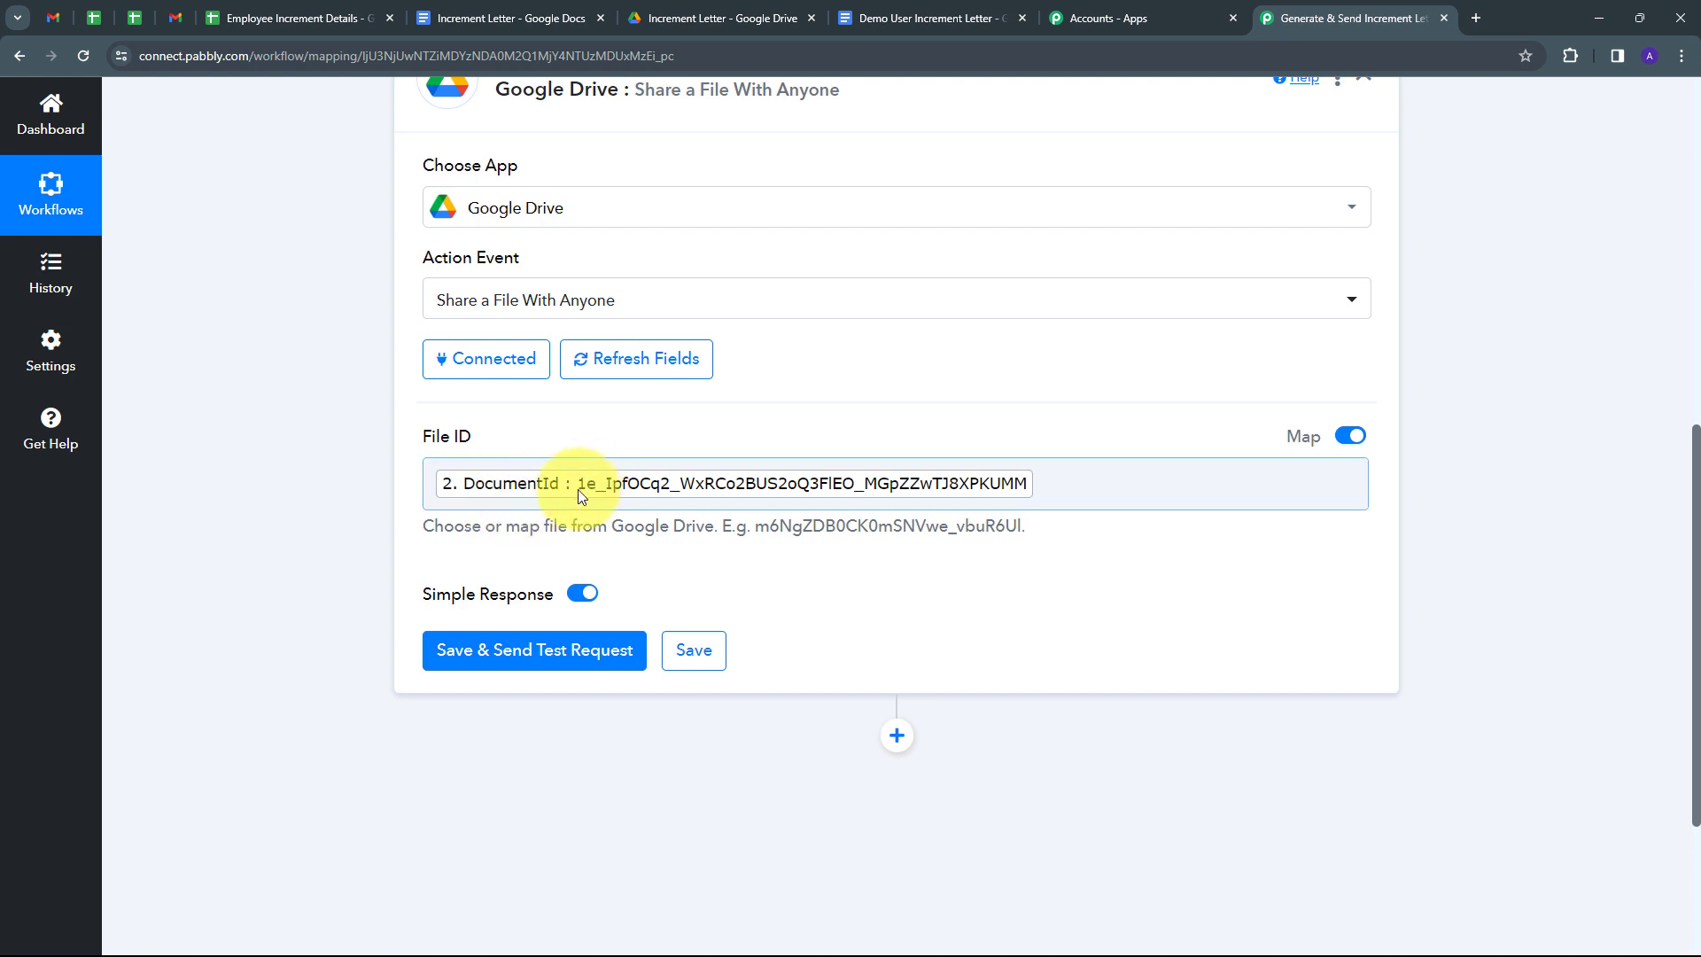
{"action": "scroll", "coordinate": [332, 498], "scroll_direction": "up", "scroll_amount": 1}
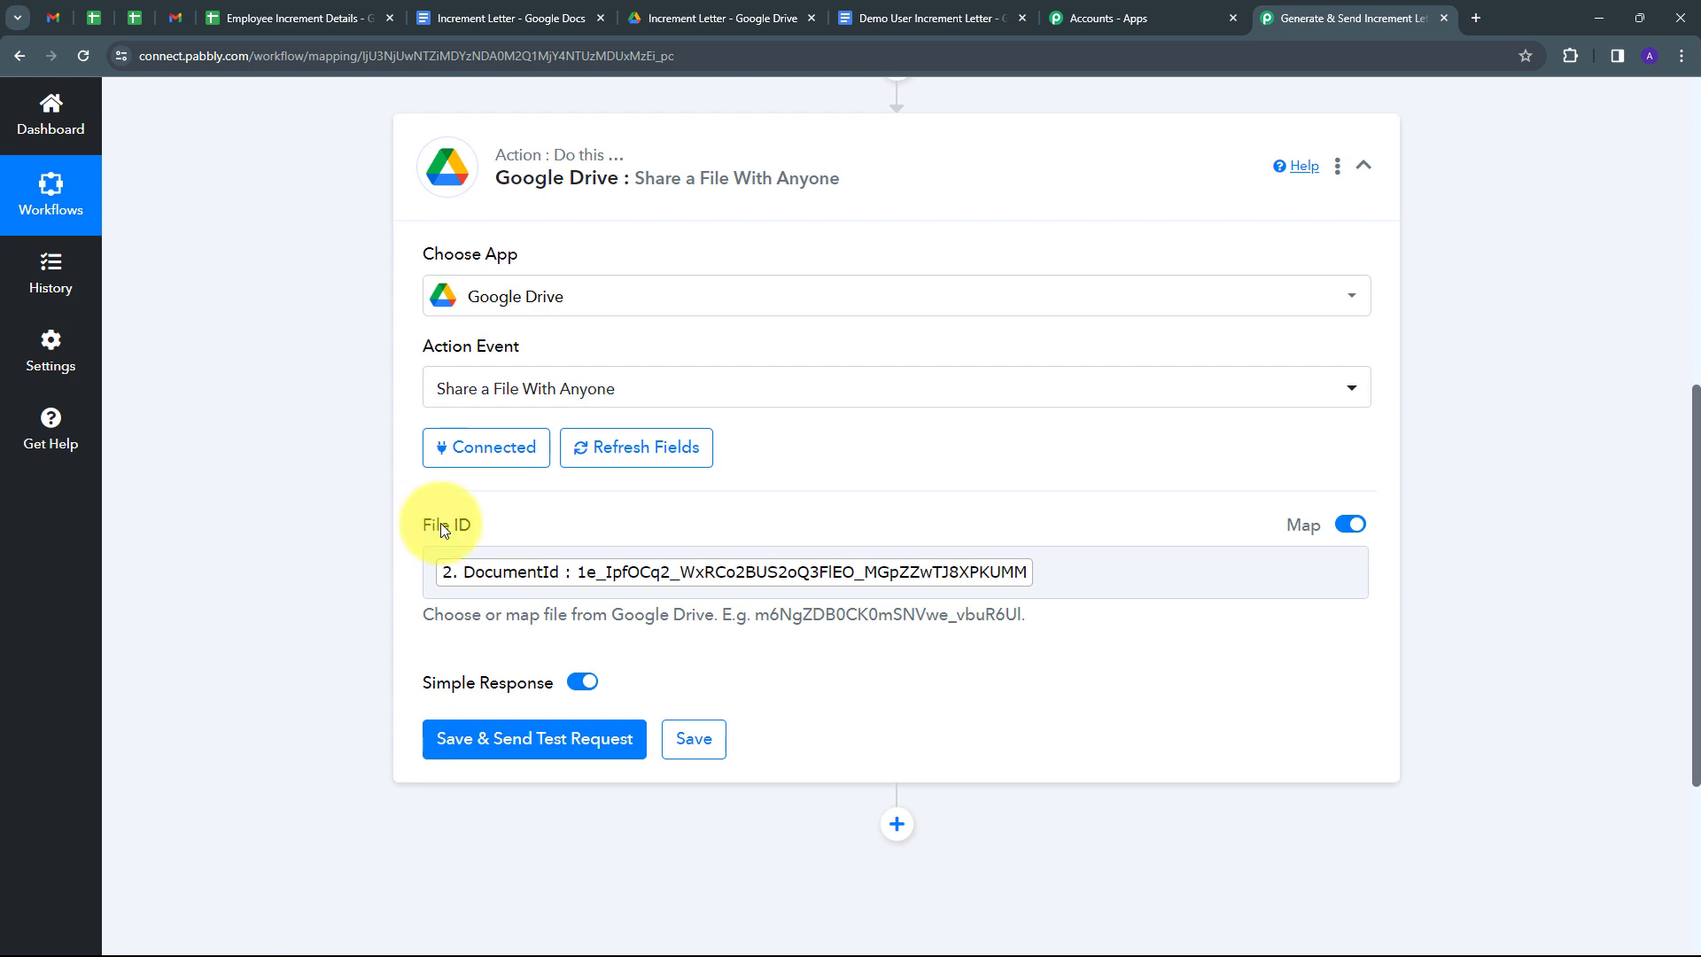
Send a test share request and check the anyoneWithLink permission and the PDF export link.
{"action": "left_click", "coordinate": [493, 751]}
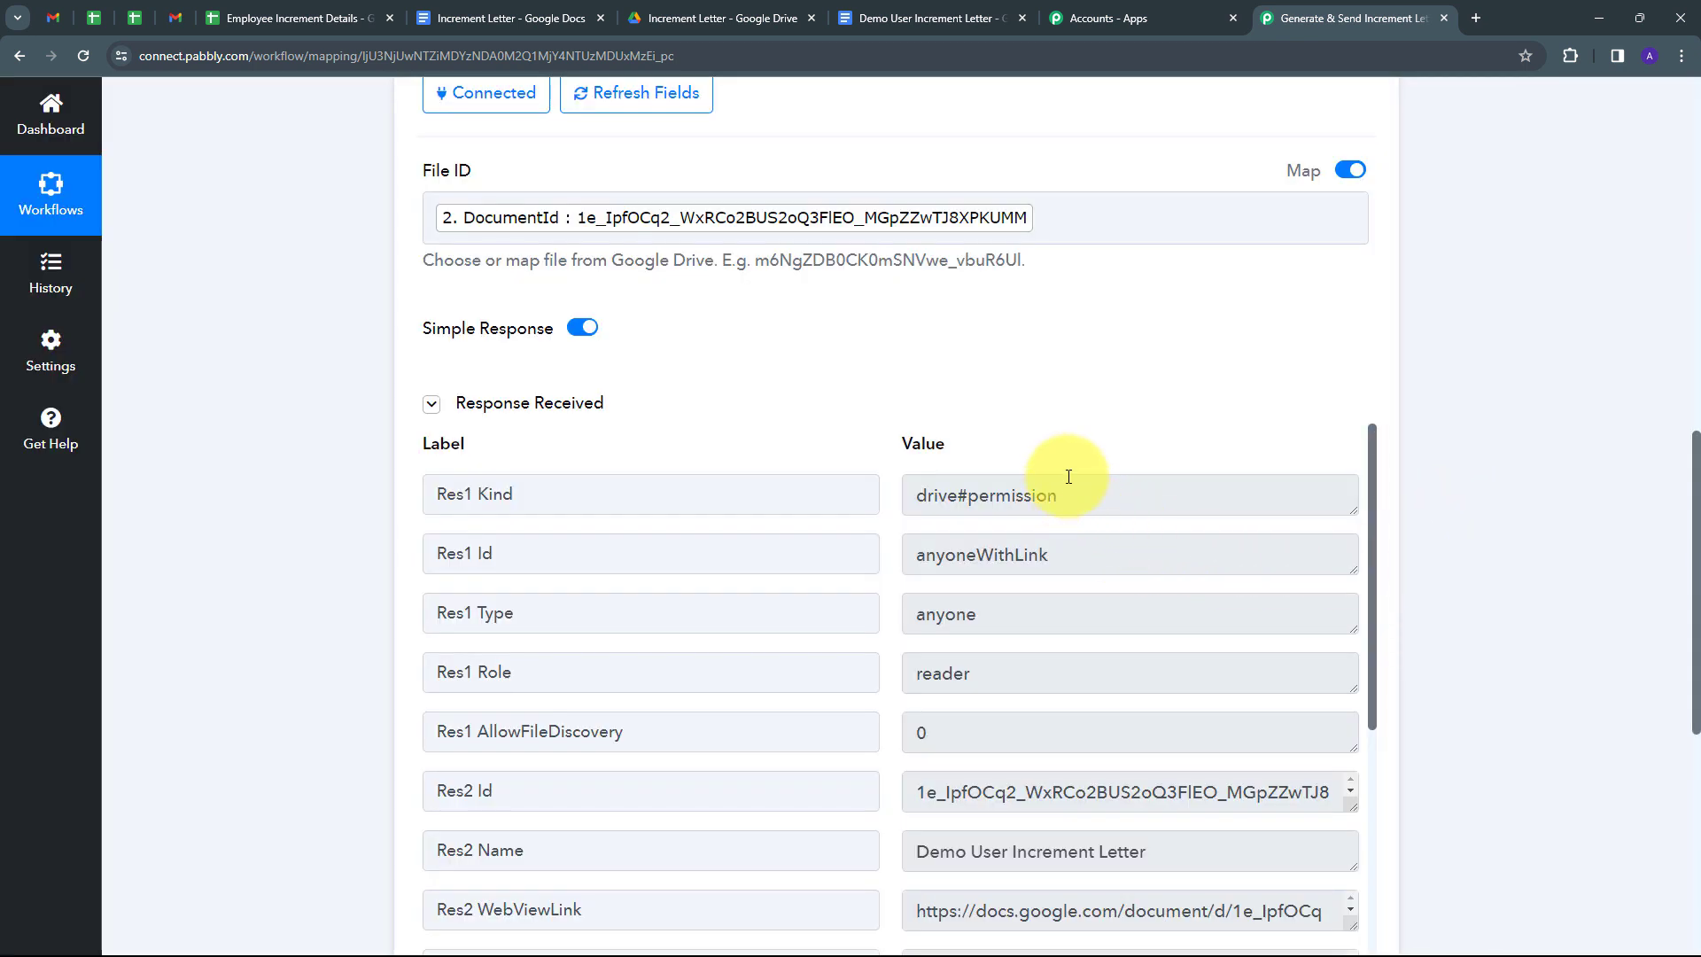
{"action": "scroll", "coordinate": [1171, 407], "scroll_direction": "down", "scroll_amount": 2}
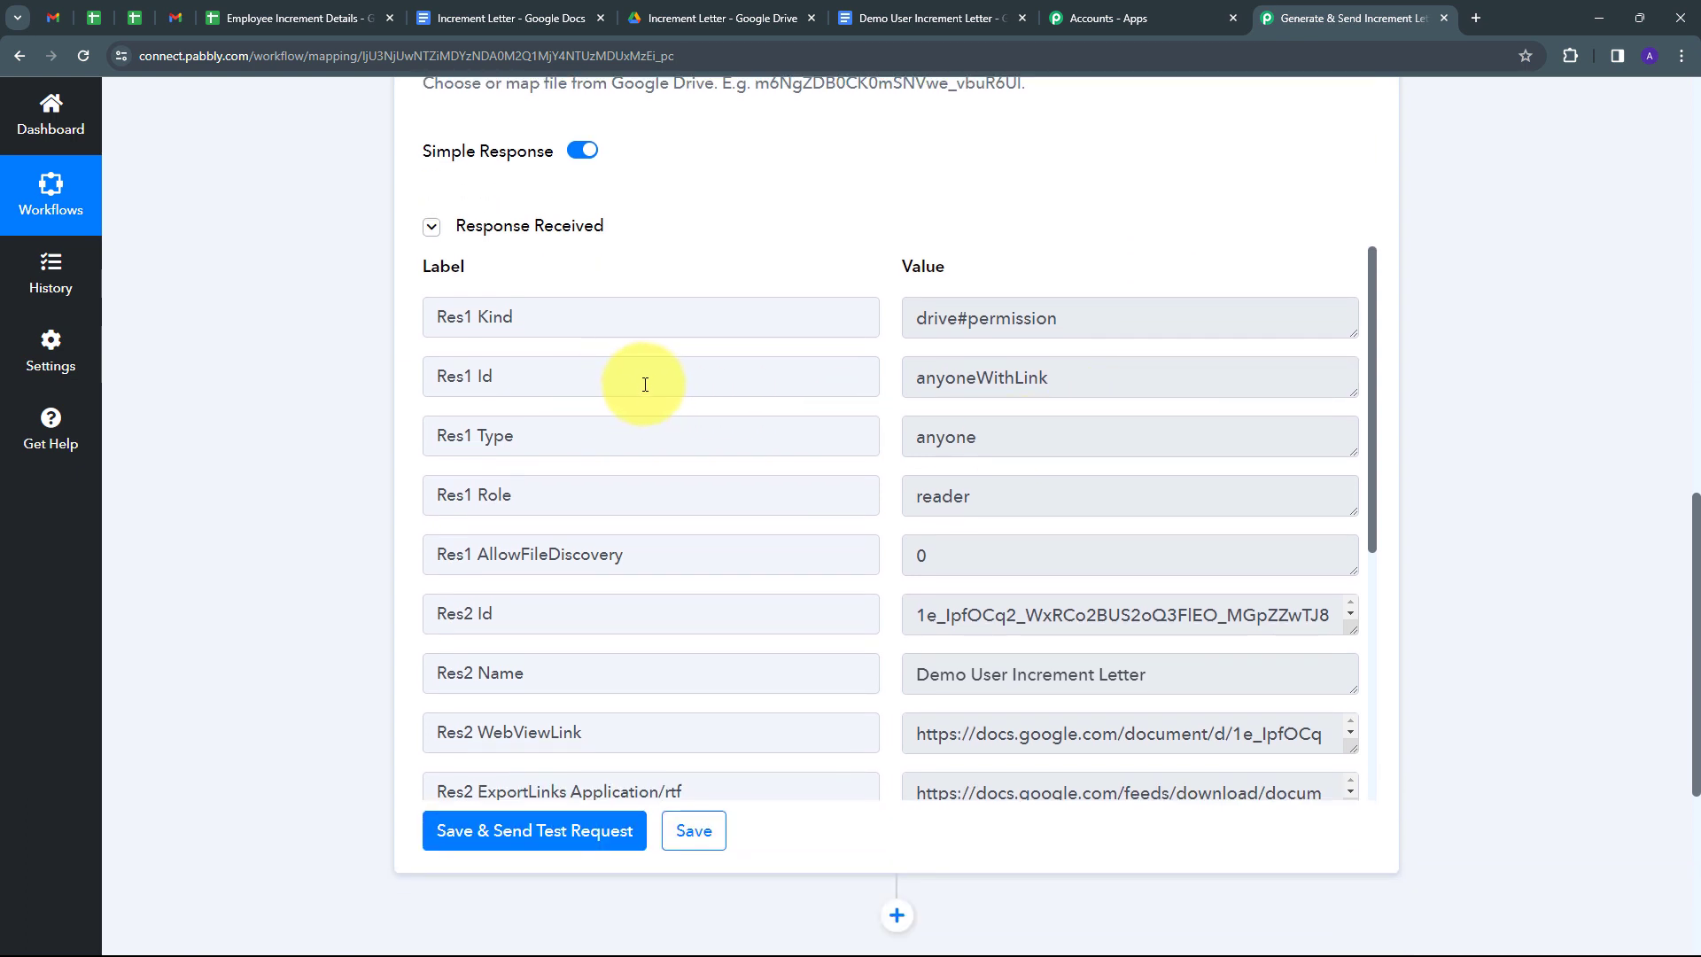
{"action": "left_click_drag", "start_coordinate": [1071, 380], "coordinate": [908, 380]}
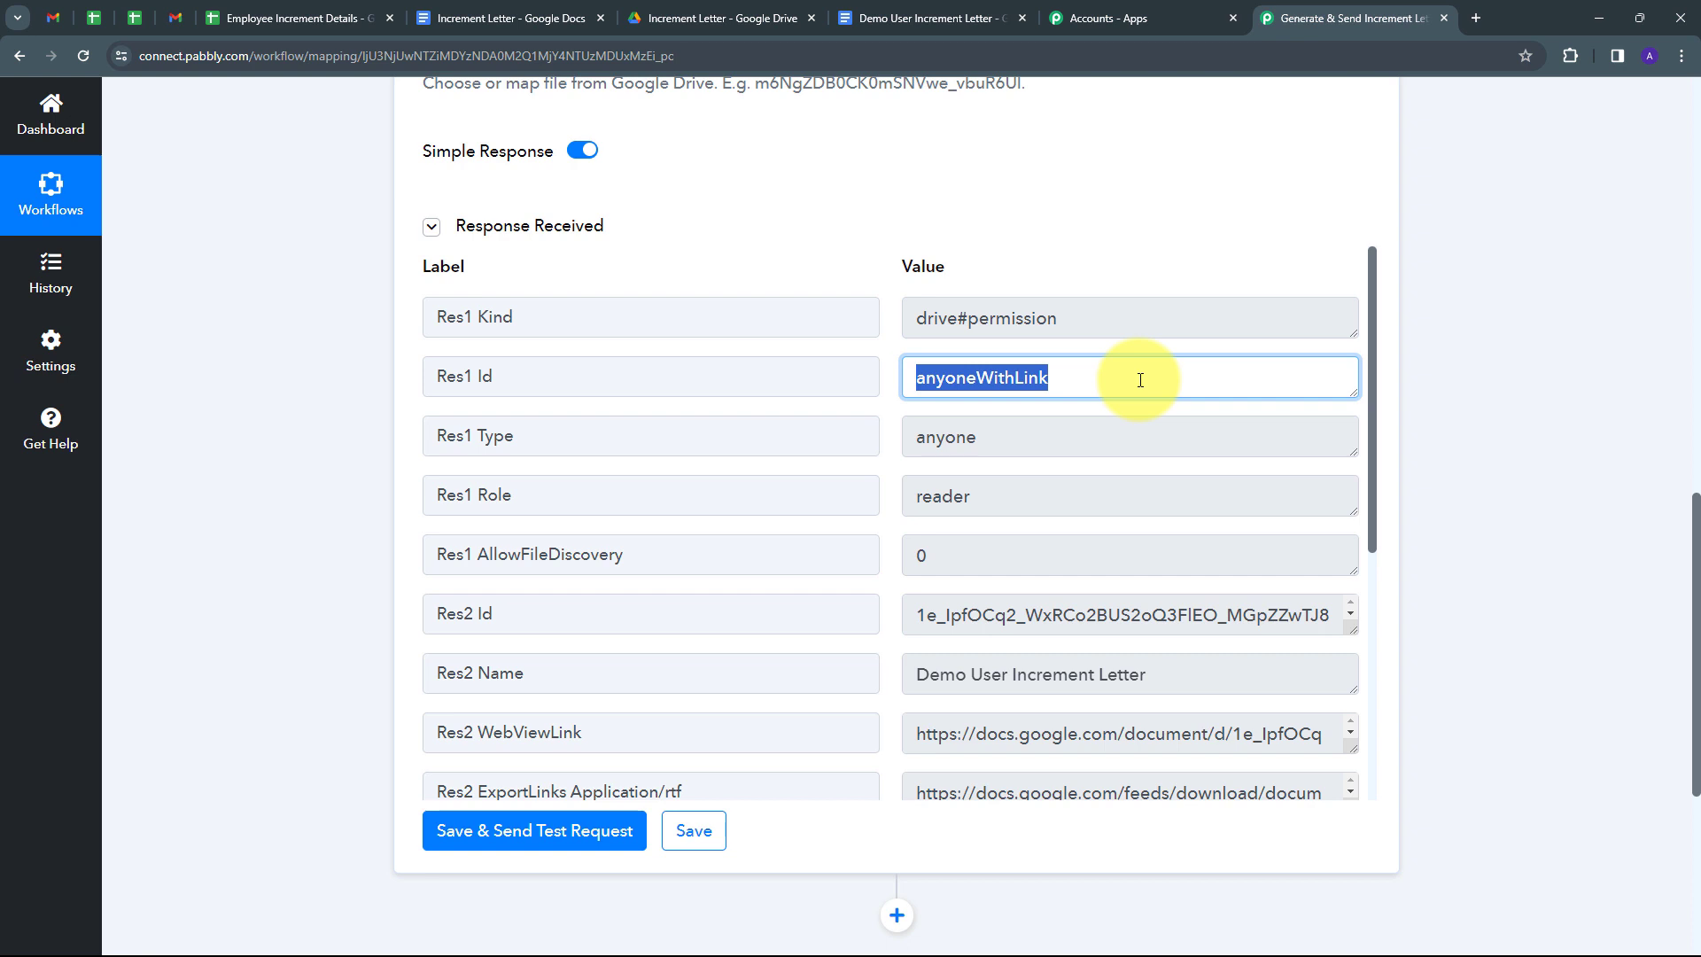
{"action": "scroll", "coordinate": [953, 459], "scroll_direction": "down", "scroll_amount": 5}
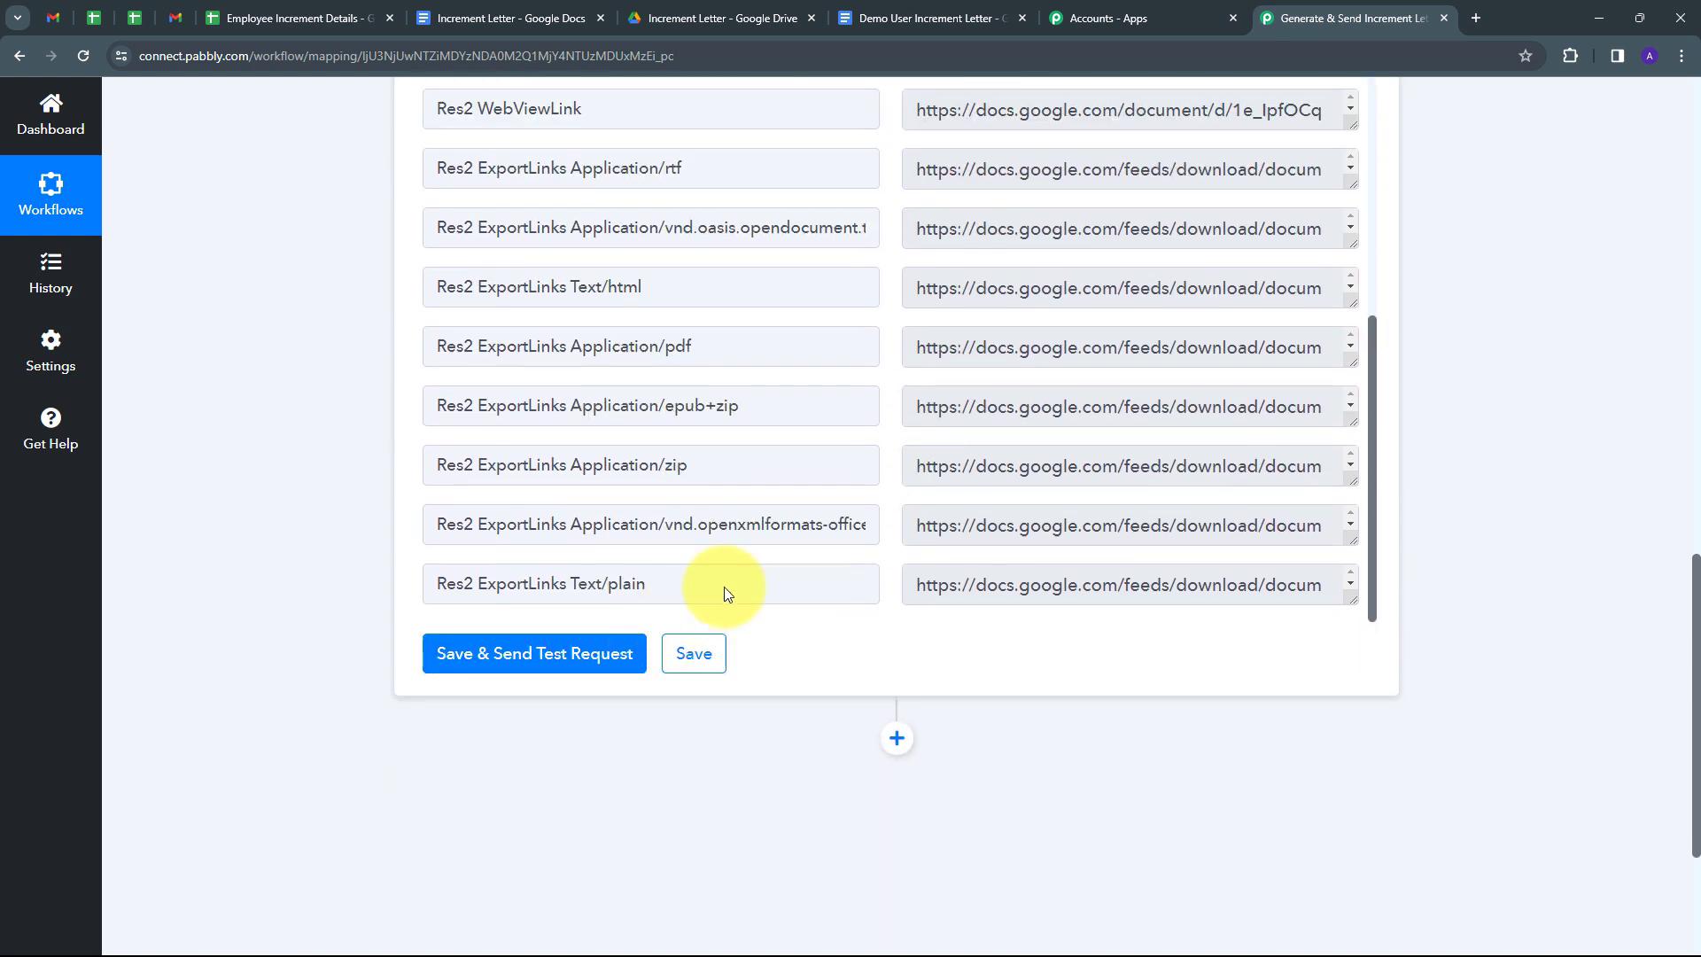
{"action": "scroll", "coordinate": [724, 587], "scroll_direction": "down", "scroll_amount": 1}
{"action": "left_click_drag", "start_coordinate": [1182, 518], "coordinate": [863, 434]}
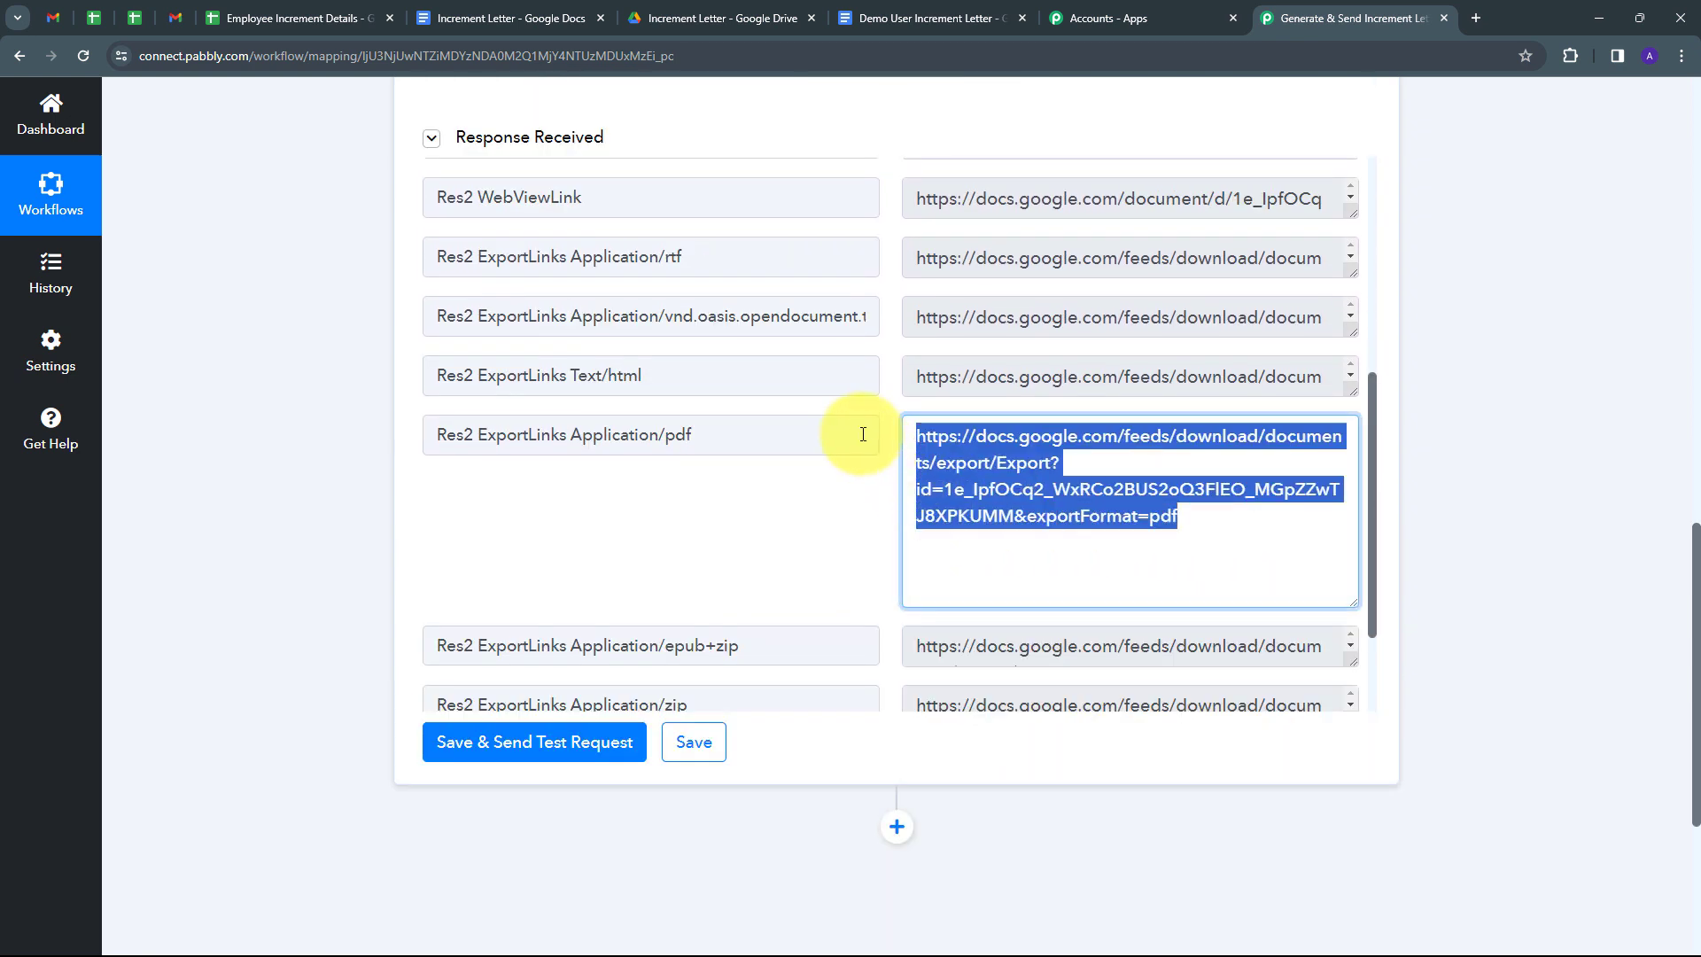
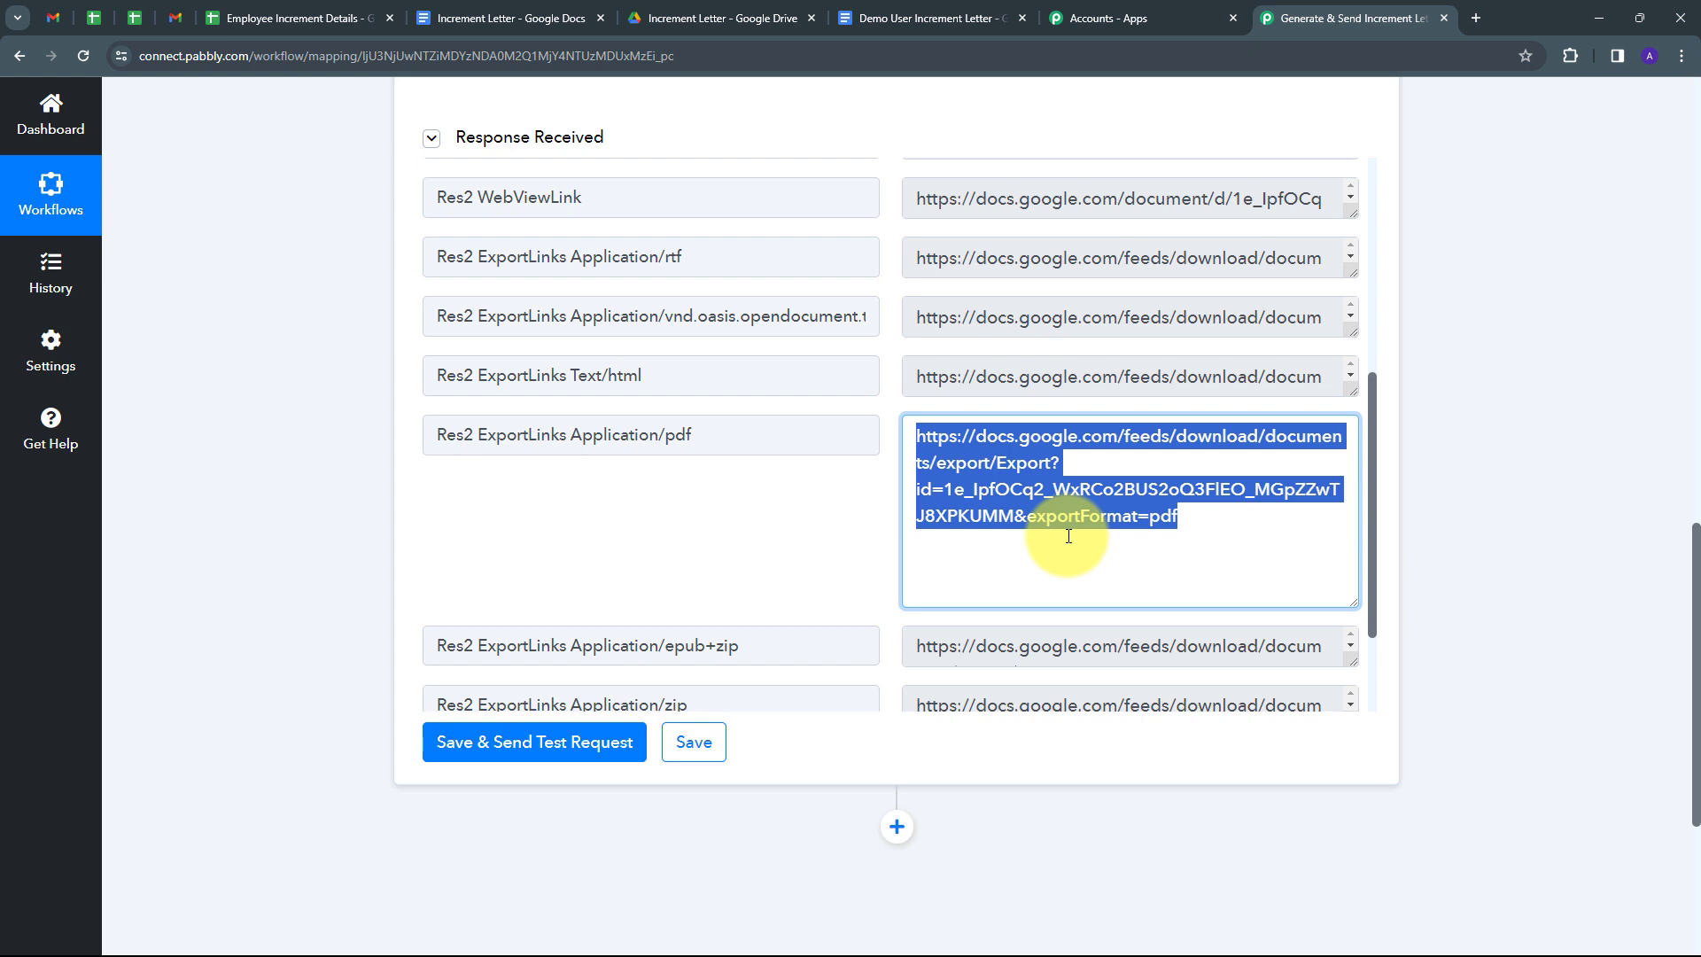
Add a Gmail action step with the Send Email event below the Google Drive sharing step.
{"action": "scroll", "coordinate": [759, 425], "scroll_direction": "down", "scroll_amount": 2}
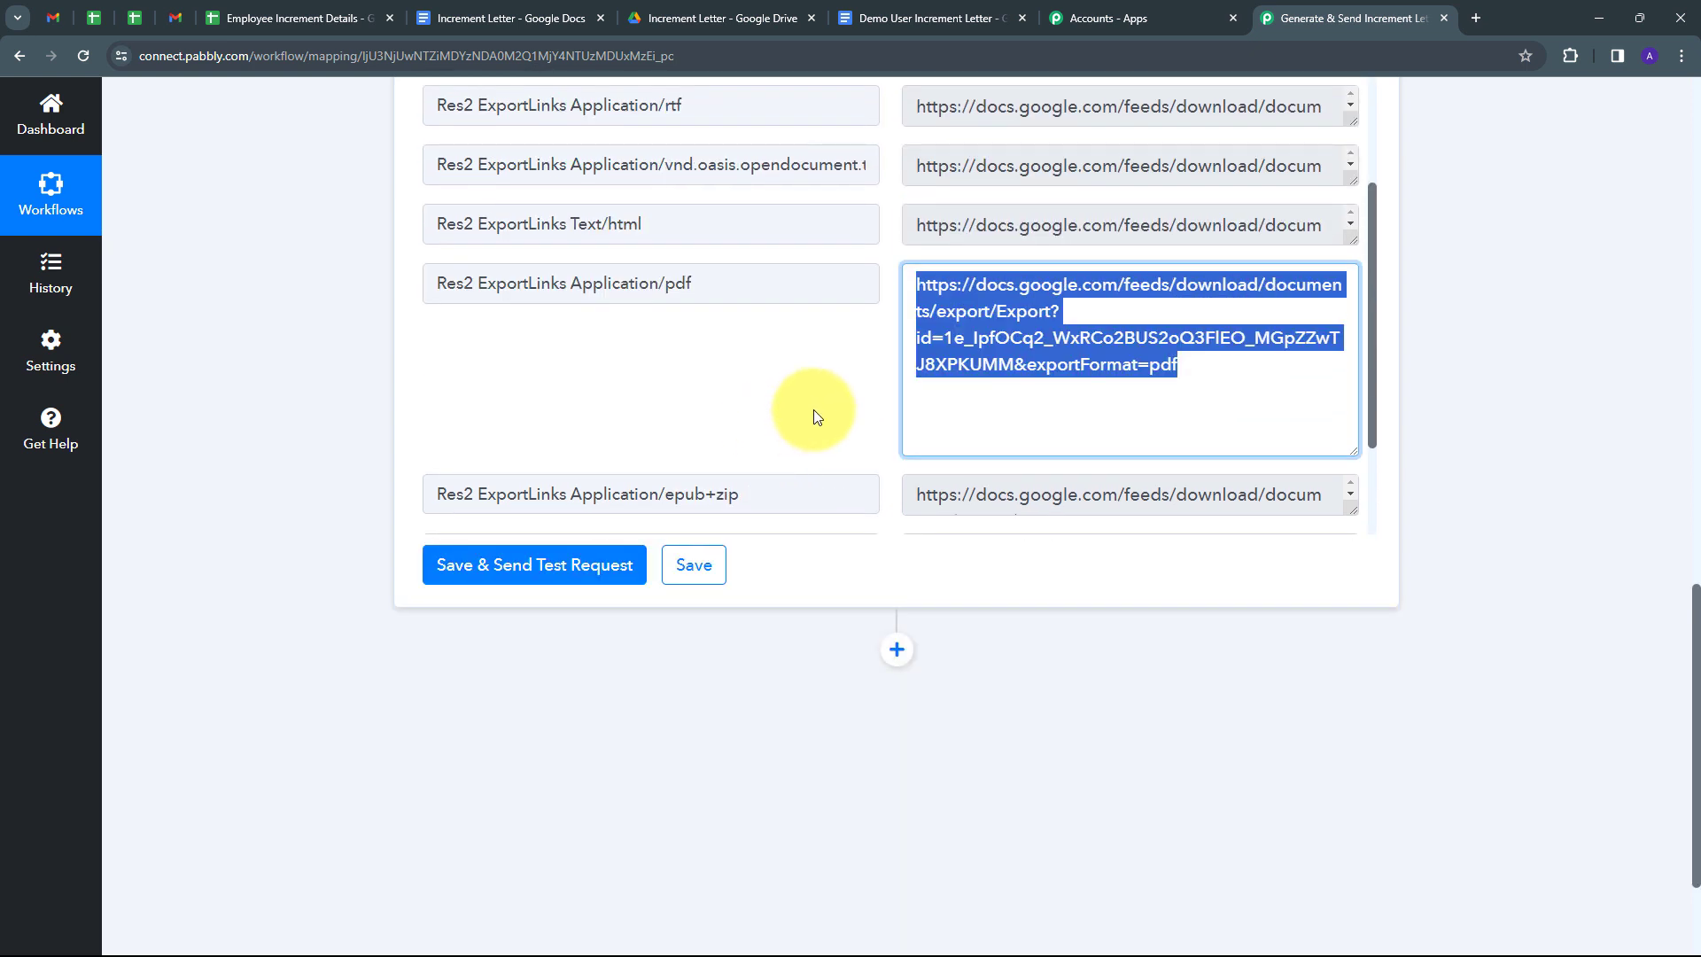
{"action": "scroll", "coordinate": [896, 562], "scroll_direction": "down", "scroll_amount": 1}
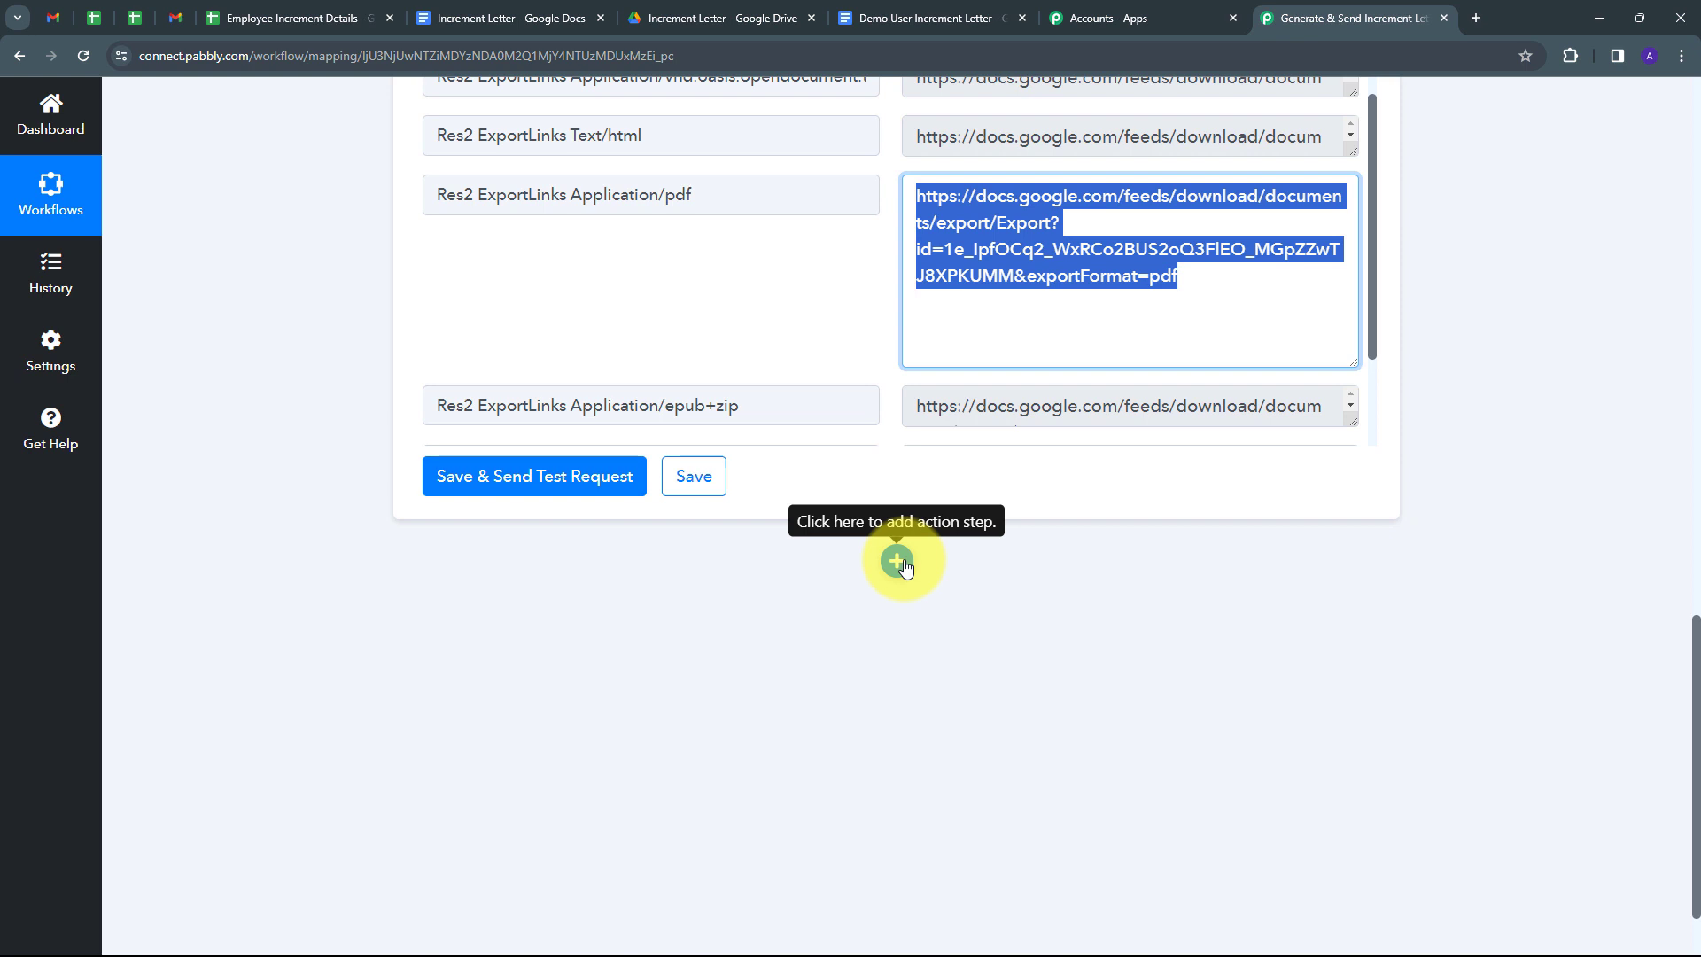
{"action": "left_click", "coordinate": [897, 562]}
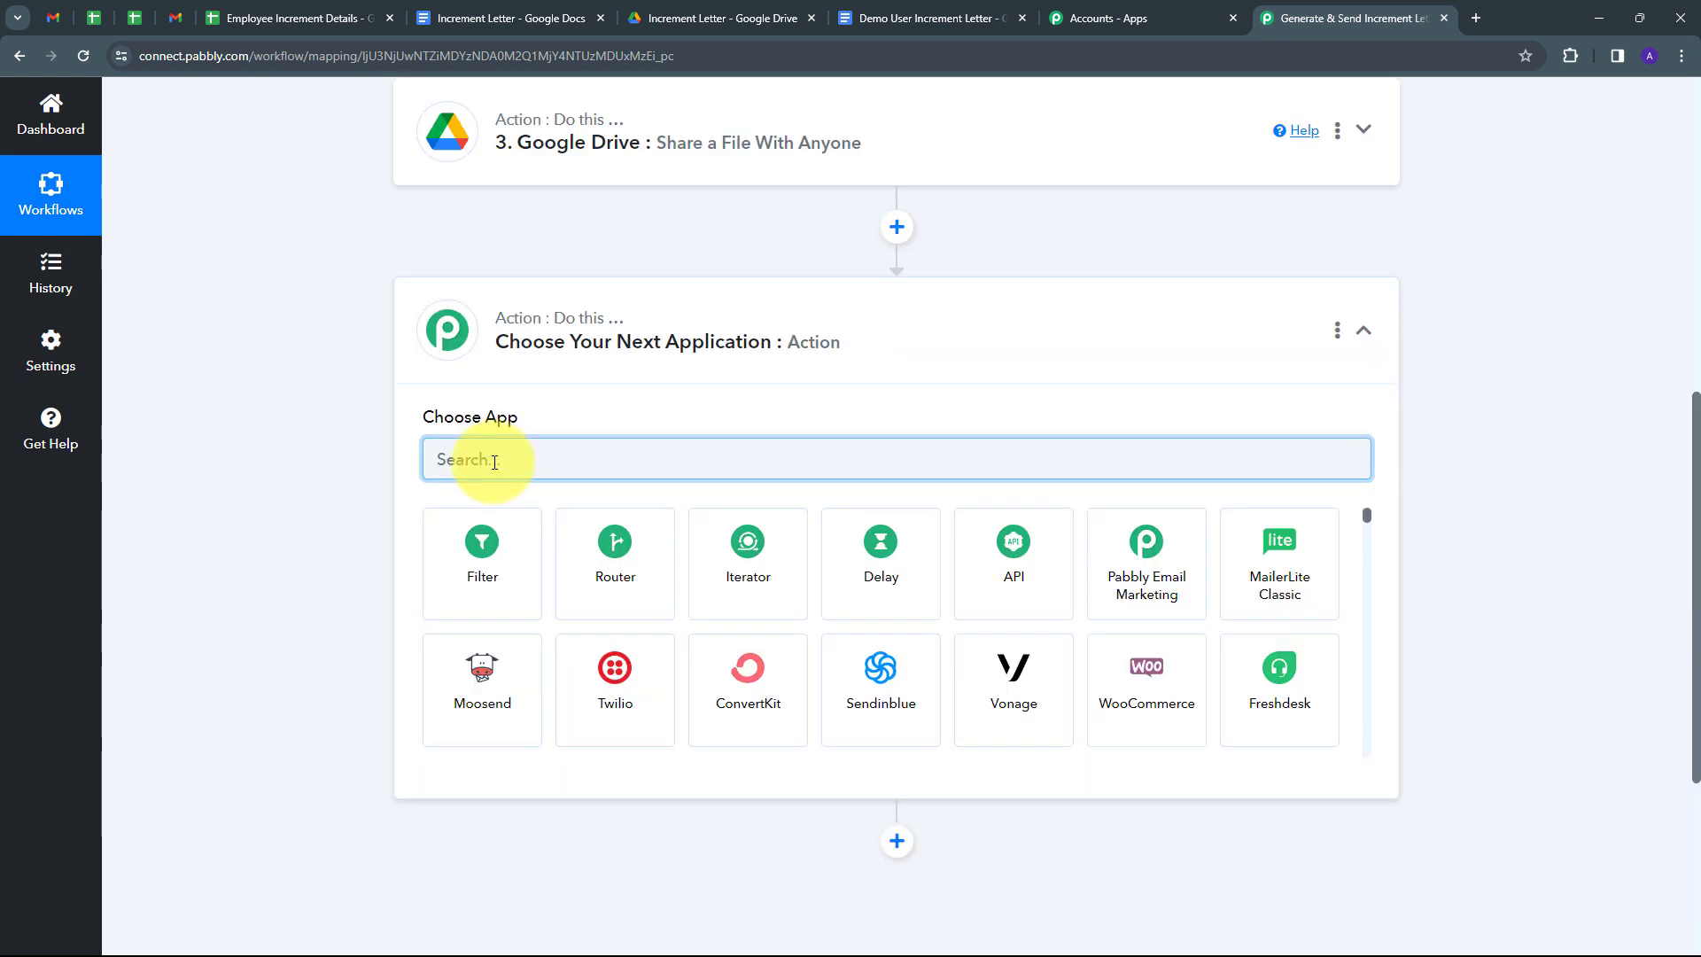
{"action": "type", "text": "Gmail"}
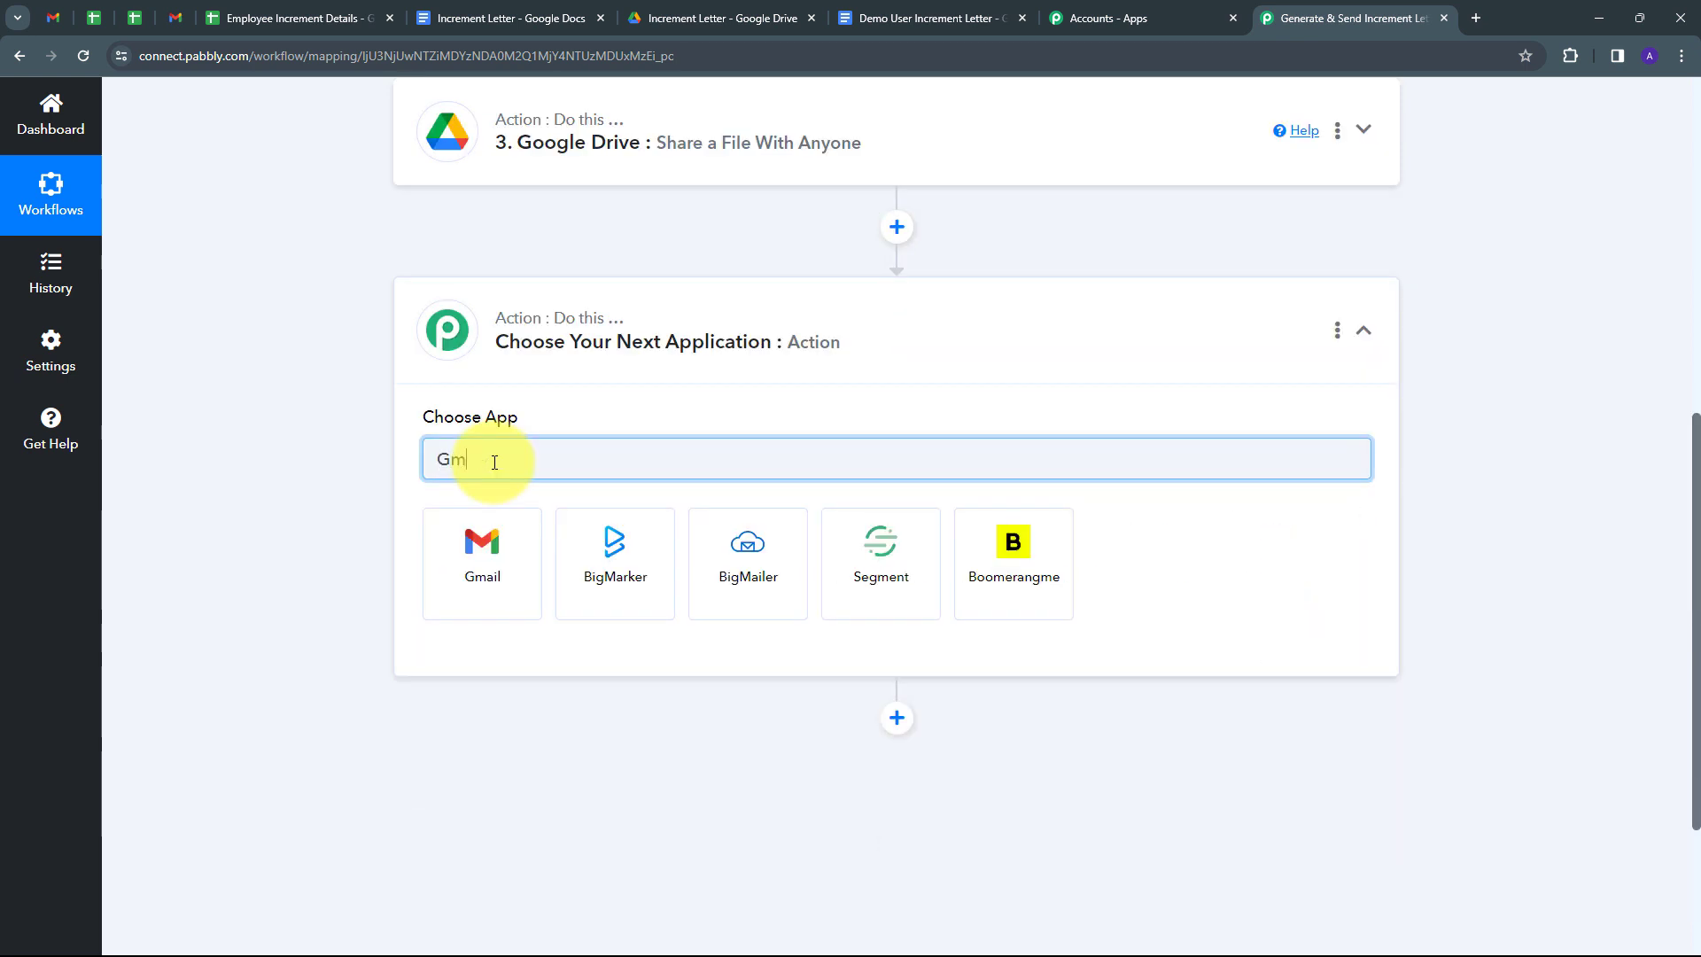
{"action": "left_click", "coordinate": [503, 578]}
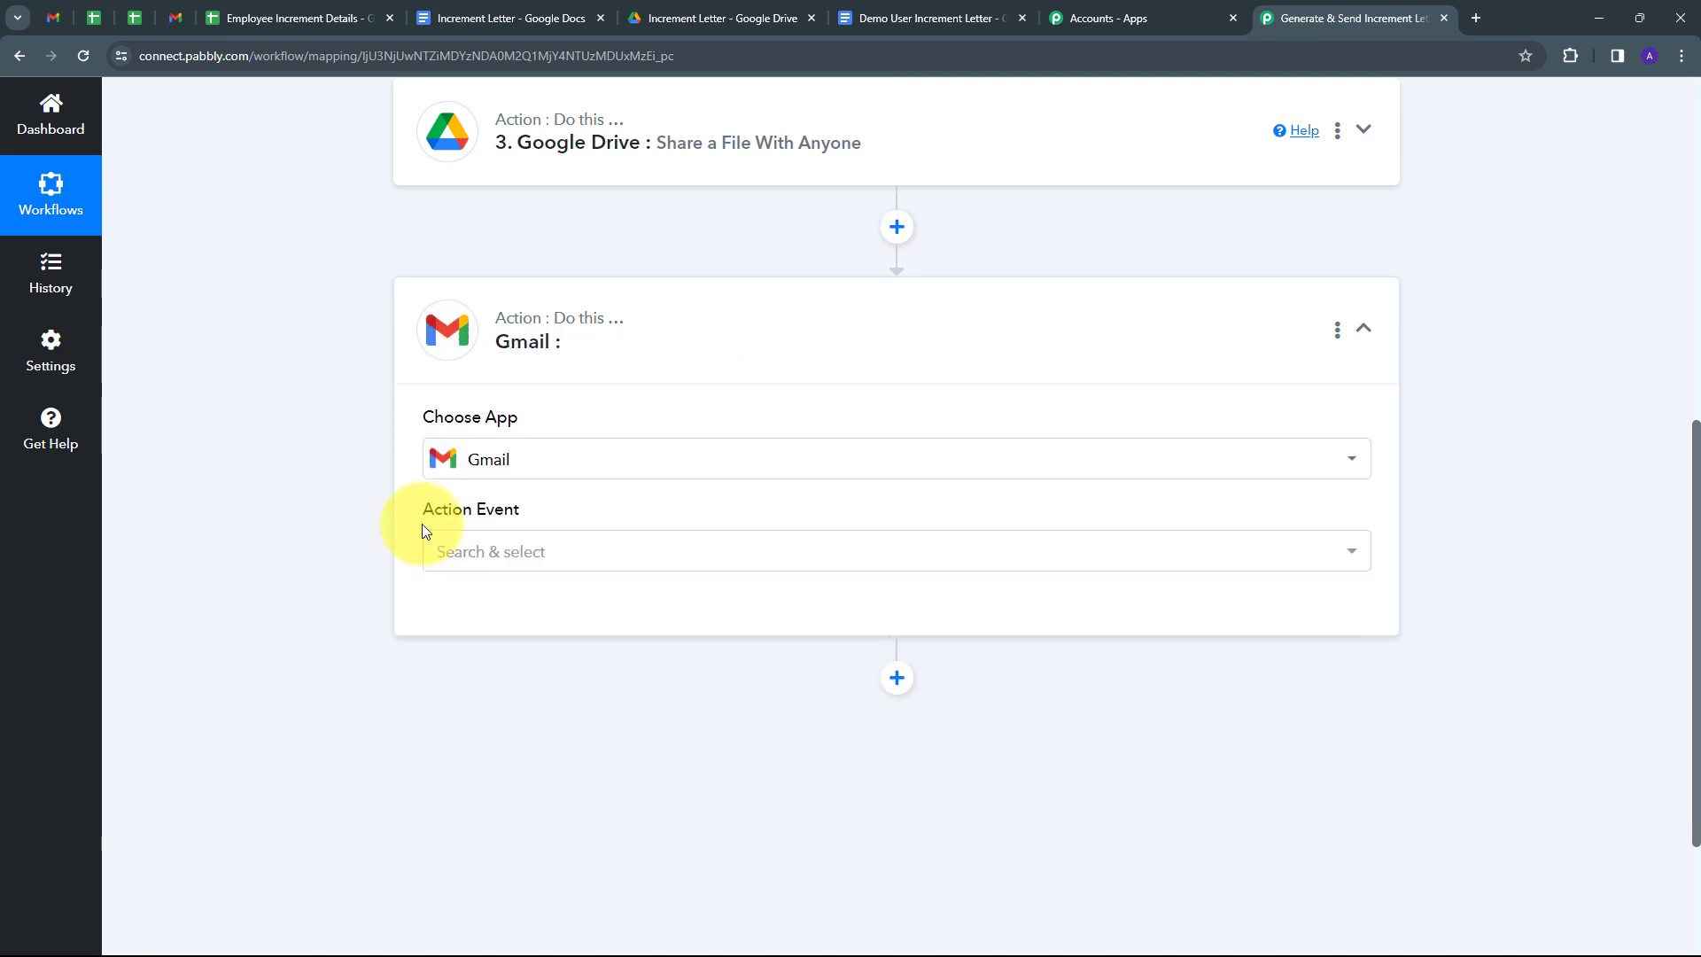
{"action": "left_click", "coordinate": [880, 555]}
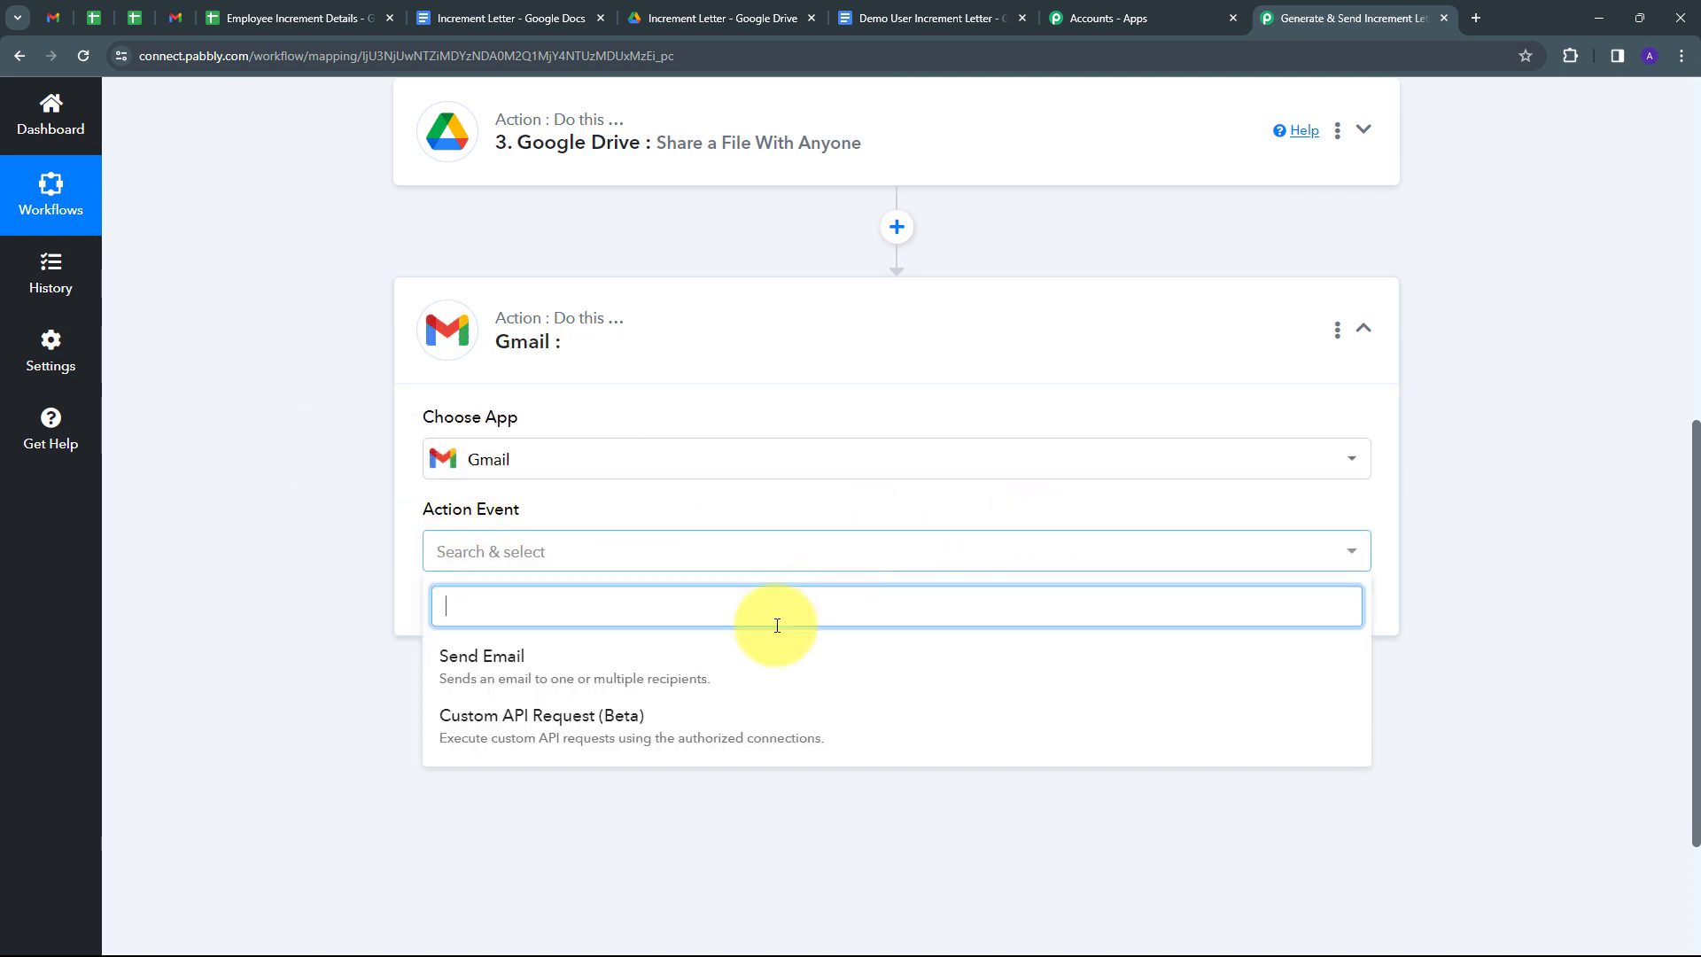
{"action": "left_click", "coordinate": [521, 678]}
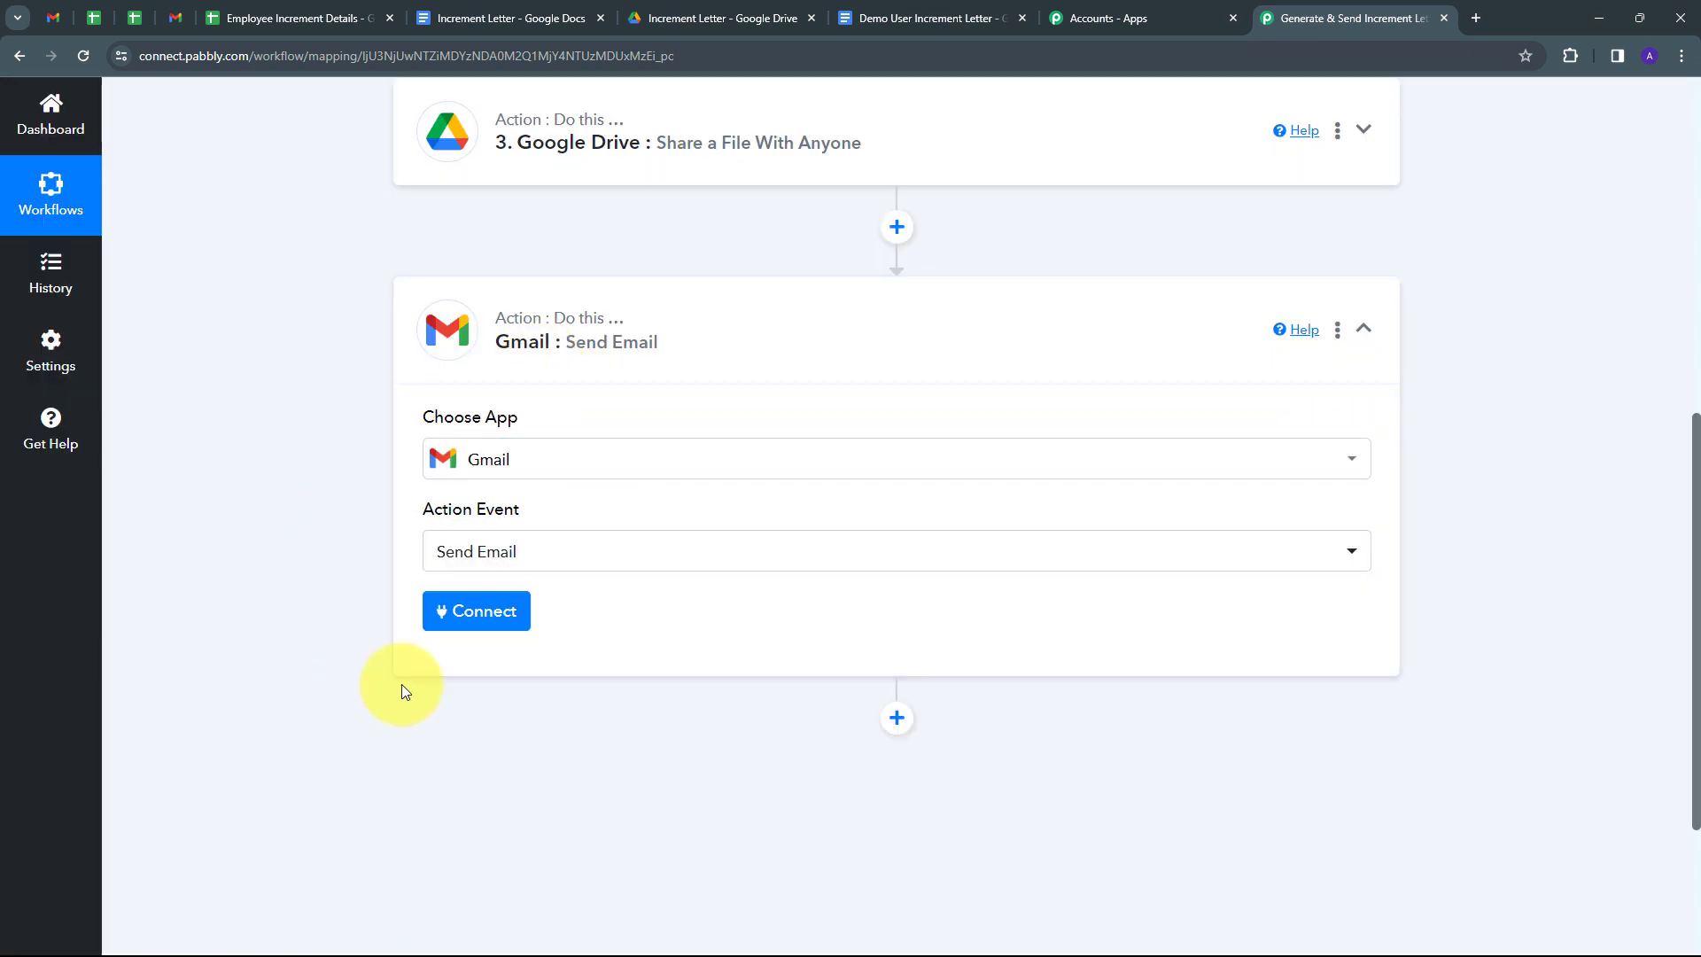
Add a new Gmail connection and allow Pabbly Connect to send email in Google's consent window.
{"action": "left_click", "coordinate": [459, 611]}
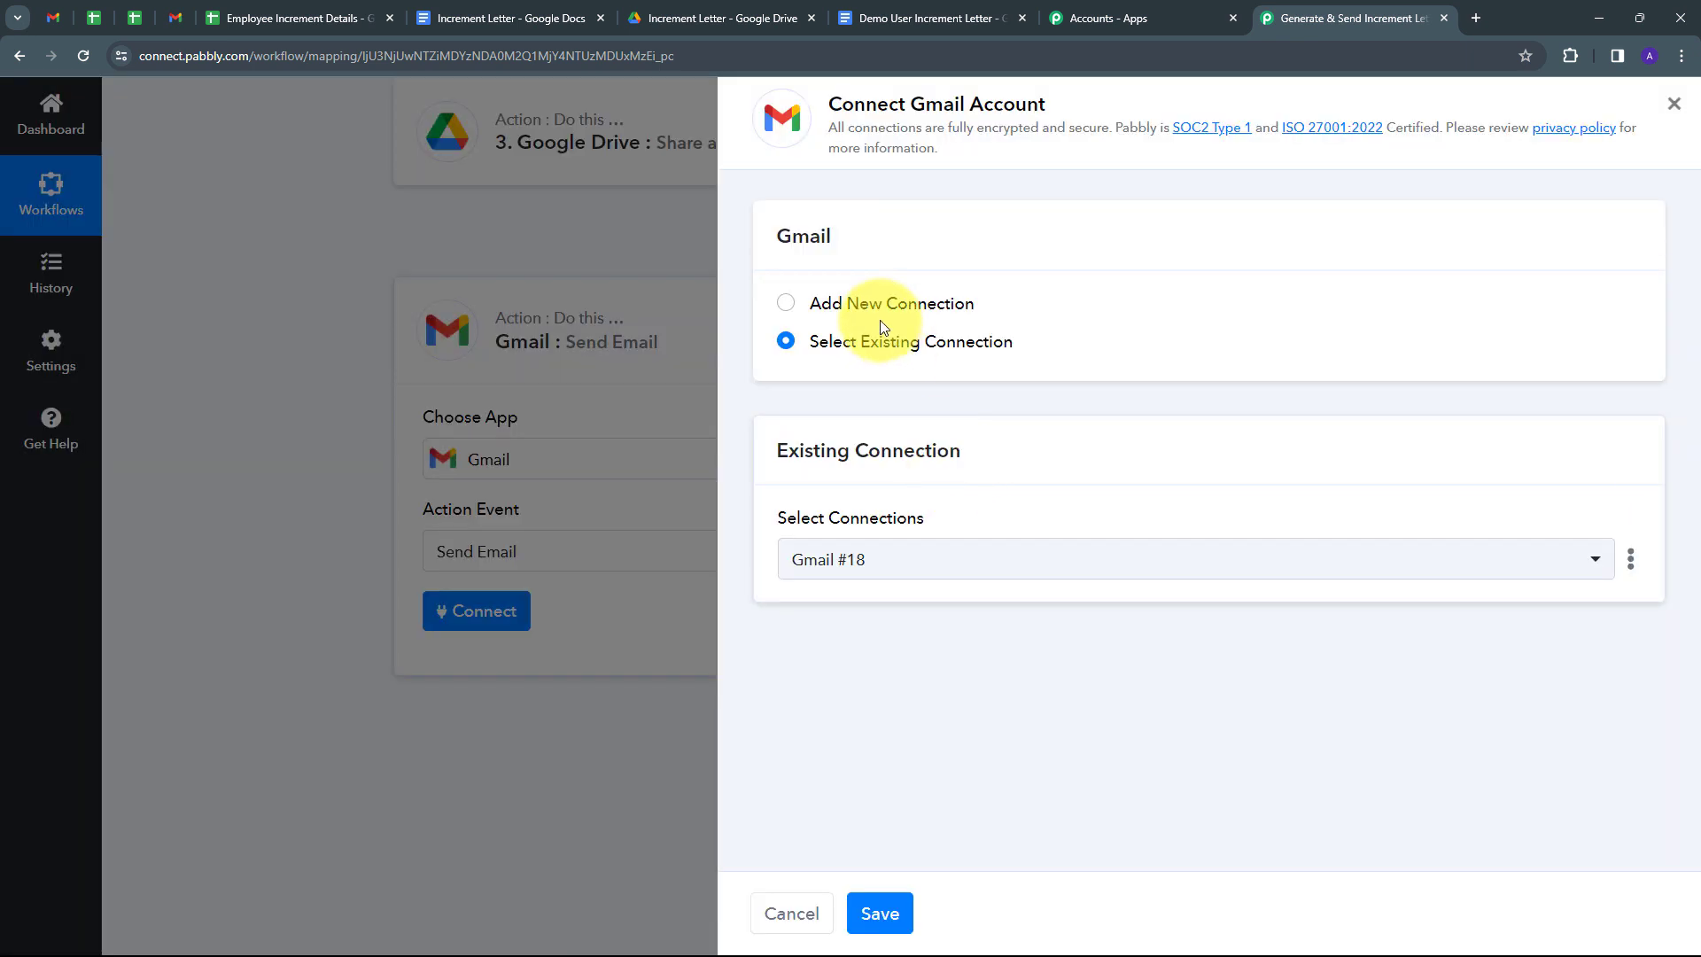
{"action": "left_click", "coordinate": [899, 303]}
{"action": "left_click", "coordinate": [847, 549]}
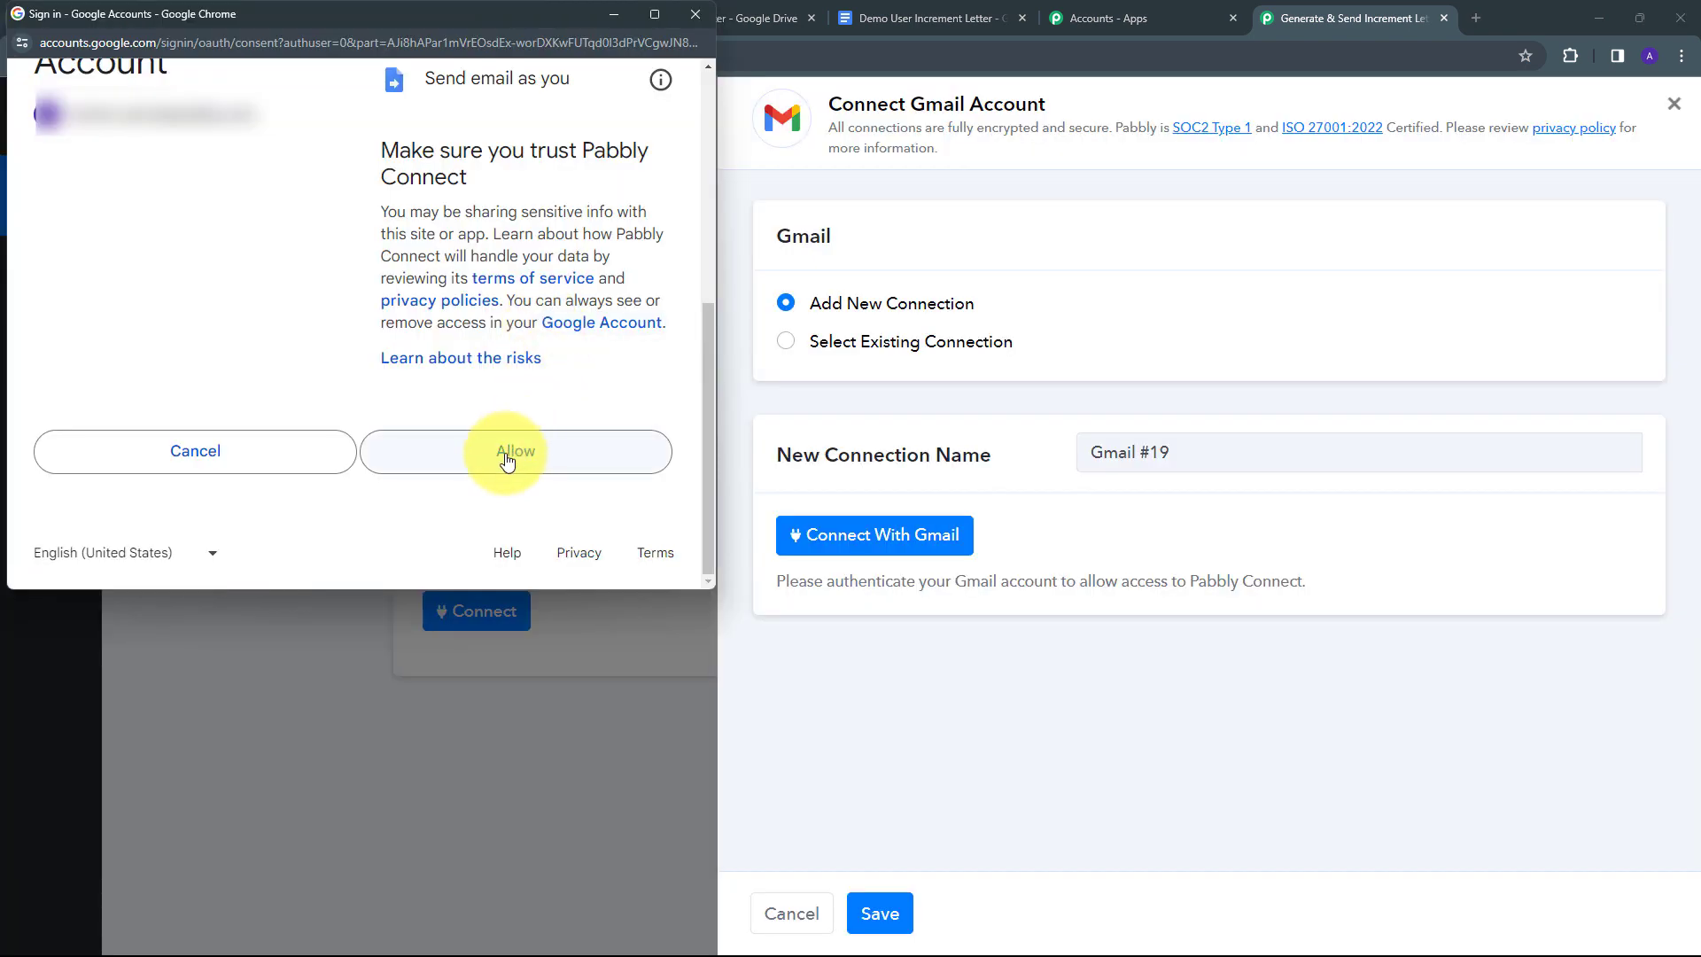
{"action": "left_click", "coordinate": [507, 458]}
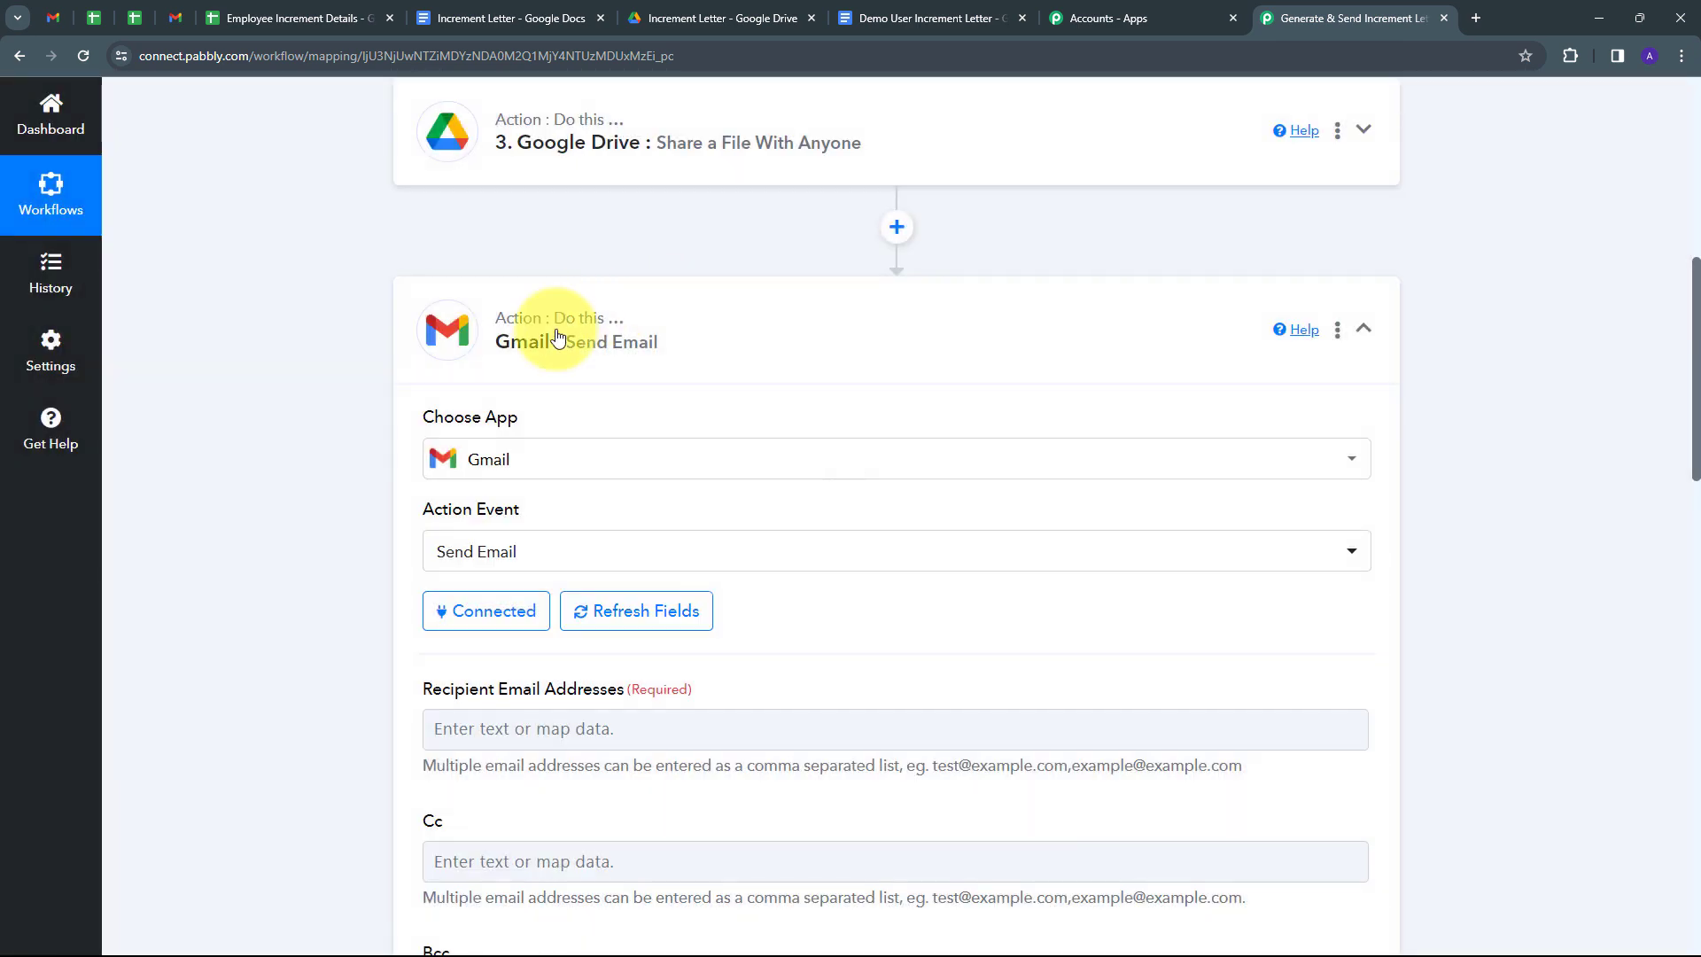
Map the Google Sheets row's Email field into Recipient Email Addresses.
{"action": "scroll", "coordinate": [828, 474], "scroll_direction": "down", "scroll_amount": 14}
{"action": "scroll", "coordinate": [835, 563], "scroll_direction": "up", "scroll_amount": 15}
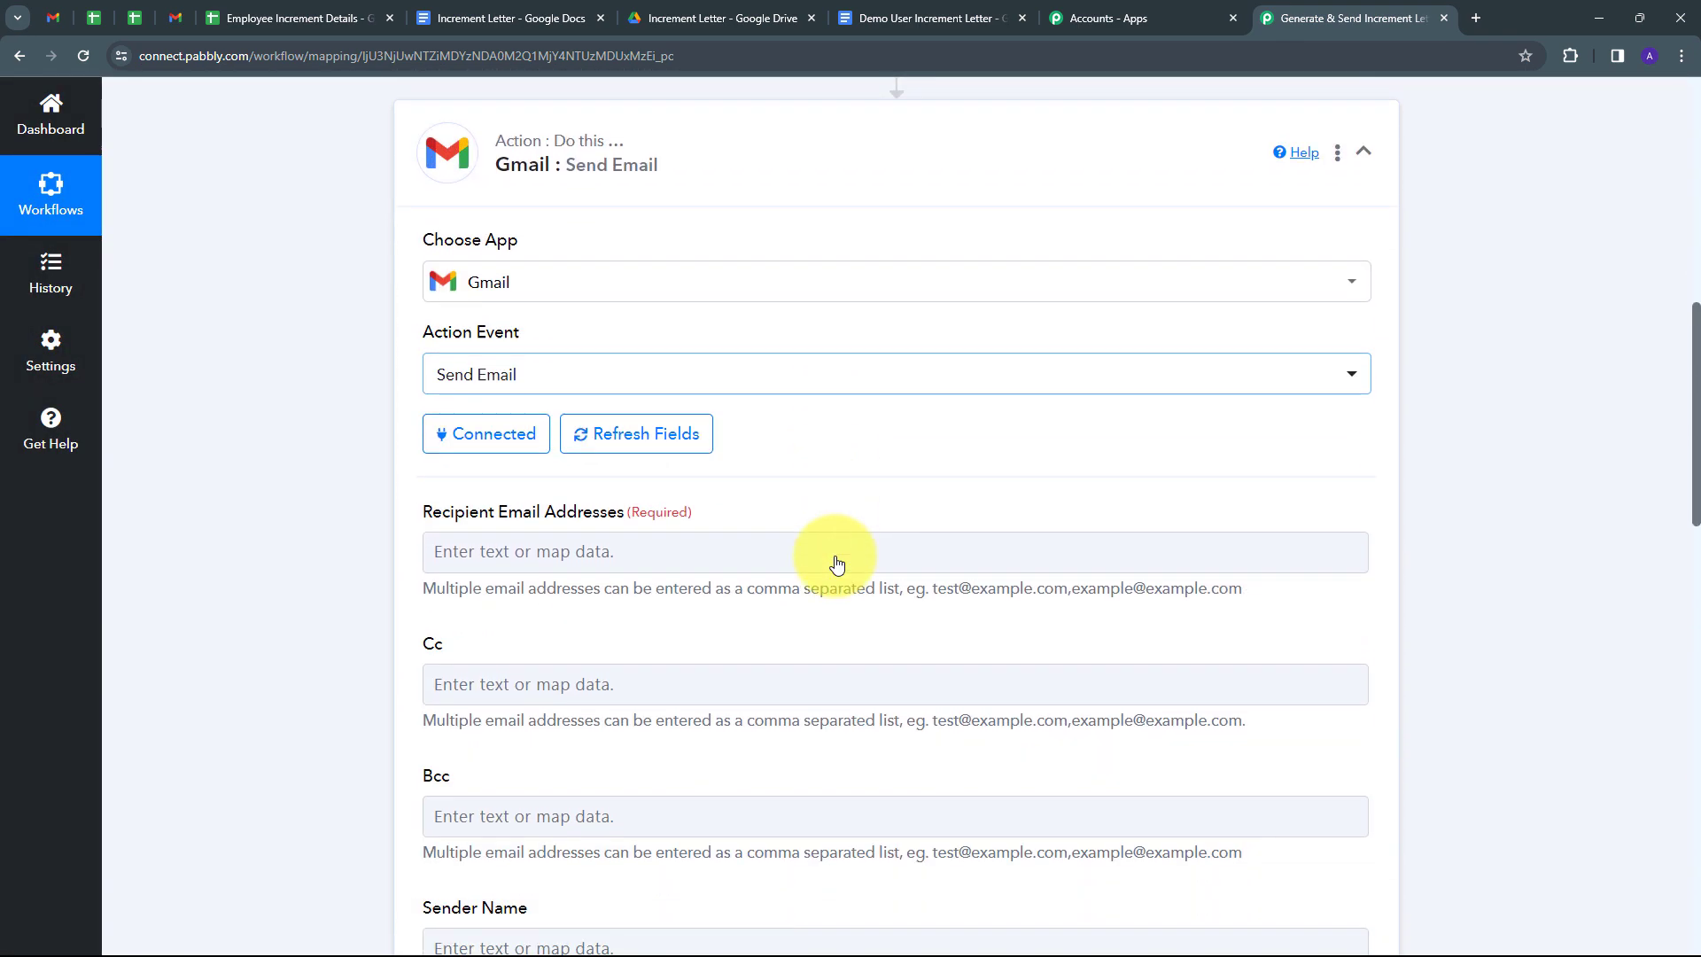
{"action": "scroll", "coordinate": [837, 565], "scroll_direction": "down", "scroll_amount": 1}
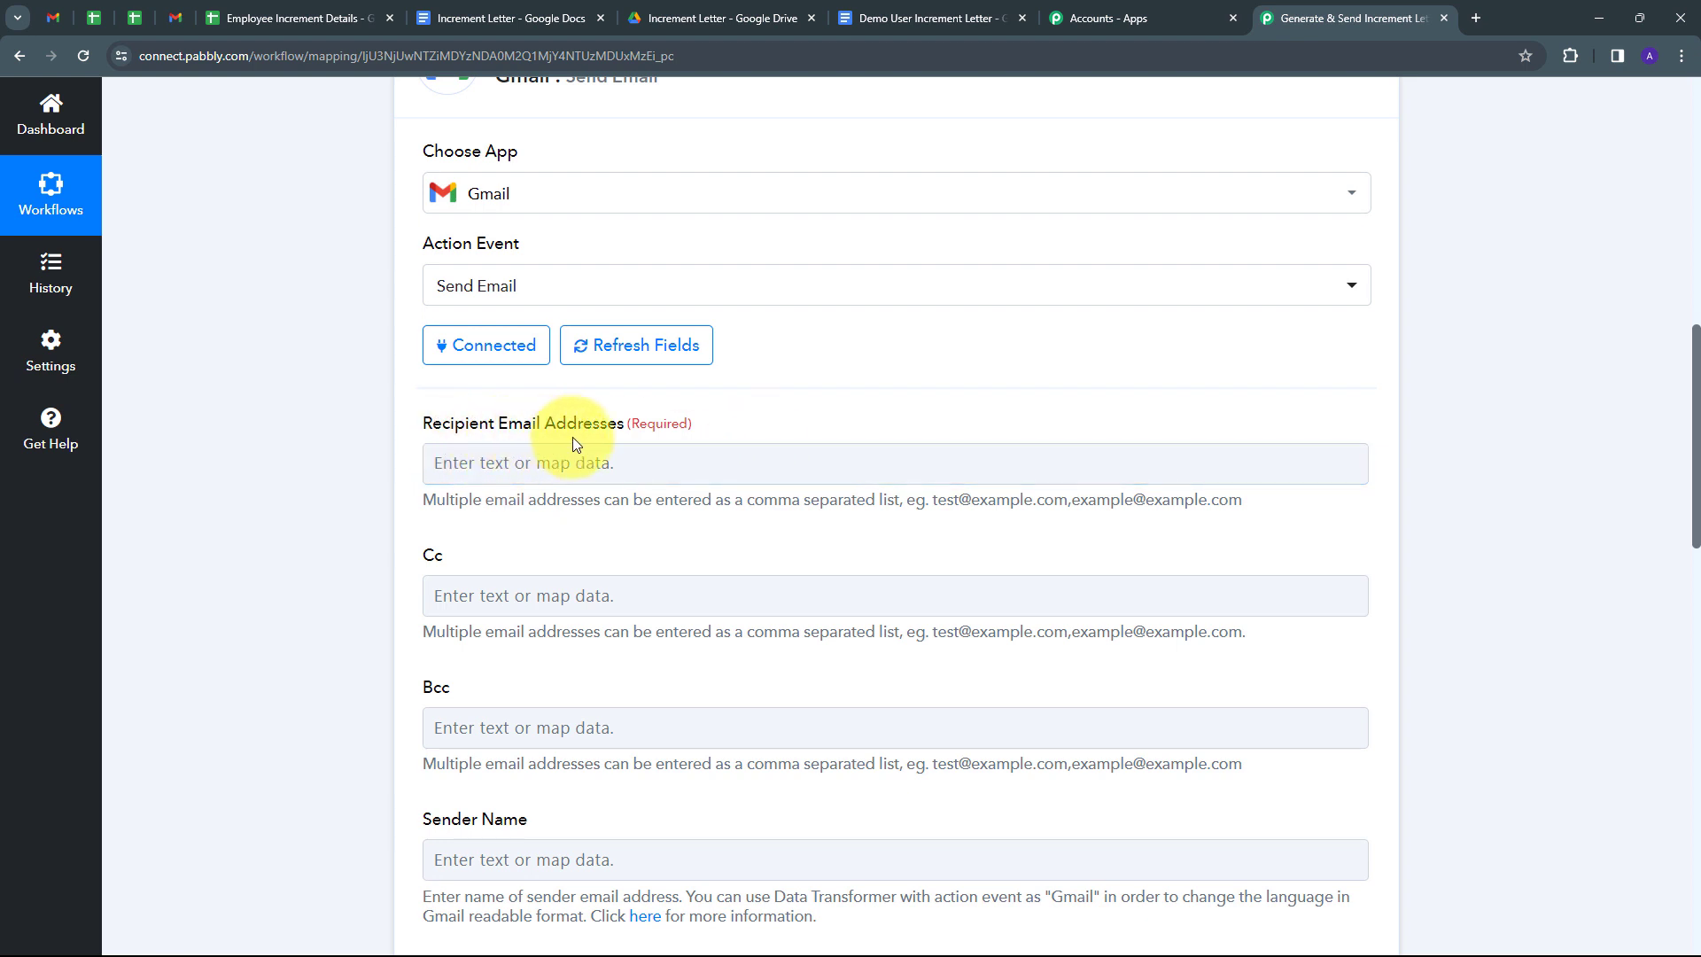
{"action": "left_click", "coordinate": [539, 471]}
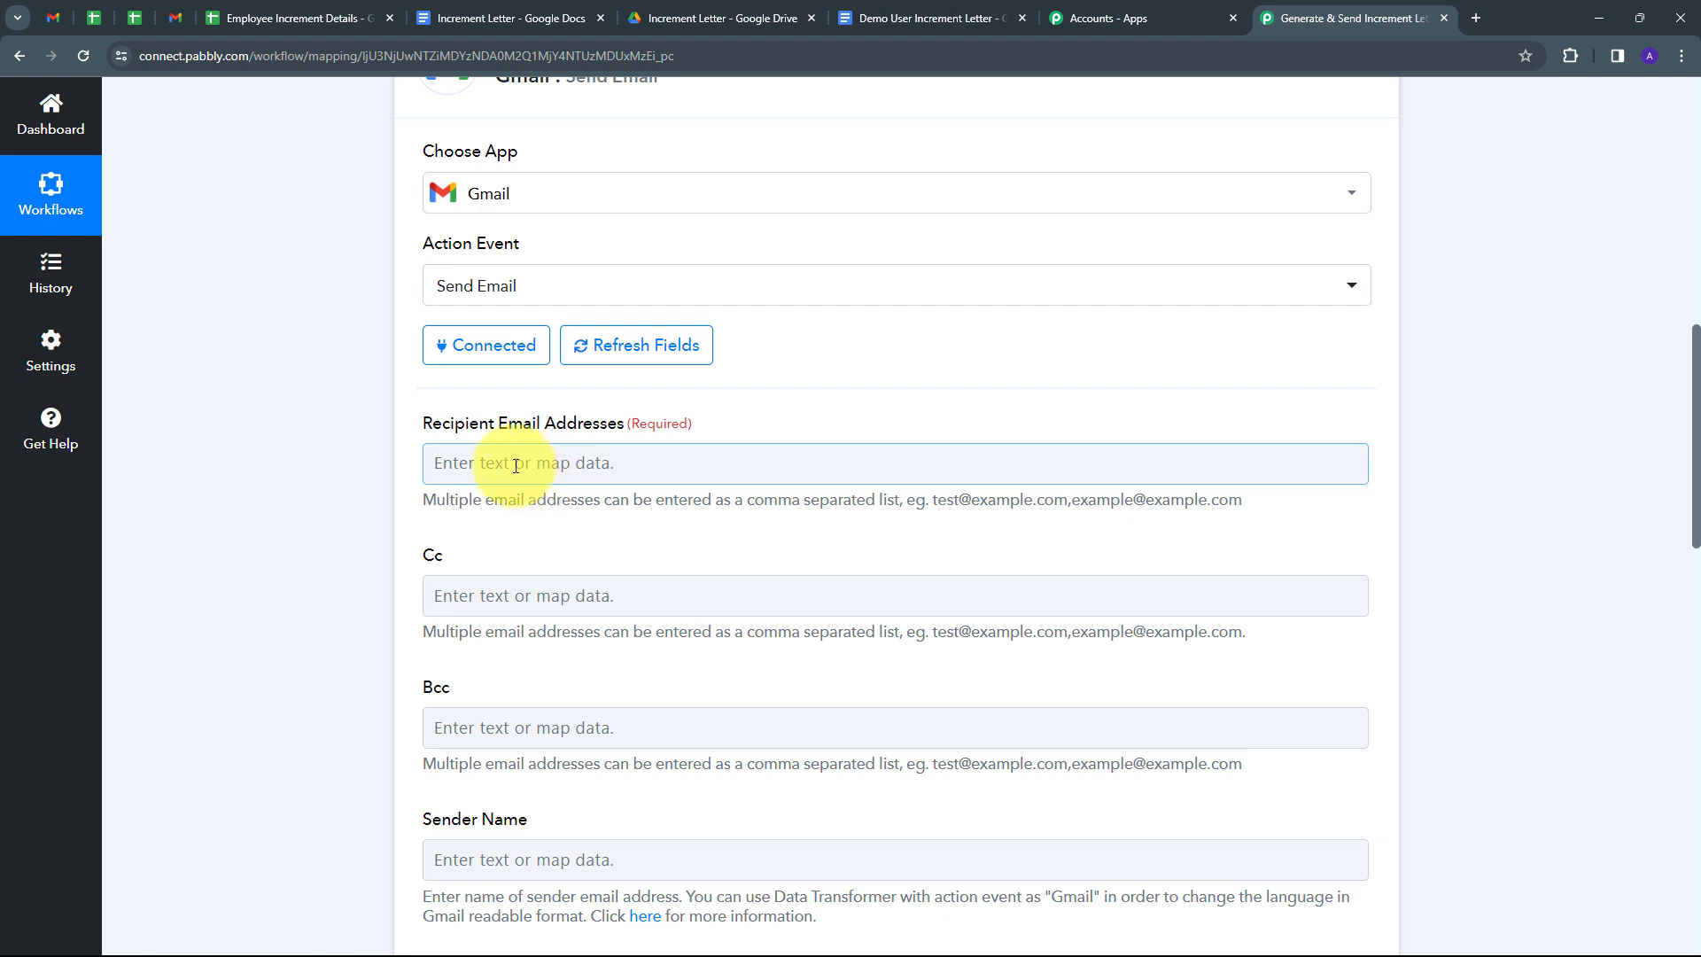
{"action": "left_click", "coordinate": [515, 466]}
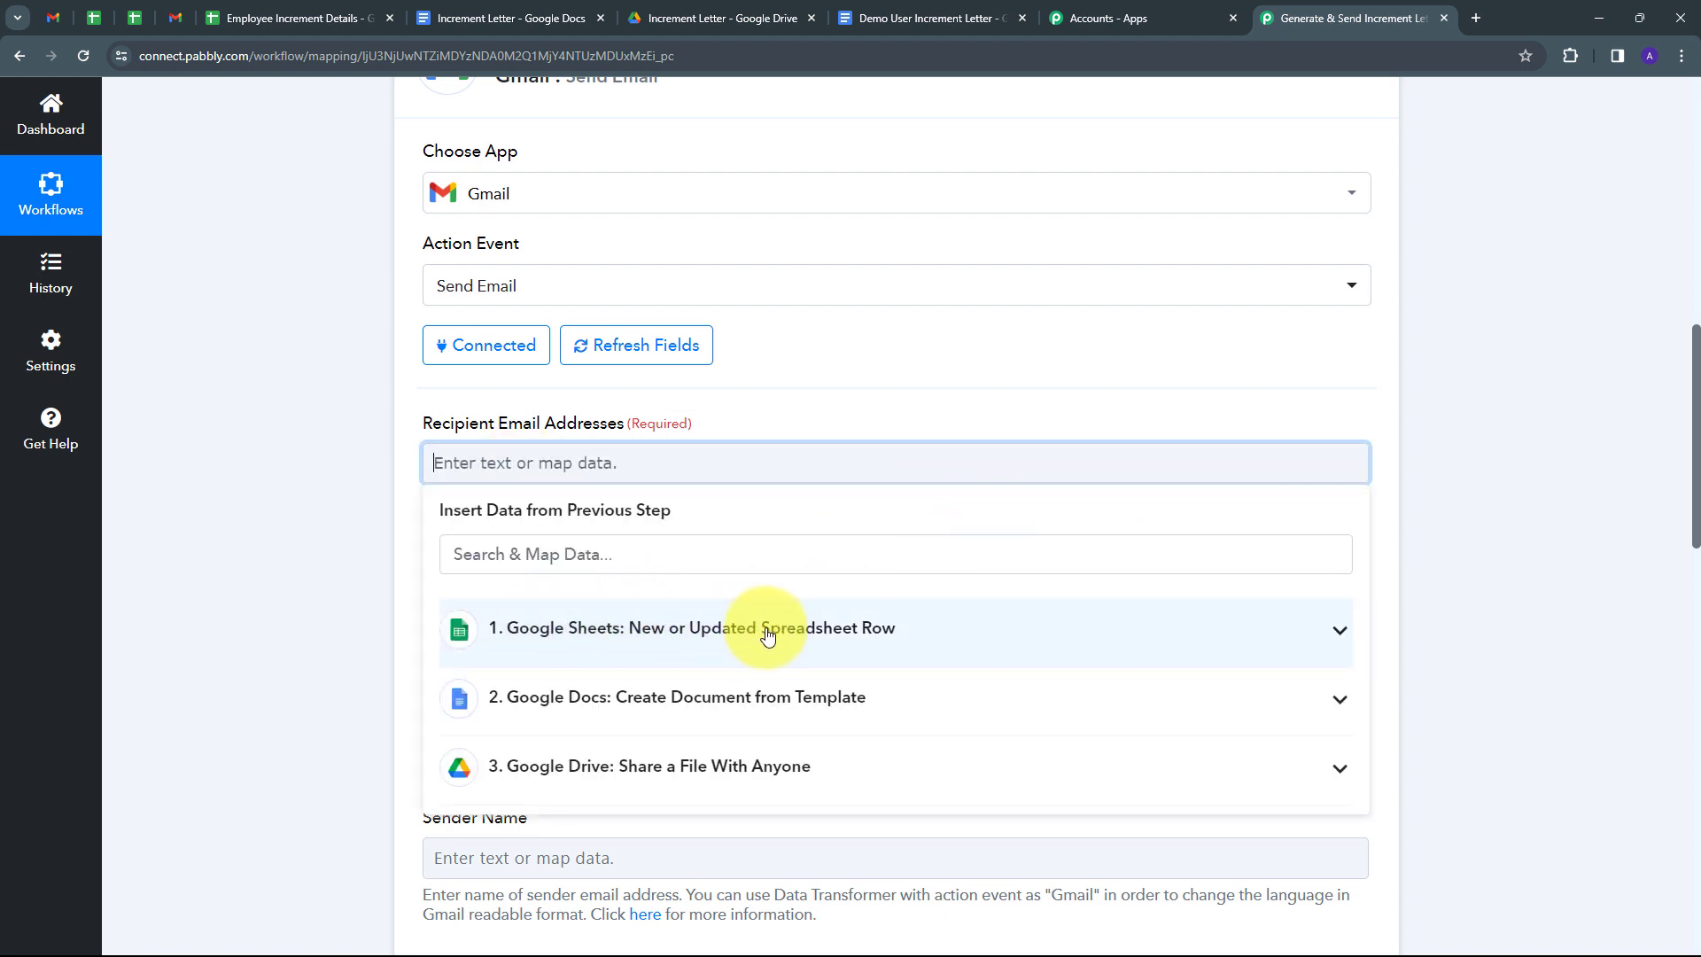
{"action": "left_click", "coordinate": [710, 634]}
{"action": "scroll", "coordinate": [704, 656], "scroll_direction": "down", "scroll_amount": 10}
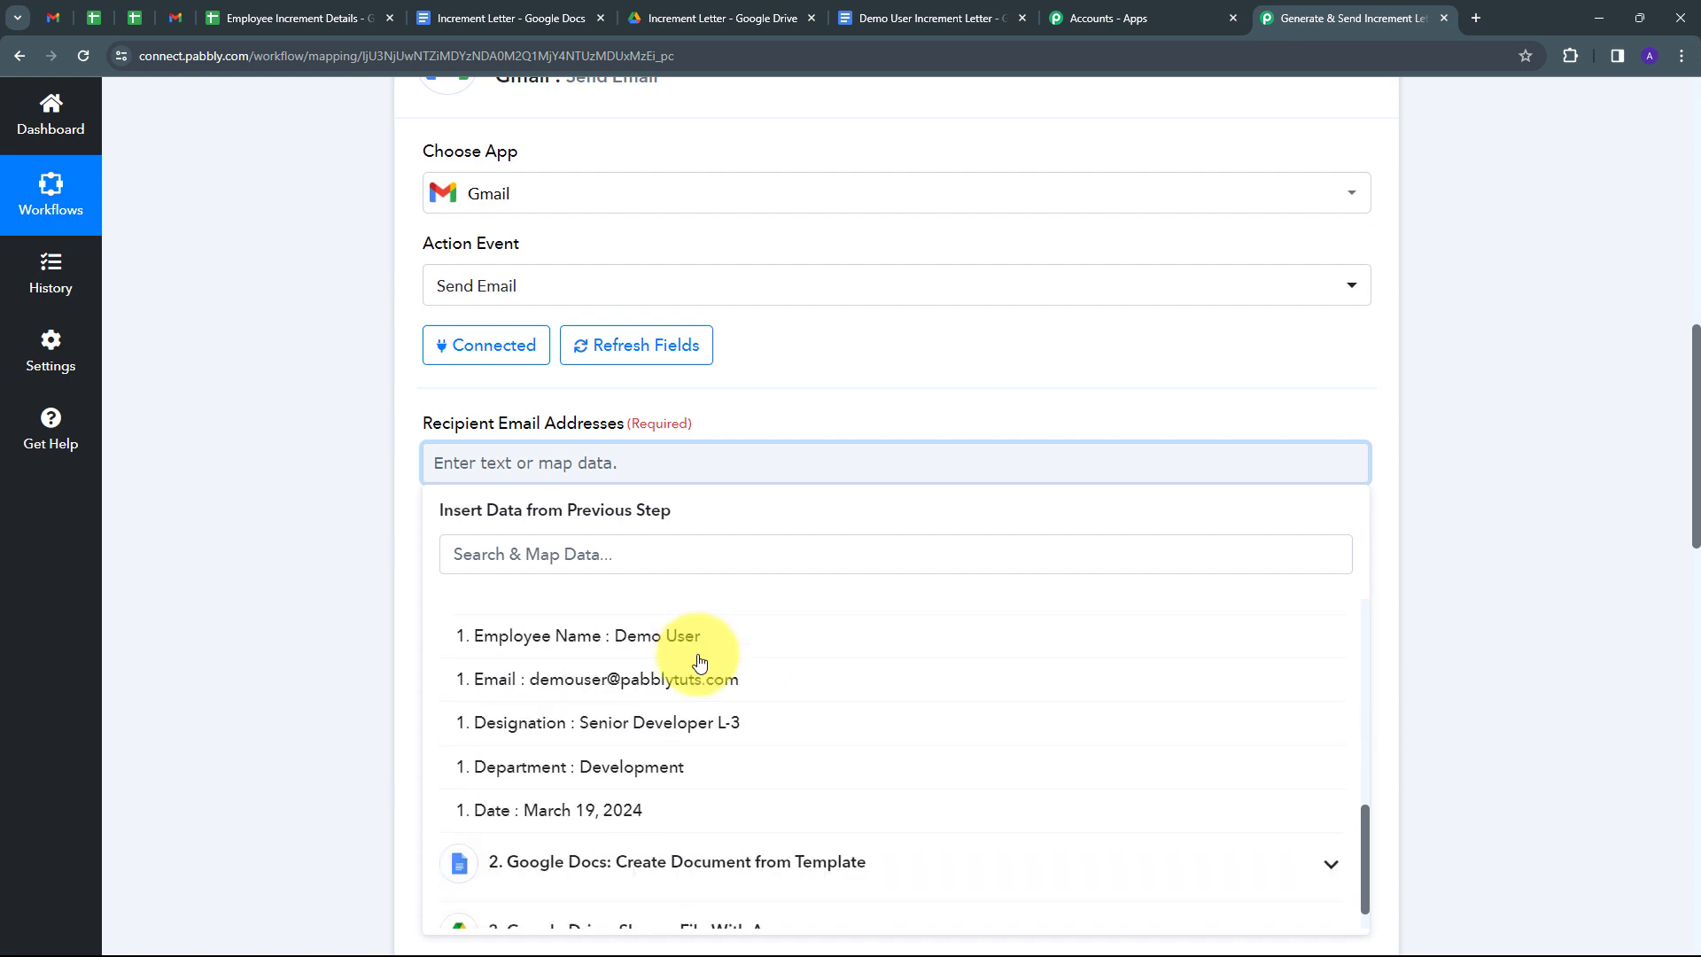
{"action": "left_click", "coordinate": [640, 649]}
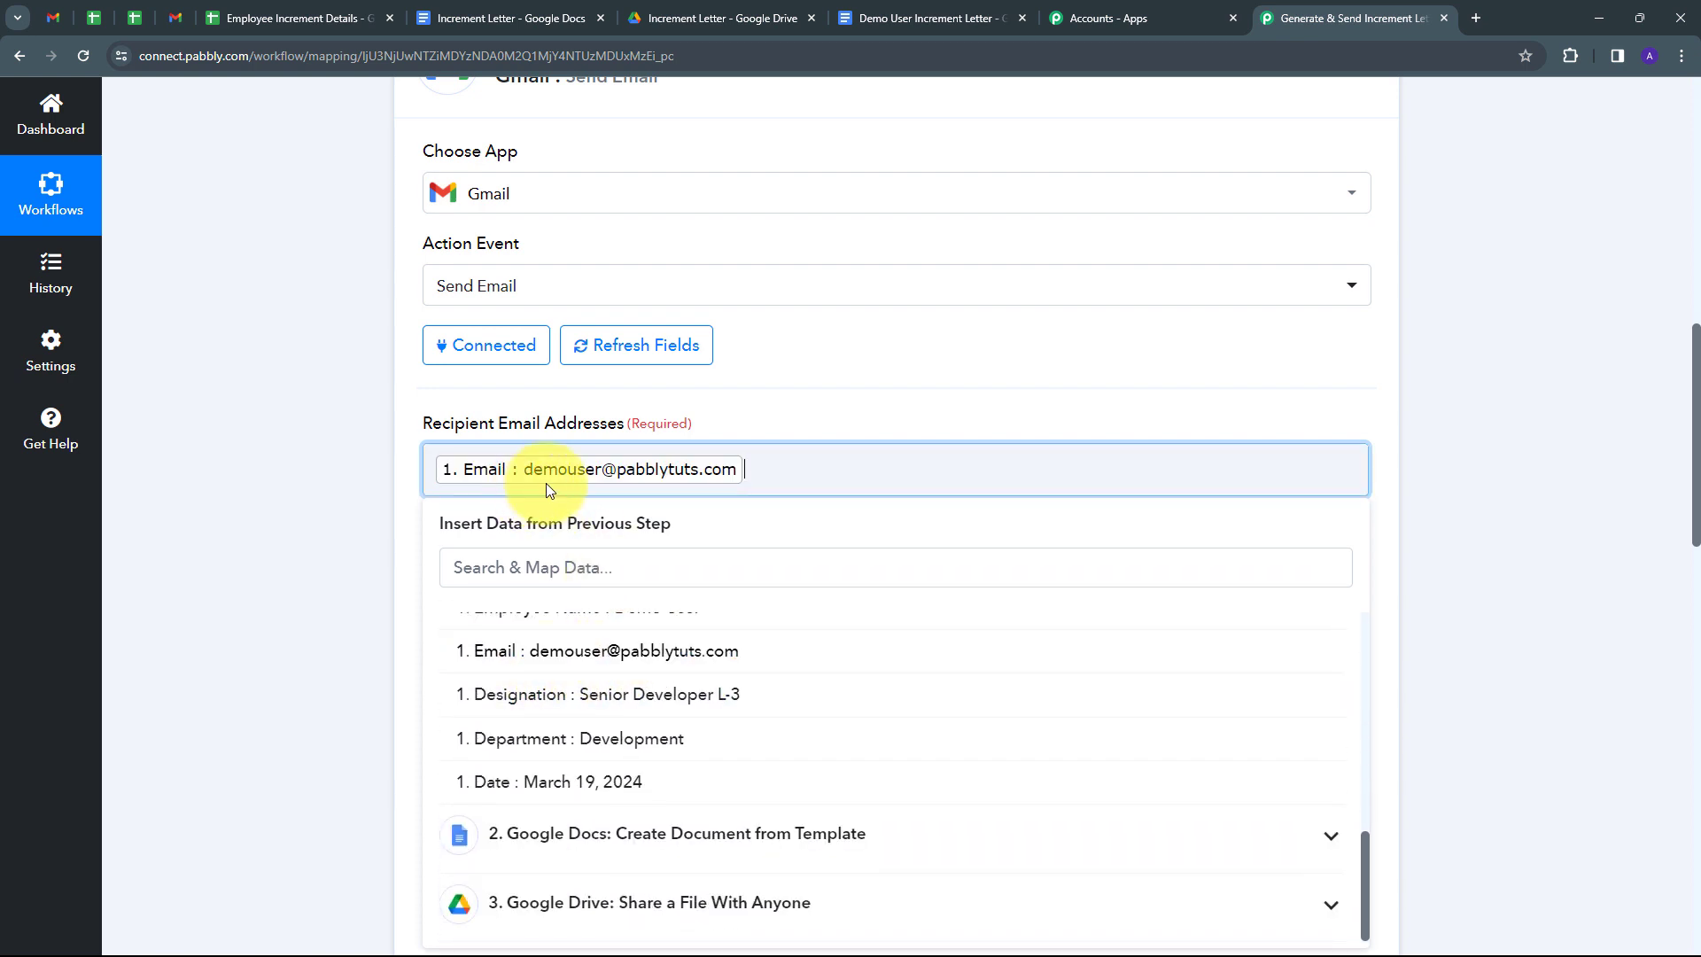
{"action": "left_click", "coordinate": [819, 363]}
{"action": "scroll", "coordinate": [665, 416], "scroll_direction": "down", "scroll_amount": 7}
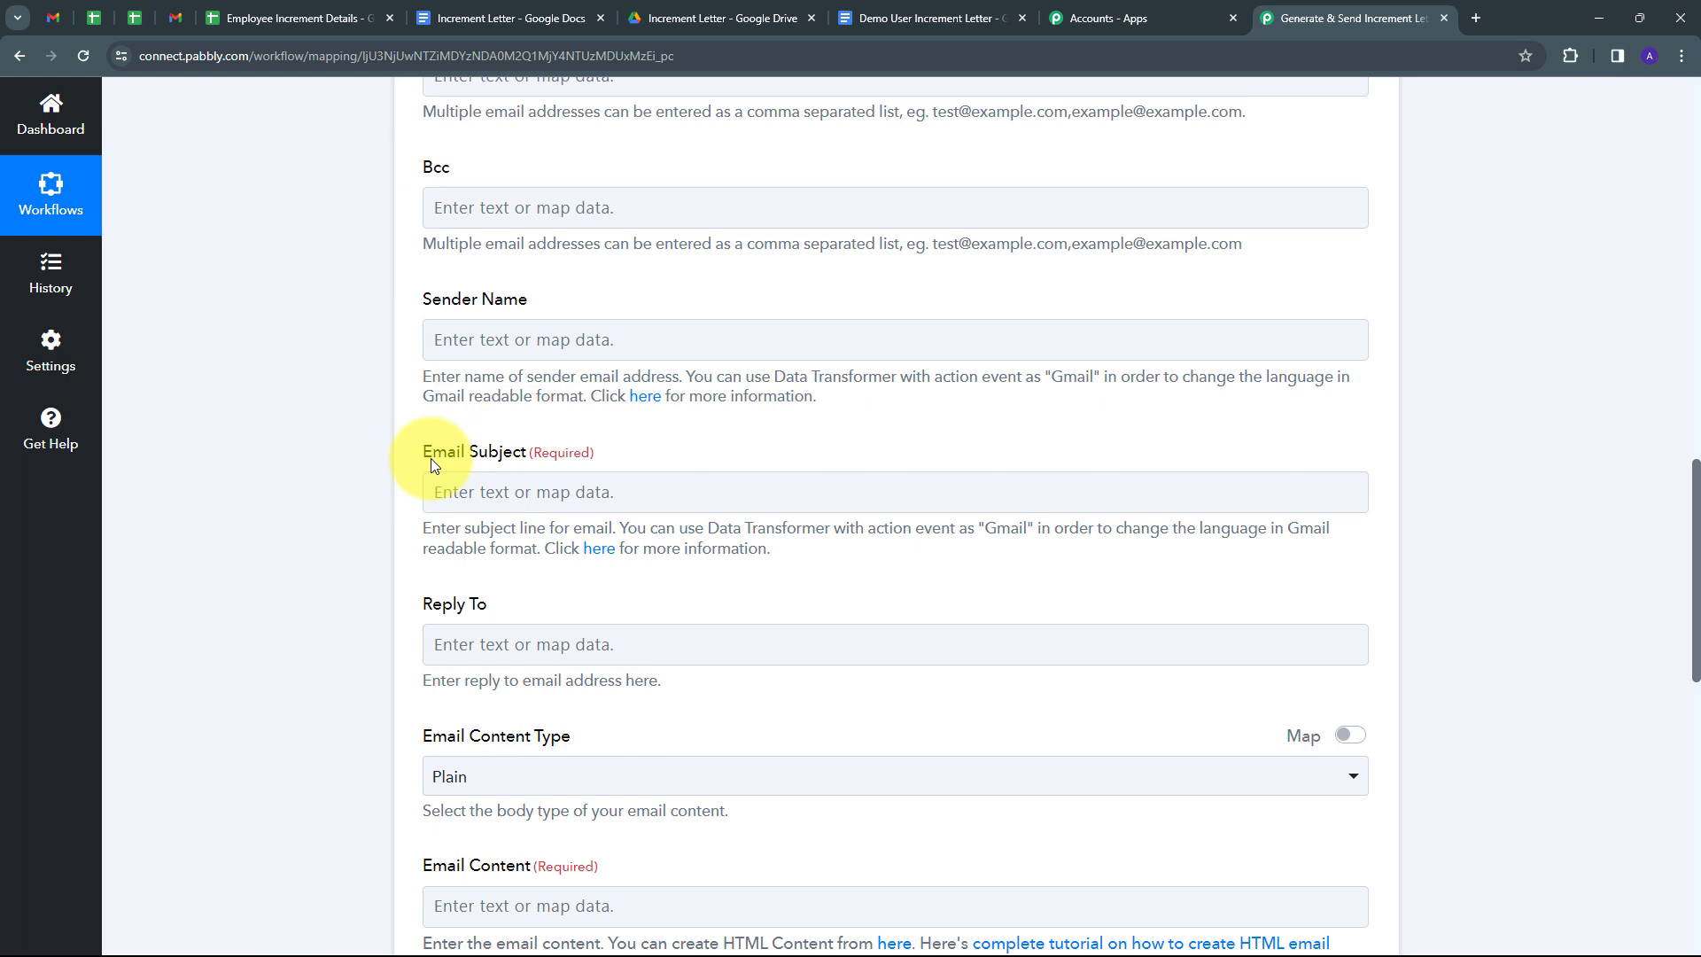
Paste the prepared email subject line and keep Plain as the email content type.
{"action": "left_click", "coordinate": [503, 485]}
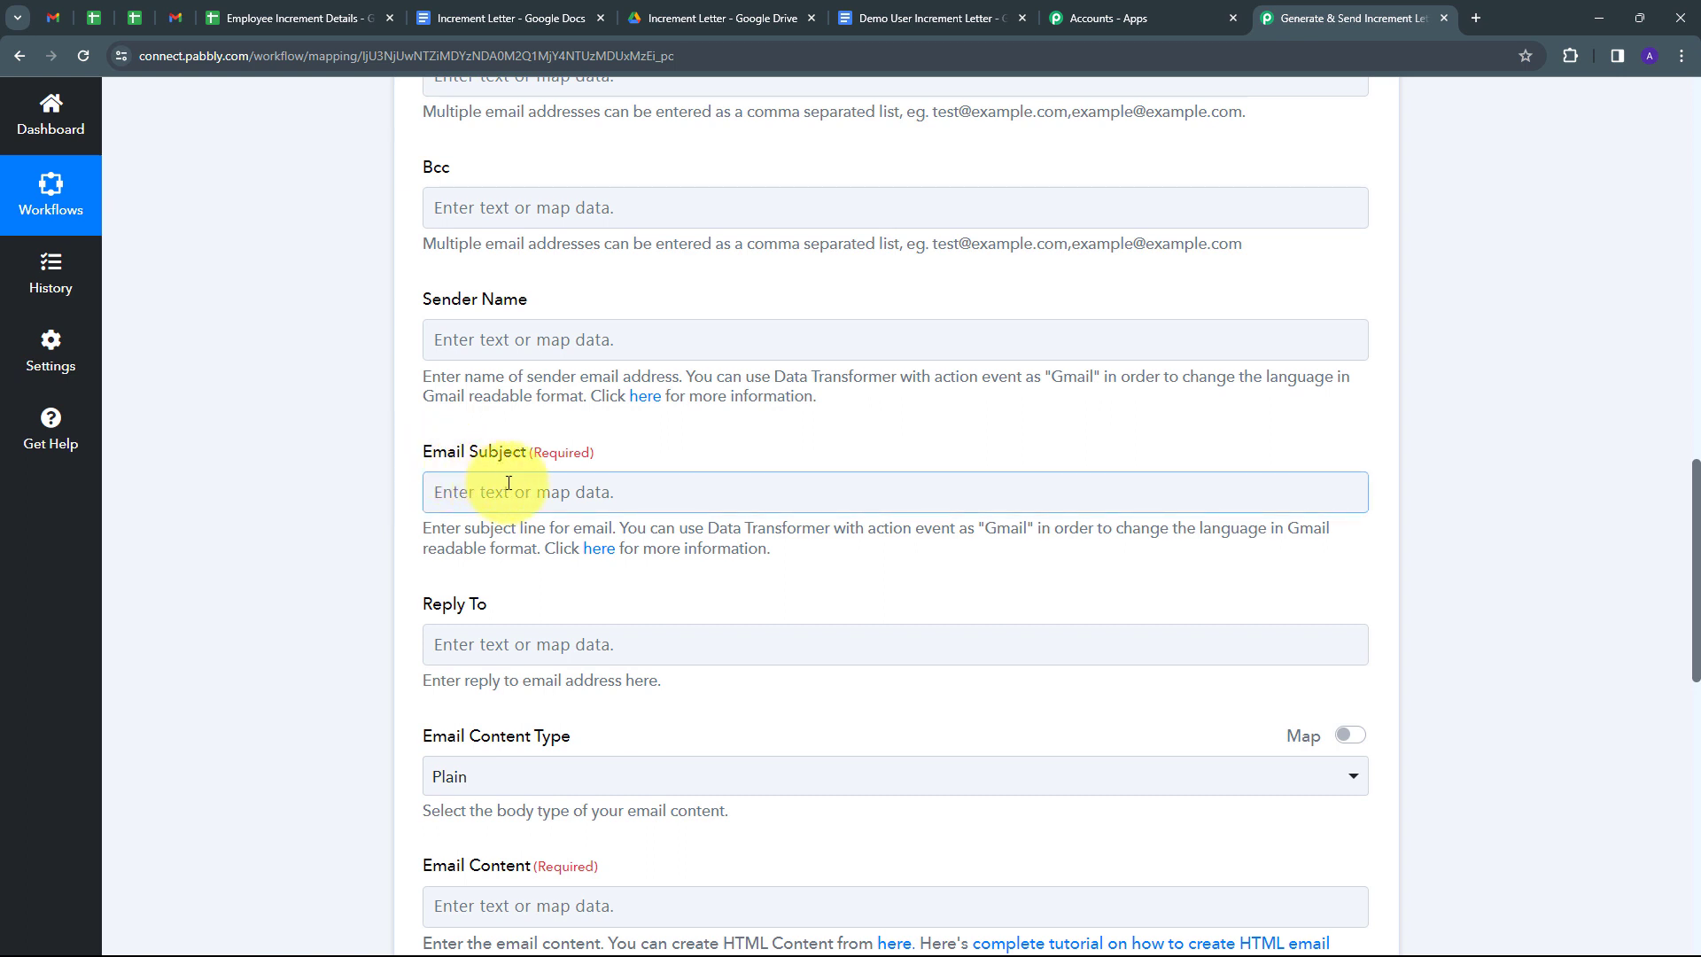
{"action": "type", "text": "Congratulations on Your Increment!"}
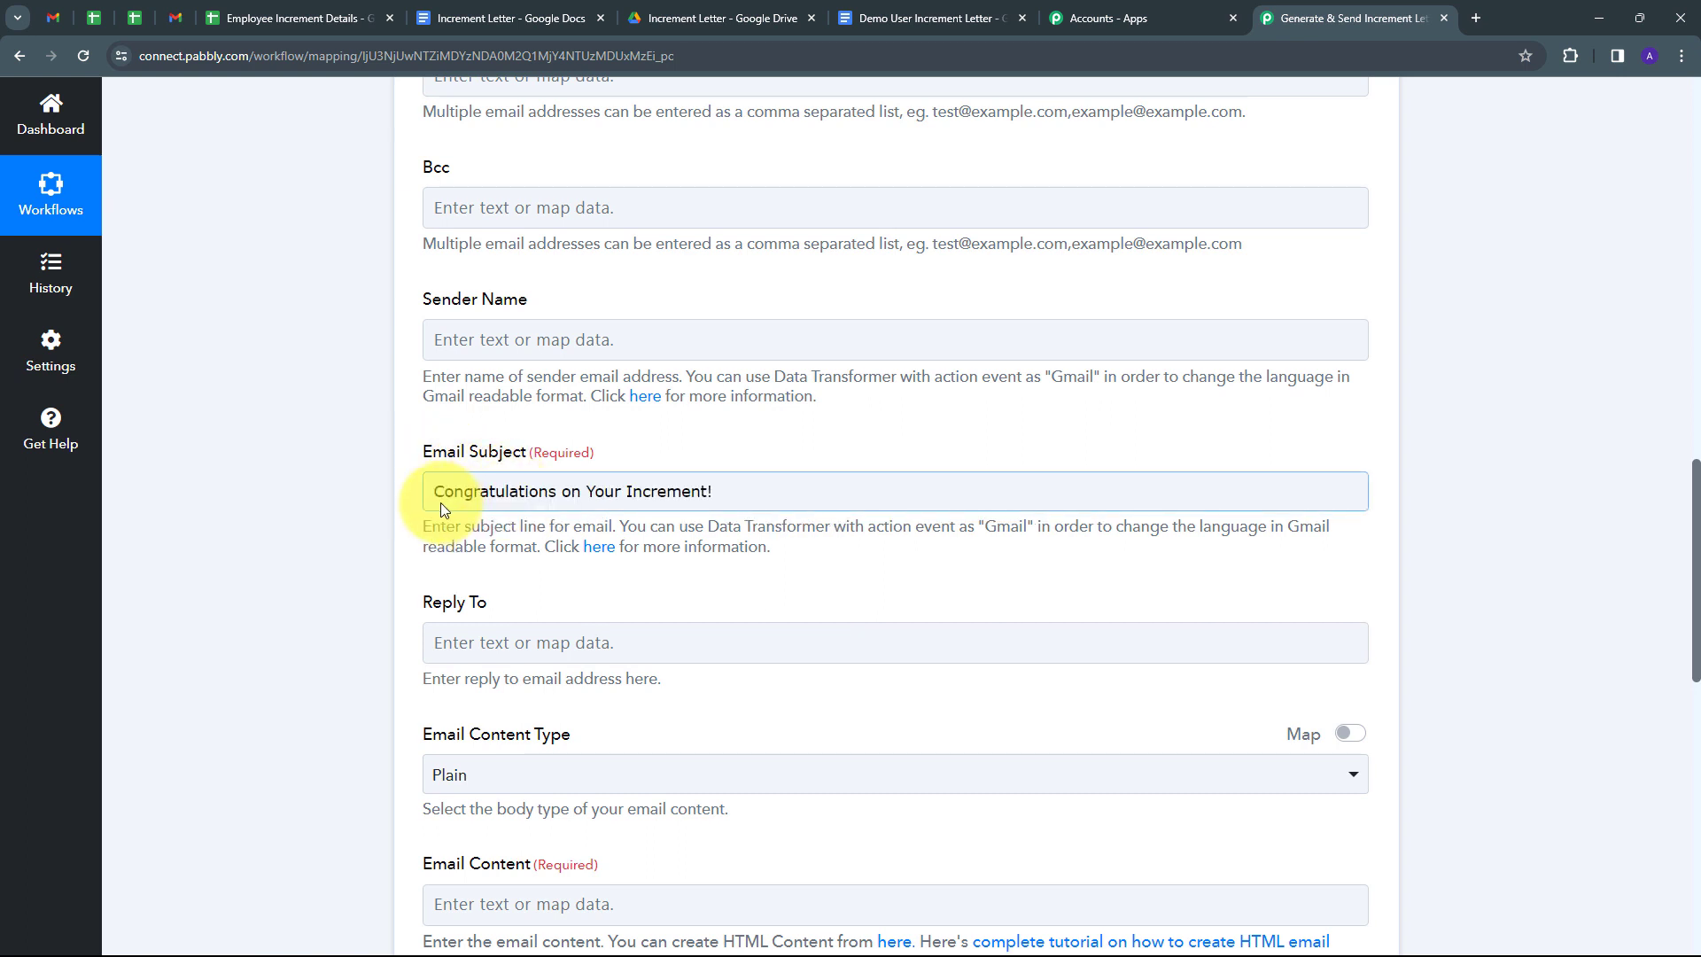
{"action": "left_click", "coordinate": [461, 462]}
{"action": "scroll", "coordinate": [796, 425], "scroll_direction": "down", "scroll_amount": 2}
{"action": "scroll", "coordinate": [736, 415], "scroll_direction": "down", "scroll_amount": 4}
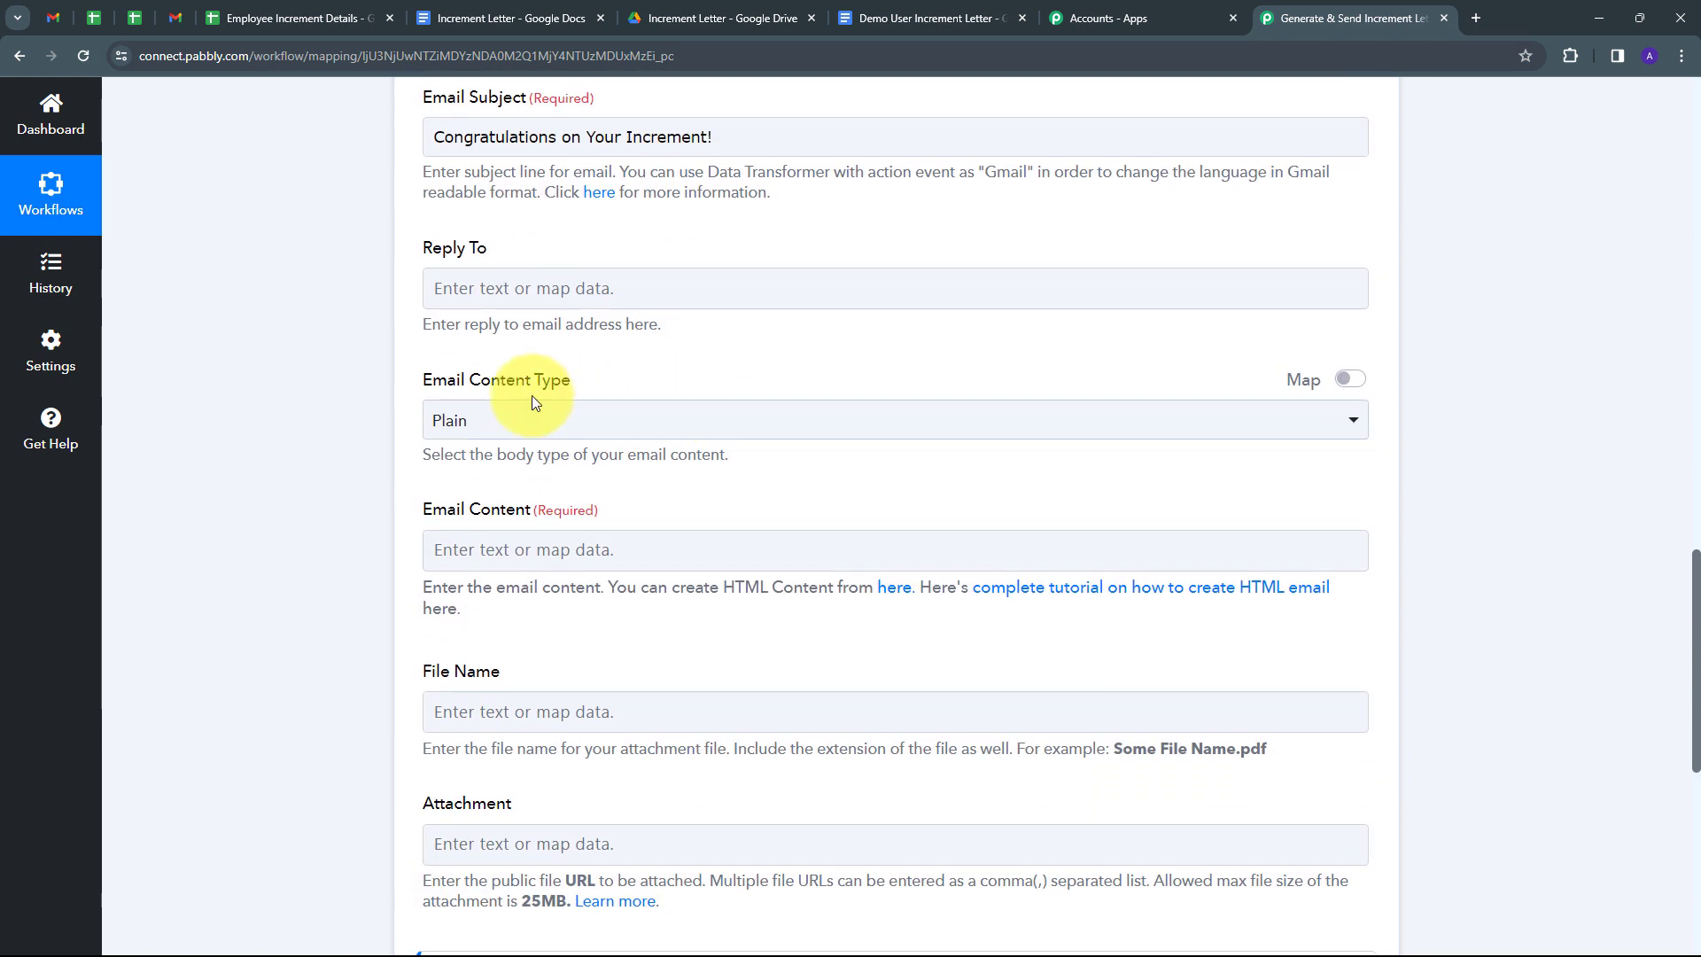
{"action": "left_click", "coordinate": [797, 433]}
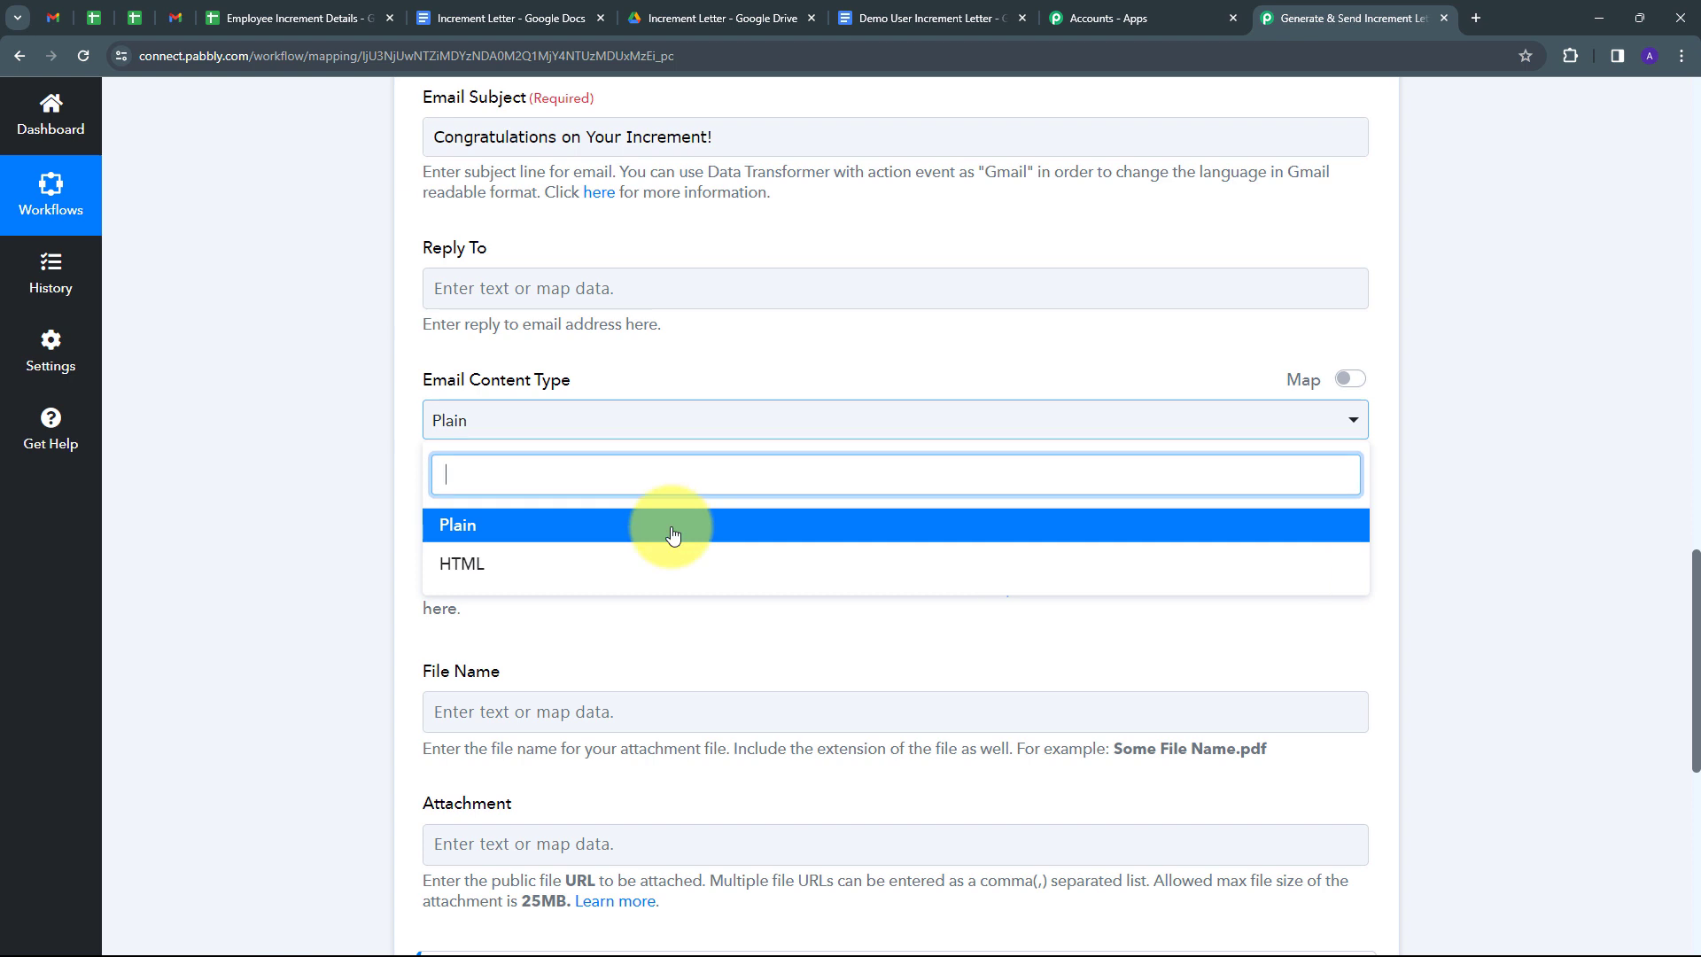
{"action": "left_click", "coordinate": [479, 536]}
{"action": "scroll", "coordinate": [576, 514], "scroll_direction": "down", "scroll_amount": 1}
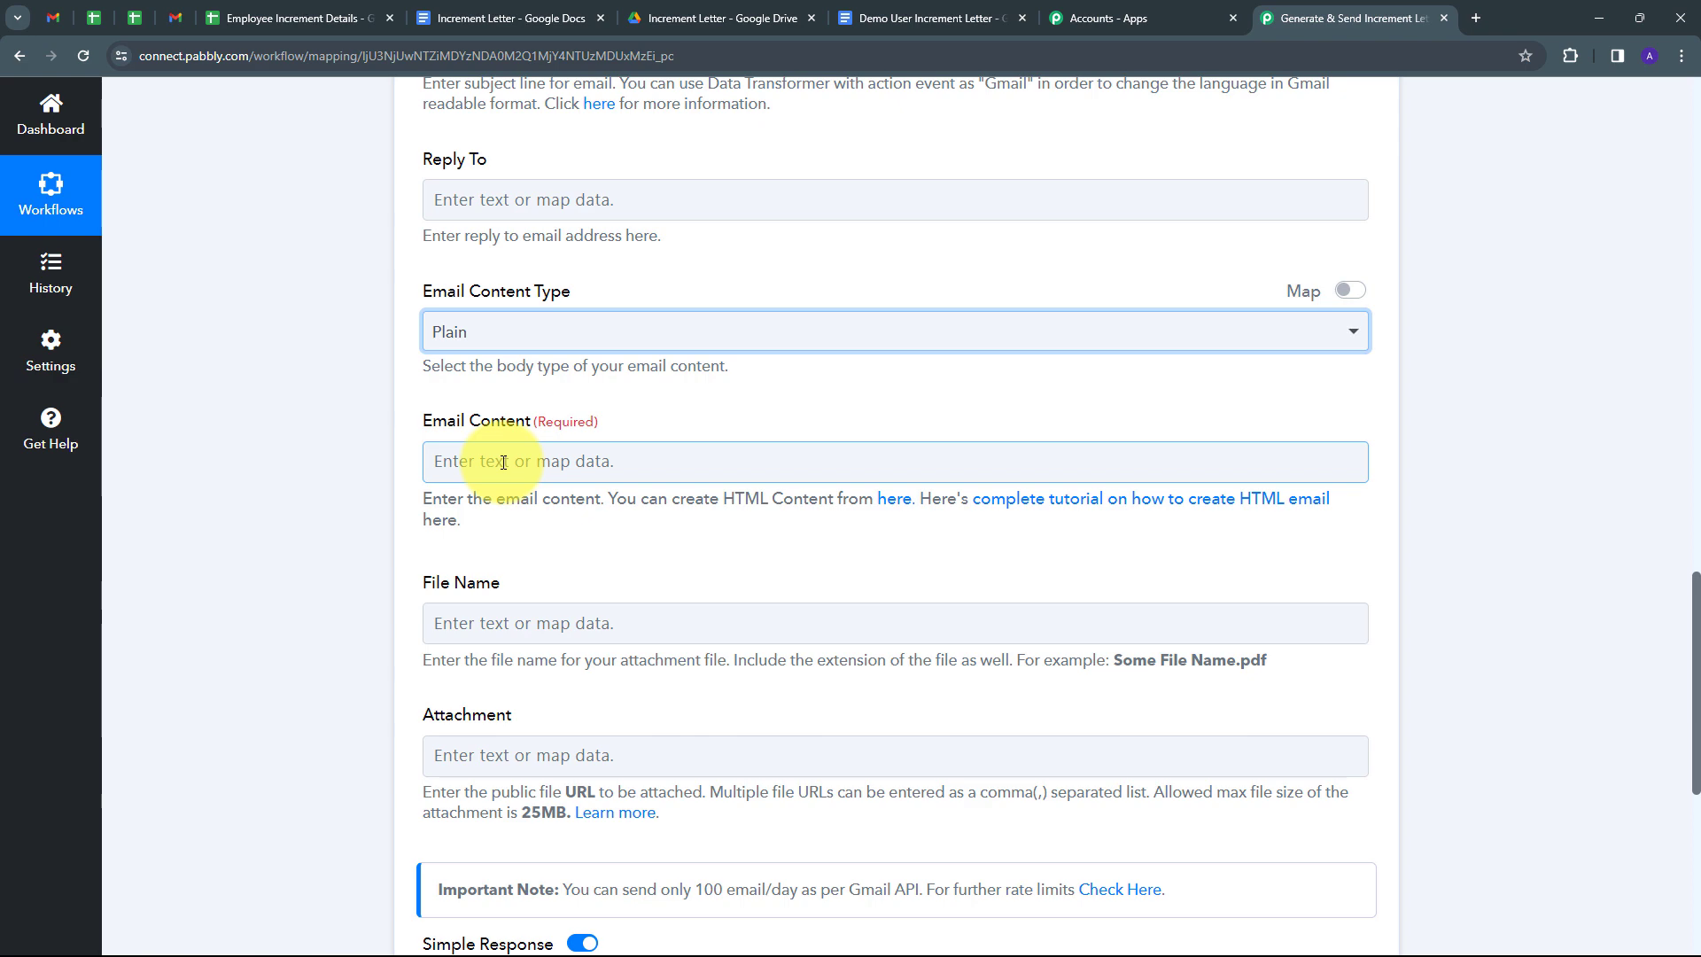
Paste the increment email body and replace [Employee's Name] after 'Dear' with the Employee Name field.
{"action": "left_click", "coordinate": [502, 462]}
{"action": "key", "text": "ctrl+v"}
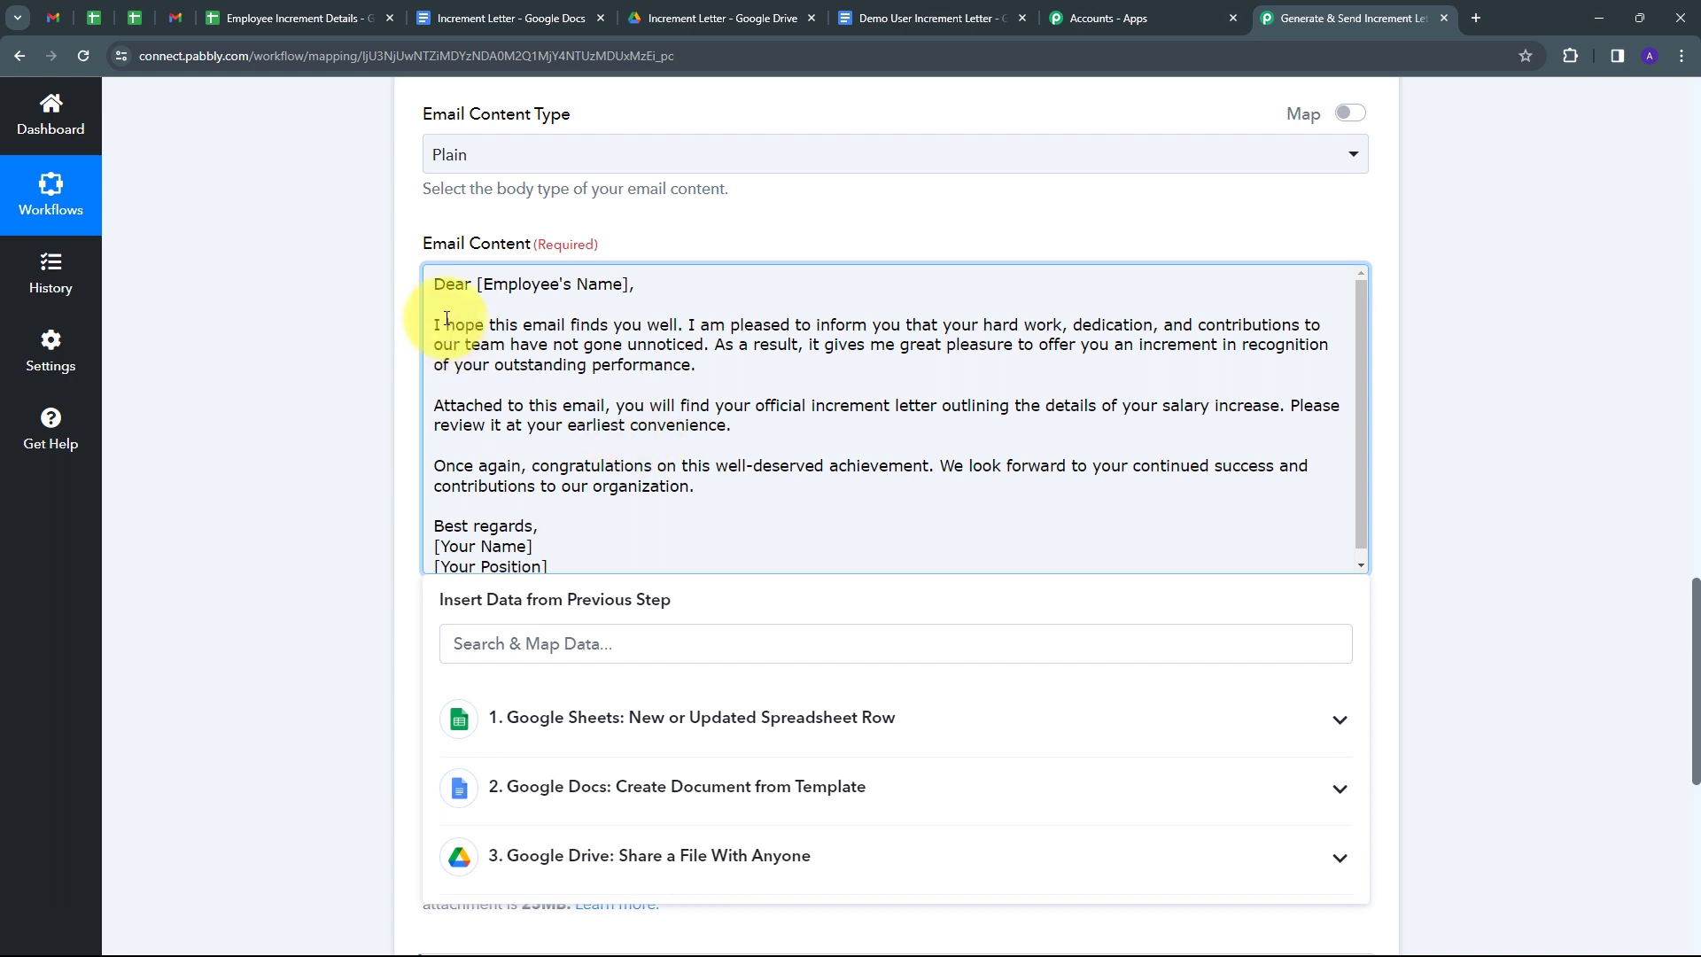
{"action": "scroll", "coordinate": [469, 336], "scroll_direction": "down", "scroll_amount": 1}
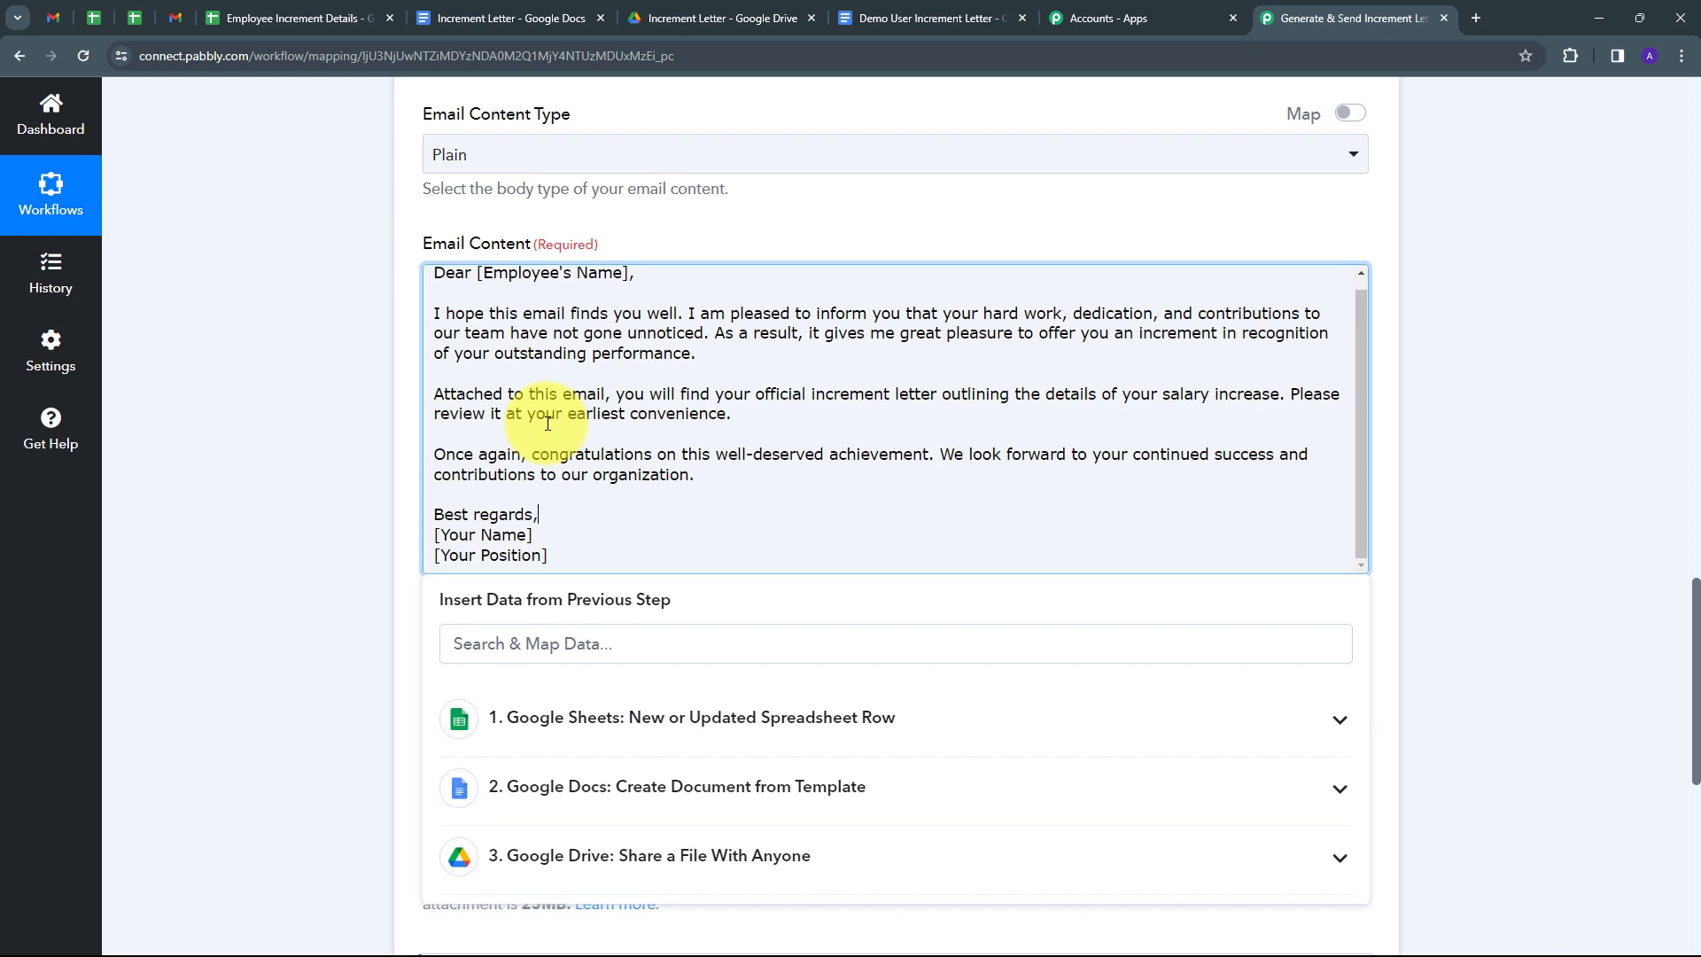
{"action": "scroll", "coordinate": [547, 423], "scroll_direction": "up", "scroll_amount": 1}
{"action": "left_click_drag", "start_coordinate": [476, 284], "coordinate": [617, 289]}
{"action": "key", "text": "BackSpace"}
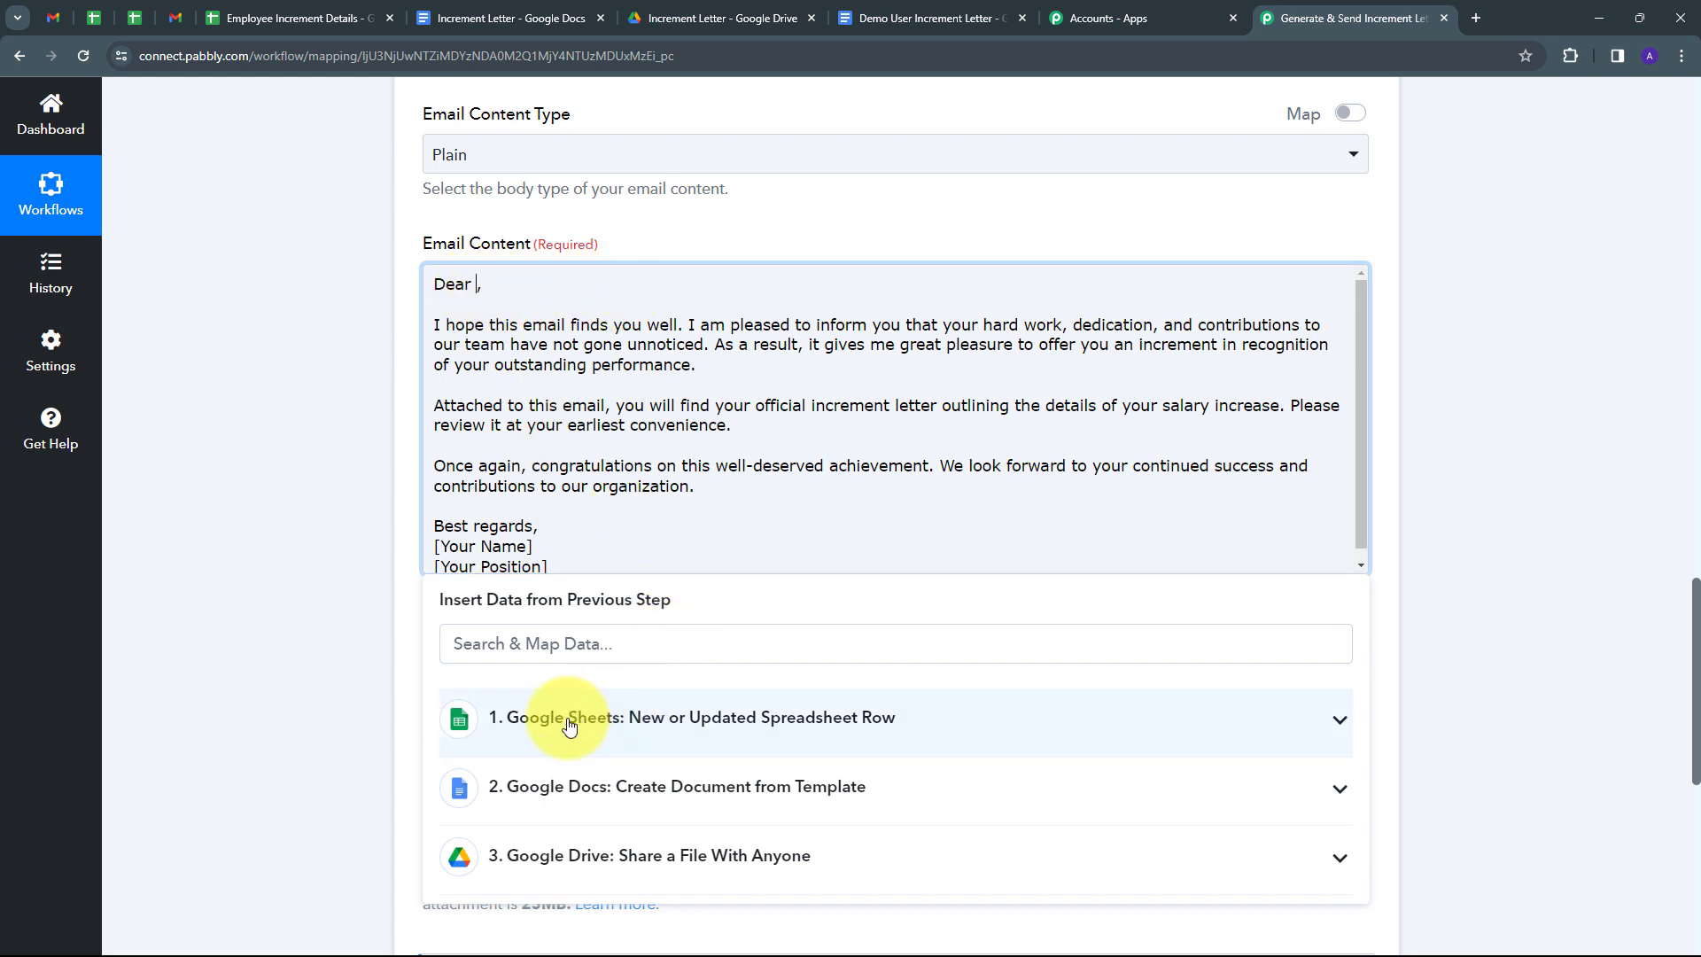
{"action": "left_click", "coordinate": [487, 722]}
{"action": "scroll", "coordinate": [720, 661], "scroll_direction": "down", "scroll_amount": 5}
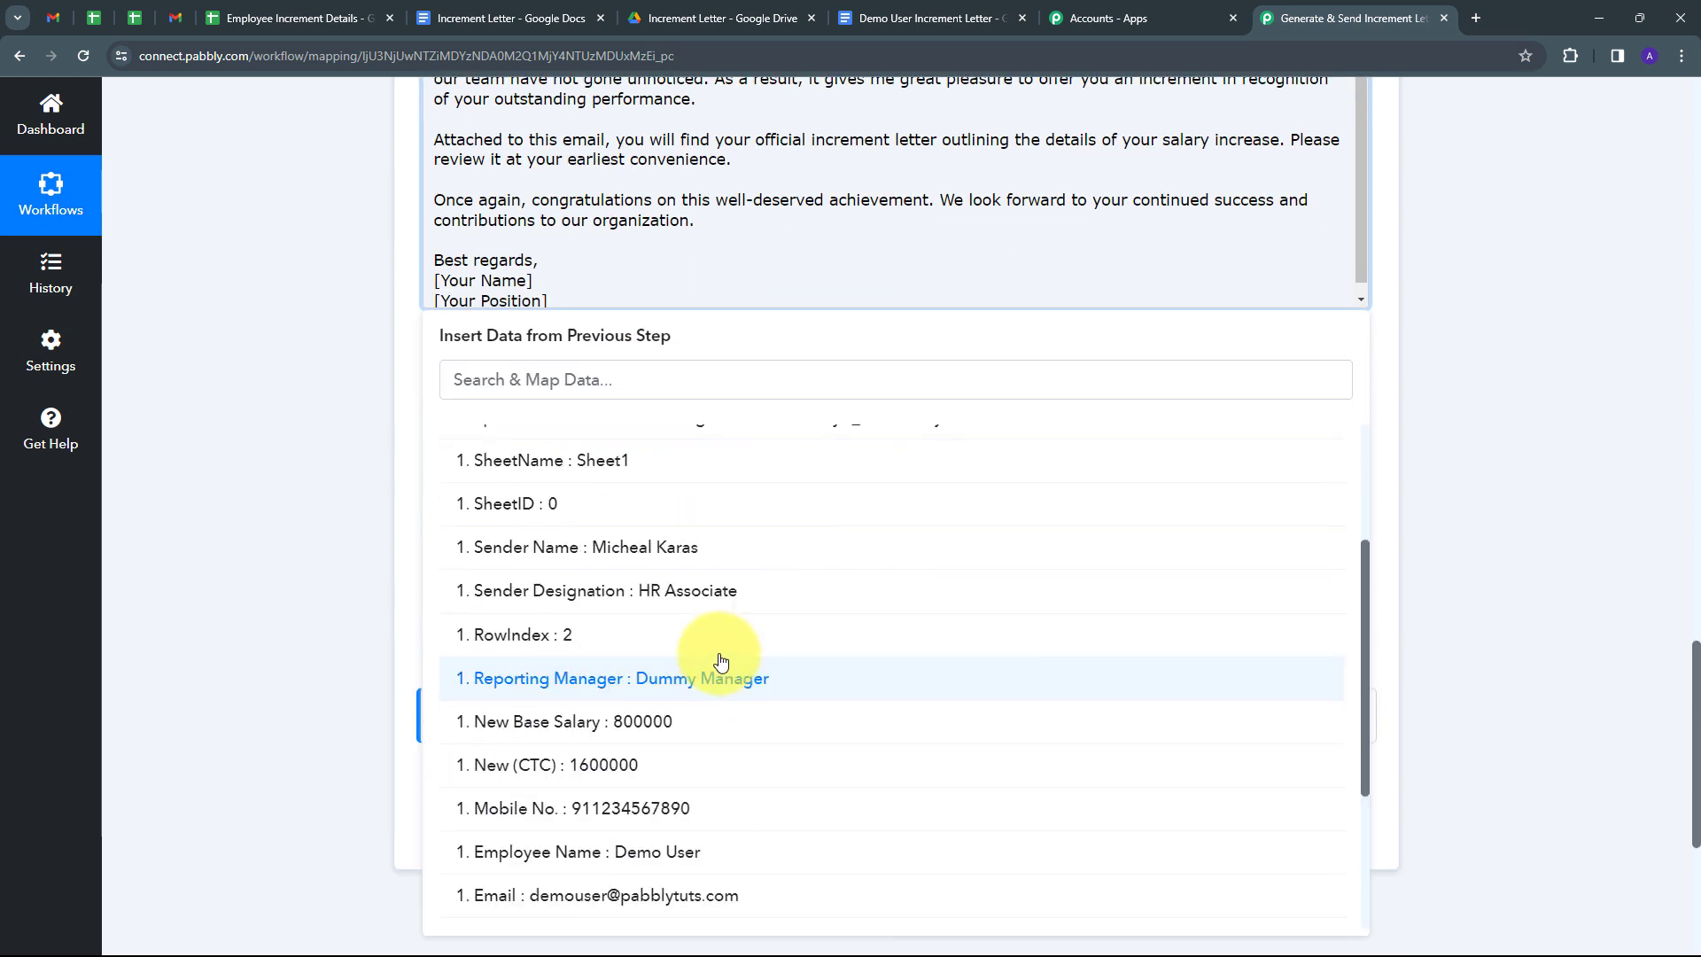
{"action": "scroll", "coordinate": [720, 662], "scroll_direction": "down", "scroll_amount": 3}
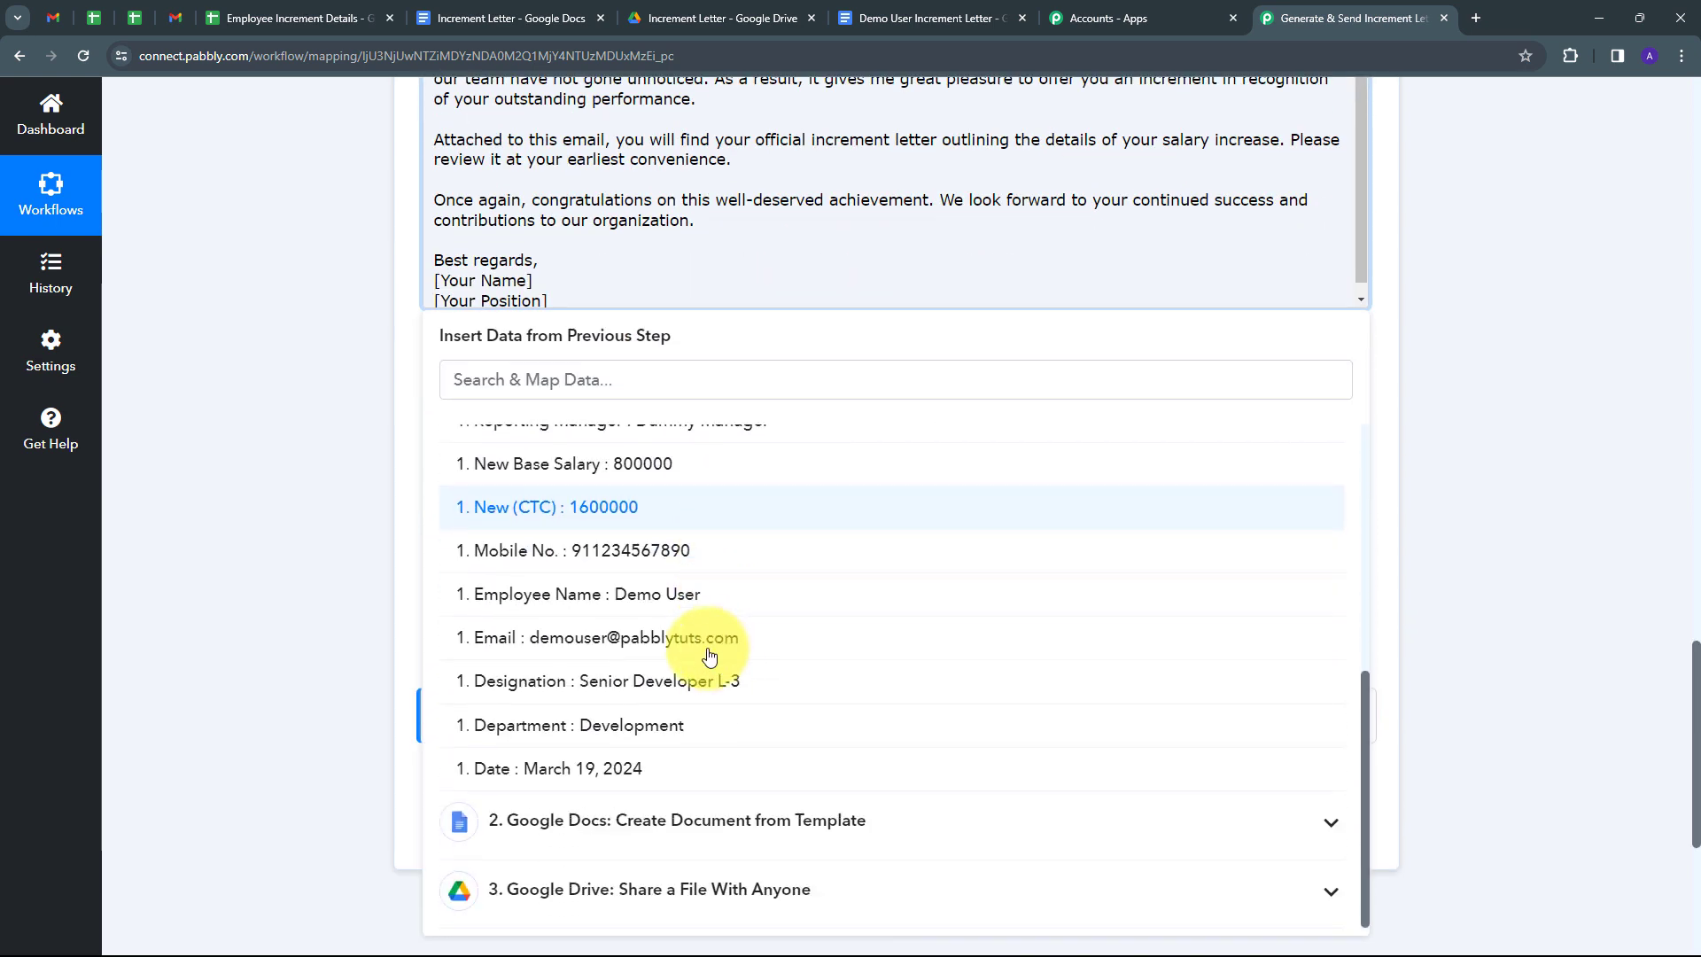
{"action": "left_click", "coordinate": [633, 599]}
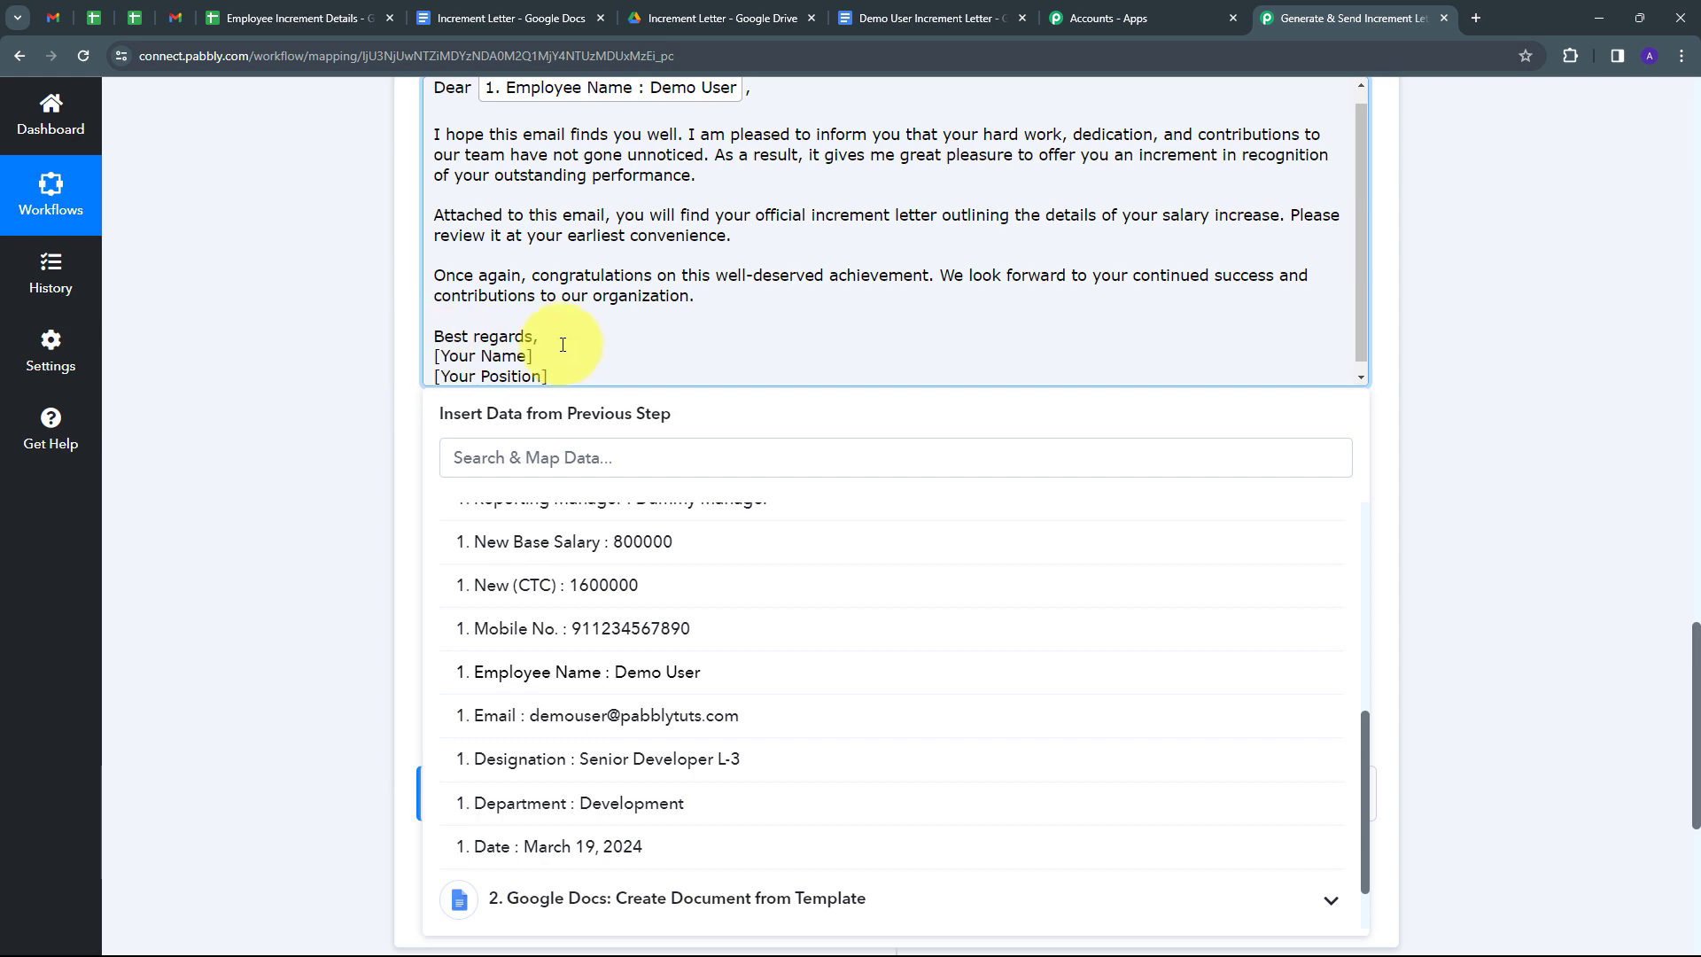
Replace the [Your Name] and [Your Position] placeholders with the Sender Name and Sender Designation fields.
{"action": "left_click_drag", "start_coordinate": [562, 352], "coordinate": [429, 347]}
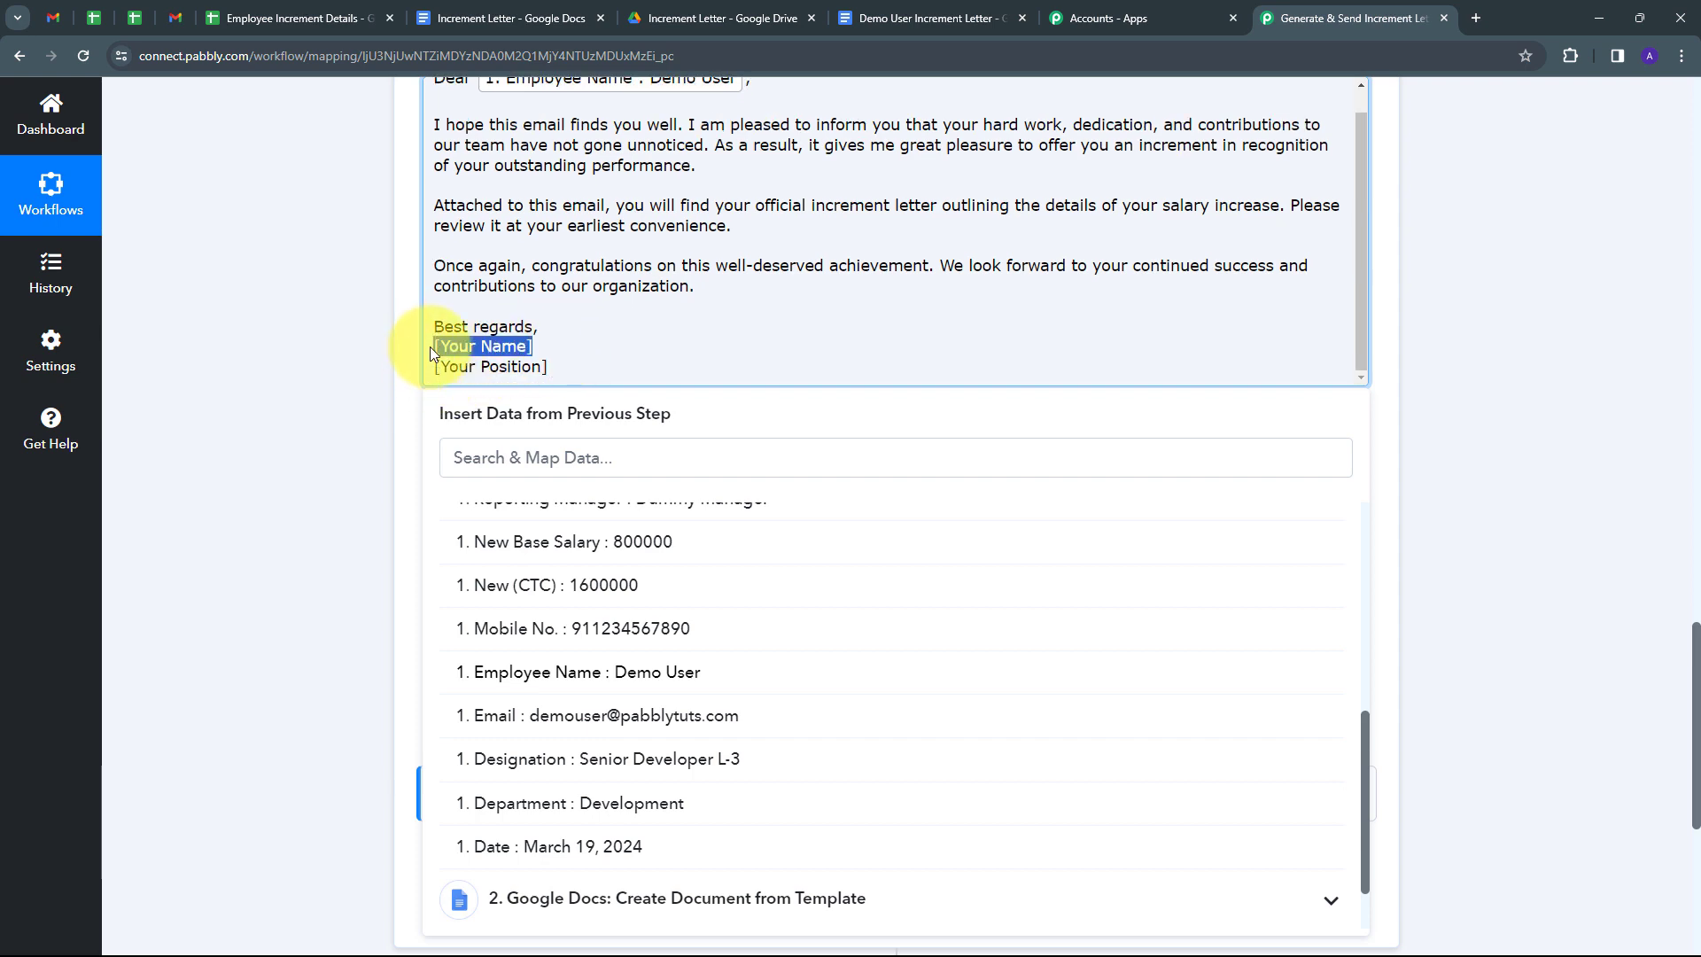
{"action": "key", "text": "BackSpace"}
{"action": "scroll", "coordinate": [613, 605], "scroll_direction": "up", "scroll_amount": 2}
{"action": "left_click", "coordinate": [614, 605]}
{"action": "left_click", "coordinate": [572, 375]}
{"action": "left_click_drag", "start_coordinate": [572, 375], "coordinate": [427, 372]}
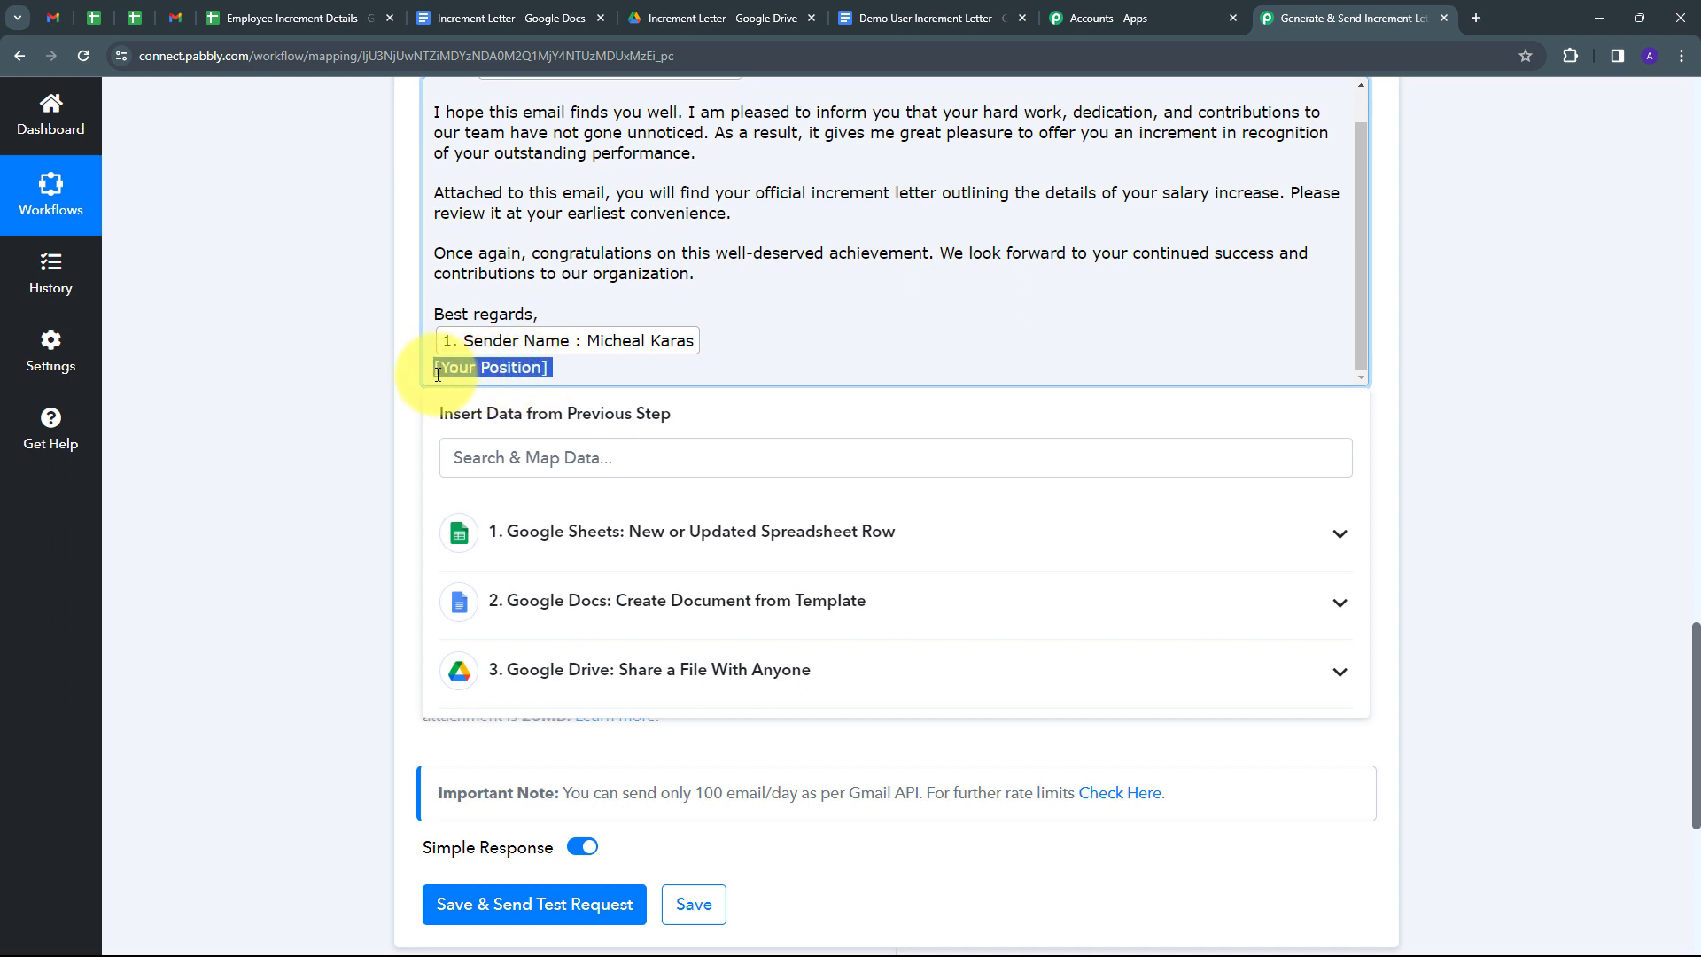
{"action": "key", "text": "BackSpace"}
{"action": "left_click", "coordinate": [689, 530]}
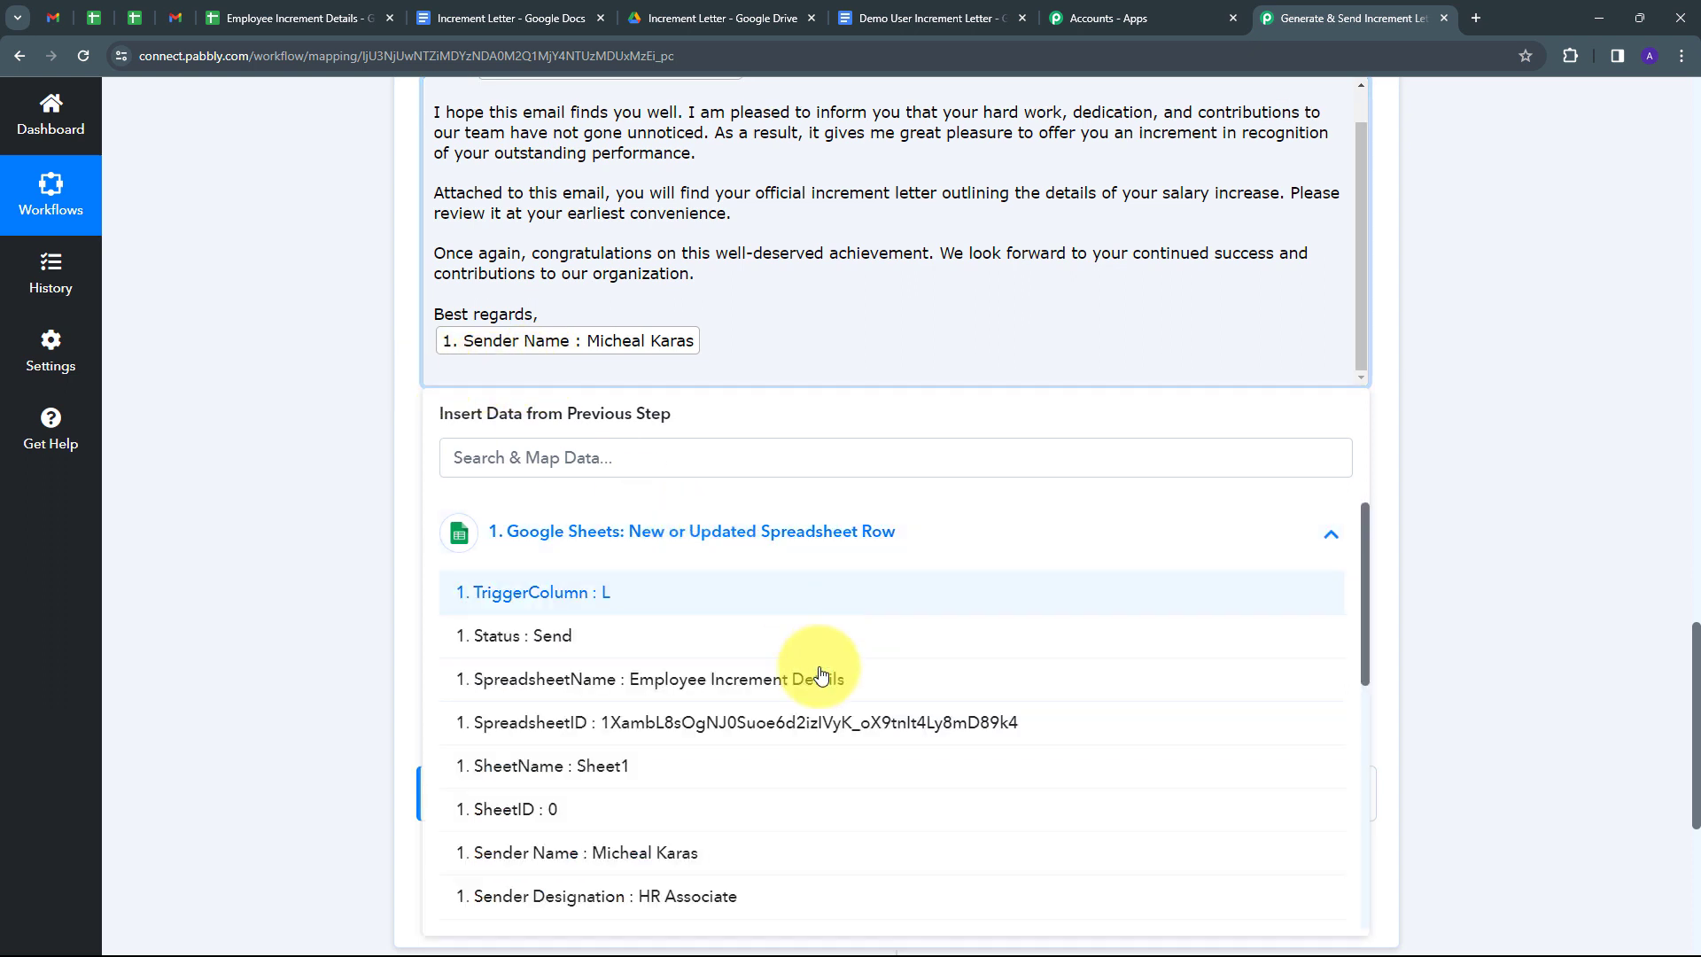
{"action": "scroll", "coordinate": [694, 664], "scroll_direction": "down", "scroll_amount": 2}
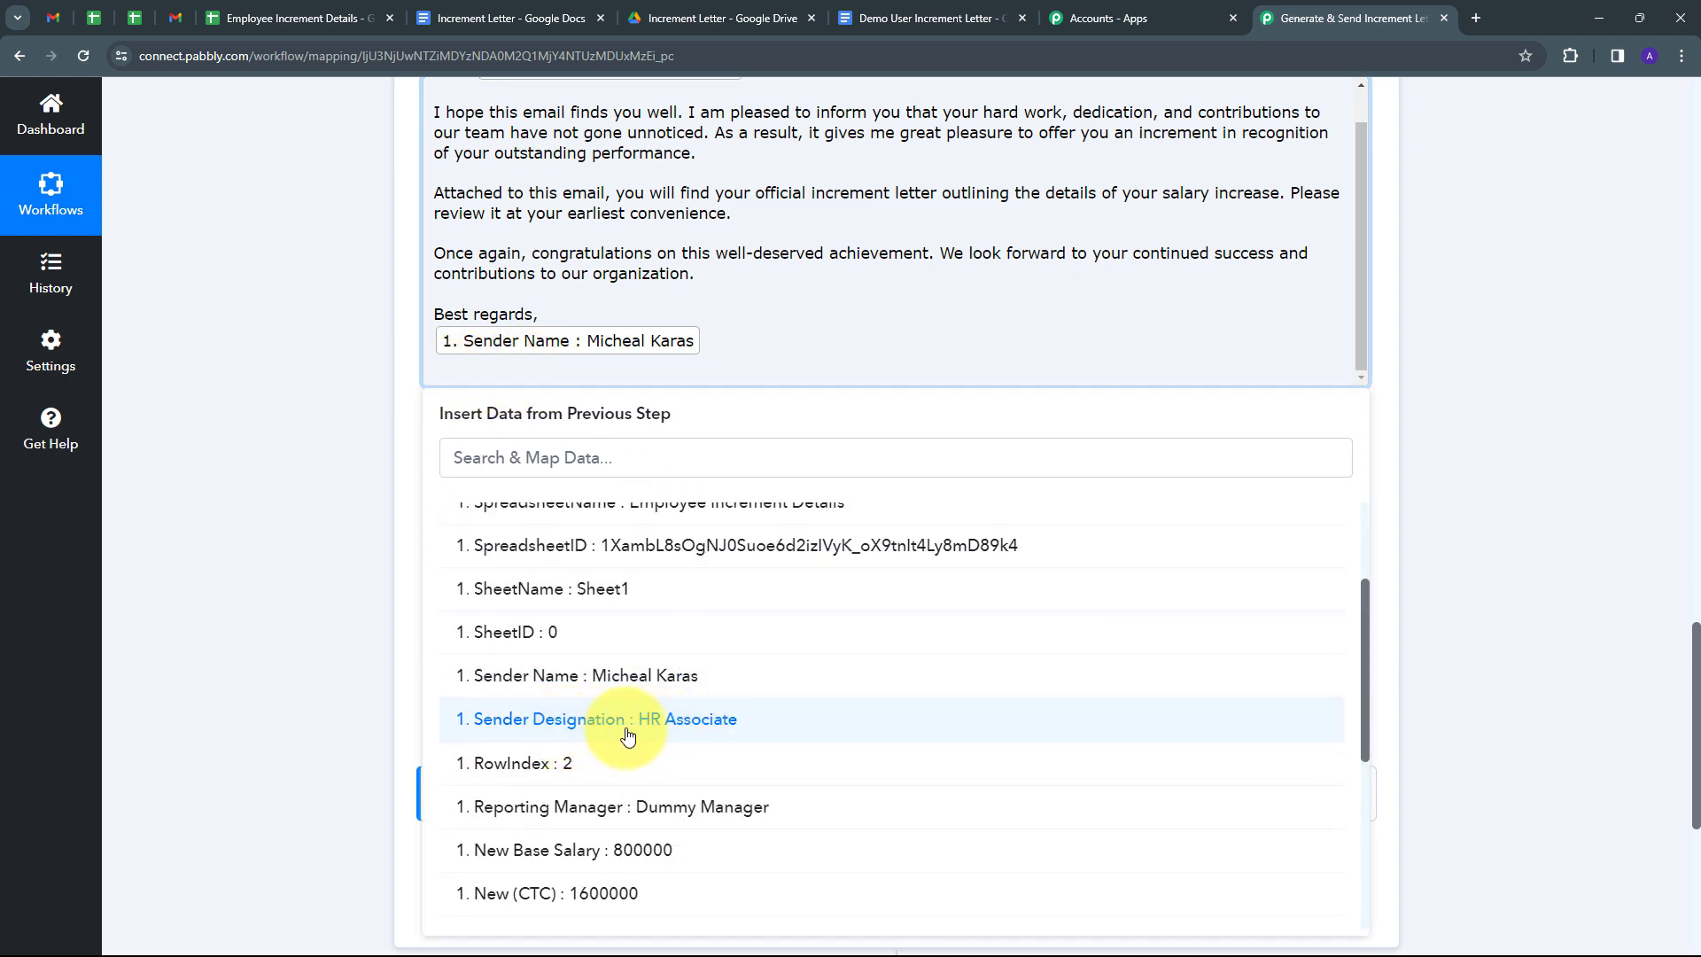
{"action": "left_click", "coordinate": [691, 731]}
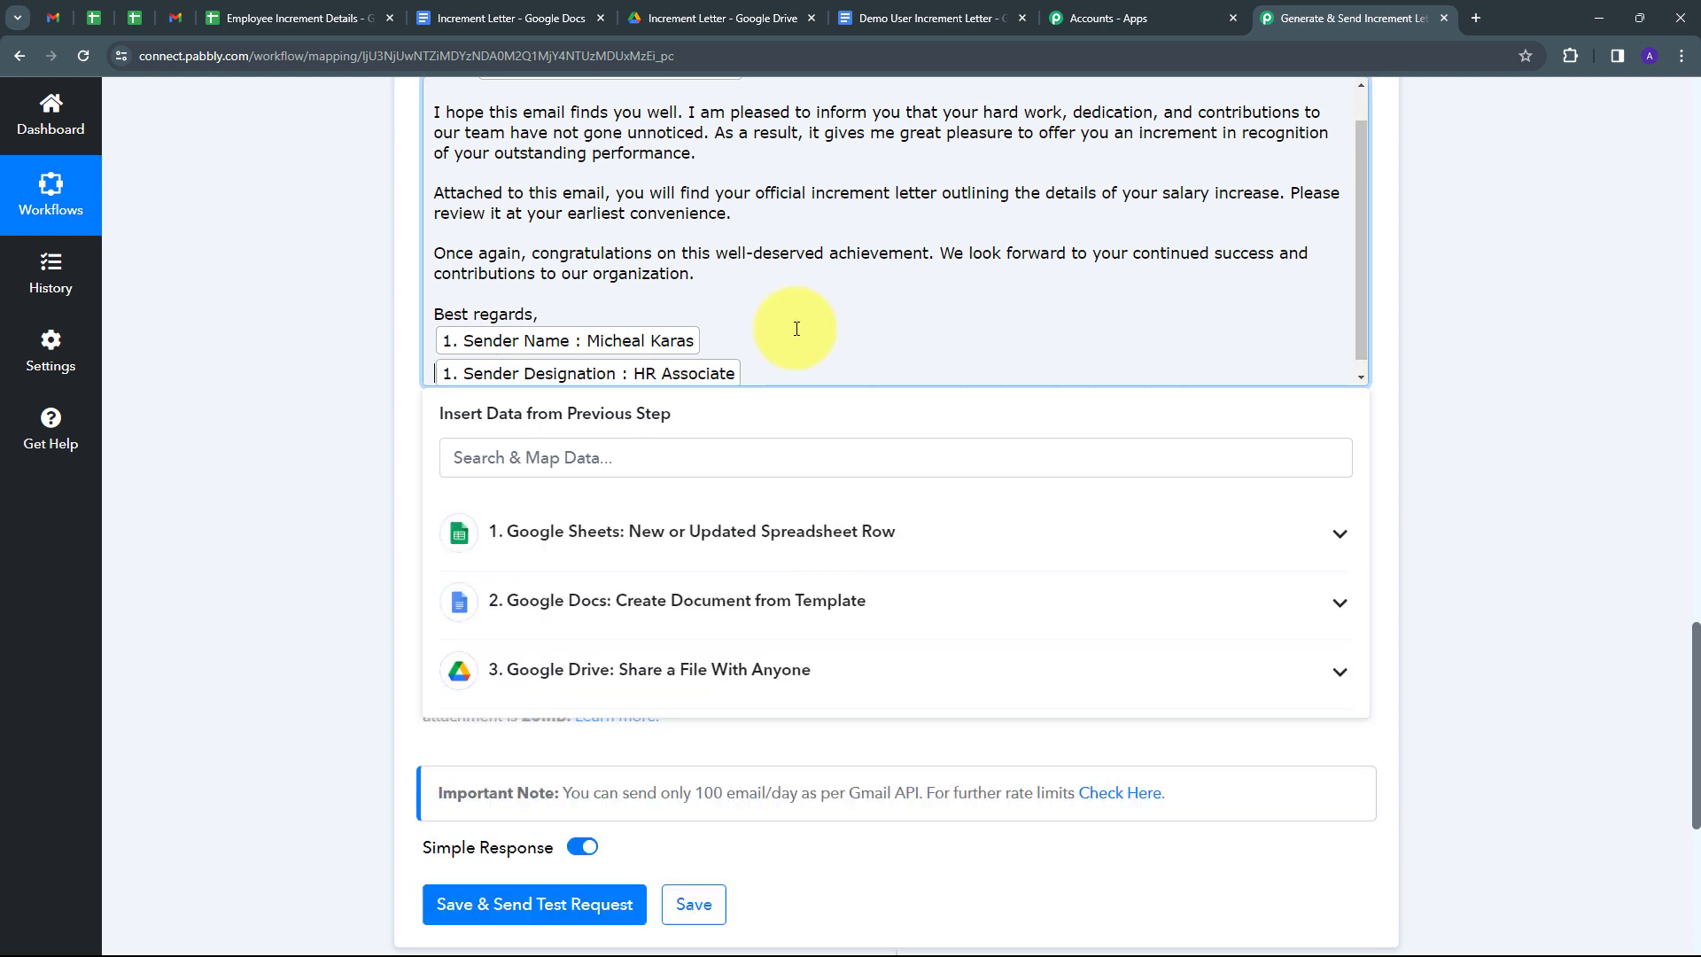
{"action": "scroll", "coordinate": [865, 342], "scroll_direction": "up", "scroll_amount": 1}
{"action": "left_click", "coordinate": [1412, 353]}
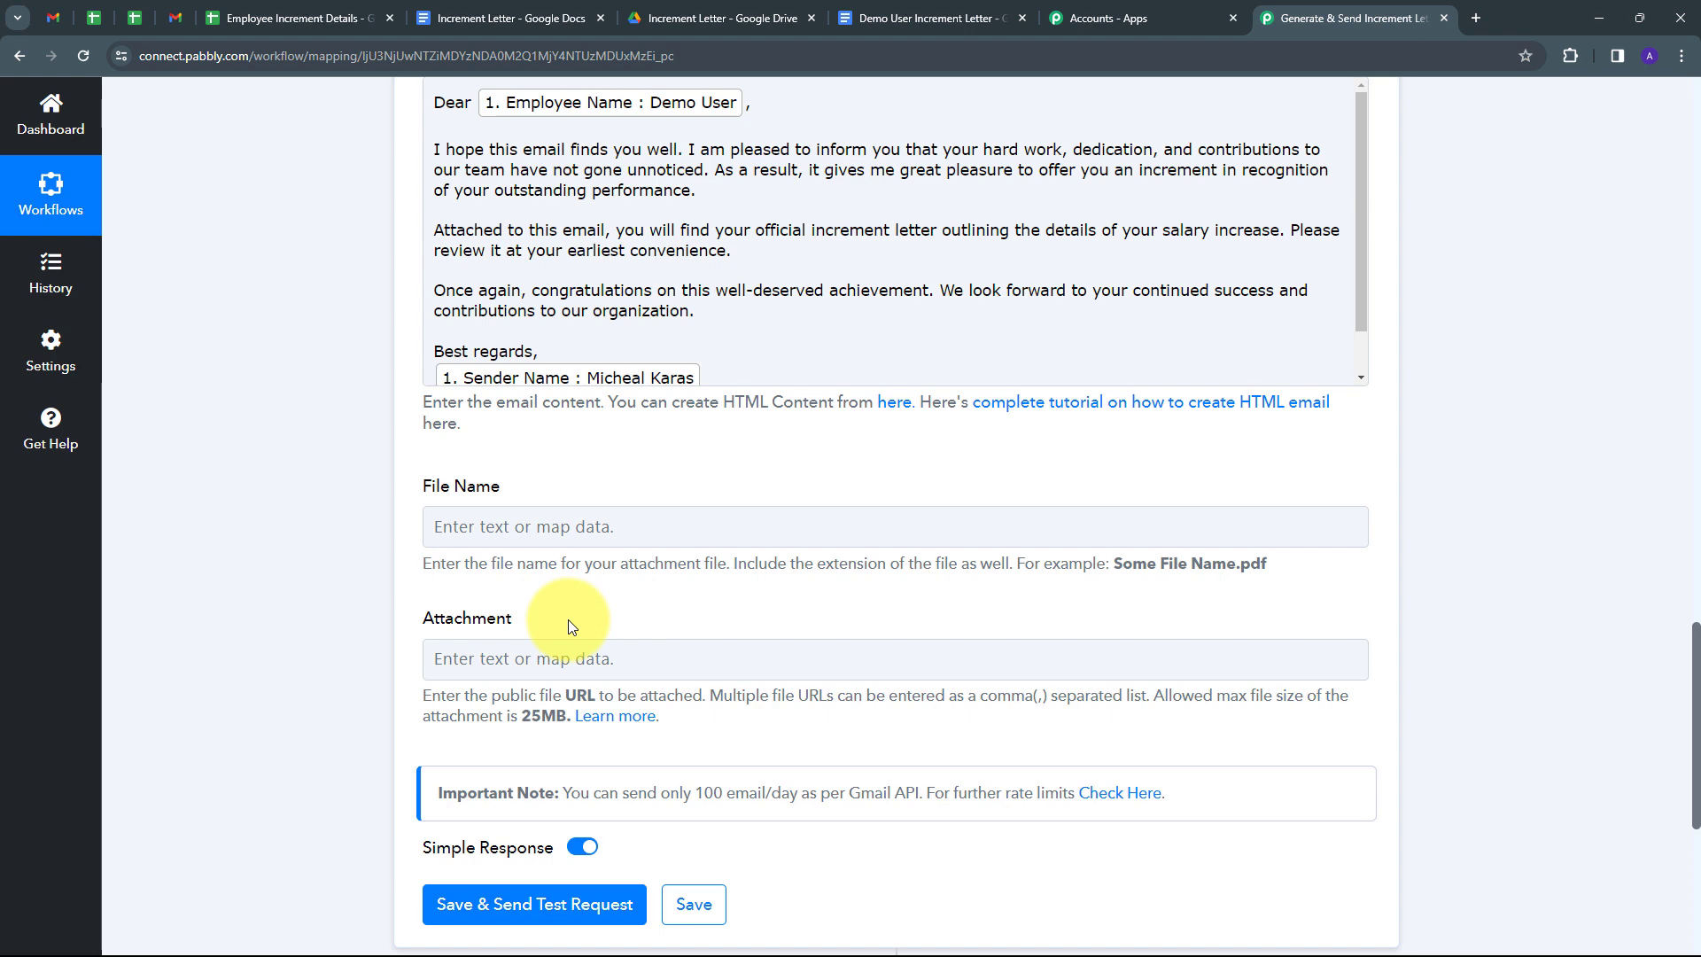
Map the Drive step's Res2 ExportLinks Application/pdf link into the Attachment field.
{"action": "left_click", "coordinate": [539, 658]}
{"action": "scroll", "coordinate": [746, 560], "scroll_direction": "down", "scroll_amount": 3}
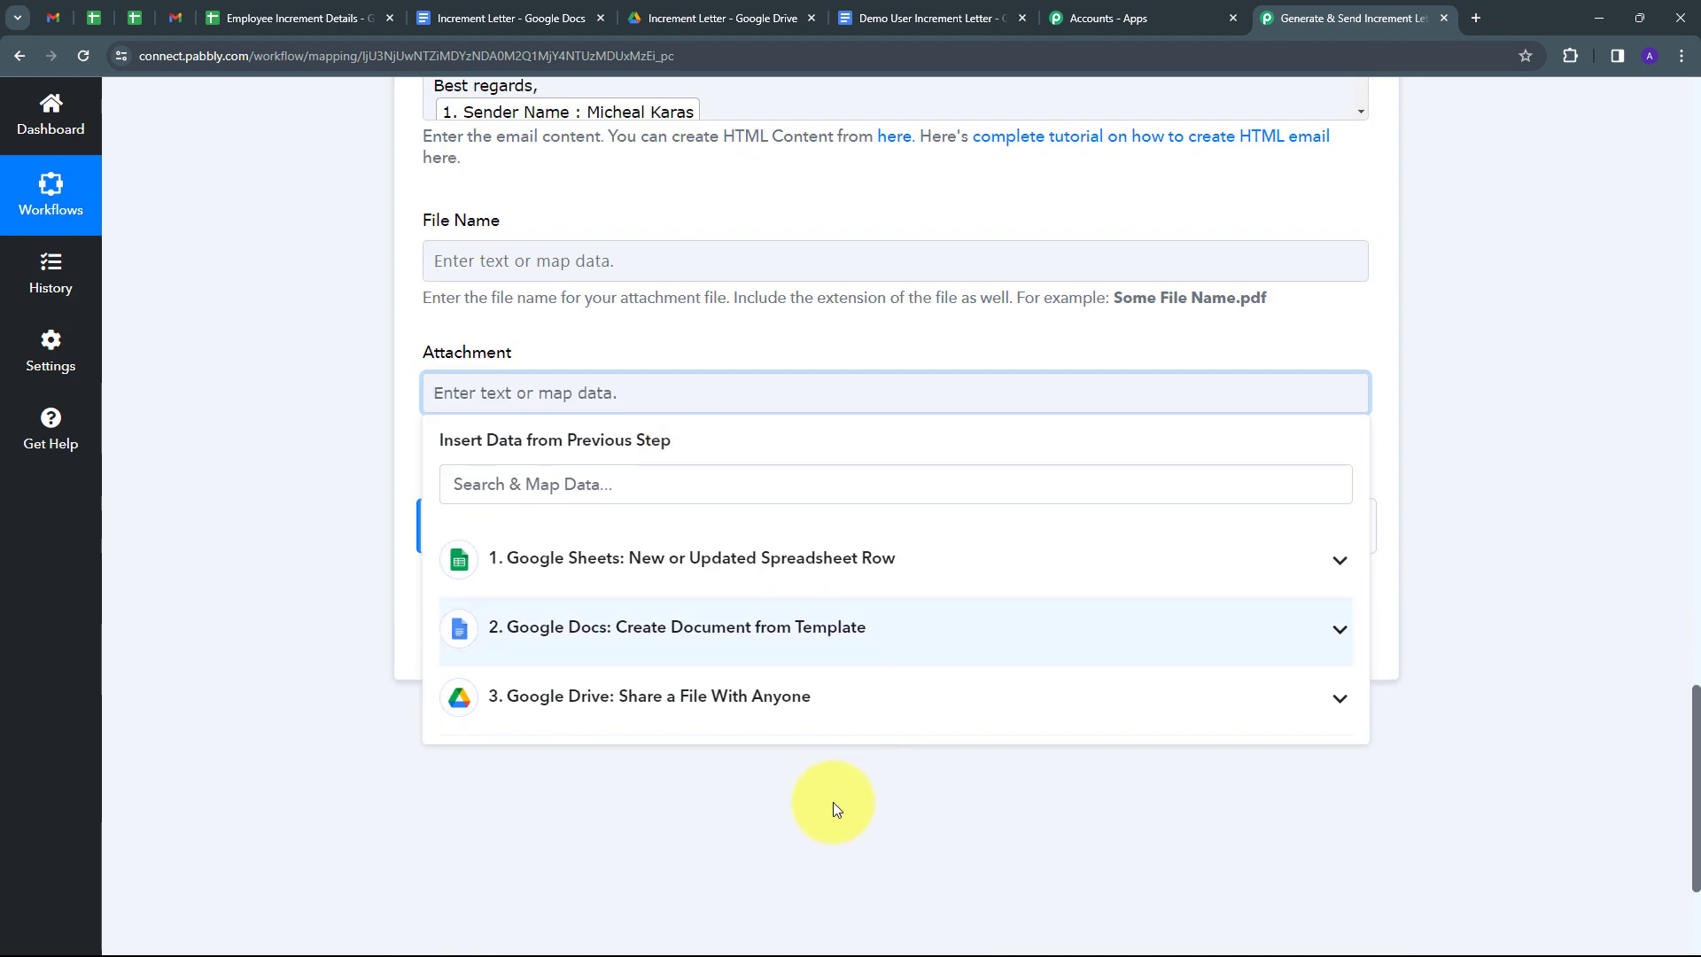
{"action": "left_click", "coordinate": [802, 691]}
{"action": "scroll", "coordinate": [802, 691], "scroll_direction": "down", "scroll_amount": 6}
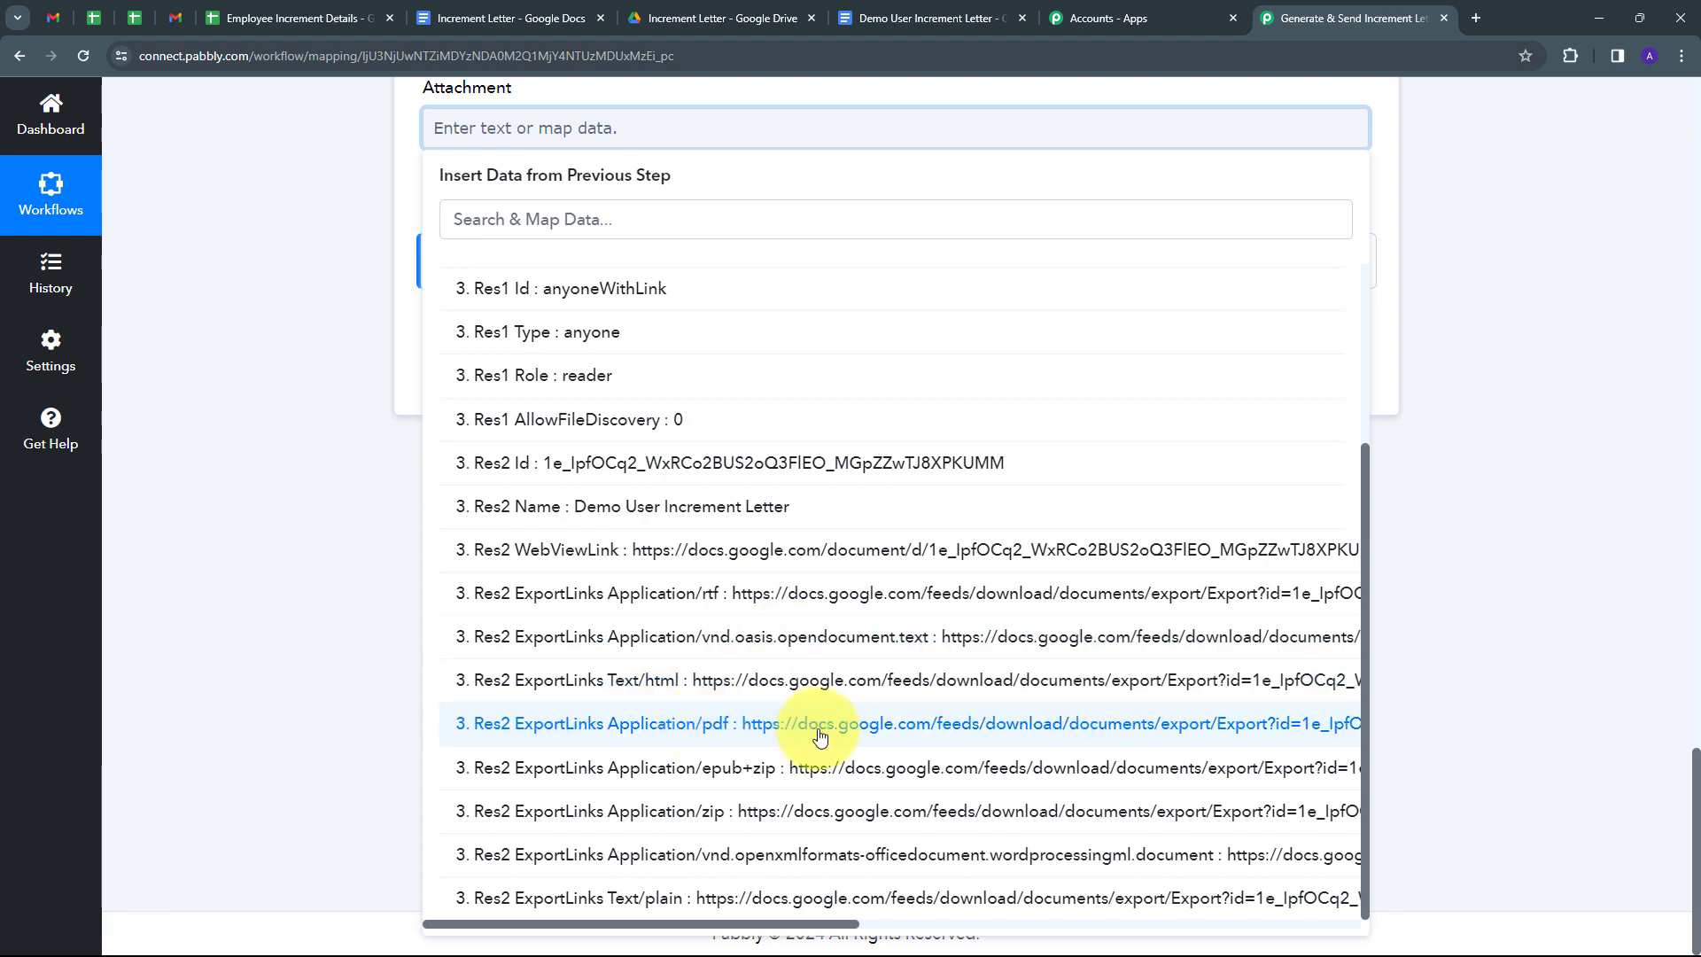
{"action": "left_click", "coordinate": [820, 736]}
{"action": "left_click", "coordinate": [266, 328]}
{"action": "scroll", "coordinate": [310, 344], "scroll_direction": "up", "scroll_amount": 4}
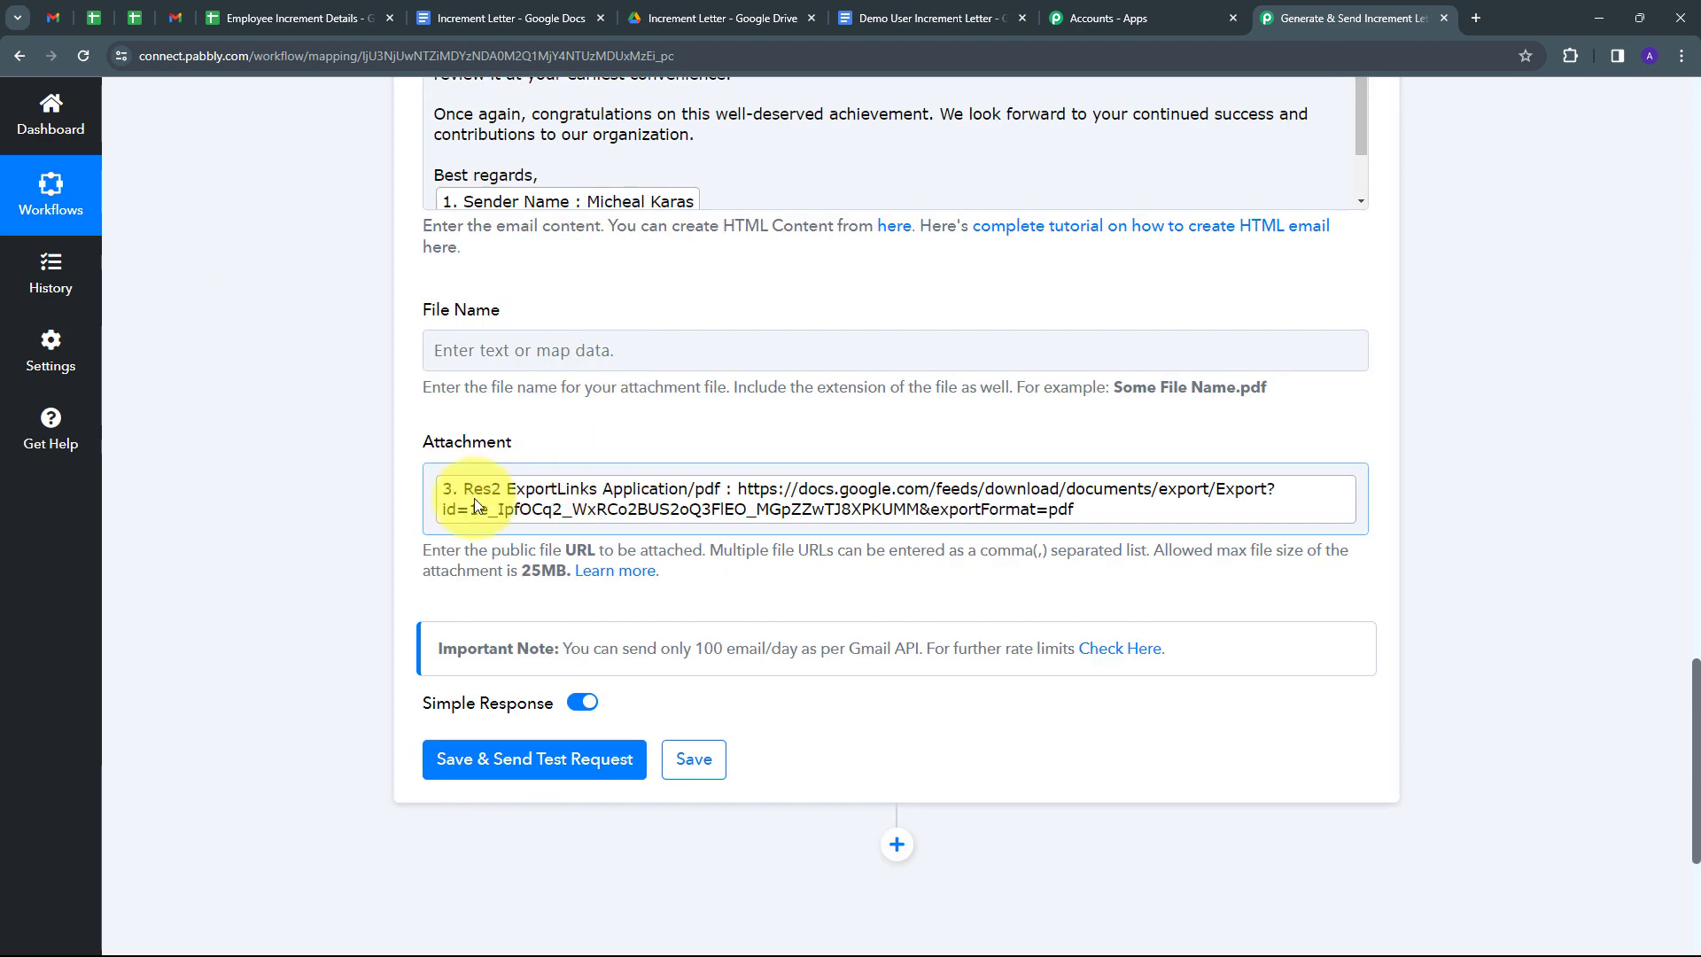
{"action": "scroll", "coordinate": [486, 440], "scroll_direction": "up", "scroll_amount": 1}
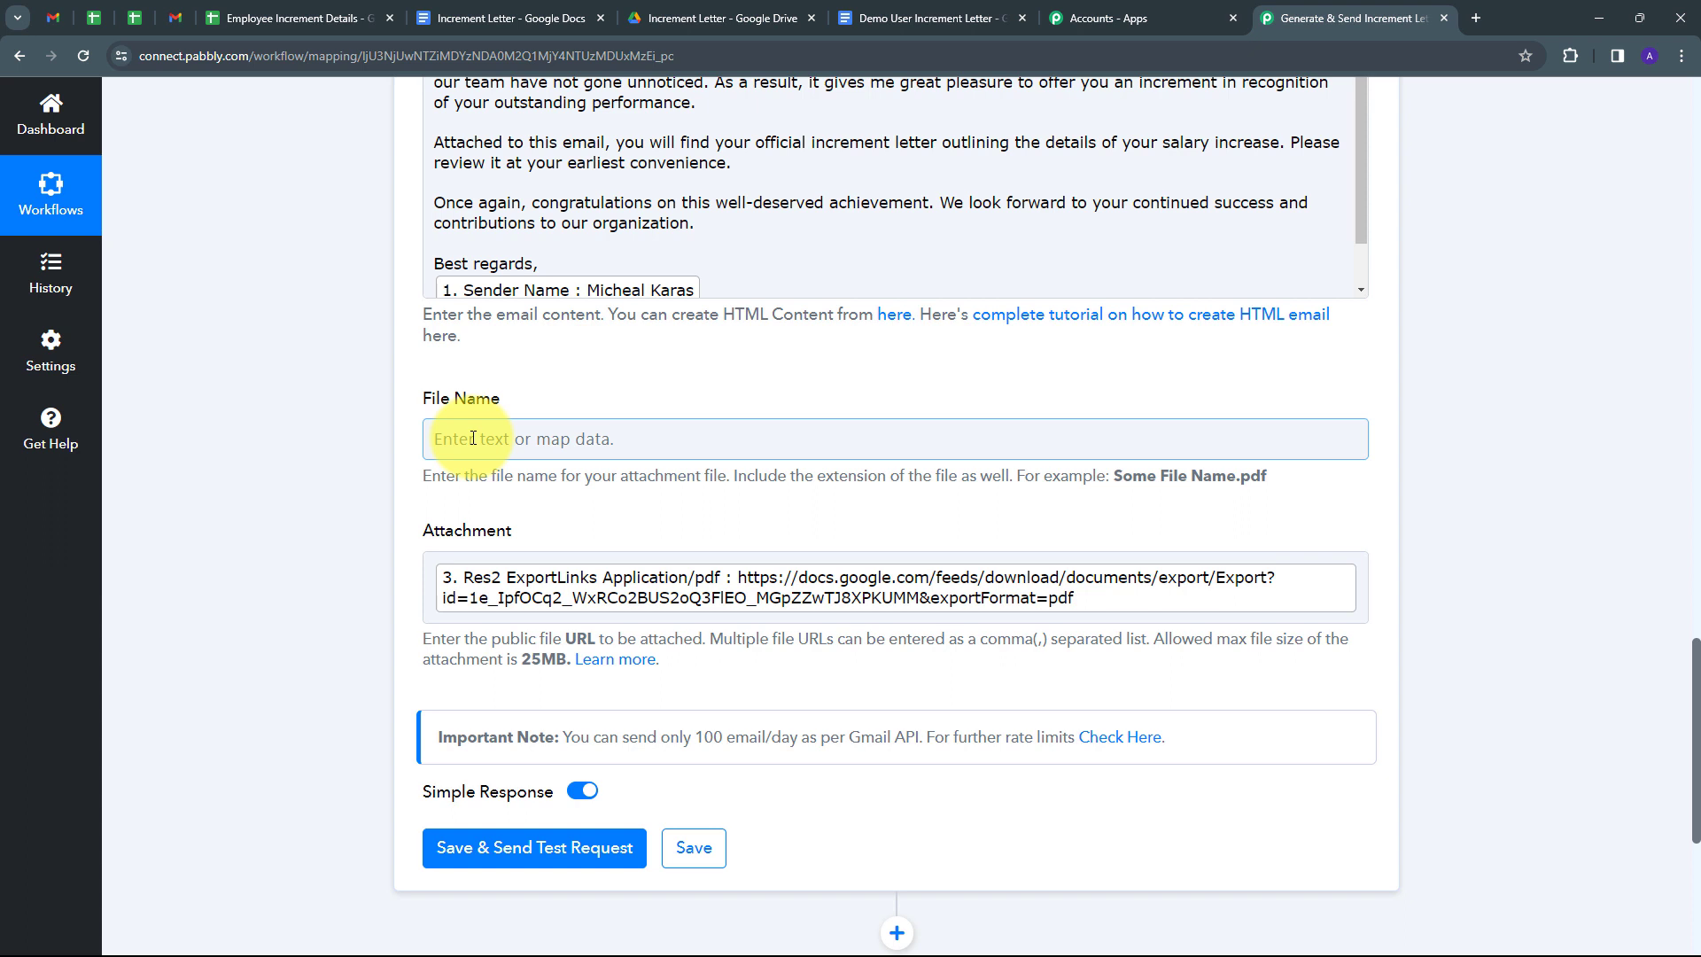
Map the Drive step's Res2 Name into the attachment File Name field.
{"action": "left_click", "coordinate": [472, 437]}
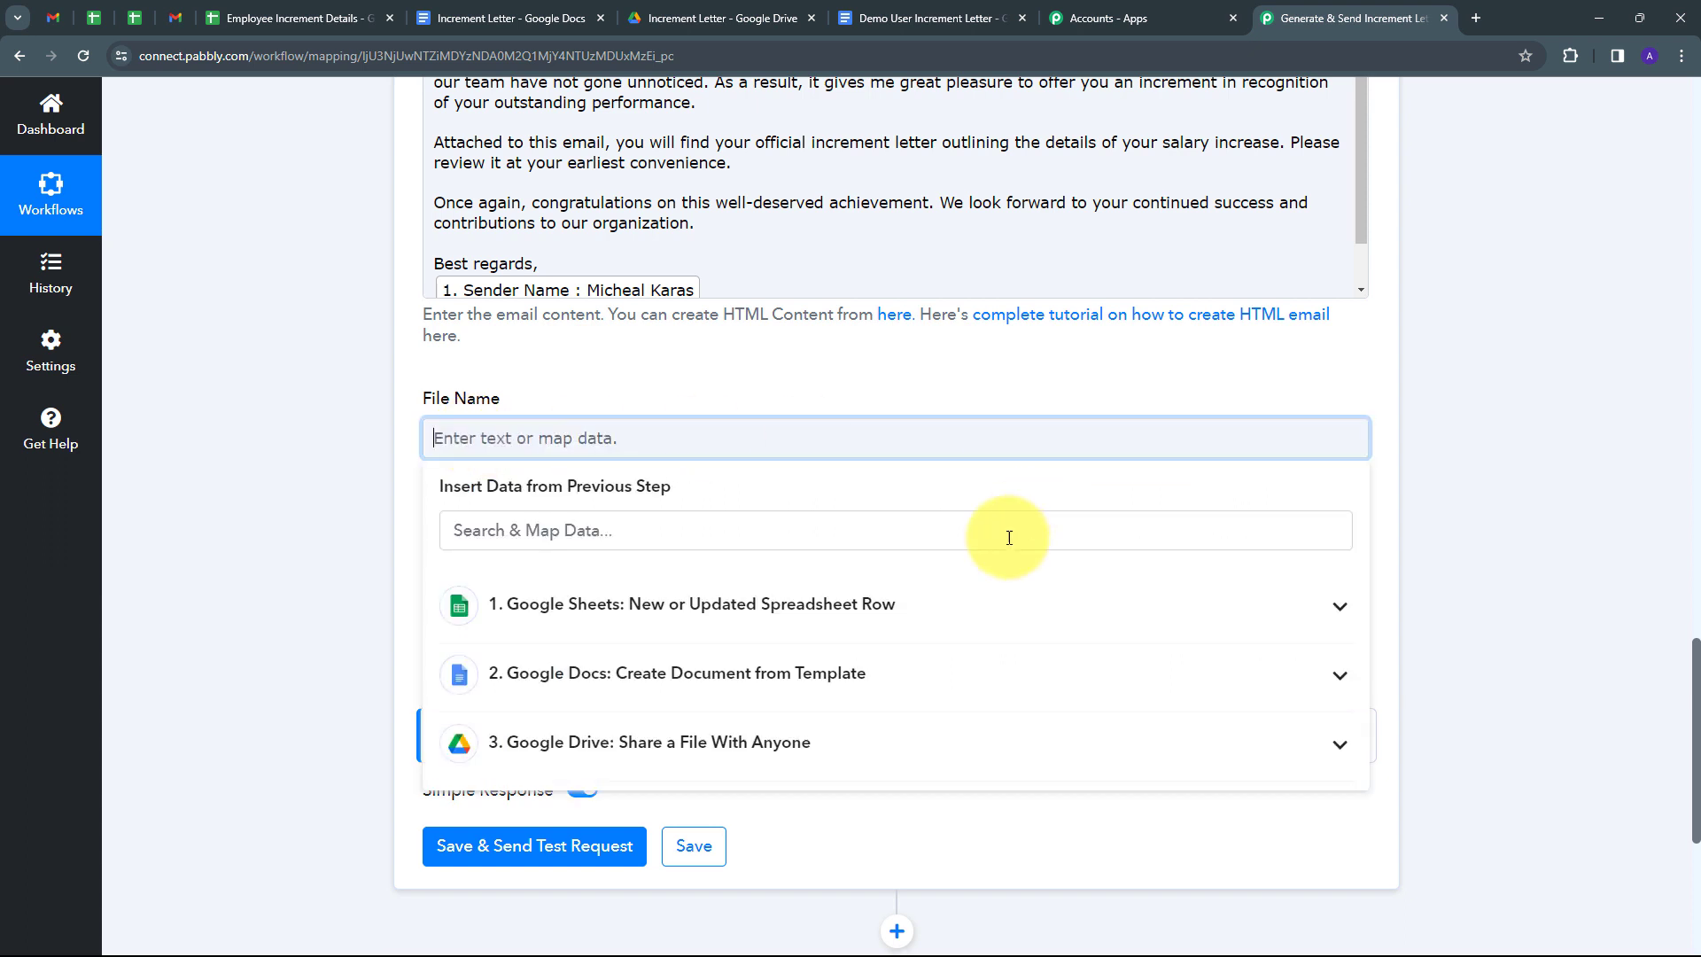
{"action": "left_click", "coordinate": [734, 754]}
{"action": "scroll", "coordinate": [762, 686], "scroll_direction": "down", "scroll_amount": 1}
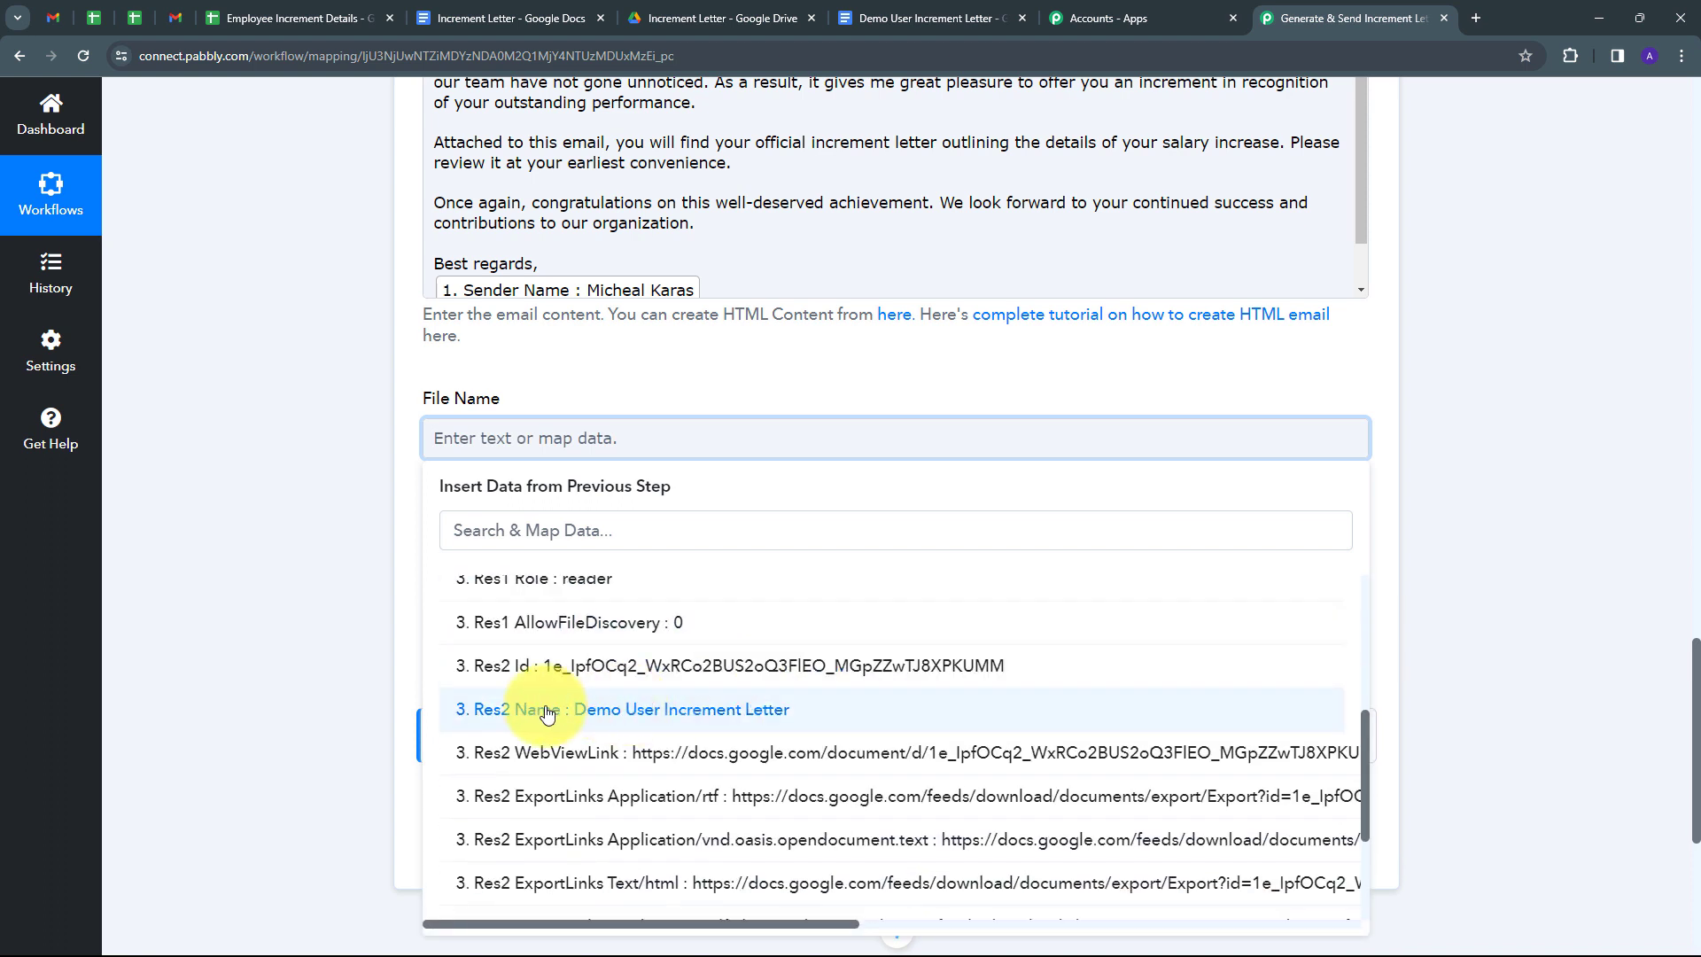
{"action": "left_click", "coordinate": [688, 724]}
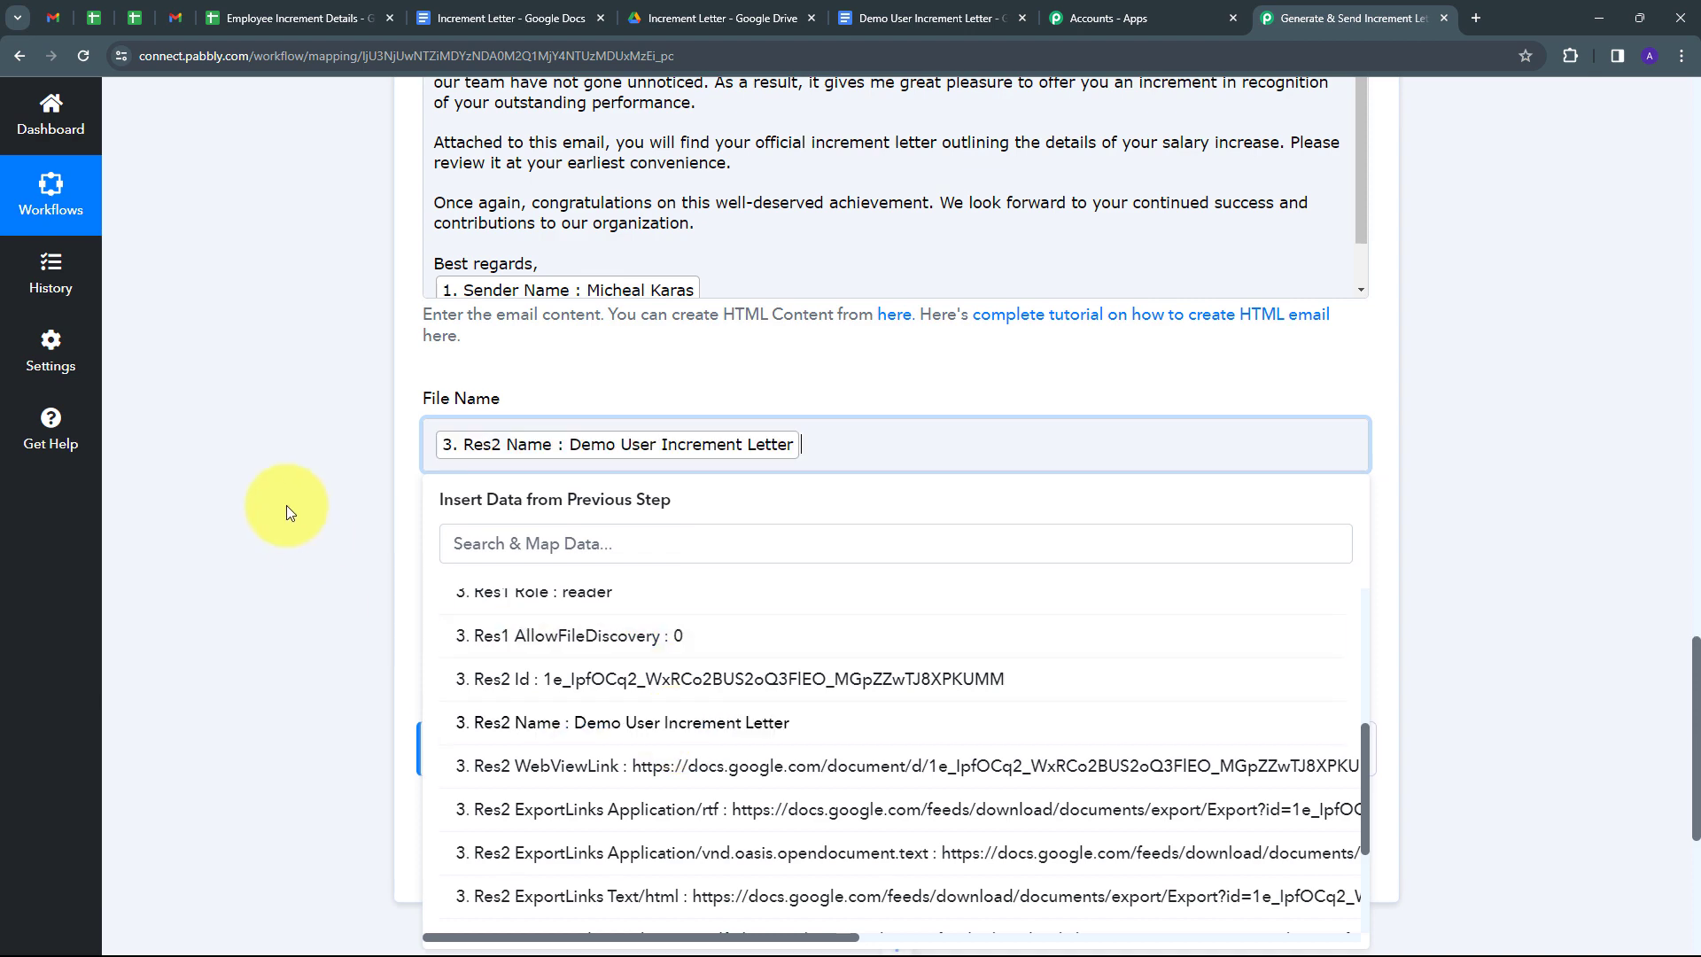
{"action": "left_click", "coordinate": [294, 509]}
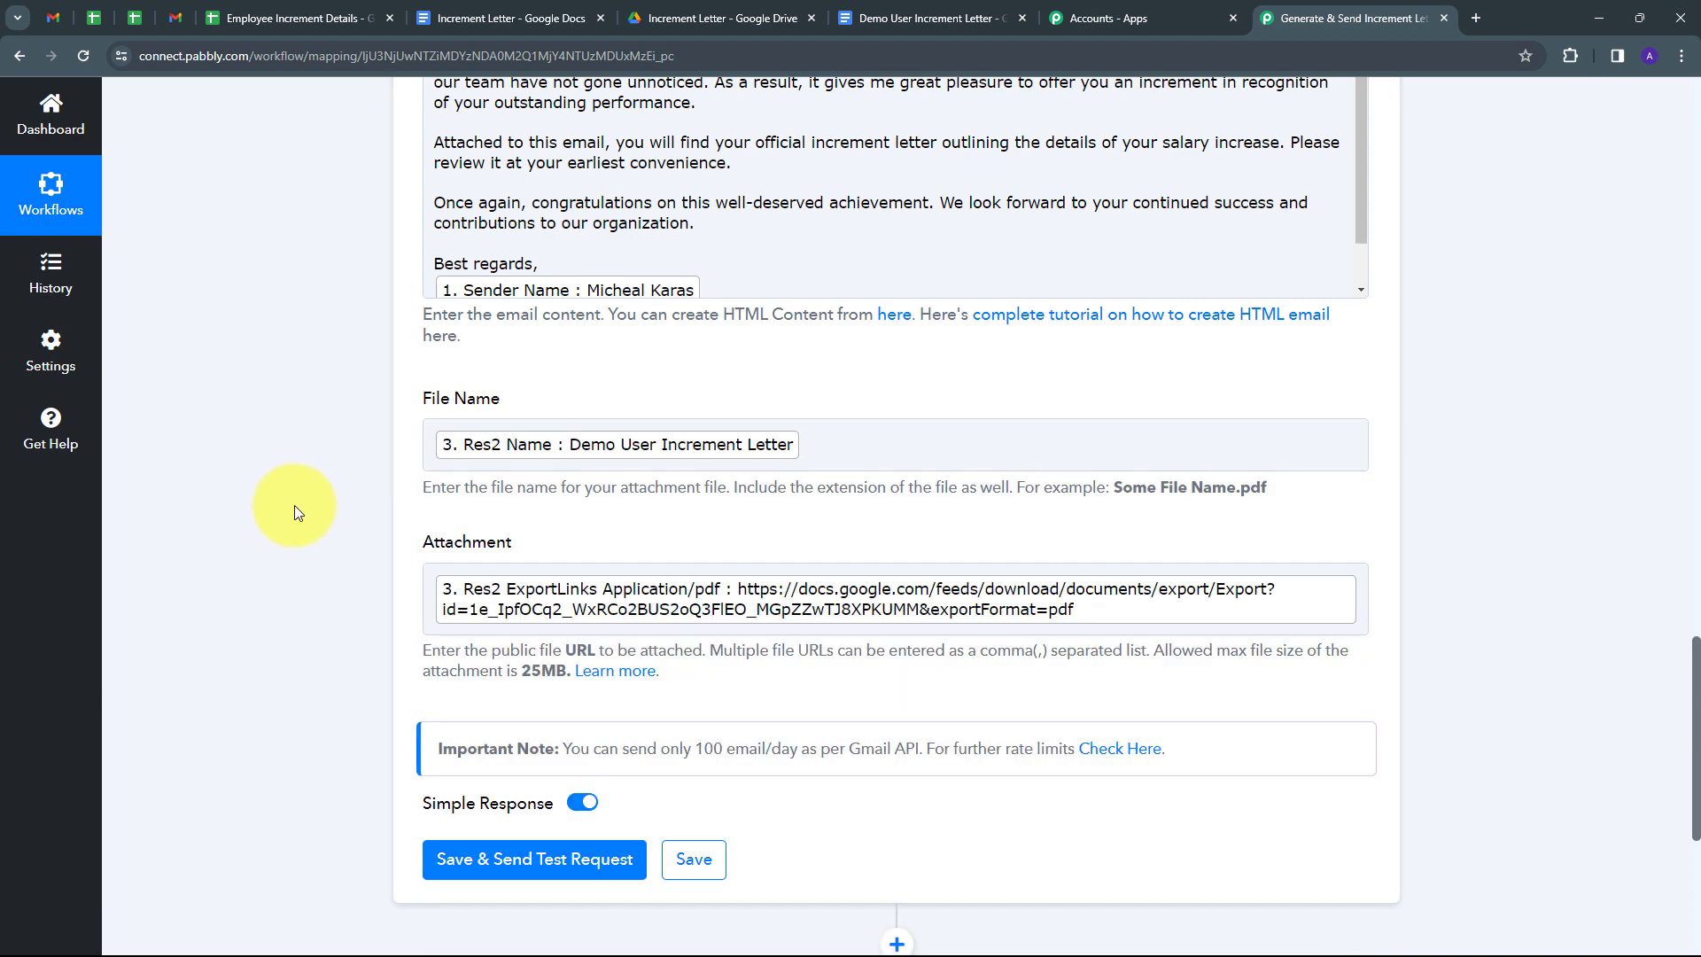
{"action": "scroll", "coordinate": [294, 505], "scroll_direction": "up", "scroll_amount": 6}
{"action": "scroll", "coordinate": [294, 505], "scroll_direction": "down", "scroll_amount": 7}
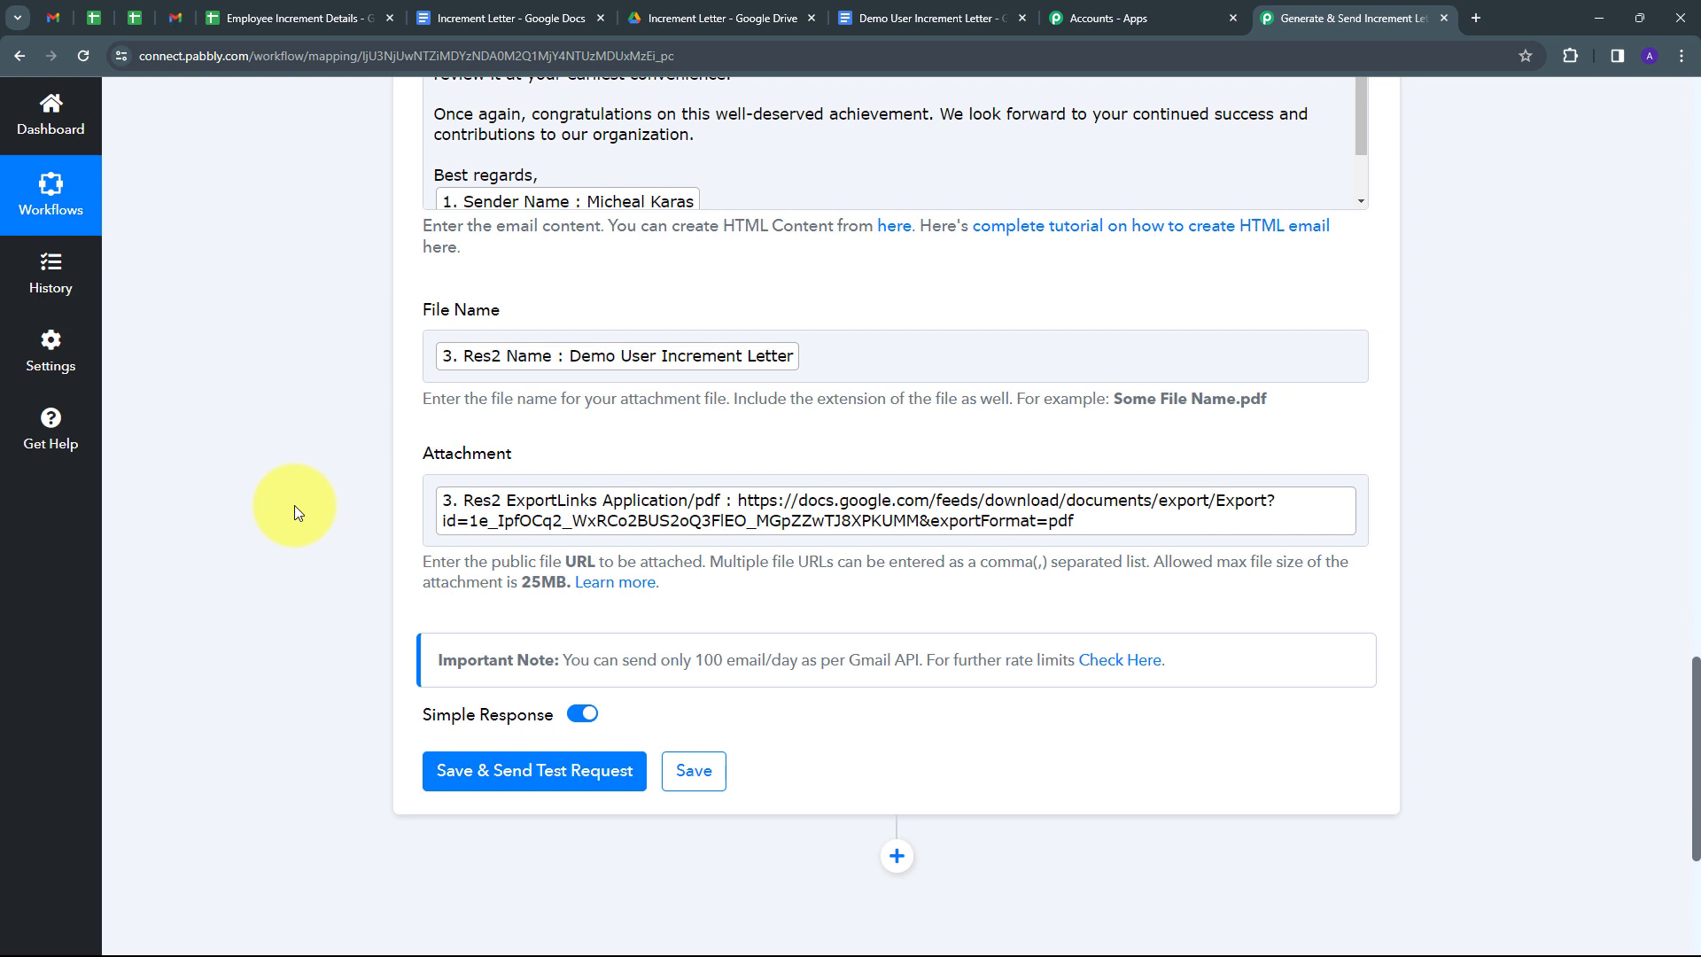
{"action": "scroll", "coordinate": [604, 459], "scroll_direction": "up", "scroll_amount": 6}
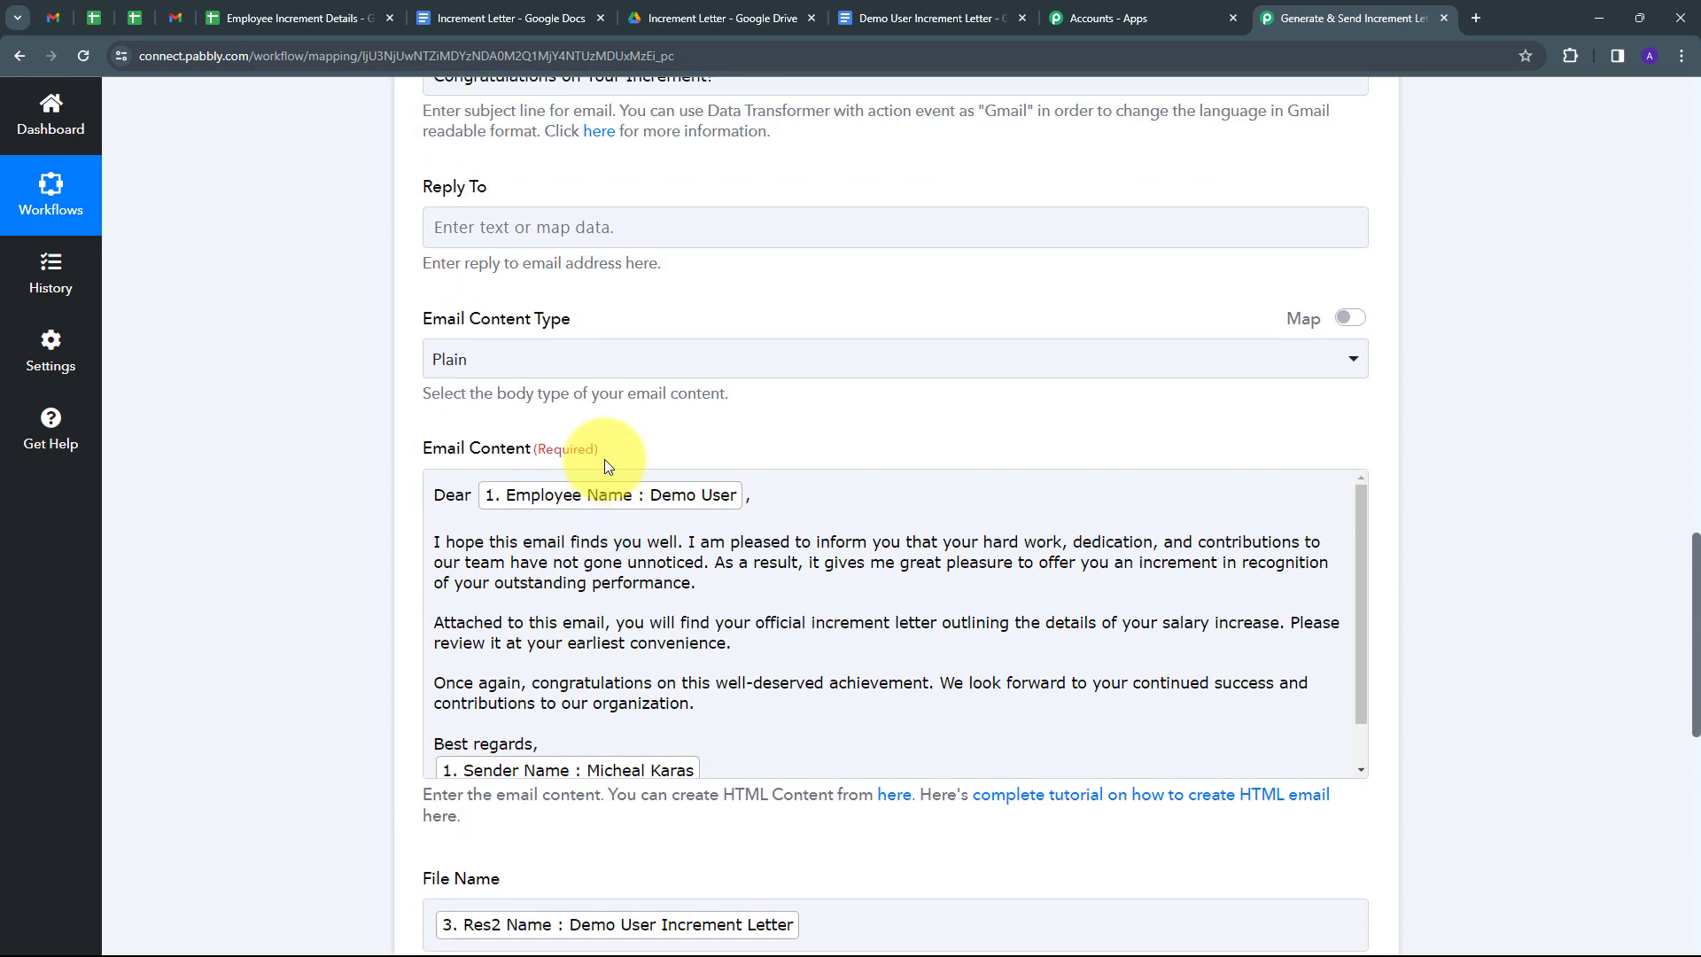
{"action": "scroll", "coordinate": [594, 408], "scroll_direction": "down", "scroll_amount": 9}
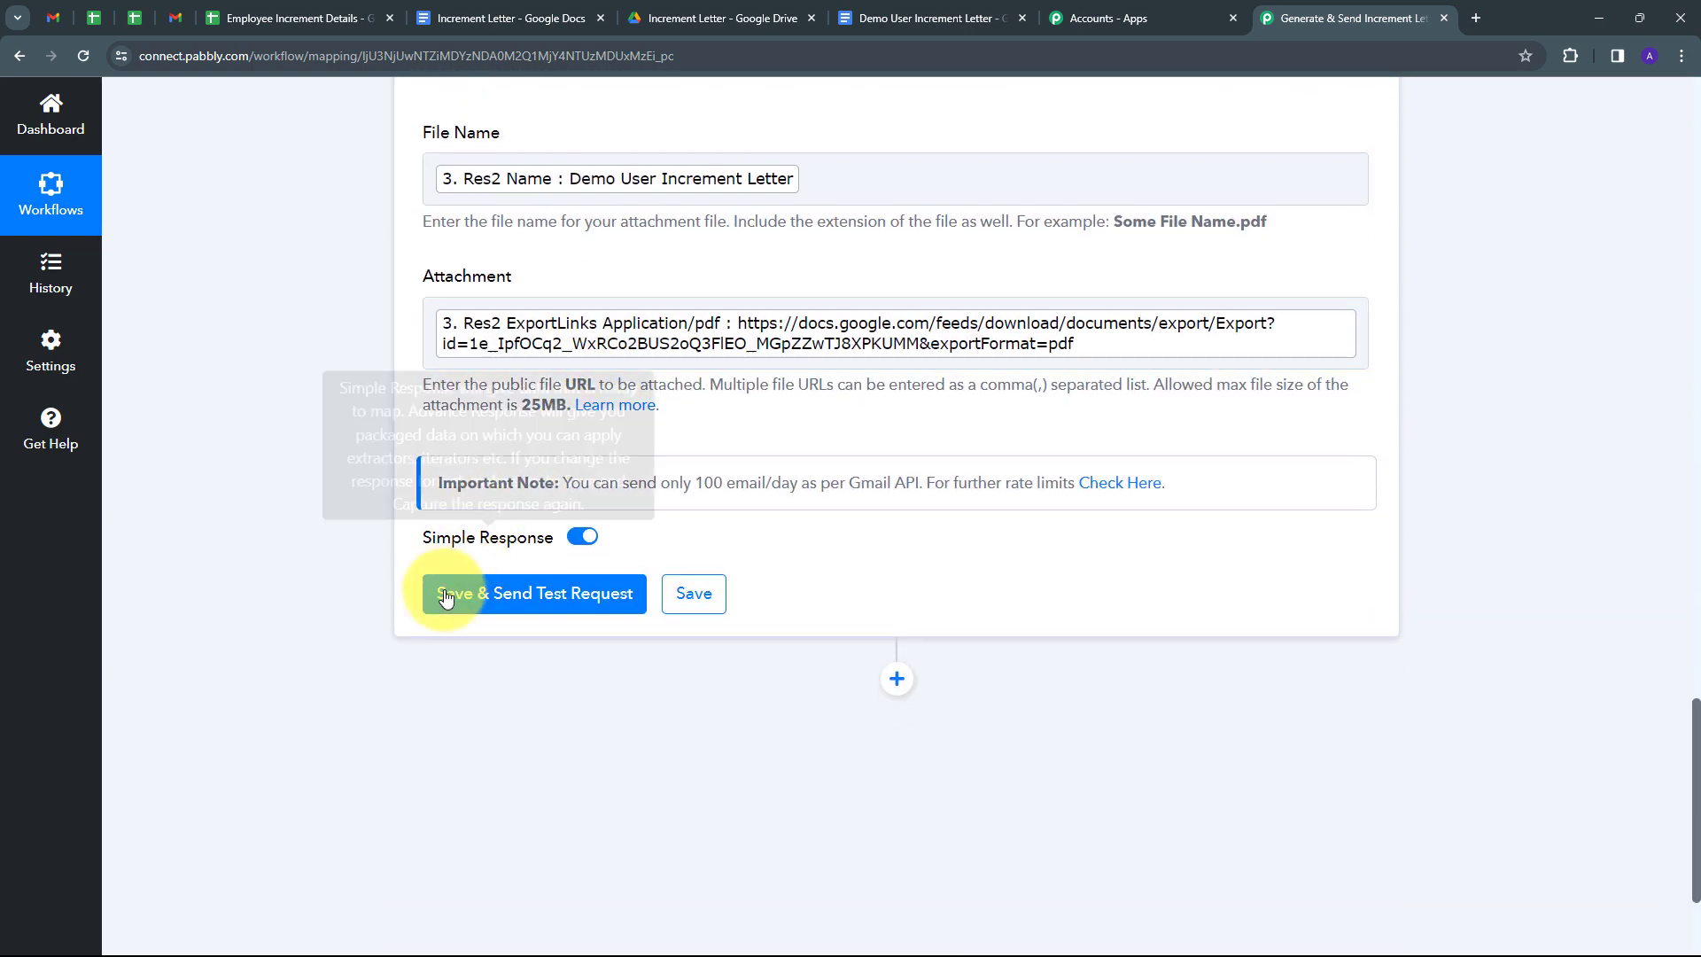
Save the Gmail step and send a test request, getting status 'sent' with 1497 remaining quota.
{"action": "left_click", "coordinate": [526, 602]}
{"action": "scroll", "coordinate": [1364, 531], "scroll_direction": "down", "scroll_amount": 2}
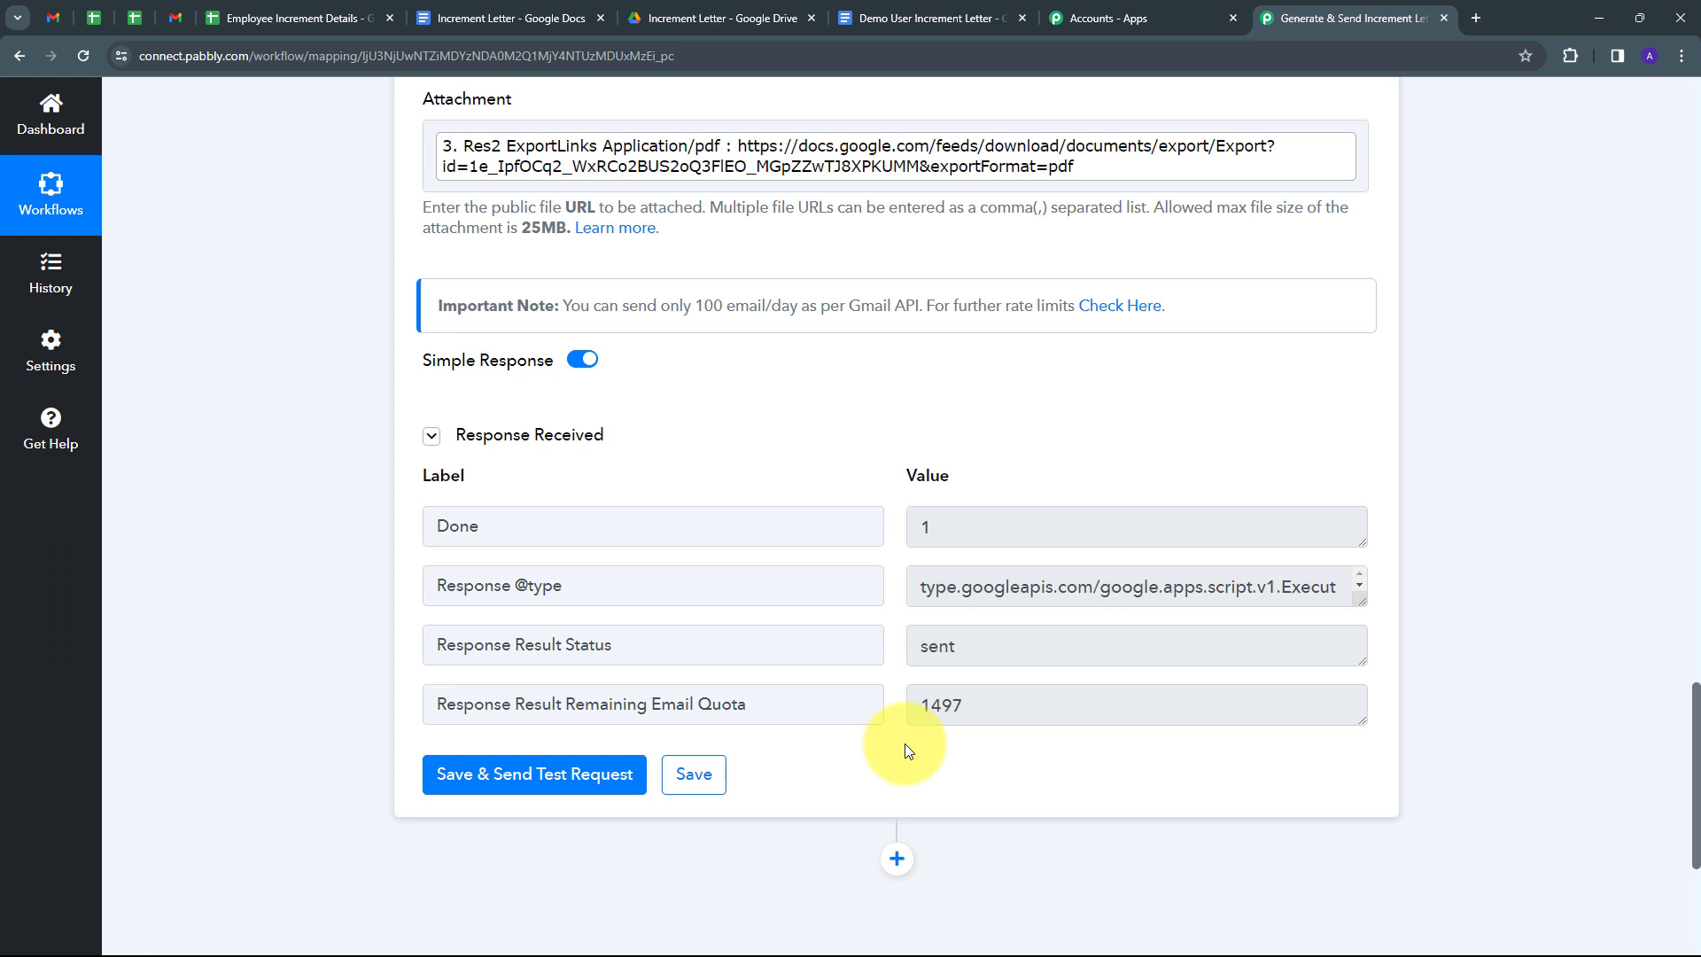
Open the sent 'Congratulations on Your Increment!' email in Gmail and check its subject and greeting.
{"action": "left_click", "coordinate": [175, 18]}
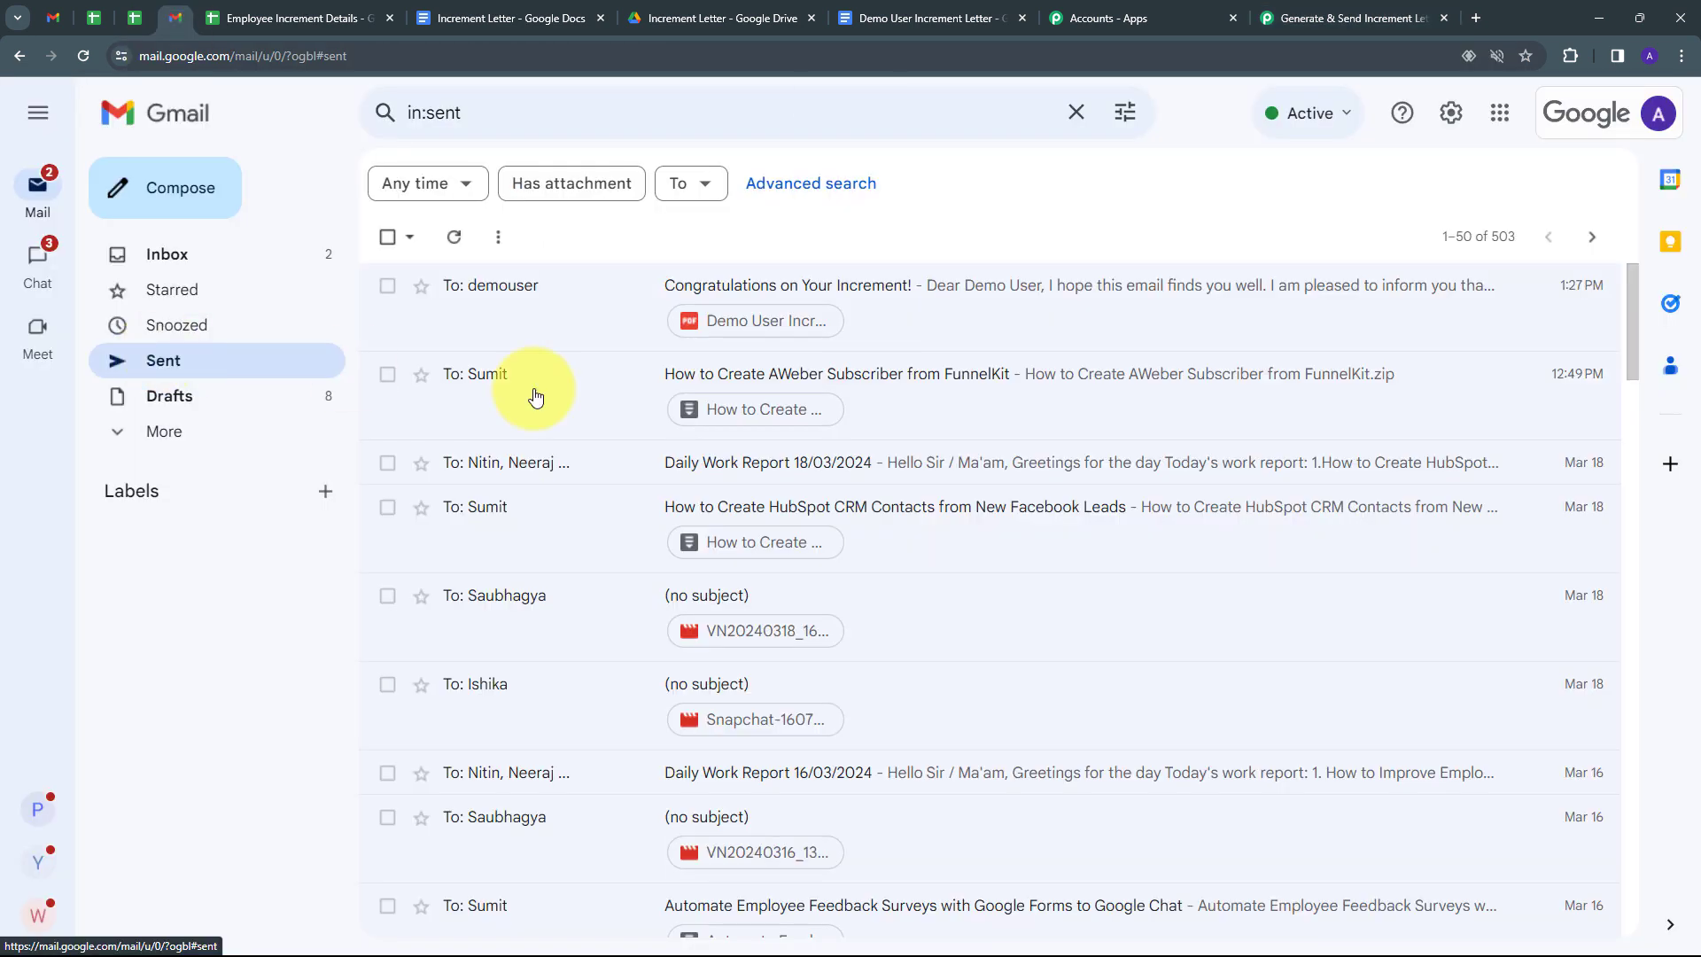
{"action": "mouse_move", "coordinate": [530, 301]}
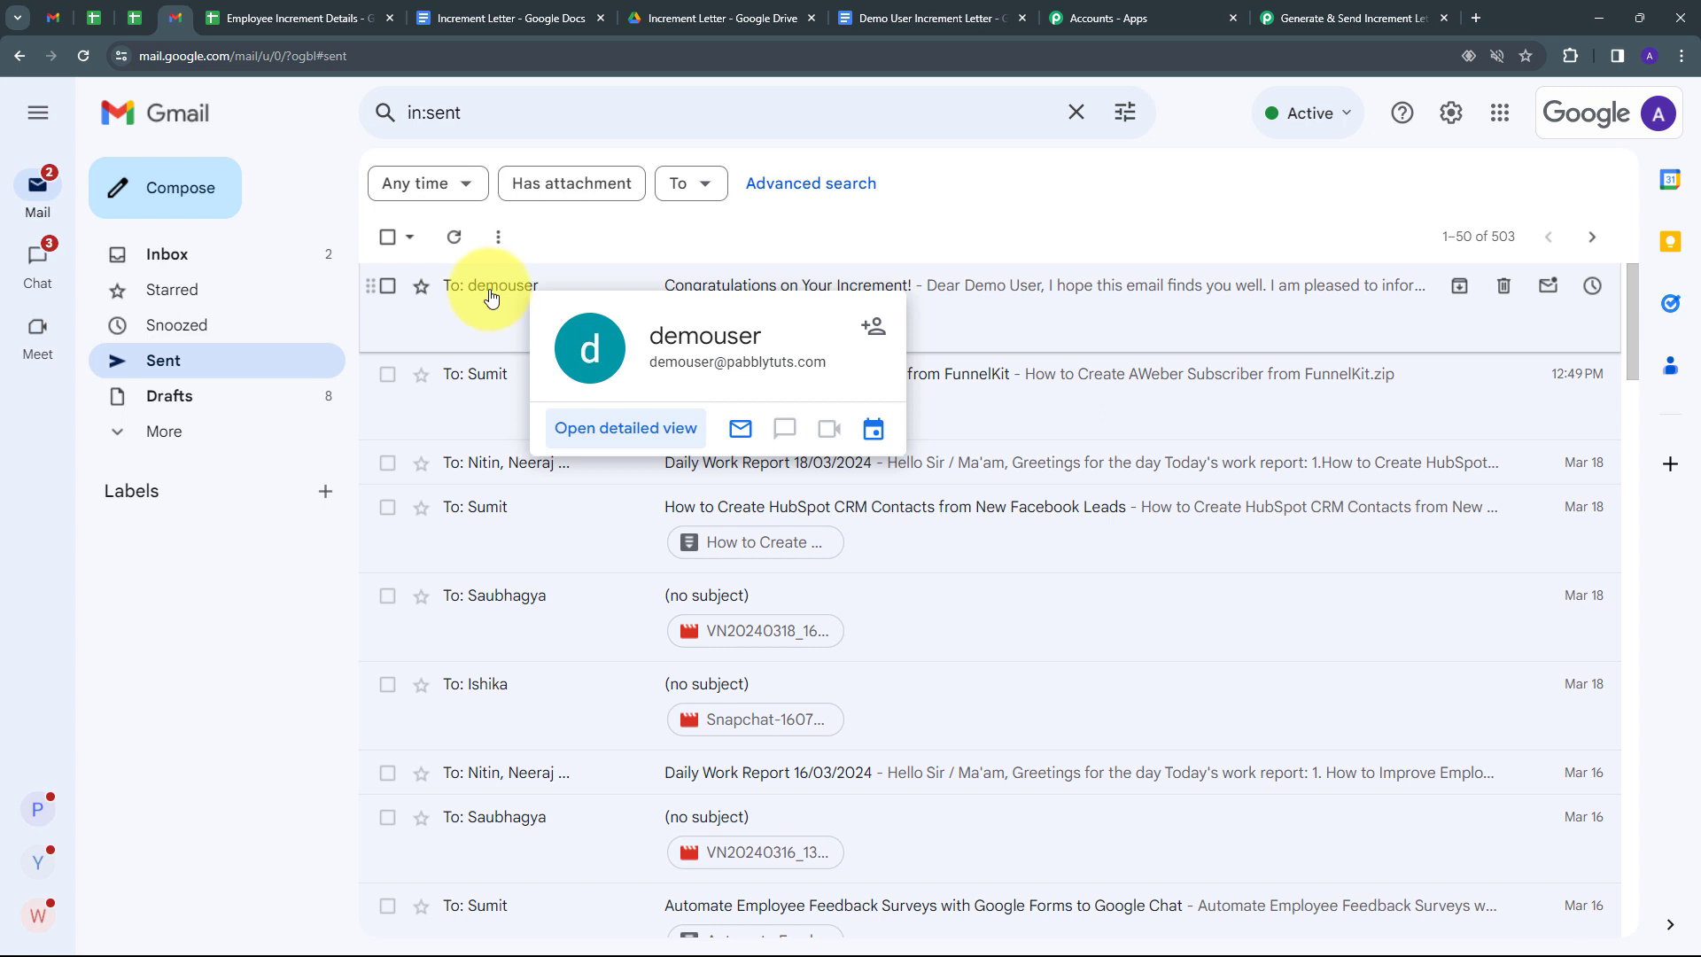
{"action": "left_click", "coordinate": [487, 292]}
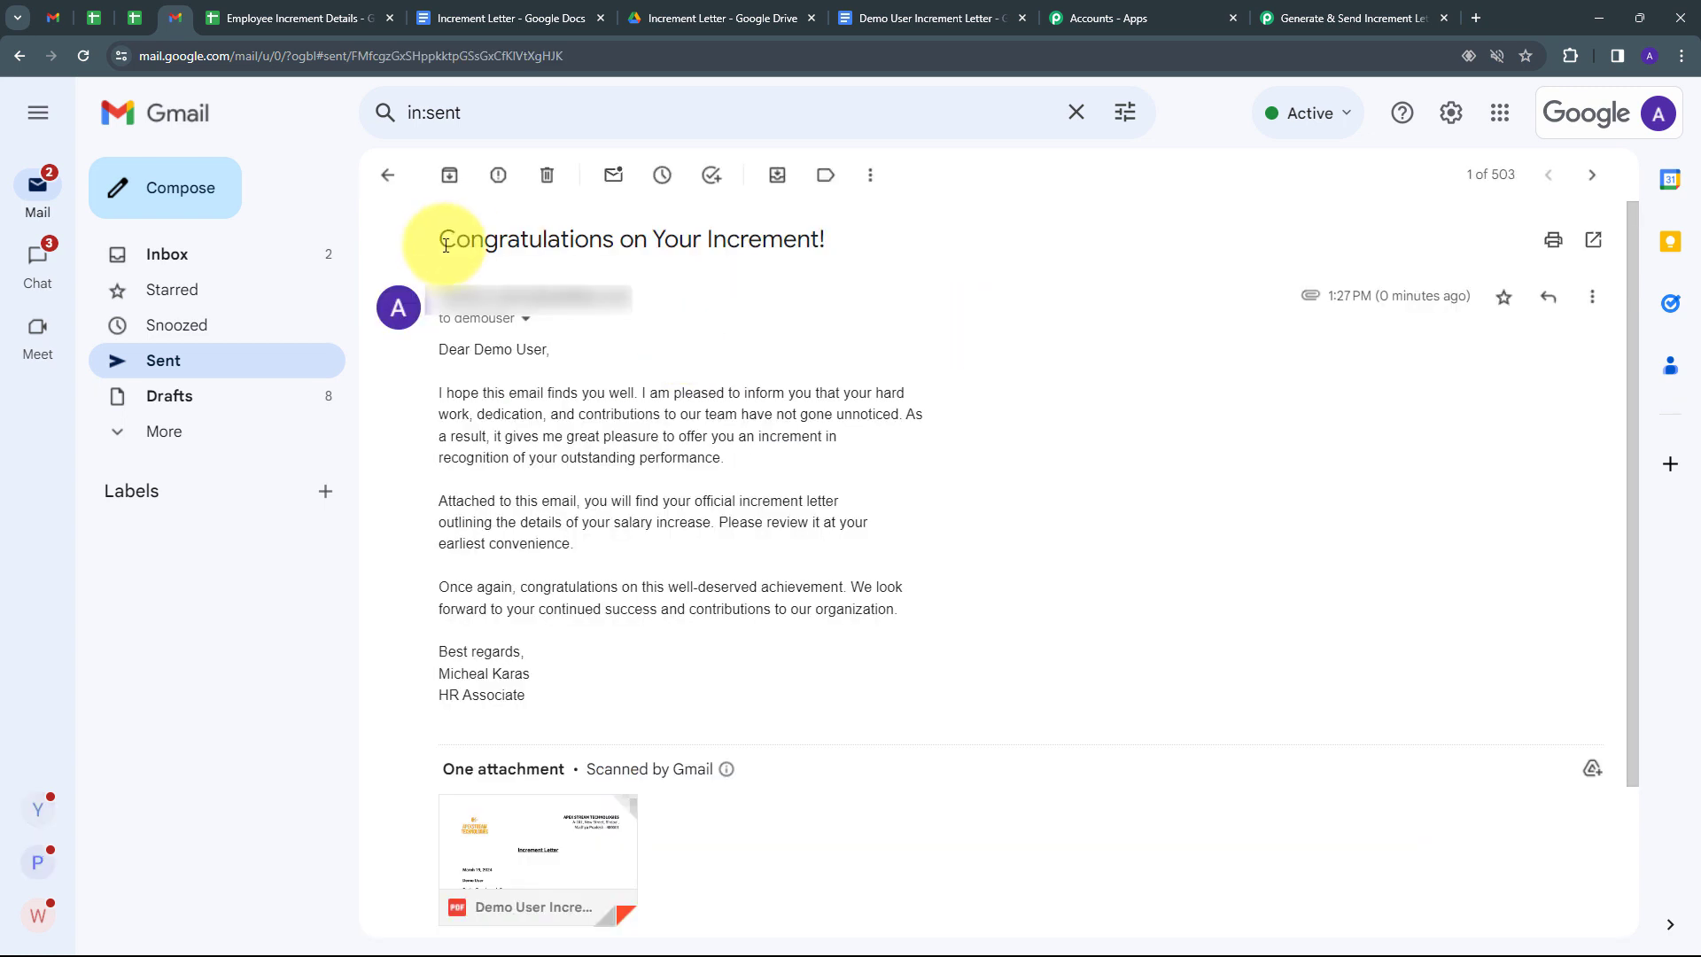
{"action": "left_click_drag", "start_coordinate": [440, 238], "coordinate": [858, 256]}
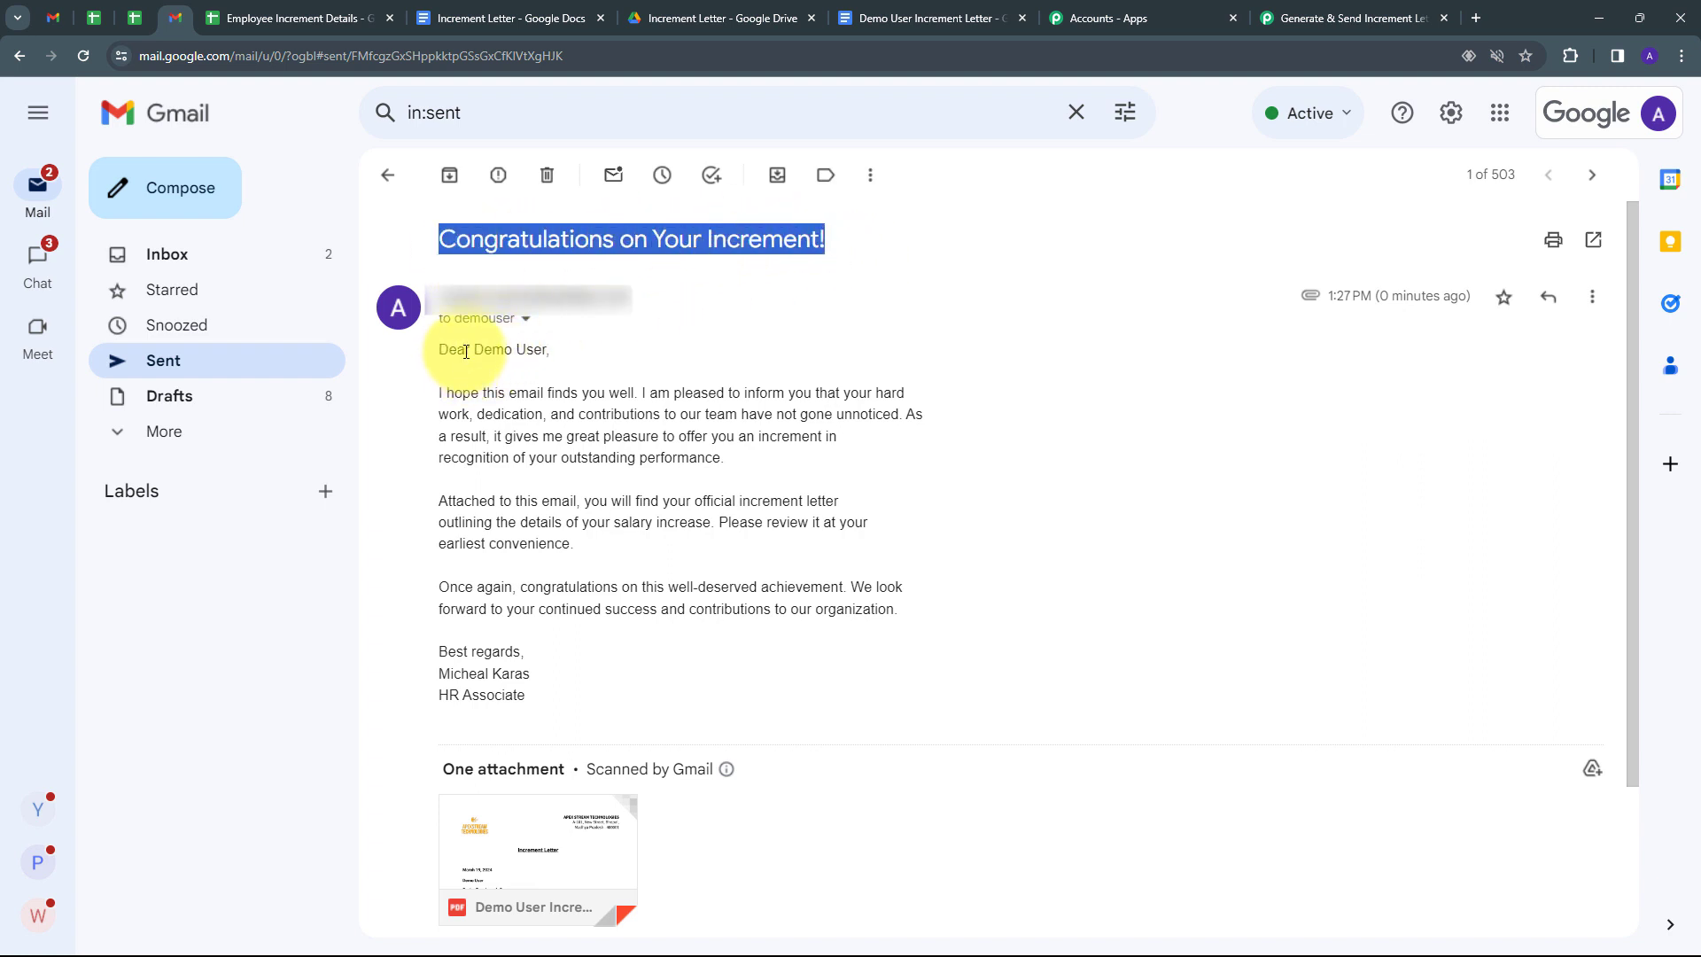
{"action": "left_click_drag", "start_coordinate": [475, 350], "coordinate": [525, 332]}
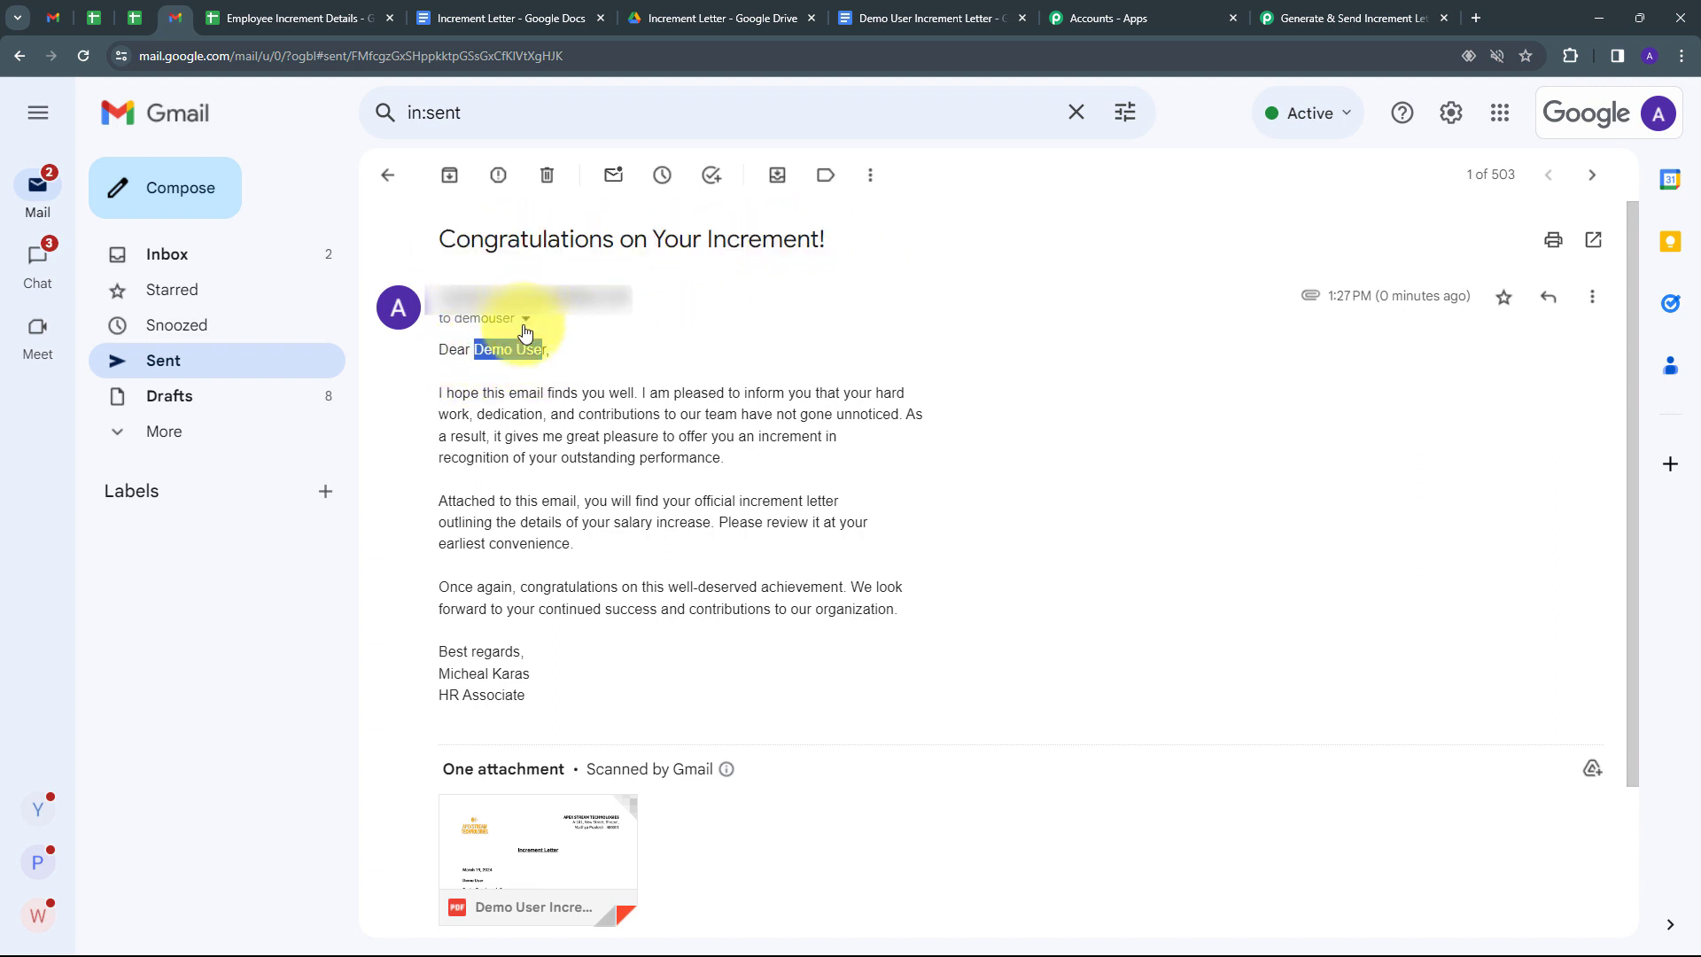
Check the message's recipient details and the attached 150 KB increment letter PDF.
{"action": "left_click", "coordinate": [524, 330]}
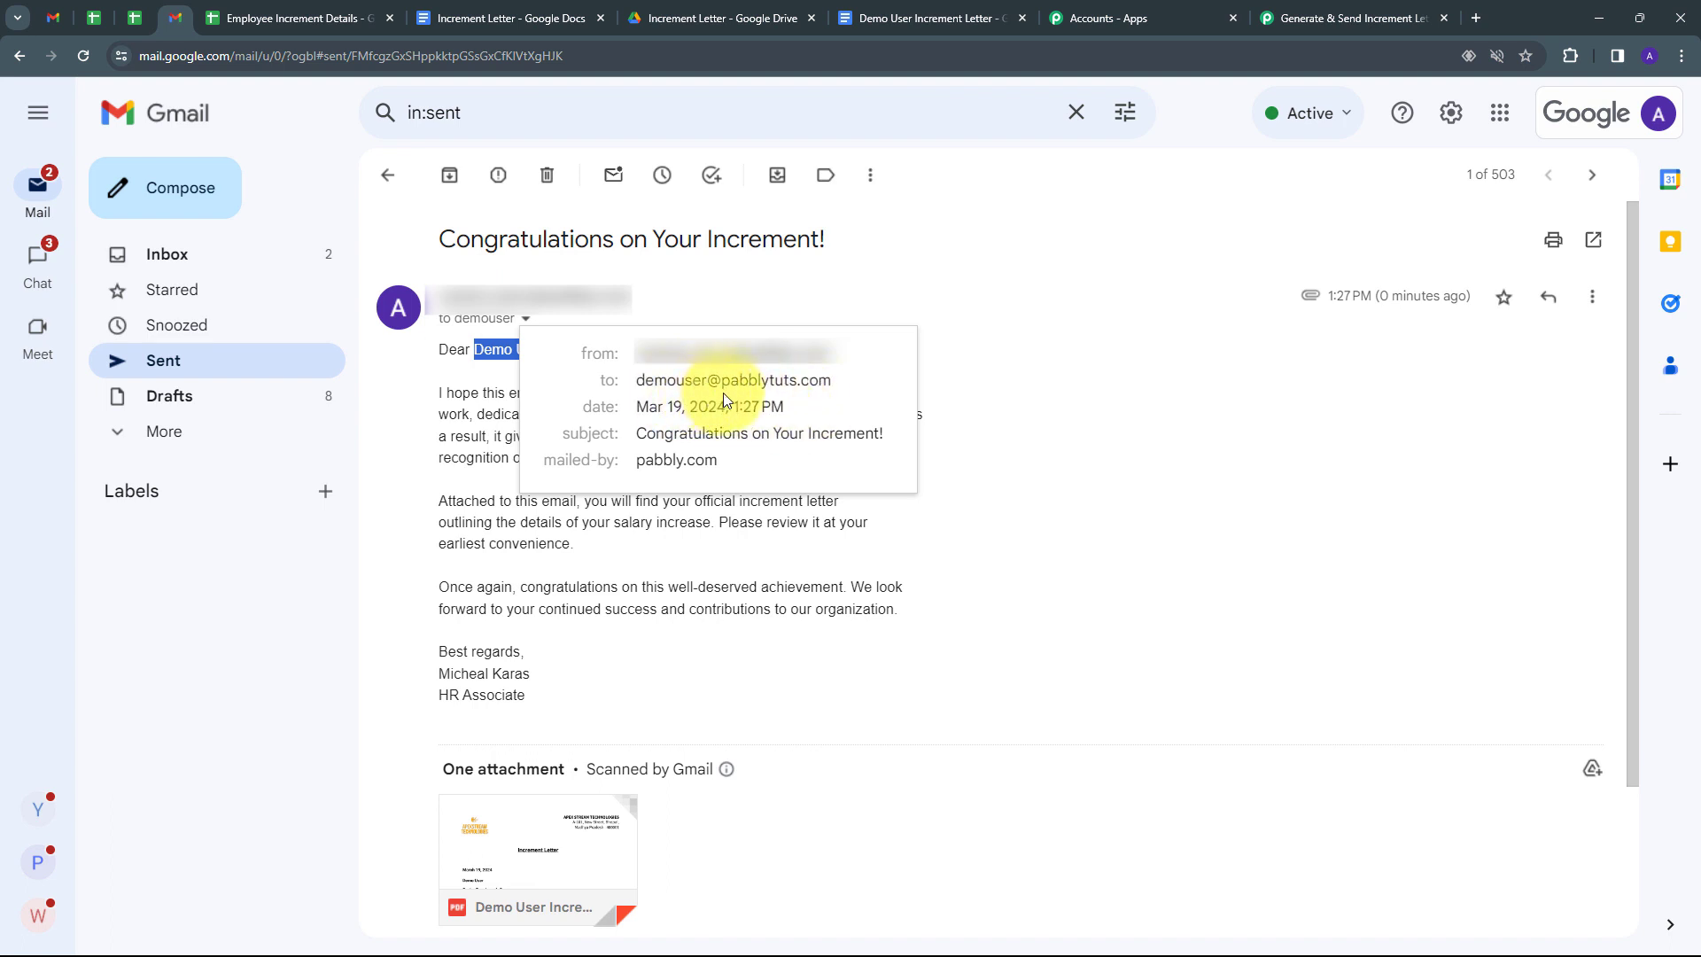
{"action": "left_click", "coordinate": [744, 471]}
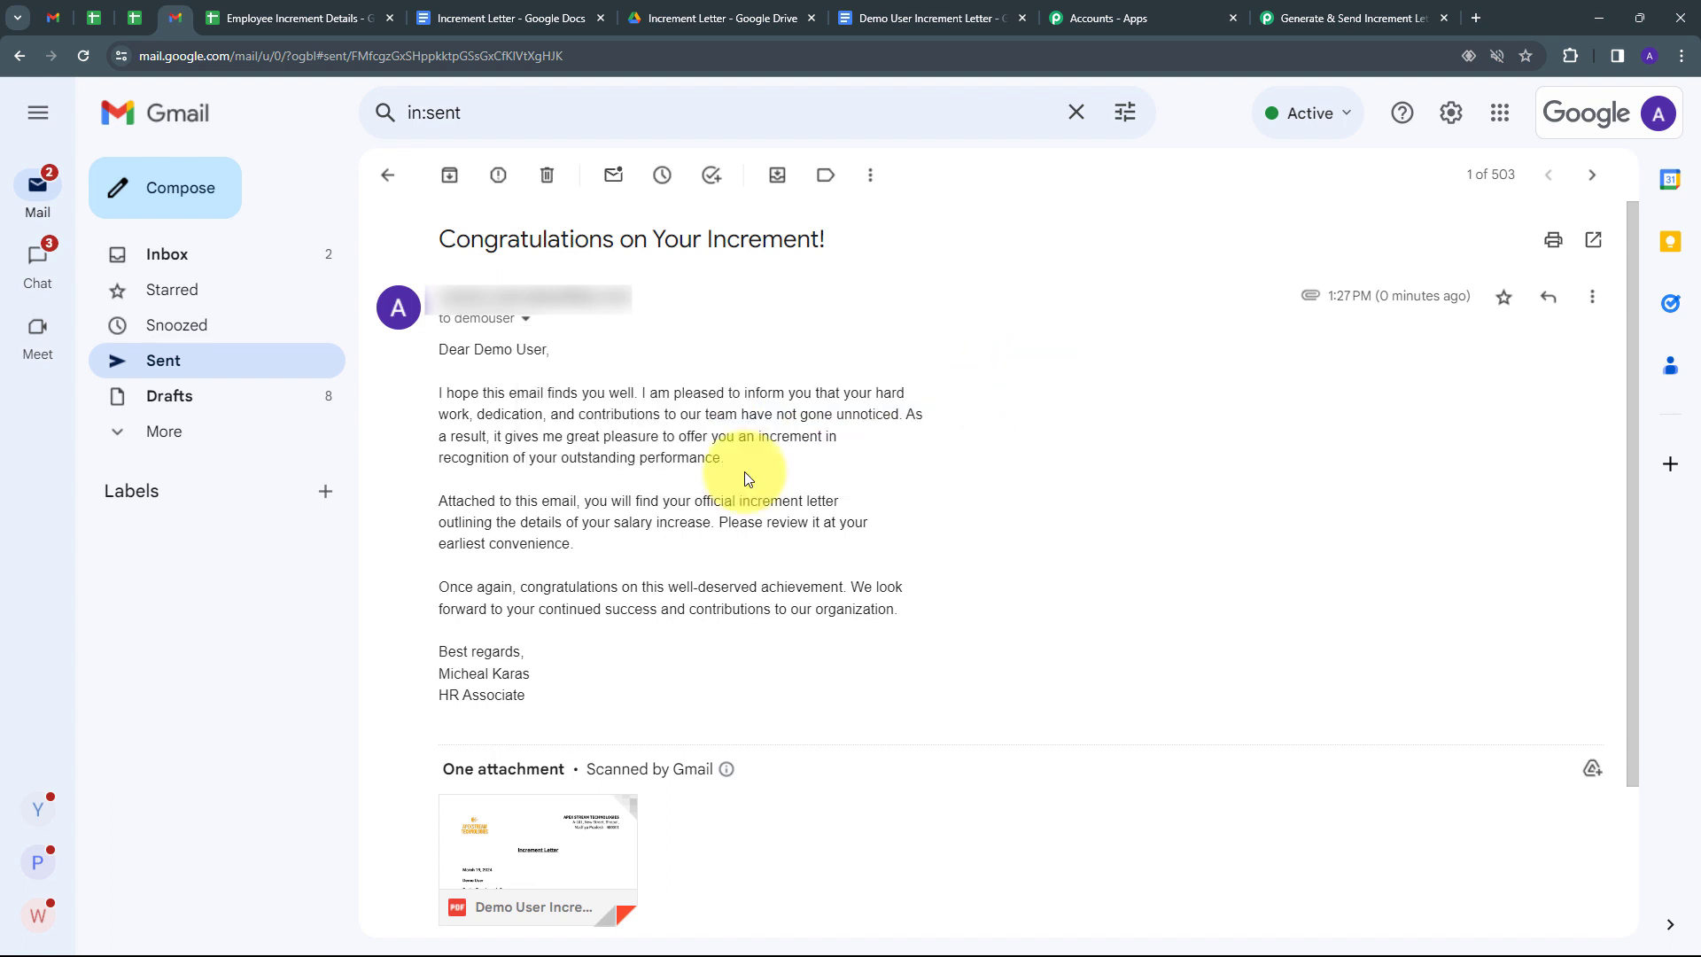
{"action": "scroll", "coordinate": [744, 471], "scroll_direction": "down", "scroll_amount": 1}
{"action": "left_click_drag", "start_coordinate": [438, 586], "coordinate": [477, 620]}
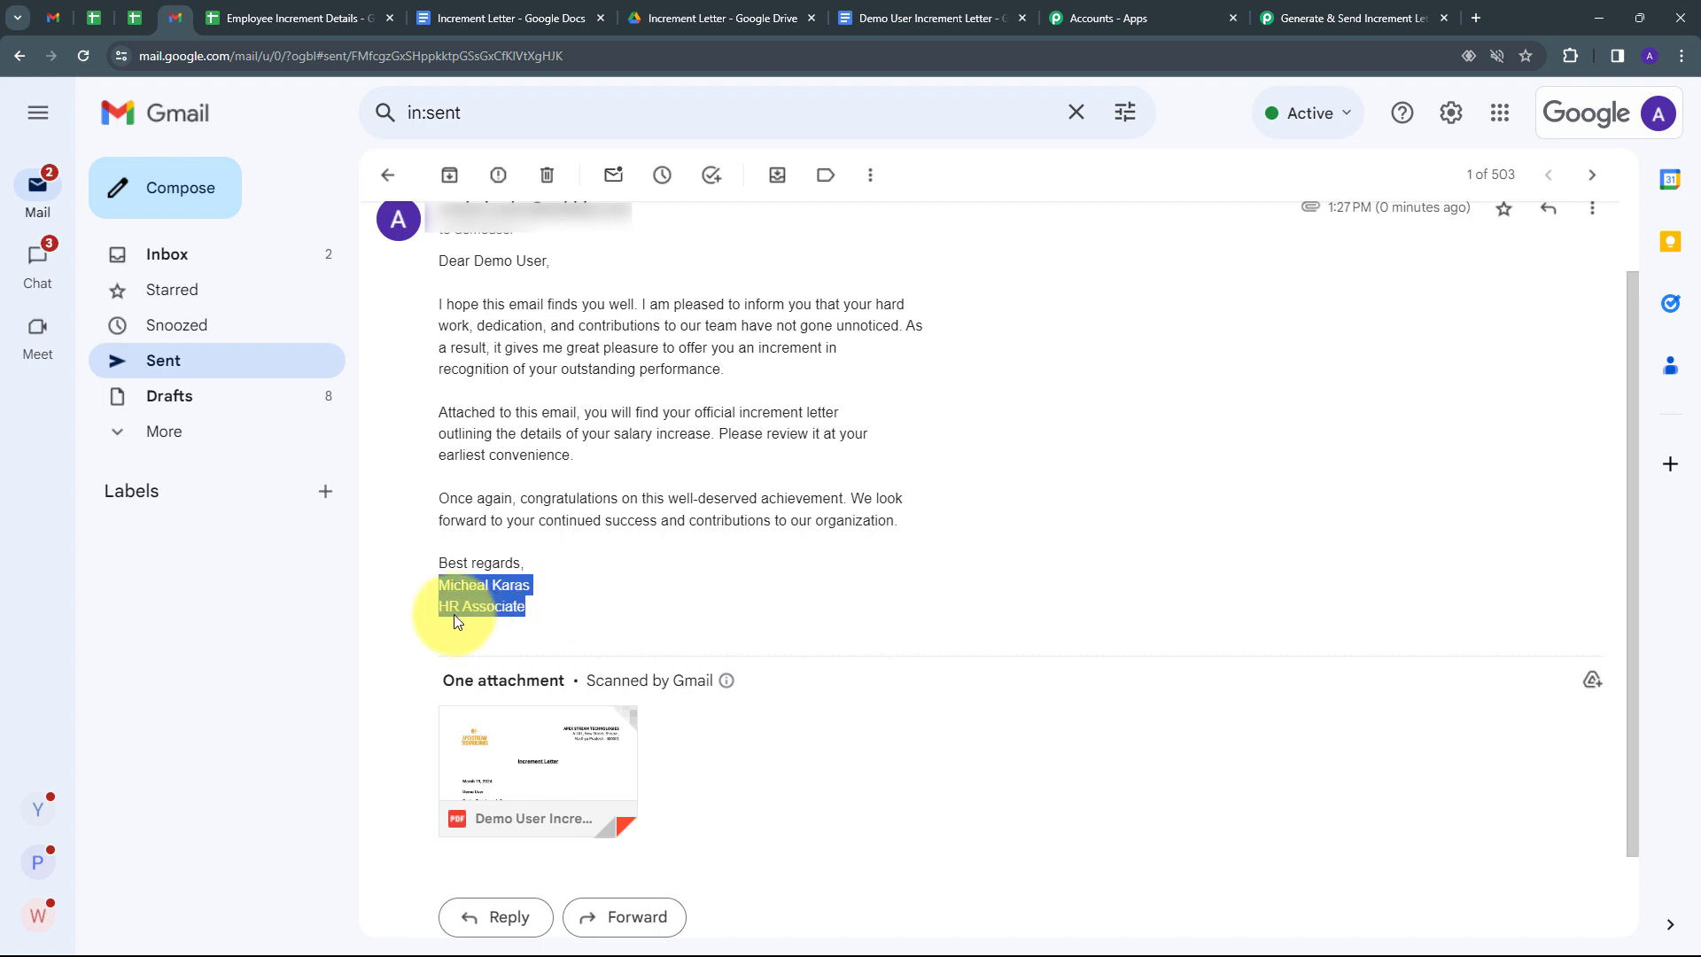
{"action": "scroll", "coordinate": [620, 647], "scroll_direction": "down", "scroll_amount": 1}
{"action": "mouse_move", "coordinate": [550, 683]}
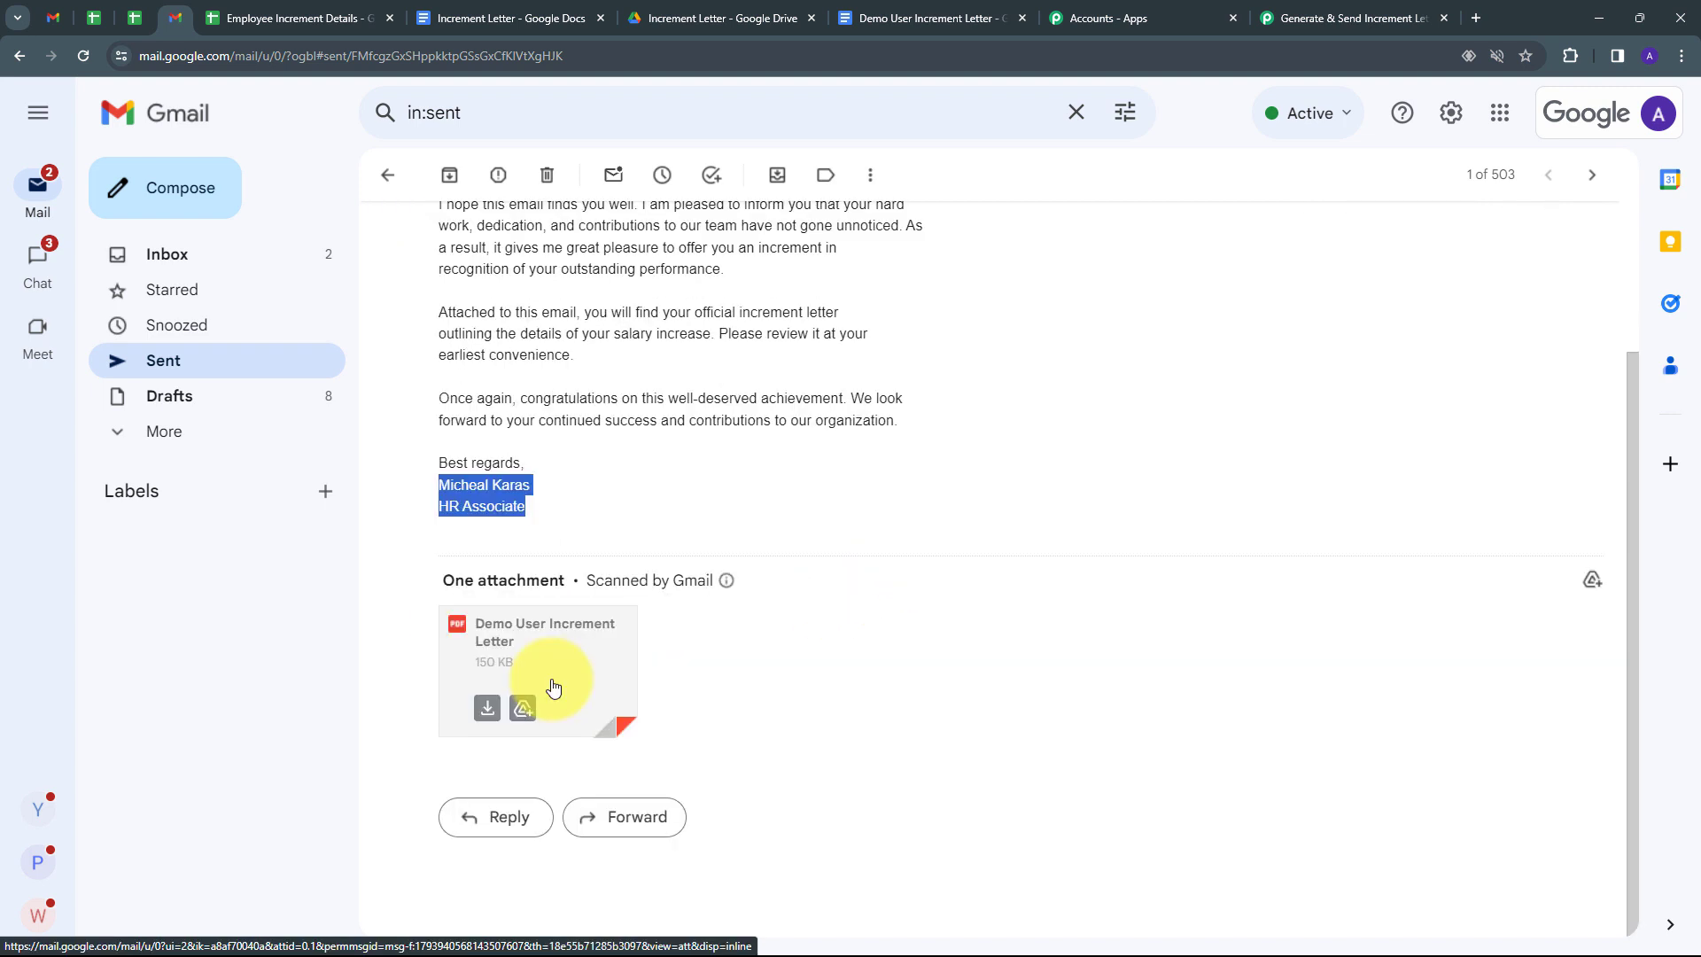
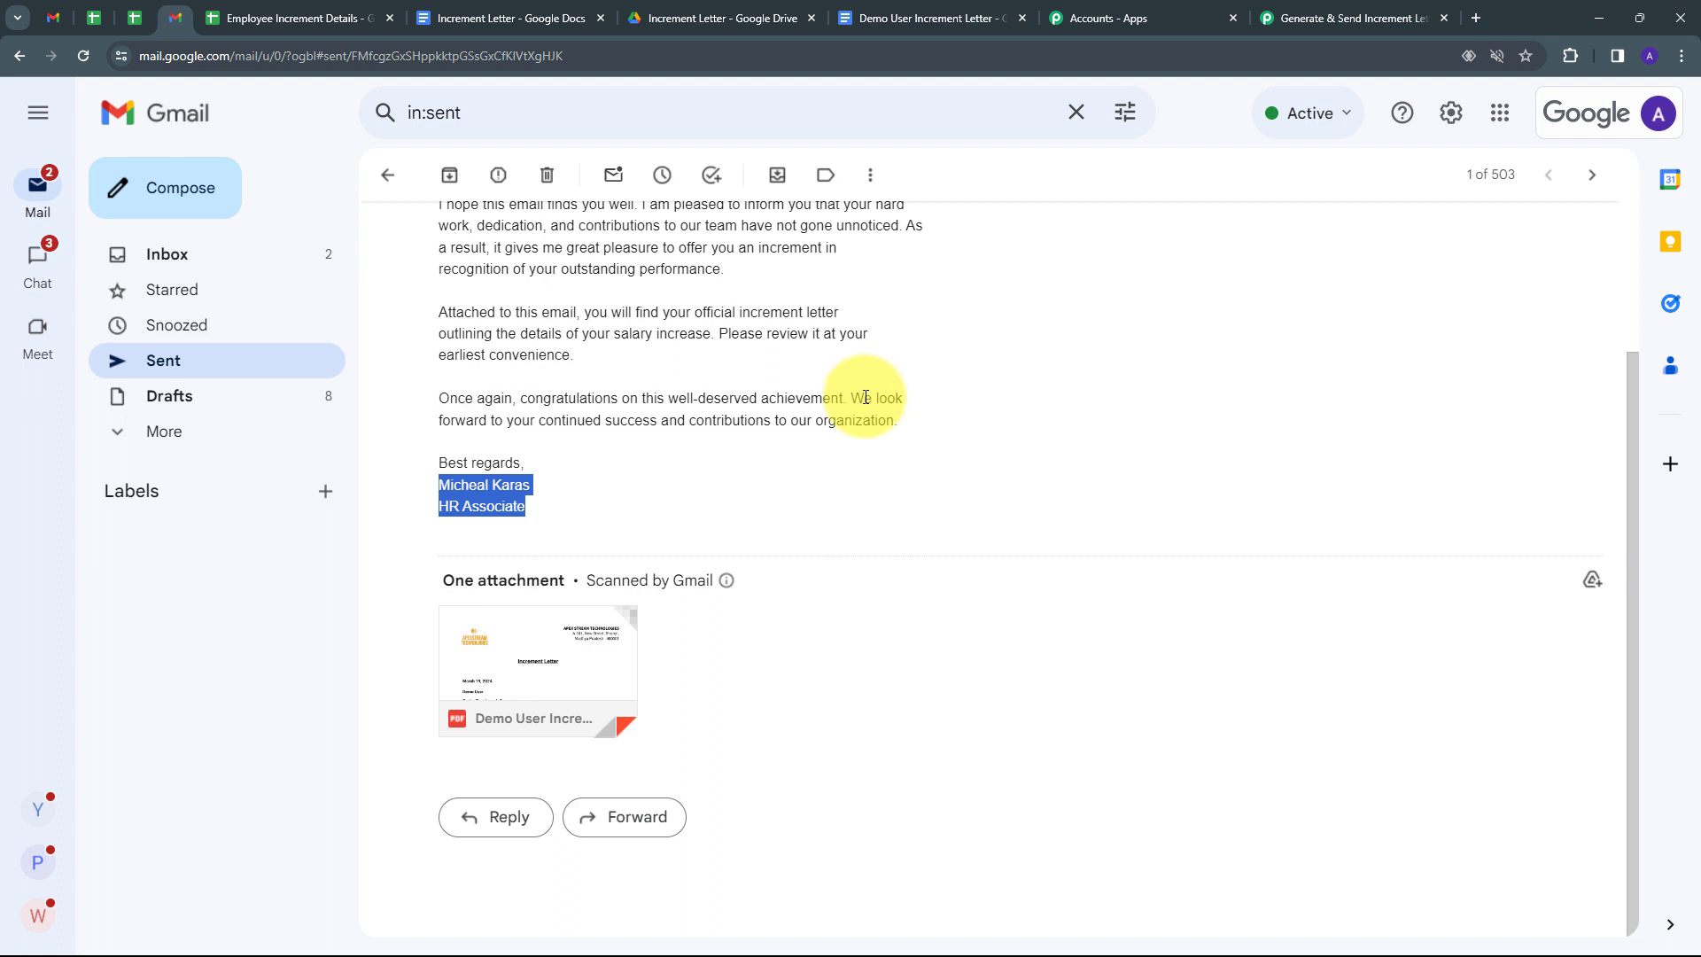
Switch from Gmail to the Employee Increment Details spreadsheet tab.
{"action": "left_click", "coordinate": [301, 18]}
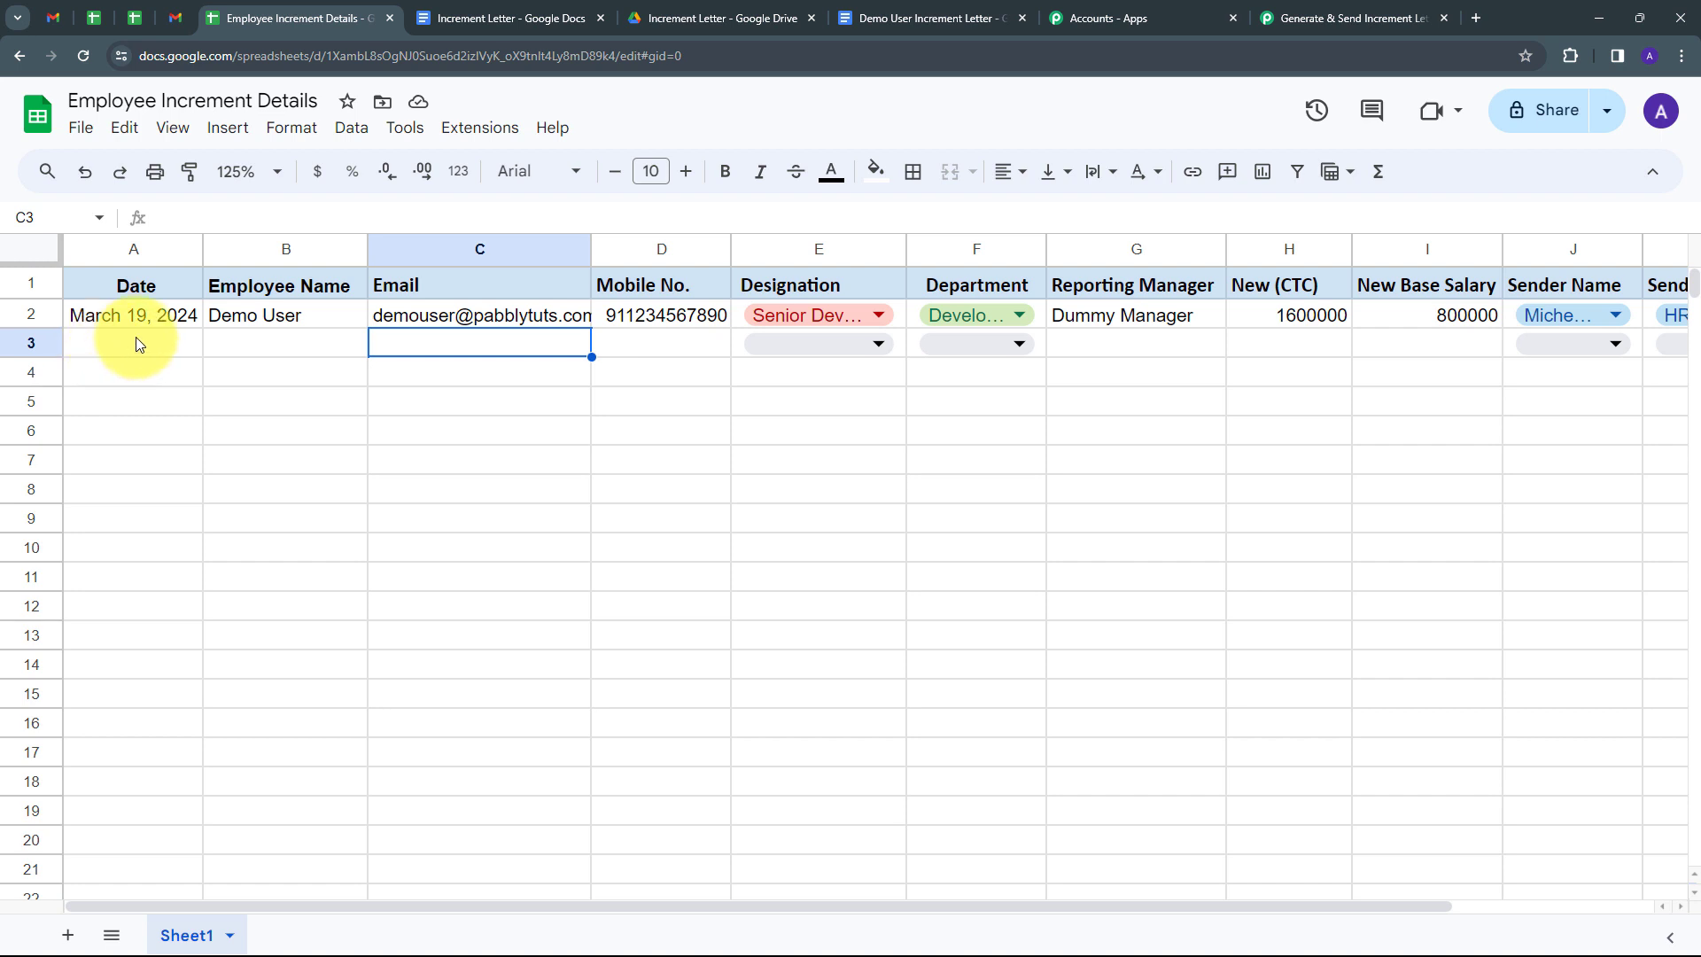
Copy the TODAY date from A2 down into A3.
{"action": "left_click", "coordinate": [133, 340]}
{"action": "left_click", "coordinate": [197, 316]}
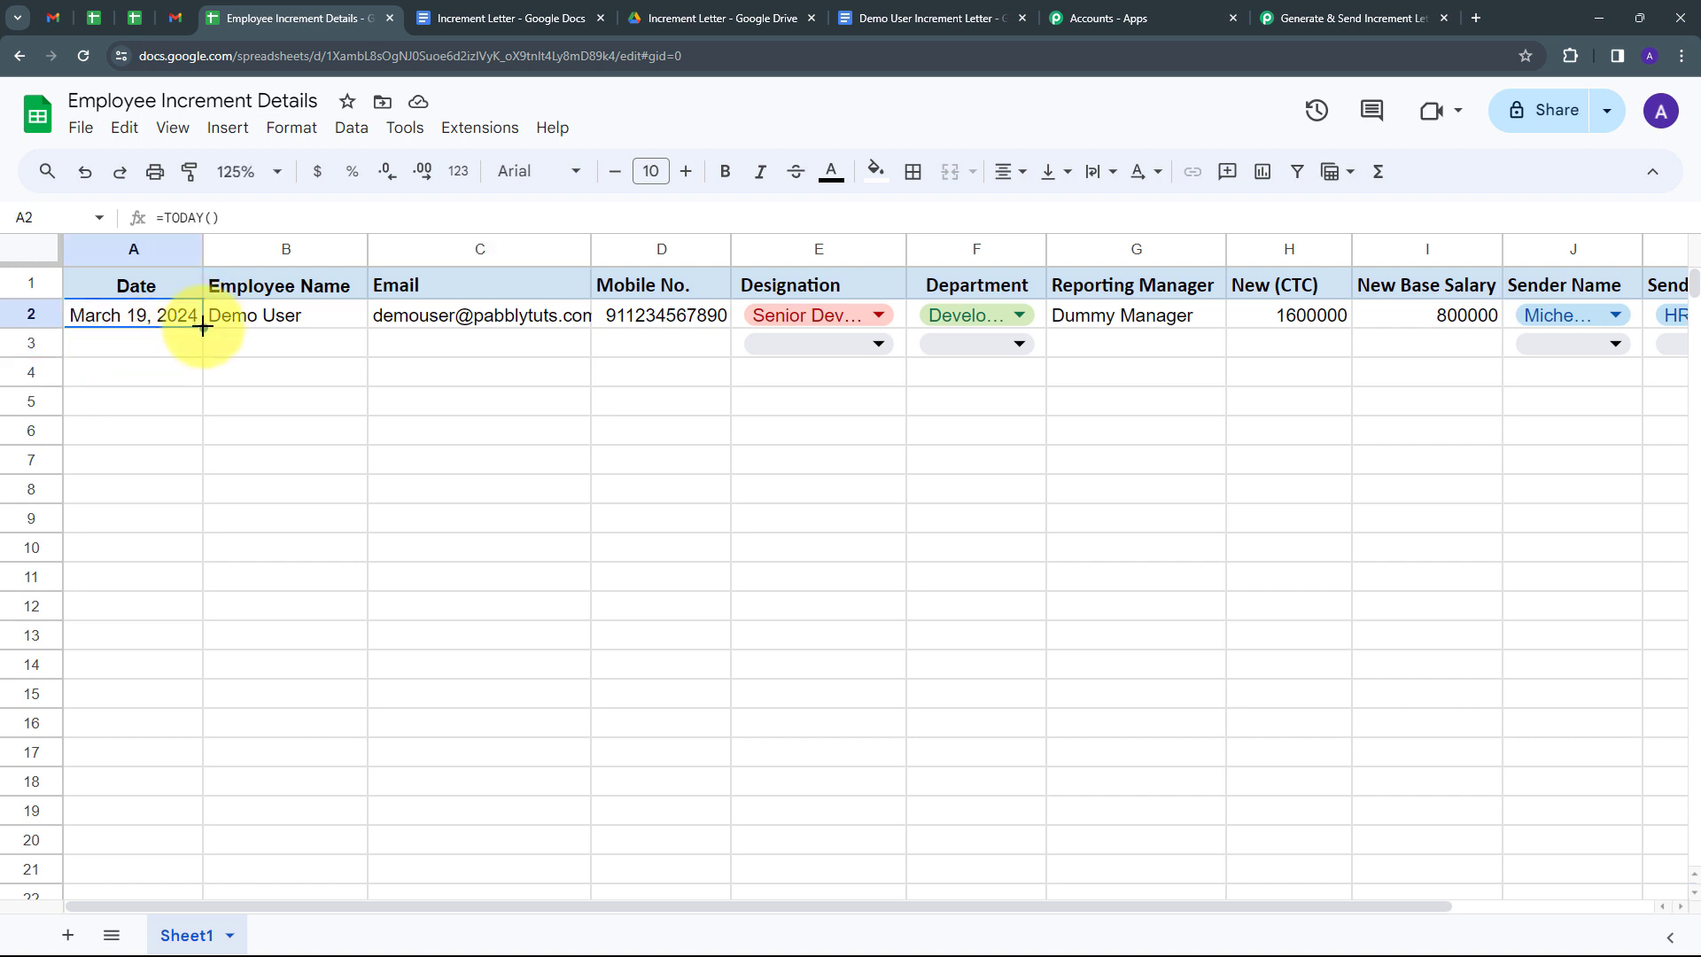
{"action": "left_click_drag", "start_coordinate": [205, 321], "coordinate": [201, 349]}
Enter 'Test User' as the name in B3, plus the test email and mobile number.
{"action": "left_click", "coordinate": [285, 345]}
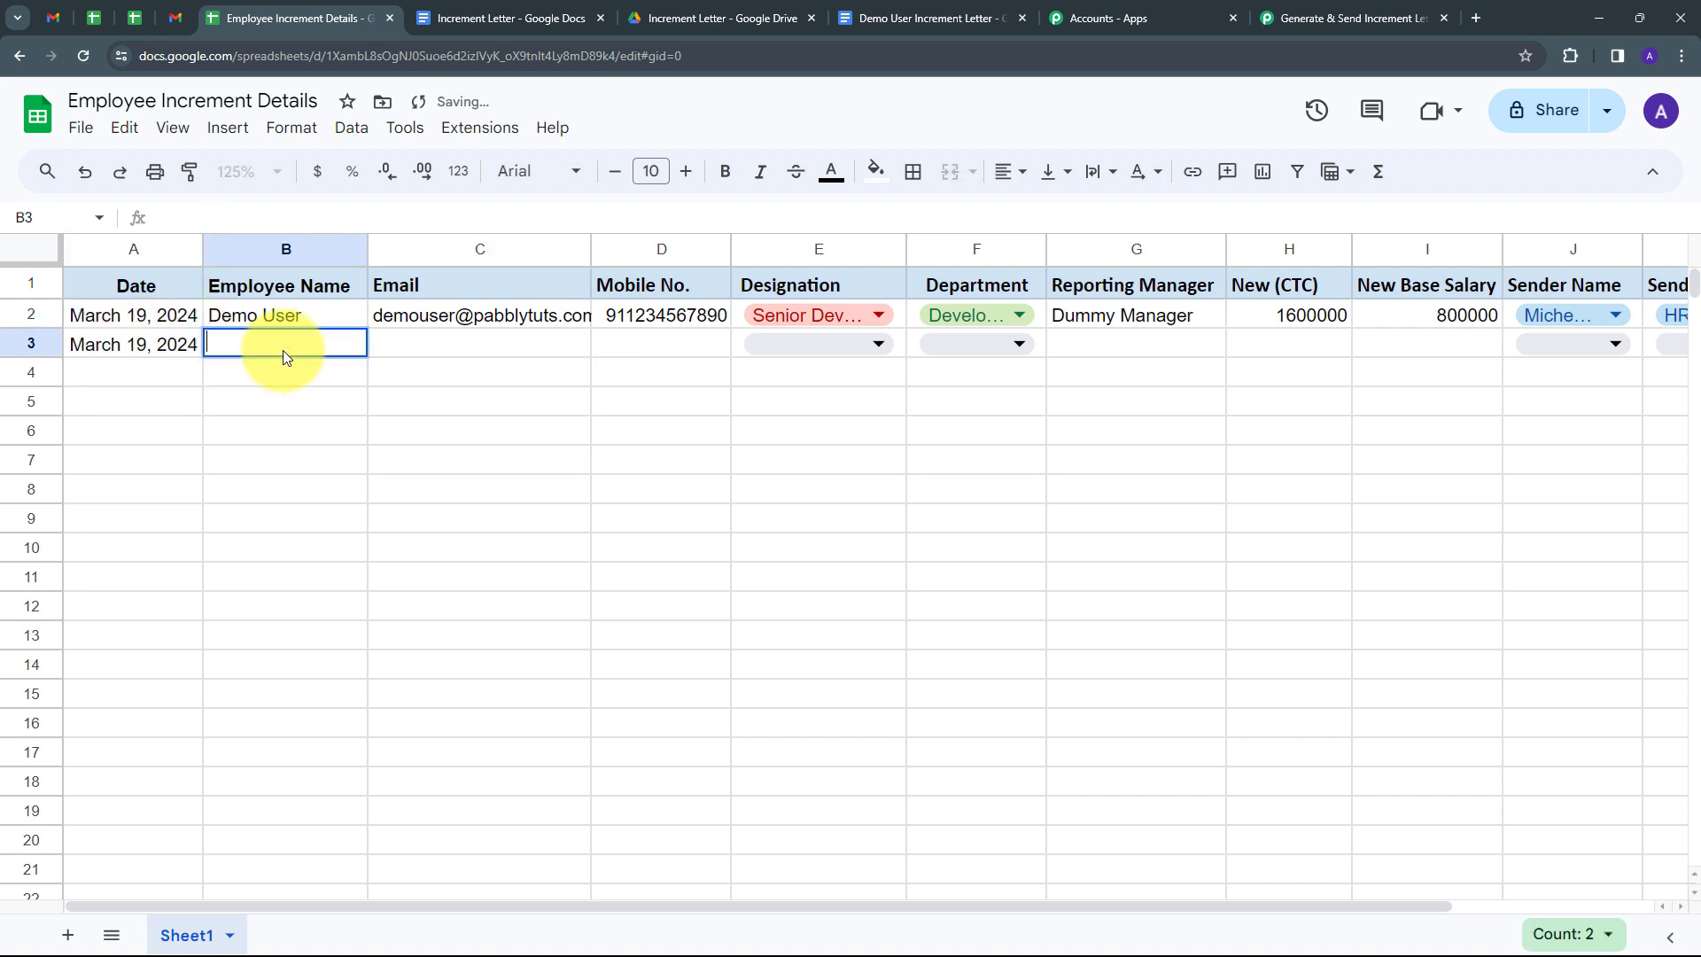
{"action": "type", "text": "Test User"}
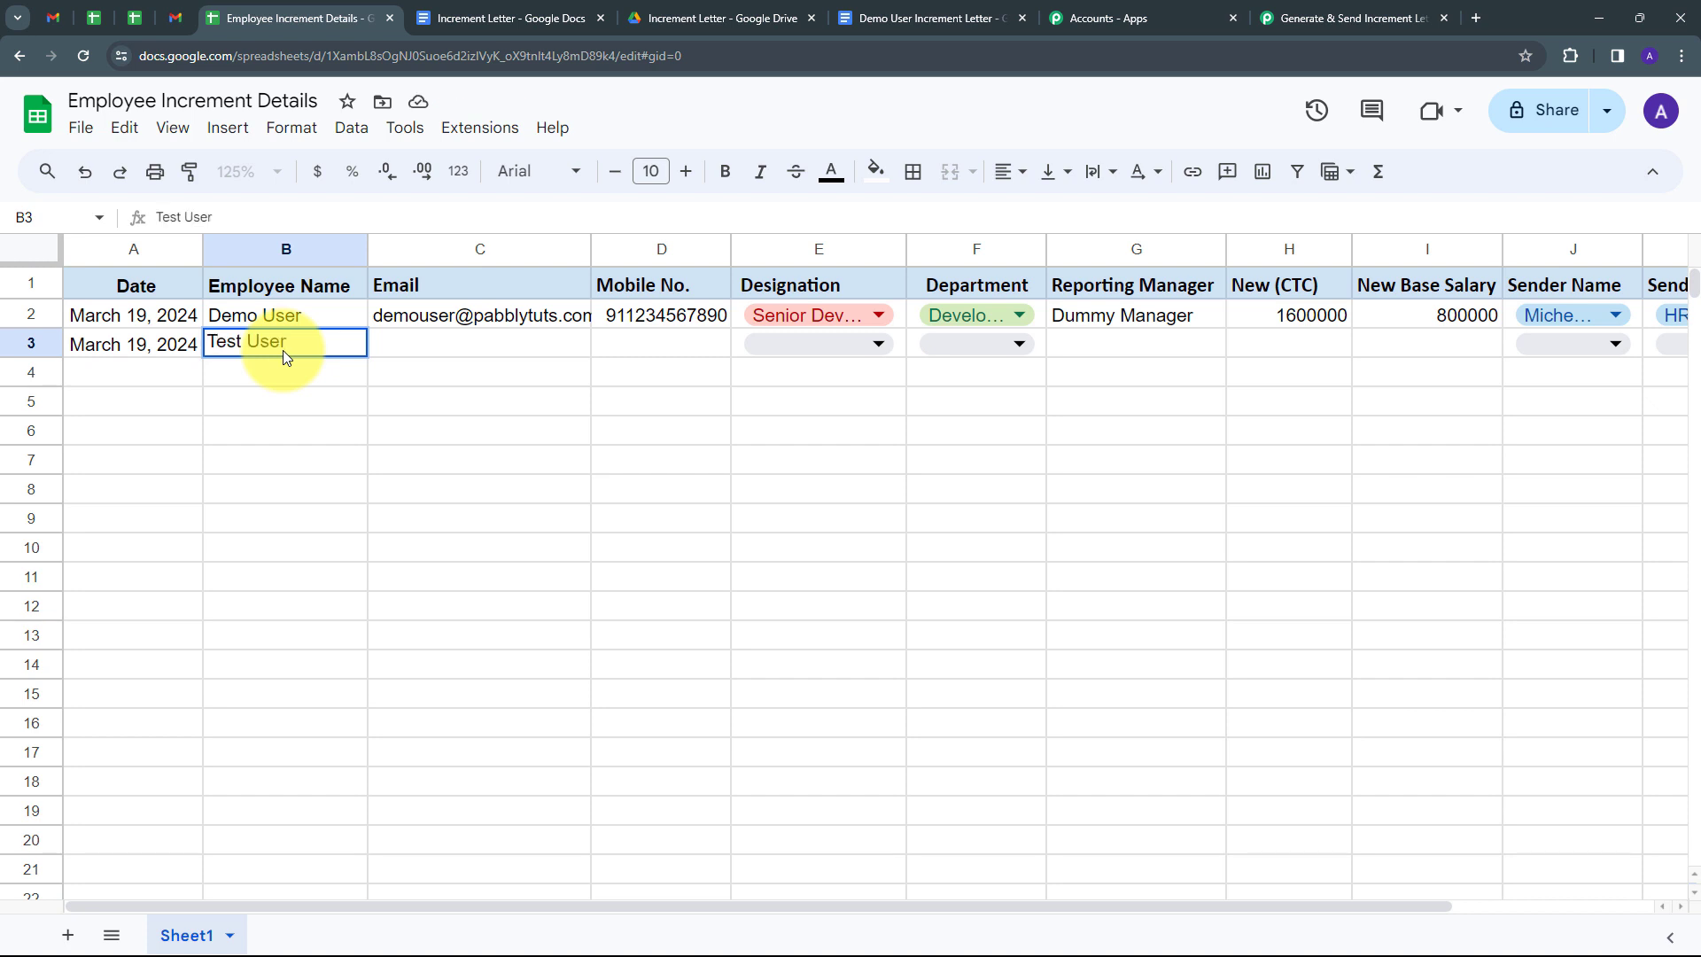
{"action": "key", "text": "Tab"}
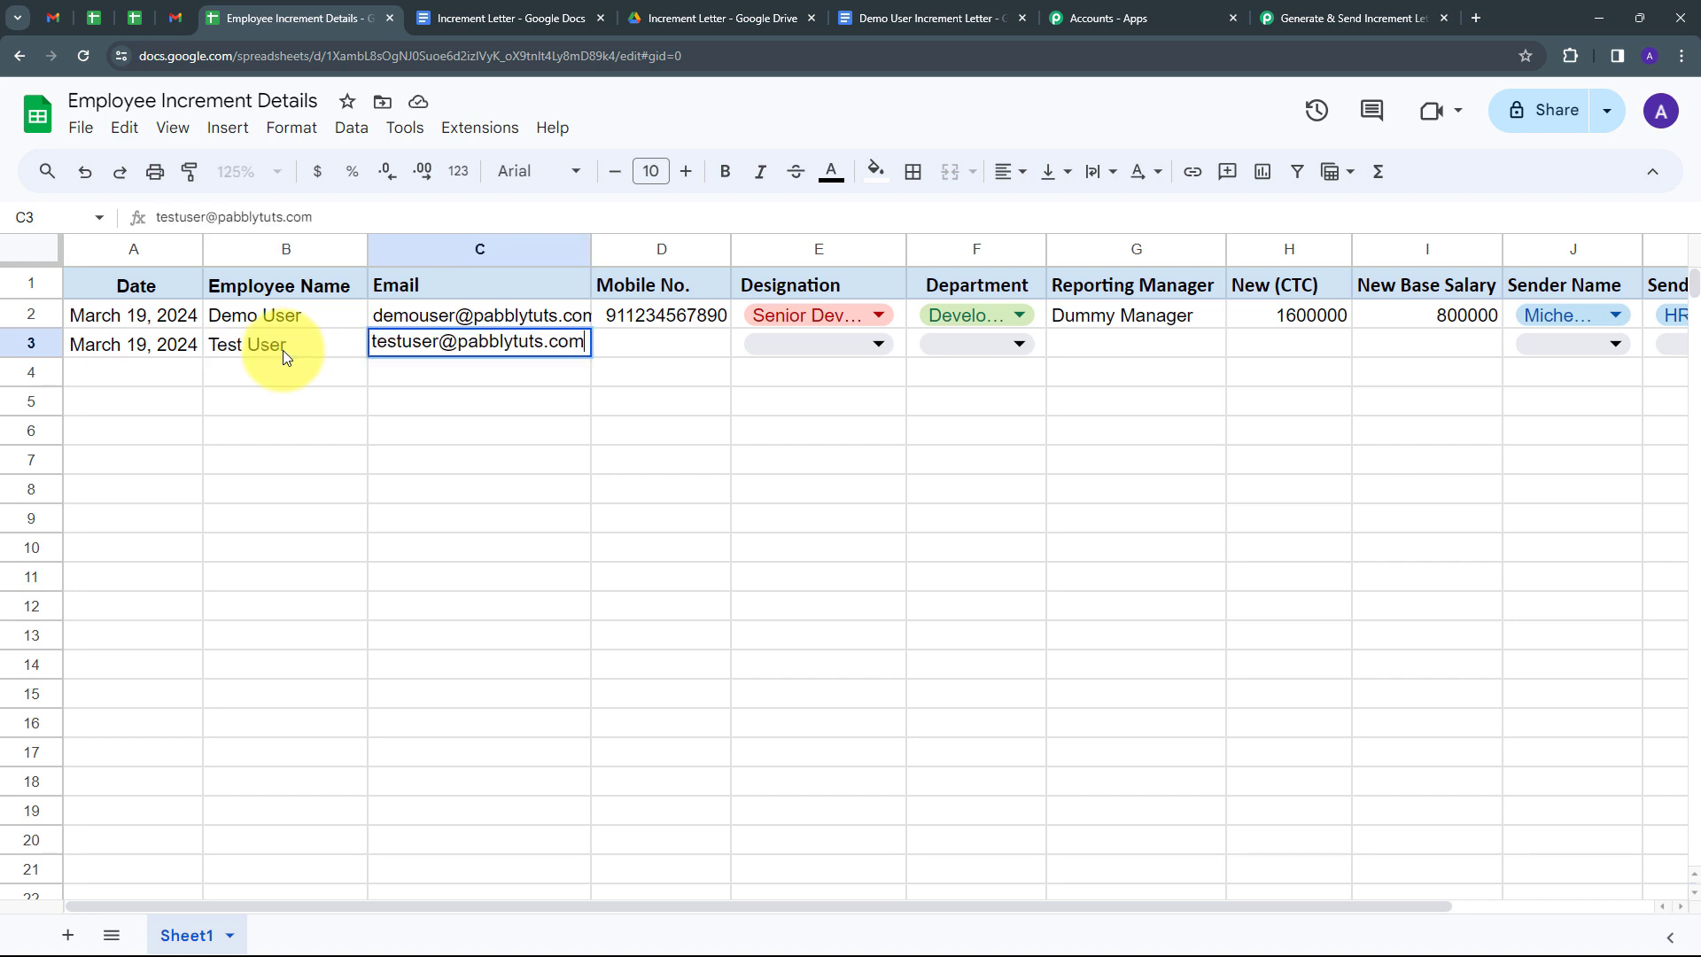
{"action": "left_click", "coordinate": [630, 342]}
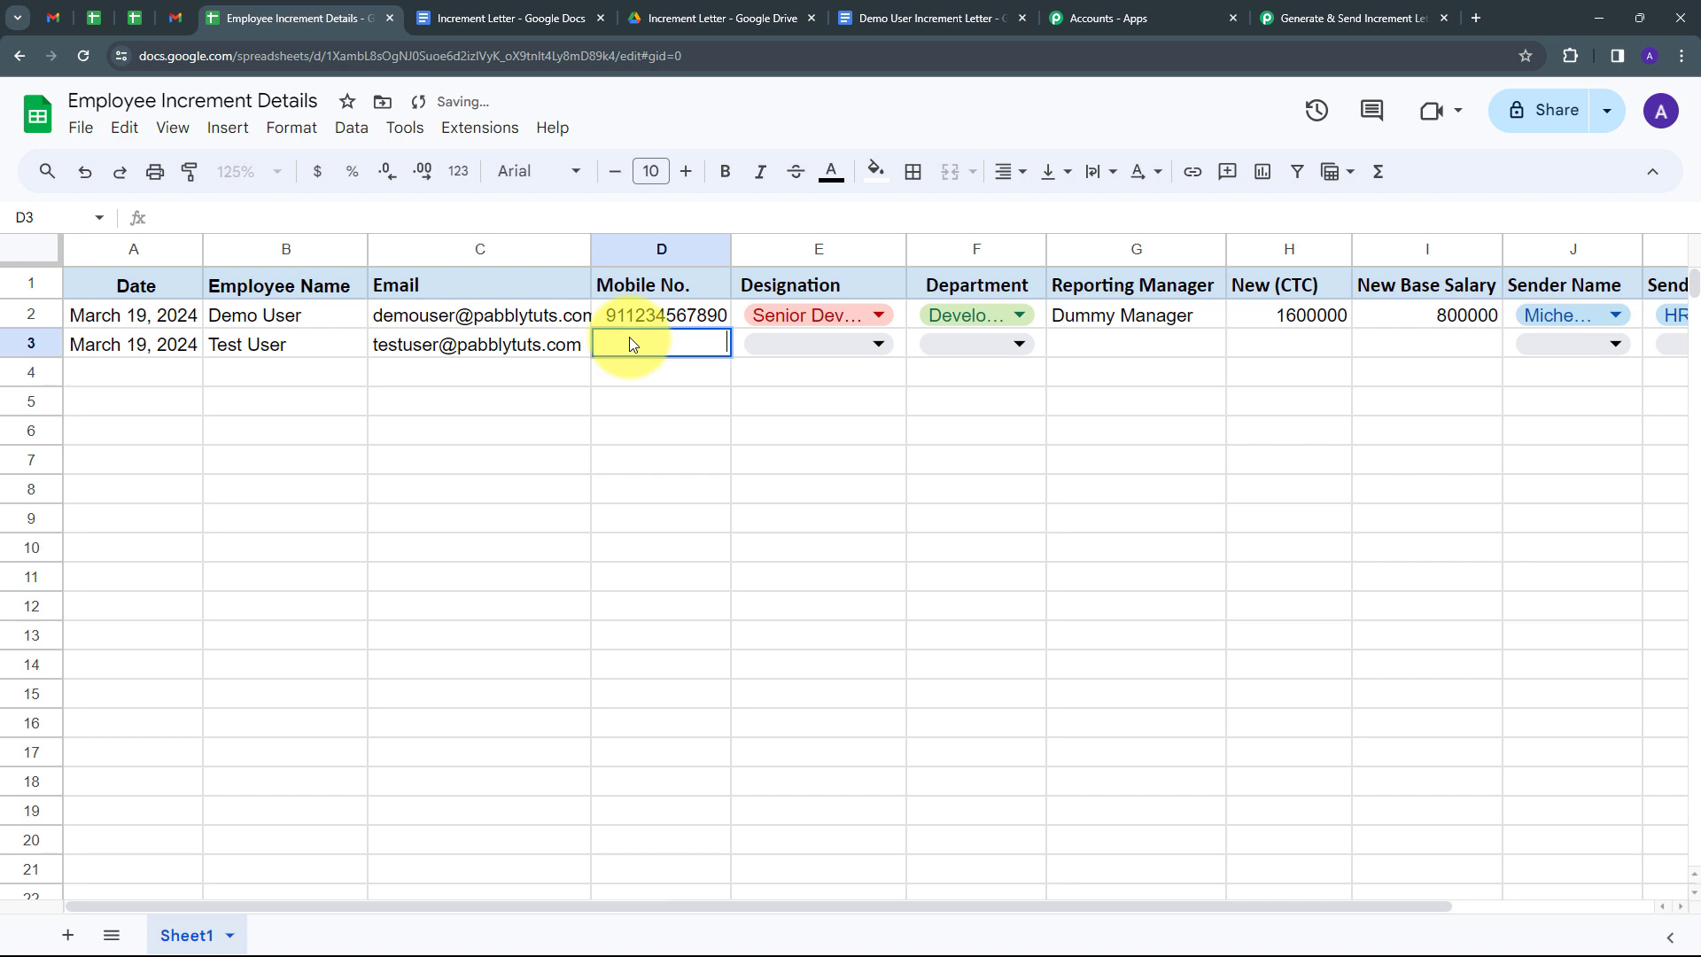
Set the designation to Junior Developer L-1 and the department to Development.
{"action": "left_click", "coordinate": [833, 344]}
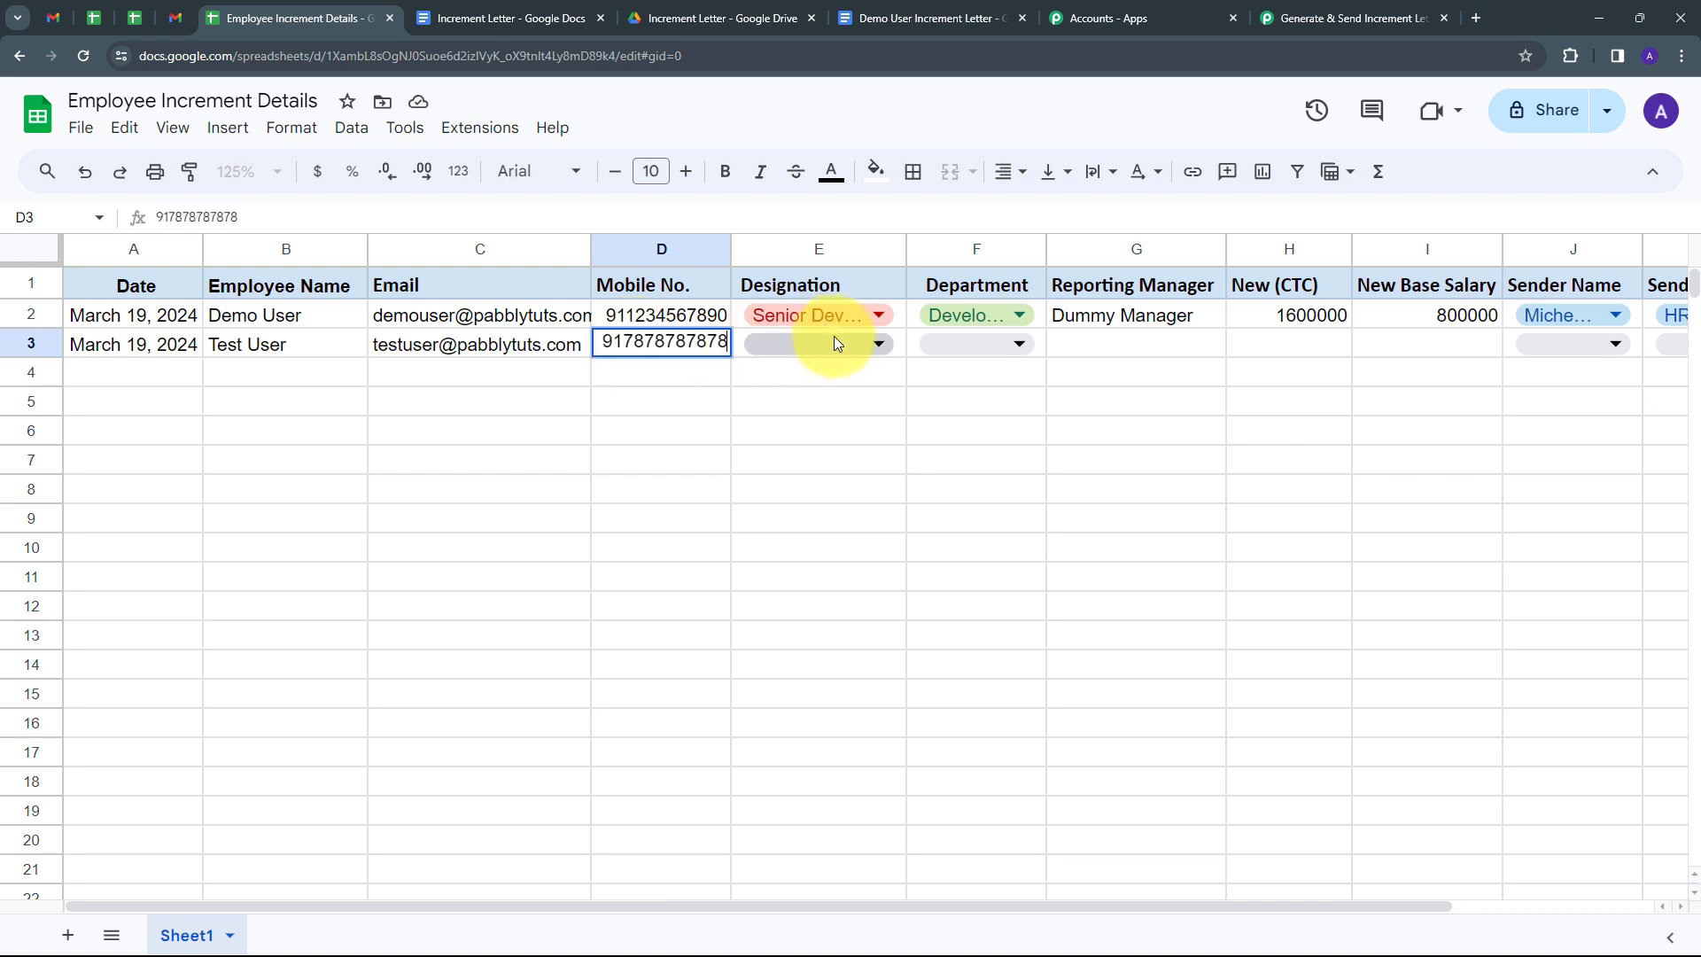
{"action": "left_click", "coordinate": [837, 341]}
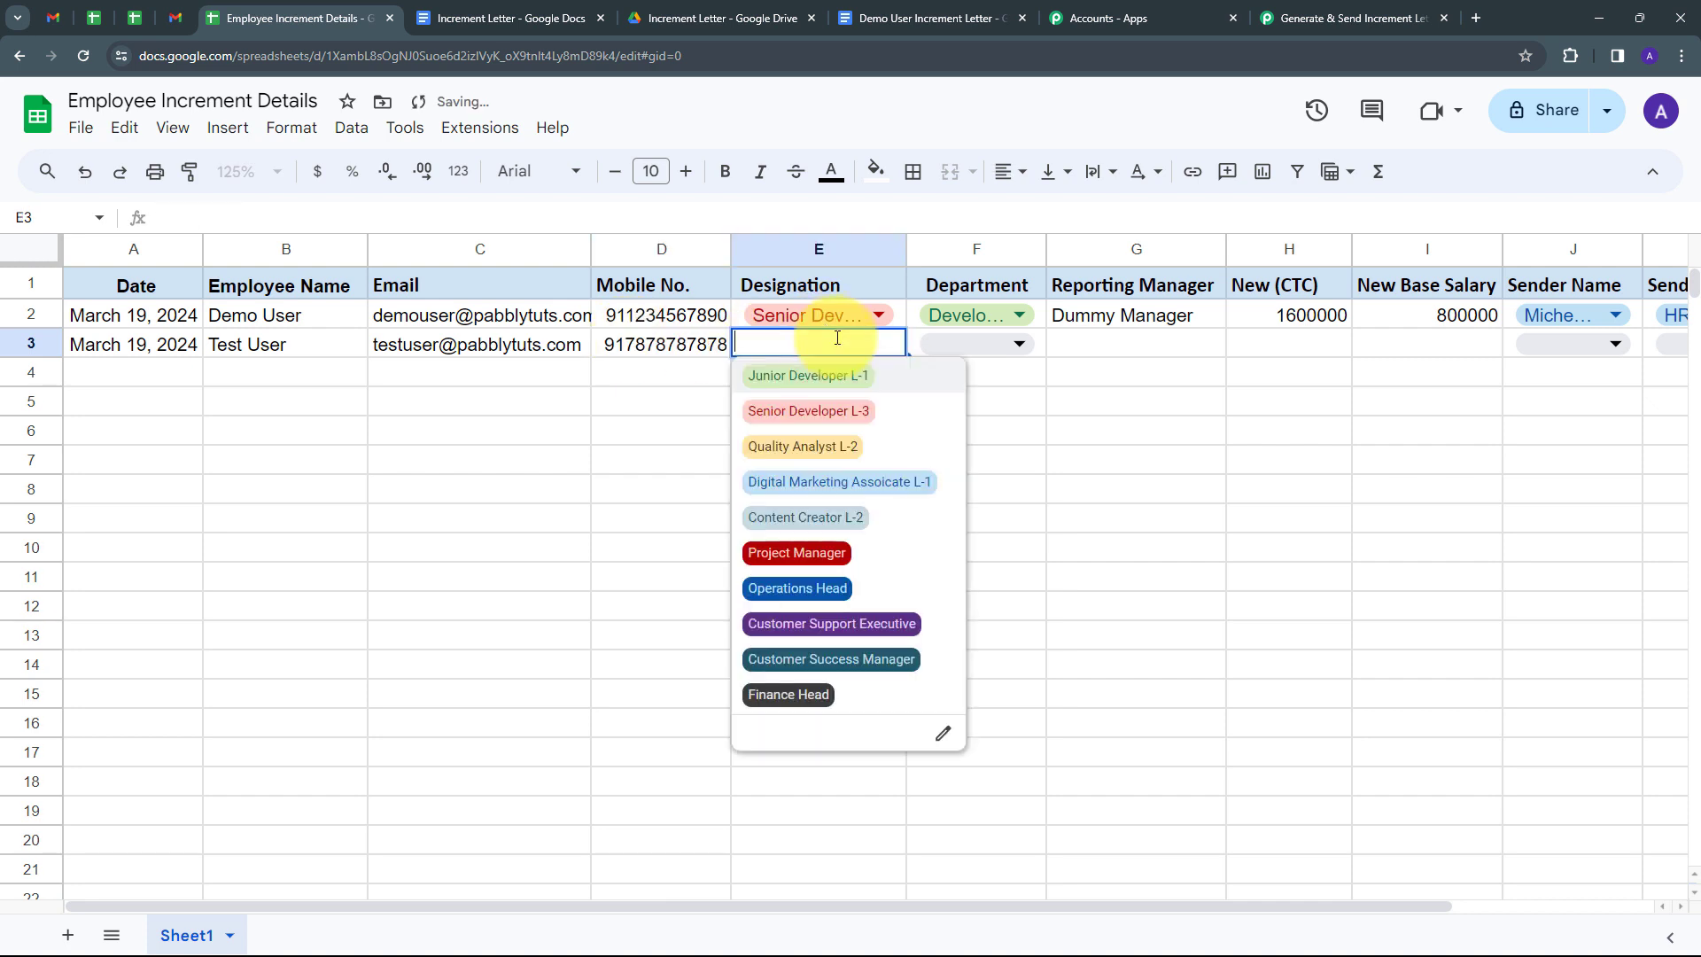
{"action": "left_click", "coordinate": [808, 390]}
{"action": "left_click", "coordinate": [974, 344]}
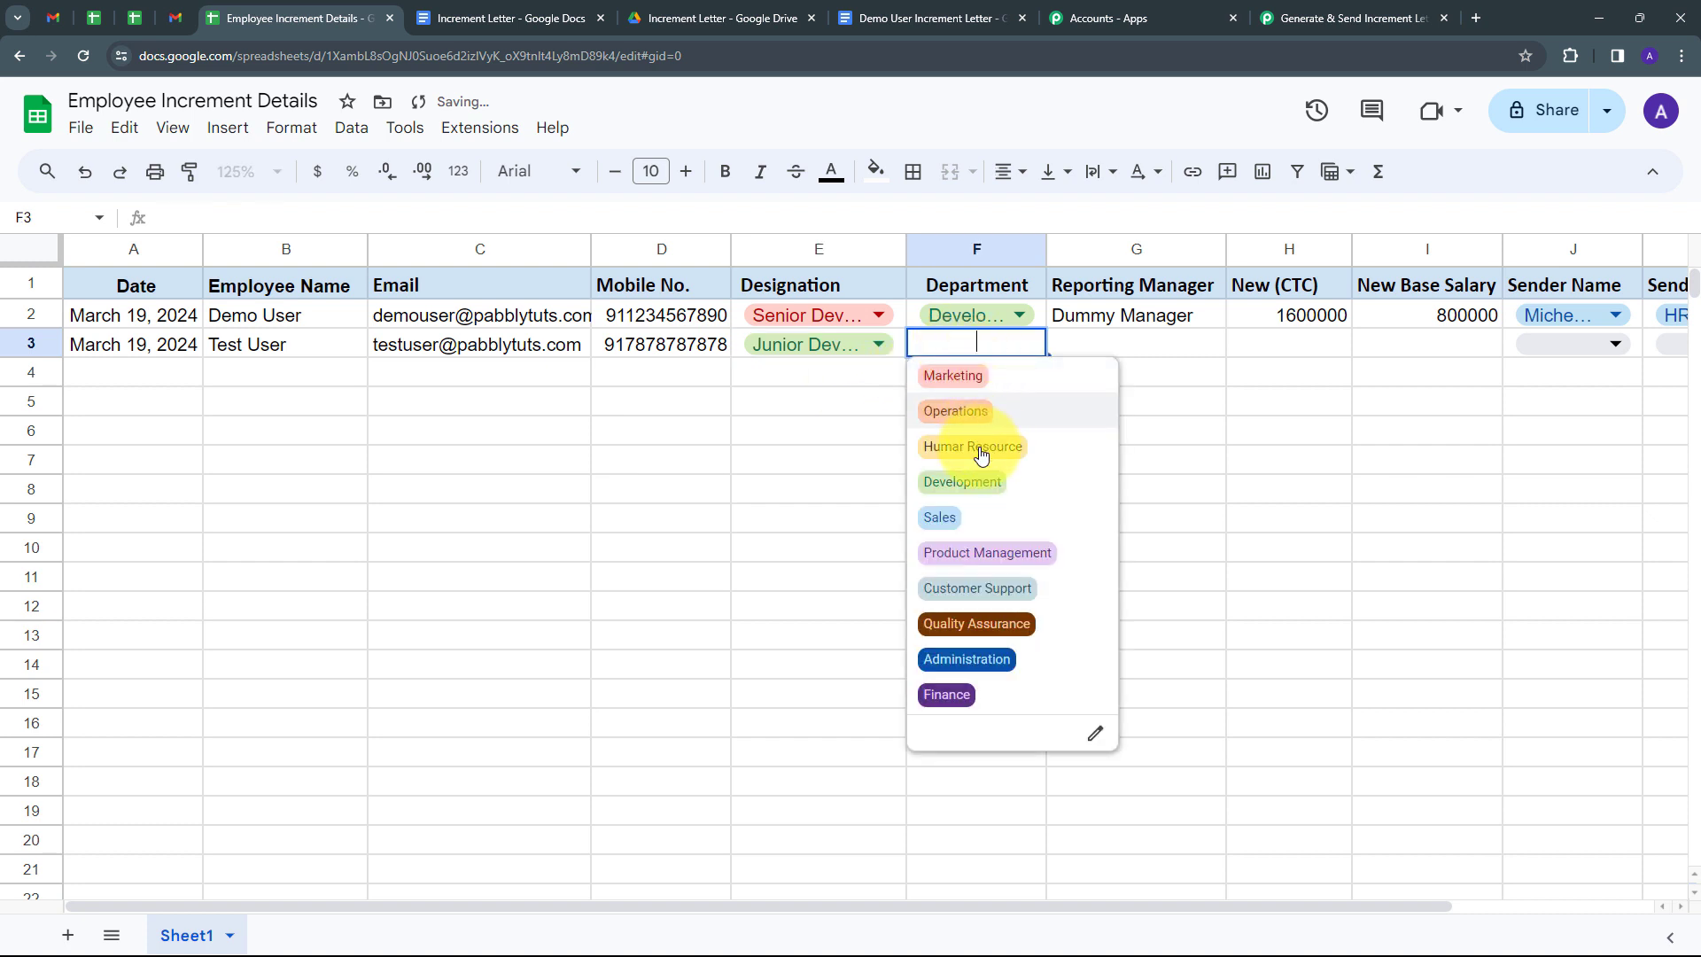
{"action": "left_click", "coordinate": [975, 480]}
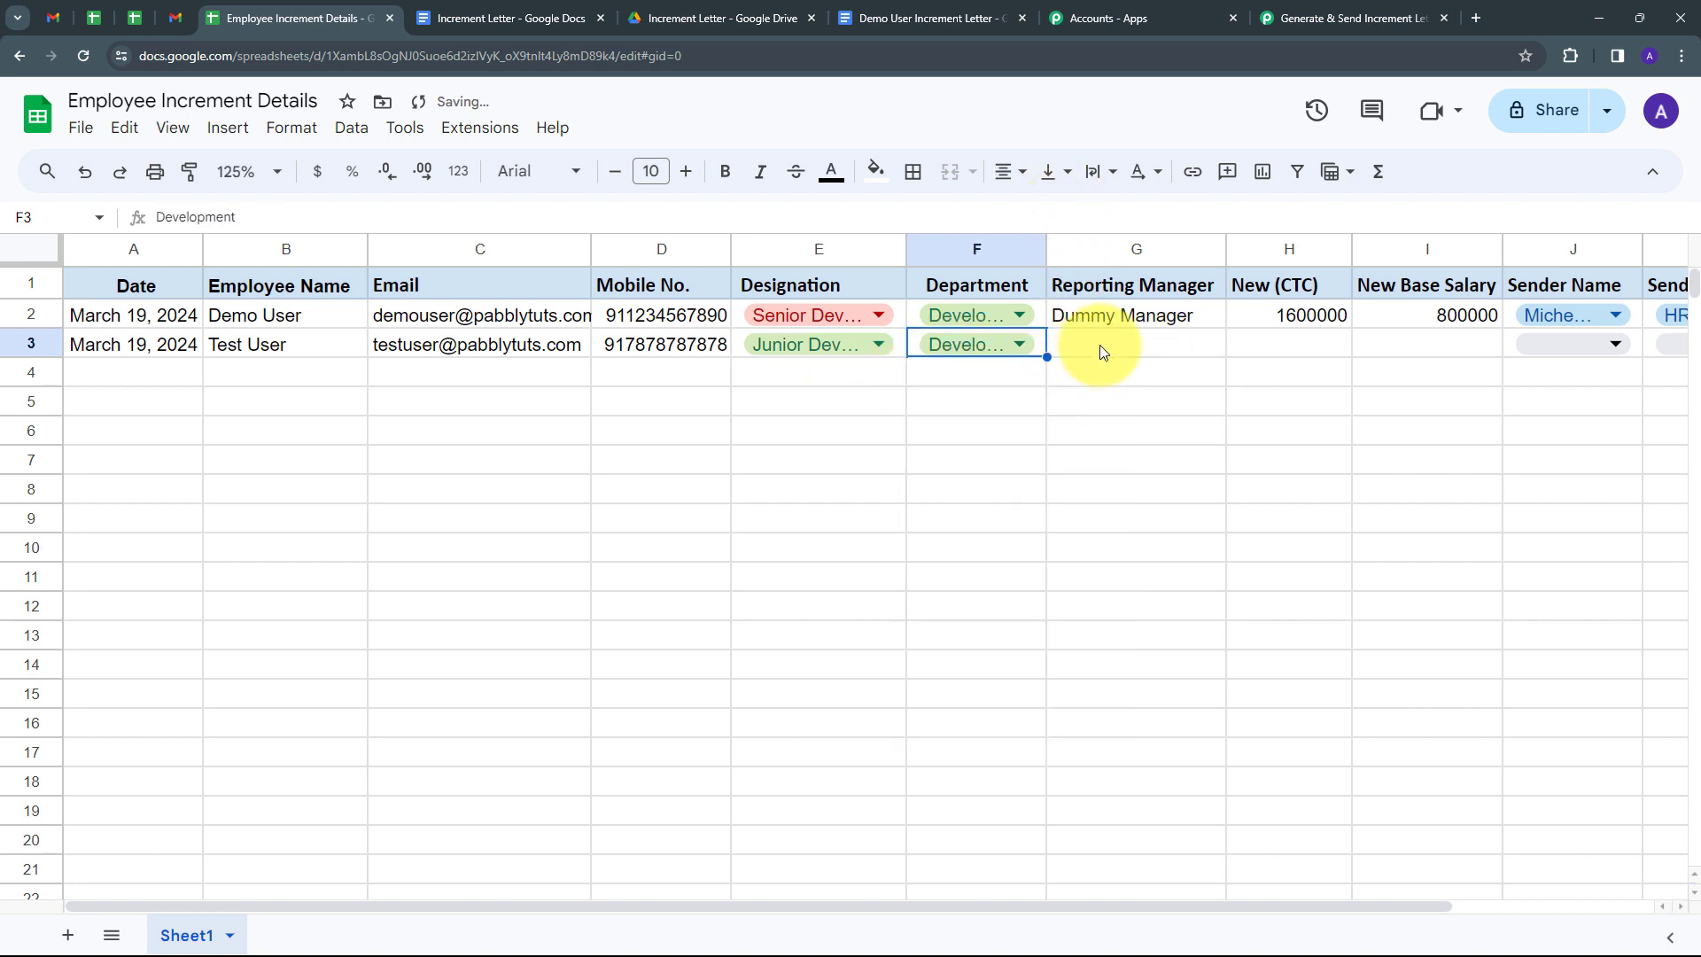
Enter reporting manager 'Demo Manager', CTC 360000 and base salary 300000.
{"action": "left_click", "coordinate": [1100, 347]}
{"action": "type", "text": "Demo Manager"}
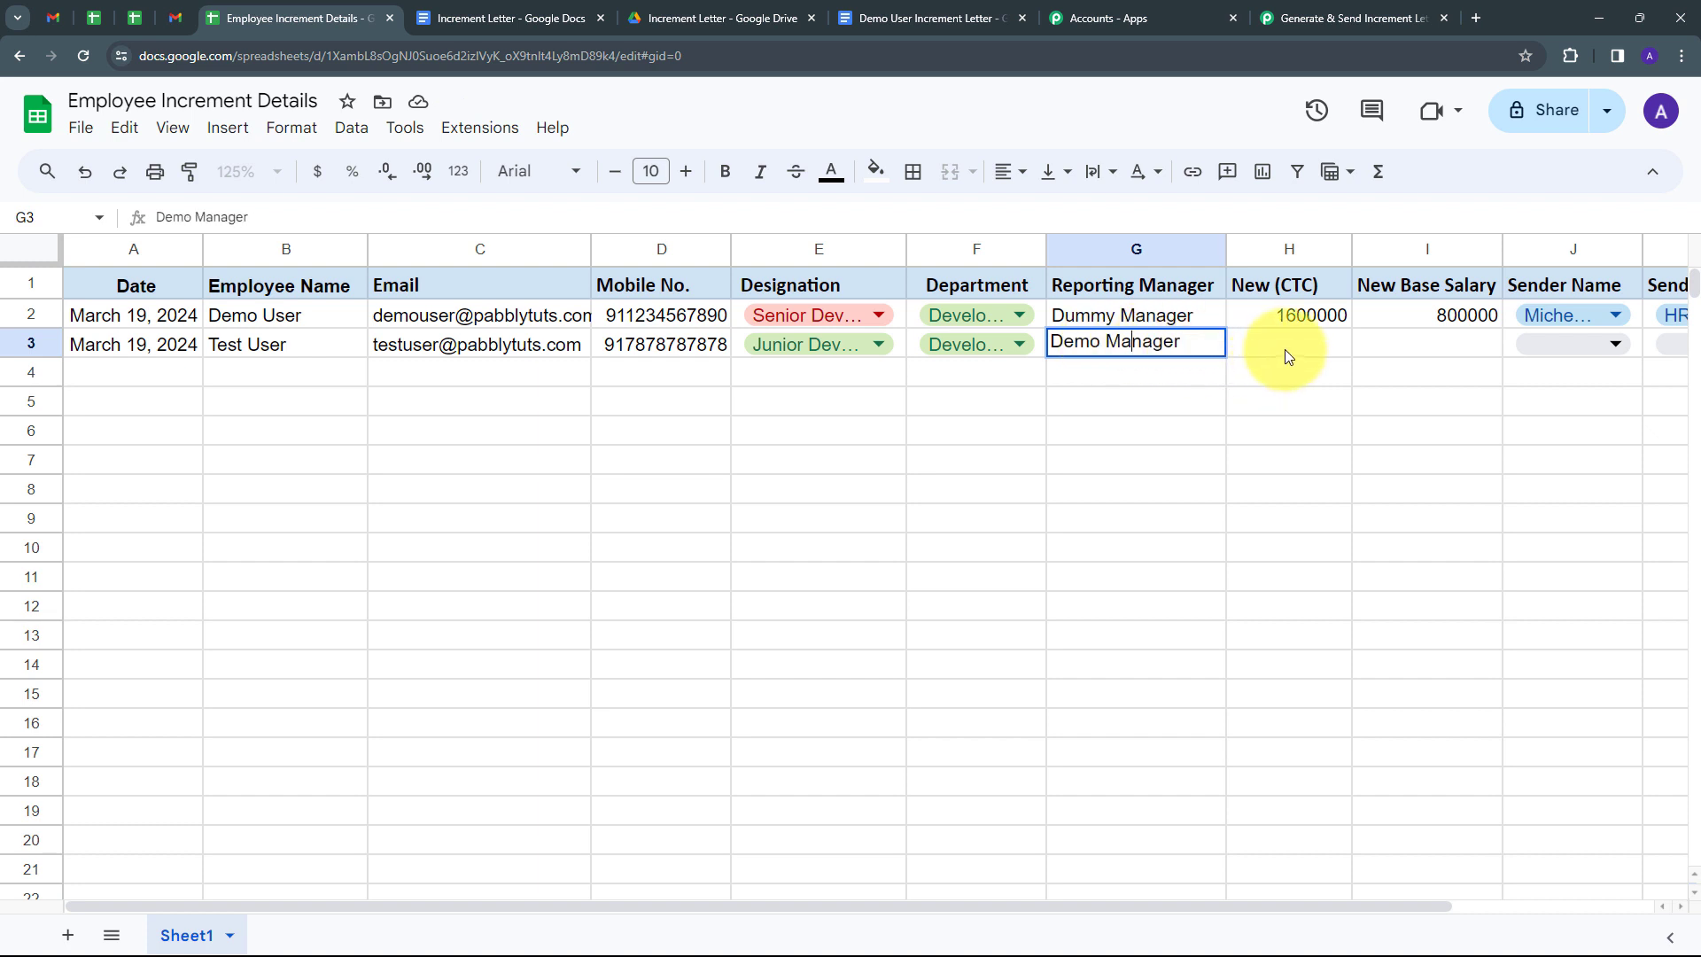
{"action": "left_click", "coordinate": [1285, 349]}
{"action": "type", "text": "3"}
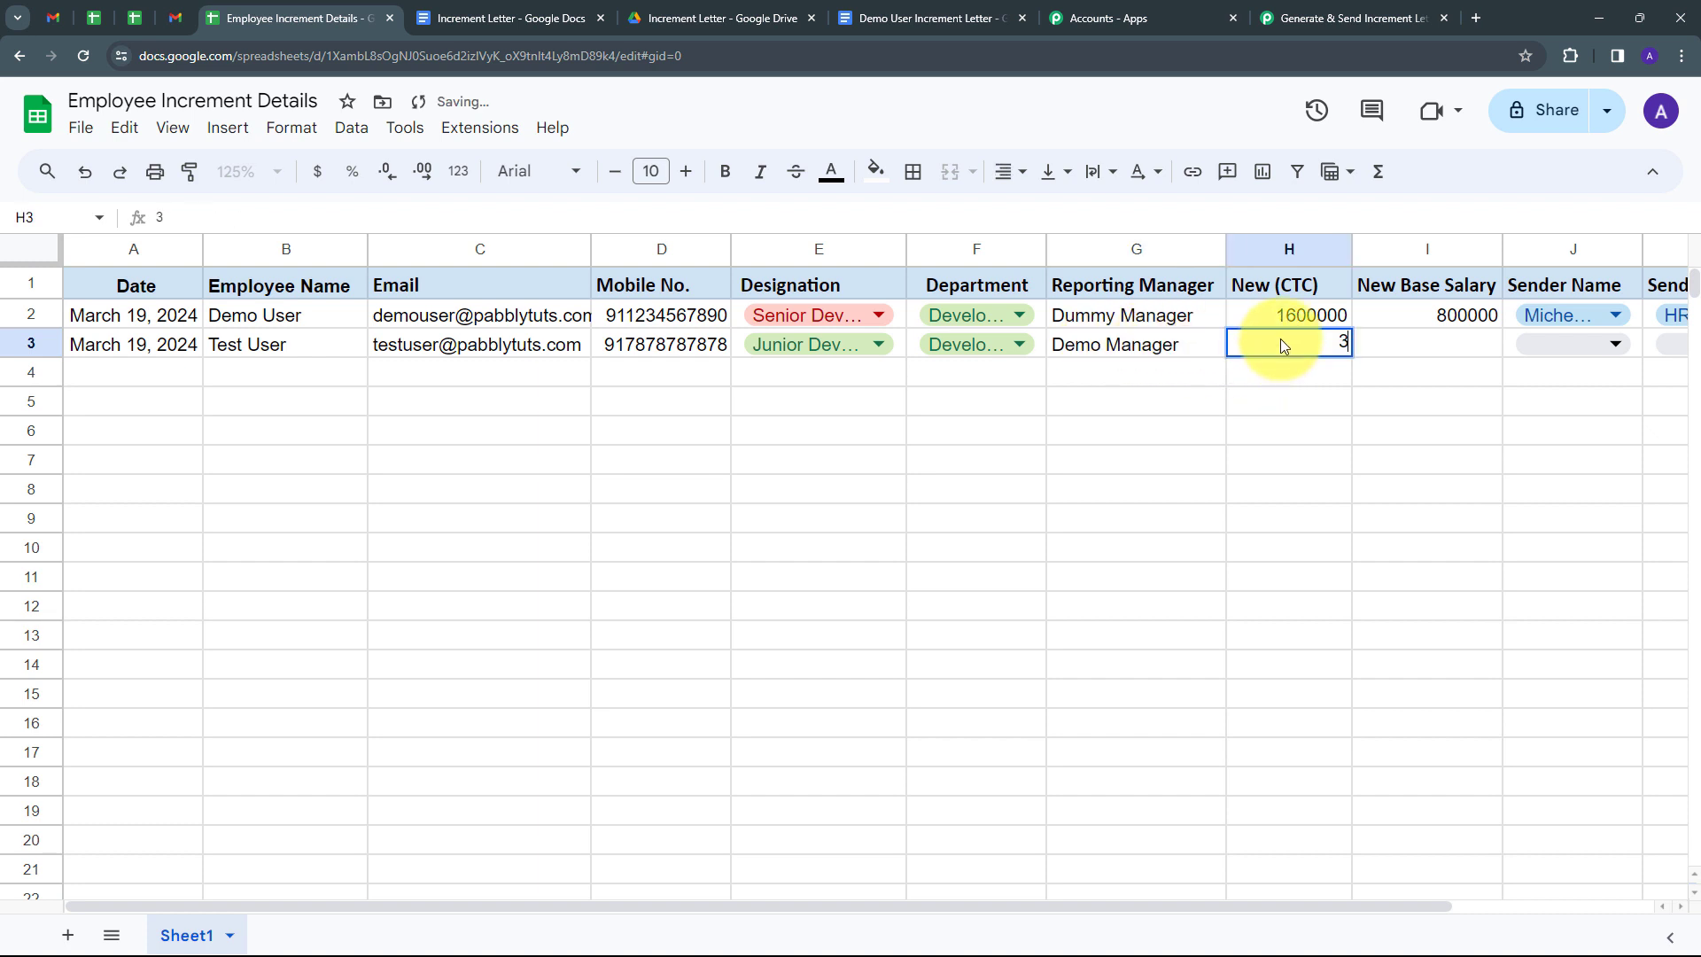
{"action": "type", "text": "60000"}
{"action": "key", "text": "Tab"}
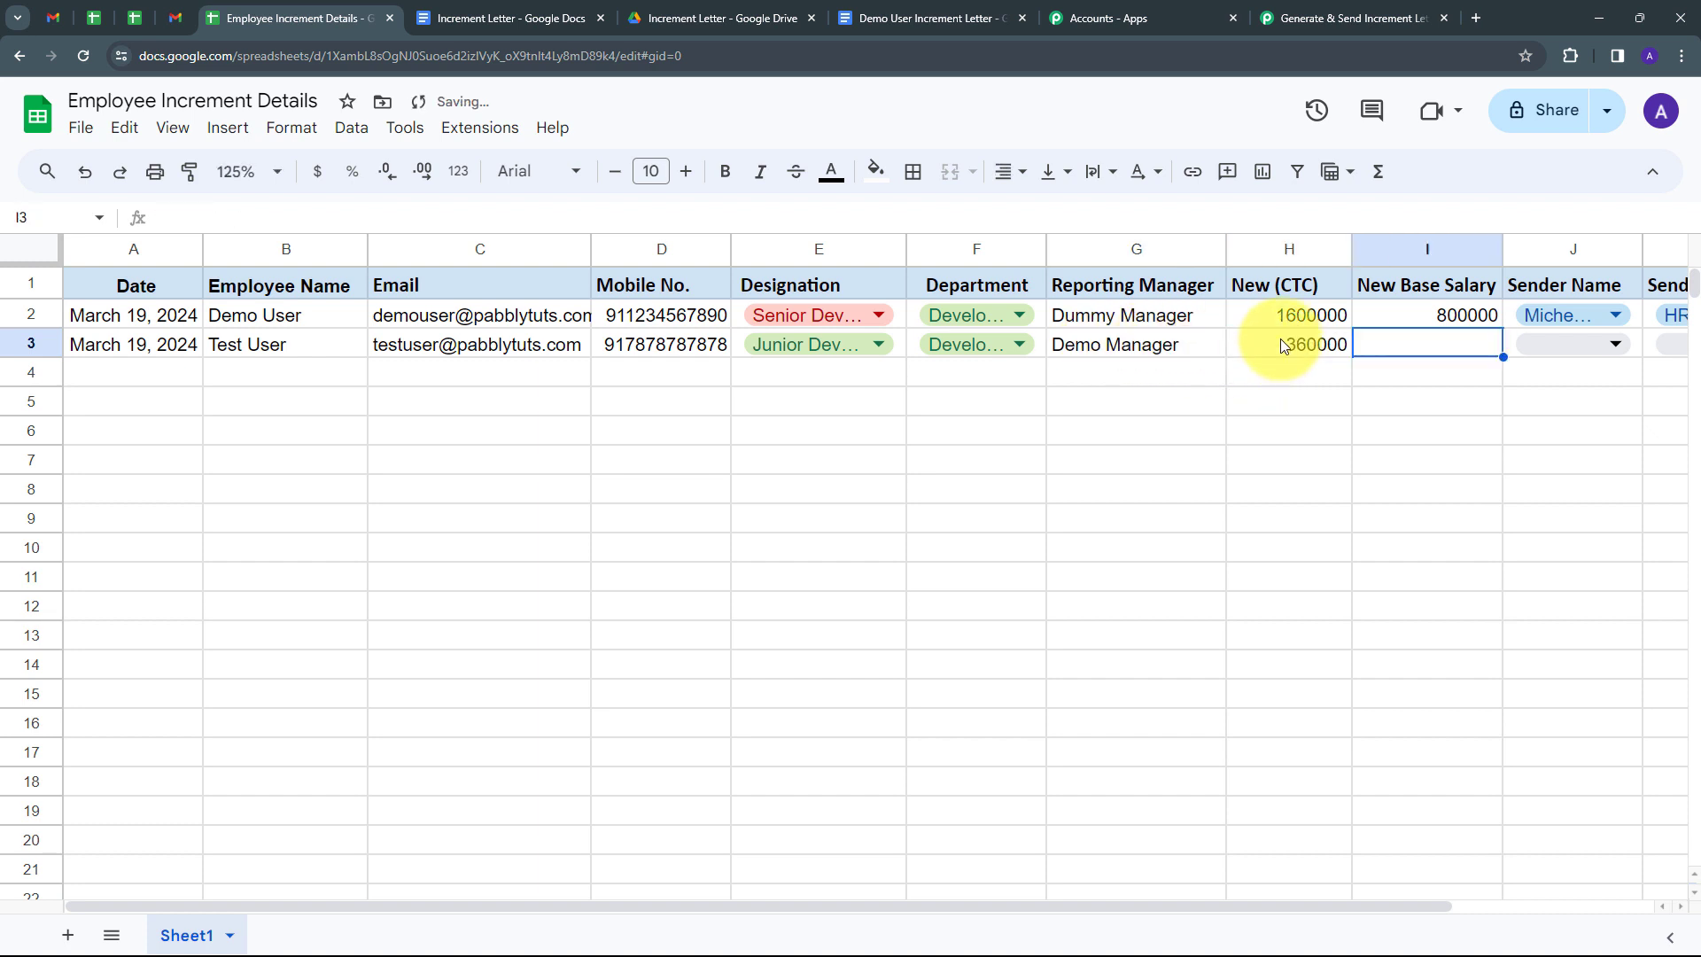
{"action": "type", "text": "300000"}
{"action": "key", "text": "Tab"}
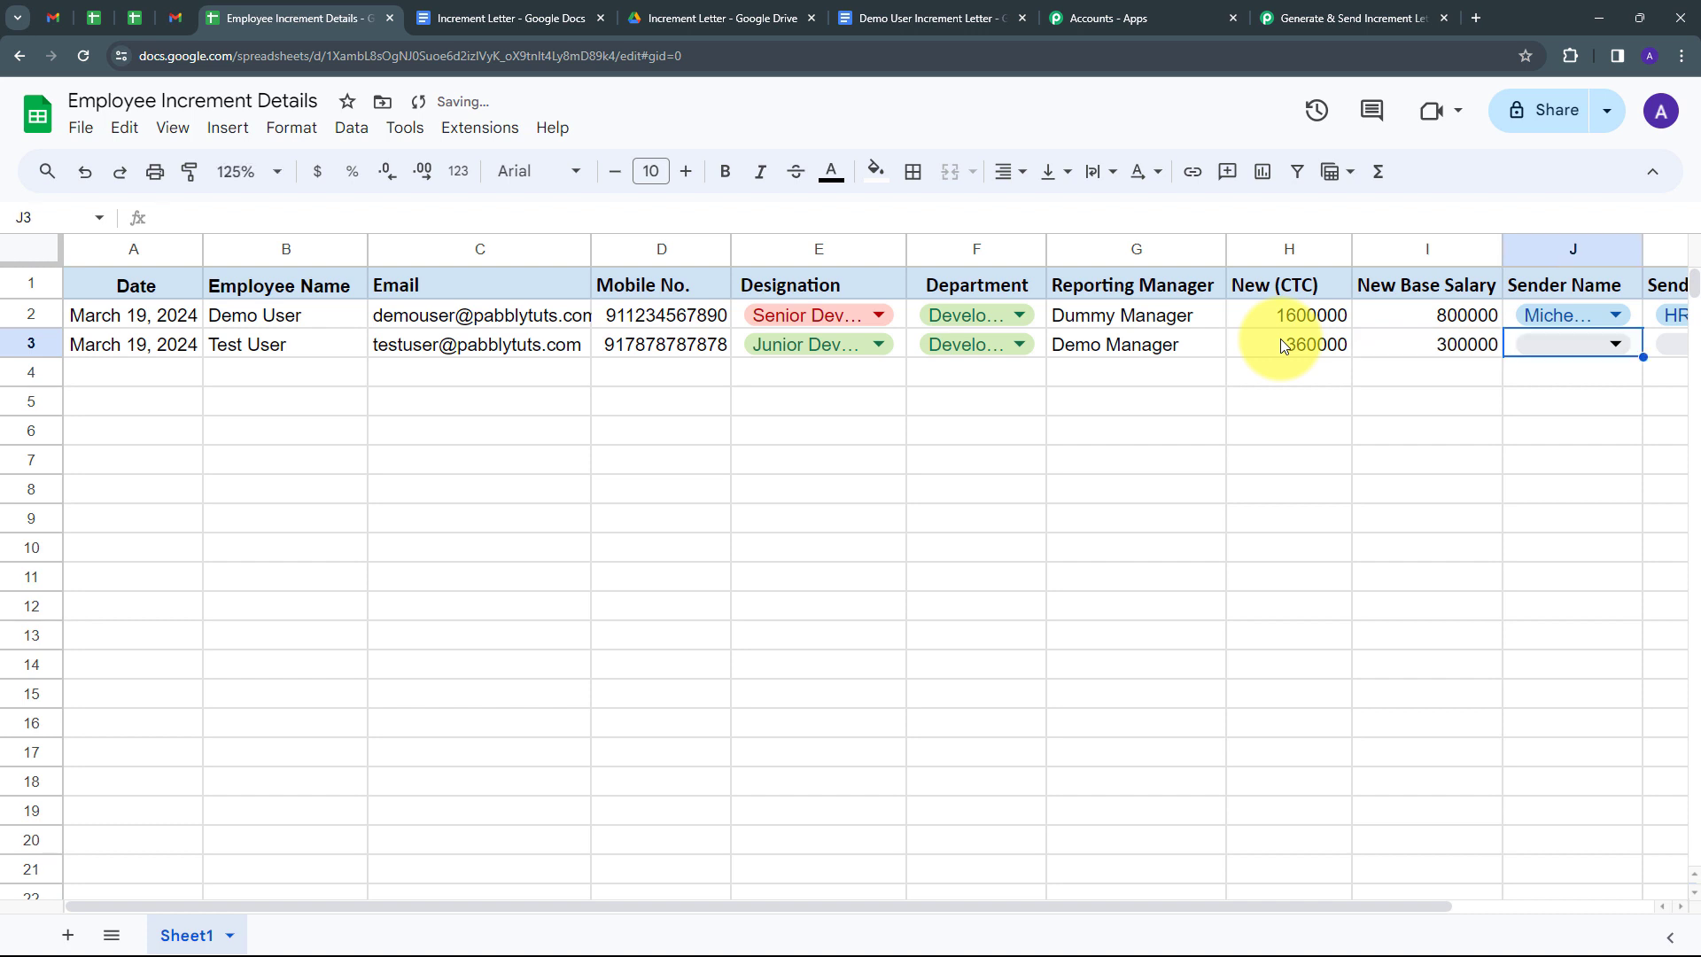
Choose the sender name, sender designation HR Manager, and status Send for row 3.
{"action": "left_click", "coordinate": [1620, 344]}
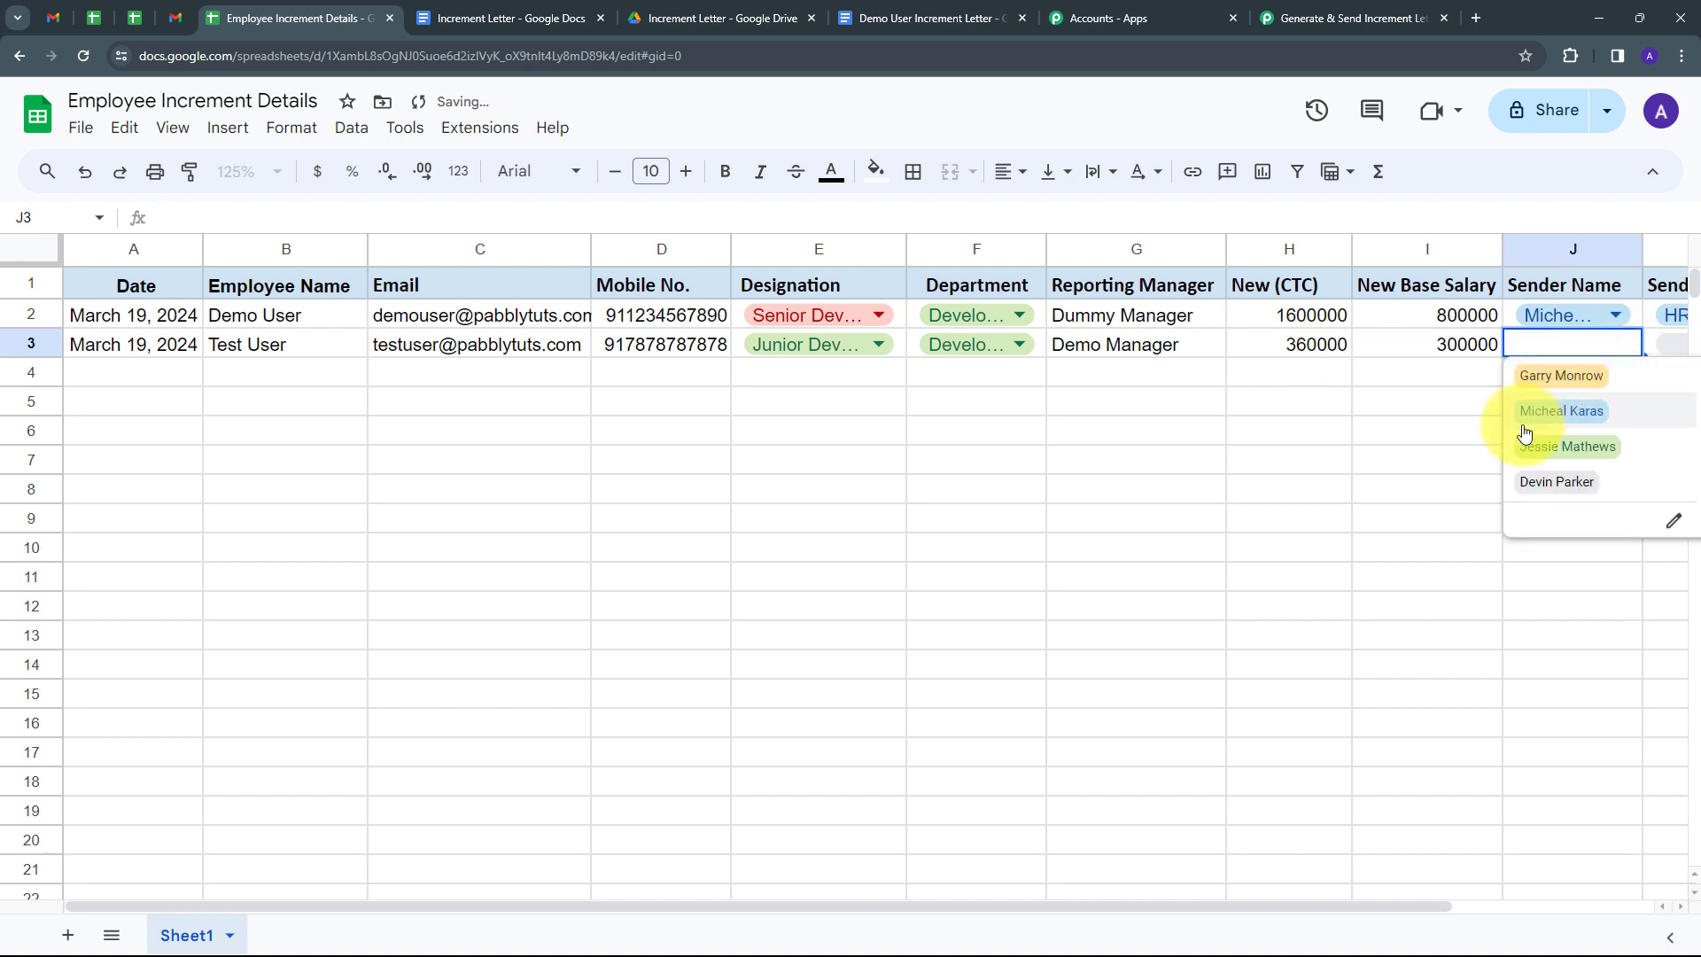
{"action": "left_click", "coordinate": [1562, 452]}
{"action": "left_click_drag", "start_coordinate": [1435, 905], "coordinate": [1636, 912]}
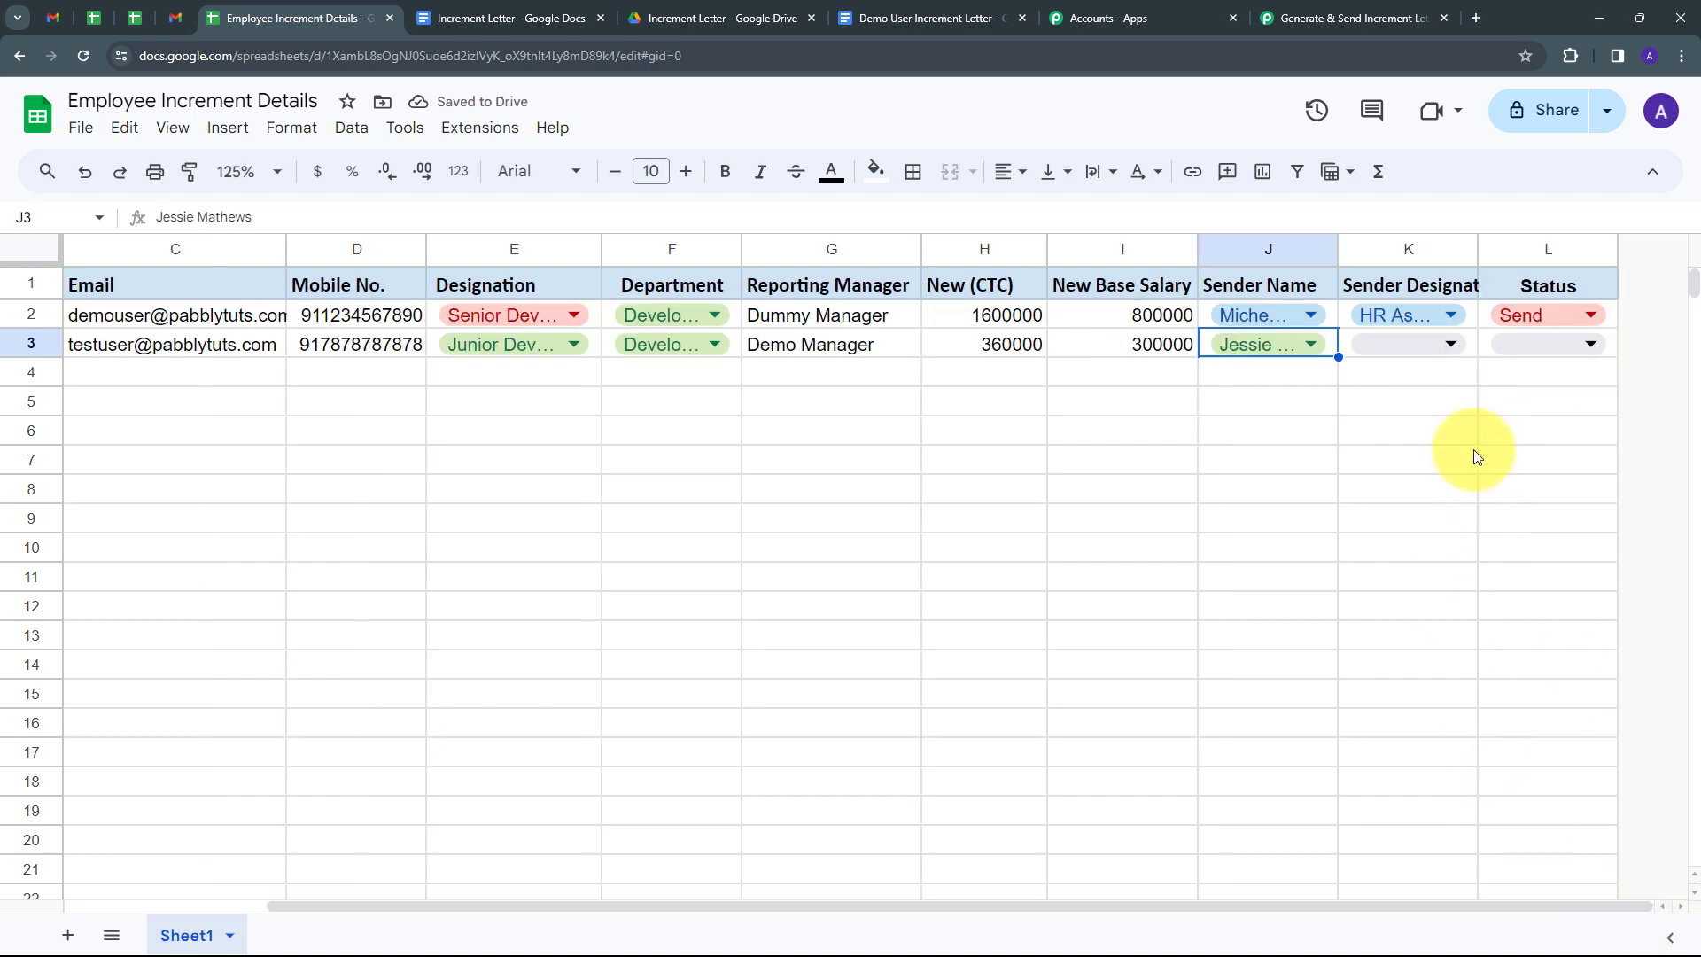
{"action": "left_click", "coordinate": [1437, 348]}
{"action": "left_click", "coordinate": [1397, 377]}
{"action": "left_click", "coordinate": [1590, 344]}
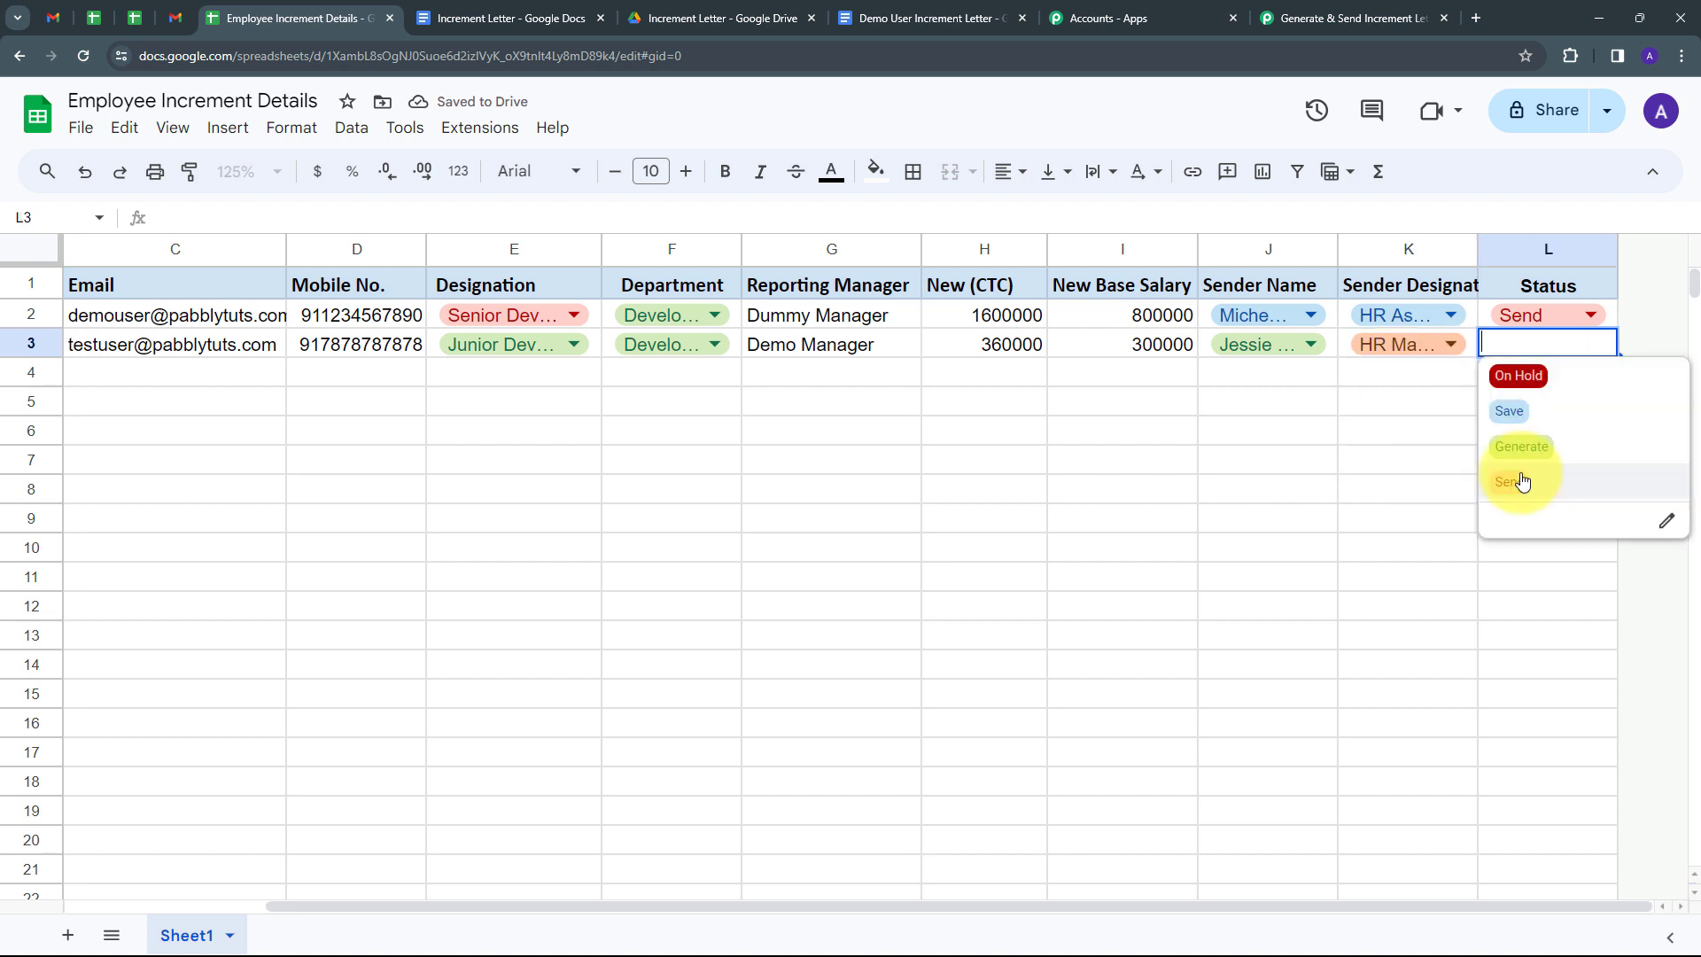
{"action": "left_click", "coordinate": [1509, 482]}
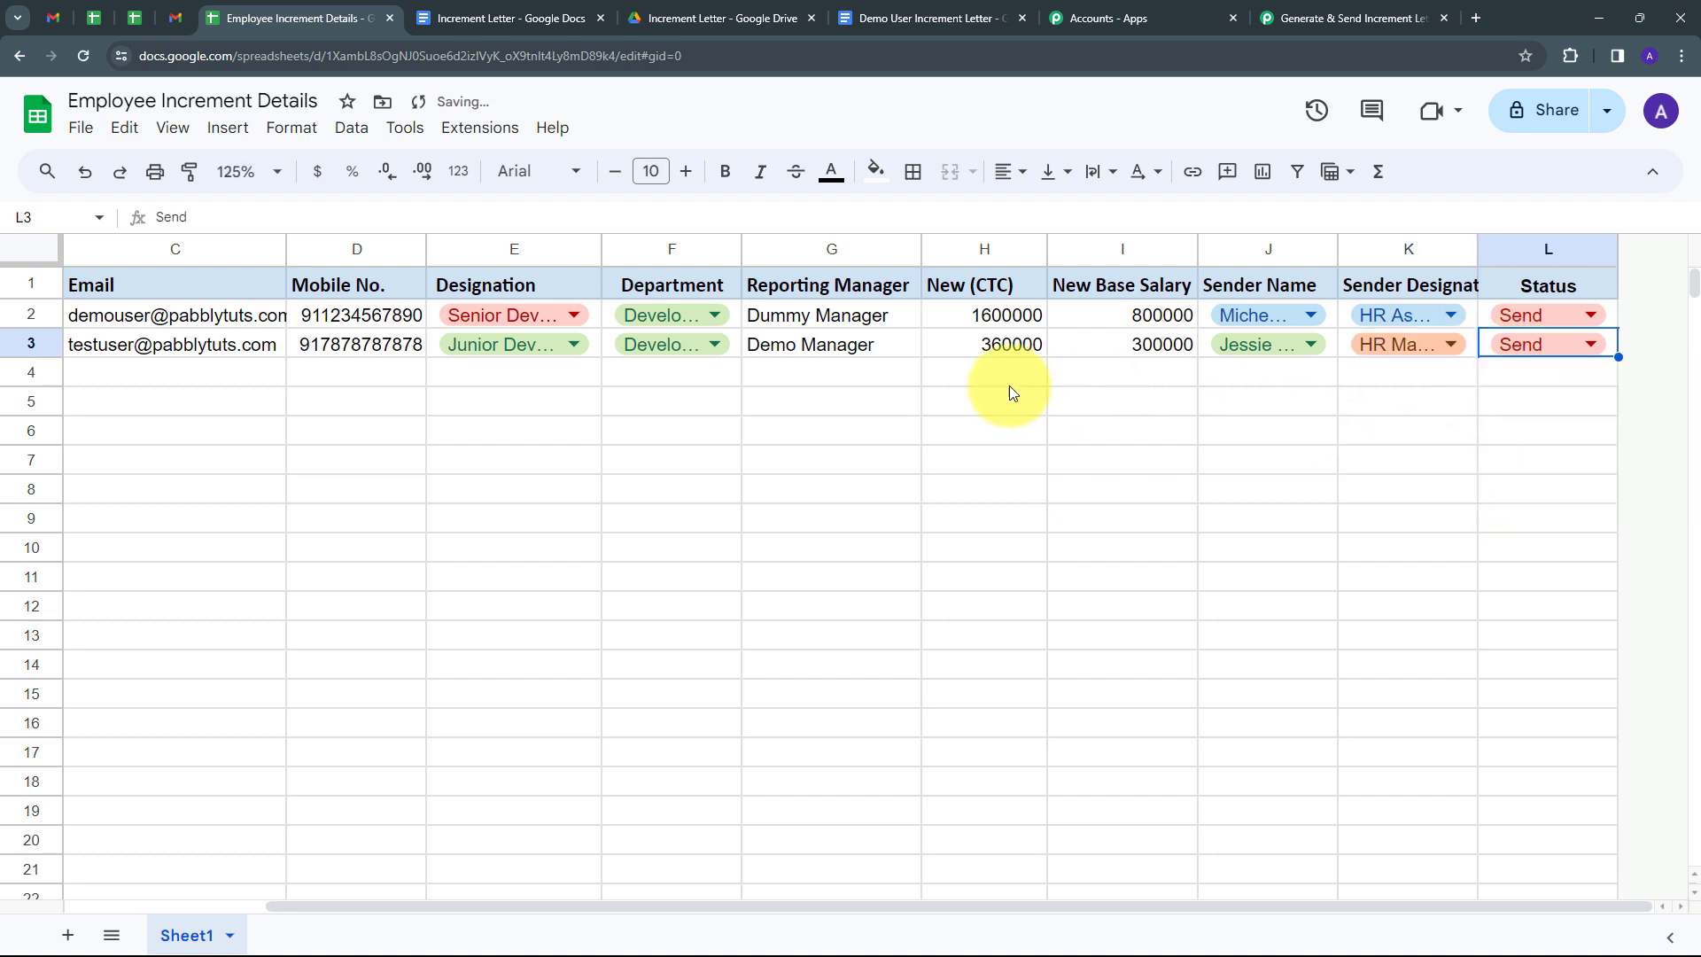
{"action": "left_click", "coordinate": [948, 381]}
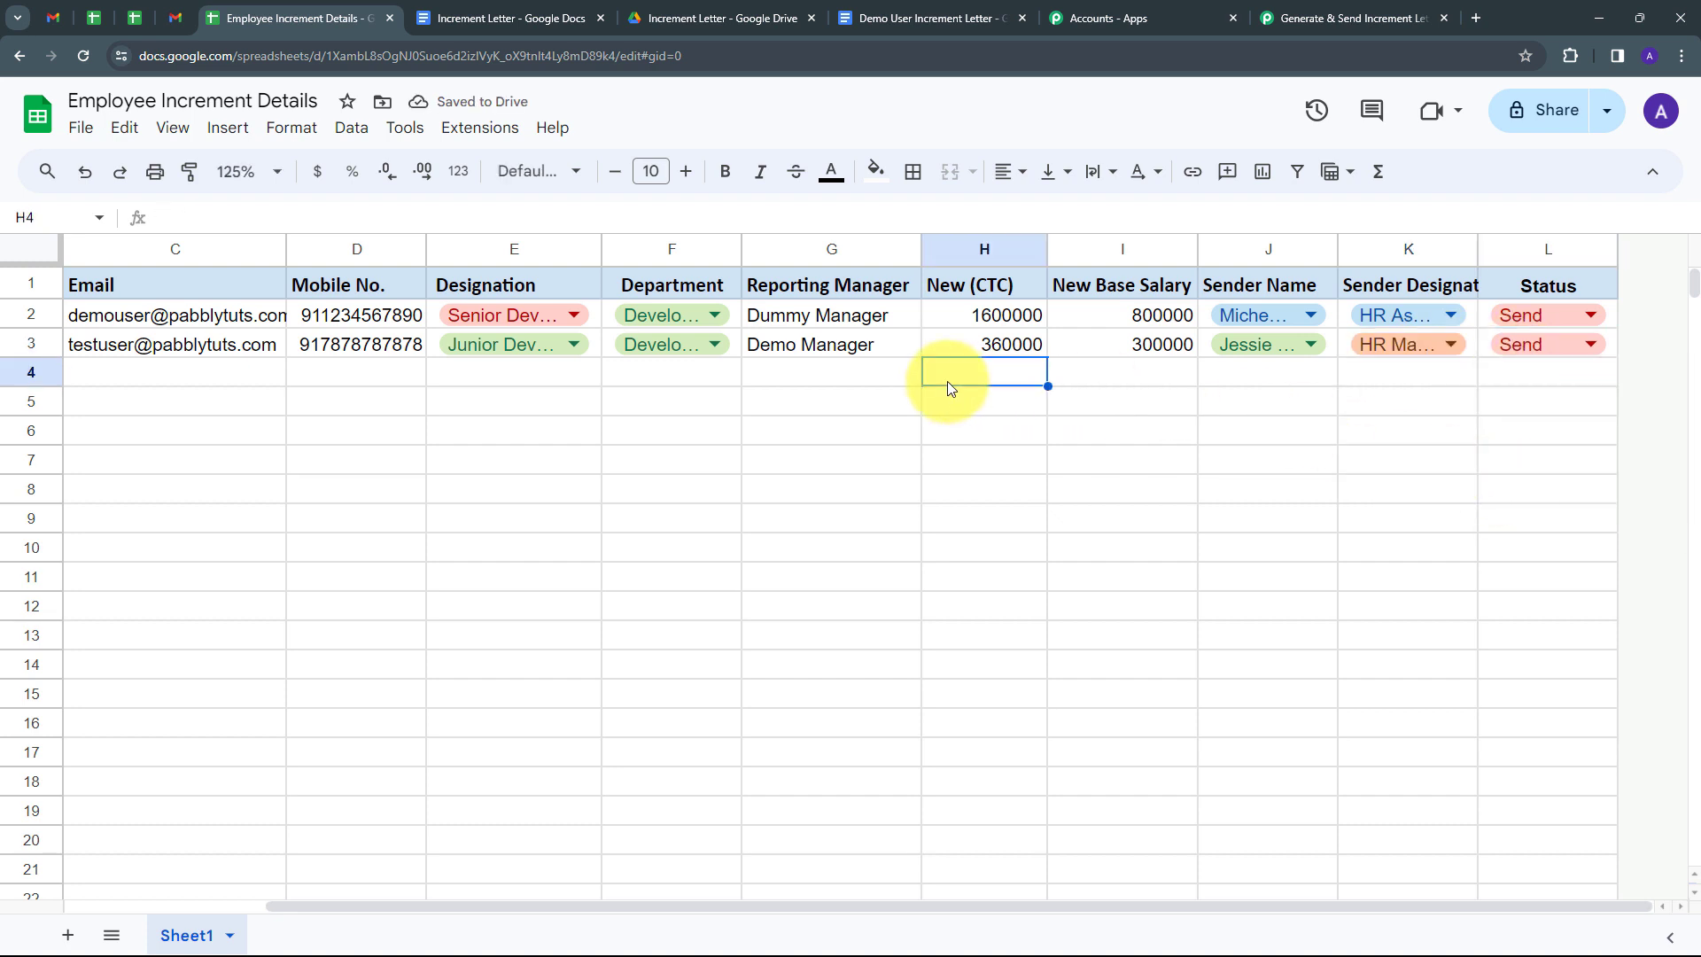
{"action": "left_click_drag", "start_coordinate": [1015, 904], "coordinate": [816, 900]}
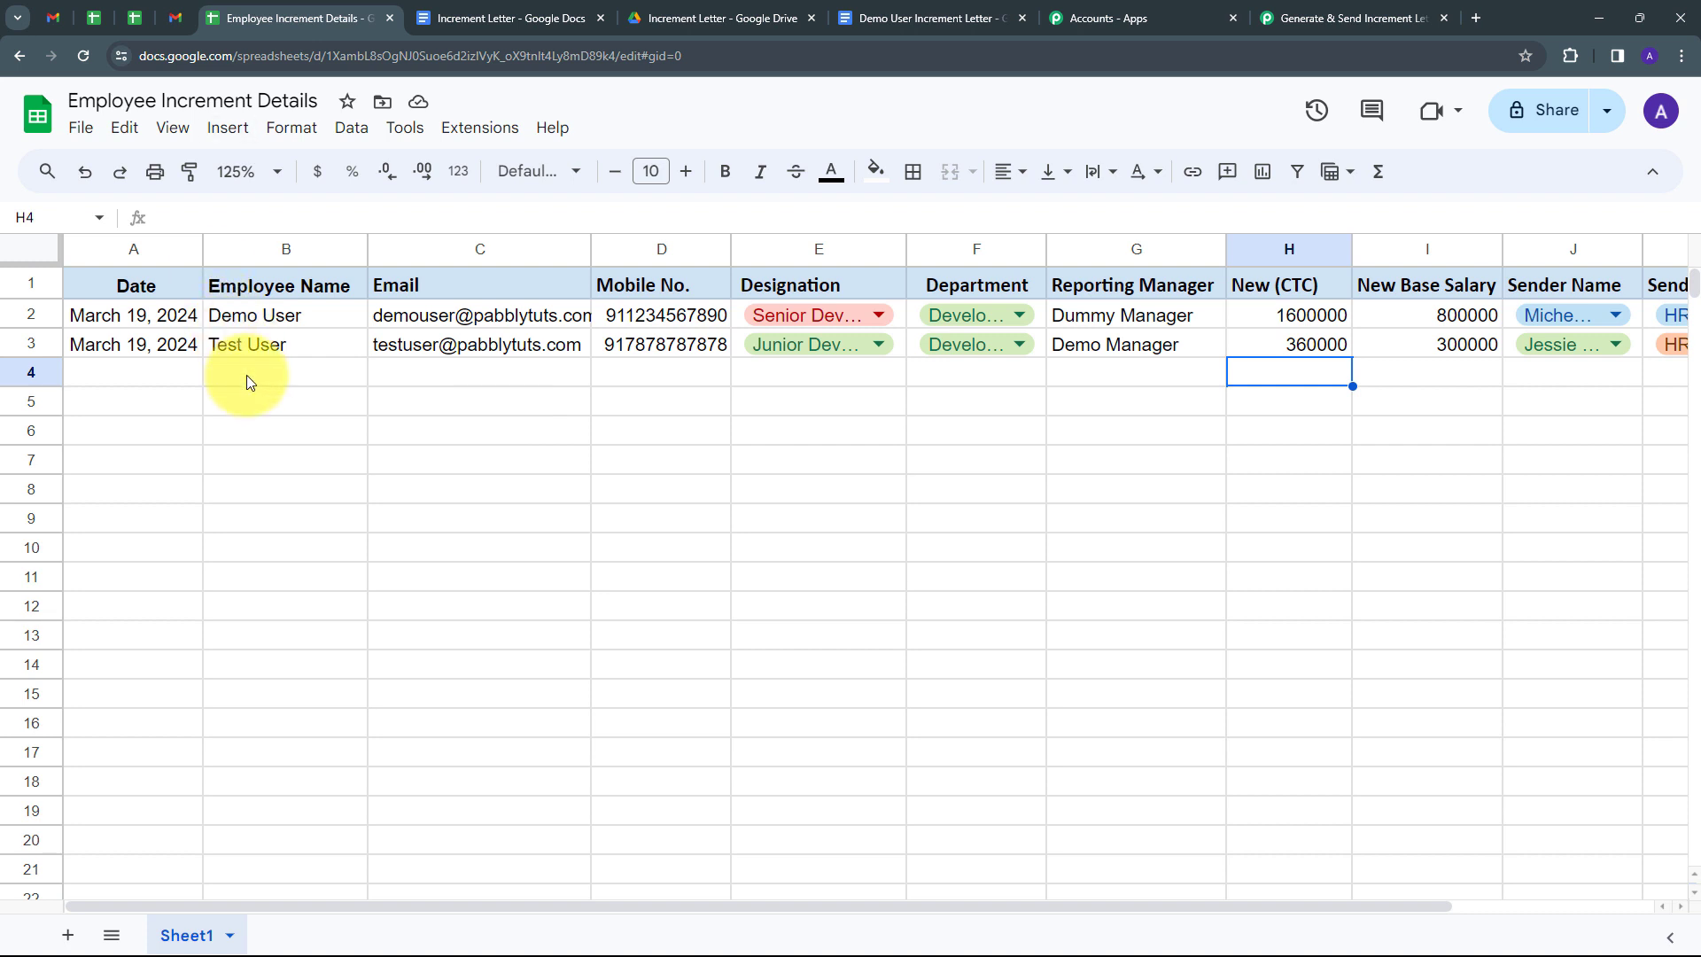
Open the increment email sent to the test user from Gmail's Sent list.
{"action": "left_click", "coordinate": [173, 19]}
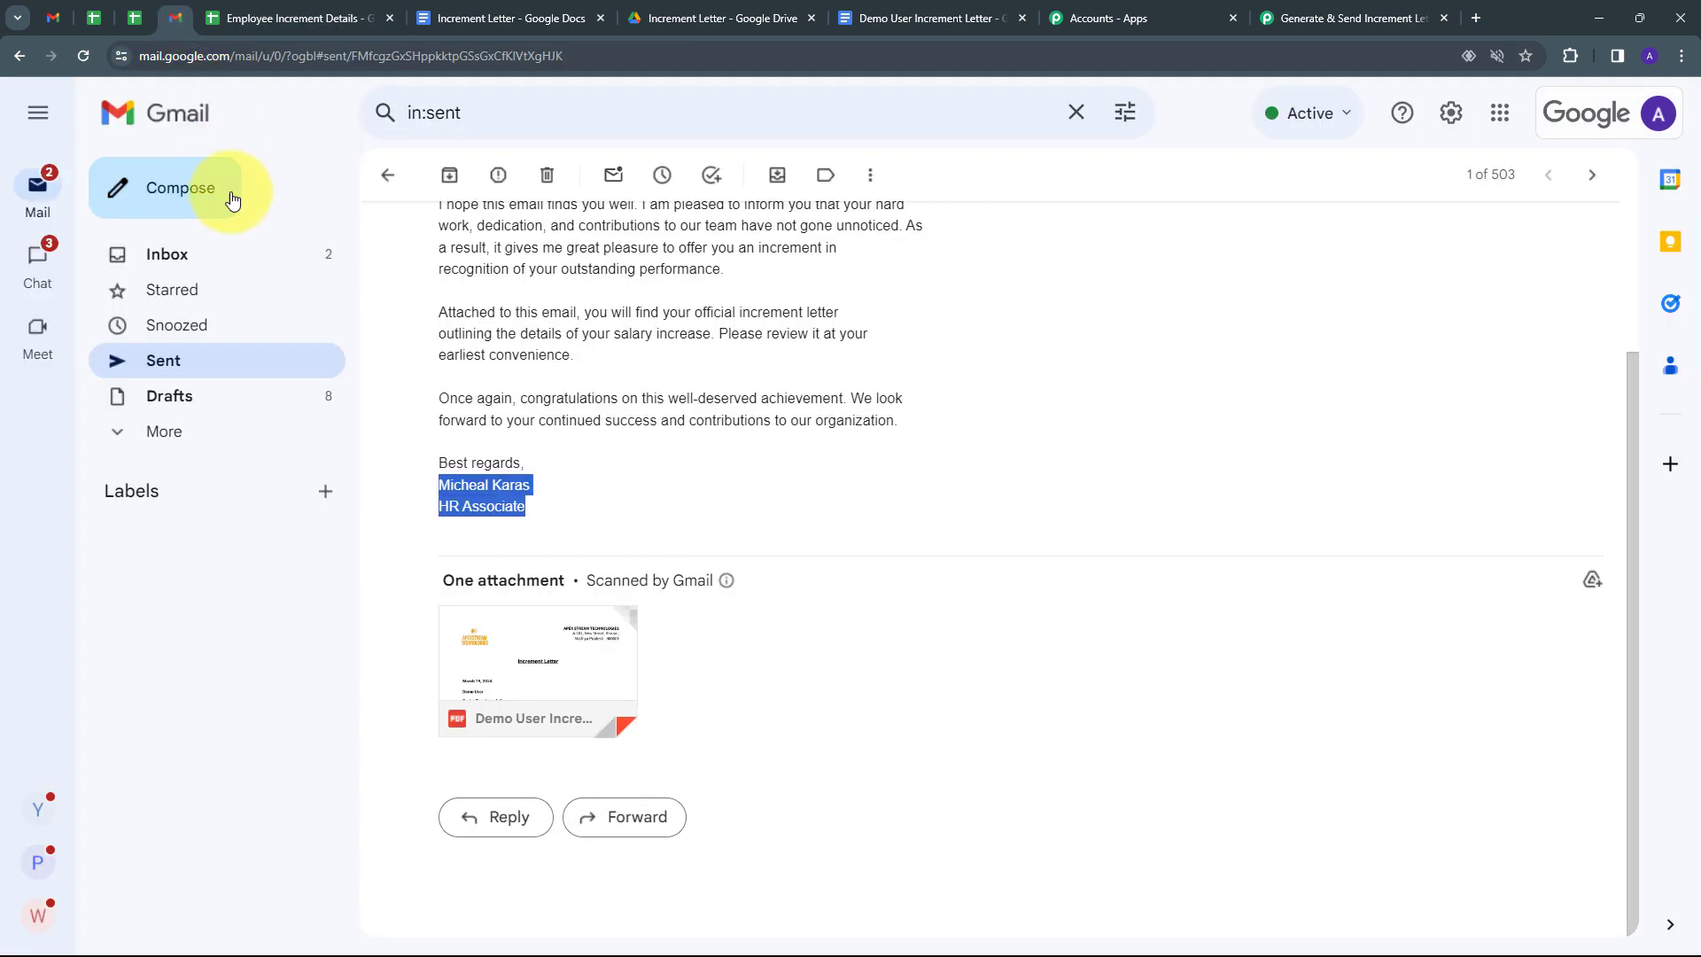
{"action": "left_click", "coordinate": [385, 176]}
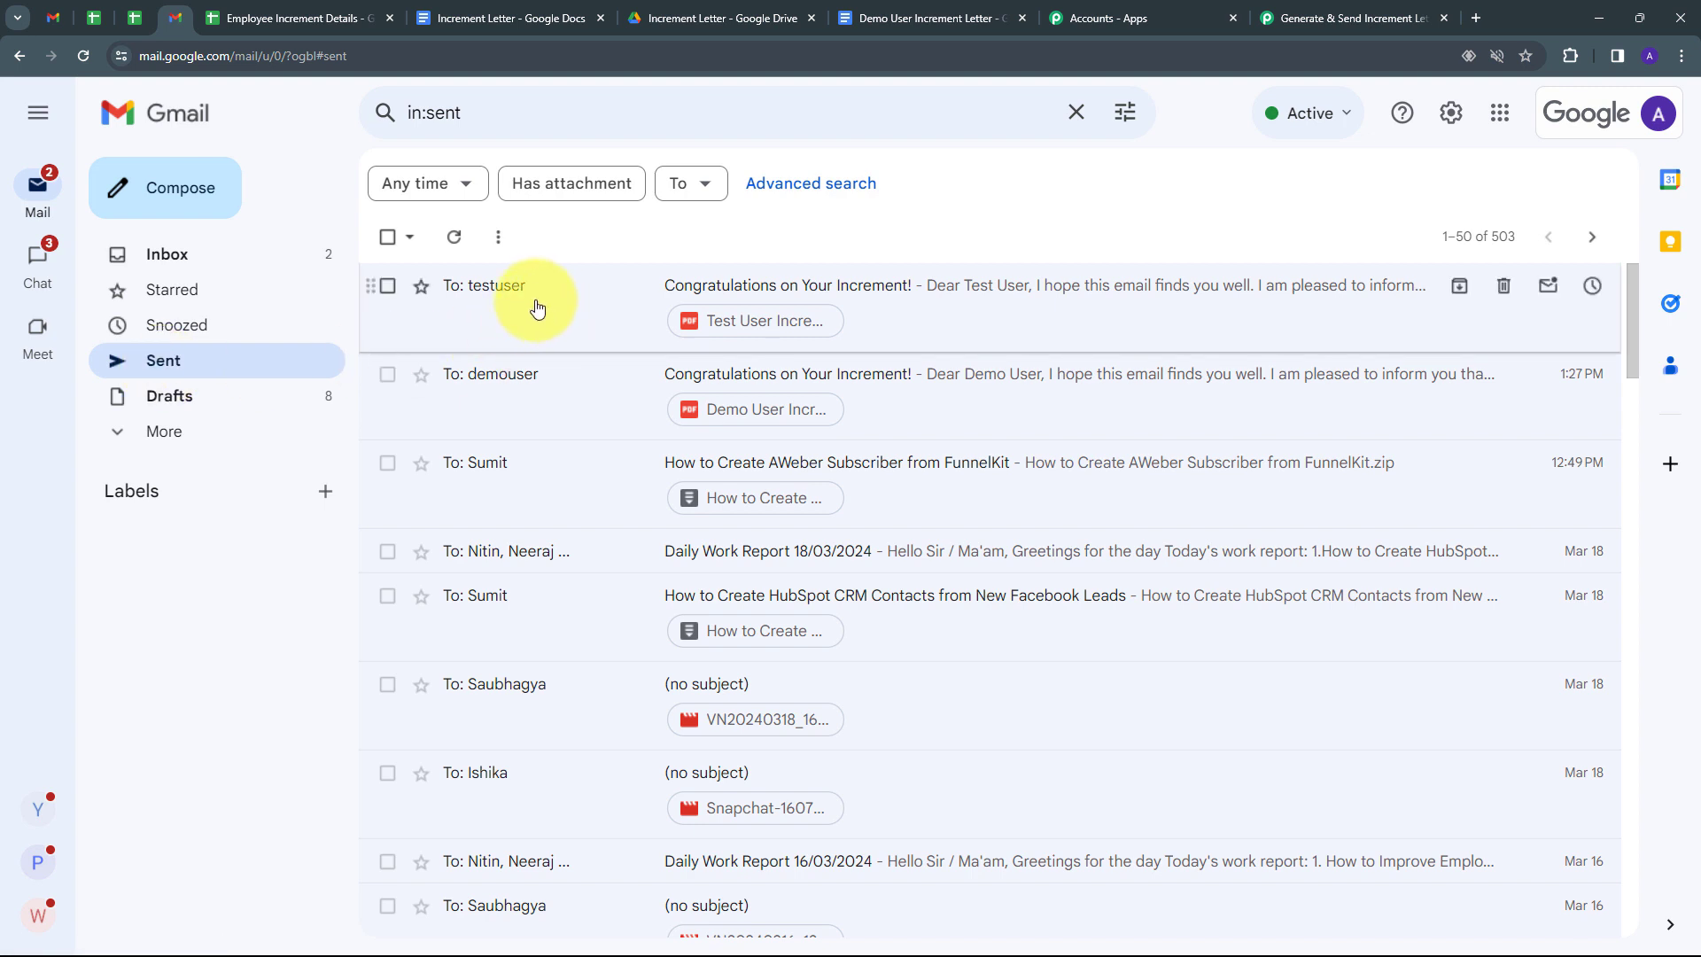
{"action": "mouse_move", "coordinate": [476, 296]}
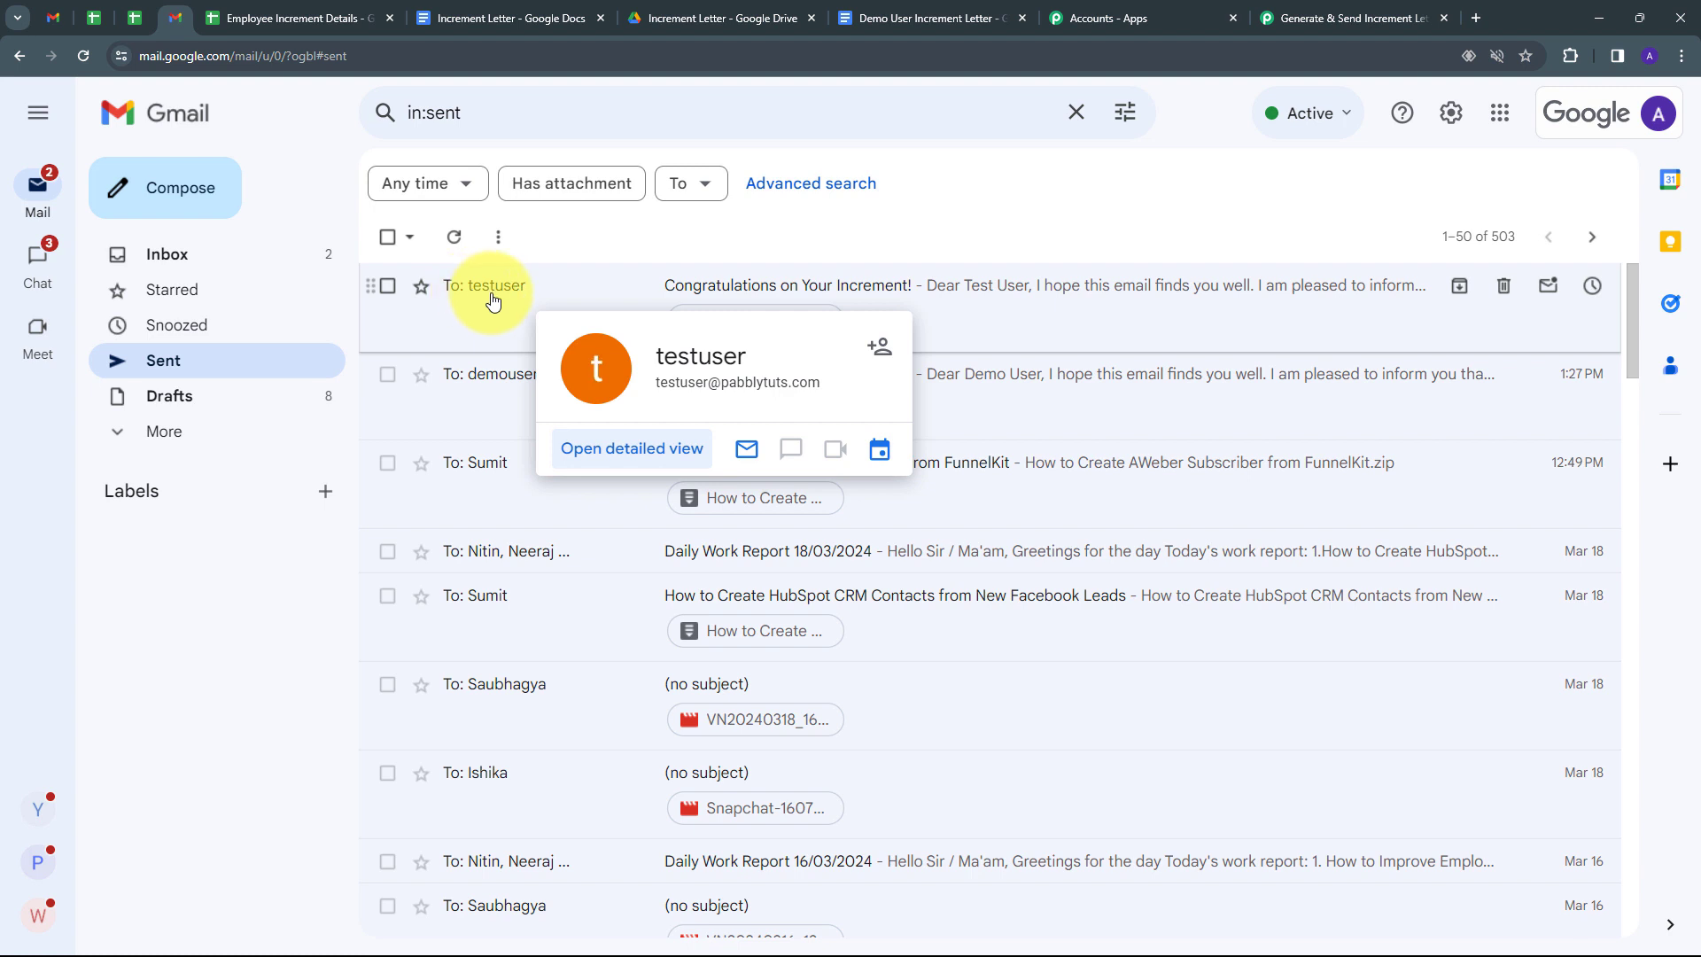
{"action": "left_click", "coordinate": [493, 303]}
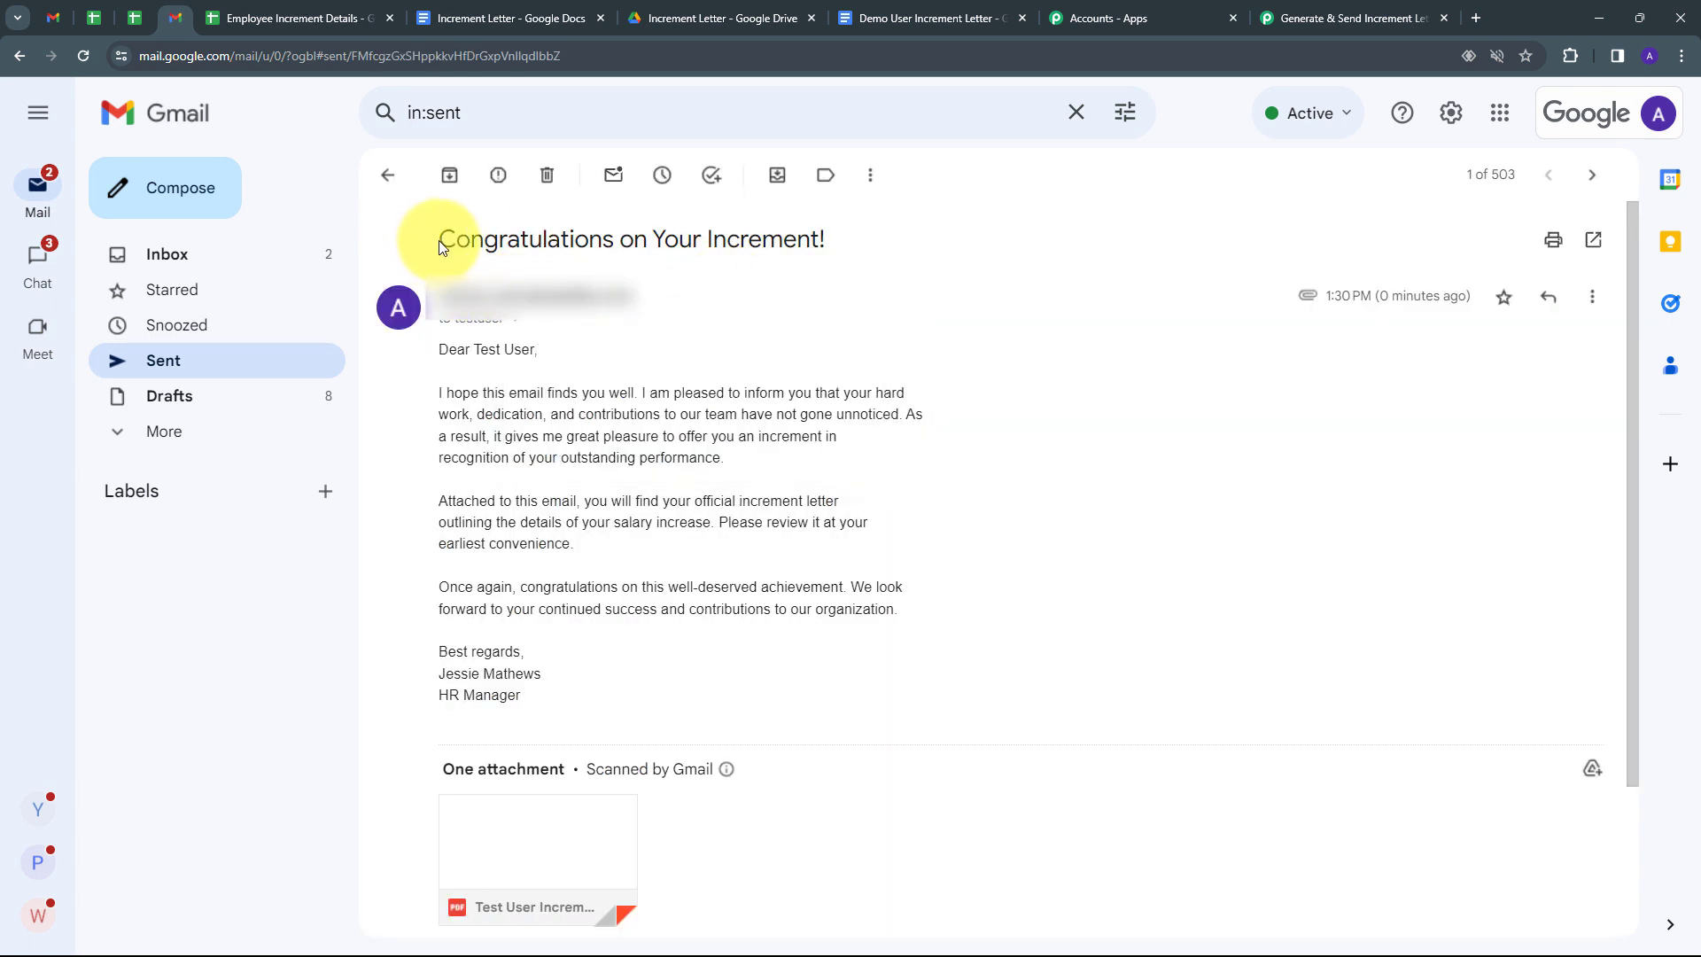
Highlight the subject, greeting name and HR Manager signature to verify the email.
{"action": "left_click_drag", "start_coordinate": [443, 237], "coordinate": [778, 266]}
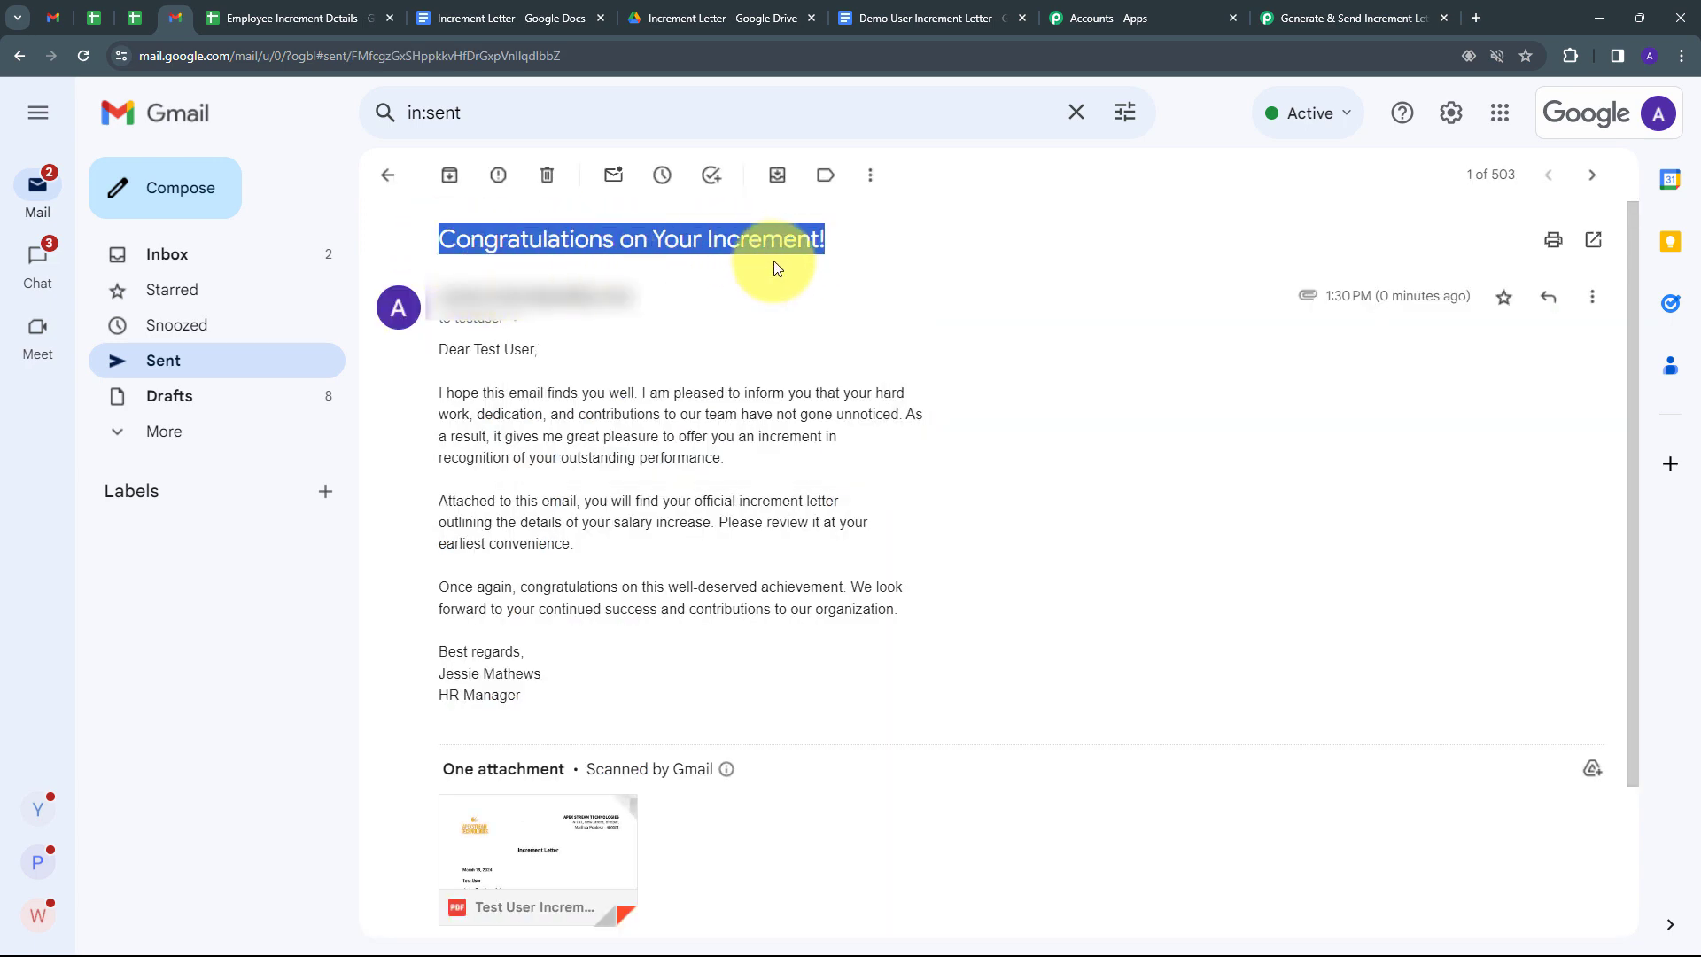
{"action": "scroll", "coordinate": [1636, 390], "scroll_direction": "down", "scroll_amount": 1}
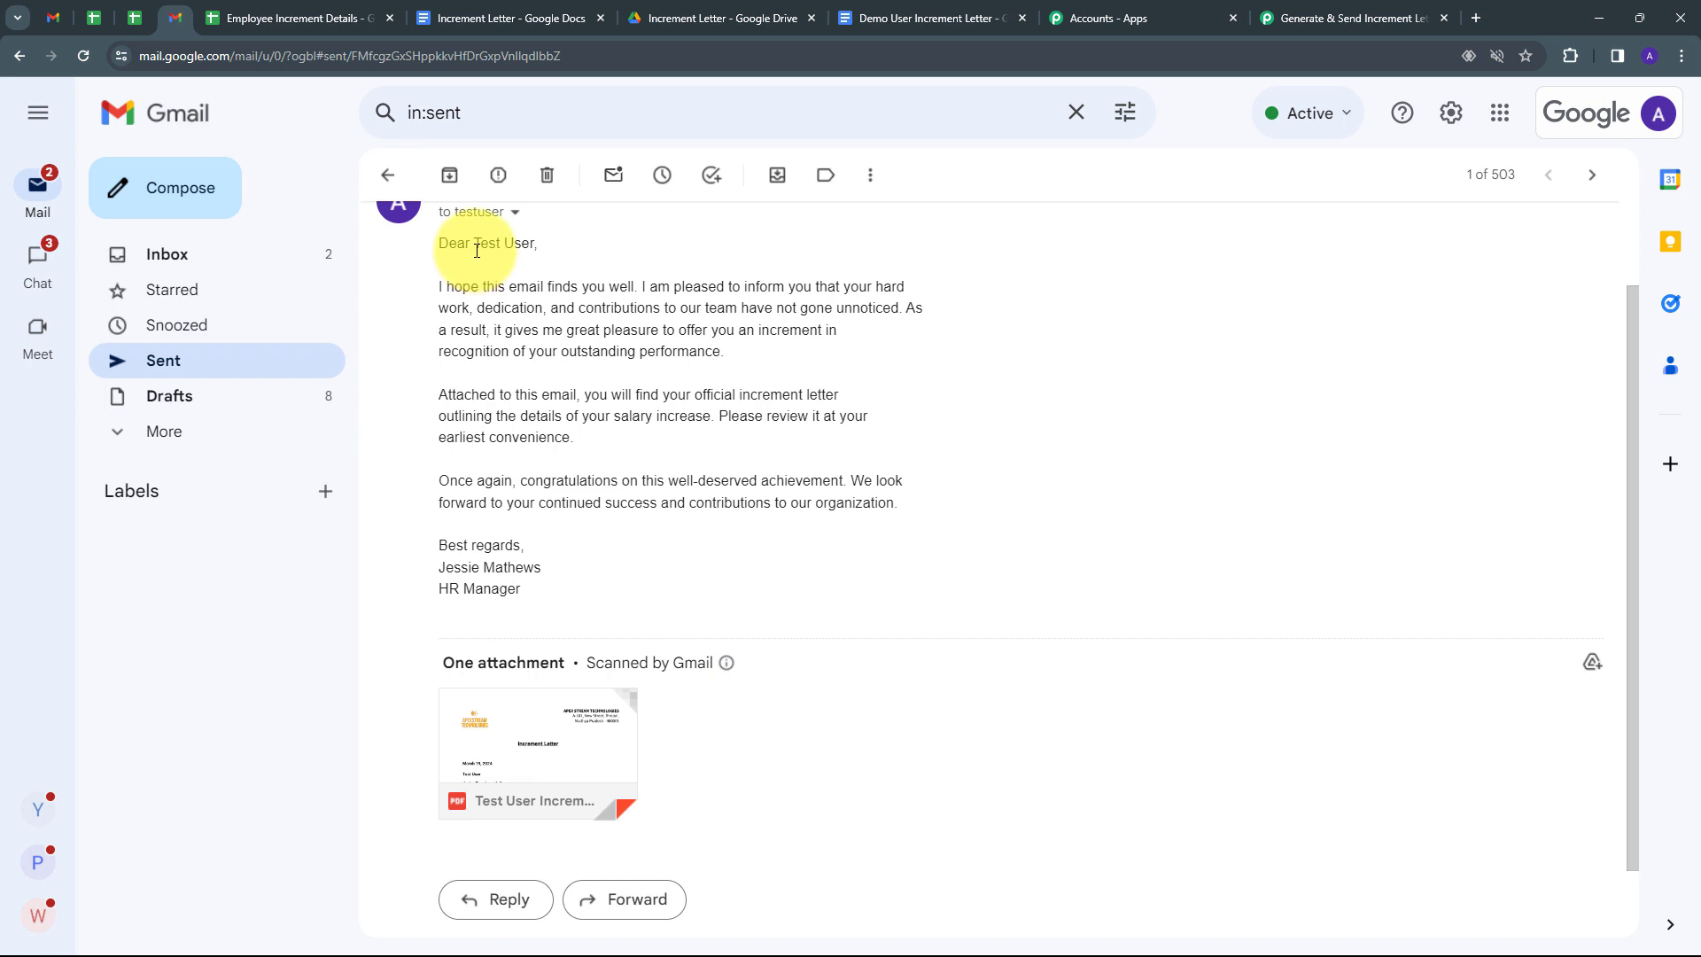
{"action": "left_click_drag", "start_coordinate": [474, 248], "coordinate": [534, 245]}
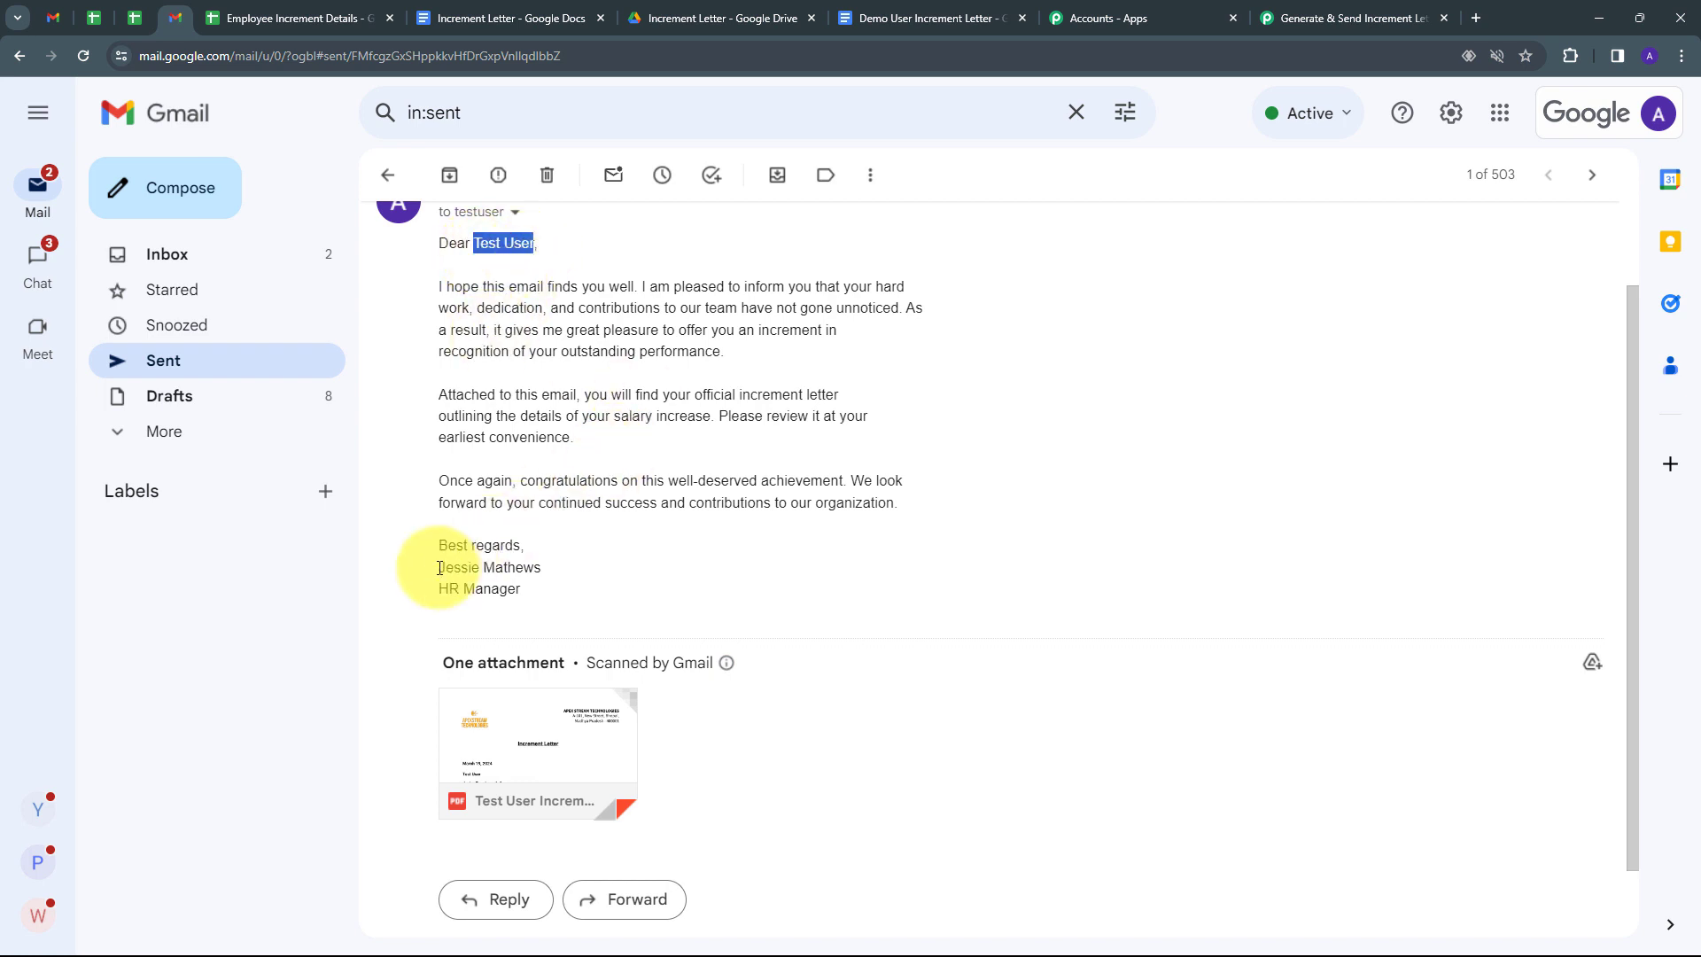
{"action": "left_click_drag", "start_coordinate": [440, 568], "coordinate": [543, 571]}
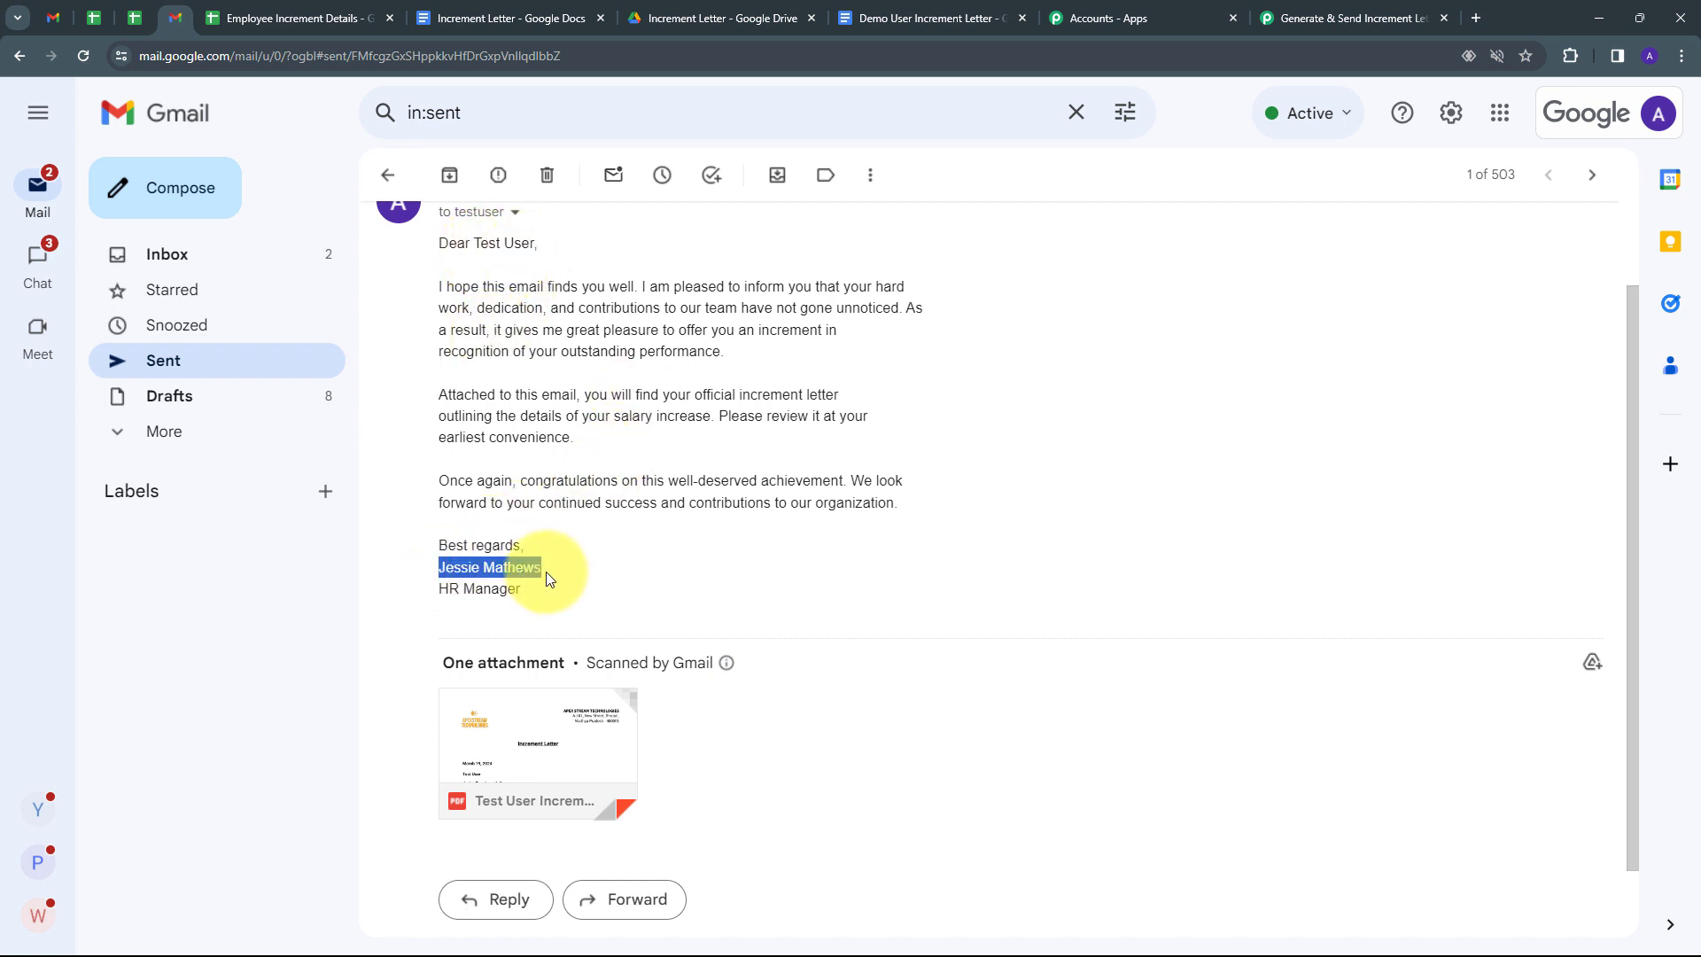
{"action": "left_click_drag", "start_coordinate": [438, 589], "coordinate": [553, 605]}
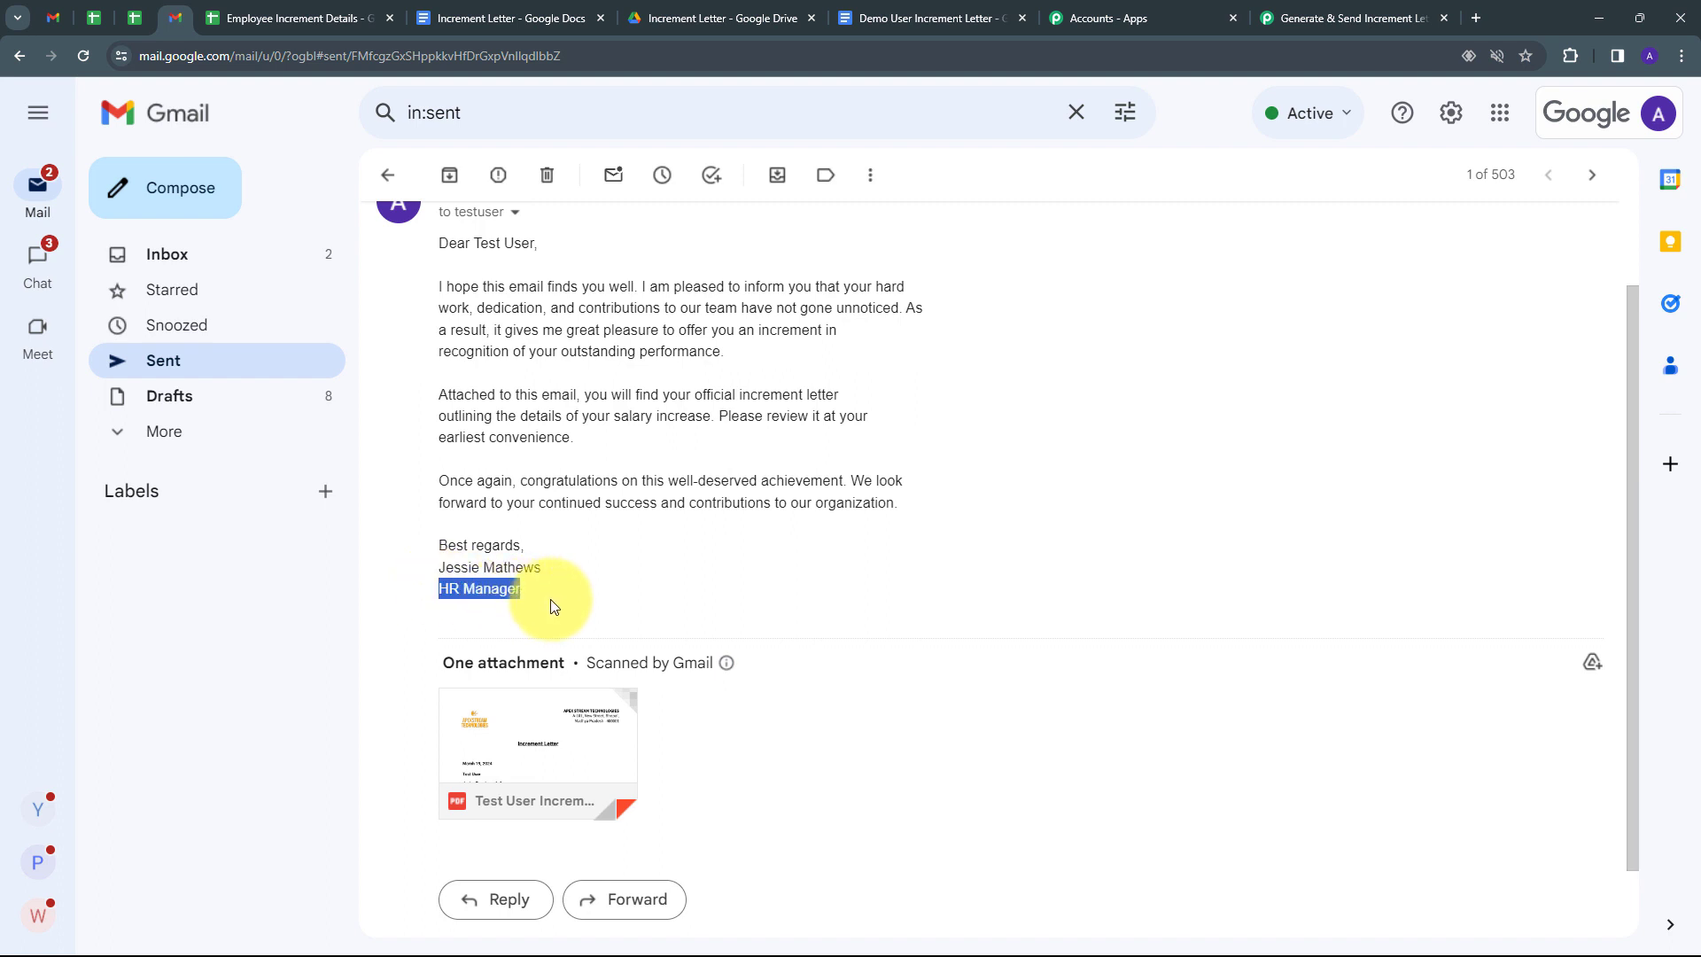
{"action": "mouse_move", "coordinate": [569, 748]}
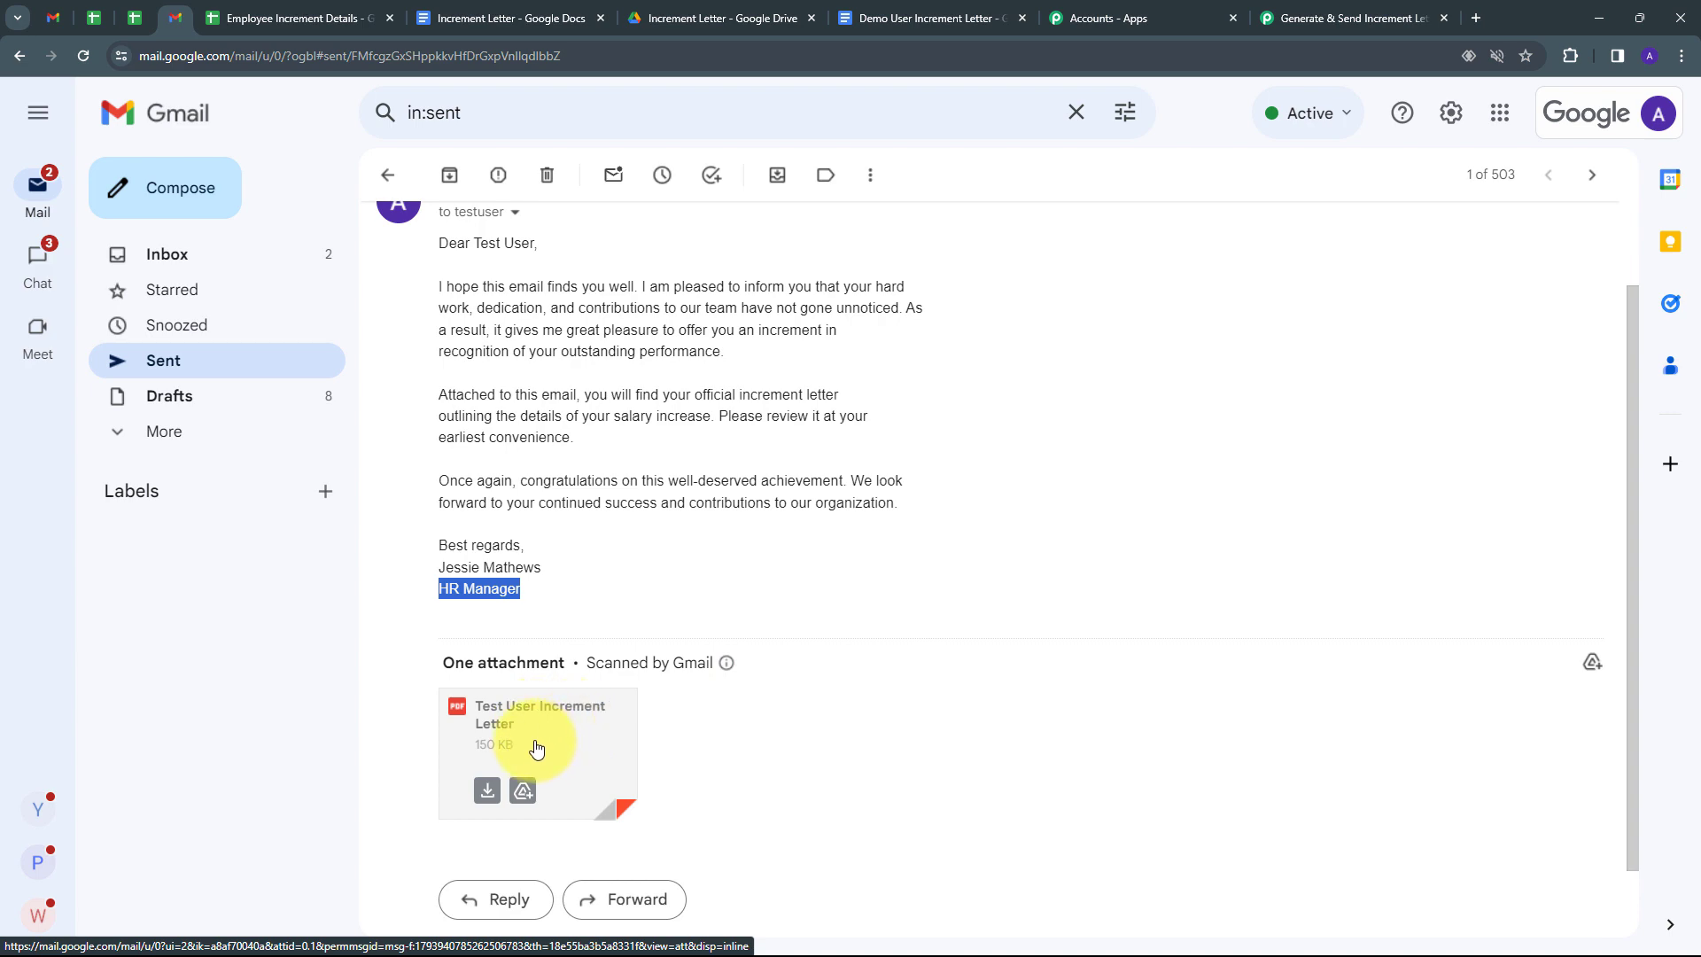
{"action": "left_click", "coordinate": [536, 748]}
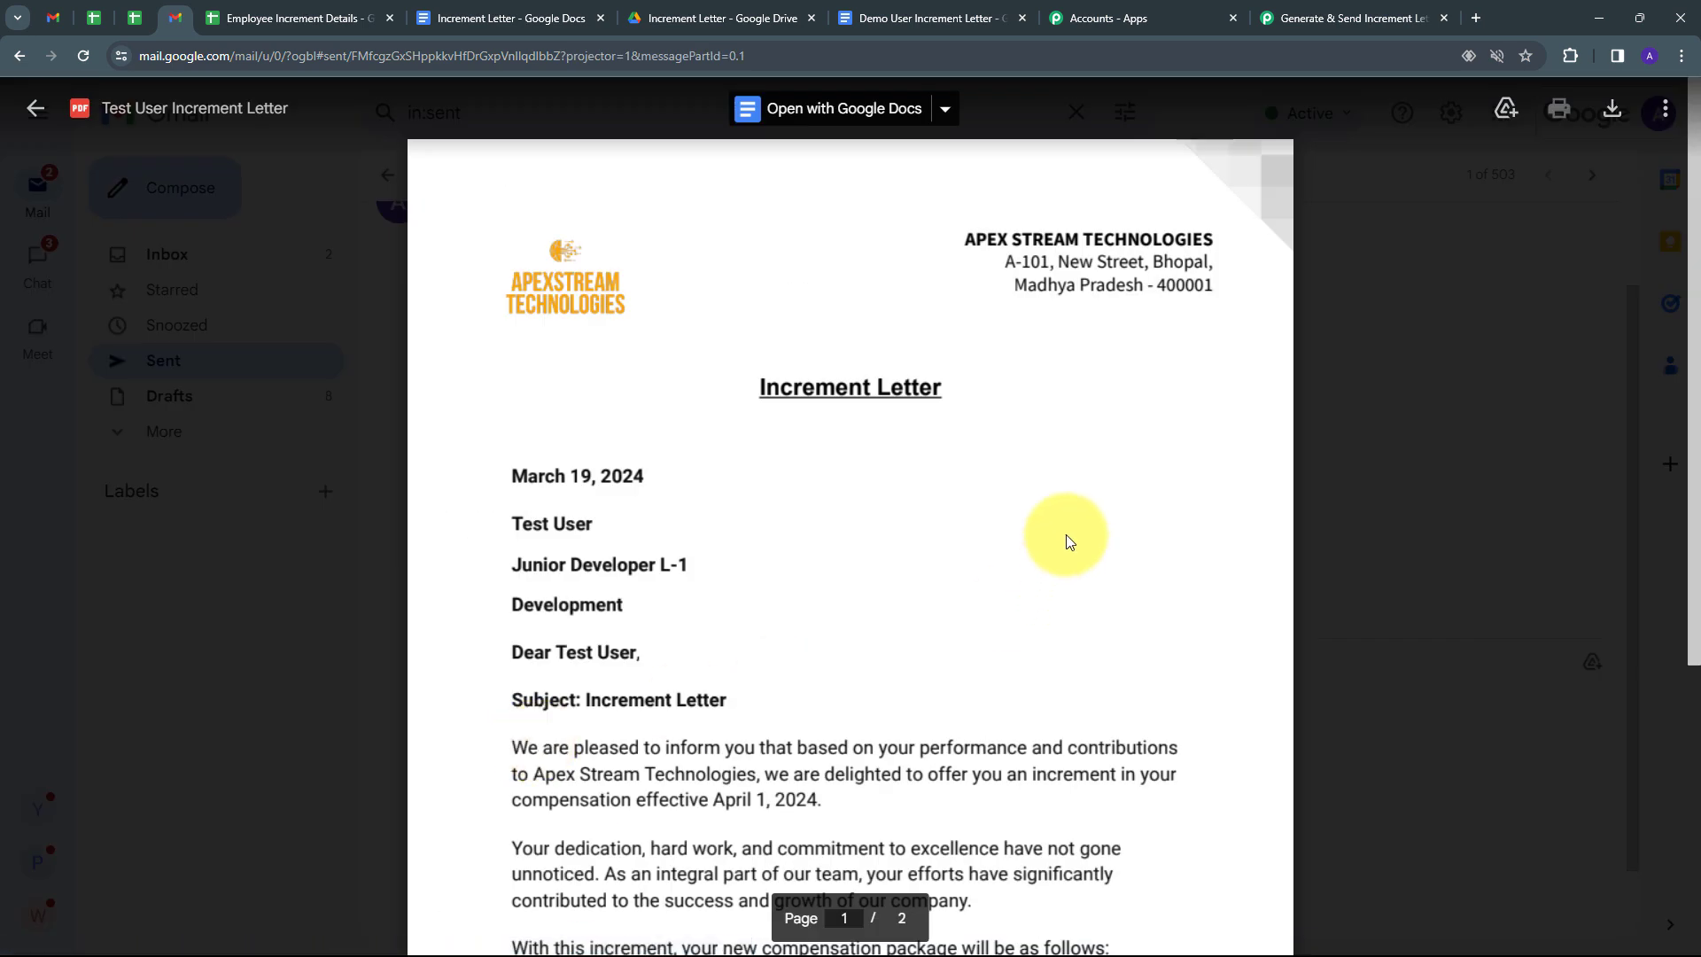
{"action": "scroll", "coordinate": [1063, 469], "scroll_direction": "down", "scroll_amount": 10}
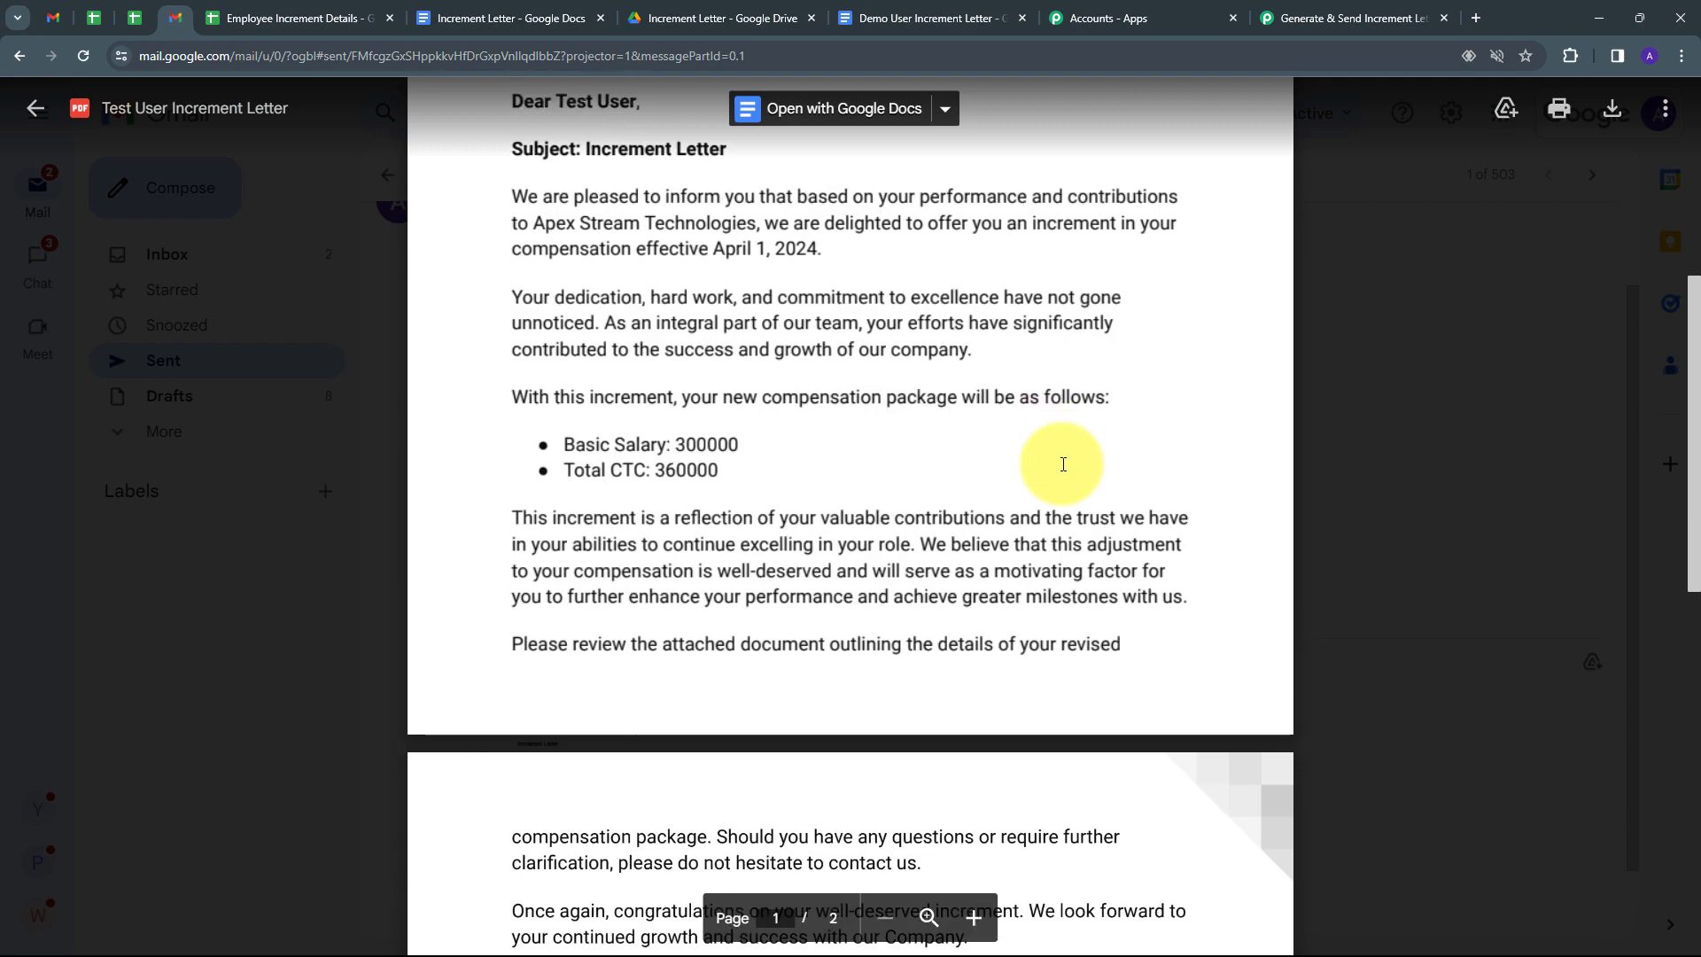
{"action": "scroll", "coordinate": [1054, 600], "scroll_direction": "down", "scroll_amount": 8}
{"action": "scroll", "coordinate": [1051, 599], "scroll_direction": "up", "scroll_amount": 15}
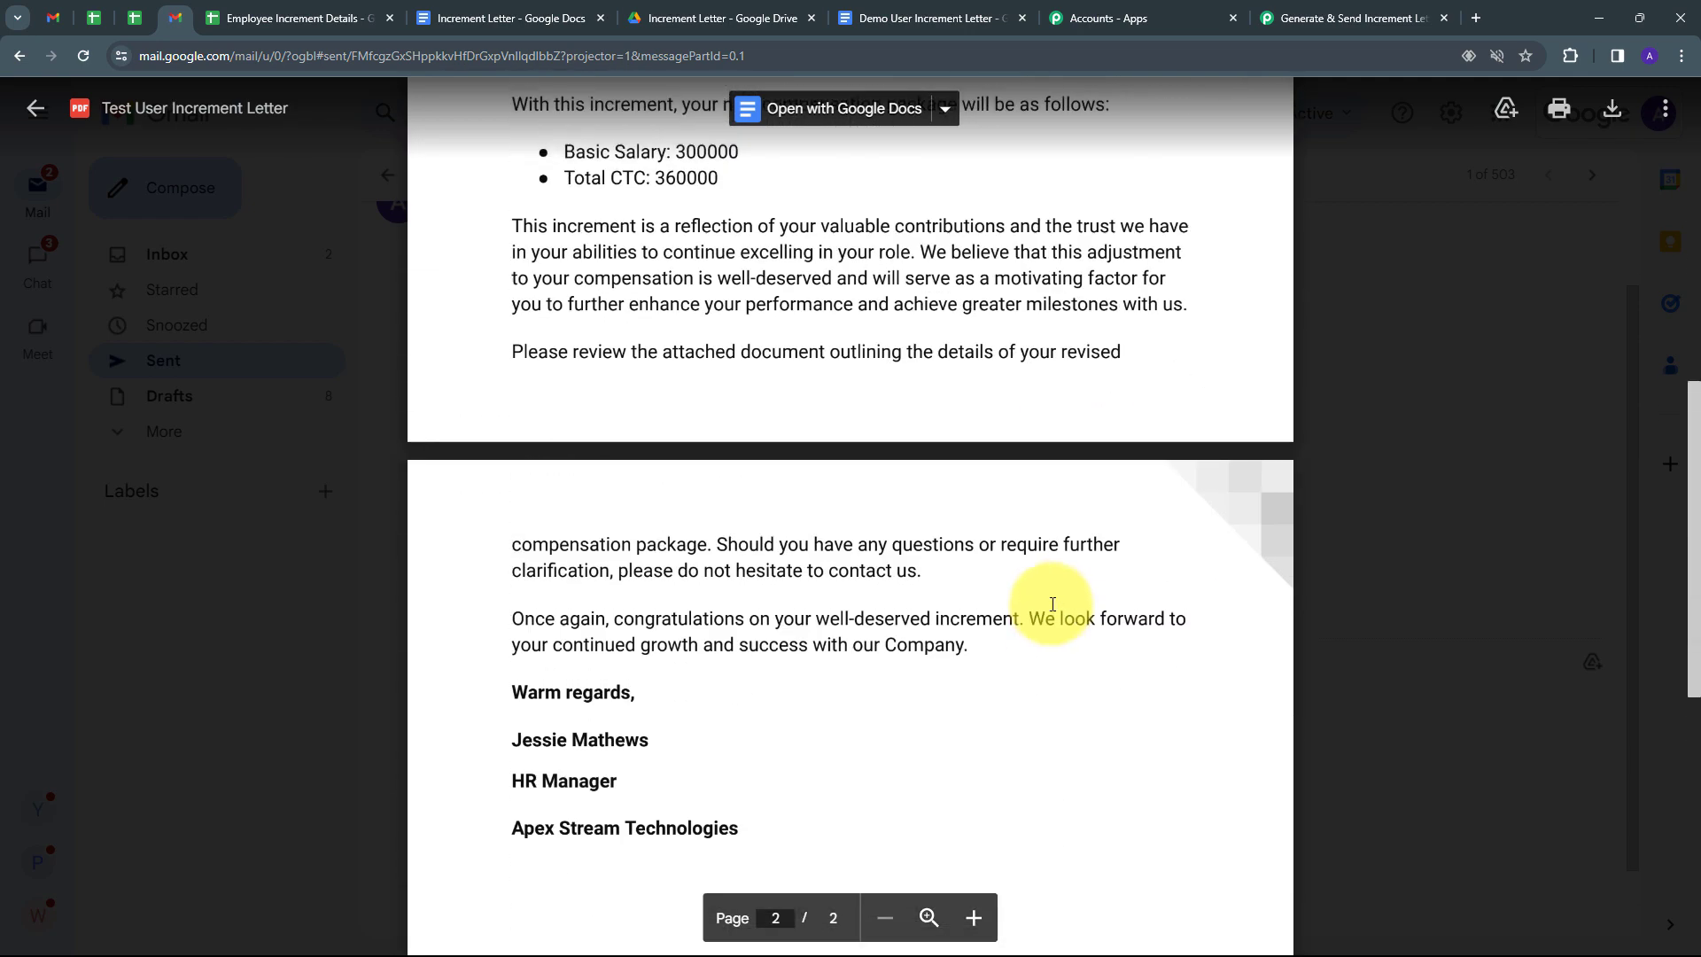
{"action": "scroll", "coordinate": [1051, 605], "scroll_direction": "up", "scroll_amount": 2}
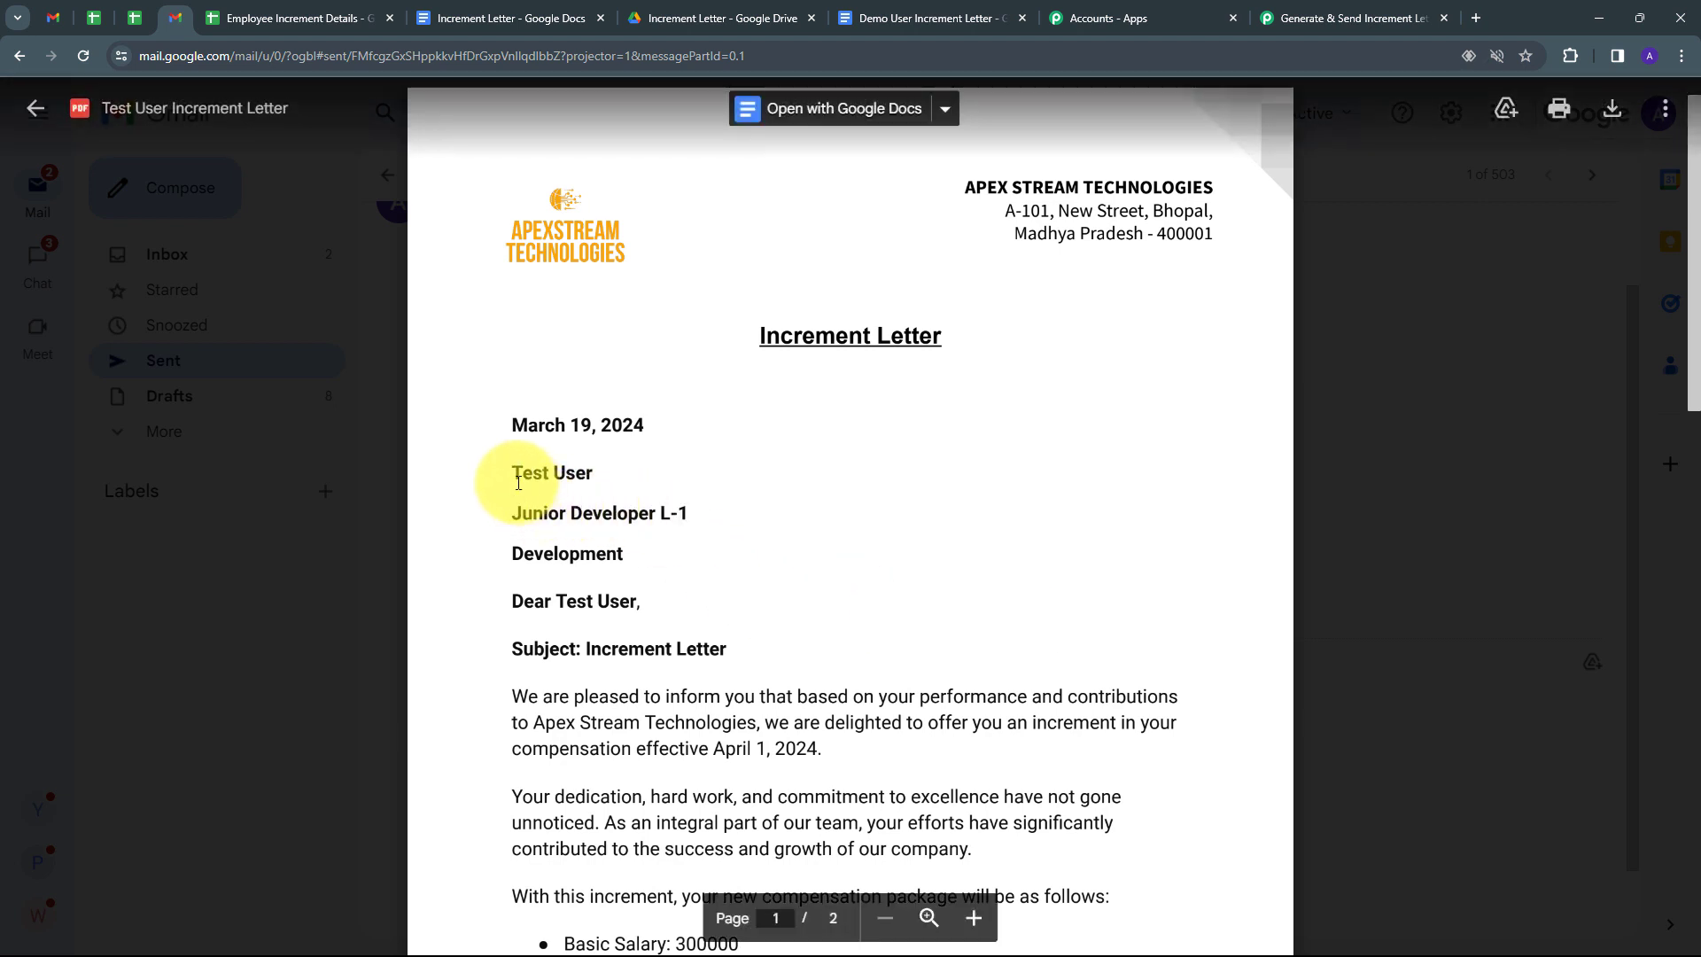
{"action": "left_click_drag", "start_coordinate": [514, 472], "coordinate": [759, 531]}
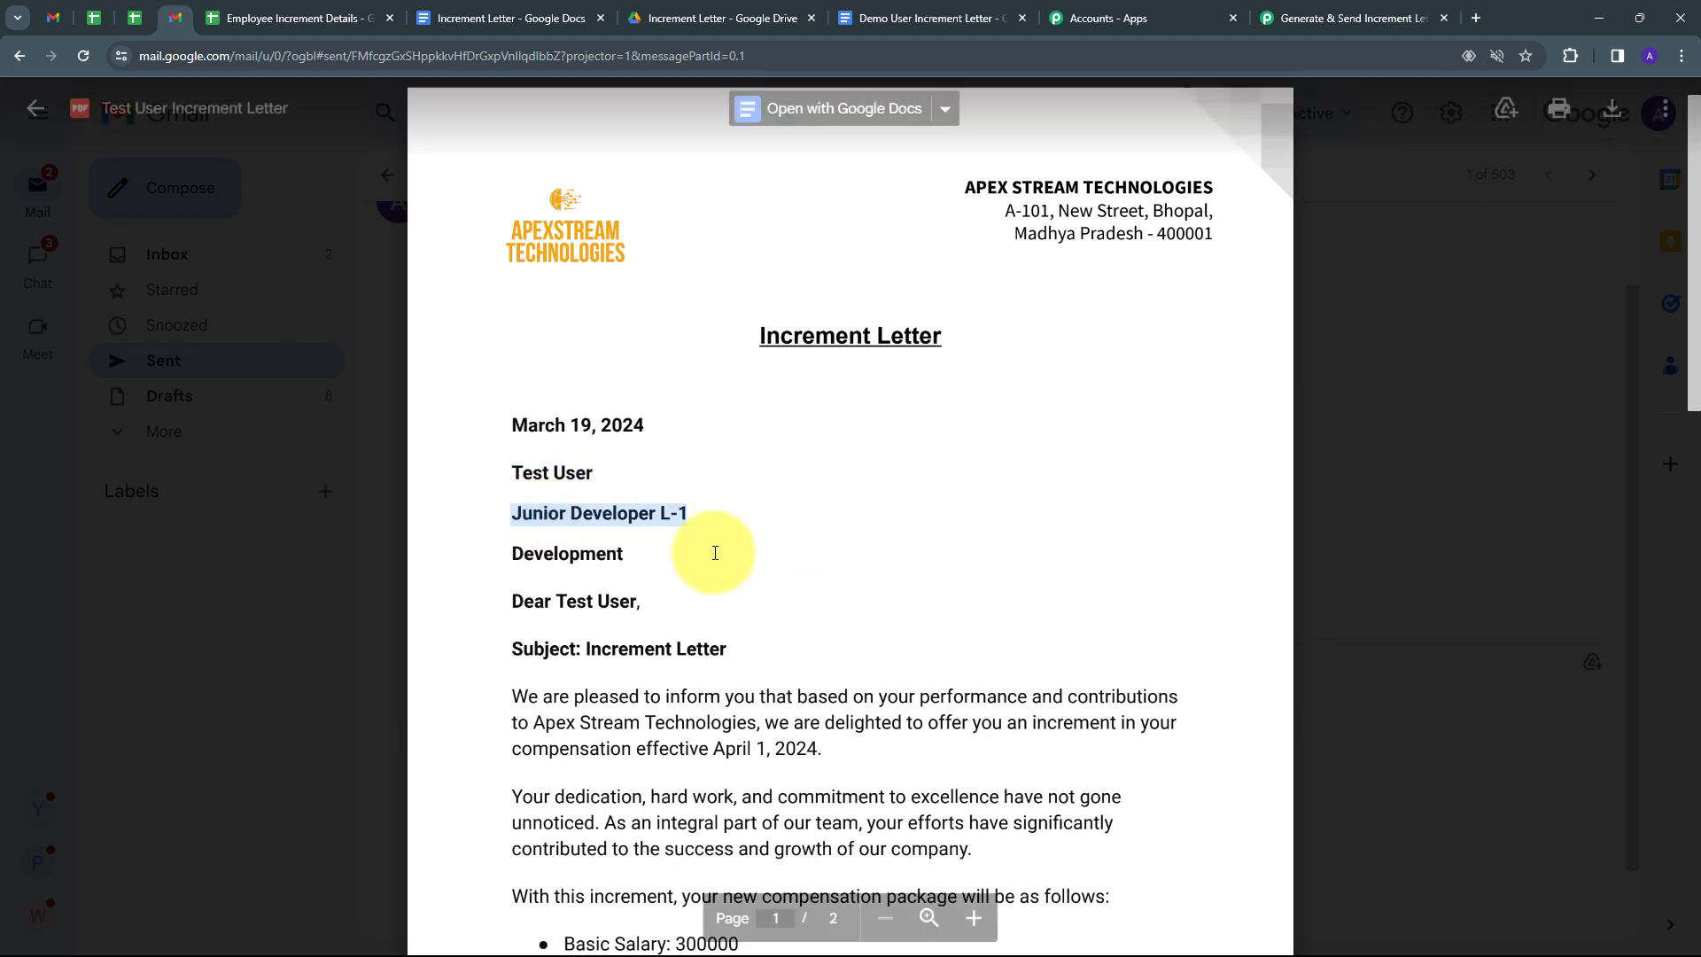
{"action": "left_click_drag", "start_coordinate": [498, 559], "coordinate": [684, 649]}
{"action": "scroll", "coordinate": [691, 651], "scroll_direction": "down", "scroll_amount": 2}
{"action": "left_click_drag", "start_coordinate": [713, 571], "coordinate": [861, 582]}
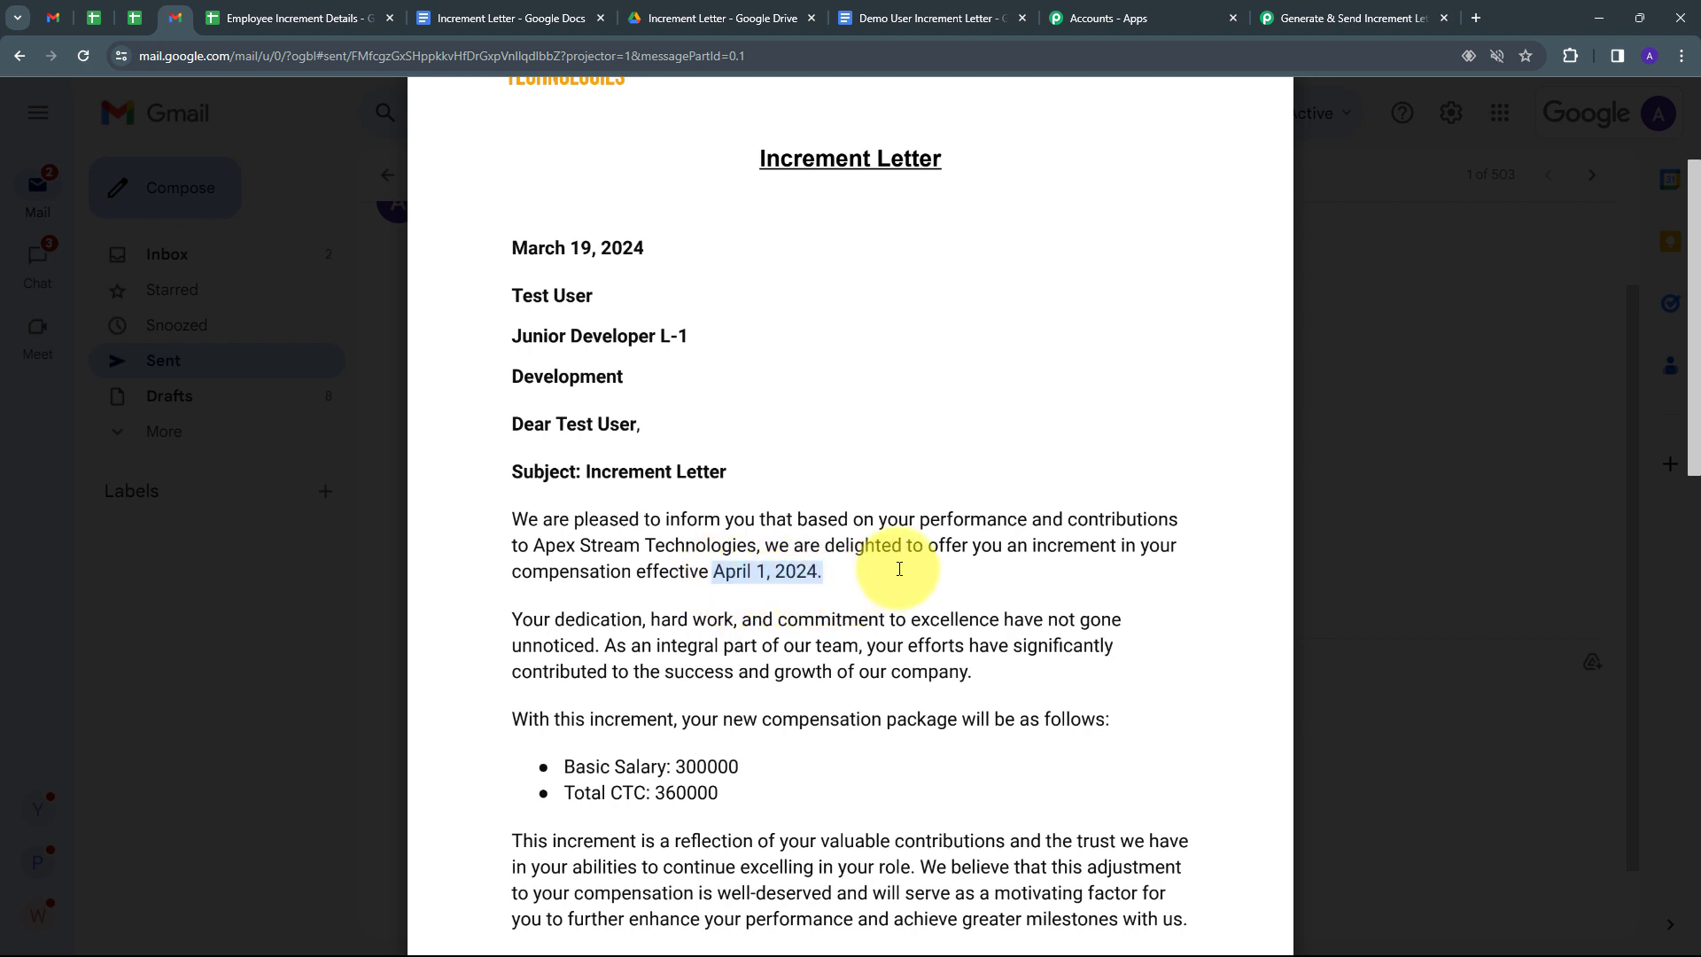
{"action": "scroll", "coordinate": [898, 570], "scroll_direction": "down", "scroll_amount": 1}
{"action": "scroll", "coordinate": [874, 586], "scroll_direction": "down", "scroll_amount": 1}
{"action": "left_click_drag", "start_coordinate": [675, 590], "coordinate": [719, 617]}
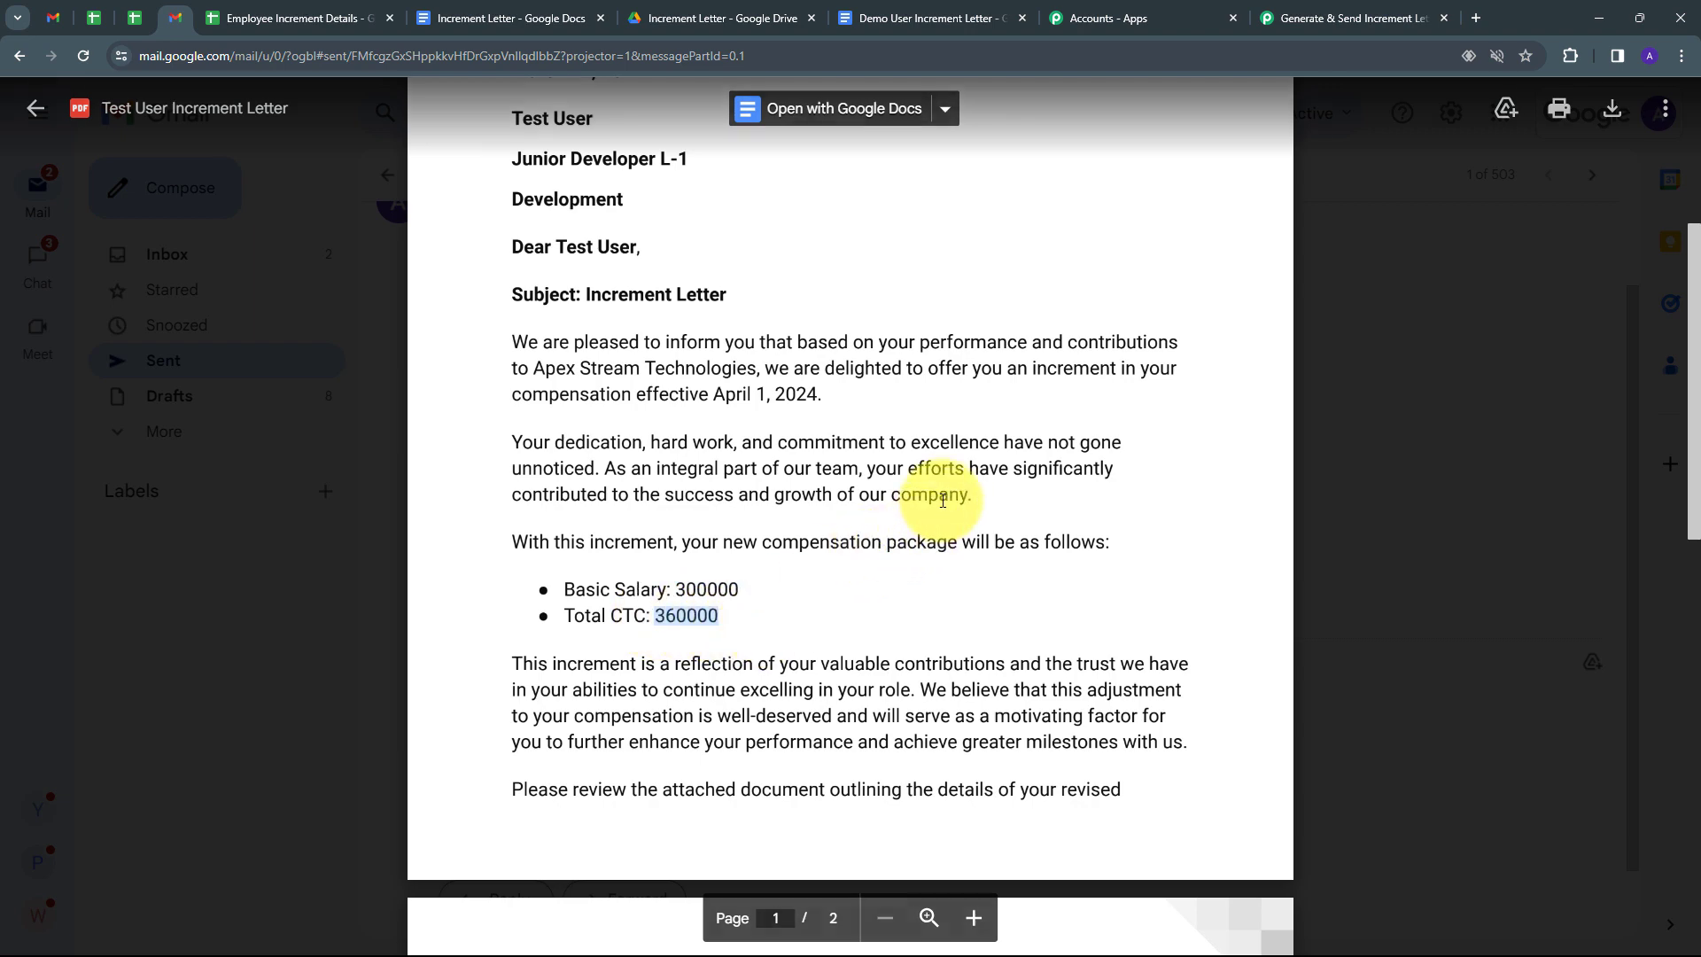
{"action": "scroll", "coordinate": [943, 496], "scroll_direction": "down", "scroll_amount": 5}
{"action": "scroll", "coordinate": [943, 496], "scroll_direction": "down", "scroll_amount": 2}
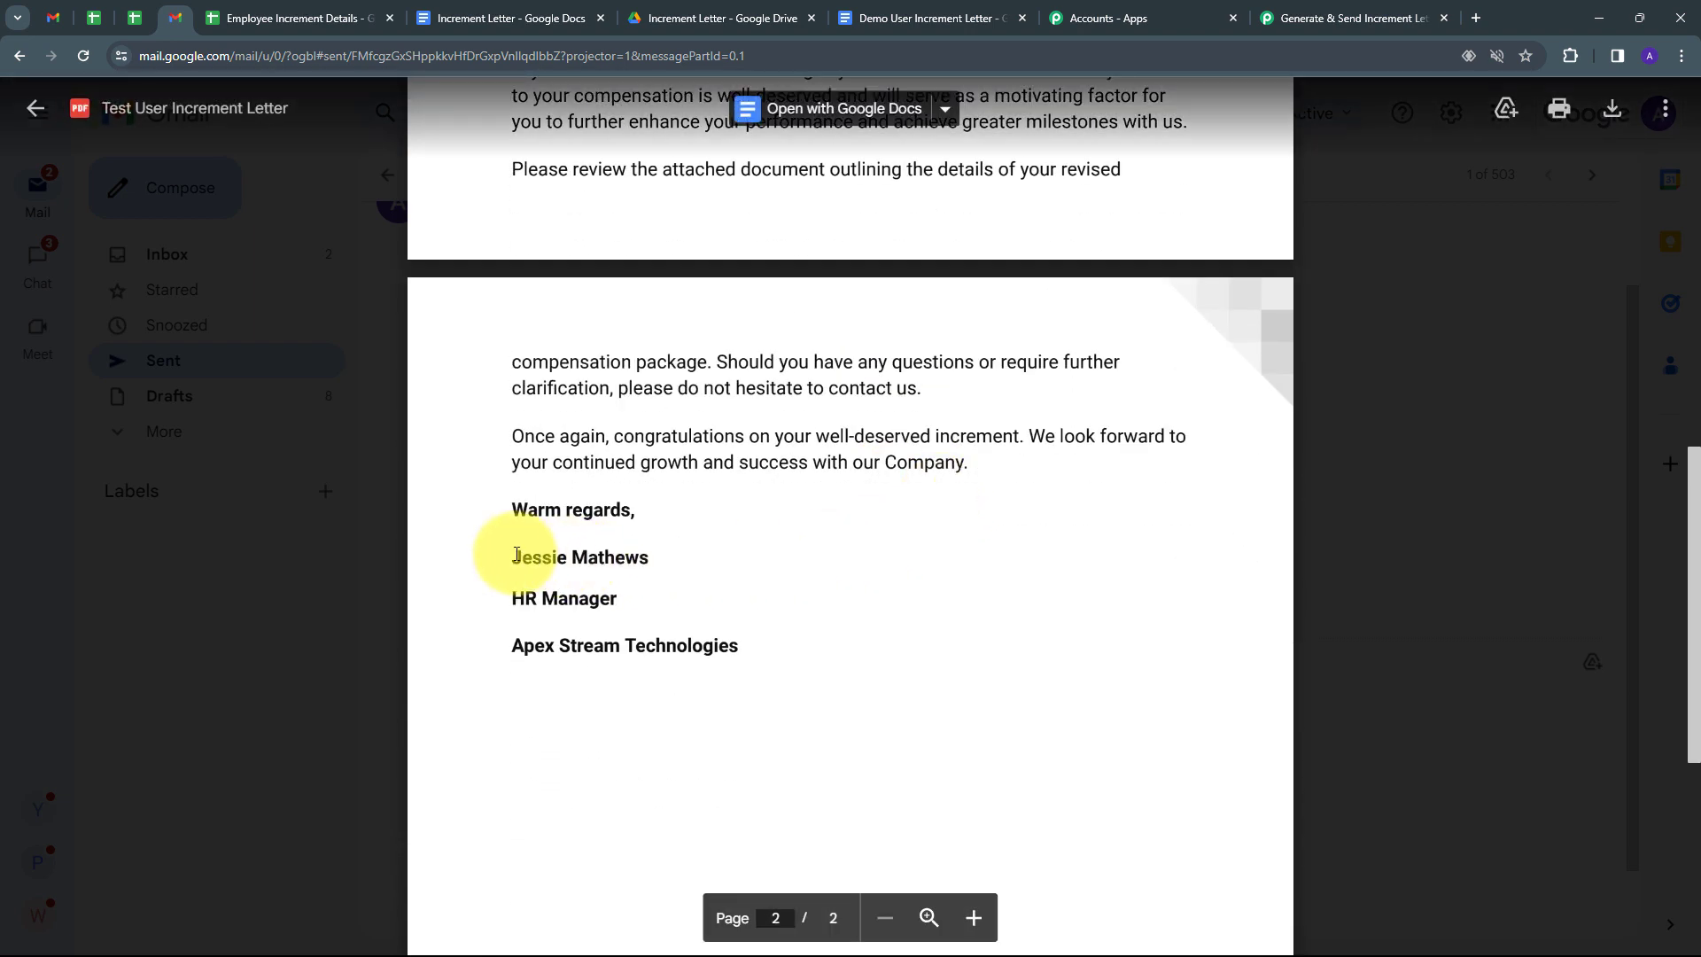
{"action": "left_click_drag", "start_coordinate": [516, 554], "coordinate": [695, 558]}
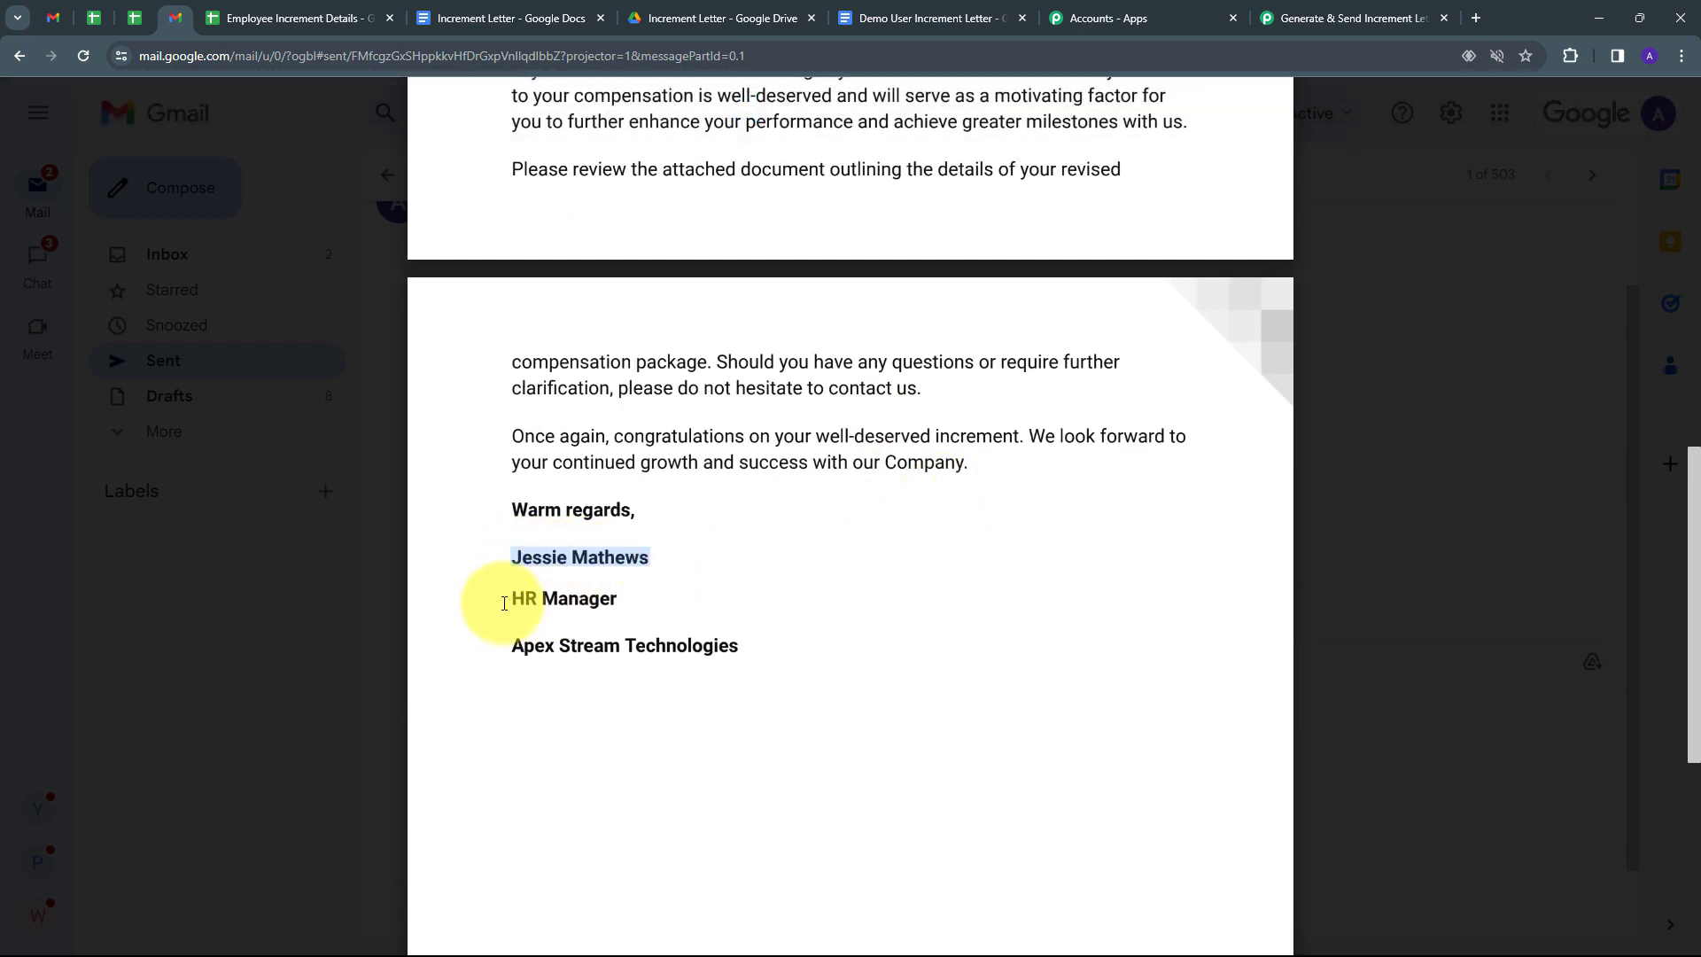
{"action": "left_click_drag", "start_coordinate": [504, 603], "coordinate": [858, 596]}
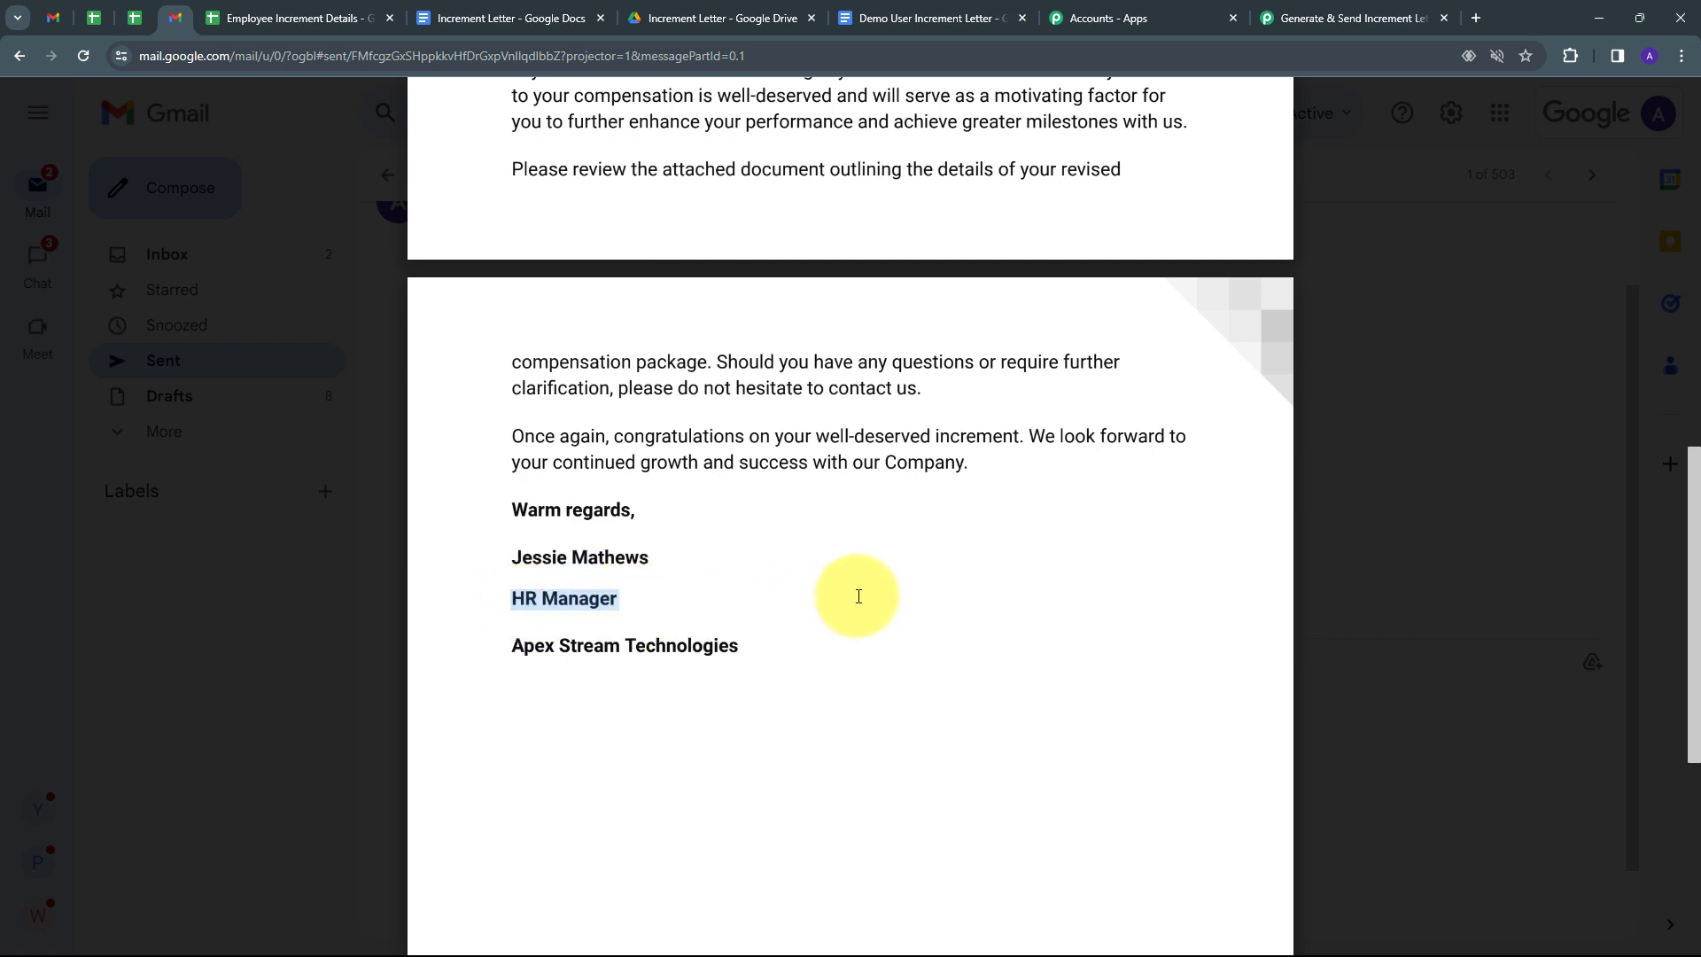
{"action": "scroll", "coordinate": [858, 596], "scroll_direction": "up", "scroll_amount": 10}
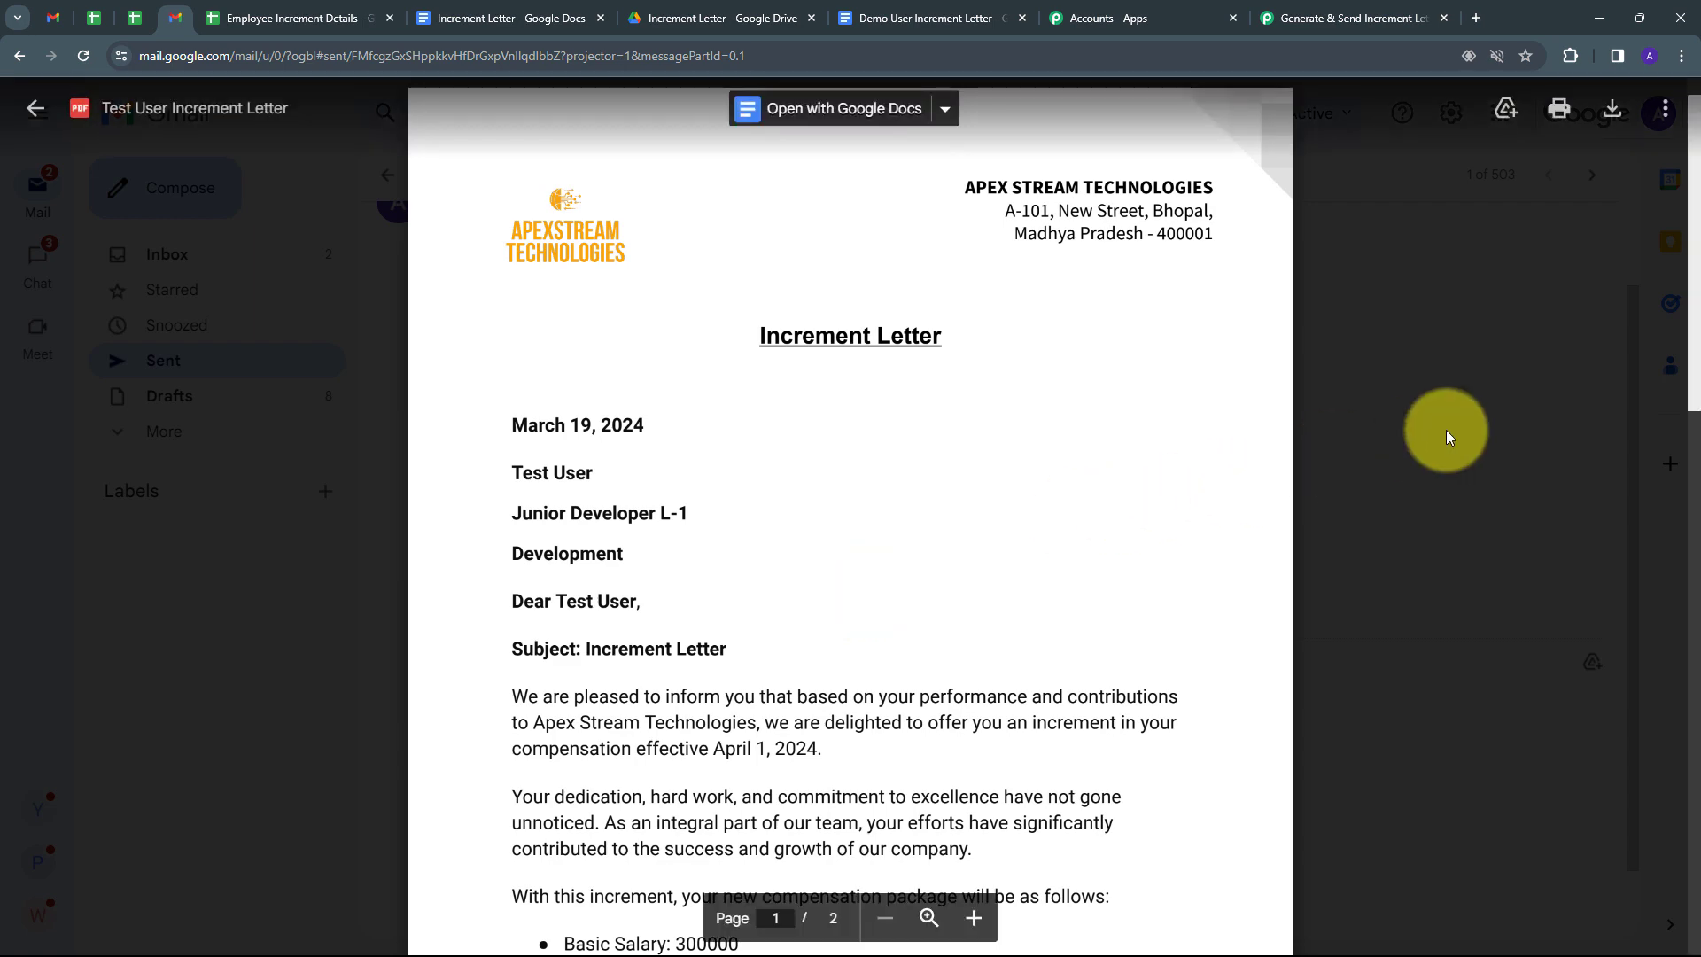
{"action": "left_click", "coordinate": [1443, 428]}
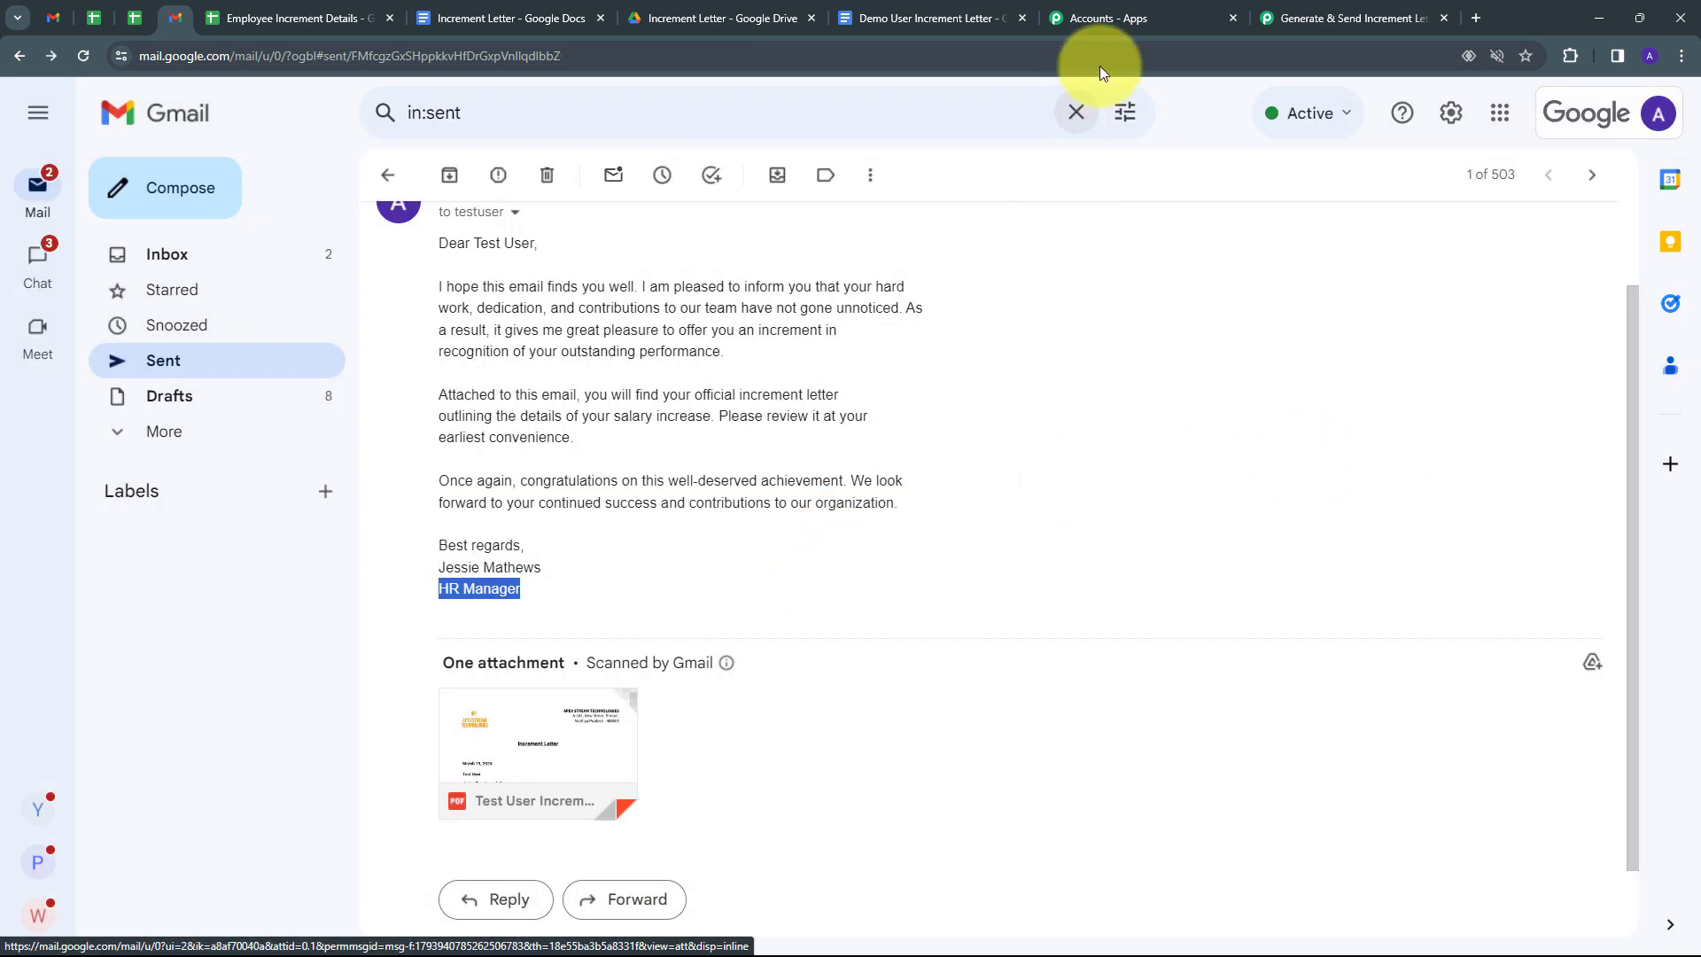
Scroll through the Sheets, Docs, Drive and Gmail steps of the Pabbly workflow.
{"action": "left_click", "coordinate": [1355, 18]}
{"action": "scroll", "coordinate": [411, 608], "scroll_direction": "up", "scroll_amount": 4}
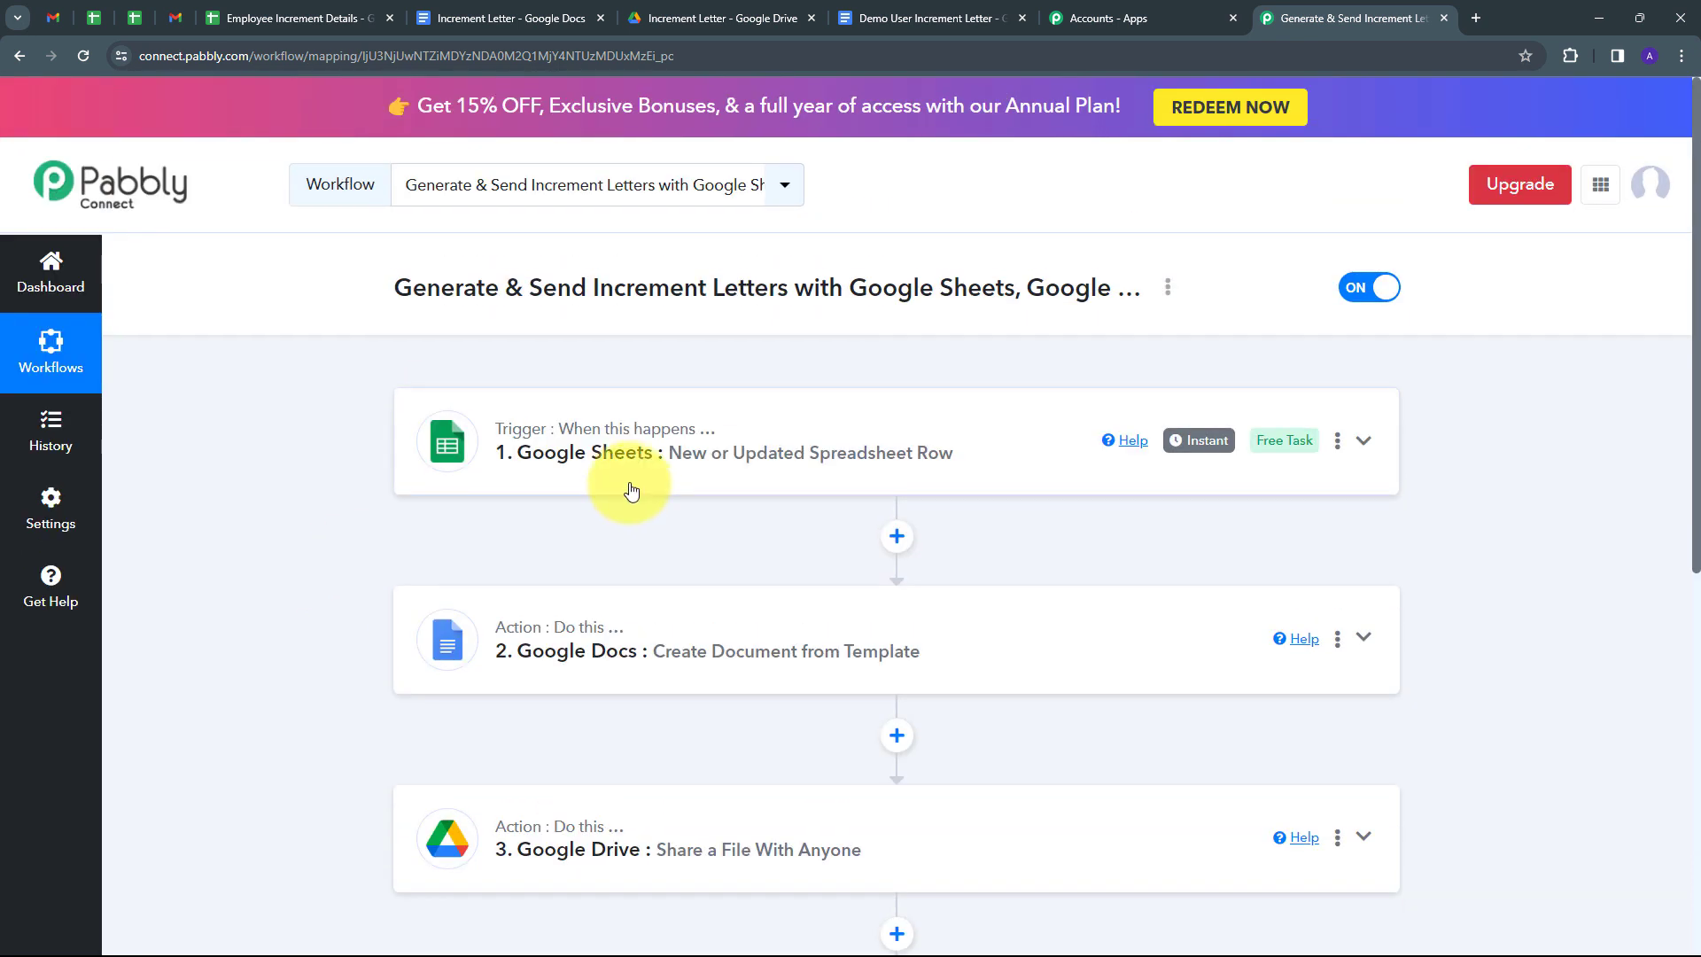
{"action": "scroll", "coordinate": [563, 531], "scroll_direction": "down", "scroll_amount": 2}
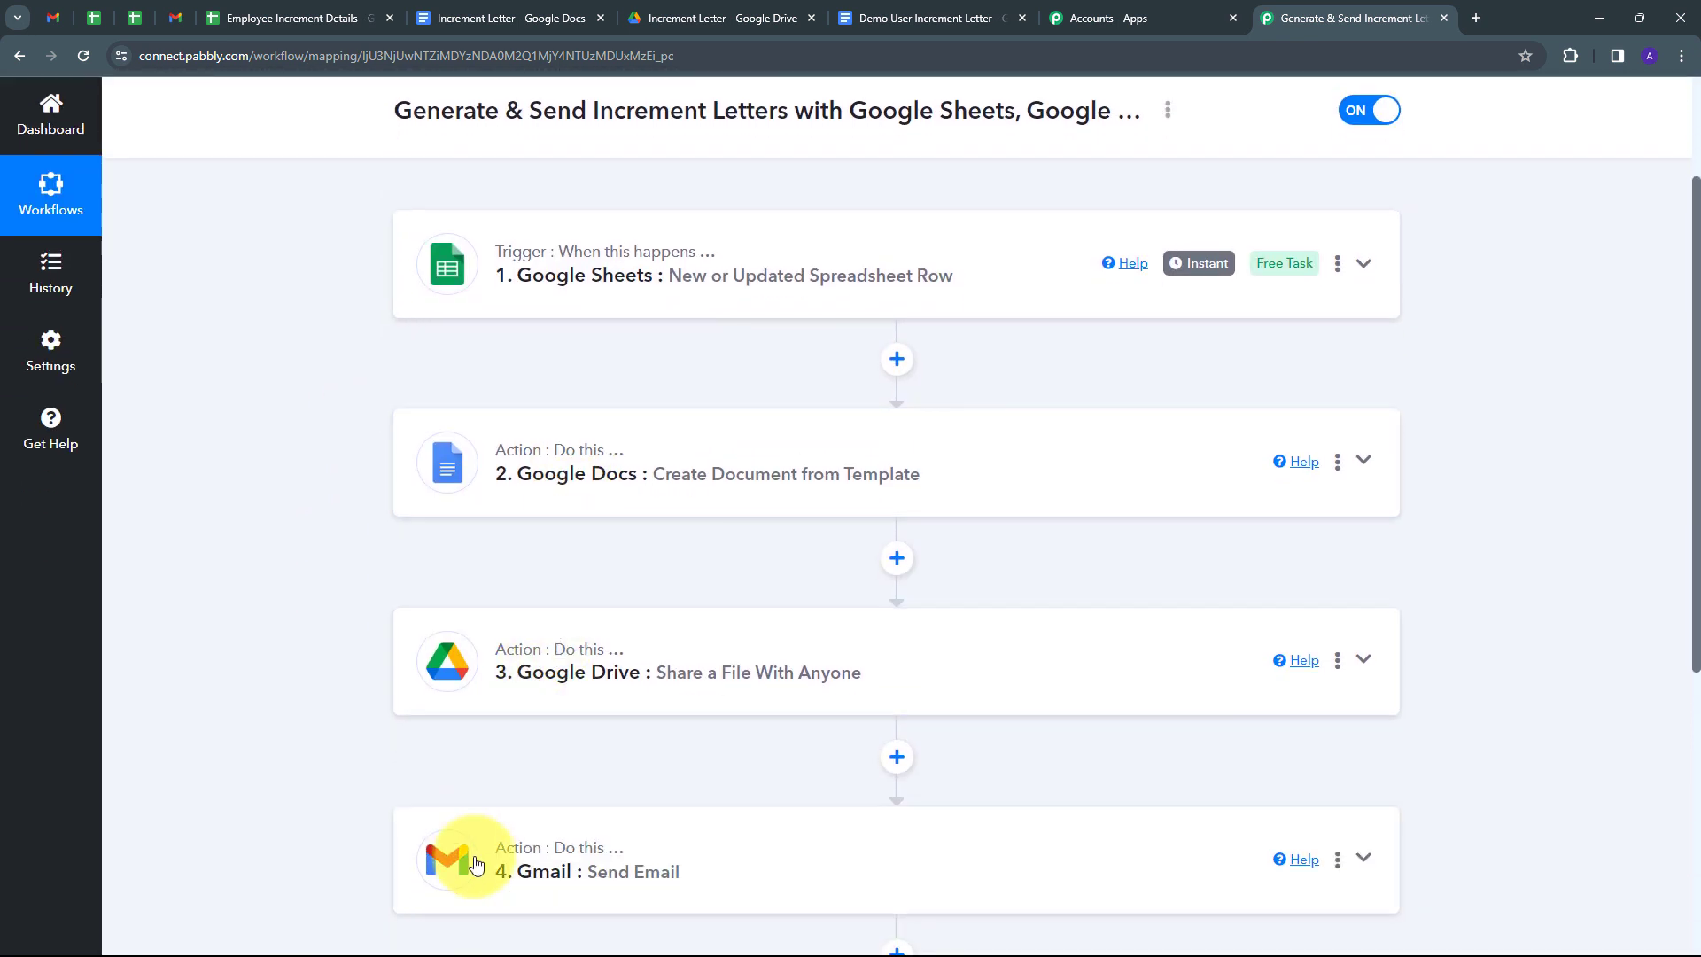
{"action": "scroll", "coordinate": [258, 496], "scroll_direction": "up", "scroll_amount": 1}
{"action": "scroll", "coordinate": [258, 502], "scroll_direction": "up", "scroll_amount": 1}
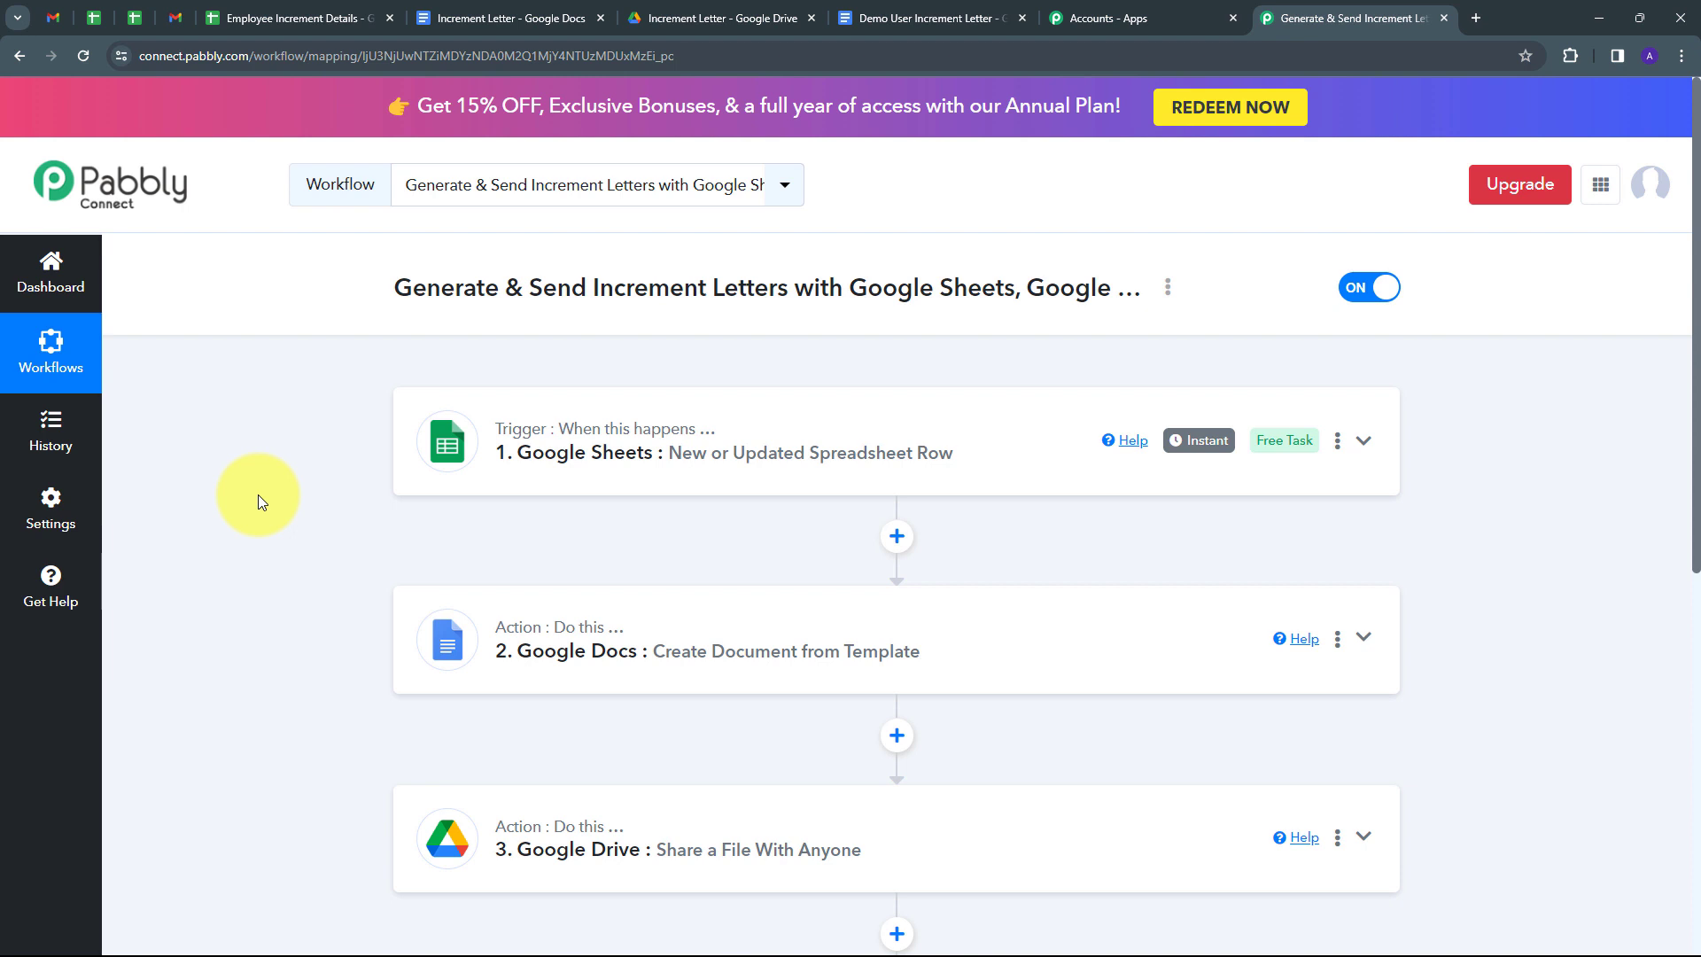
{"action": "scroll", "coordinate": [258, 494], "scroll_direction": "down", "scroll_amount": 1}
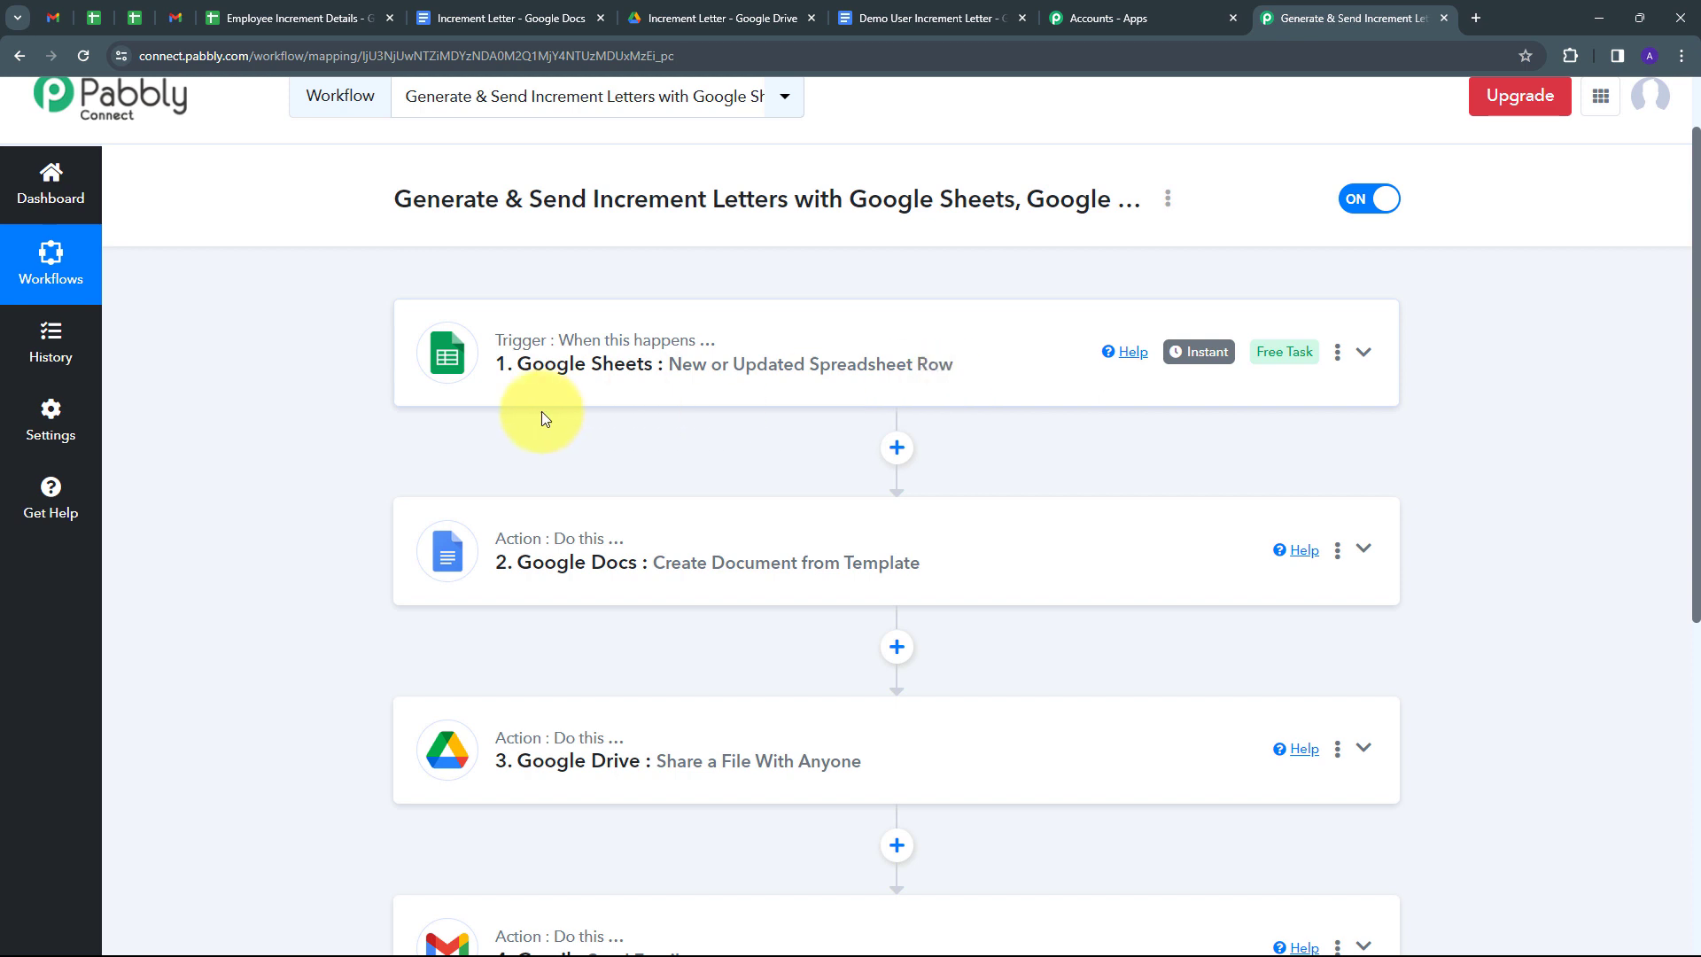
{"action": "scroll", "coordinate": [496, 390], "scroll_direction": "down", "scroll_amount": 1}
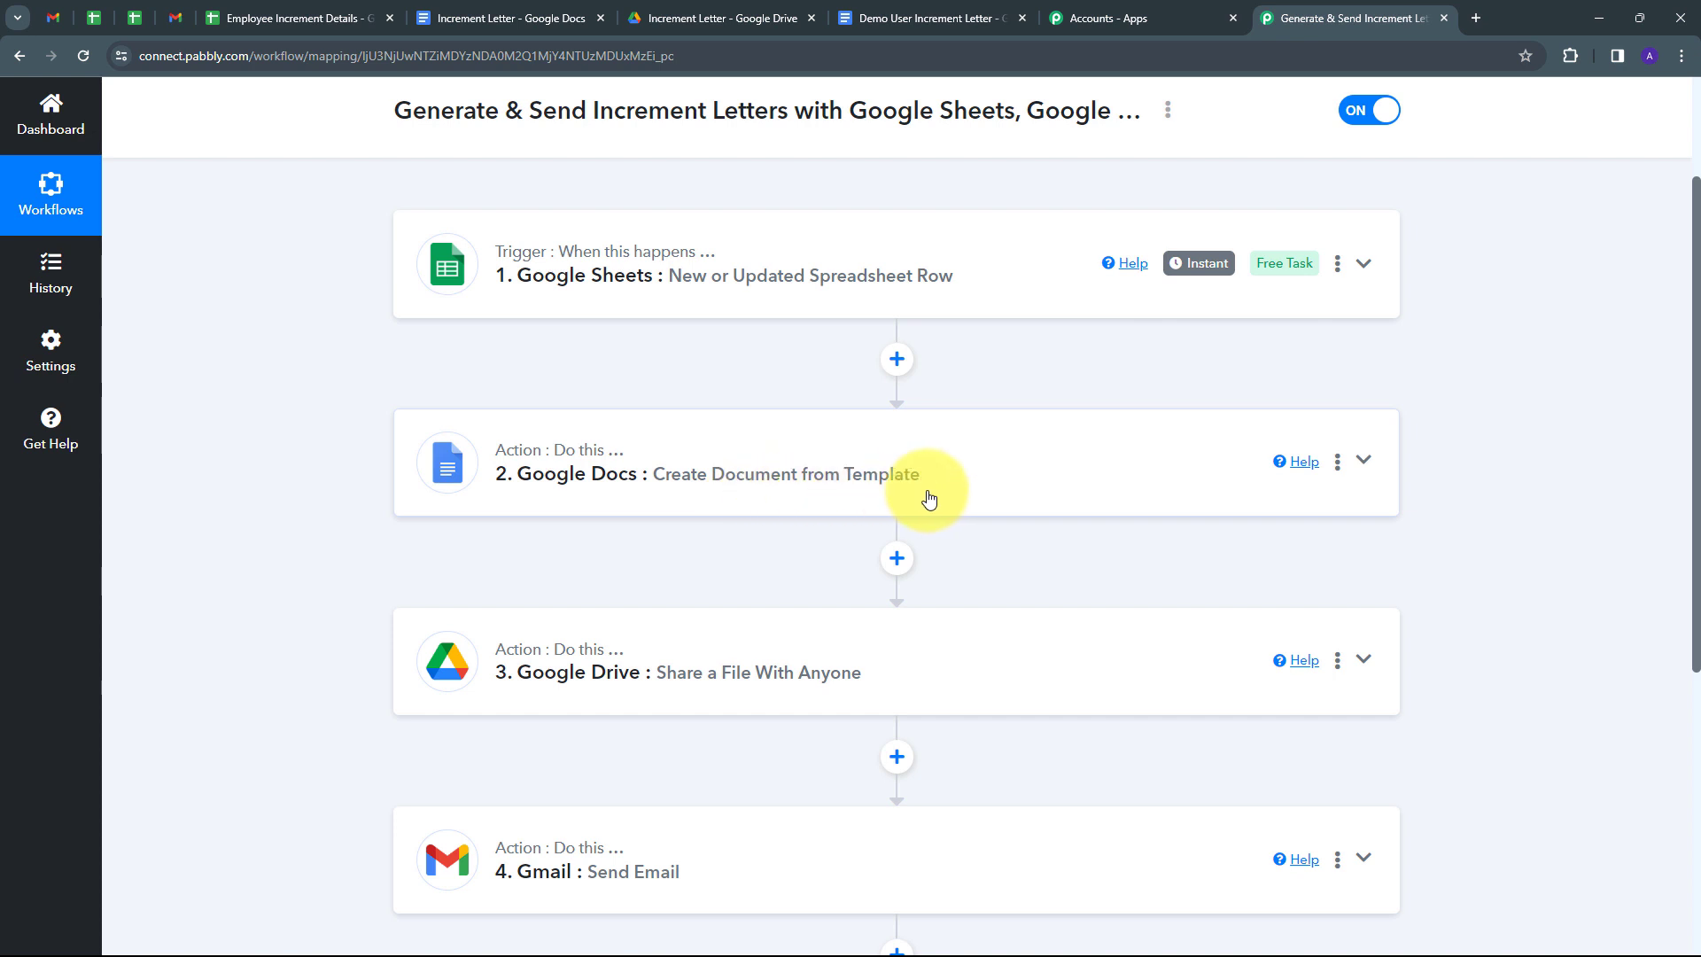
{"action": "scroll", "coordinate": [928, 498], "scroll_direction": "down", "scroll_amount": 2}
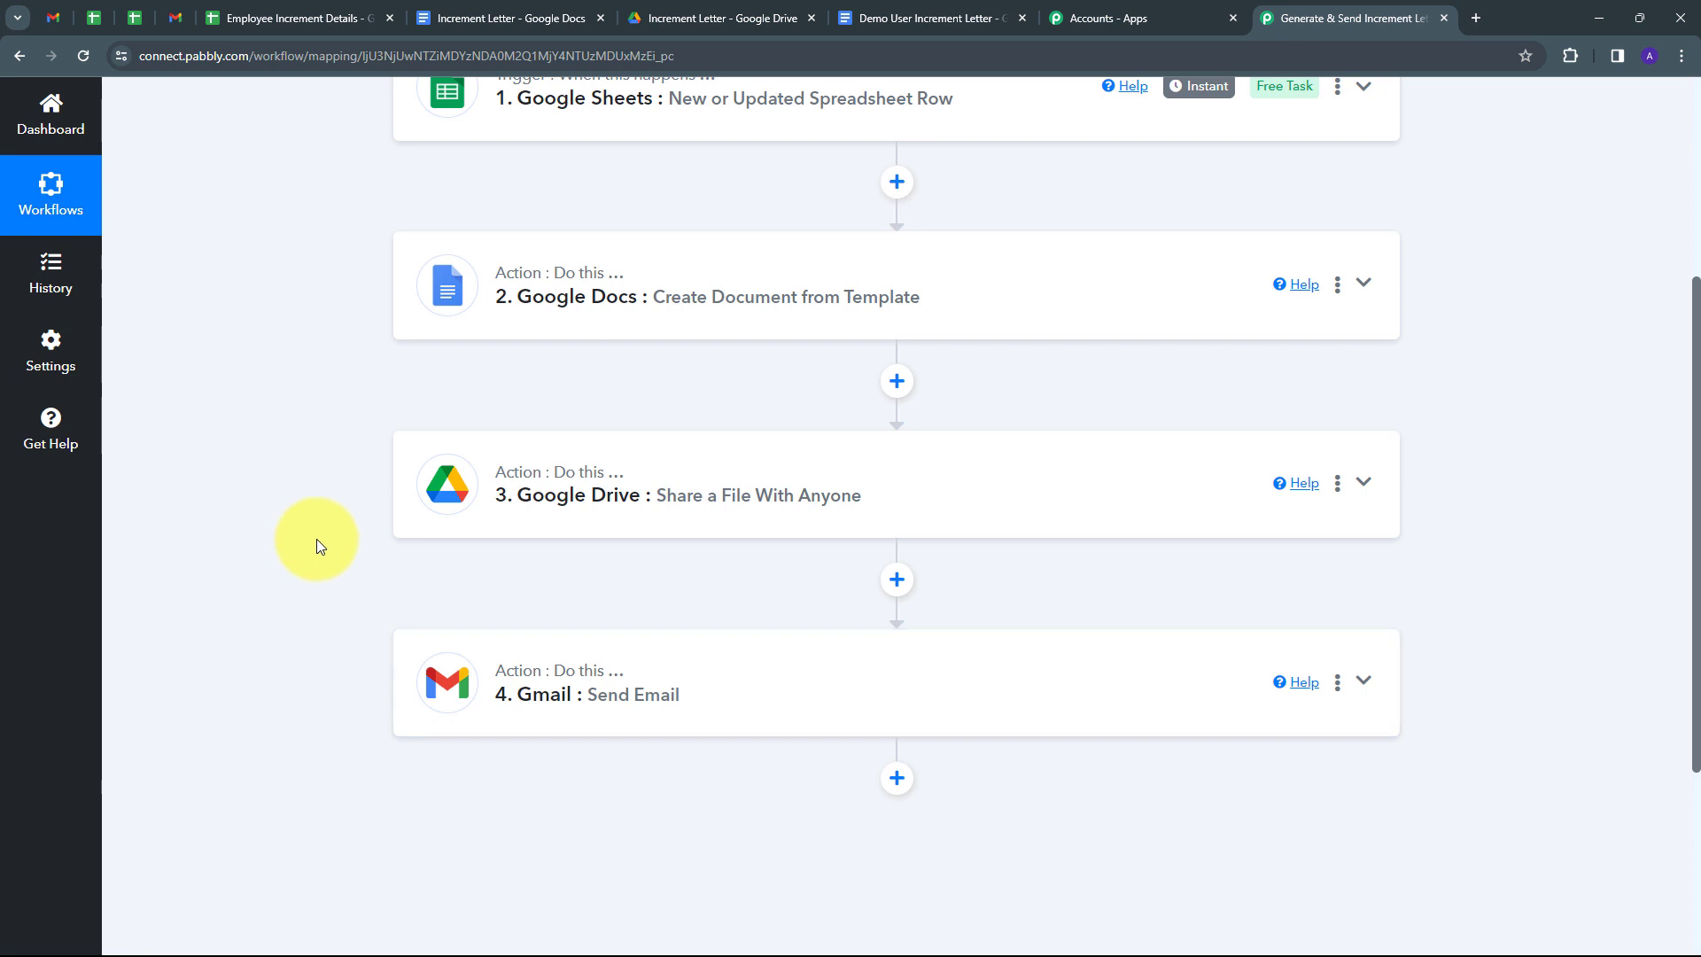
{"action": "scroll", "coordinate": [317, 539], "scroll_direction": "up", "scroll_amount": 4}
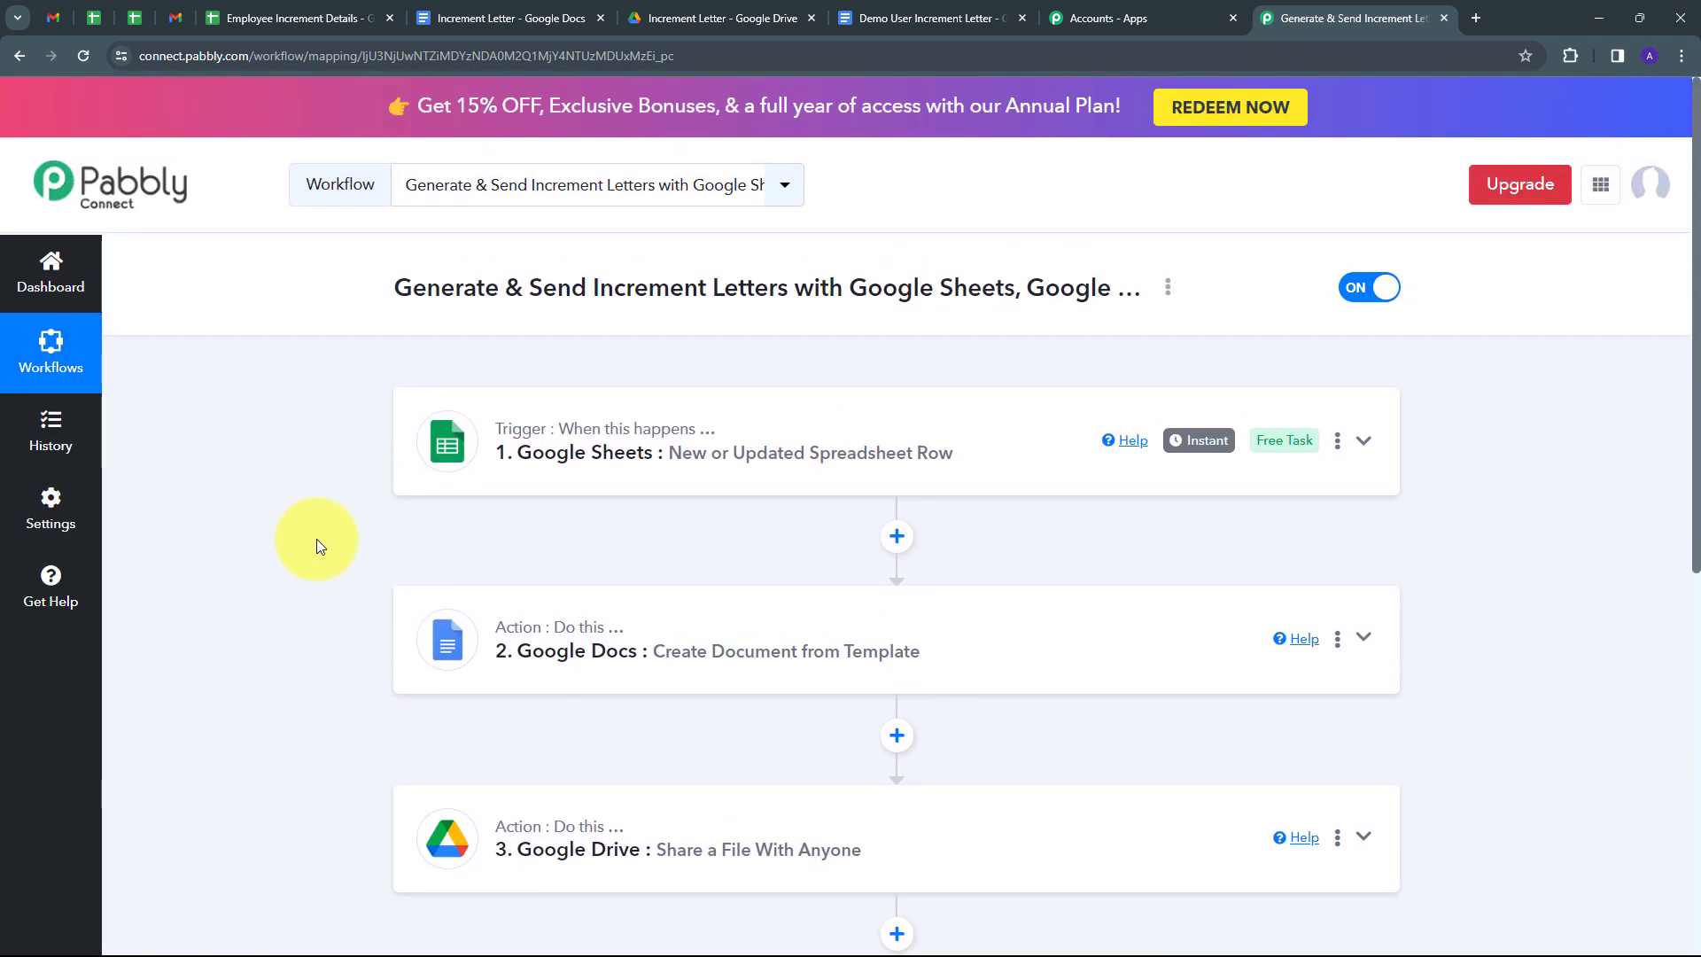